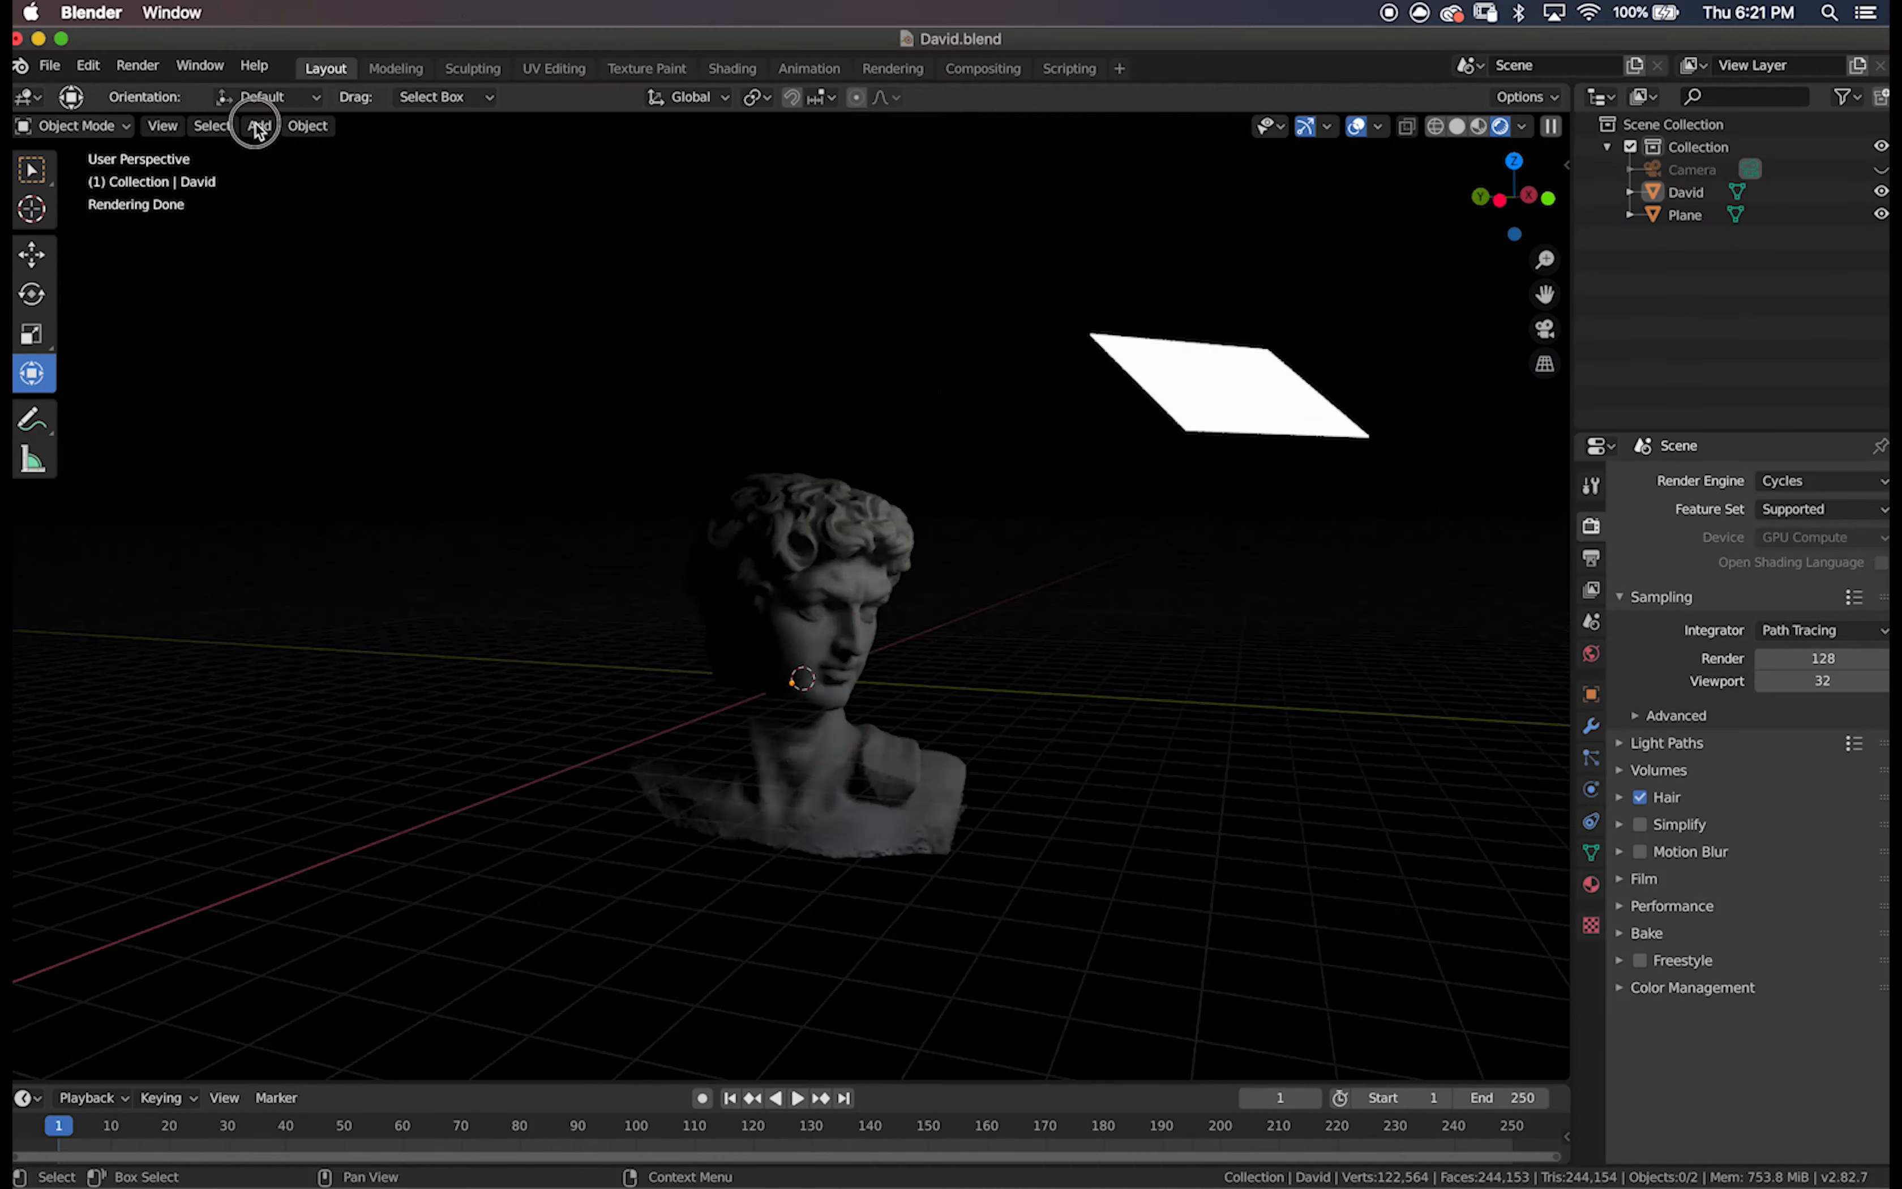
{"action": "left_click", "coordinate": [563, 414]}
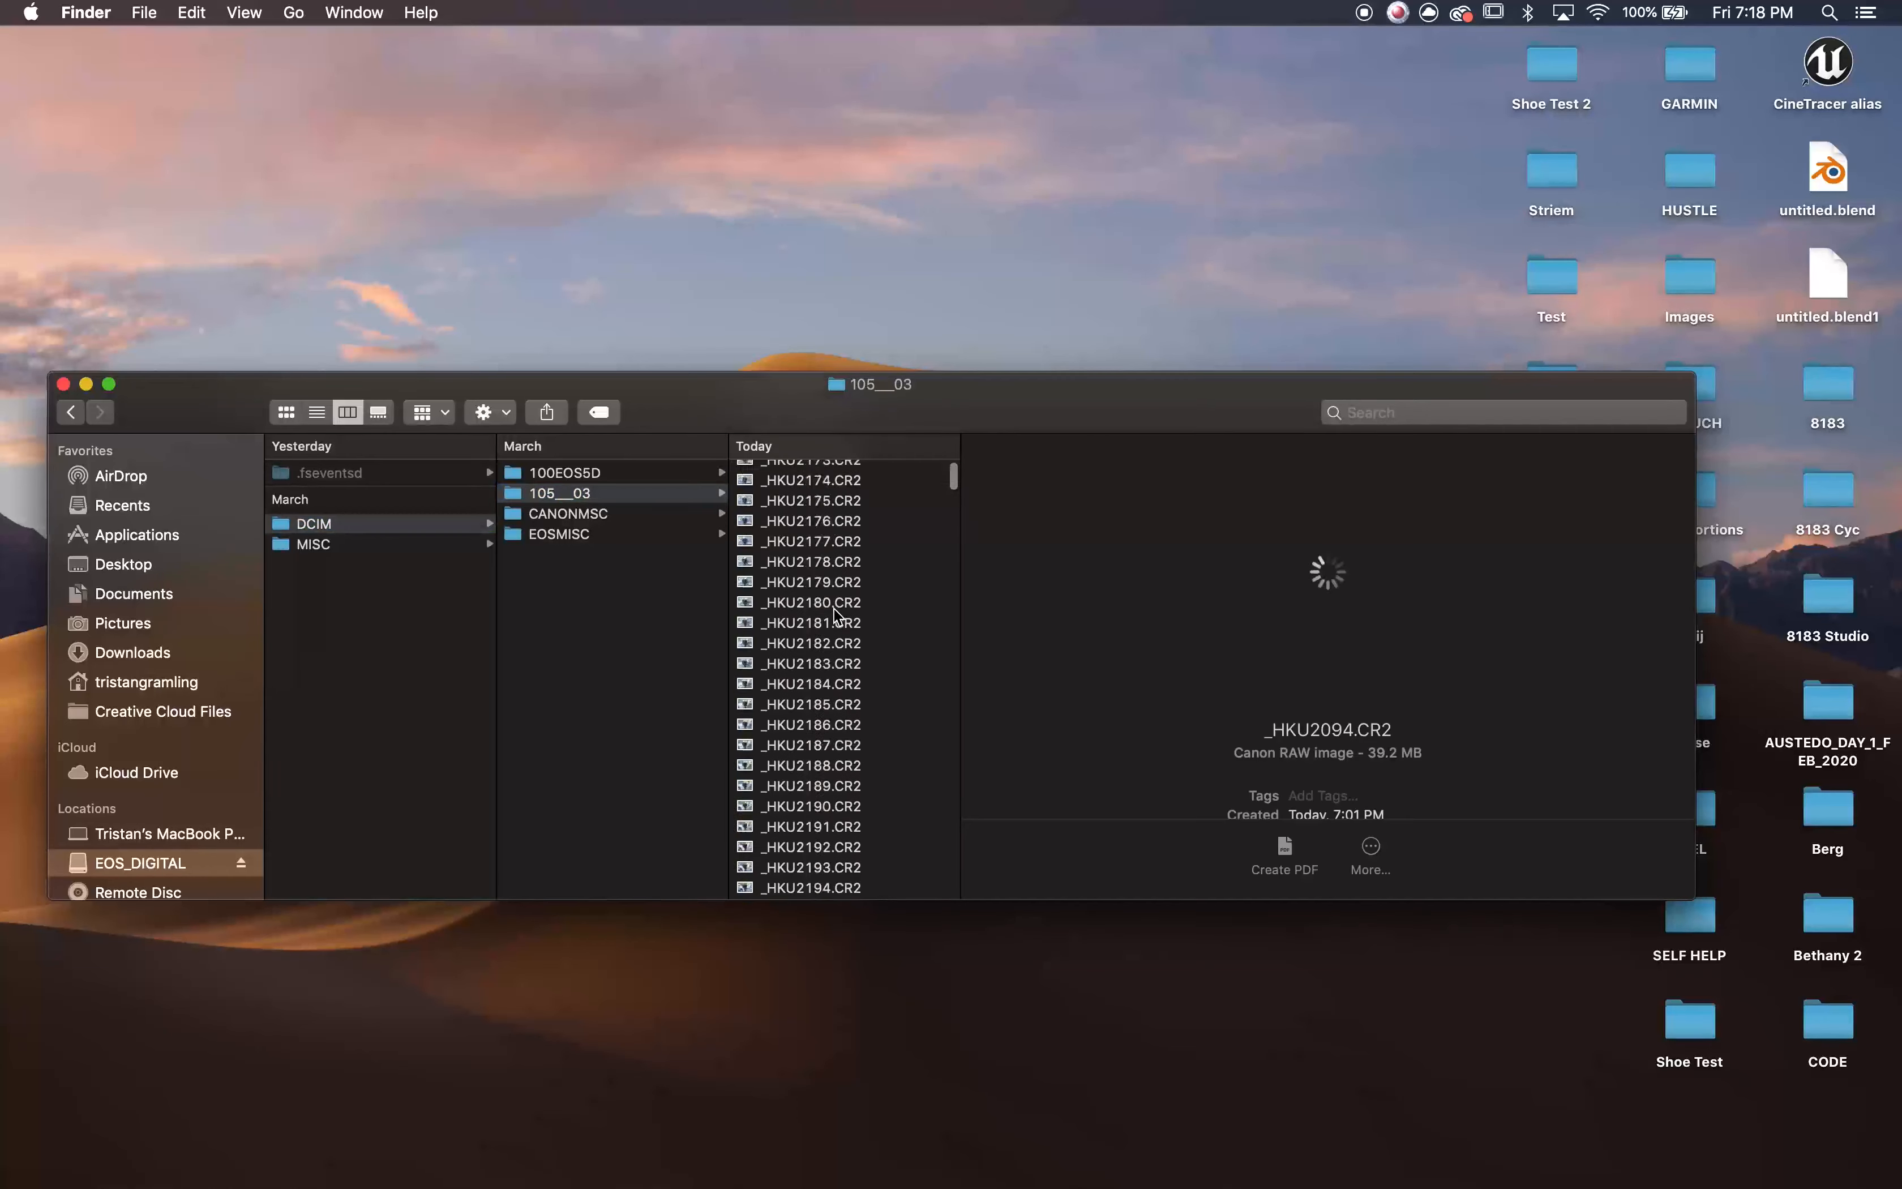
- Copy the CR2 photos starting at _HKU2094 from the card's 105___03 folder into the RED folder on the Desktop
{"action": "scroll", "coordinate": [855, 697], "scroll_direction": "up", "scroll_amount": 3}
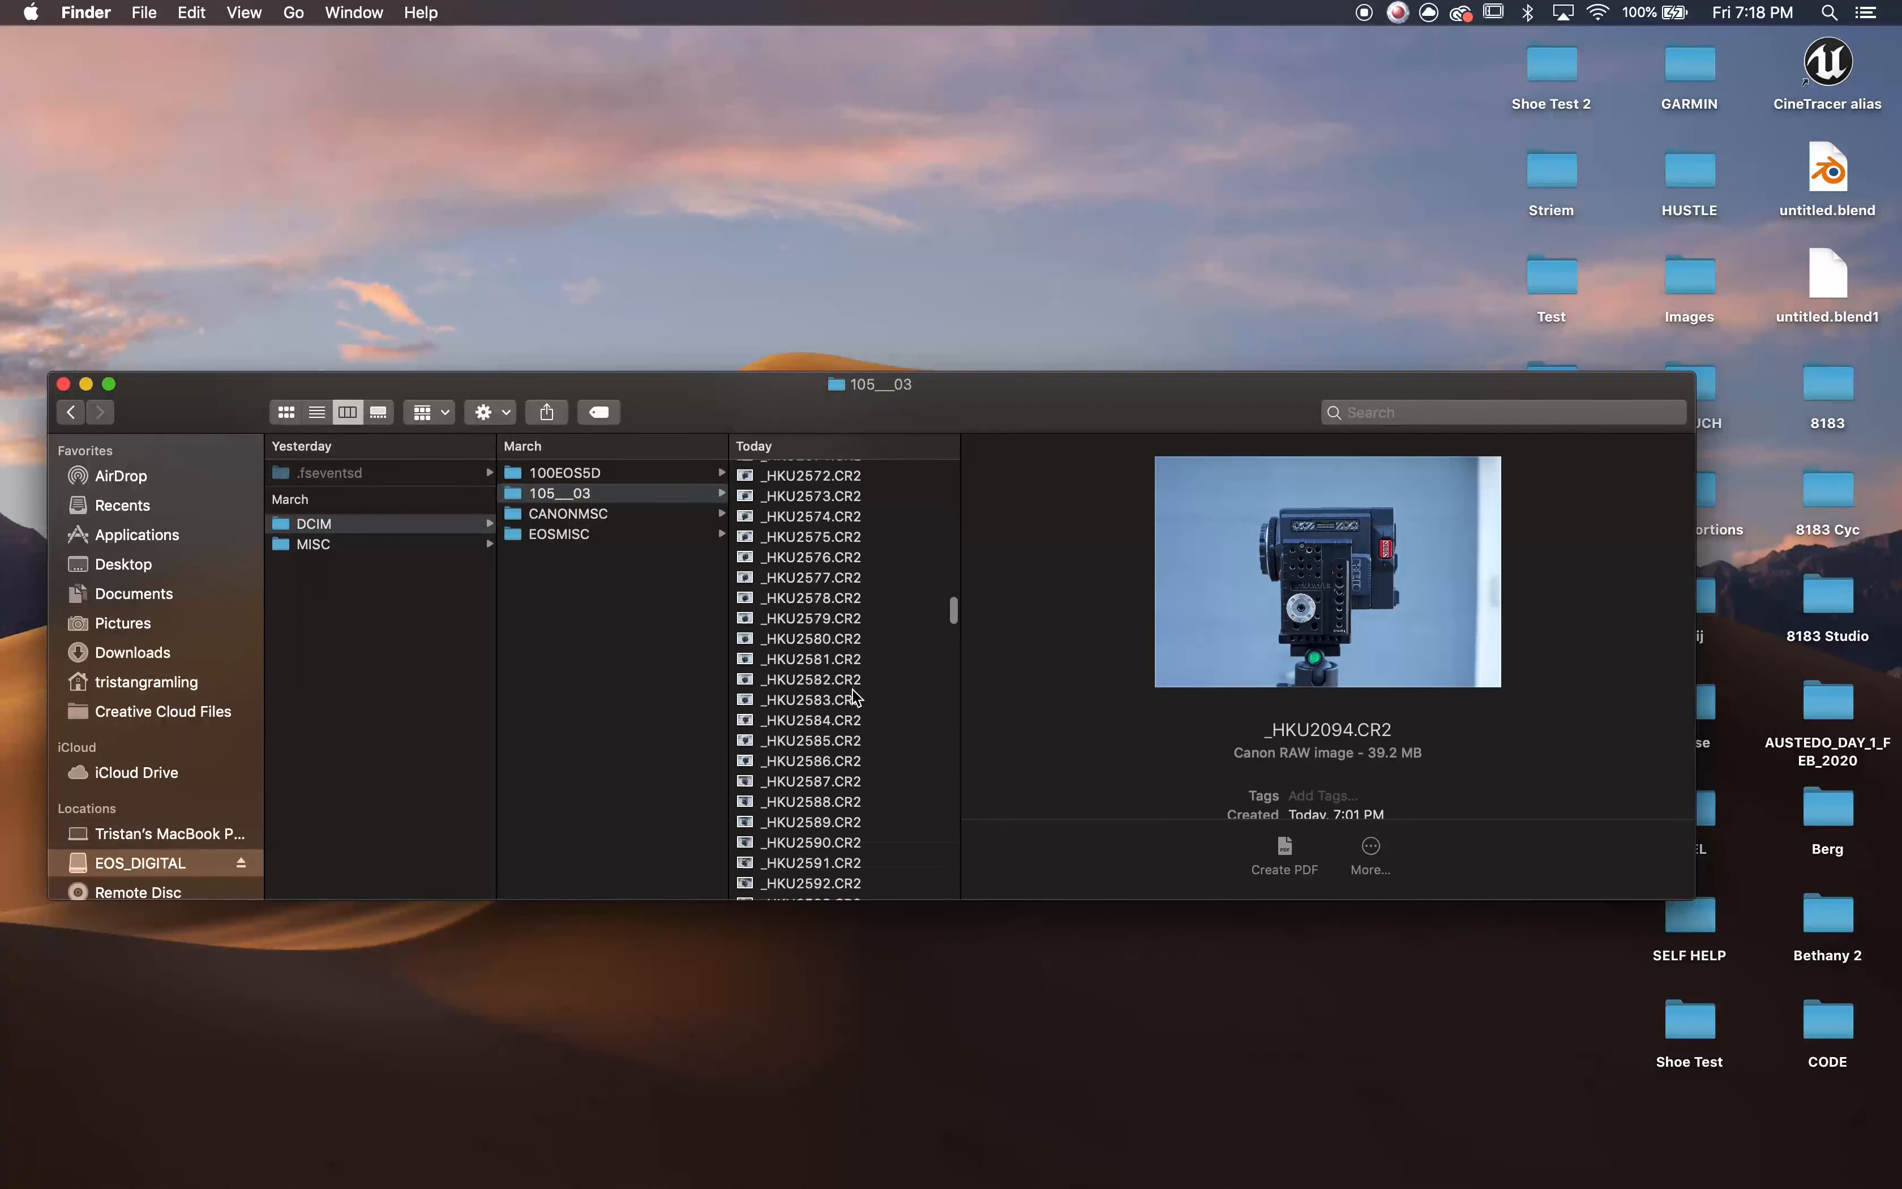
{"action": "scroll", "coordinate": [856, 698], "scroll_direction": "down", "scroll_amount": 5}
{"action": "left_click", "coordinate": [850, 757], "text": "shift"}
{"action": "key", "text": "super+c"}
{"action": "left_click", "coordinate": [176, 568]}
{"action": "scroll", "coordinate": [369, 740], "scroll_direction": "down", "scroll_amount": 2}
{"action": "left_click", "coordinate": [353, 767]}
{"action": "key", "text": "super+v"}
{"action": "left_click_drag", "start_coordinate": [1690, 42], "coordinate": [1200, 182]}
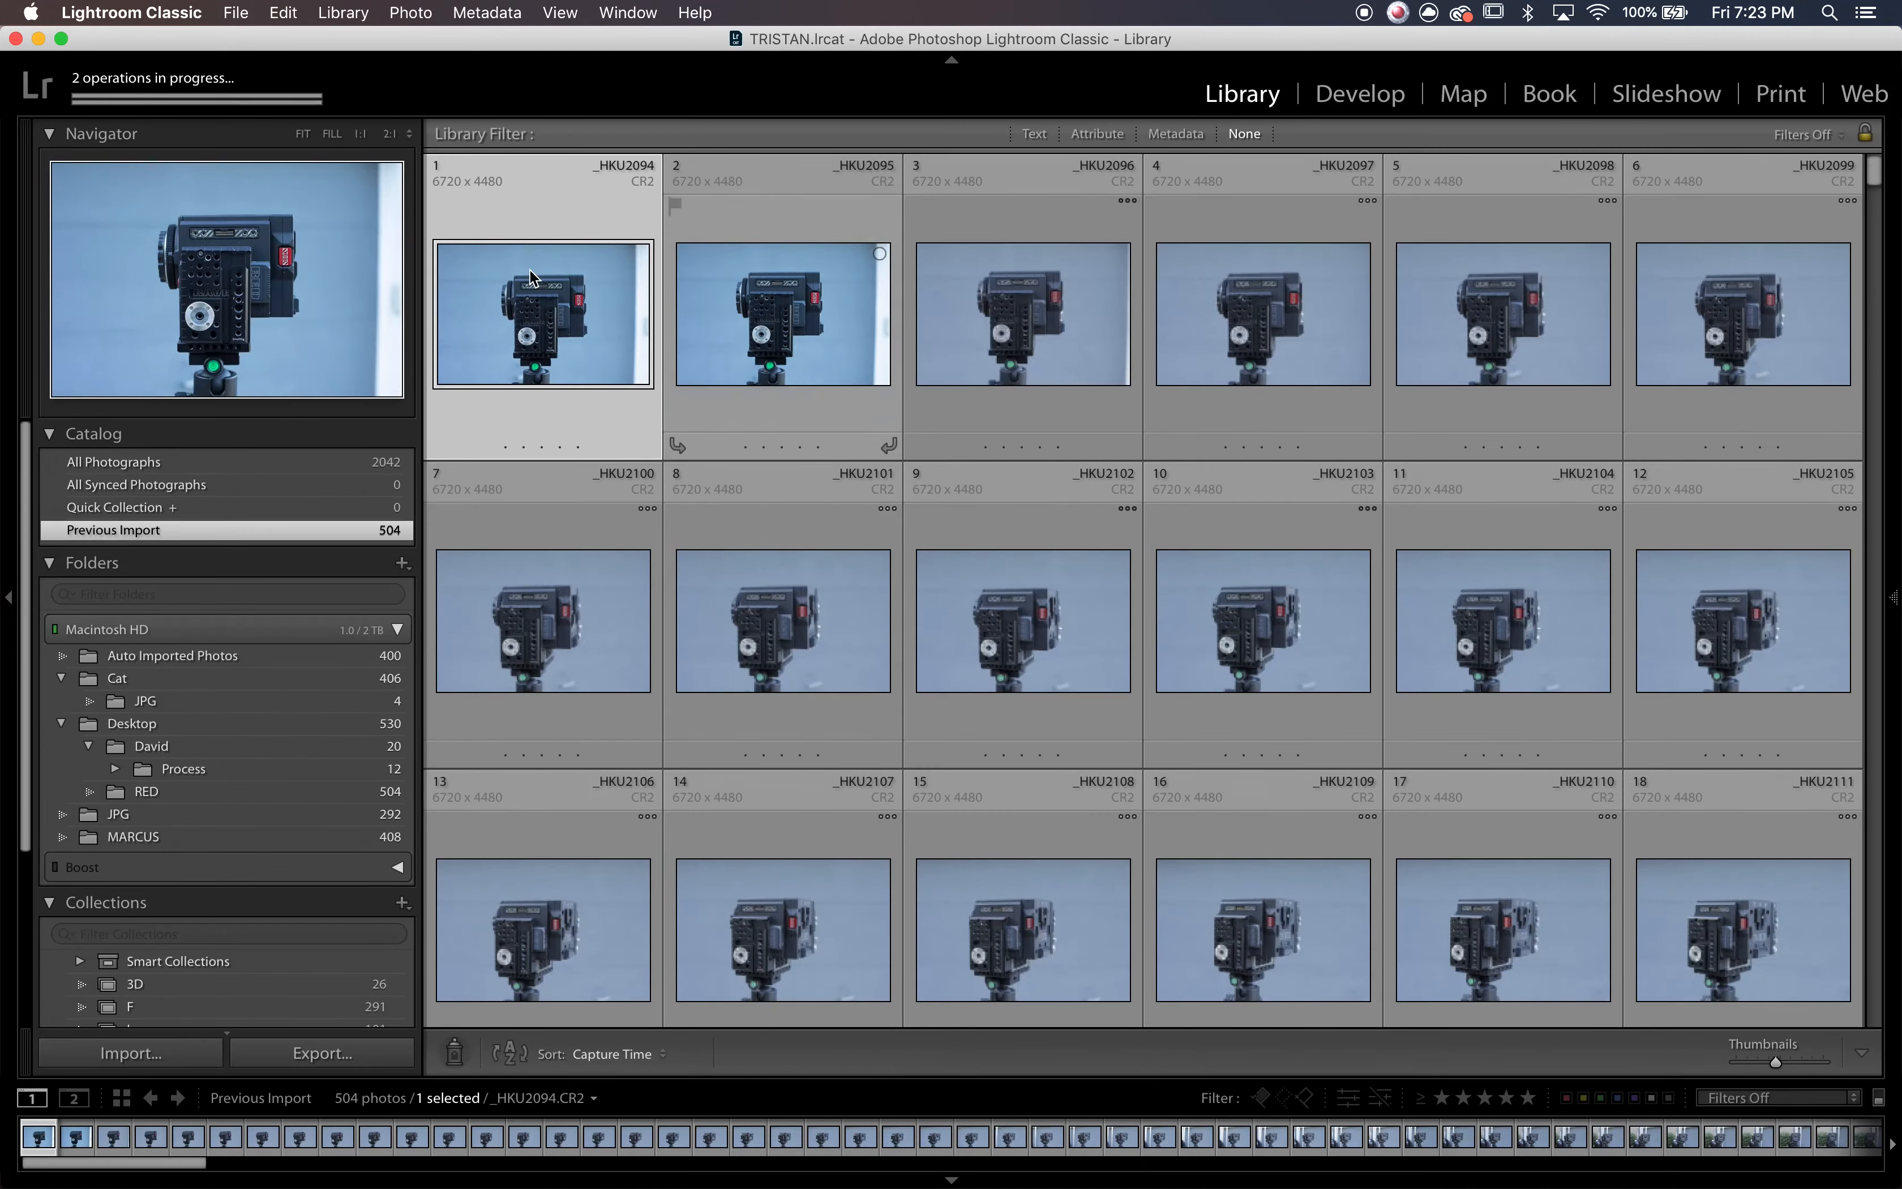
- Compare _HKU2260 with its unedited version and copy its develop settings
{"action": "key", "text": "d"}
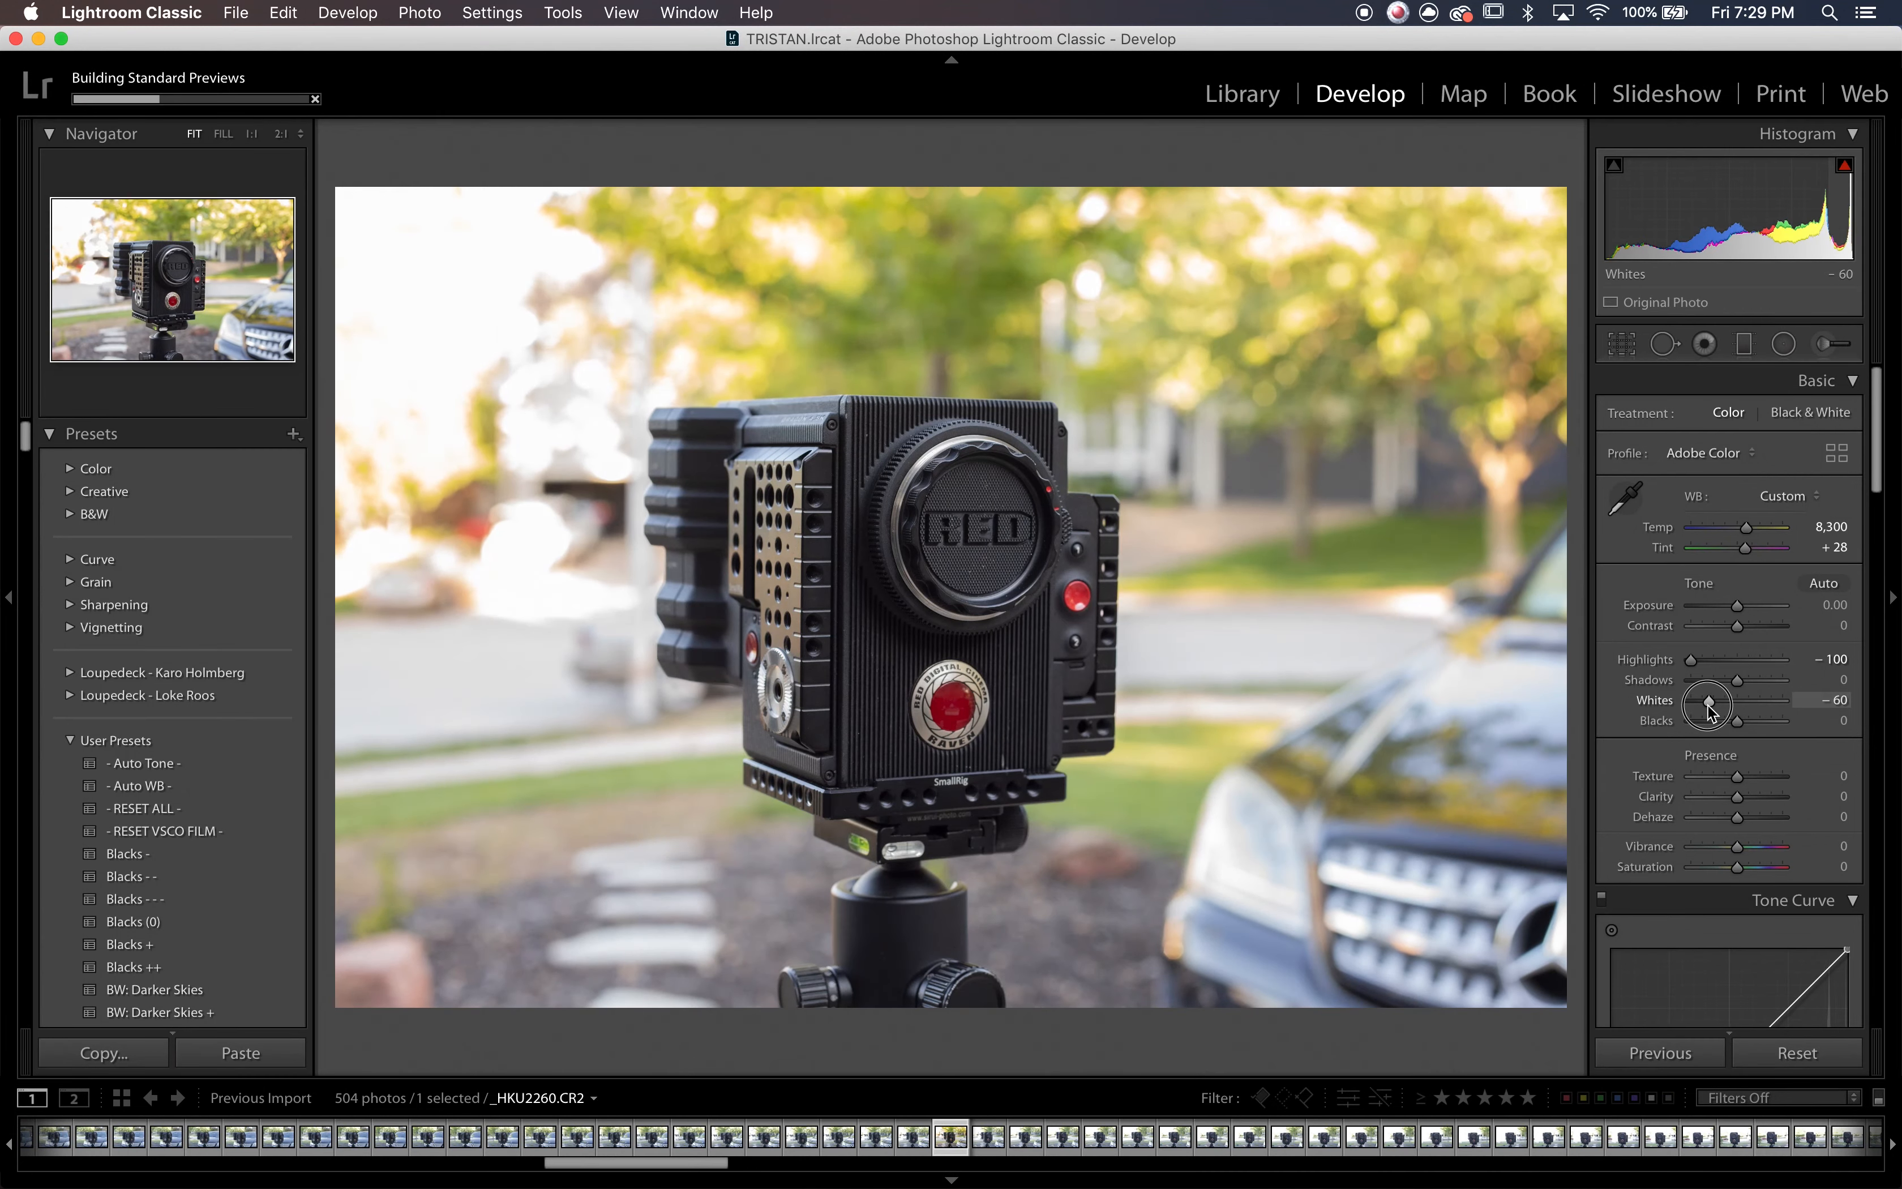
{"action": "key", "text": "backslash"}
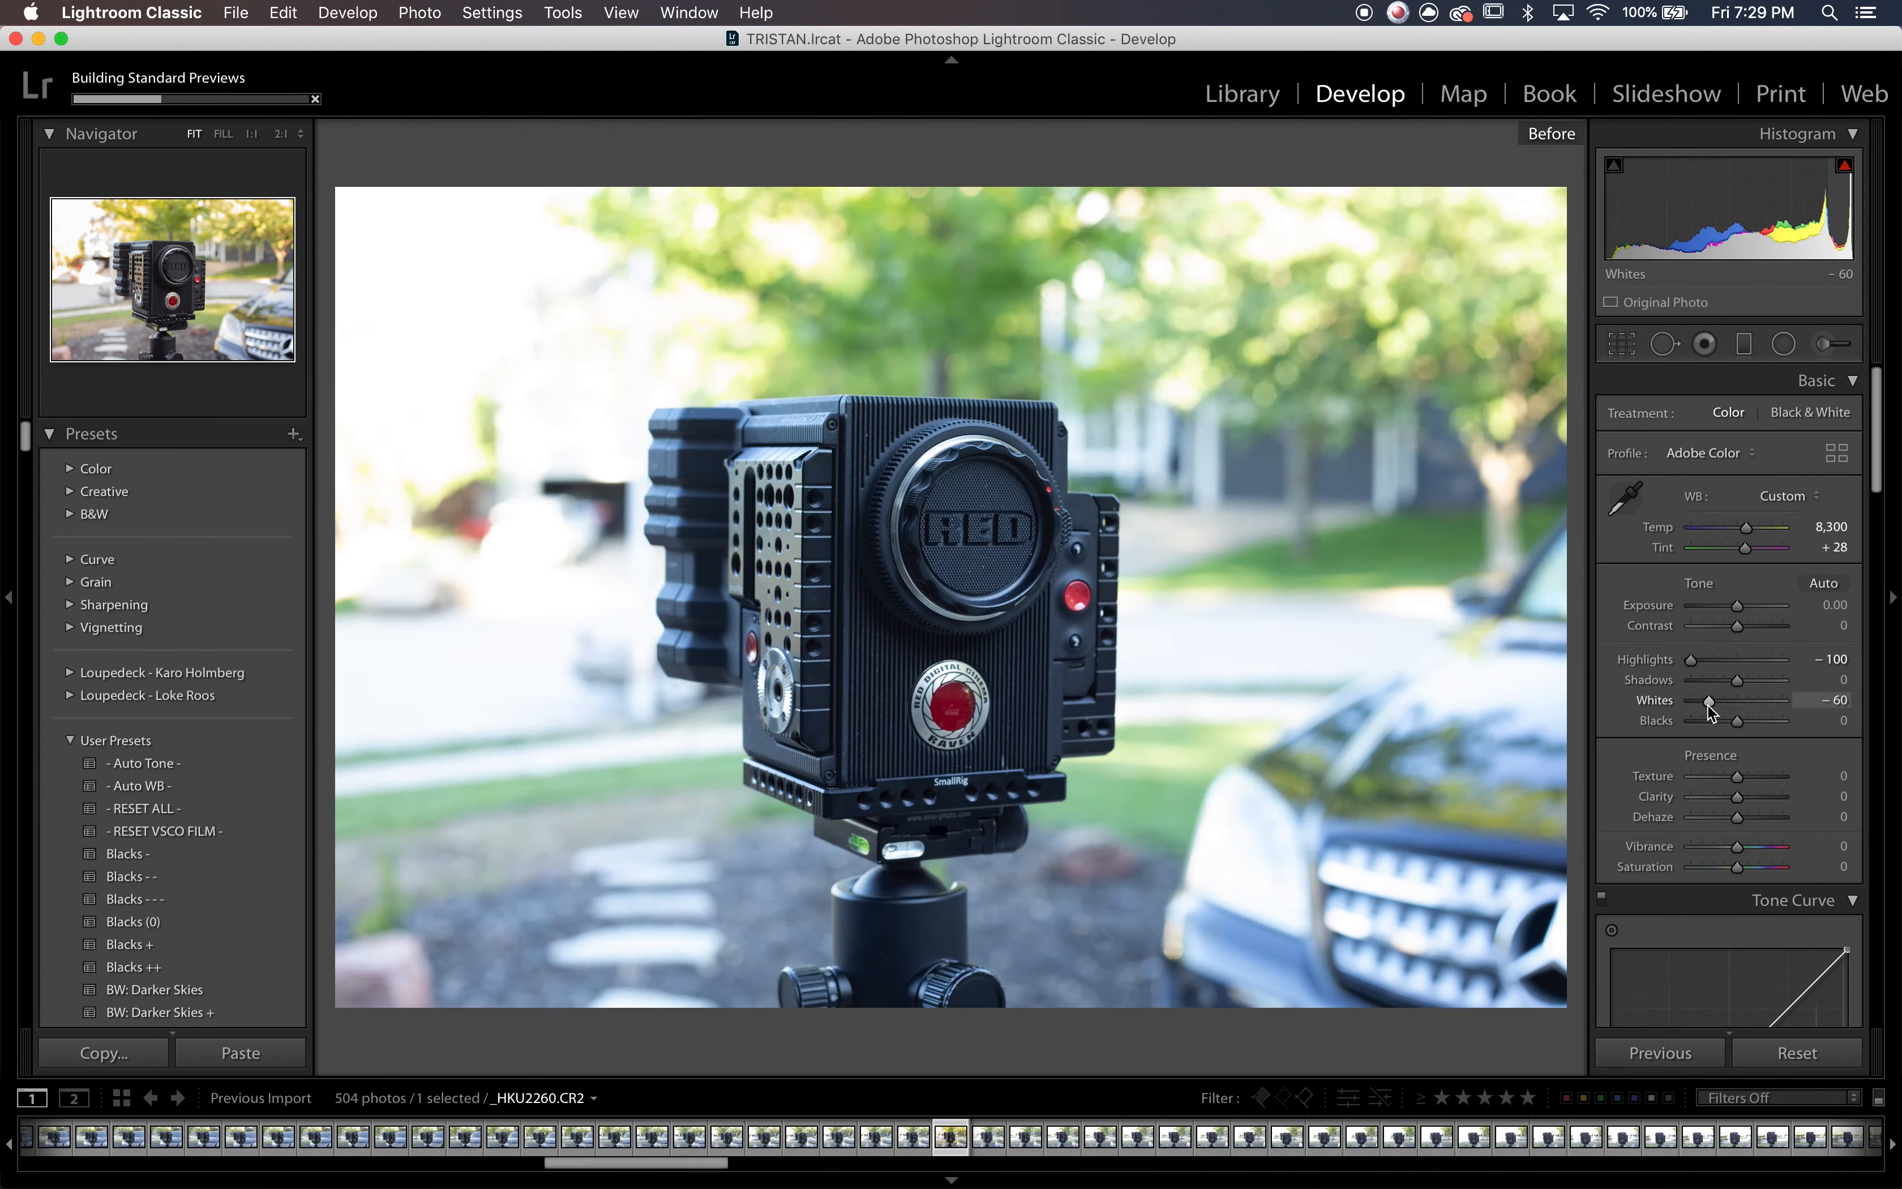
{"action": "key", "text": "backslash"}
{"action": "key", "text": "super+shift+c"}
{"action": "key", "text": "Return"}
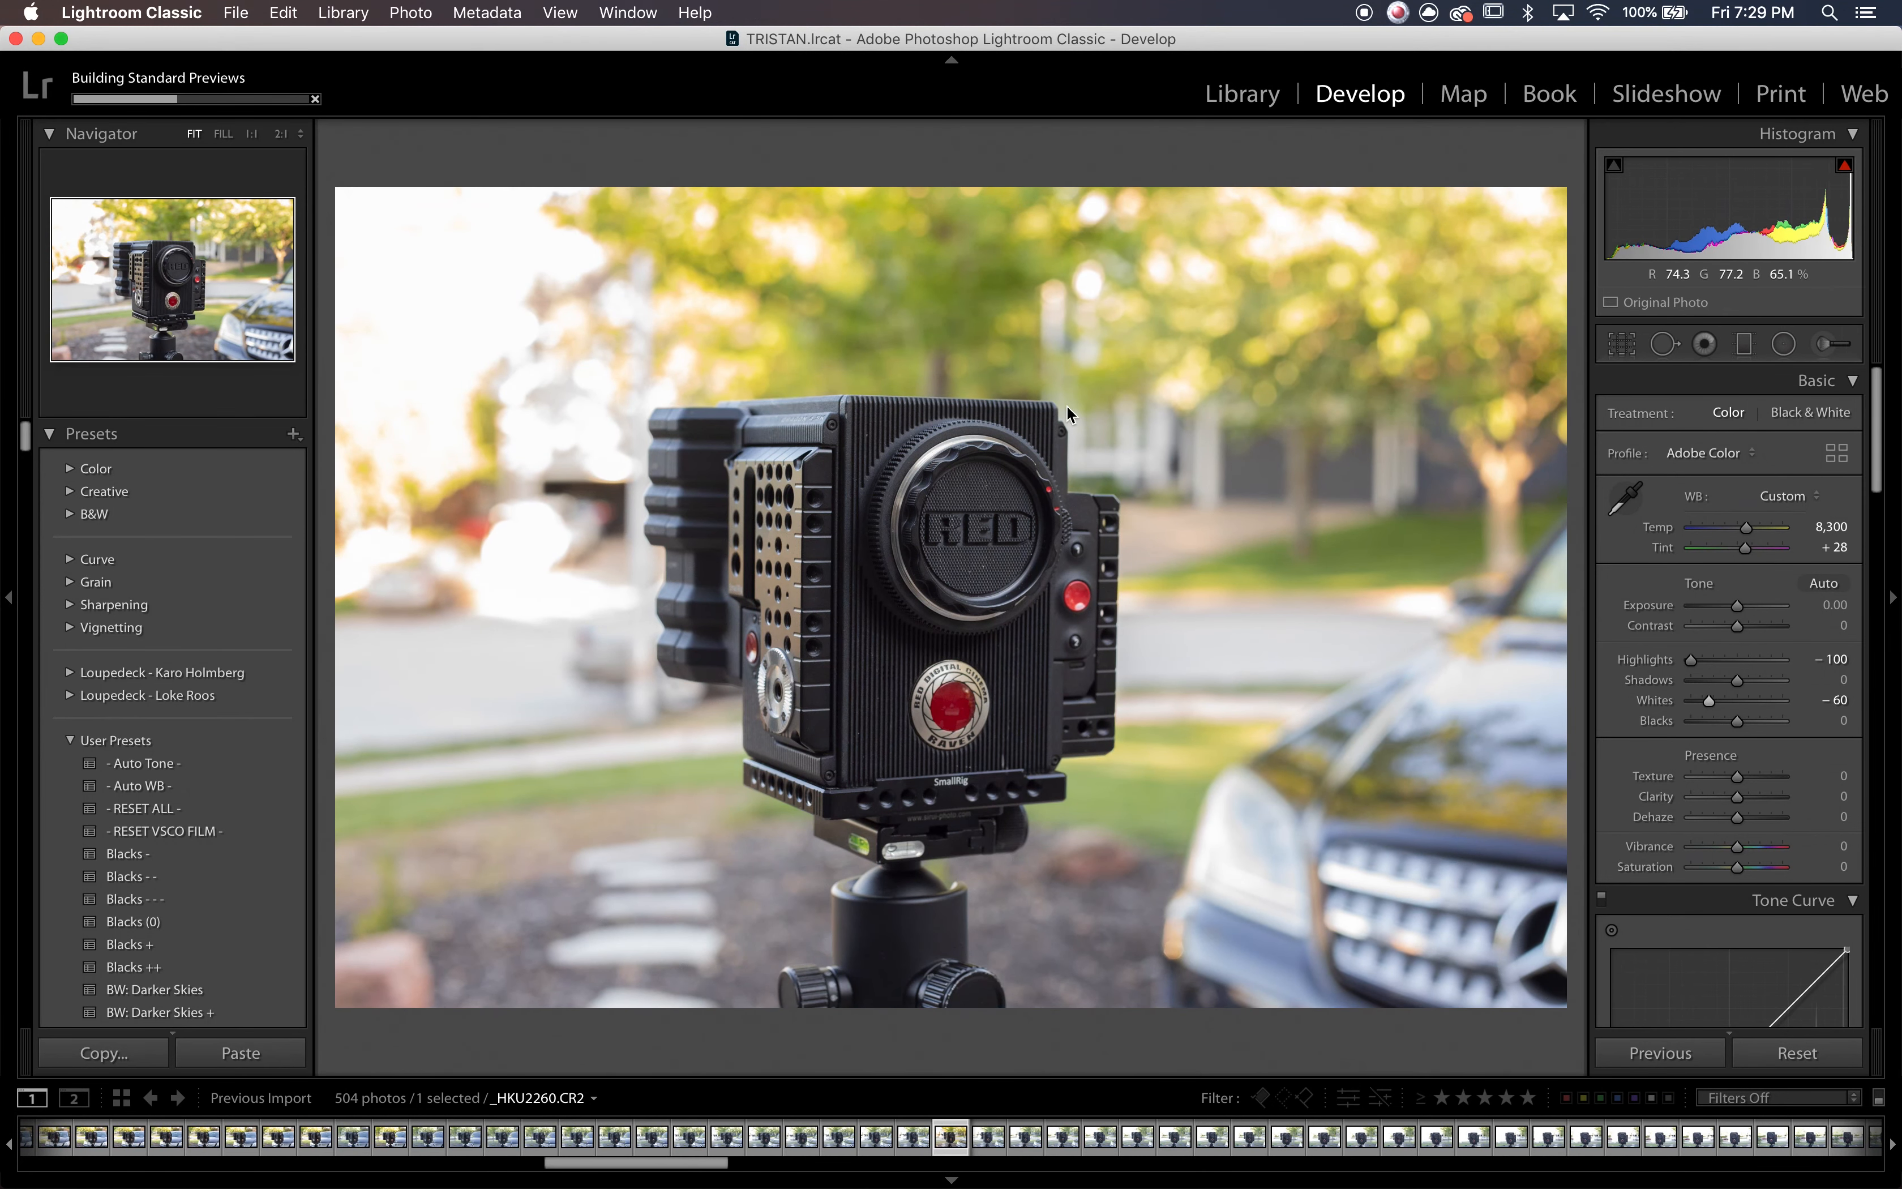
- Paste the copied develop settings onto photos _HKU2256 through _HKU2259
{"action": "key", "text": "g"}
{"action": "left_click", "coordinate": [564, 564], "text": "shift"}
{"action": "key", "text": "super+shift+v"}
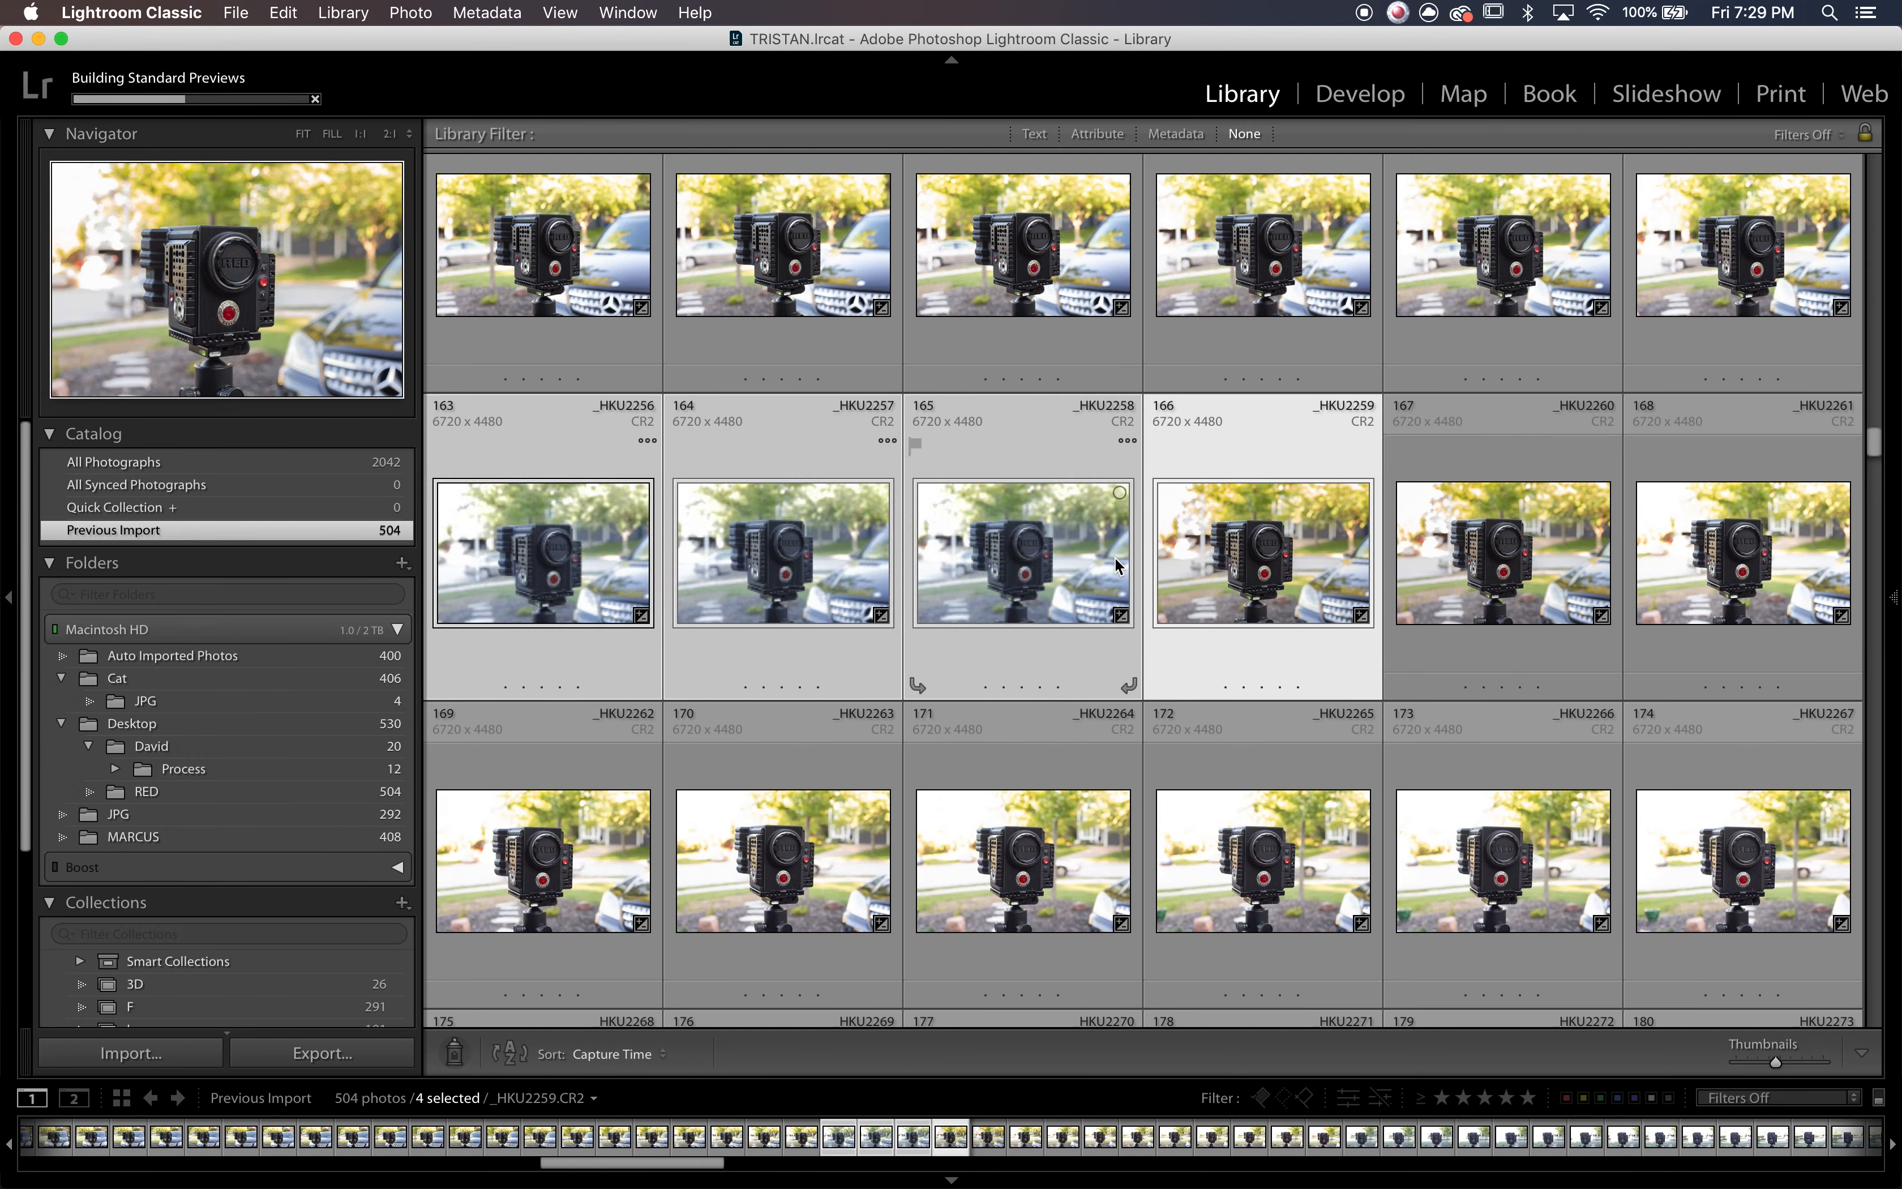
- Select photos _HKU2267 through _HKU2303, try an exposure adjustment on them and undo it
{"action": "left_click", "coordinate": [1771, 548]}
{"action": "left_click", "coordinate": [1740, 853]}
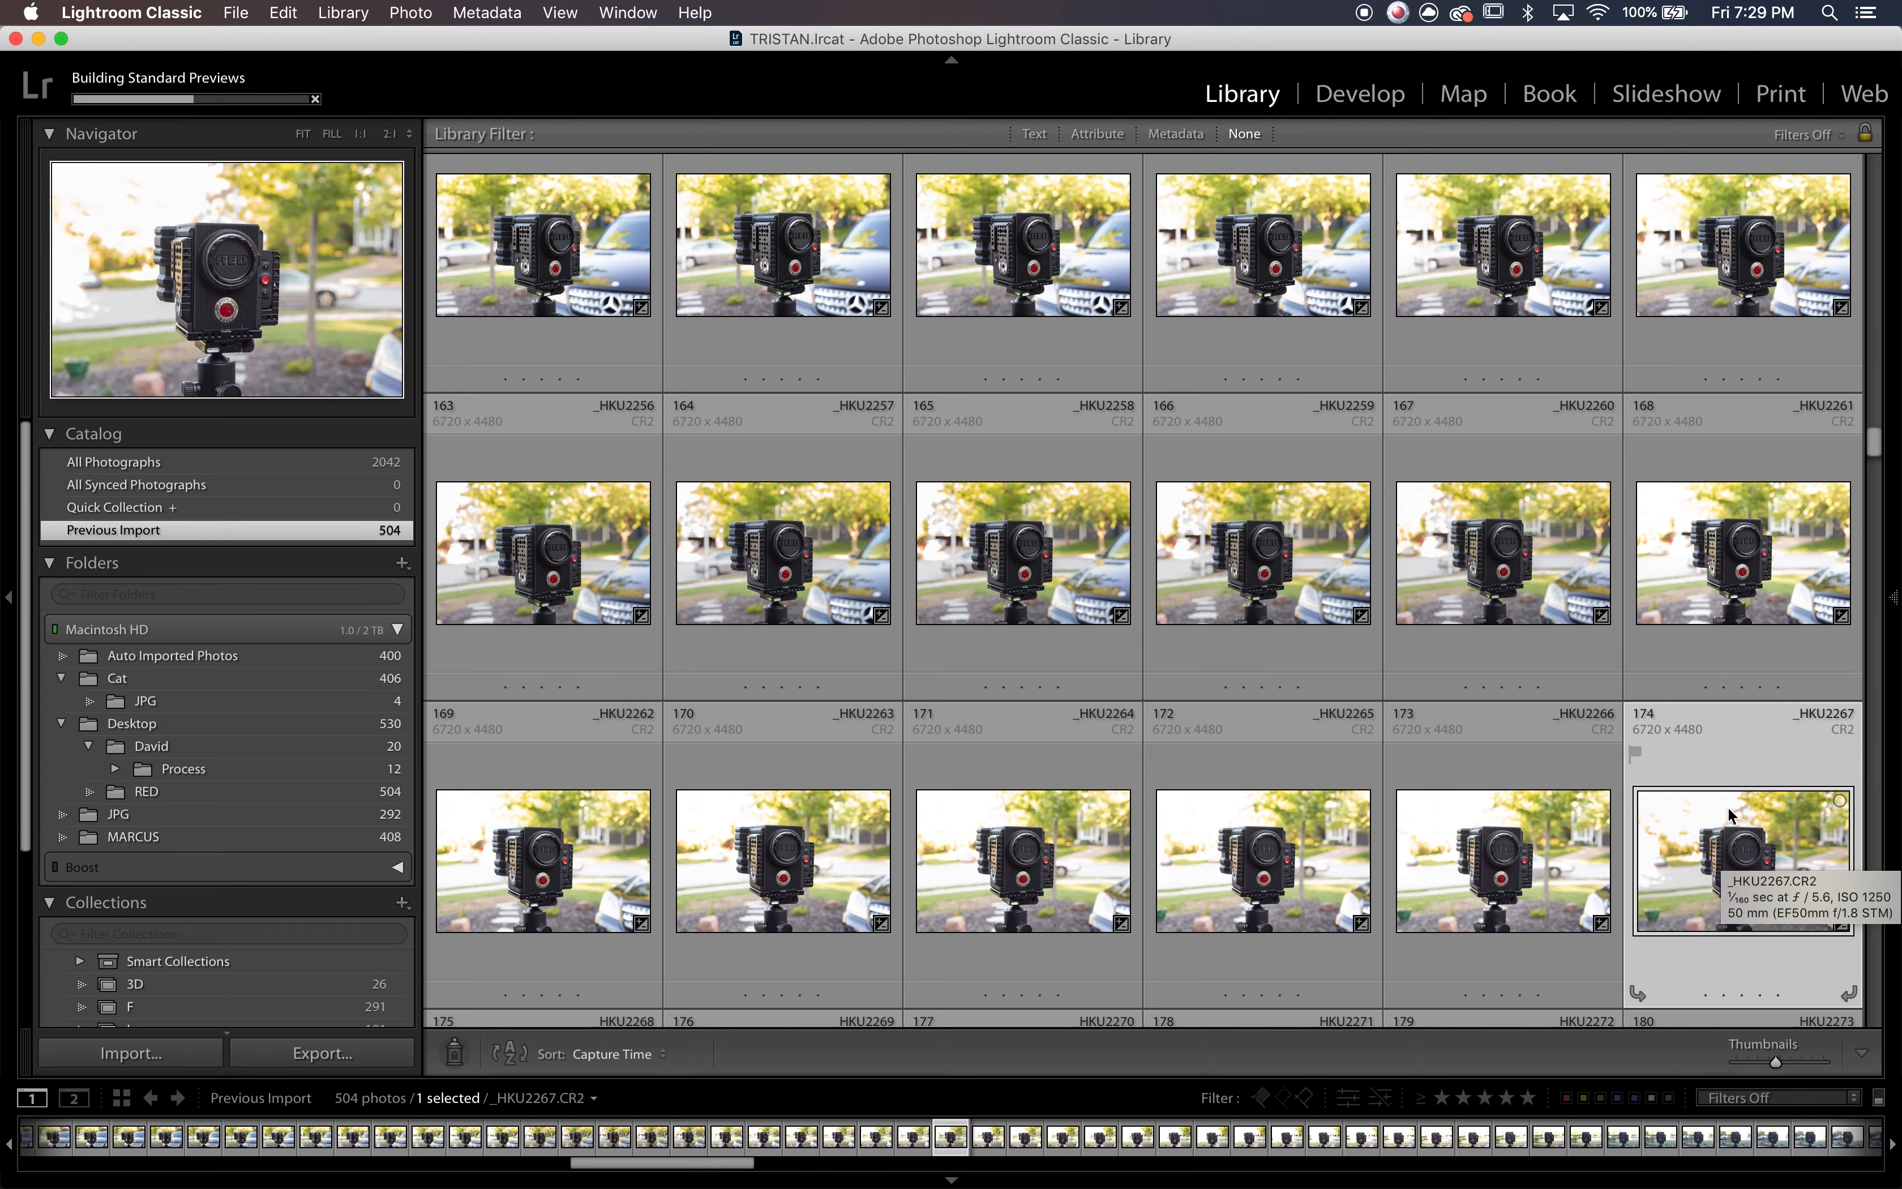
{"action": "key", "text": "Right"}
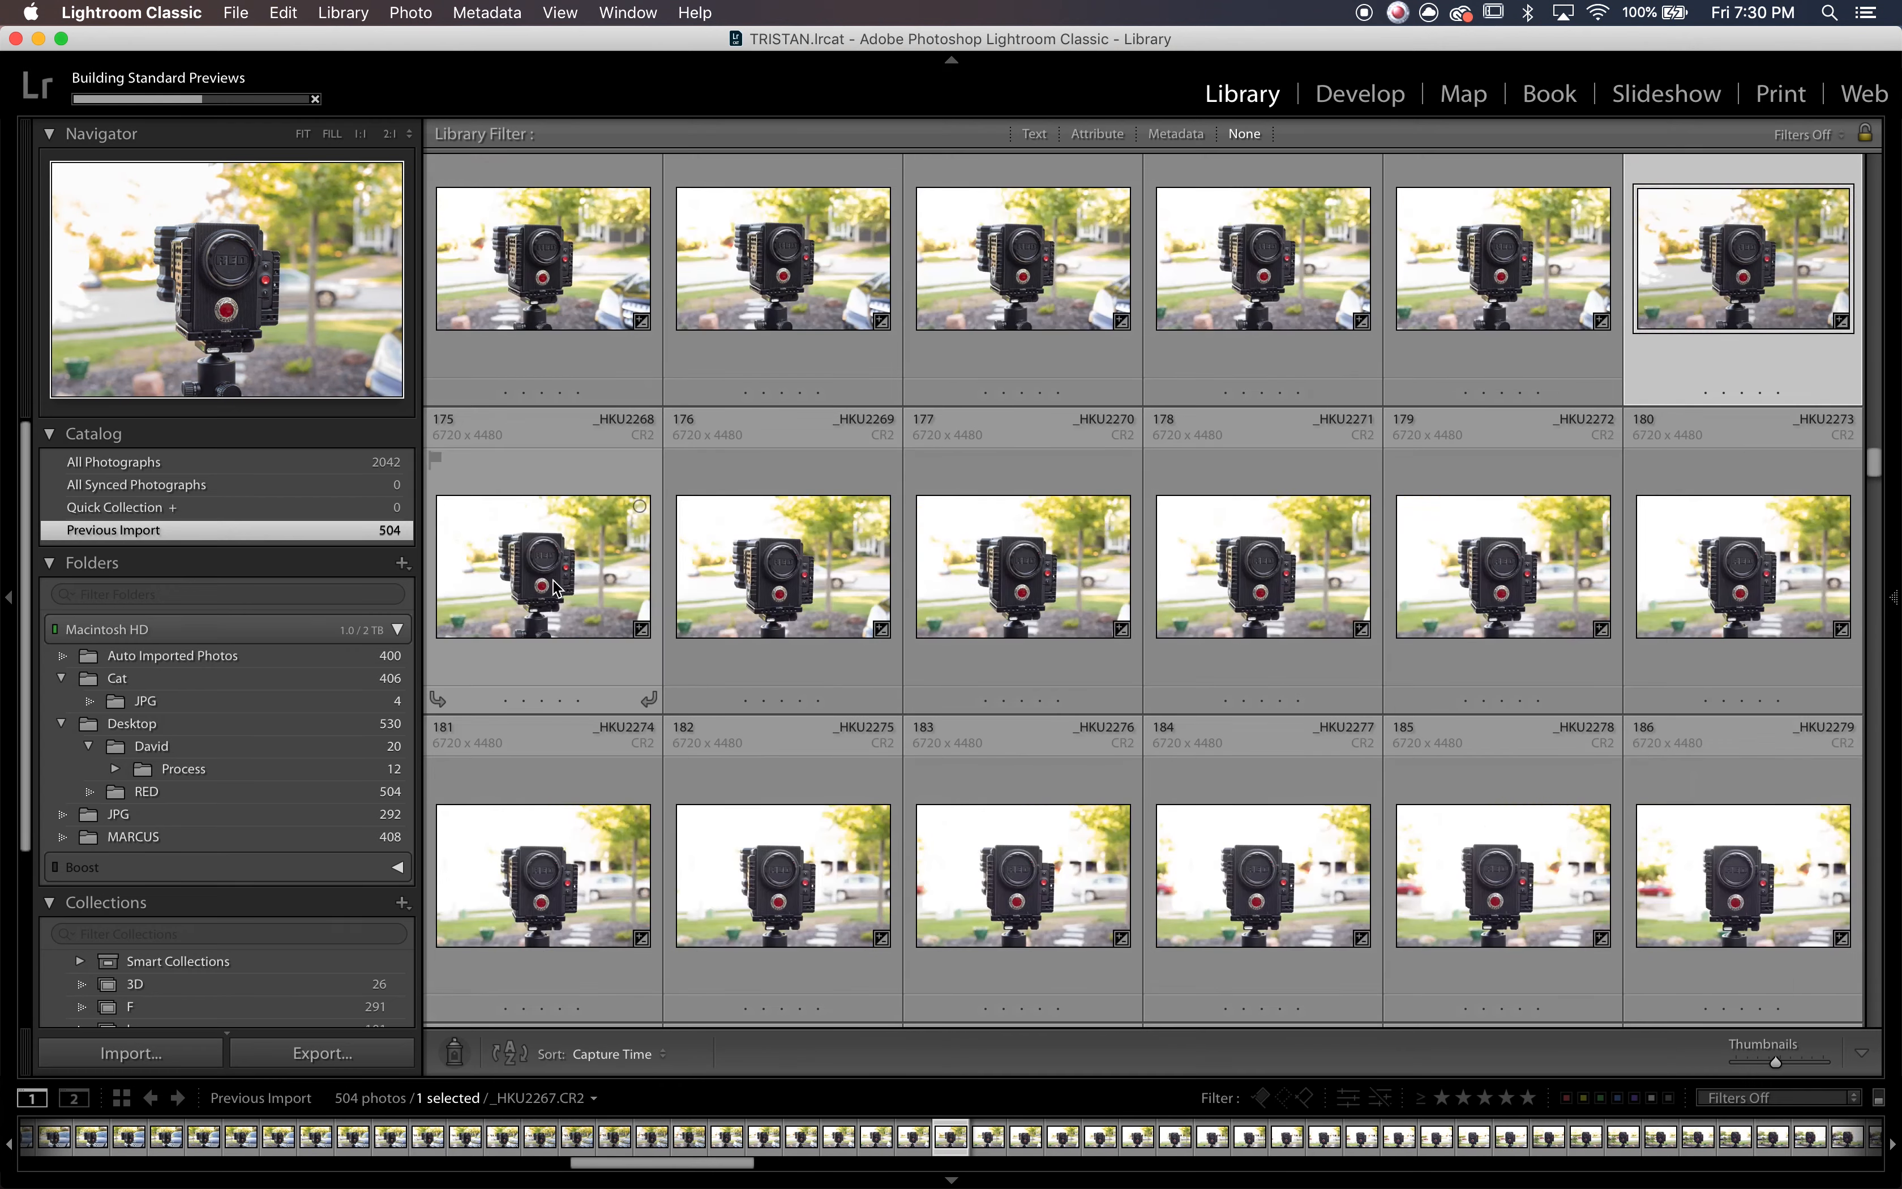
{"action": "scroll", "coordinate": [1688, 778], "scroll_direction": "down", "scroll_amount": 10}
{"action": "left_click", "coordinate": [1688, 723]}
{"action": "scroll", "coordinate": [1658, 613], "scroll_direction": "up", "scroll_amount": 10}
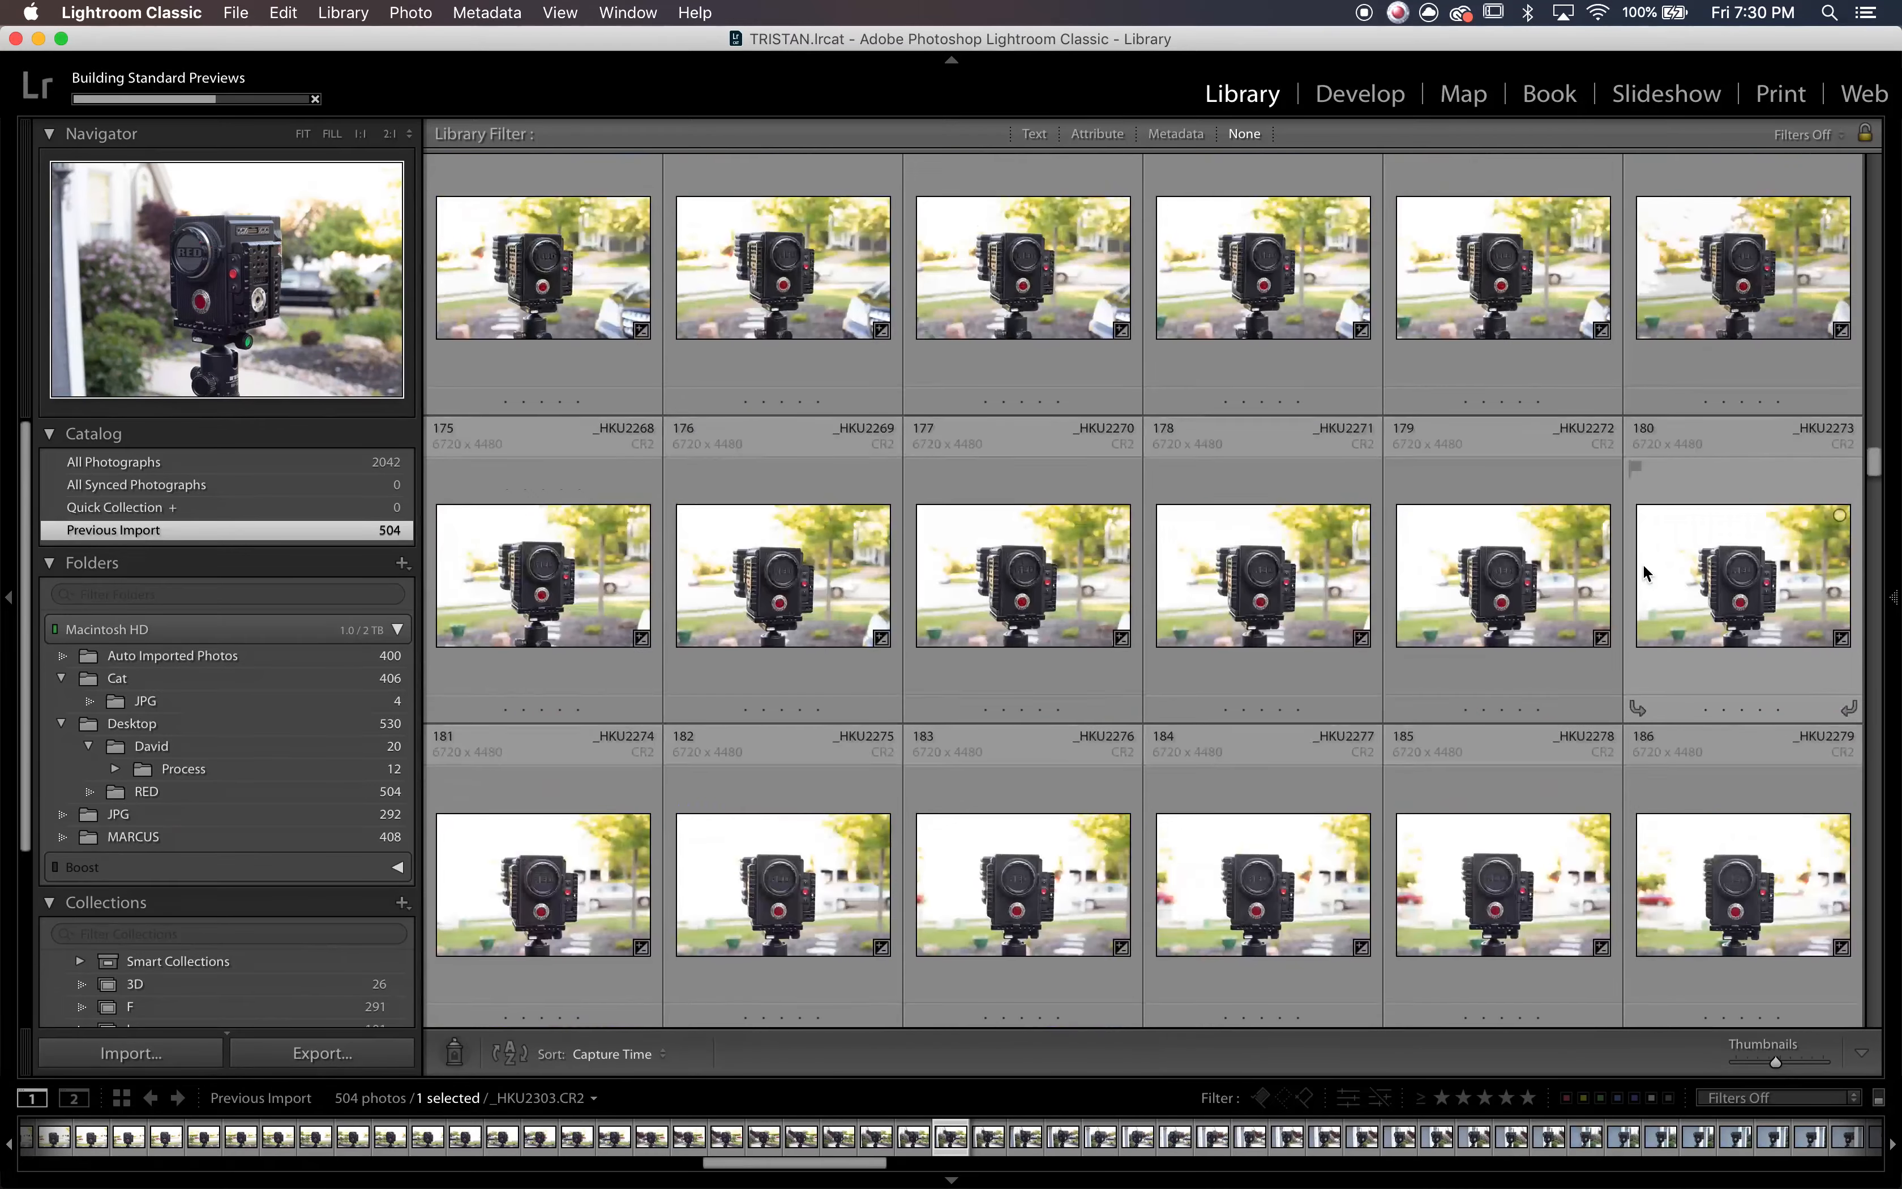
{"action": "left_click", "coordinate": [1495, 616], "text": "shift"}
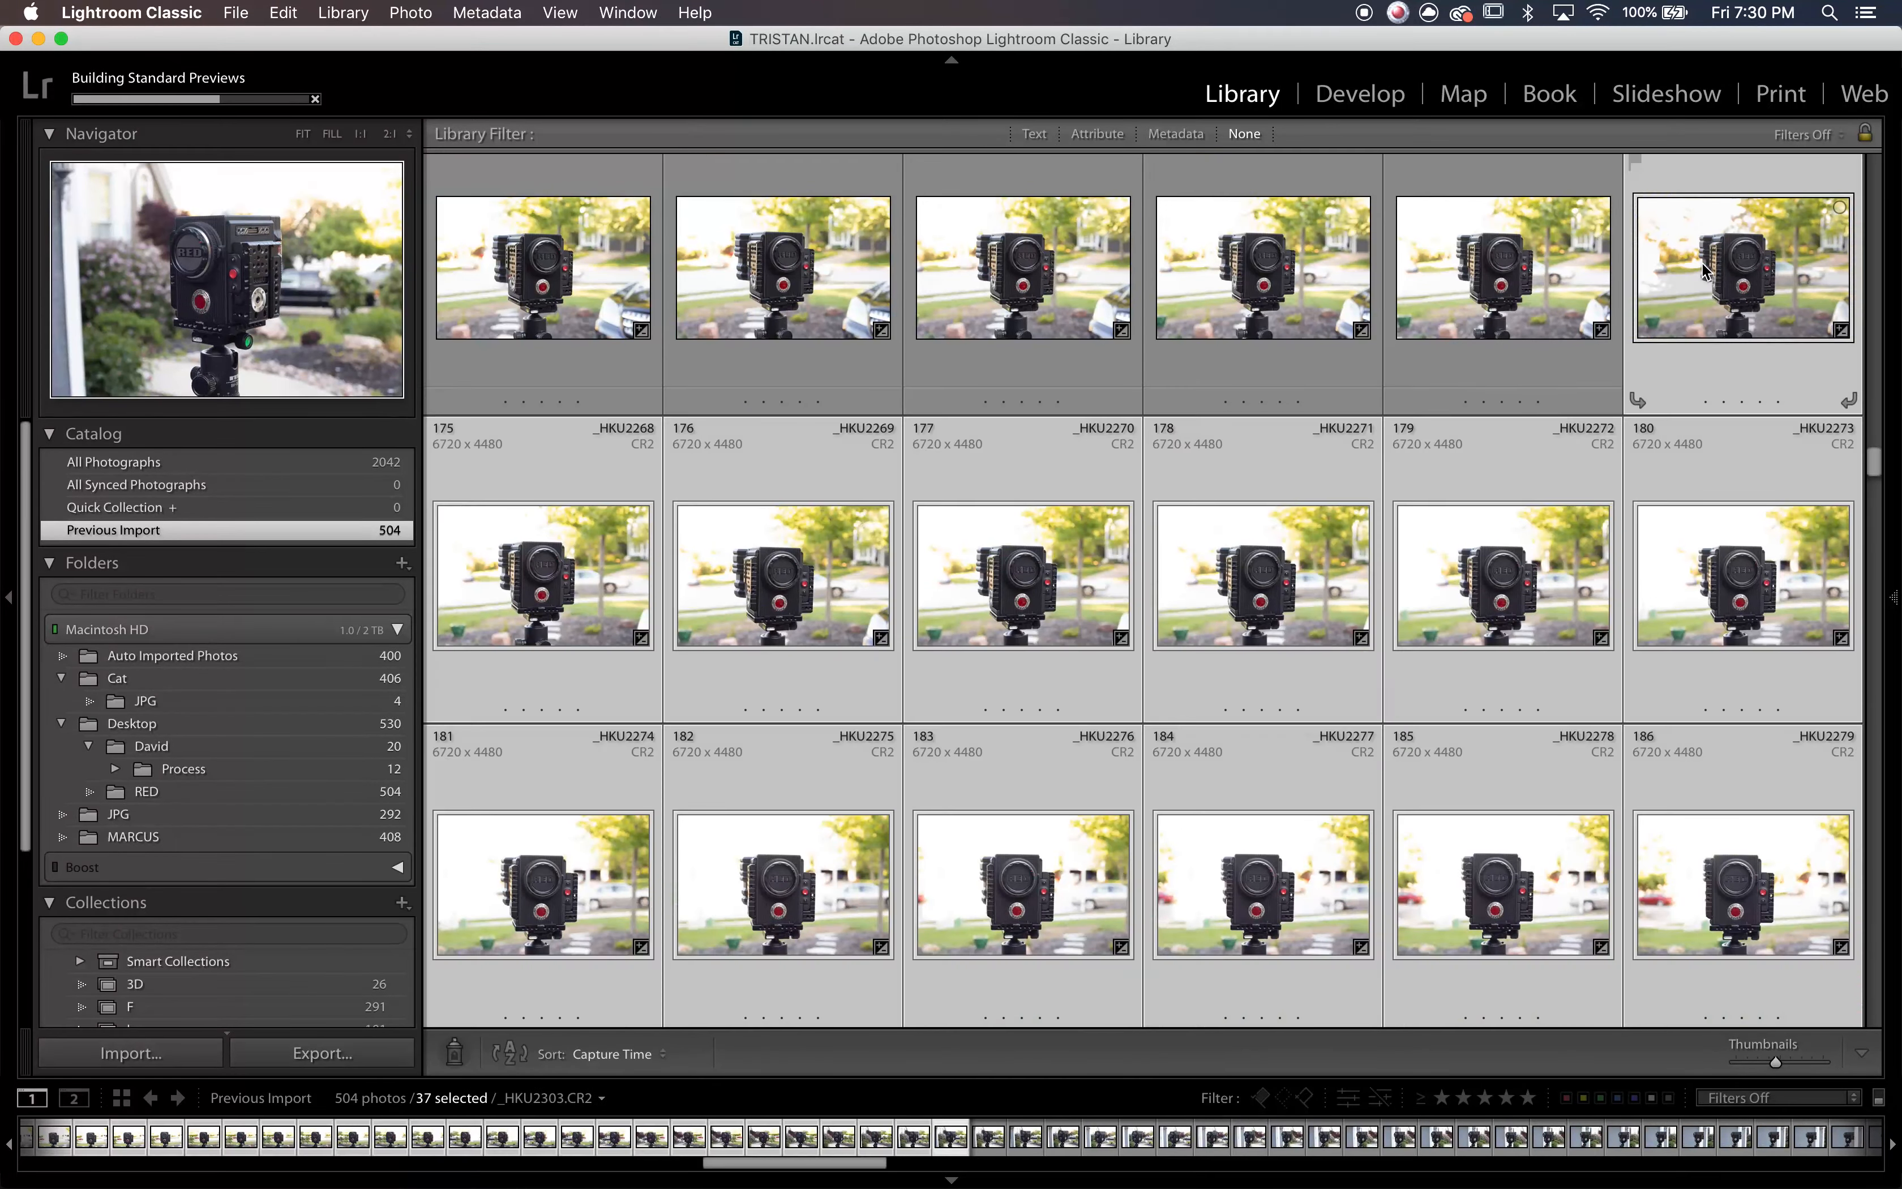
{"action": "key", "text": "d"}
{"action": "left_click", "coordinate": [1726, 605]}
{"action": "key", "text": "super+z"}
{"action": "key", "text": "g"}
- Select photos _HKU2330 through _HKU2339 in the Library grid
{"action": "scroll", "coordinate": [1446, 641], "scroll_direction": "down", "scroll_amount": 20}
{"action": "left_click", "coordinate": [1046, 315]}
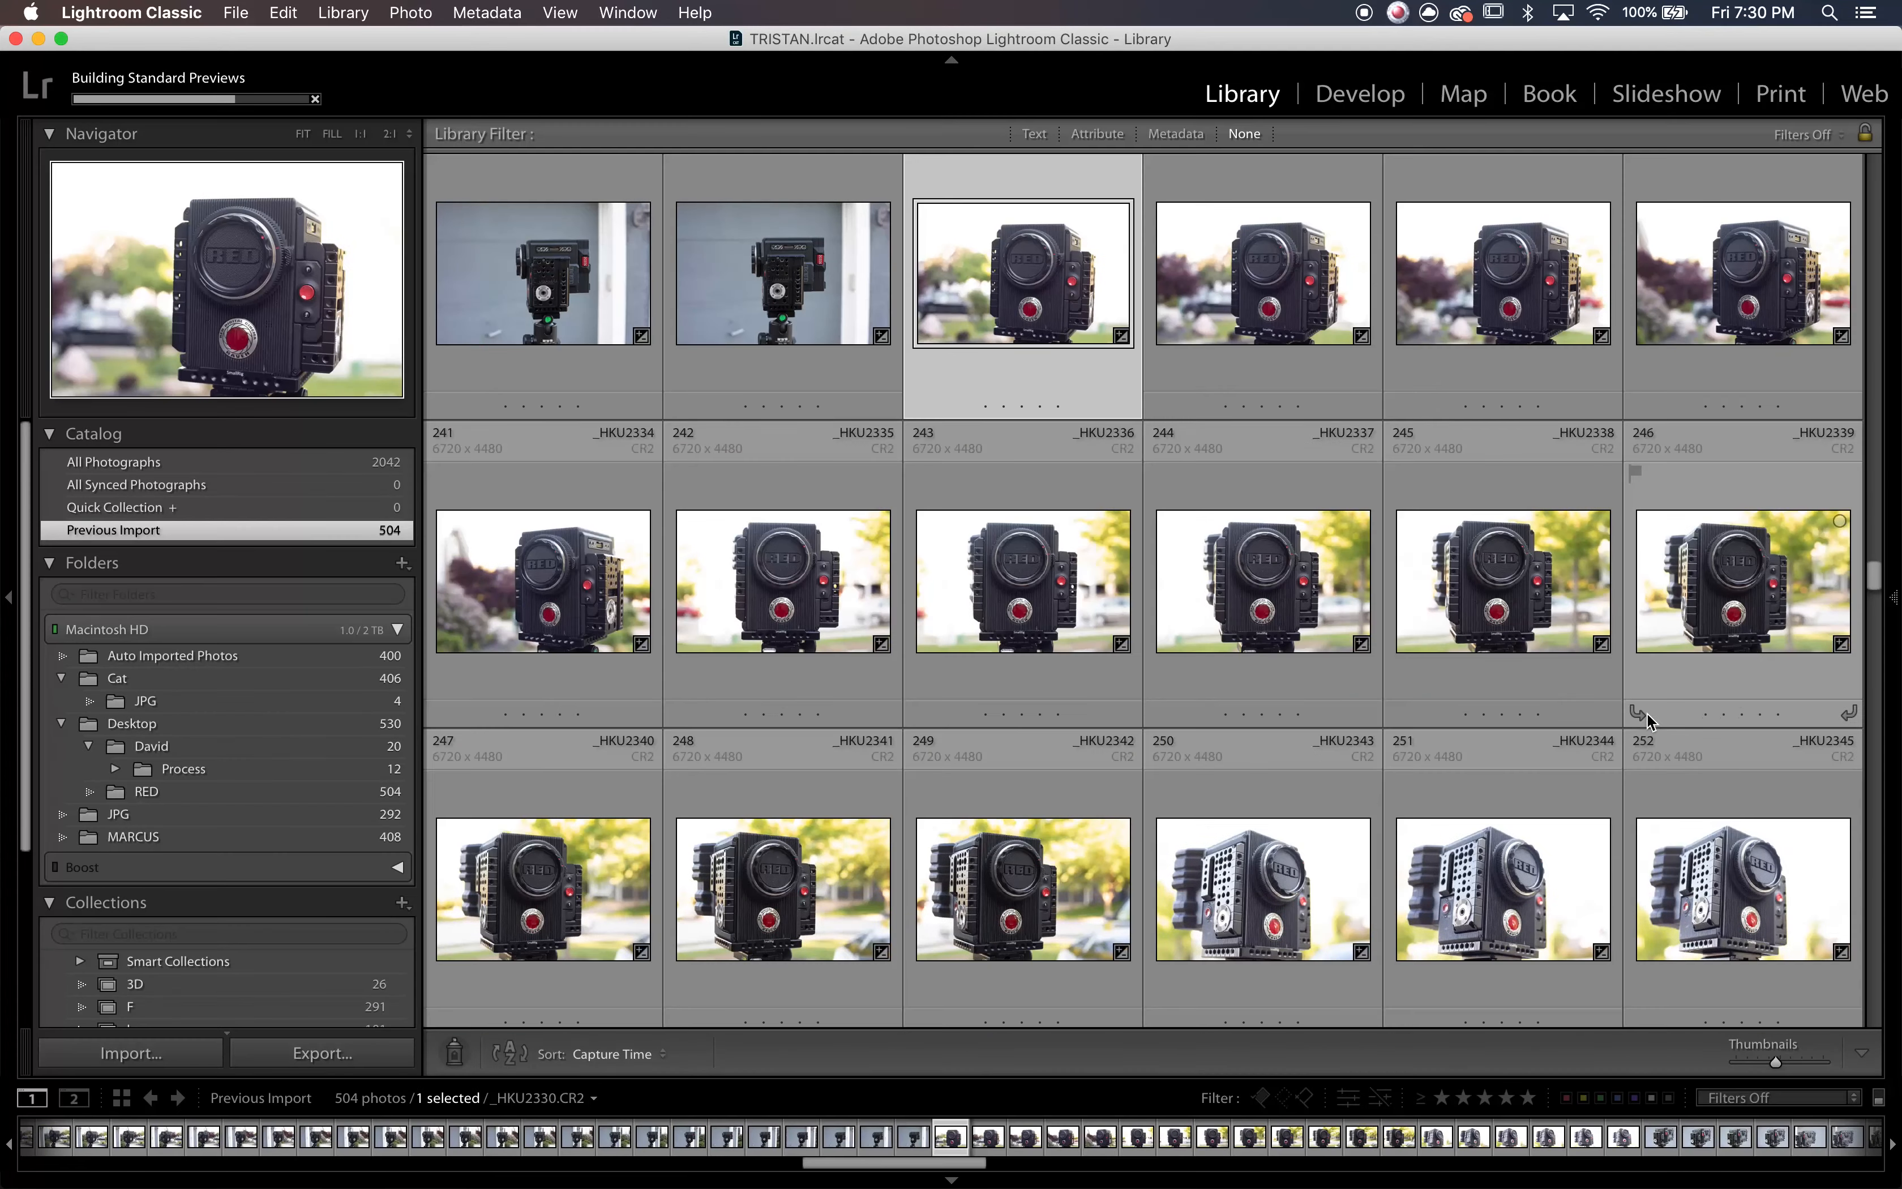
{"action": "left_click", "coordinate": [1748, 606], "text": "shift"}
- Select the overexposed photos _HKU2343 through _HKU2348 in the Library grid
{"action": "scroll", "coordinate": [1410, 533], "scroll_direction": "down", "scroll_amount": 5}
{"action": "left_click", "coordinate": [1273, 560]}
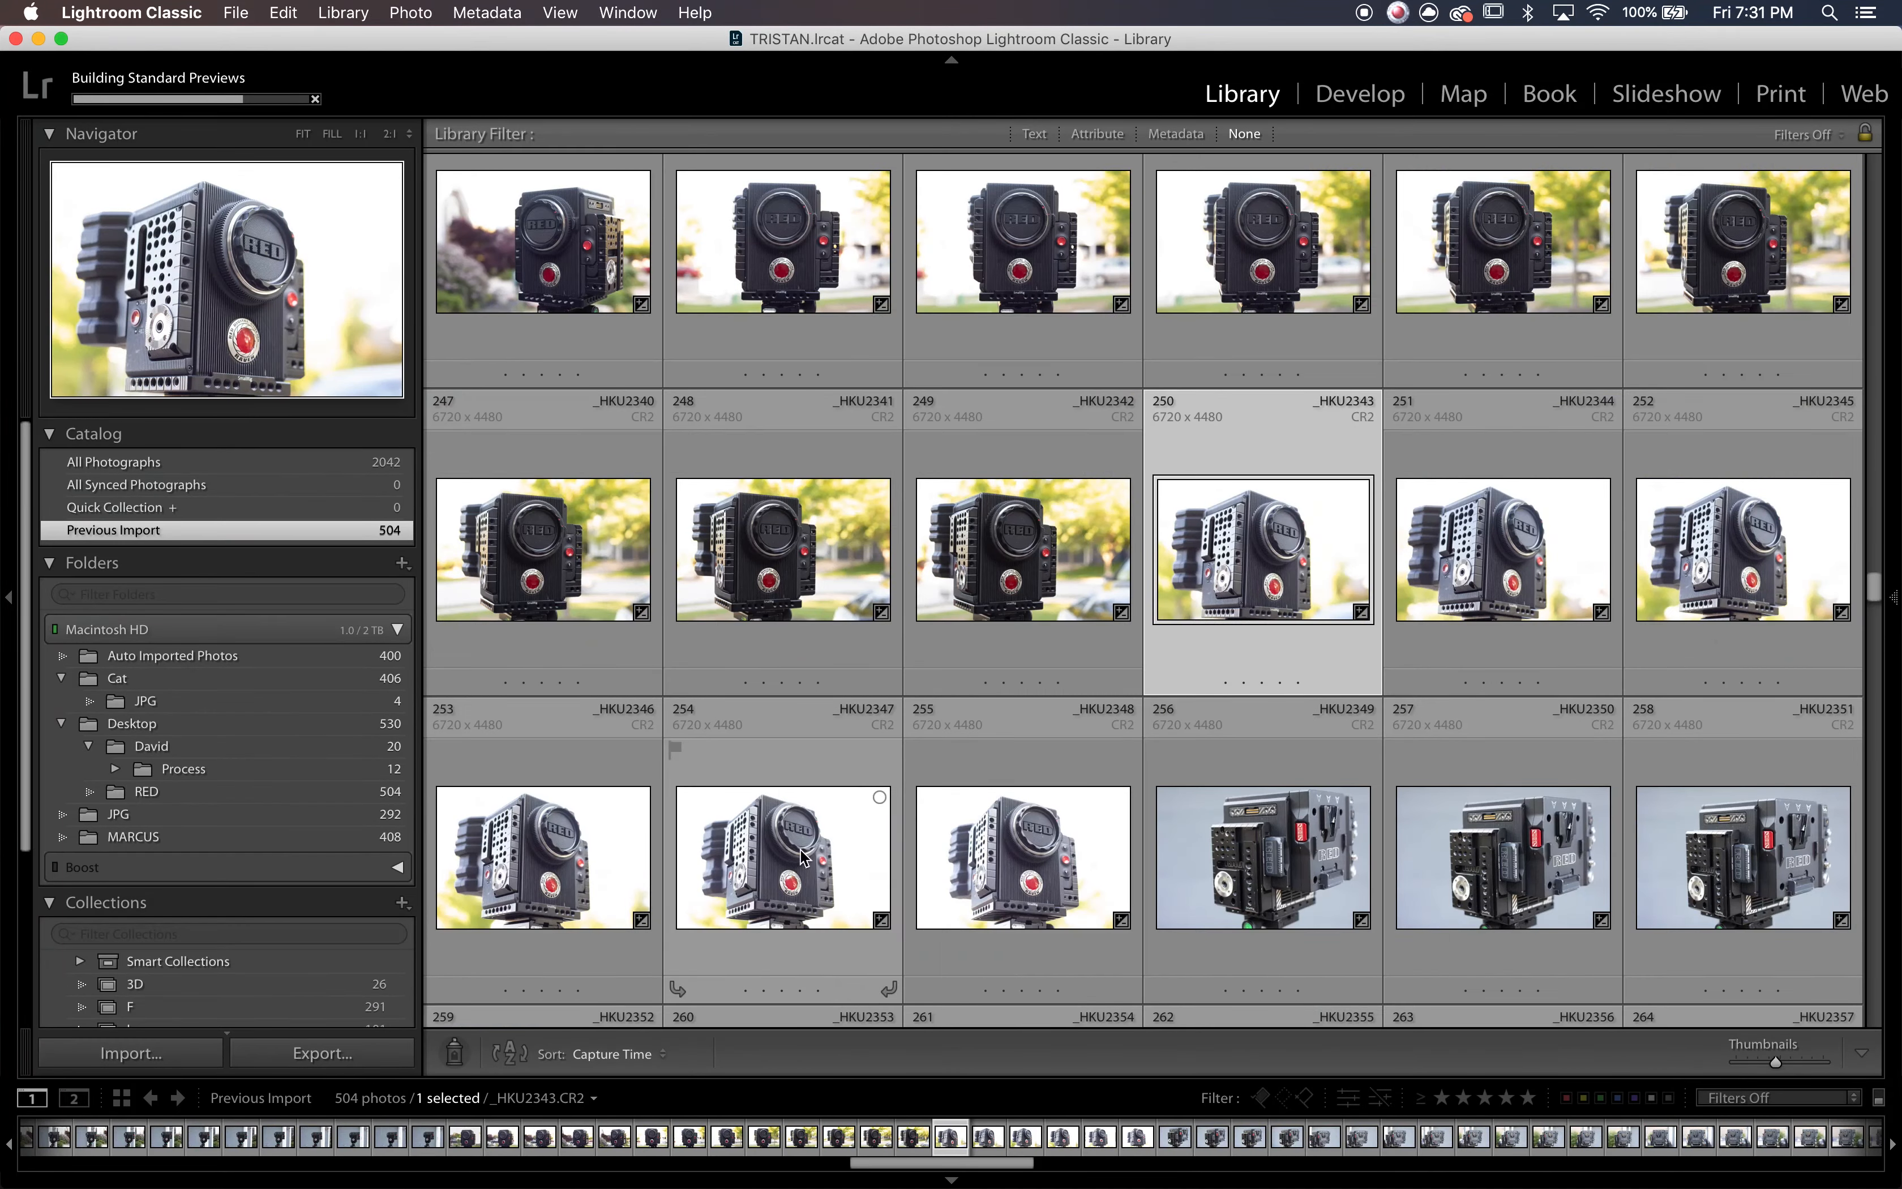
{"action": "left_click", "coordinate": [1021, 857], "text": "shift"}
- Select the low-angle photos _HKU2509 through _HKU2521 in the Library grid
{"action": "scroll", "coordinate": [1222, 644], "scroll_direction": "down", "scroll_amount": 15}
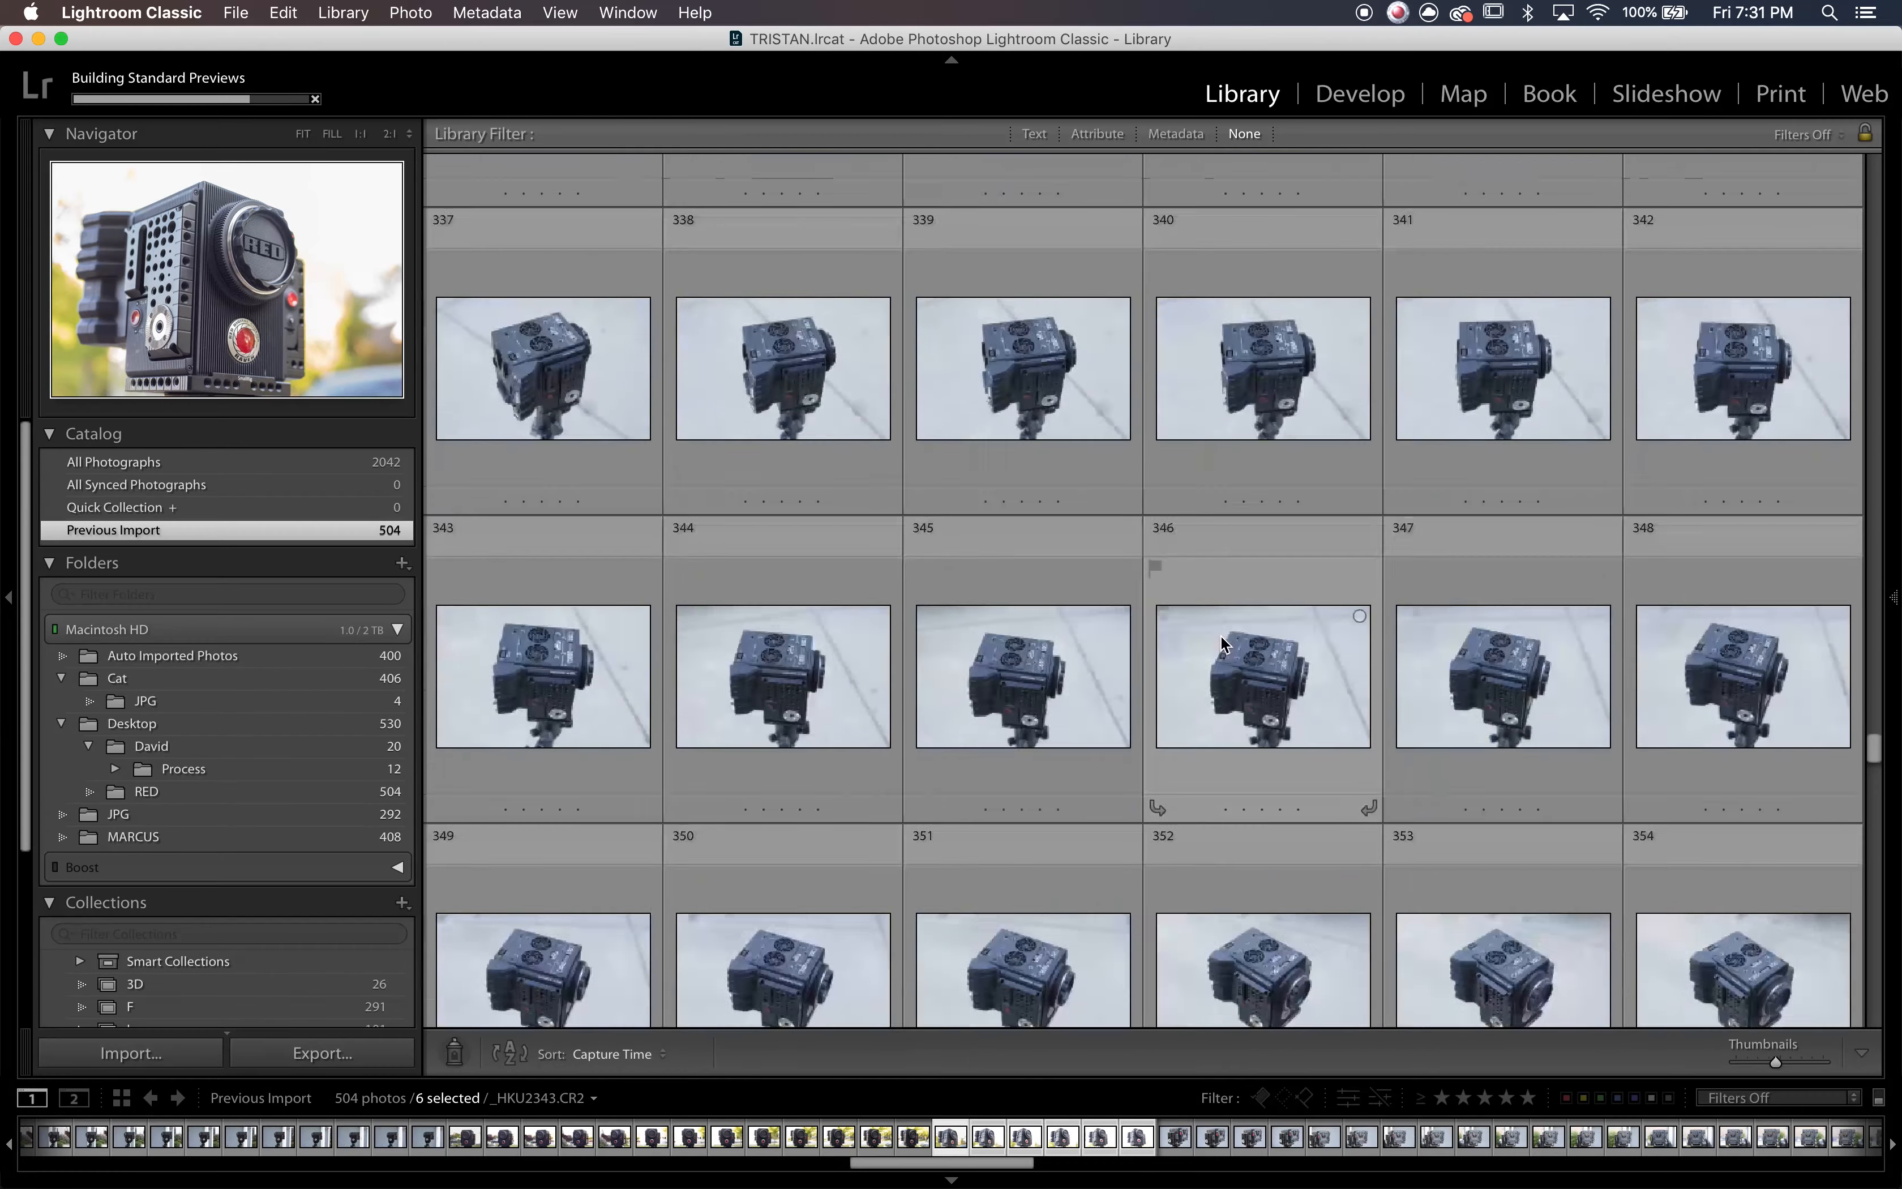
{"action": "scroll", "coordinate": [1222, 641], "scroll_direction": "down", "scroll_amount": 15}
{"action": "left_click", "coordinate": [585, 665]}
{"action": "scroll", "coordinate": [1297, 708], "scroll_direction": "down", "scroll_amount": 3}
{"action": "left_click", "coordinate": [1735, 762], "text": "shift"}
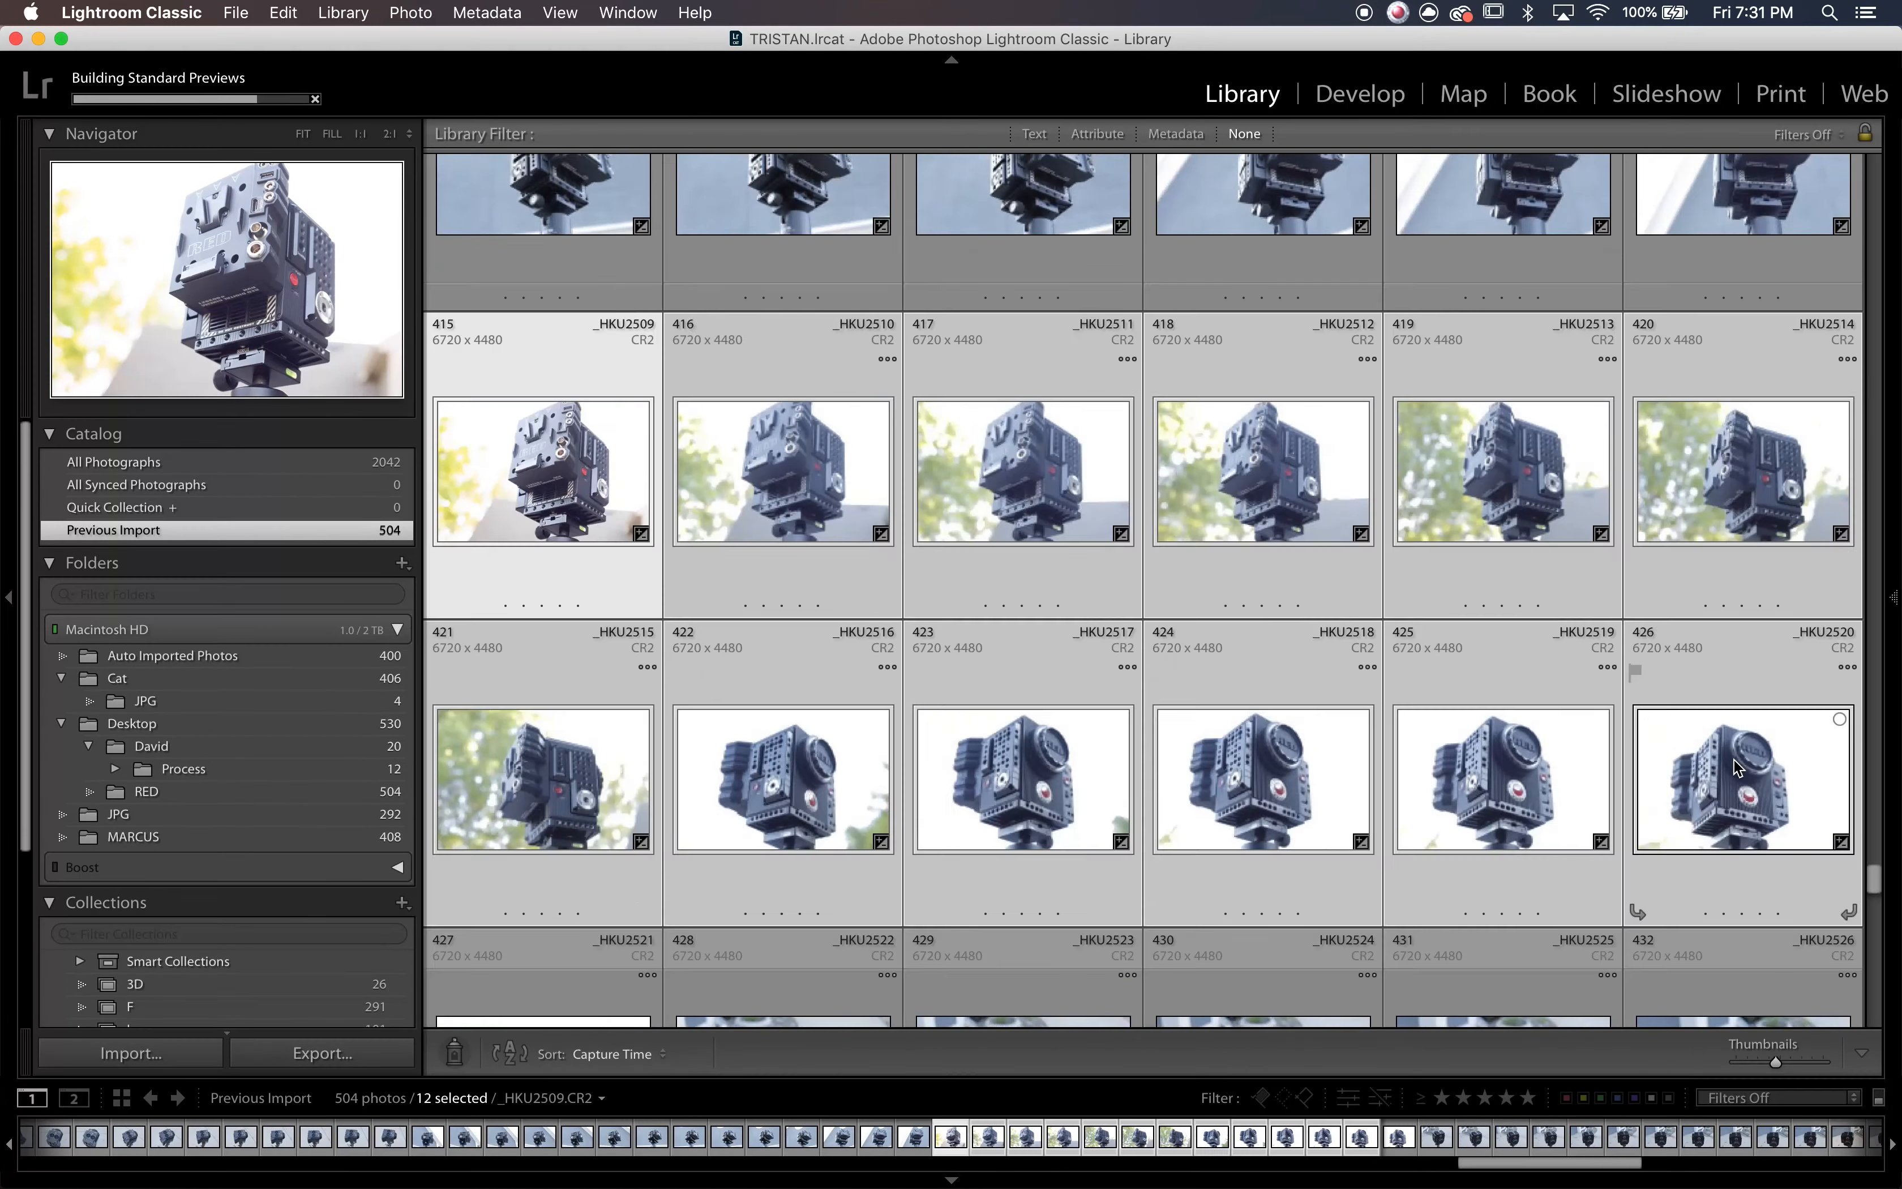
{"action": "scroll", "coordinate": [1735, 768], "scroll_direction": "down", "scroll_amount": 3}
{"action": "left_click", "coordinate": [554, 845], "text": "shift"}
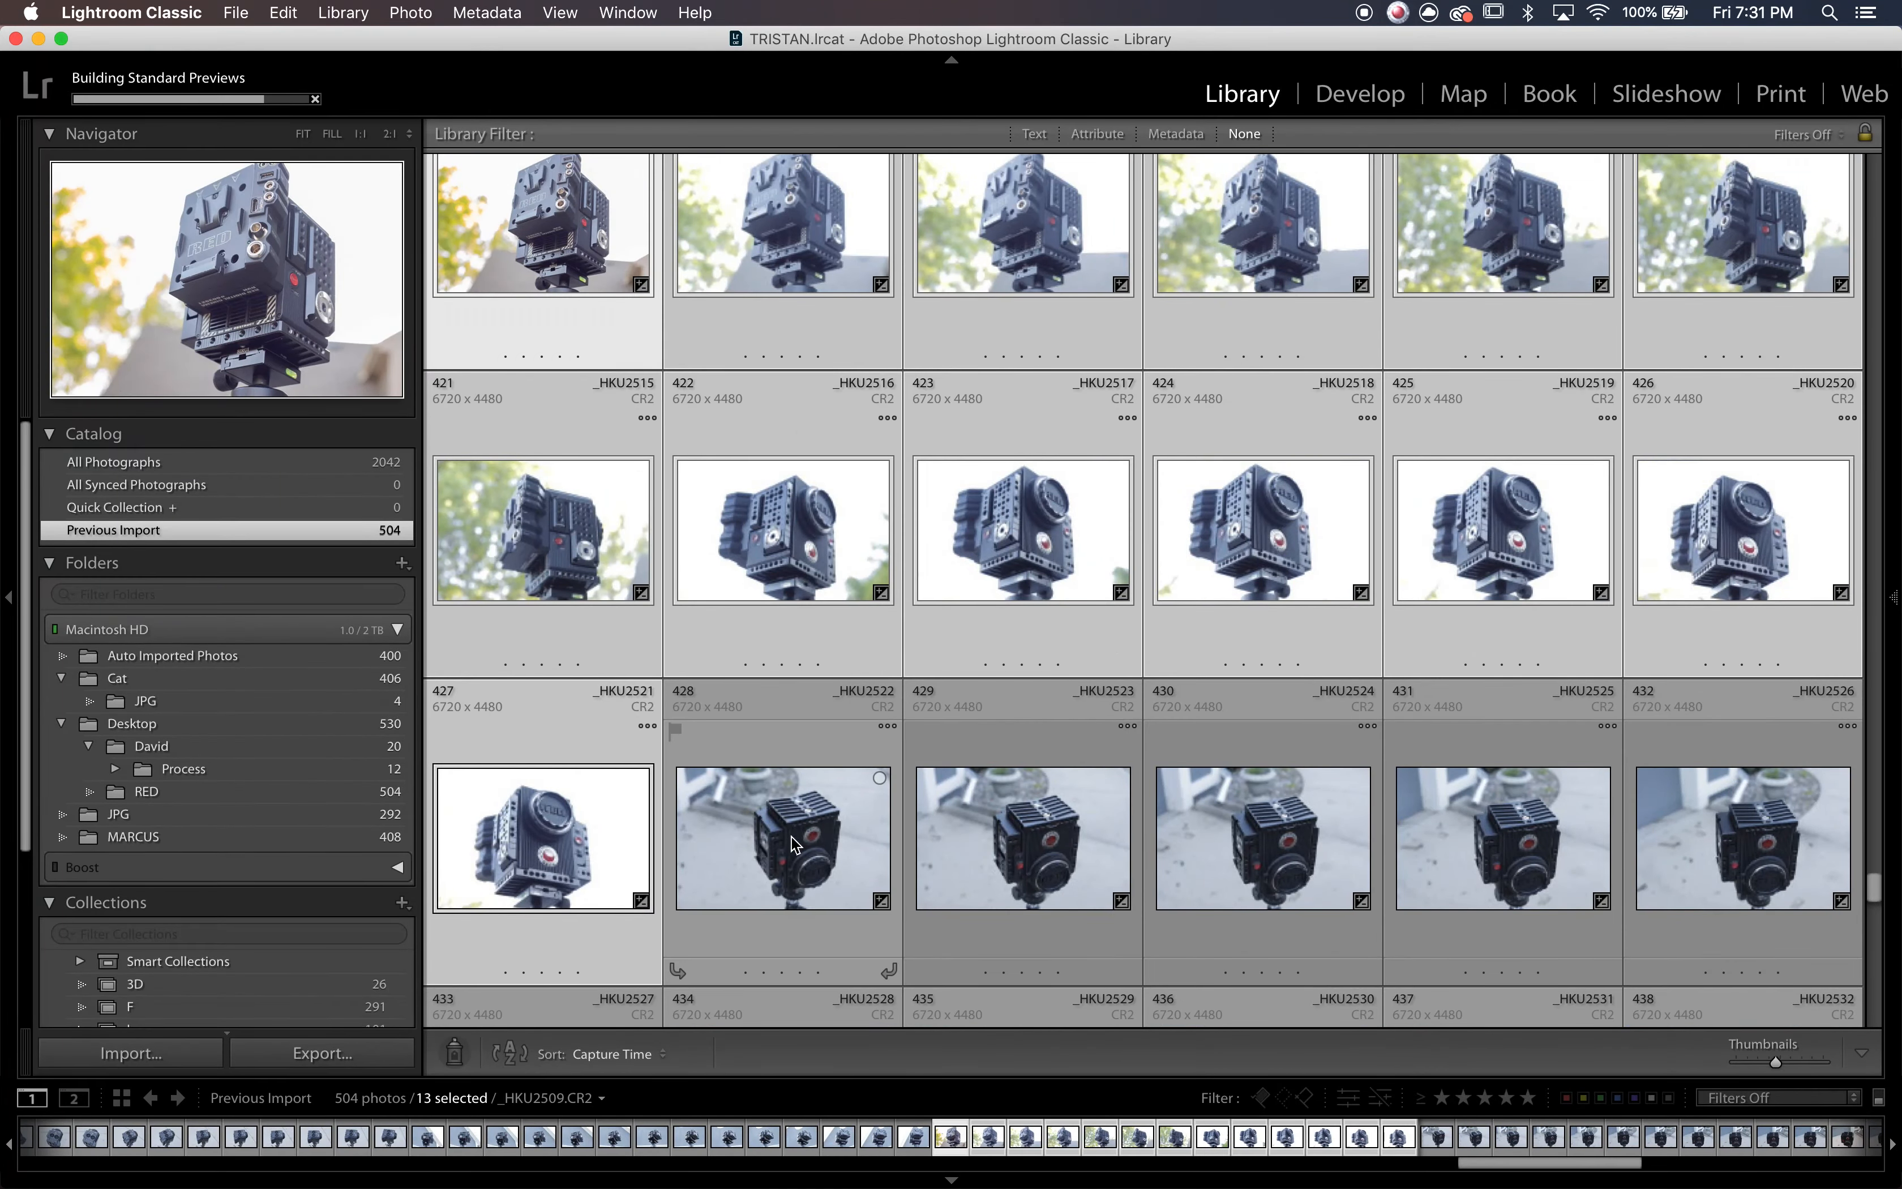
- Select the next 13 photos, the high-angle shots that follow _HKU2521
{"action": "scroll", "coordinate": [793, 843], "scroll_direction": "down", "scroll_amount": 3}
{"action": "left_click", "coordinate": [783, 277]}
{"action": "left_click", "coordinate": [786, 888], "text": "shift"}
- Select the run of 28 photos that includes _HKU2568 and compare its developed look with the unedited version
{"action": "scroll", "coordinate": [1179, 802], "scroll_direction": "down", "scroll_amount": 5}
{"action": "scroll", "coordinate": [1257, 598], "scroll_direction": "down", "scroll_amount": 7}
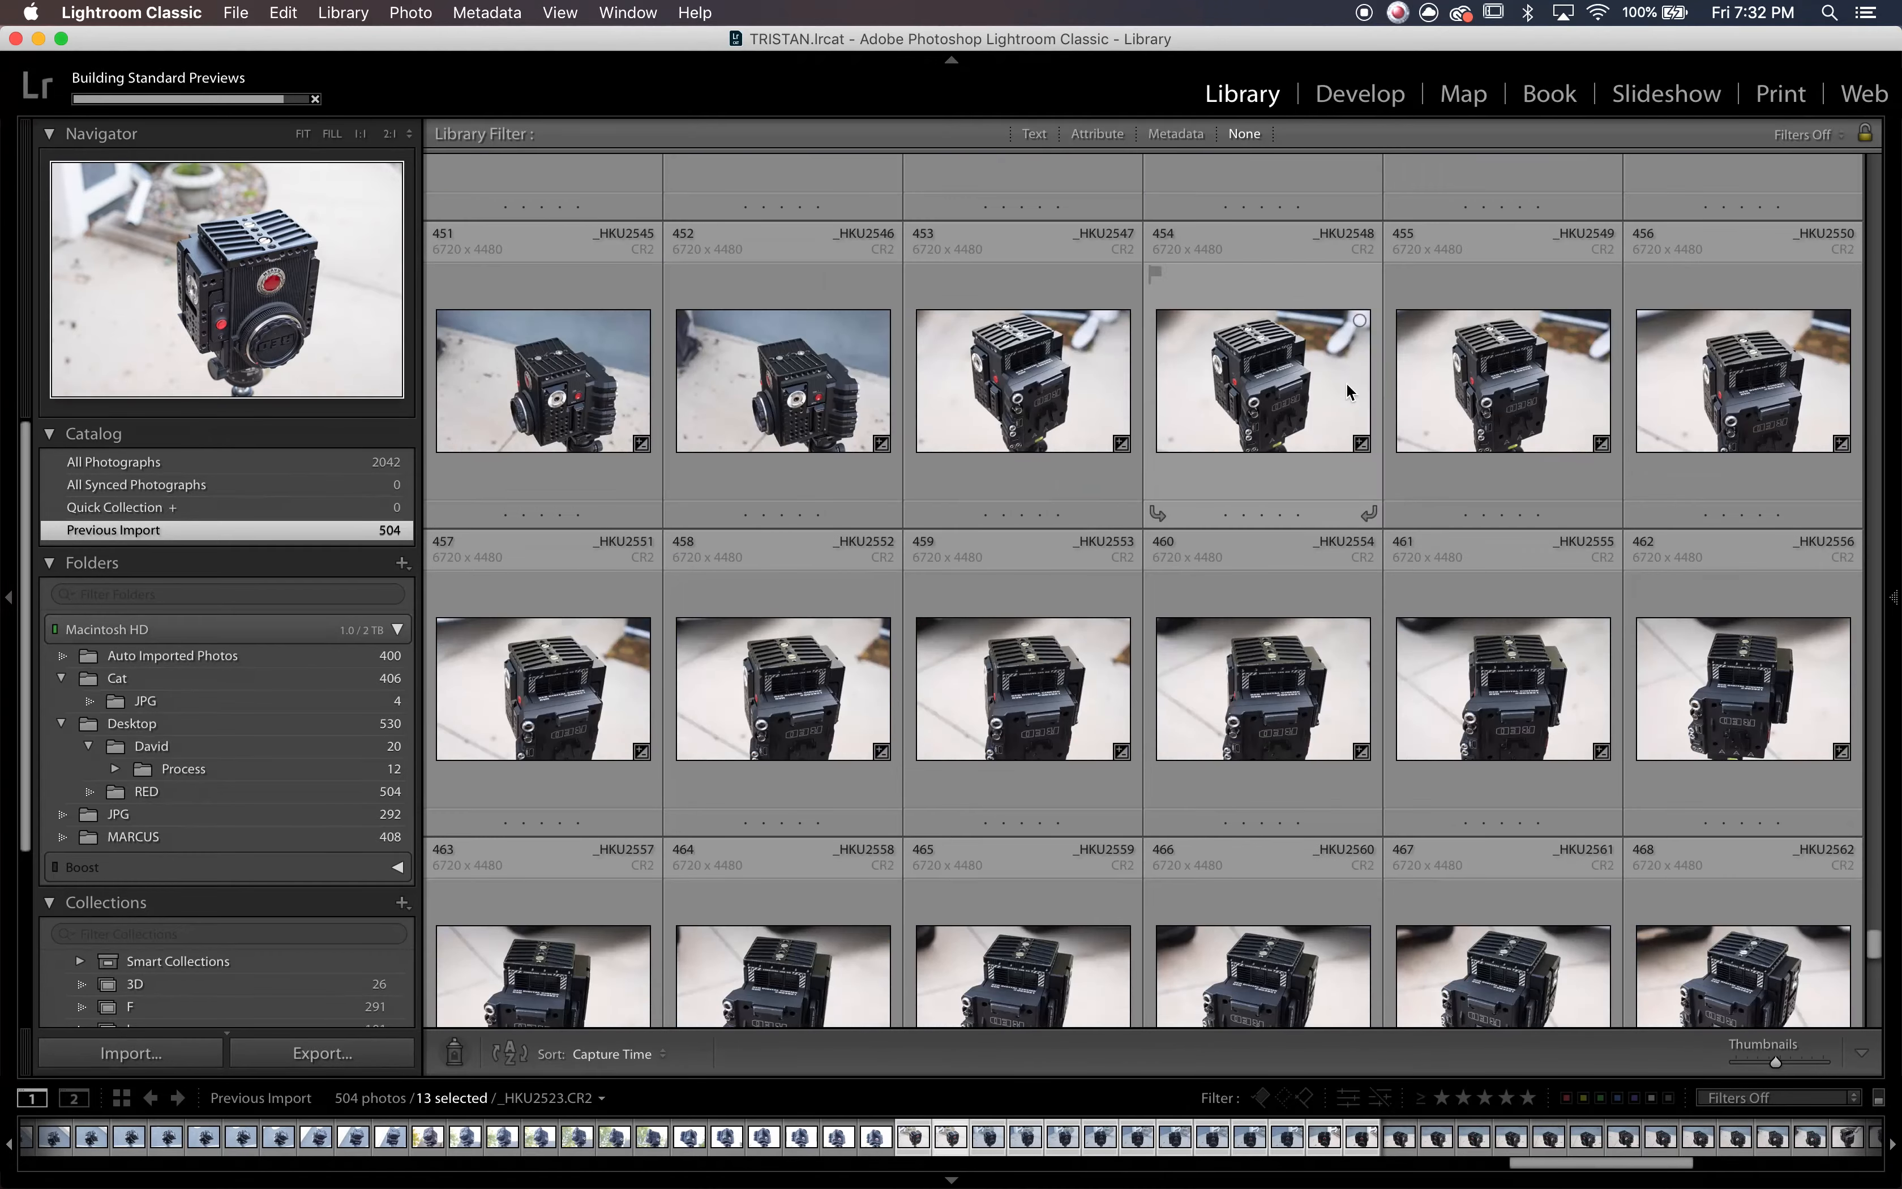
{"action": "left_click", "coordinate": [1053, 386]}
{"action": "scroll", "coordinate": [1454, 669], "scroll_direction": "down", "scroll_amount": 3}
{"action": "scroll", "coordinate": [1729, 707], "scroll_direction": "down", "scroll_amount": 5}
{"action": "left_click", "coordinate": [1735, 714], "text": "shift"}
{"action": "key", "text": "d"}
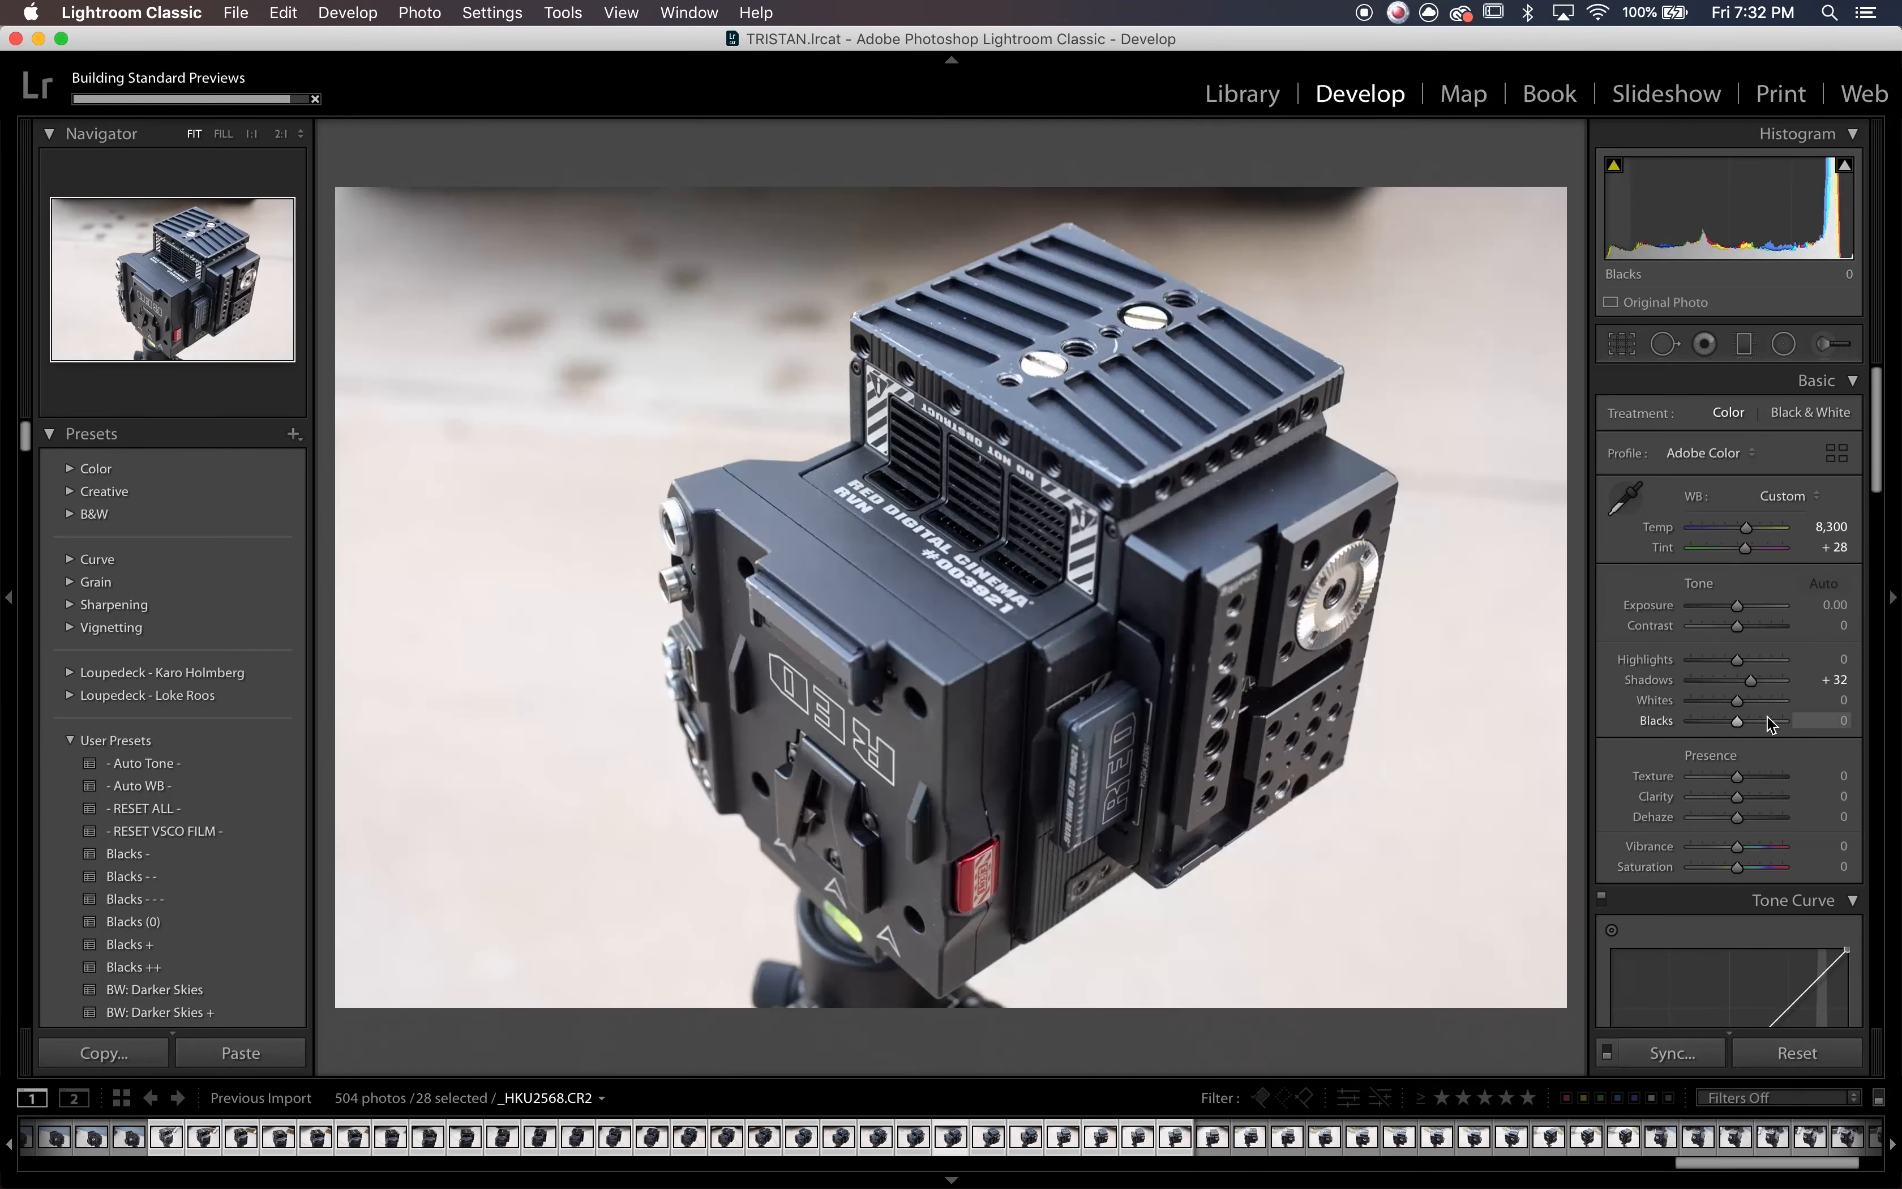
{"action": "key", "text": "backslash"}
{"action": "key", "text": "g"}
- Select _HKU2597 and _HKU2598 and set the exposure of _HKU2597 to 0.40
{"action": "scroll", "coordinate": [1367, 833], "scroll_direction": "down", "scroll_amount": 5}
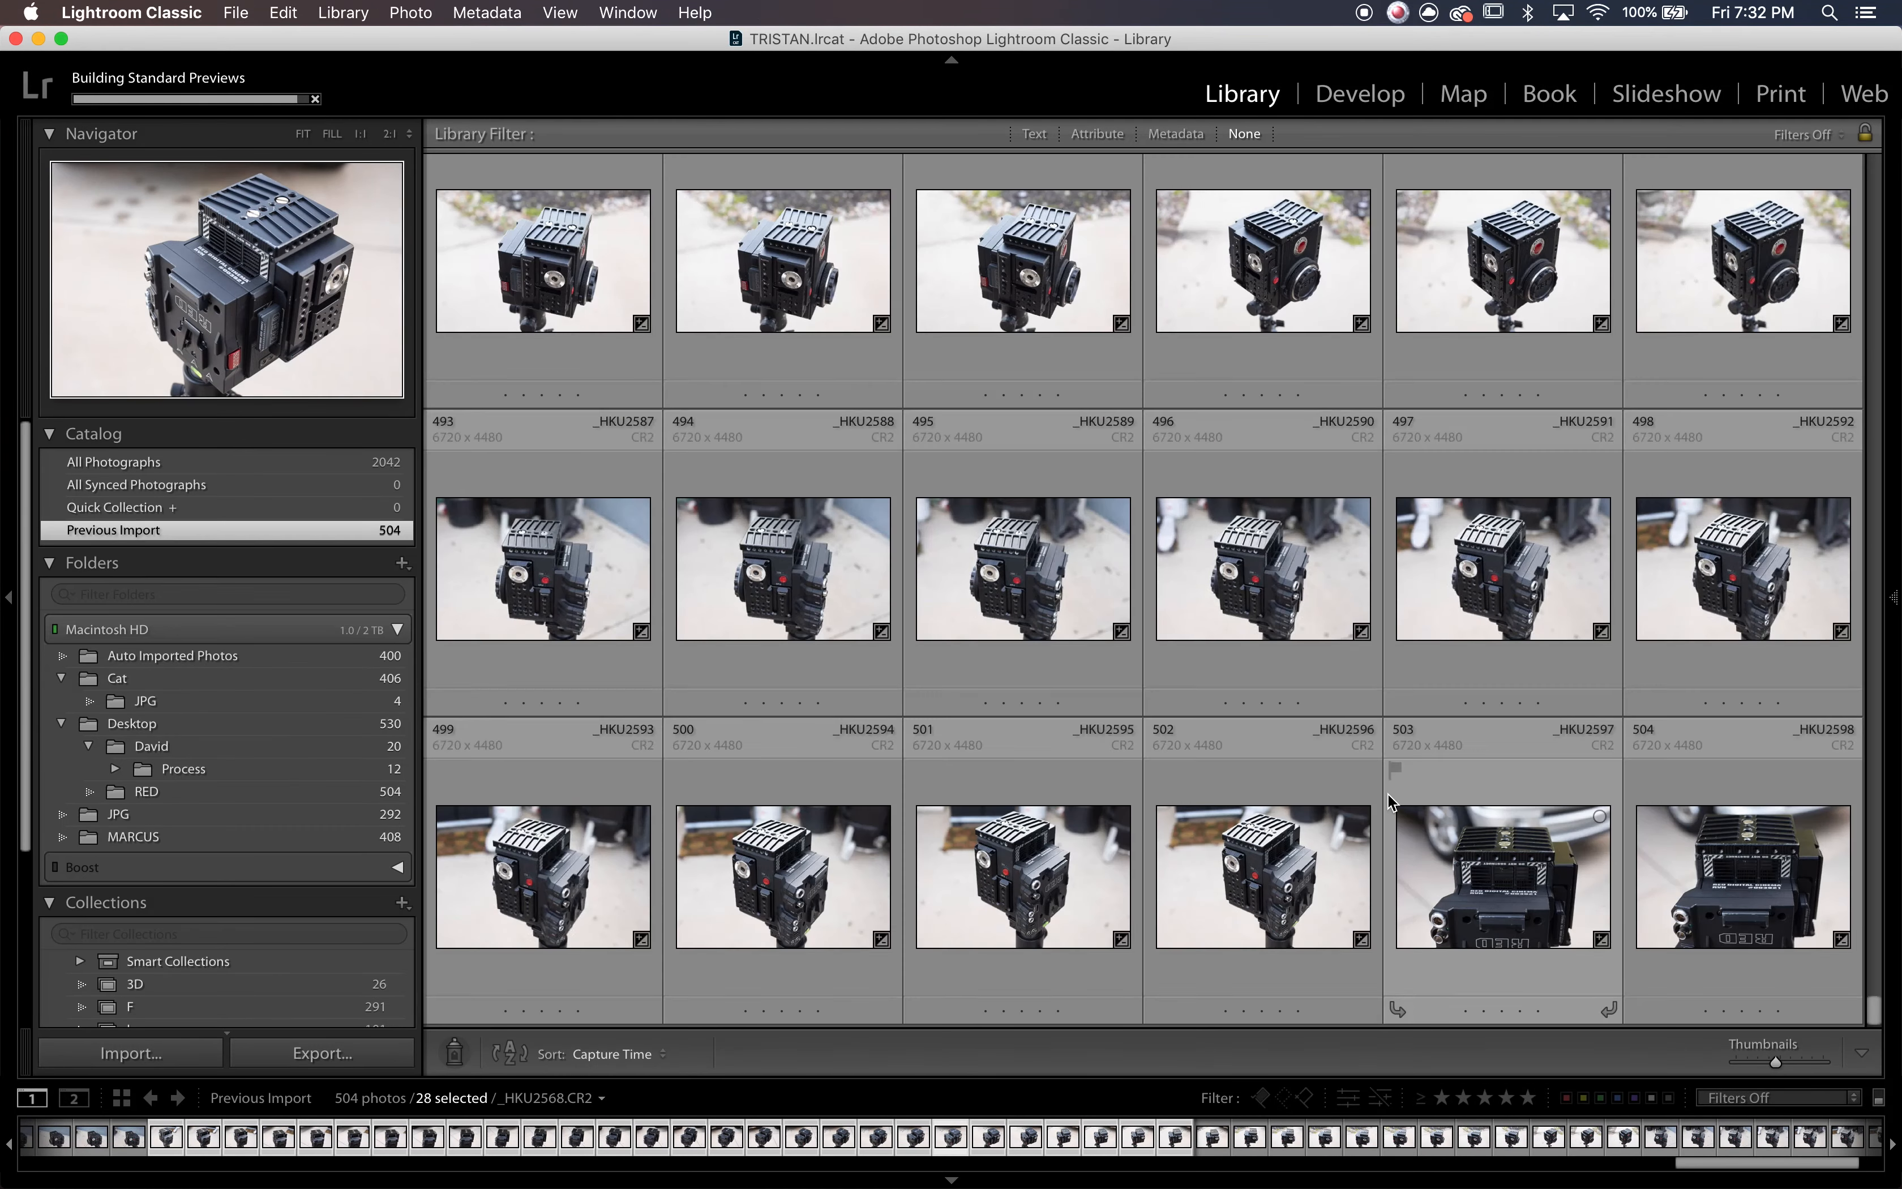
{"action": "left_click", "coordinate": [1461, 857]}
{"action": "left_click", "coordinate": [1689, 884], "text": "shift"}
{"action": "key", "text": "d"}
{"action": "left_click", "coordinate": [1833, 605]}
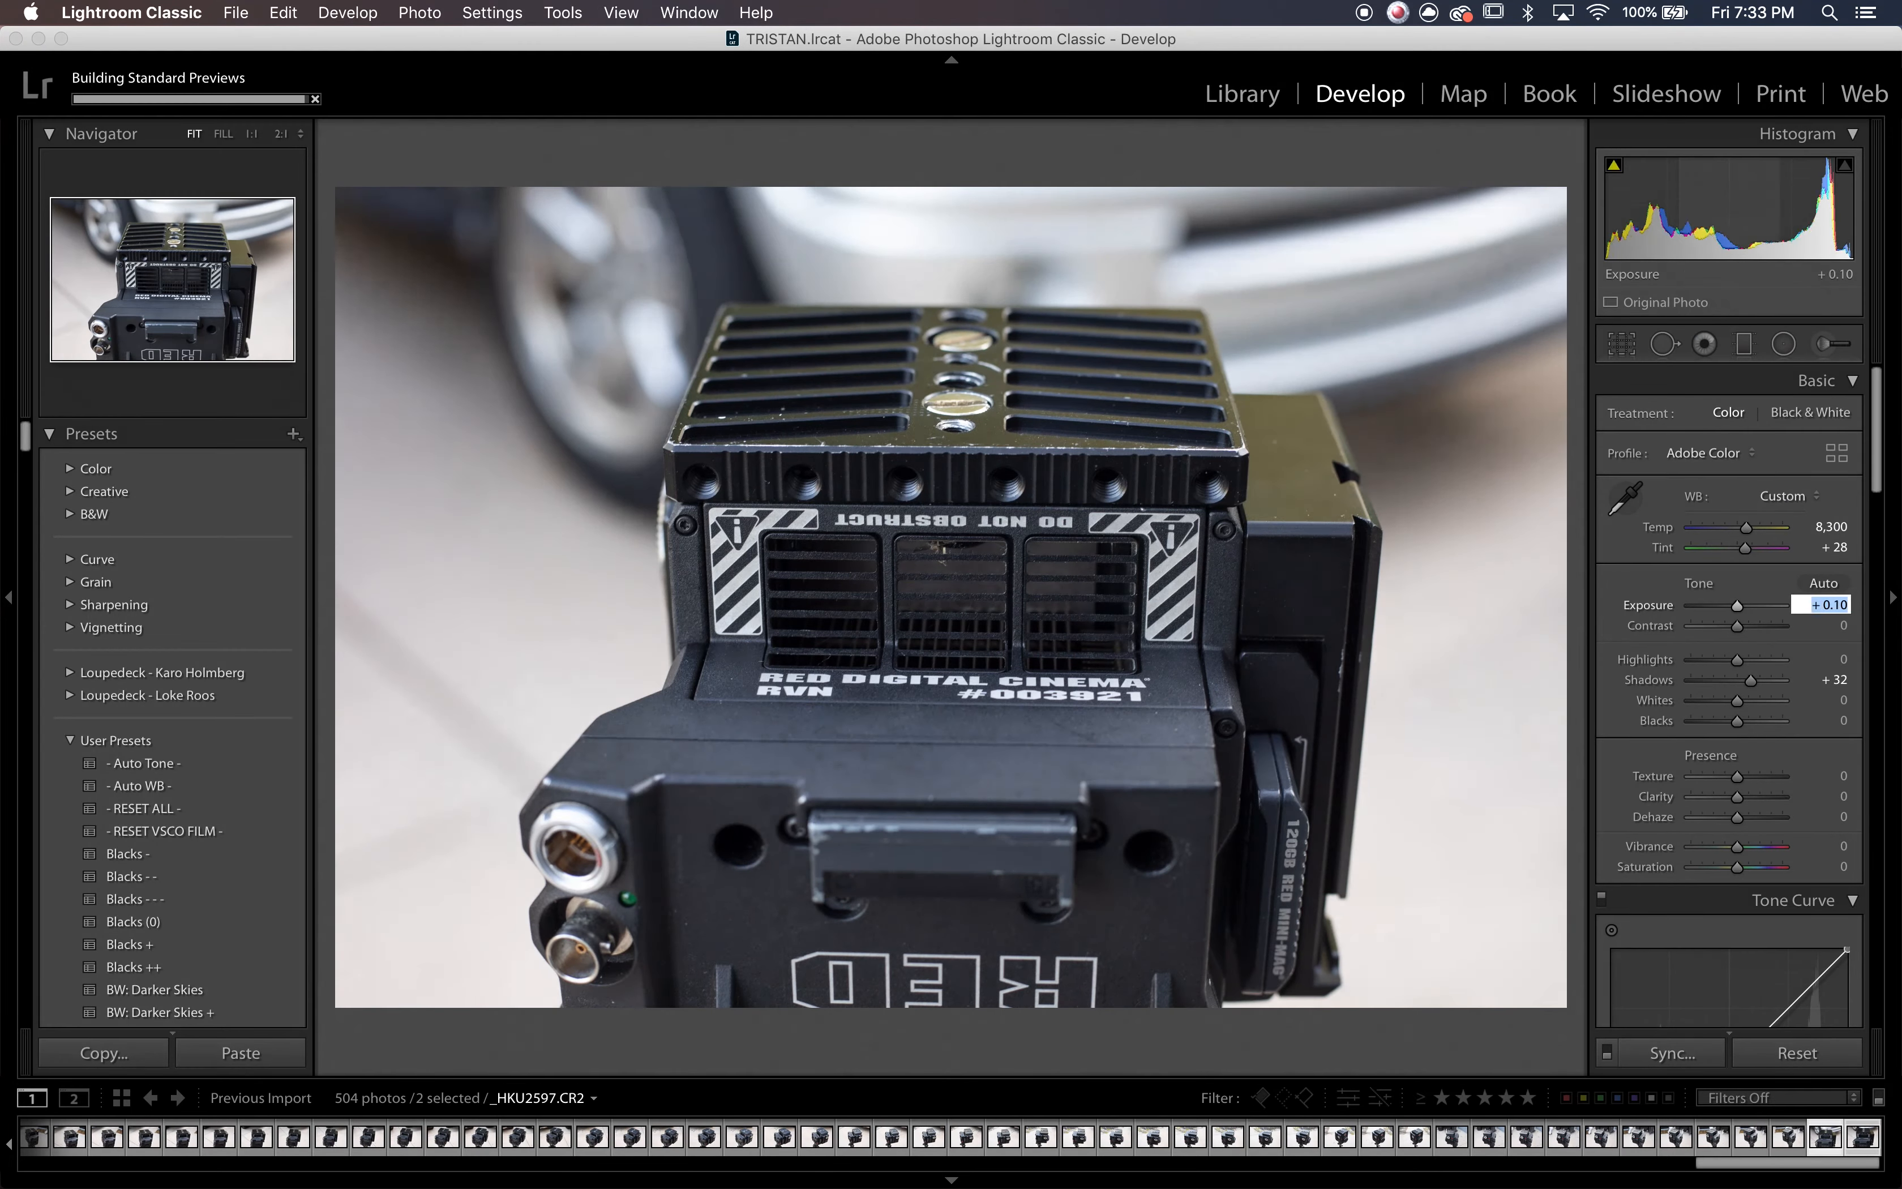
{"action": "type", "text": ".4"}
{"action": "key", "text": "Return"}
- Set the exposure of _HKU2598 to 0.40 and return to the Library grid
{"action": "key", "text": "Right"}
{"action": "left_click", "coordinate": [1833, 605]}
{"action": "type", "text": ".4"}
{"action": "key", "text": "Return"}
{"action": "key", "text": "g"}
- Set the Texture of the first photo, _HKU2094, to 25 and its Clarity to 10
{"action": "scroll", "coordinate": [721, 544], "scroll_direction": "up", "scroll_amount": 20}
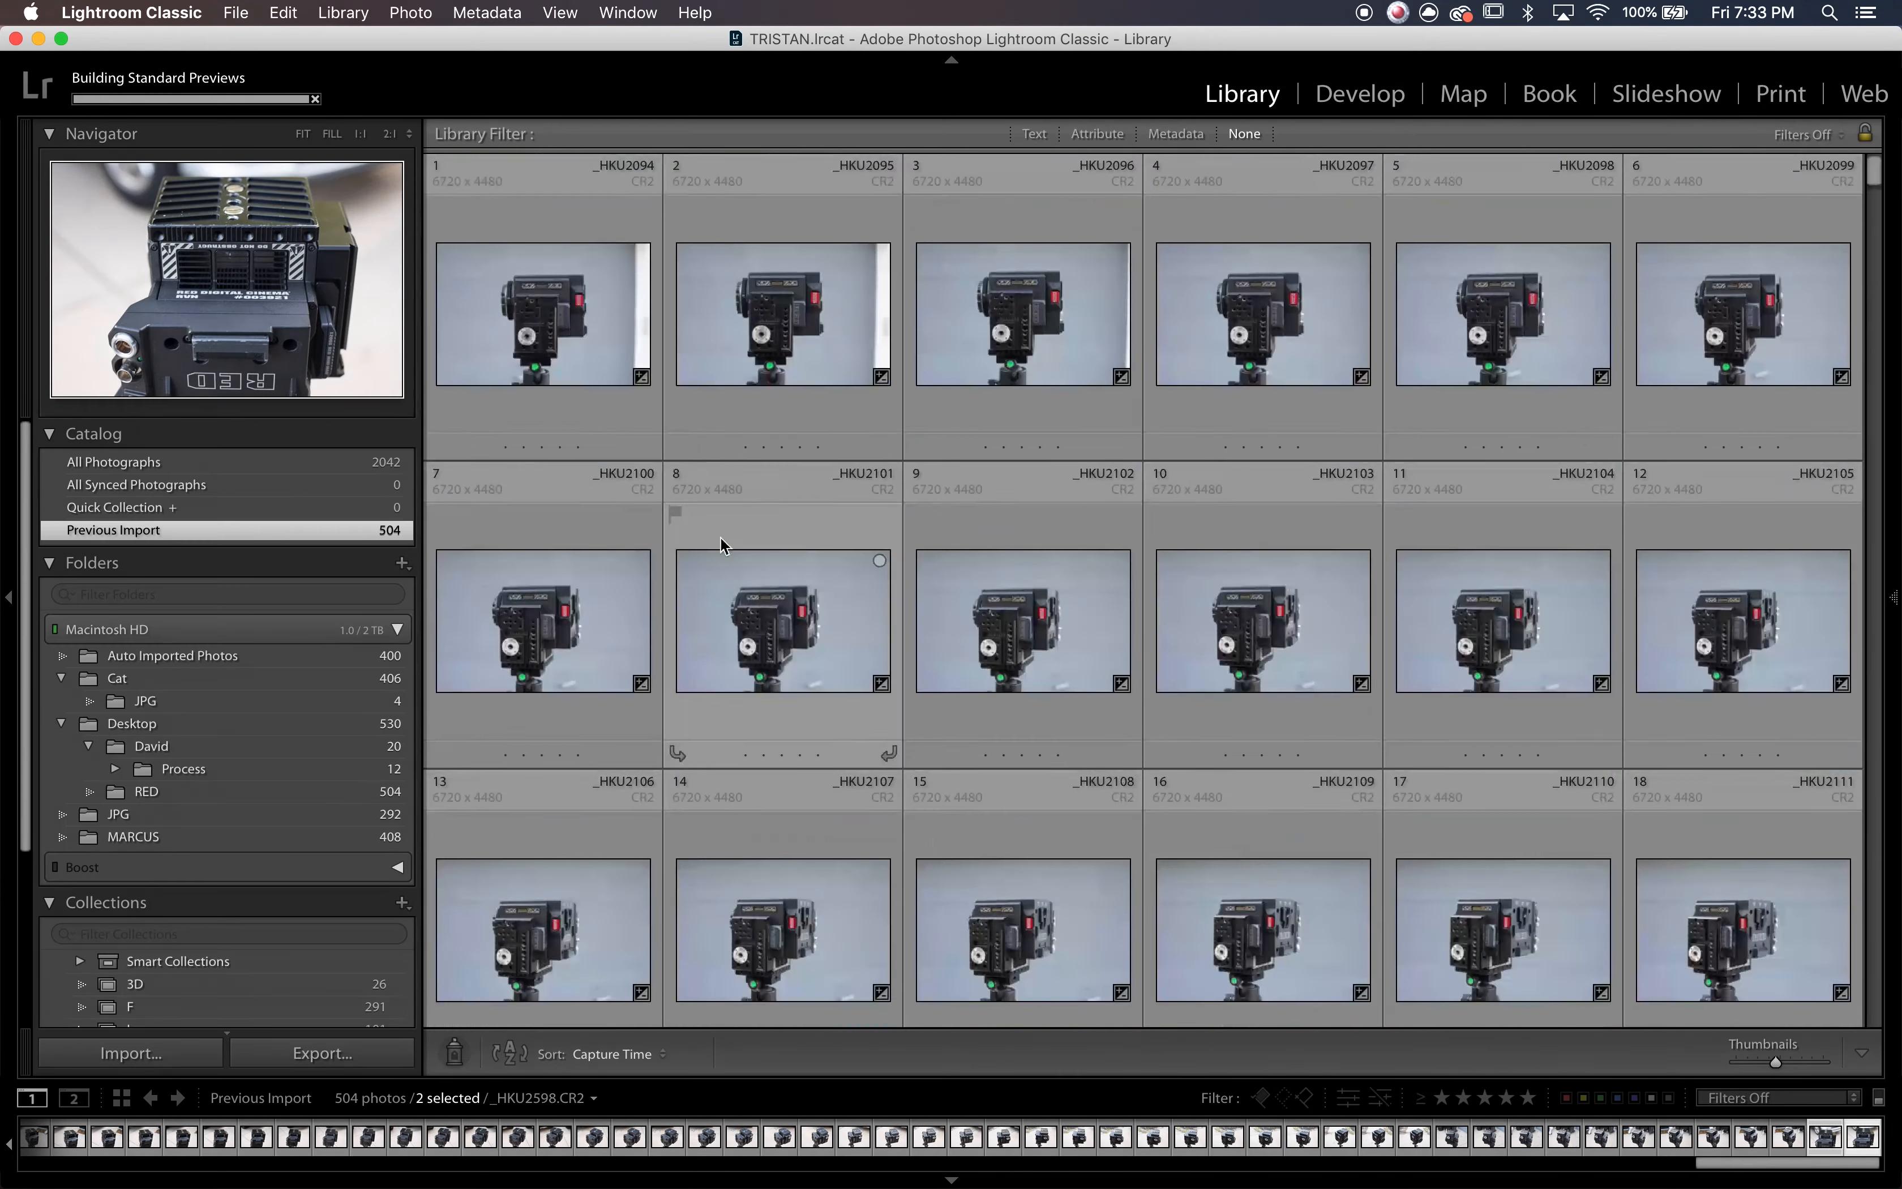
{"action": "left_click", "coordinate": [554, 276]}
{"action": "key", "text": "d"}
{"action": "left_click_drag", "start_coordinate": [1736, 777], "coordinate": [1742, 797]}
{"action": "left_click", "coordinate": [1834, 776]}
{"action": "type", "text": "20"}
{"action": "key", "text": "Tab"}
{"action": "type", "text": "10"}
{"action": "key", "text": "Return"}
{"action": "left_click", "coordinate": [1833, 776]}
{"action": "type", "text": "25"}
{"action": "key", "text": "Return"}
- Copy only the Texture setting from _HKU2094, leaving all other develop settings out
{"action": "key", "text": "super+shift+c"}
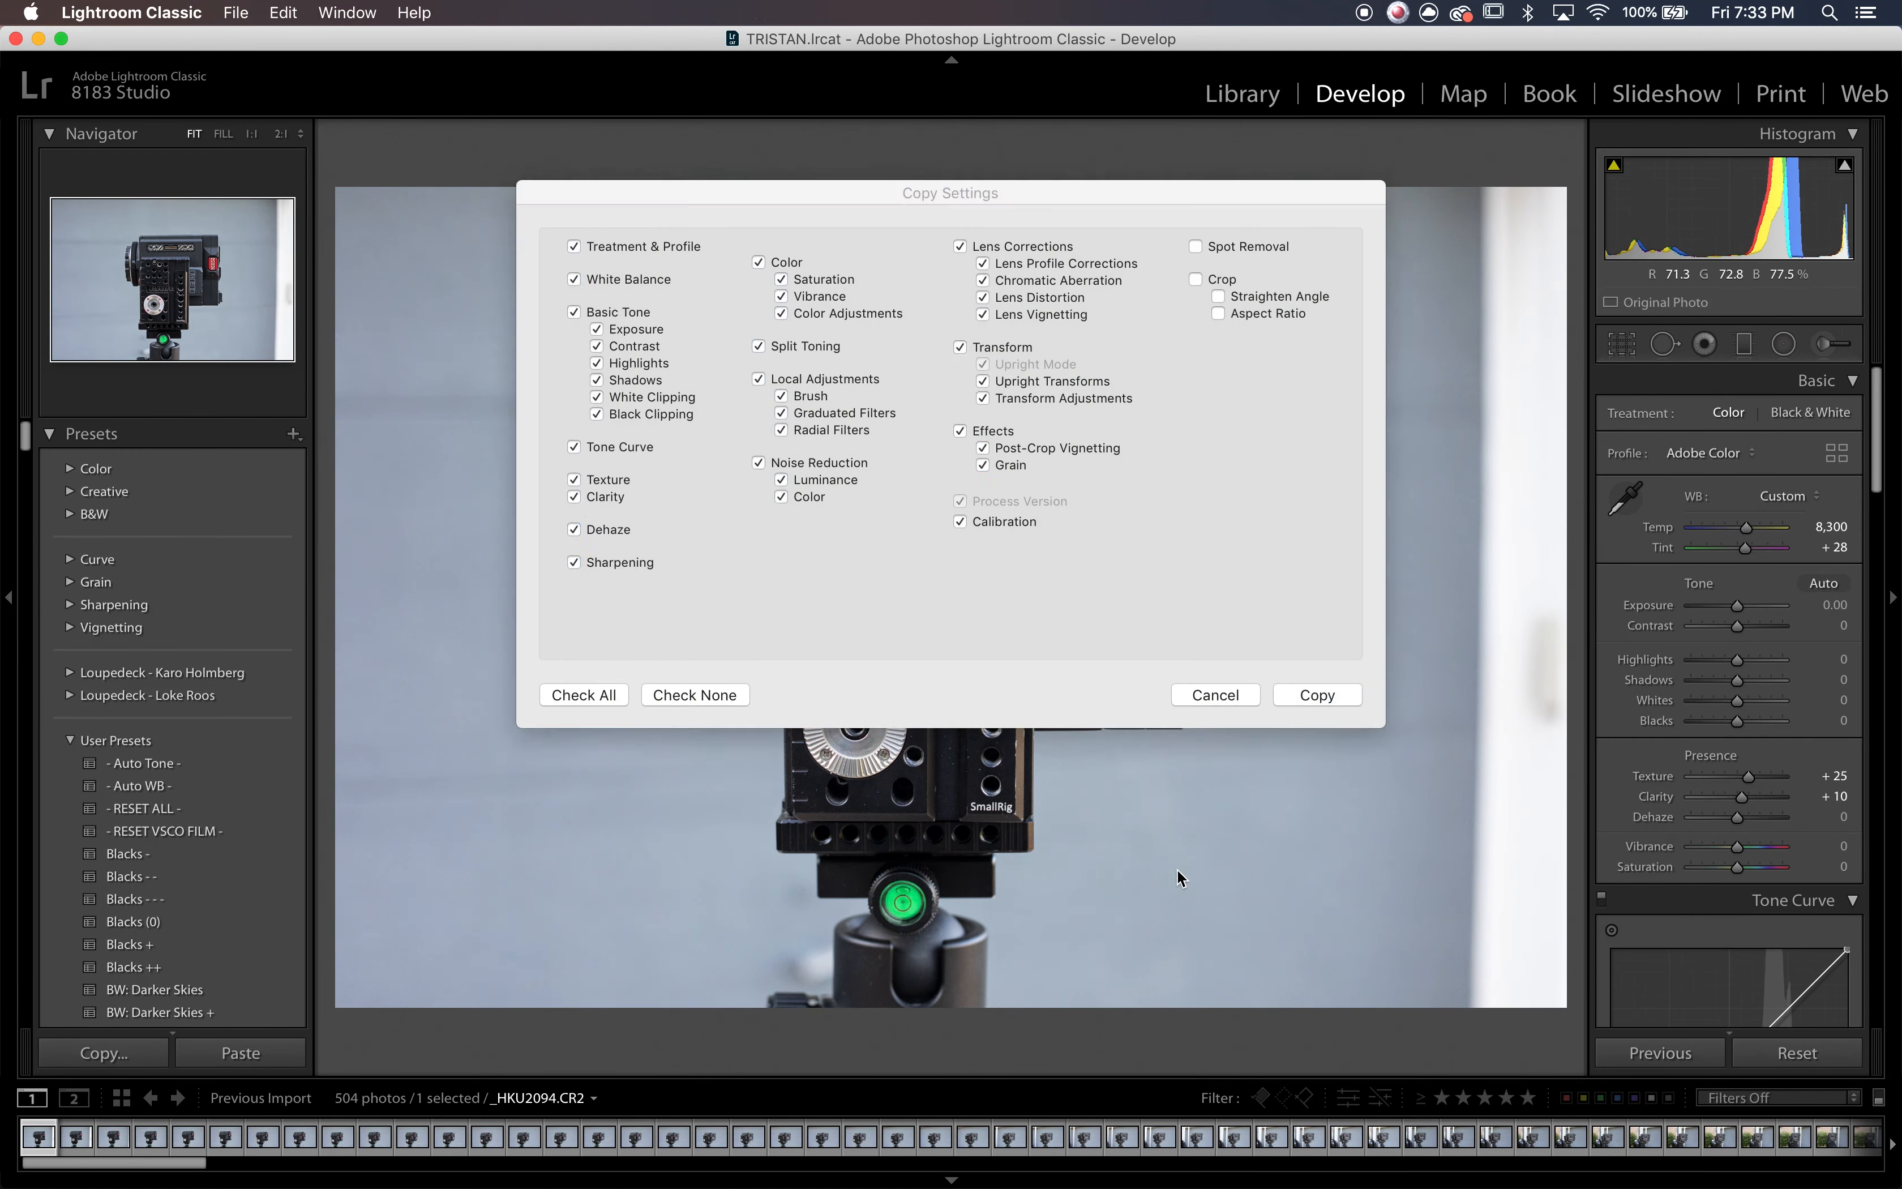
{"action": "left_click", "coordinate": [694, 695]}
{"action": "left_click", "coordinate": [574, 479]}
{"action": "key", "text": "Return"}
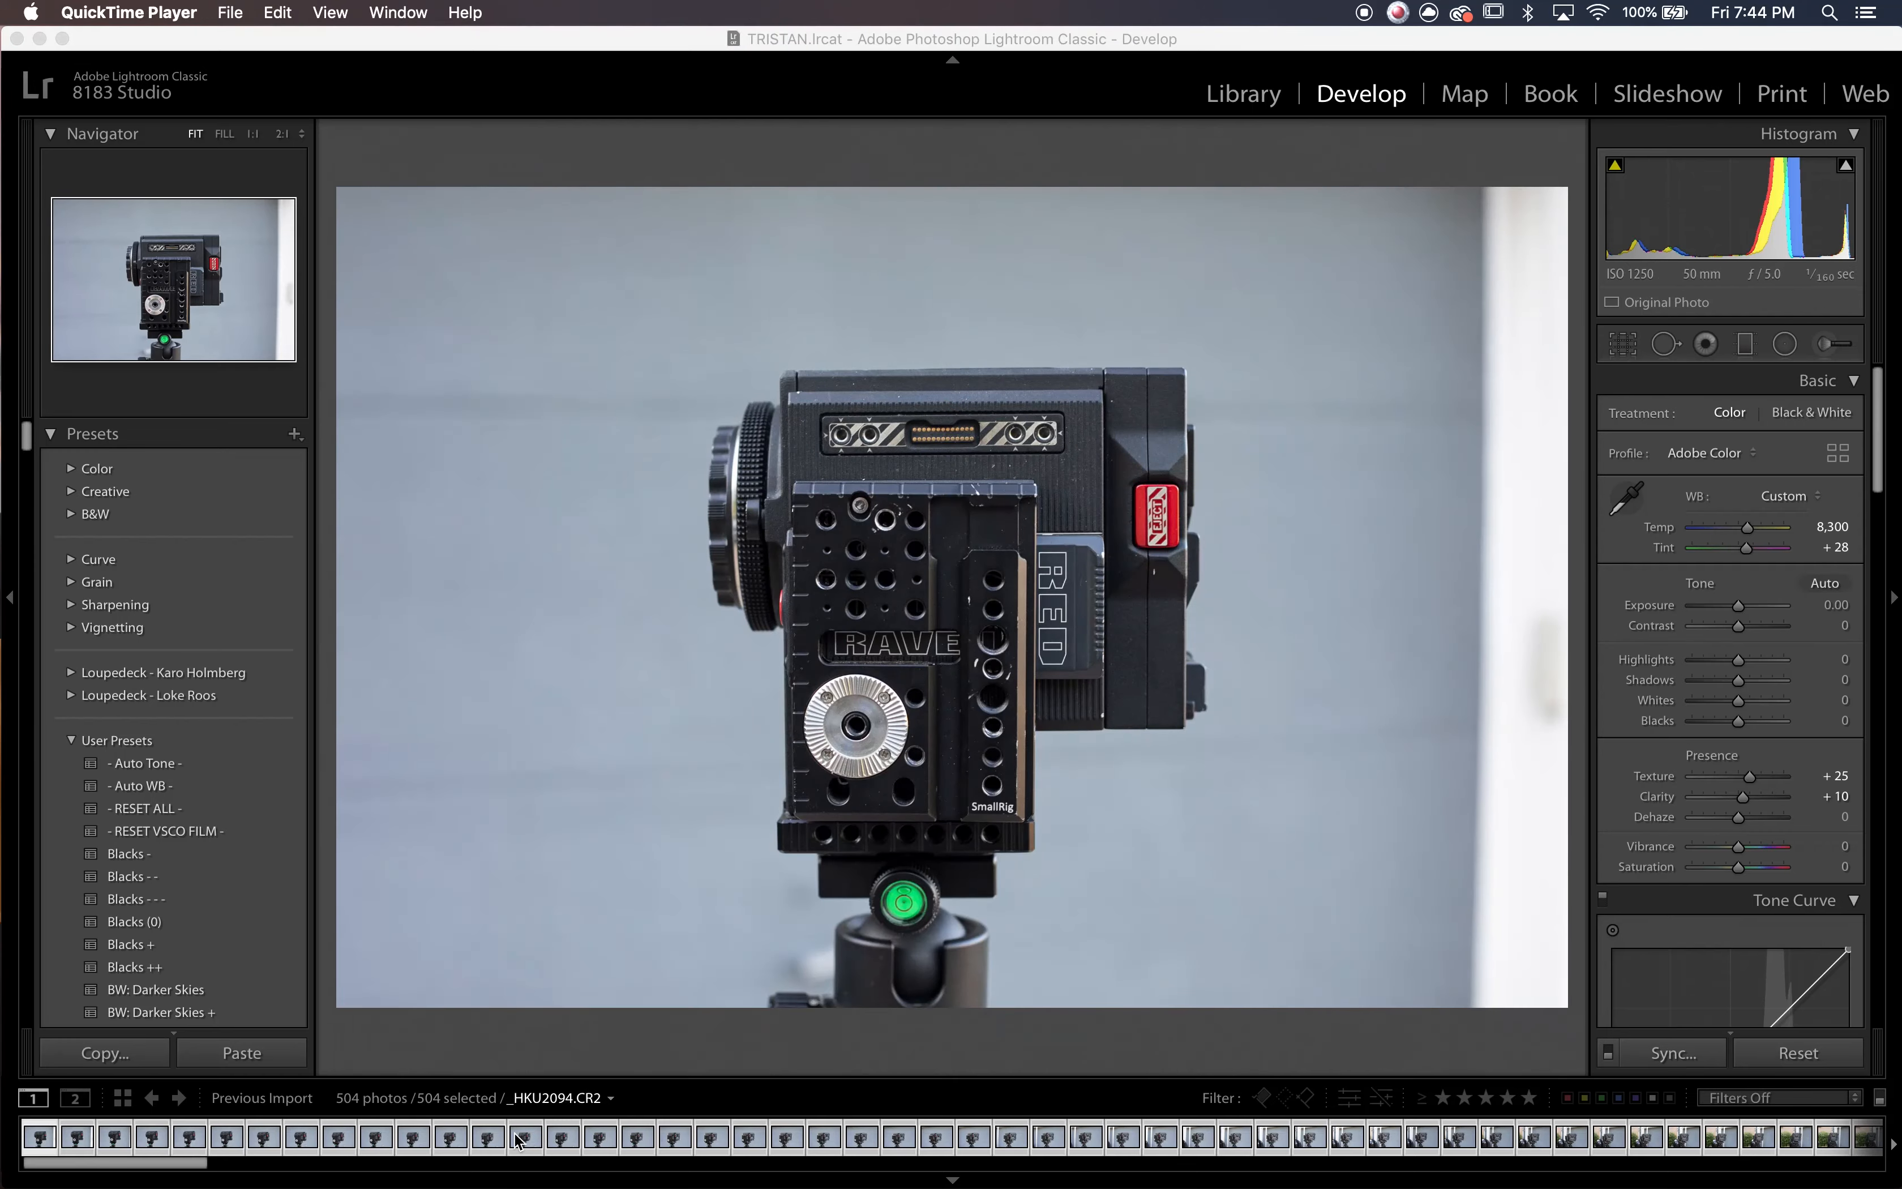
- Set up an export of all 504 selected photos to the hard drive as PNG, sRGB, 8 bits/component
{"action": "right_click", "coordinate": [519, 1140]}
{"action": "mouse_move", "coordinate": [608, 1066]}
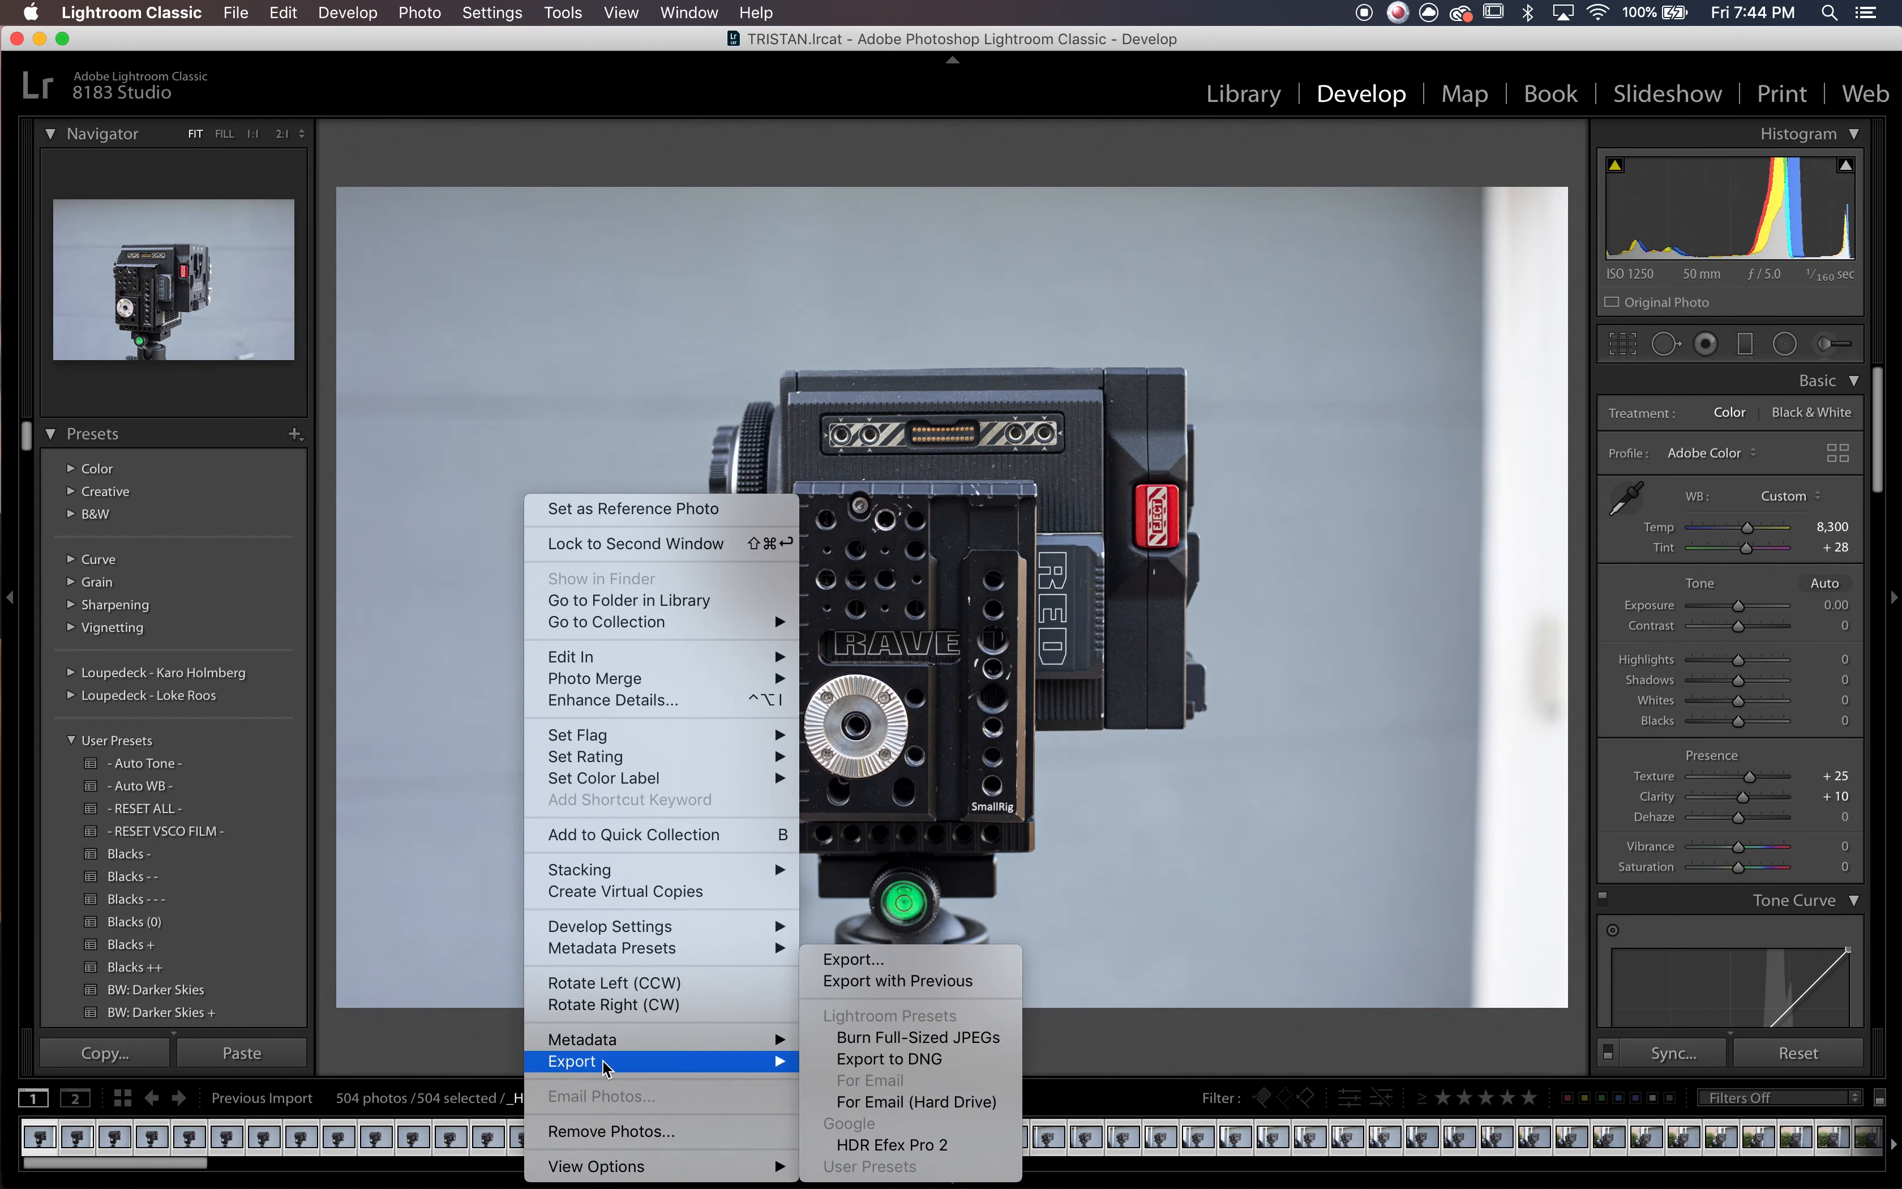
{"action": "left_click", "coordinate": [872, 837]}
{"action": "scroll", "coordinate": [947, 386], "scroll_direction": "down", "scroll_amount": 5}
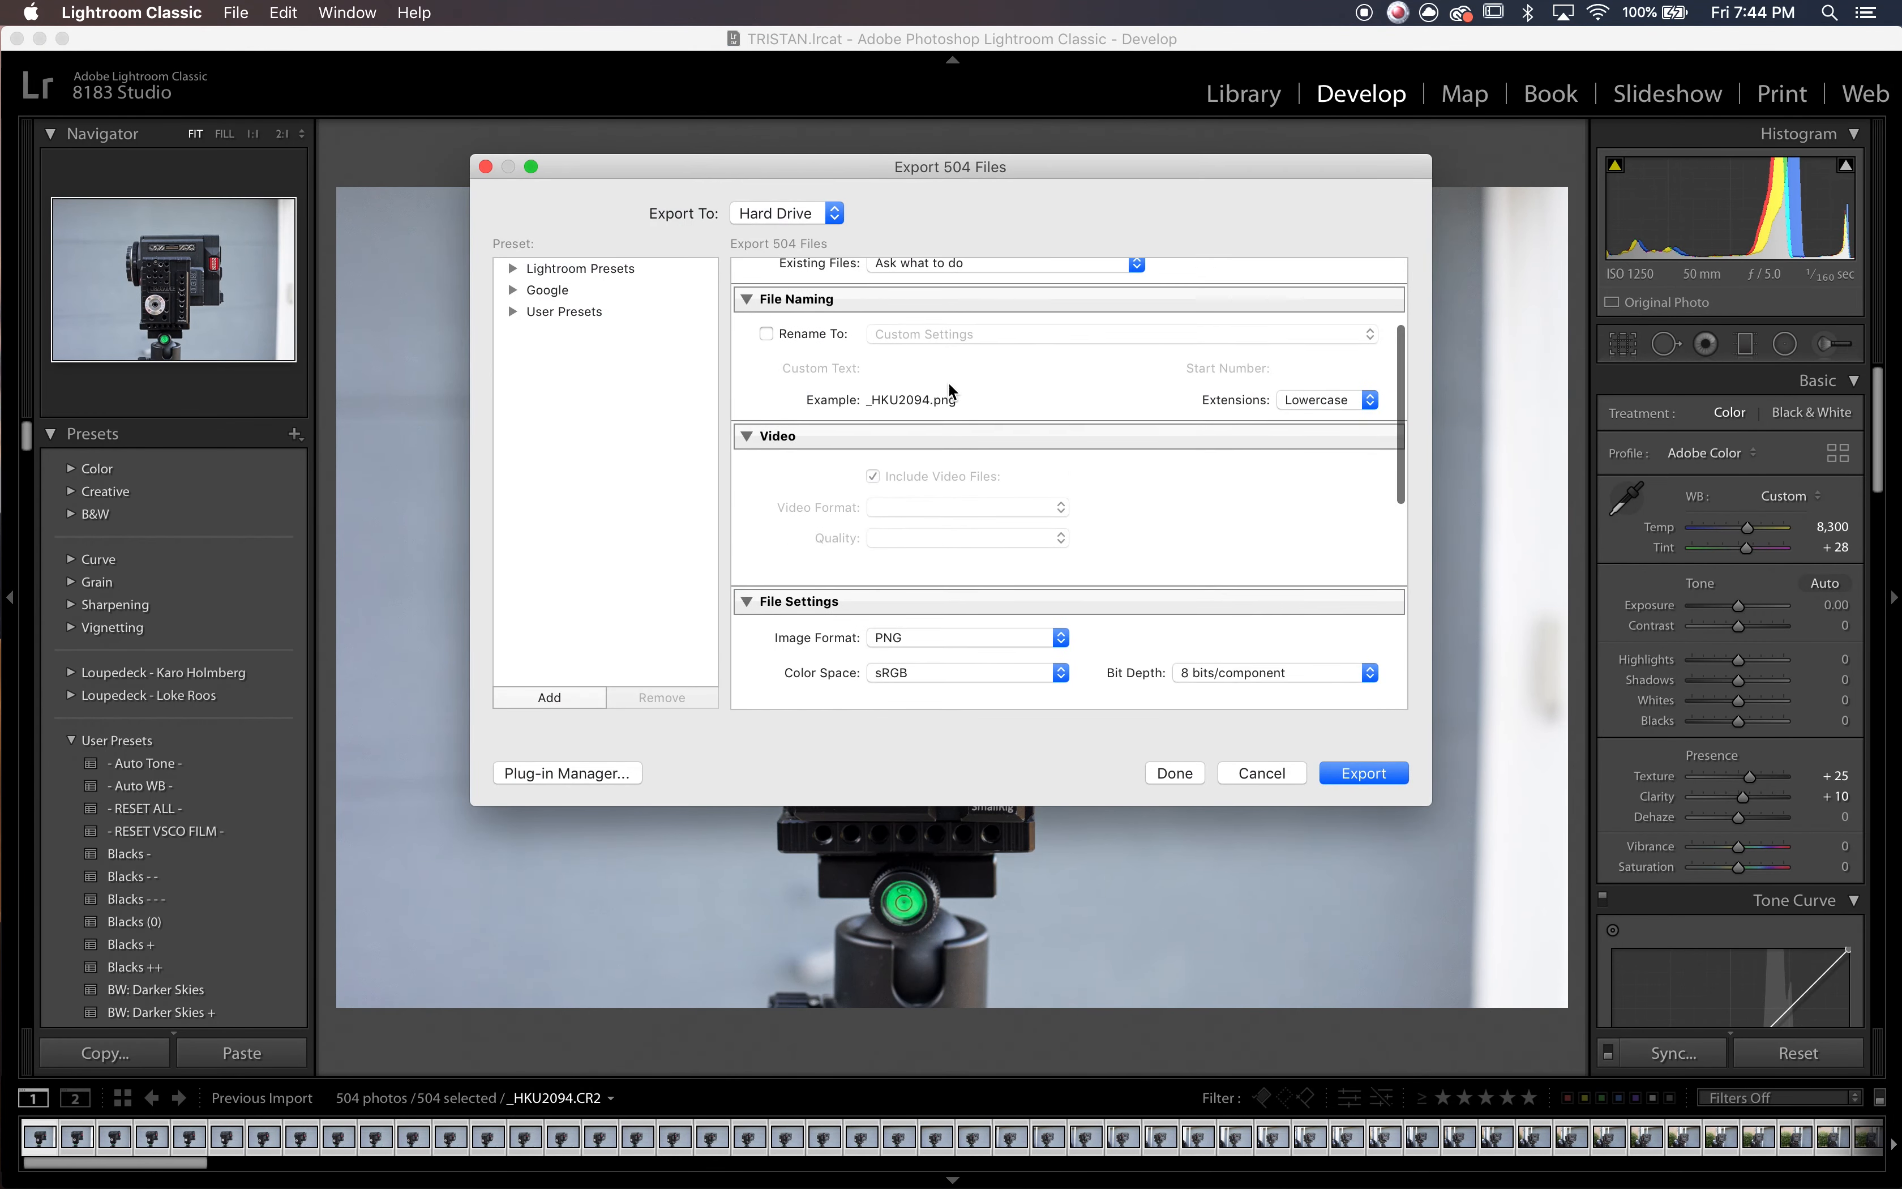
{"action": "left_click", "coordinate": [943, 507]}
{"action": "left_click", "coordinate": [943, 507]}
{"action": "left_click", "coordinate": [1029, 542]}
{"action": "left_click", "coordinate": [1030, 542]}
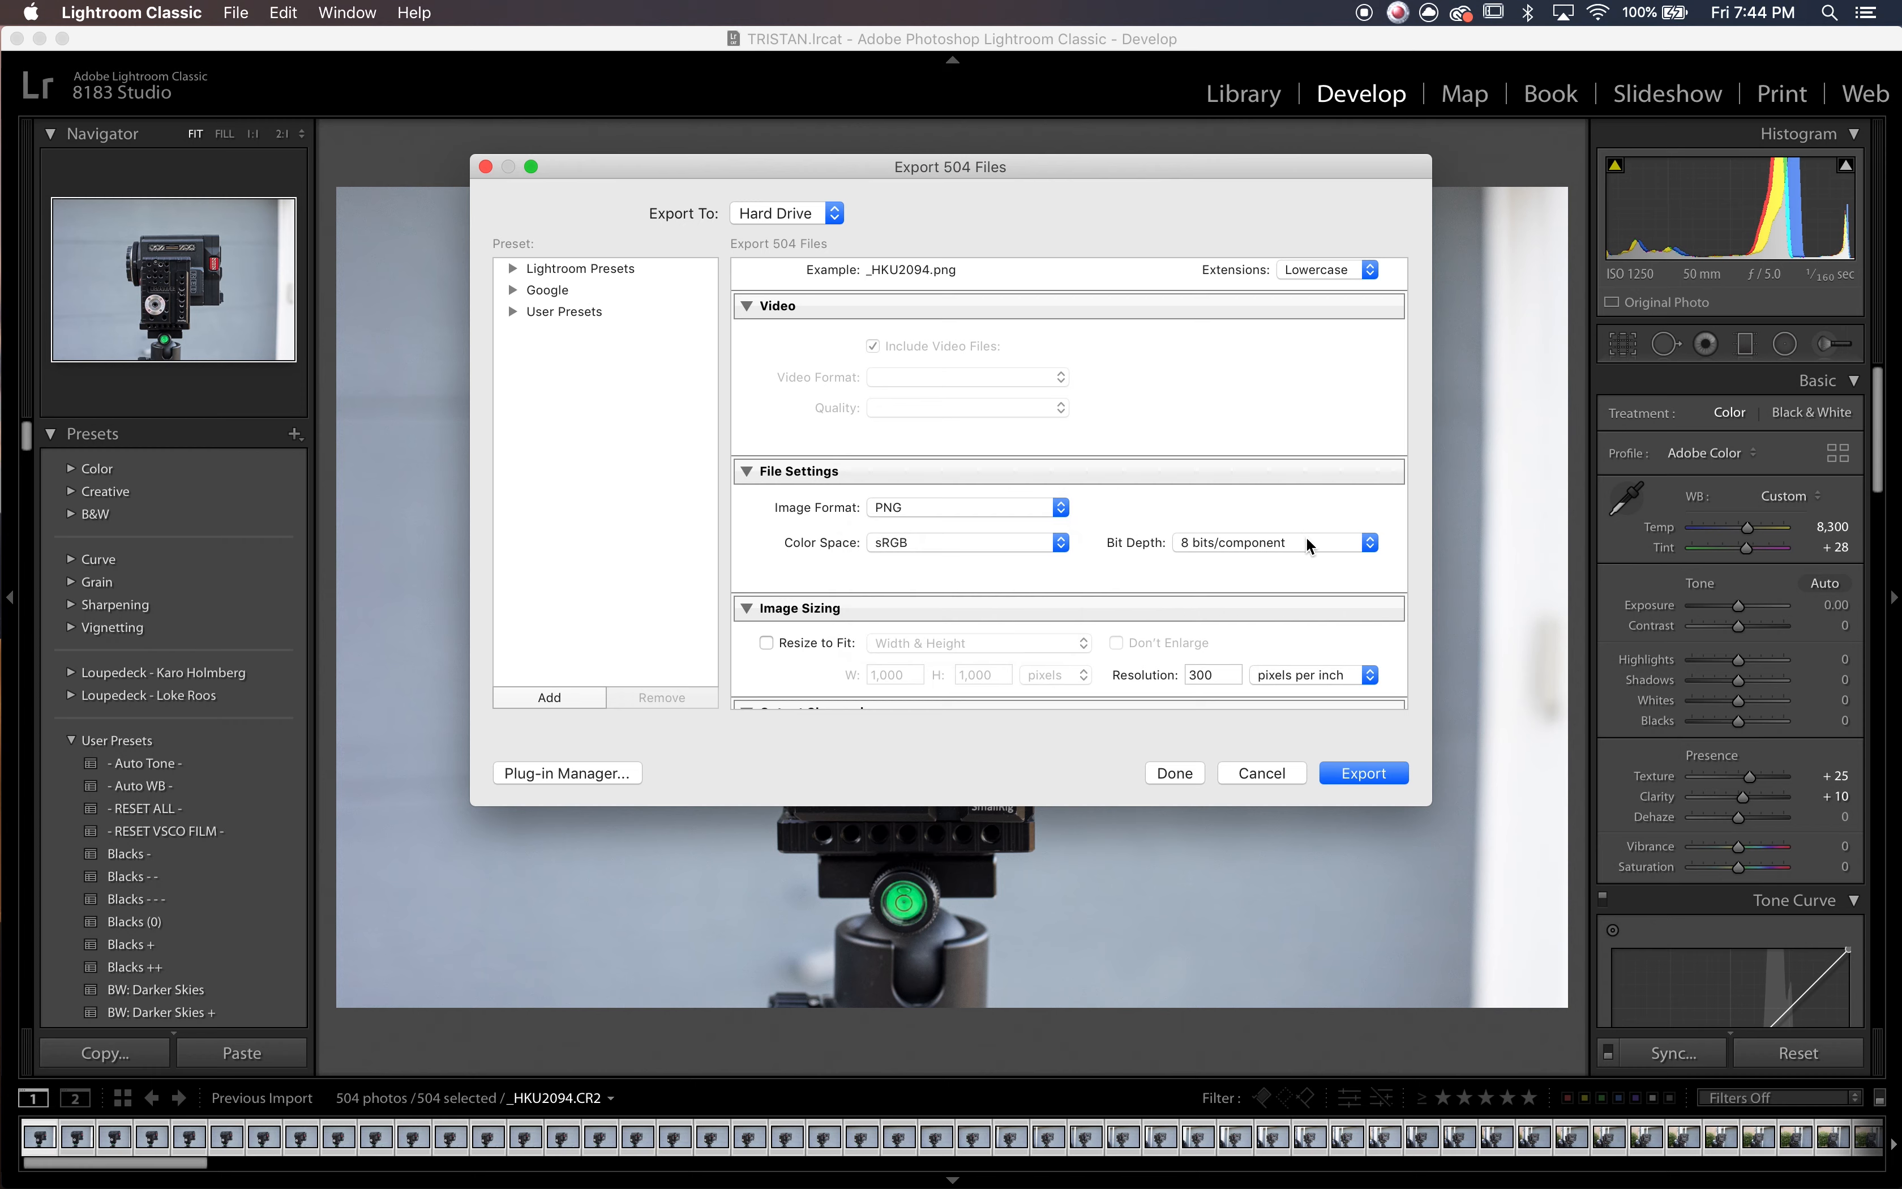
{"action": "left_click", "coordinate": [1307, 542]}
{"action": "left_click", "coordinate": [1307, 542]}
- Review the remaining export options and start the export of the photos
{"action": "scroll", "coordinate": [1112, 577], "scroll_direction": "down", "scroll_amount": 5}
{"action": "scroll", "coordinate": [1258, 668], "scroll_direction": "up", "scroll_amount": 10}
{"action": "left_click", "coordinate": [1368, 773]}
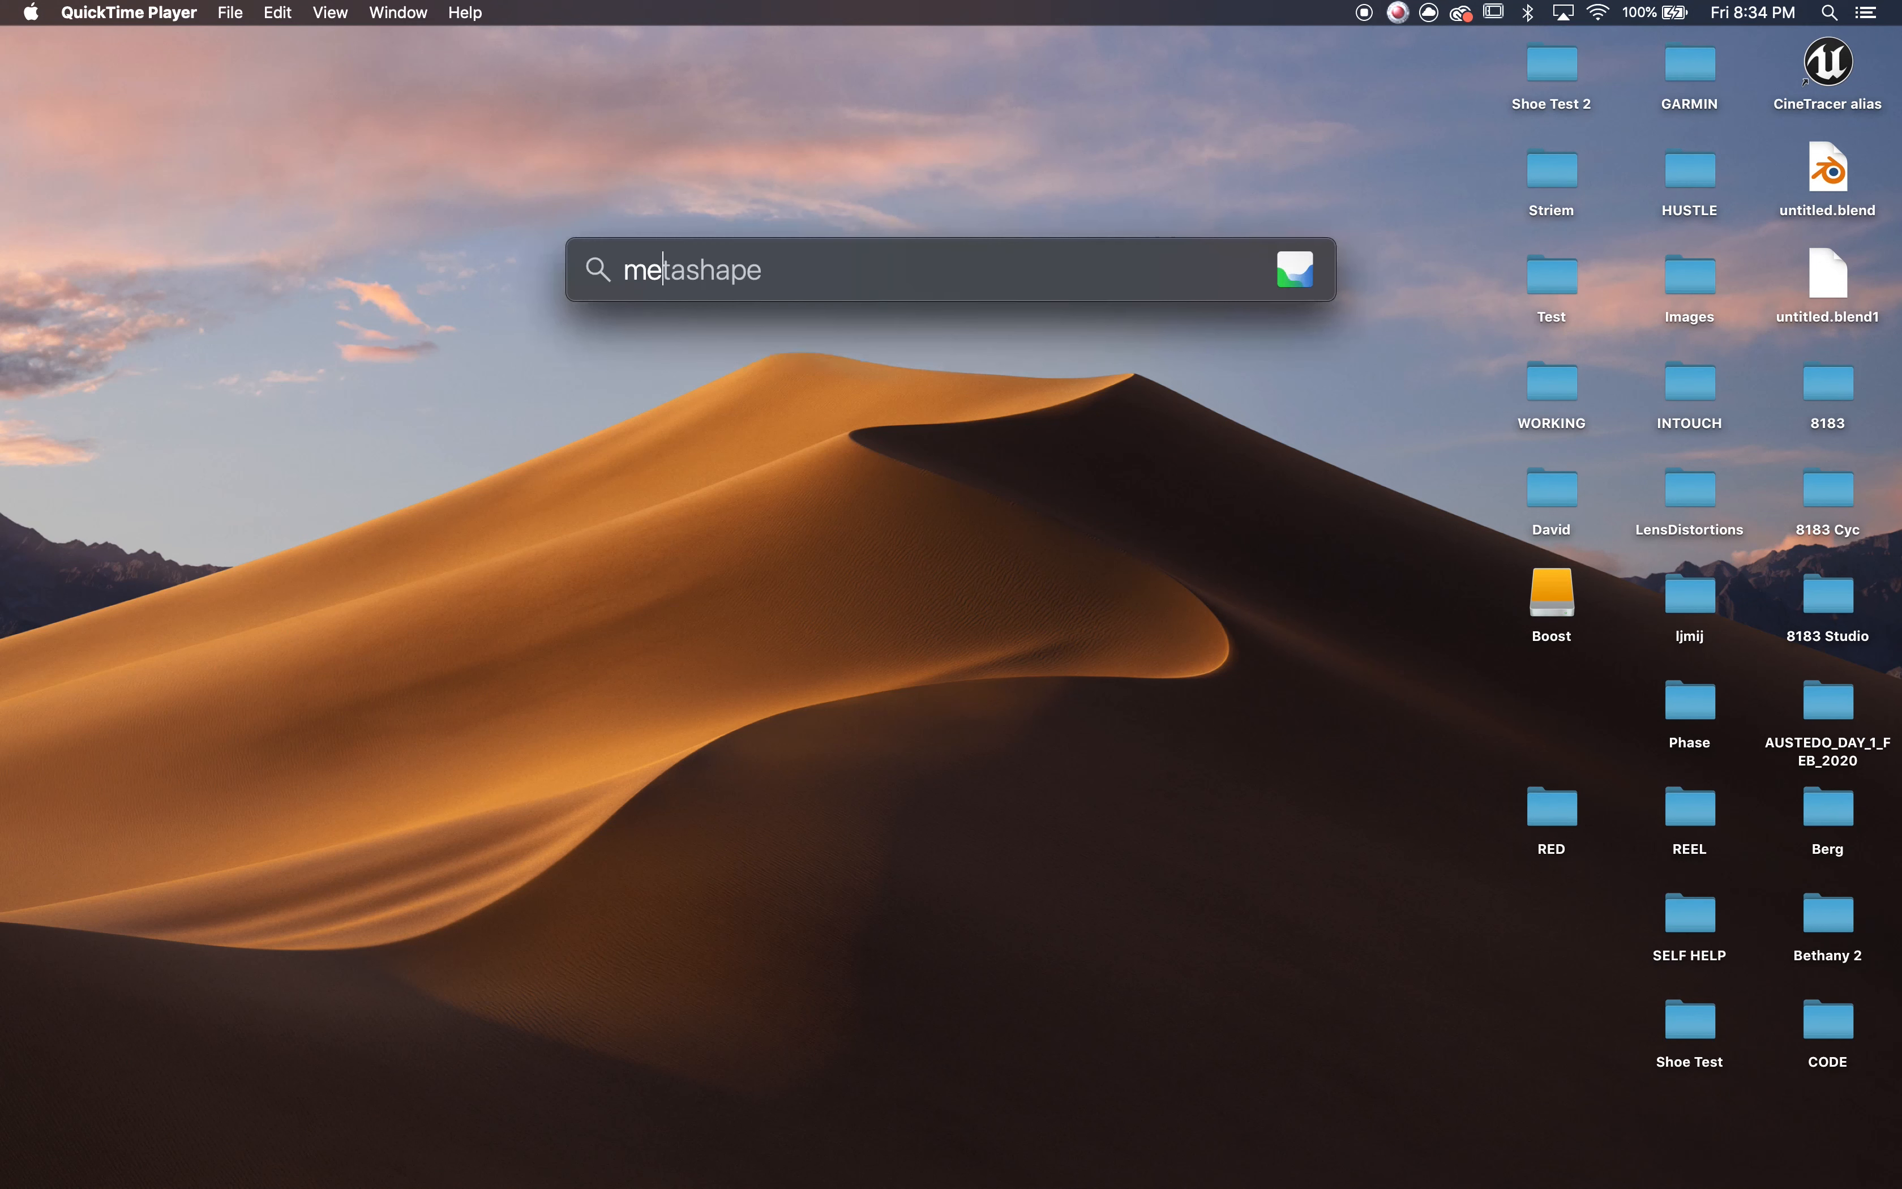
- Open Metashape and add all PNG photos from the Images folder to Chunk 1
{"action": "key", "text": "Return"}
{"action": "left_click", "coordinate": [195, 220]}
{"action": "right_click", "coordinate": [162, 214]}
{"action": "mouse_move", "coordinate": [247, 501]}
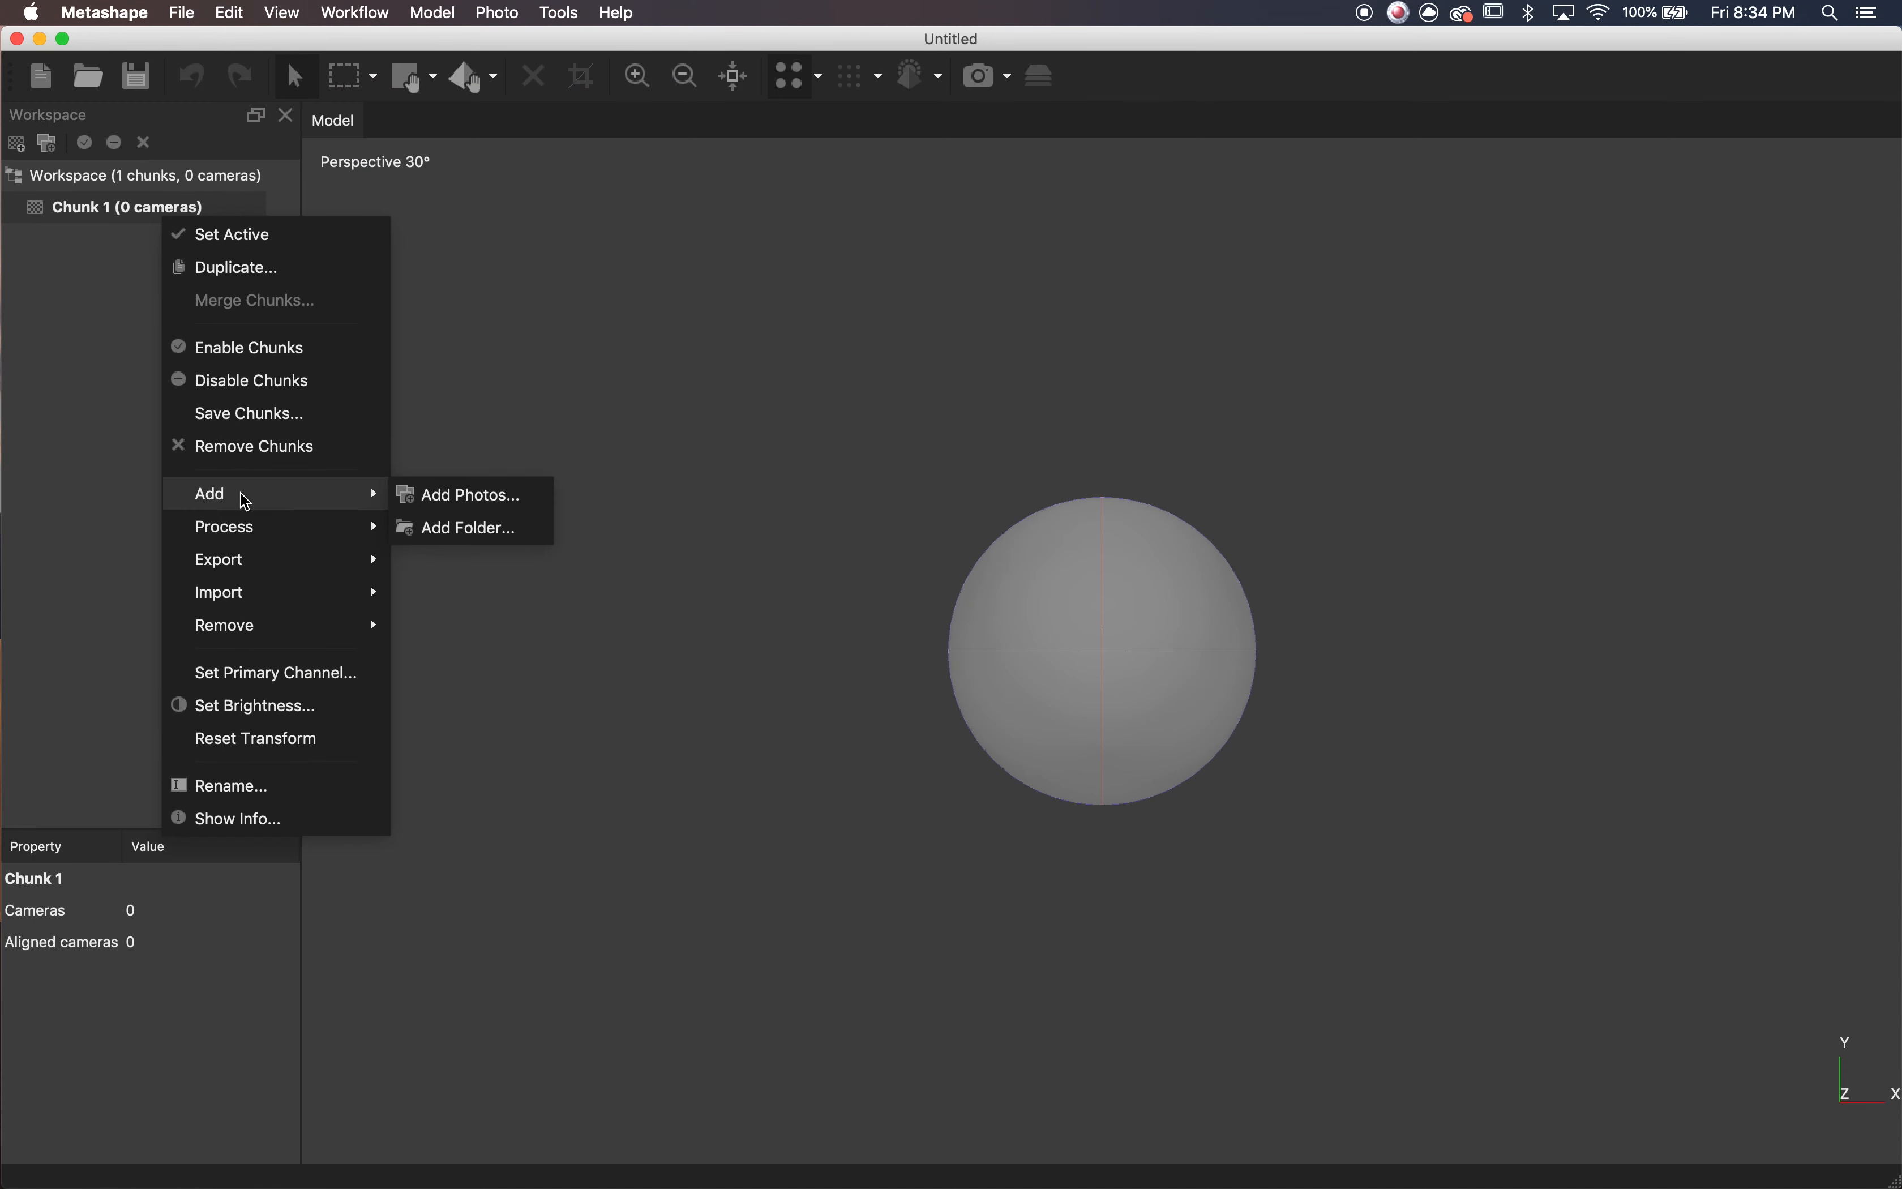
{"action": "left_click", "coordinate": [446, 495]}
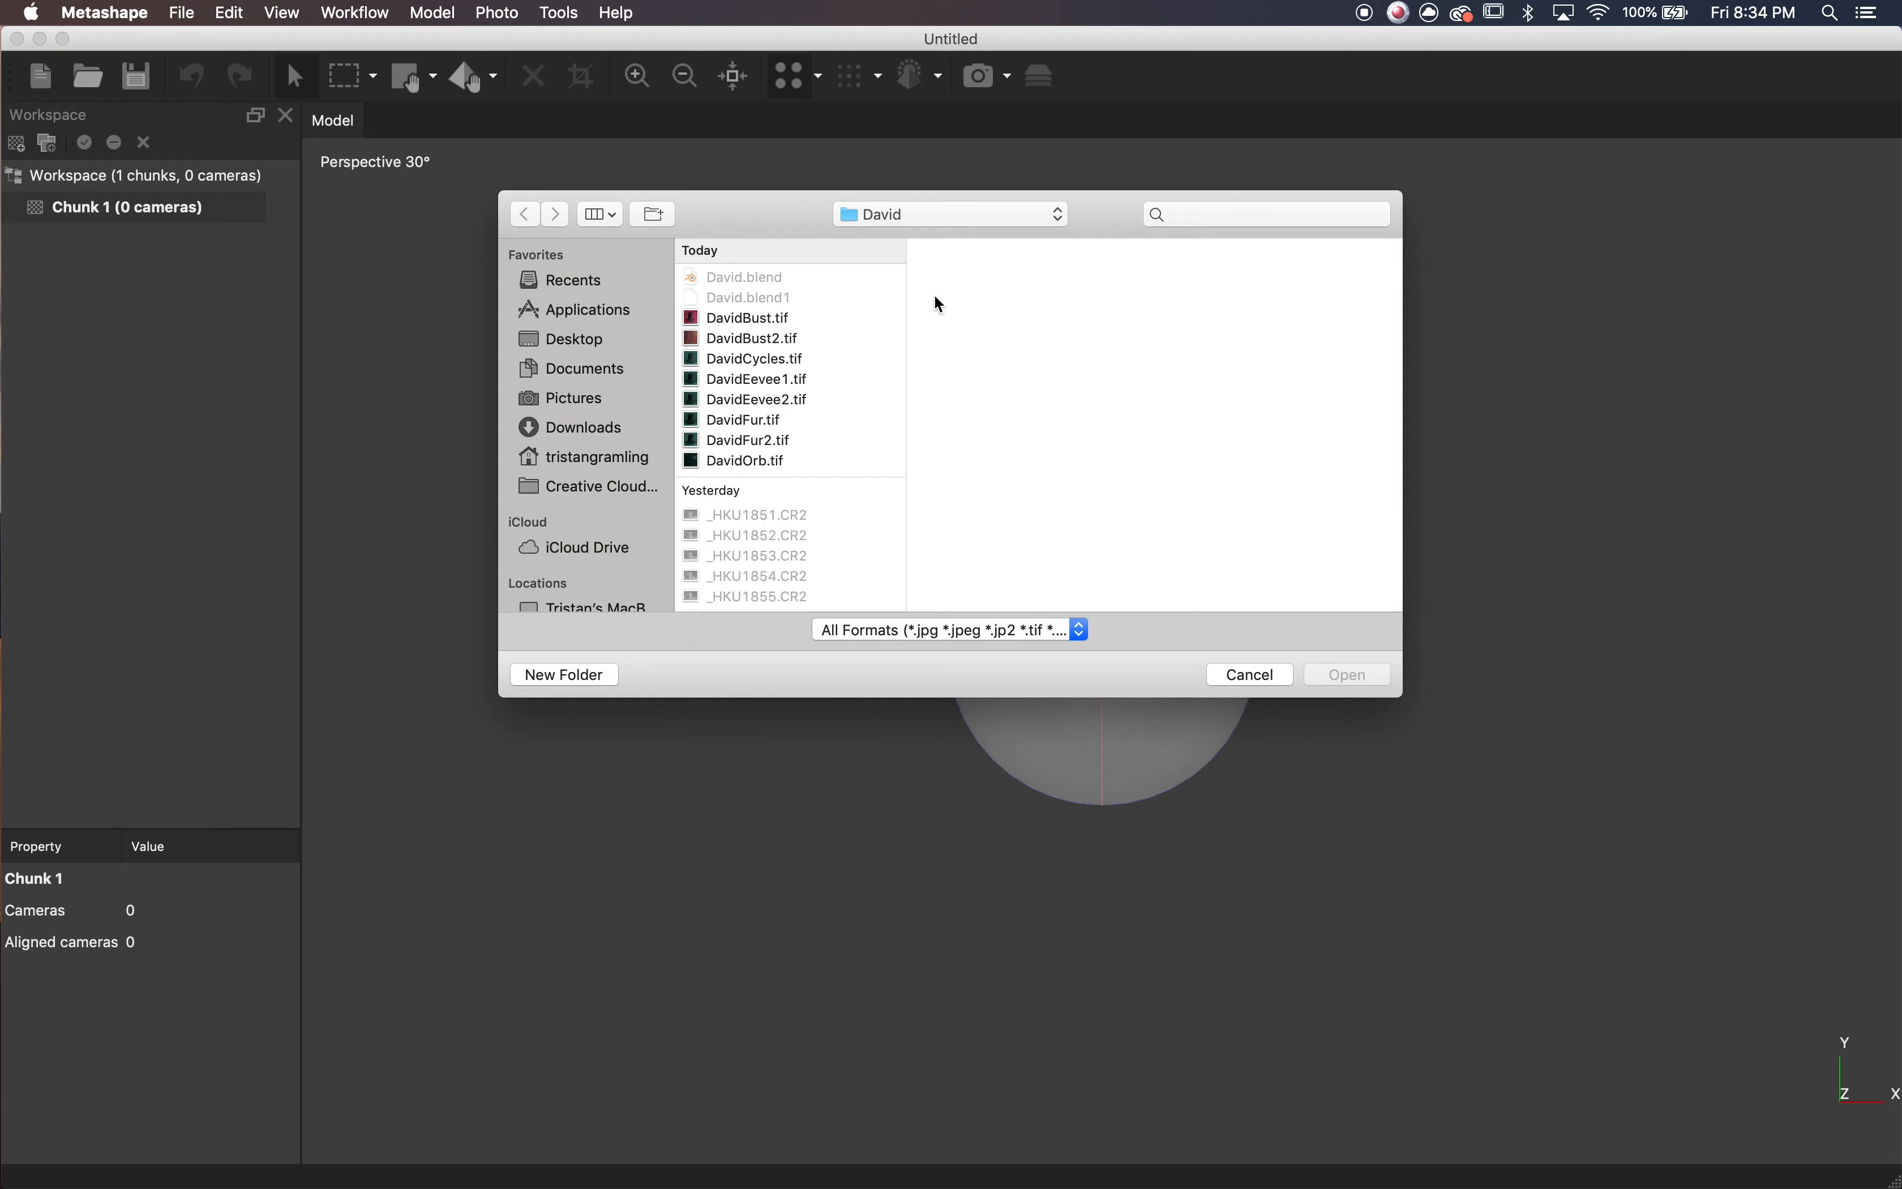
{"action": "left_click", "coordinate": [858, 279]}
{"action": "scroll", "coordinate": [1061, 339], "scroll_direction": "down", "scroll_amount": 20}
{"action": "left_click", "coordinate": [1050, 563]}
{"action": "left_click", "coordinate": [1277, 277]}
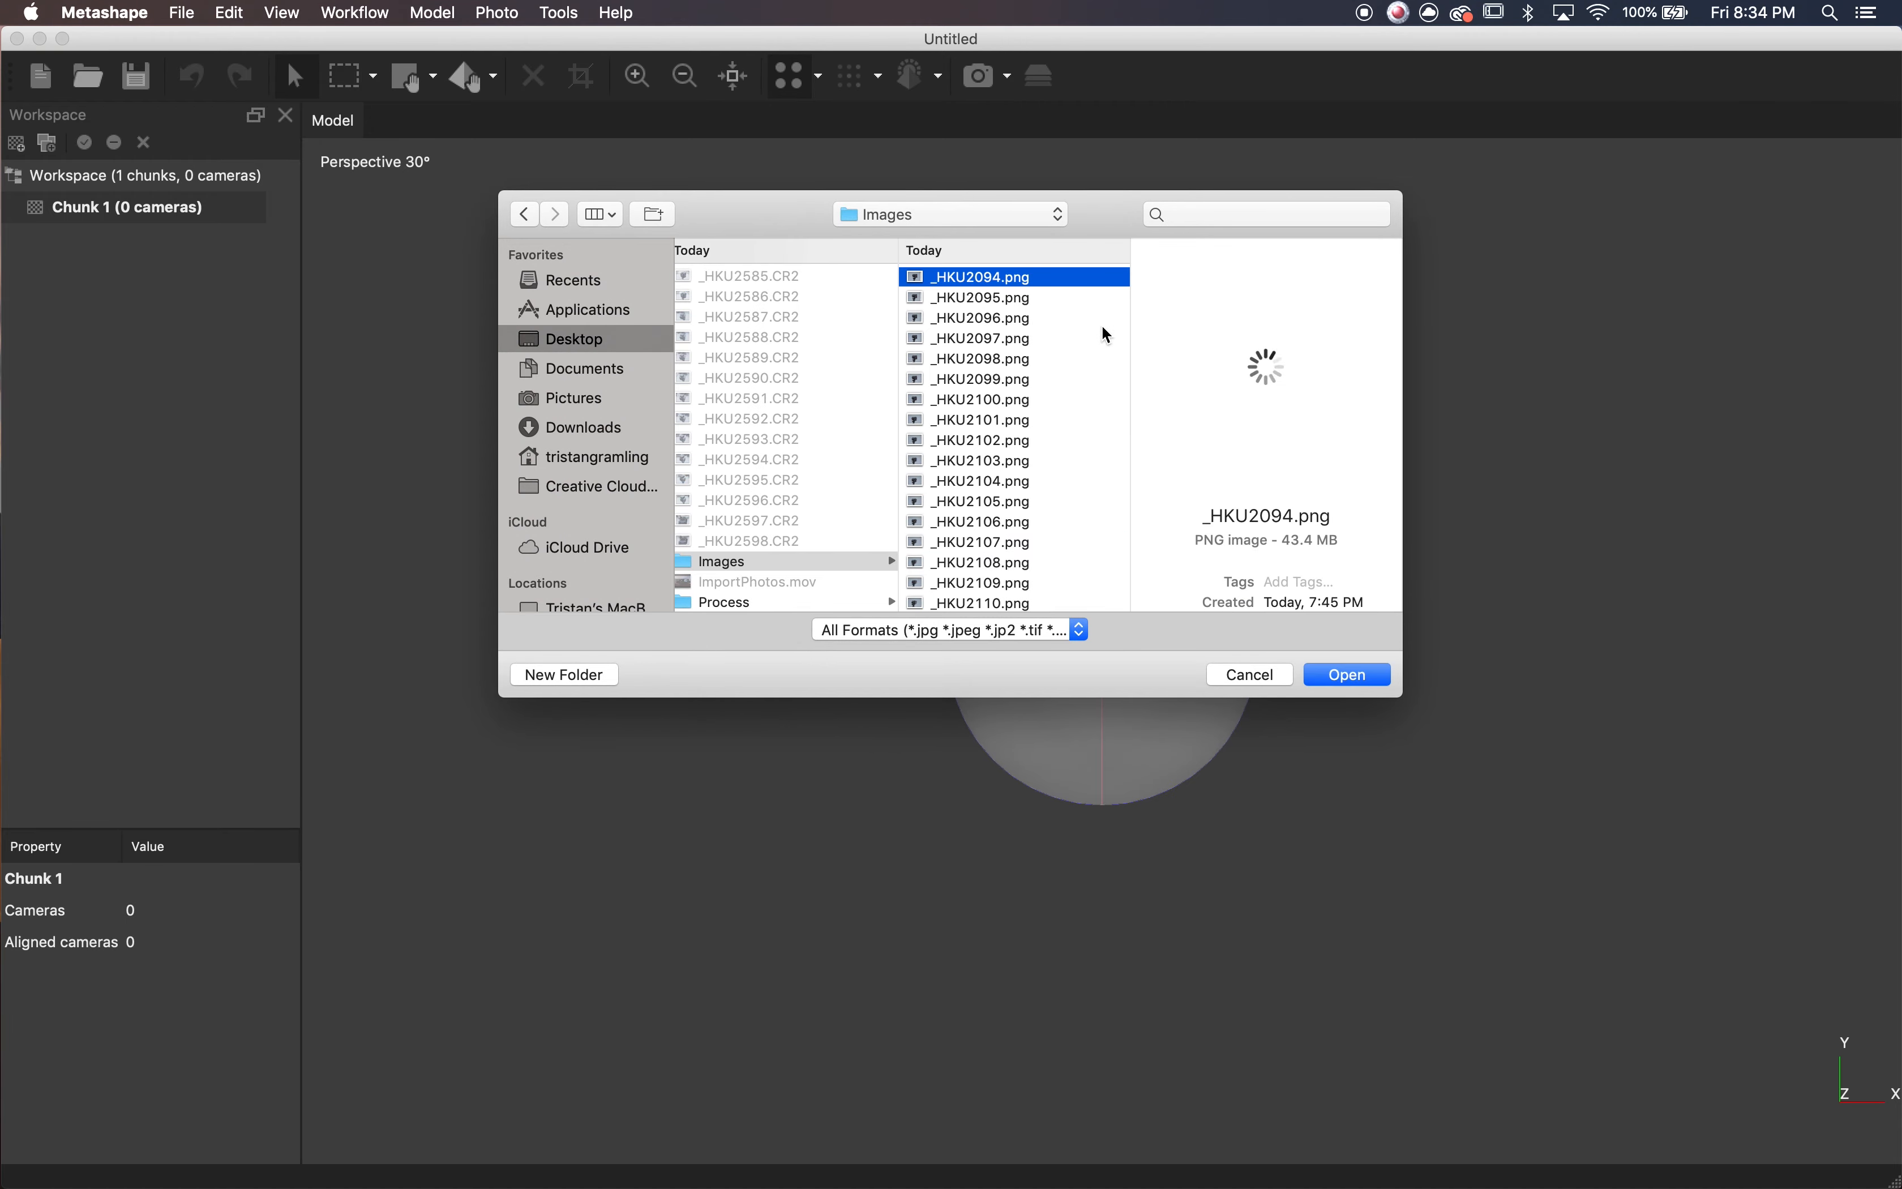
{"action": "scroll", "coordinate": [1024, 411], "scroll_direction": "down", "scroll_amount": 20}
{"action": "key", "text": "super+a"}
{"action": "key", "text": "Return"}
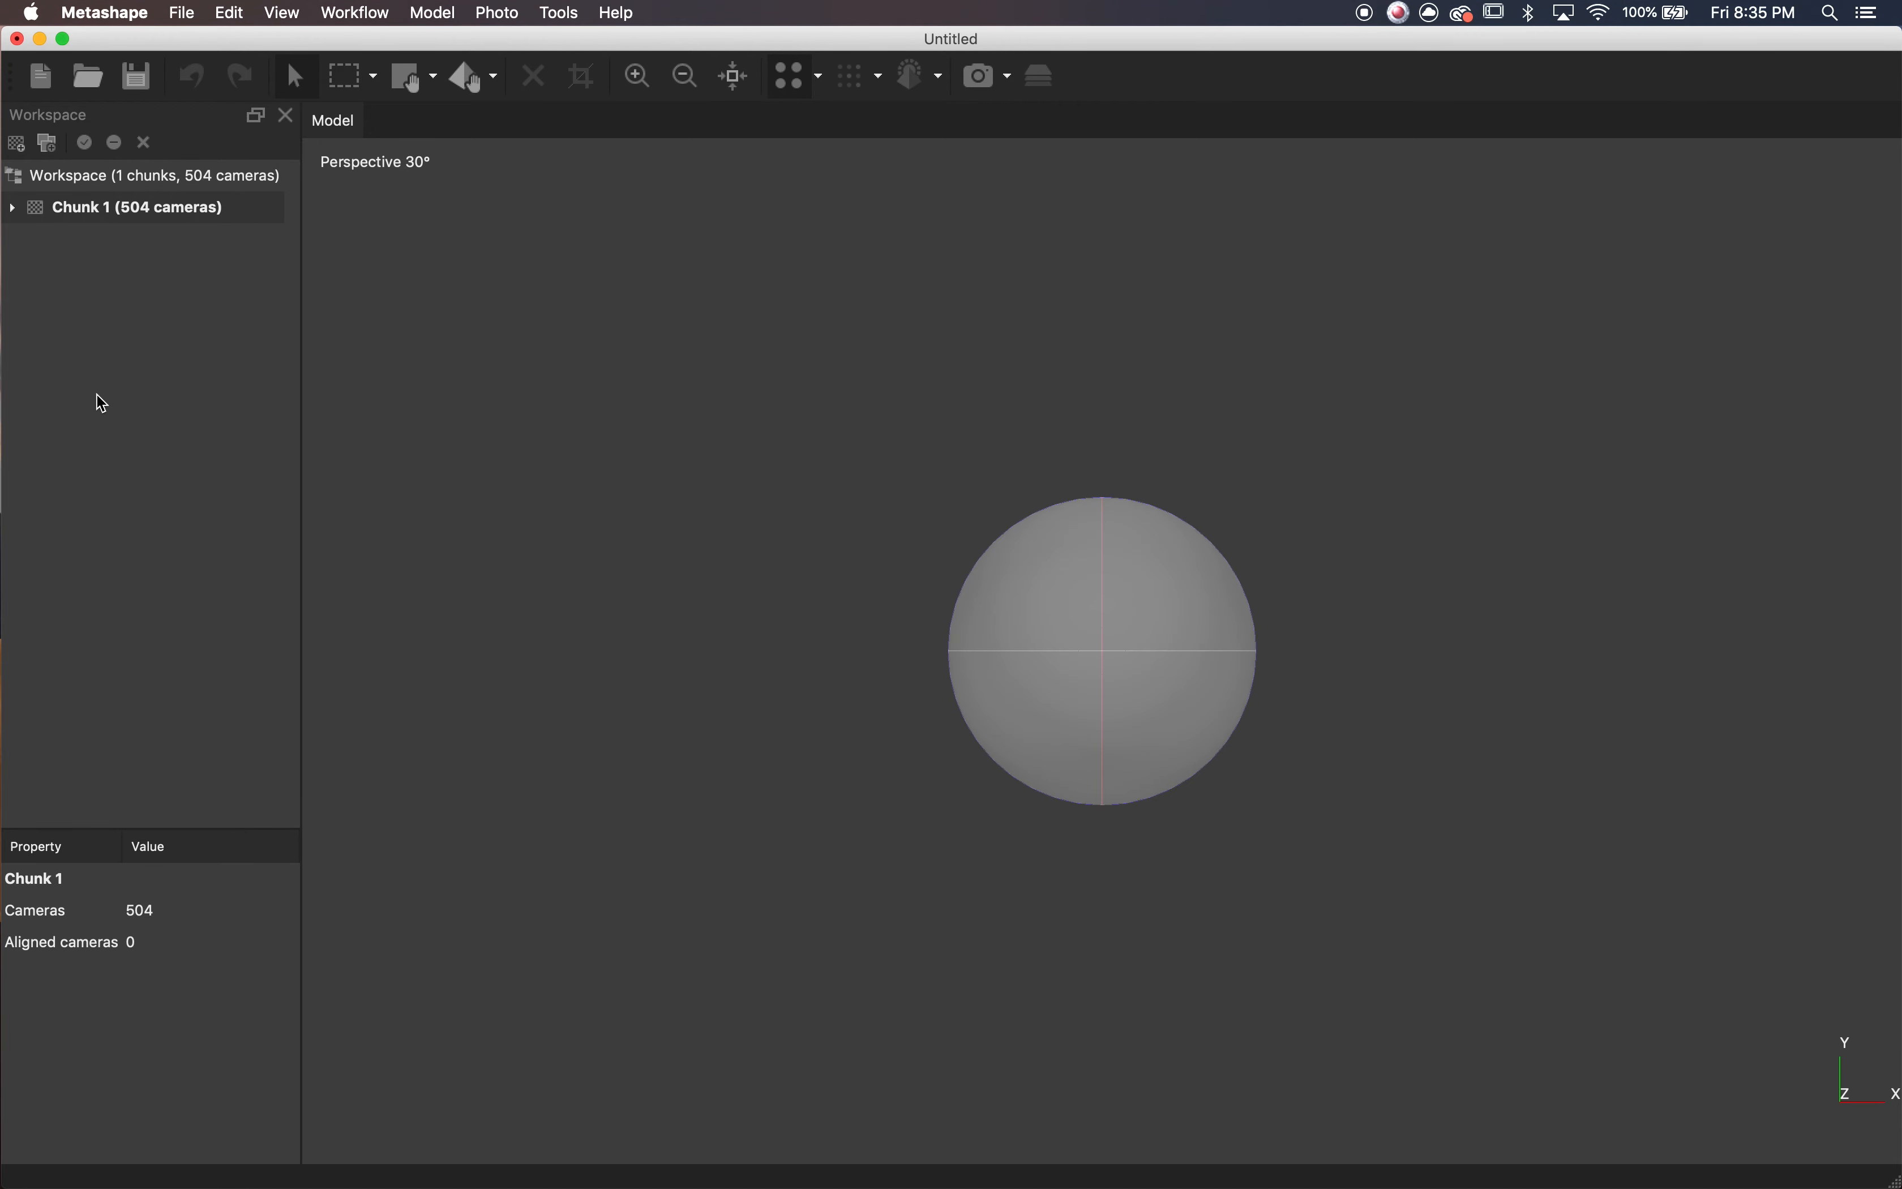
- Align the photos of Chunk 1 with High accuracy, generic preselection, a 40,000 key point limit and a 4,000 tie point limit
{"action": "right_click", "coordinate": [208, 226]}
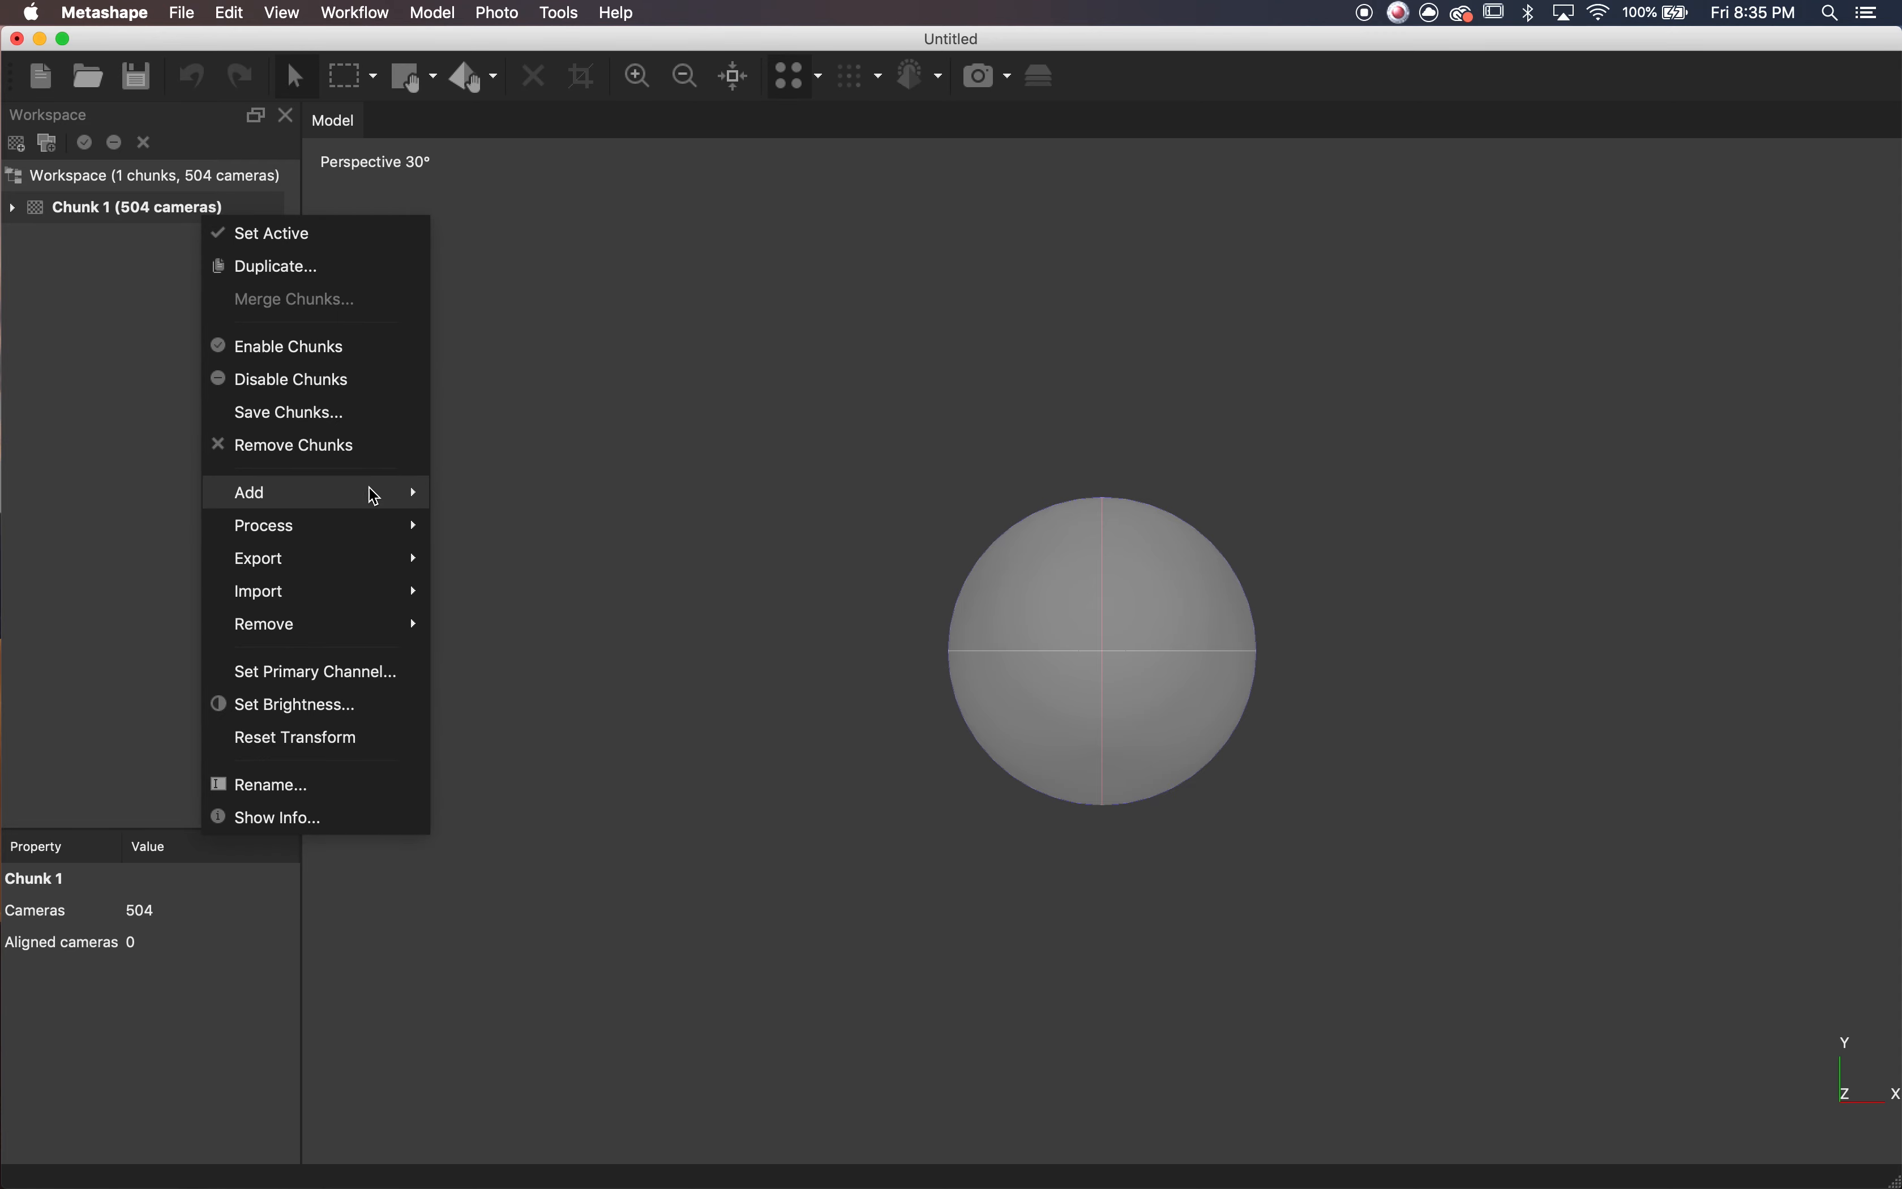
{"action": "mouse_move", "coordinate": [360, 529]}
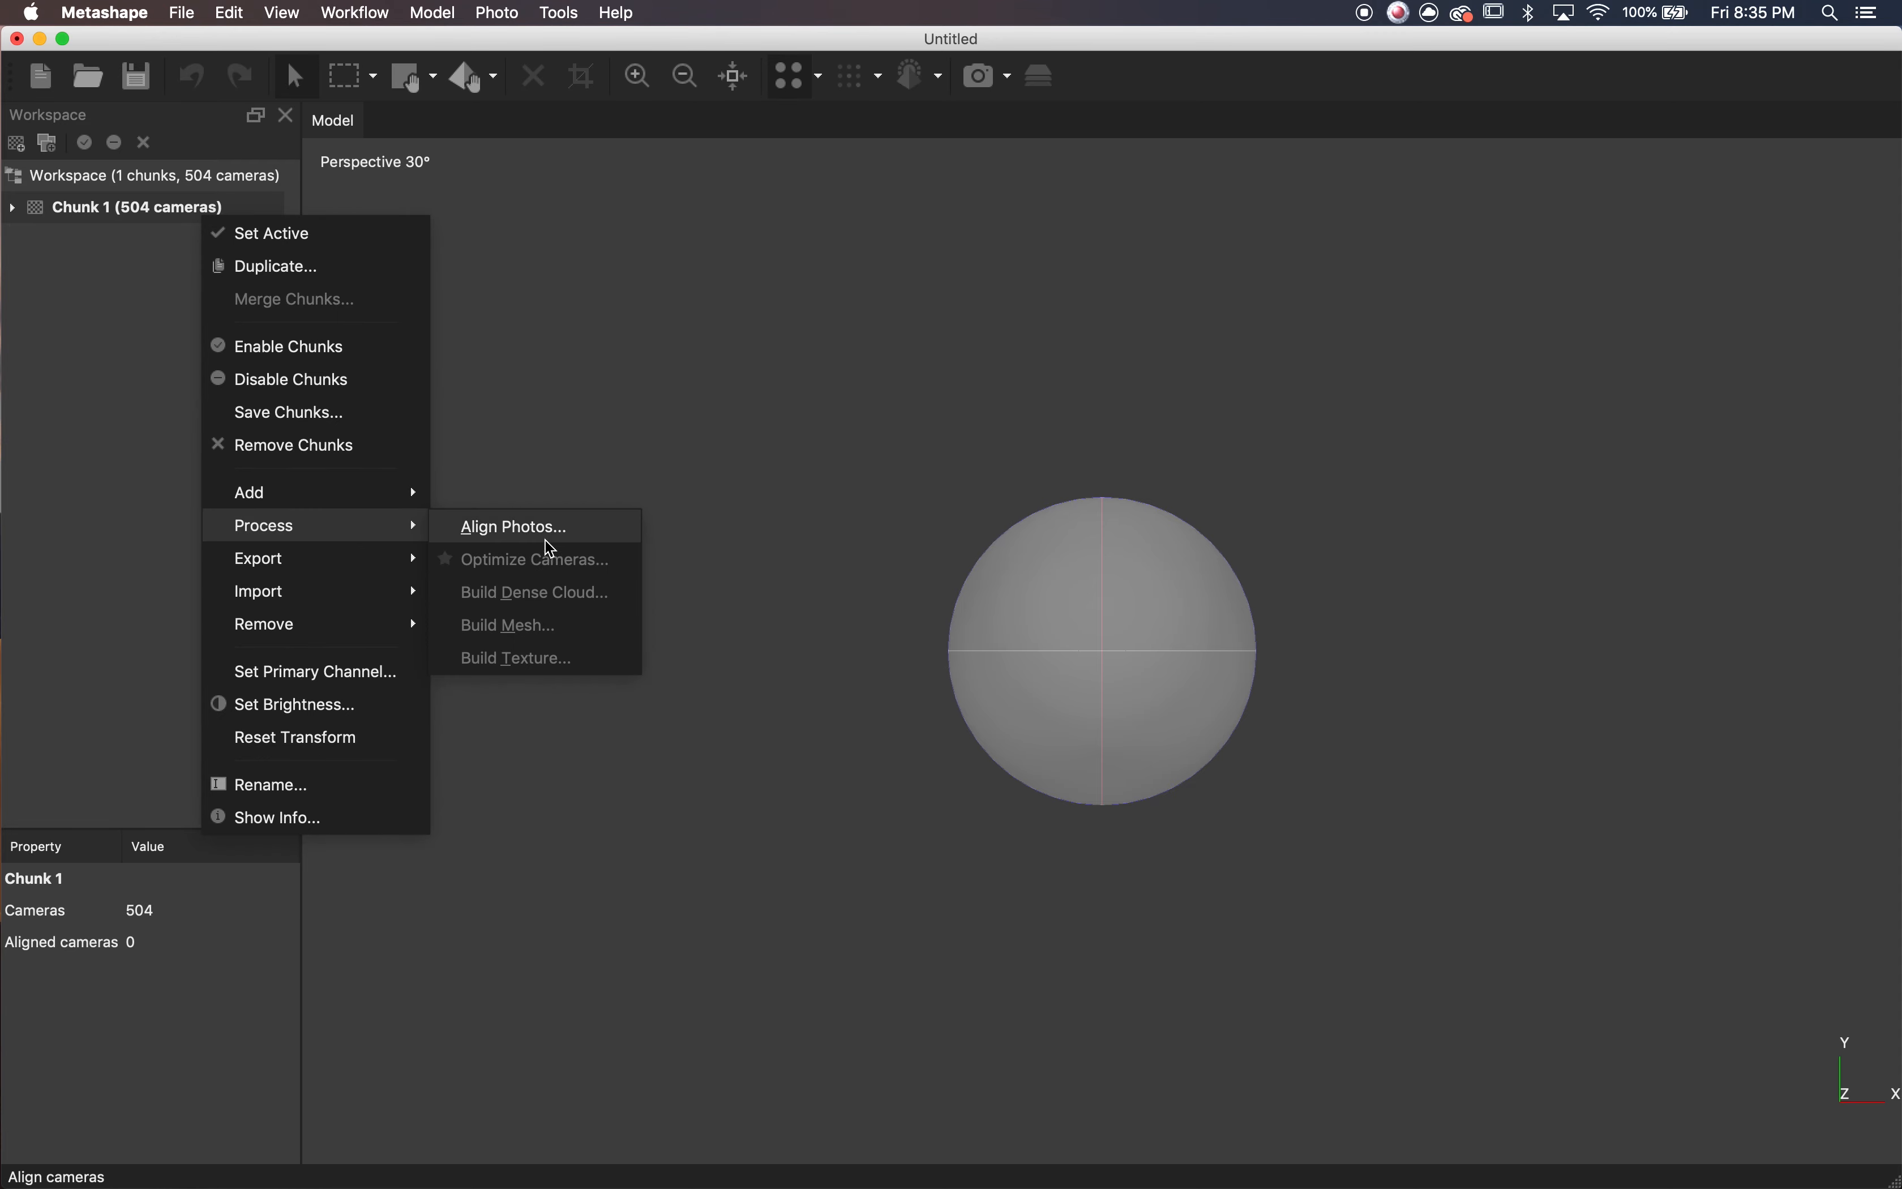
{"action": "left_click", "coordinate": [561, 534]}
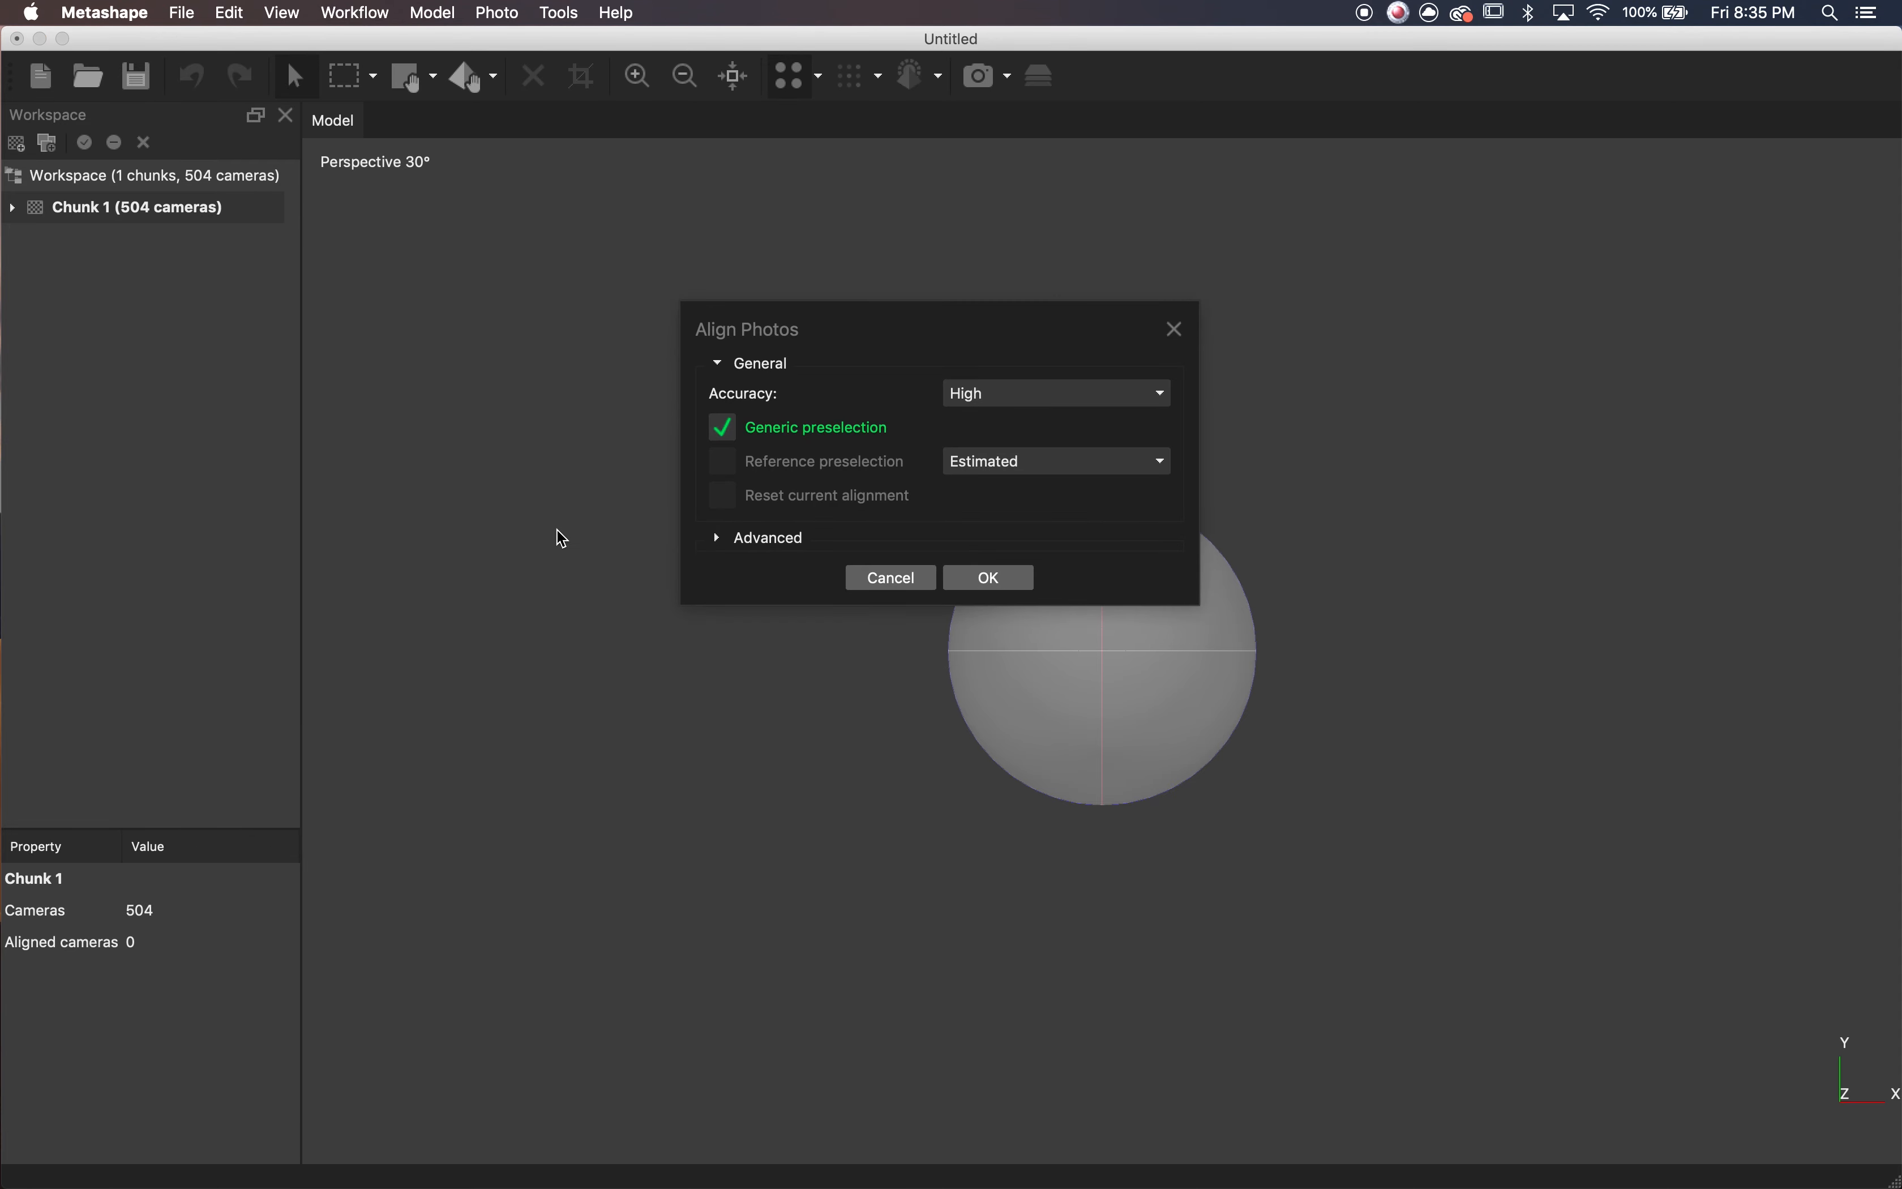
{"action": "left_click", "coordinate": [793, 542]}
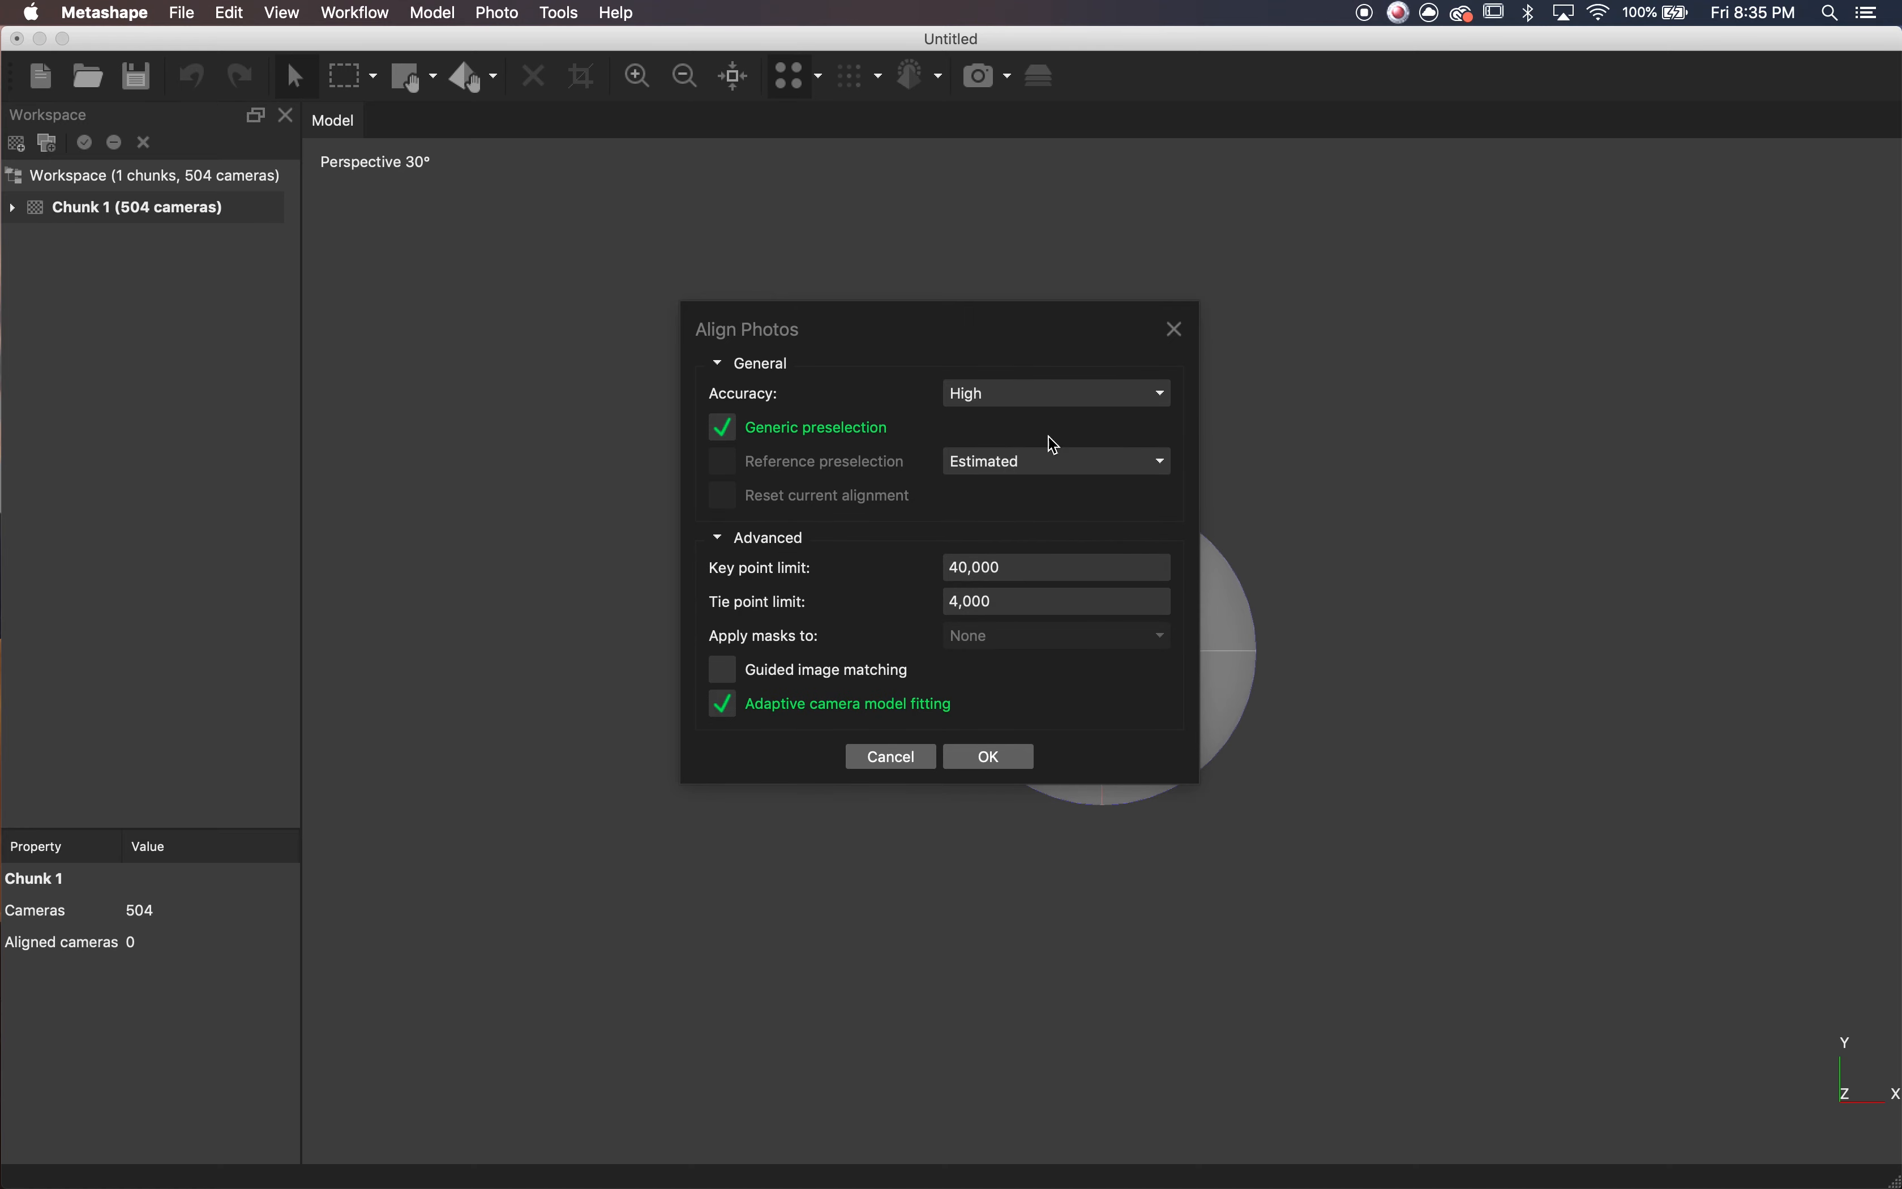
{"action": "left_click", "coordinate": [1104, 401]}
{"action": "left_click", "coordinate": [1061, 454]}
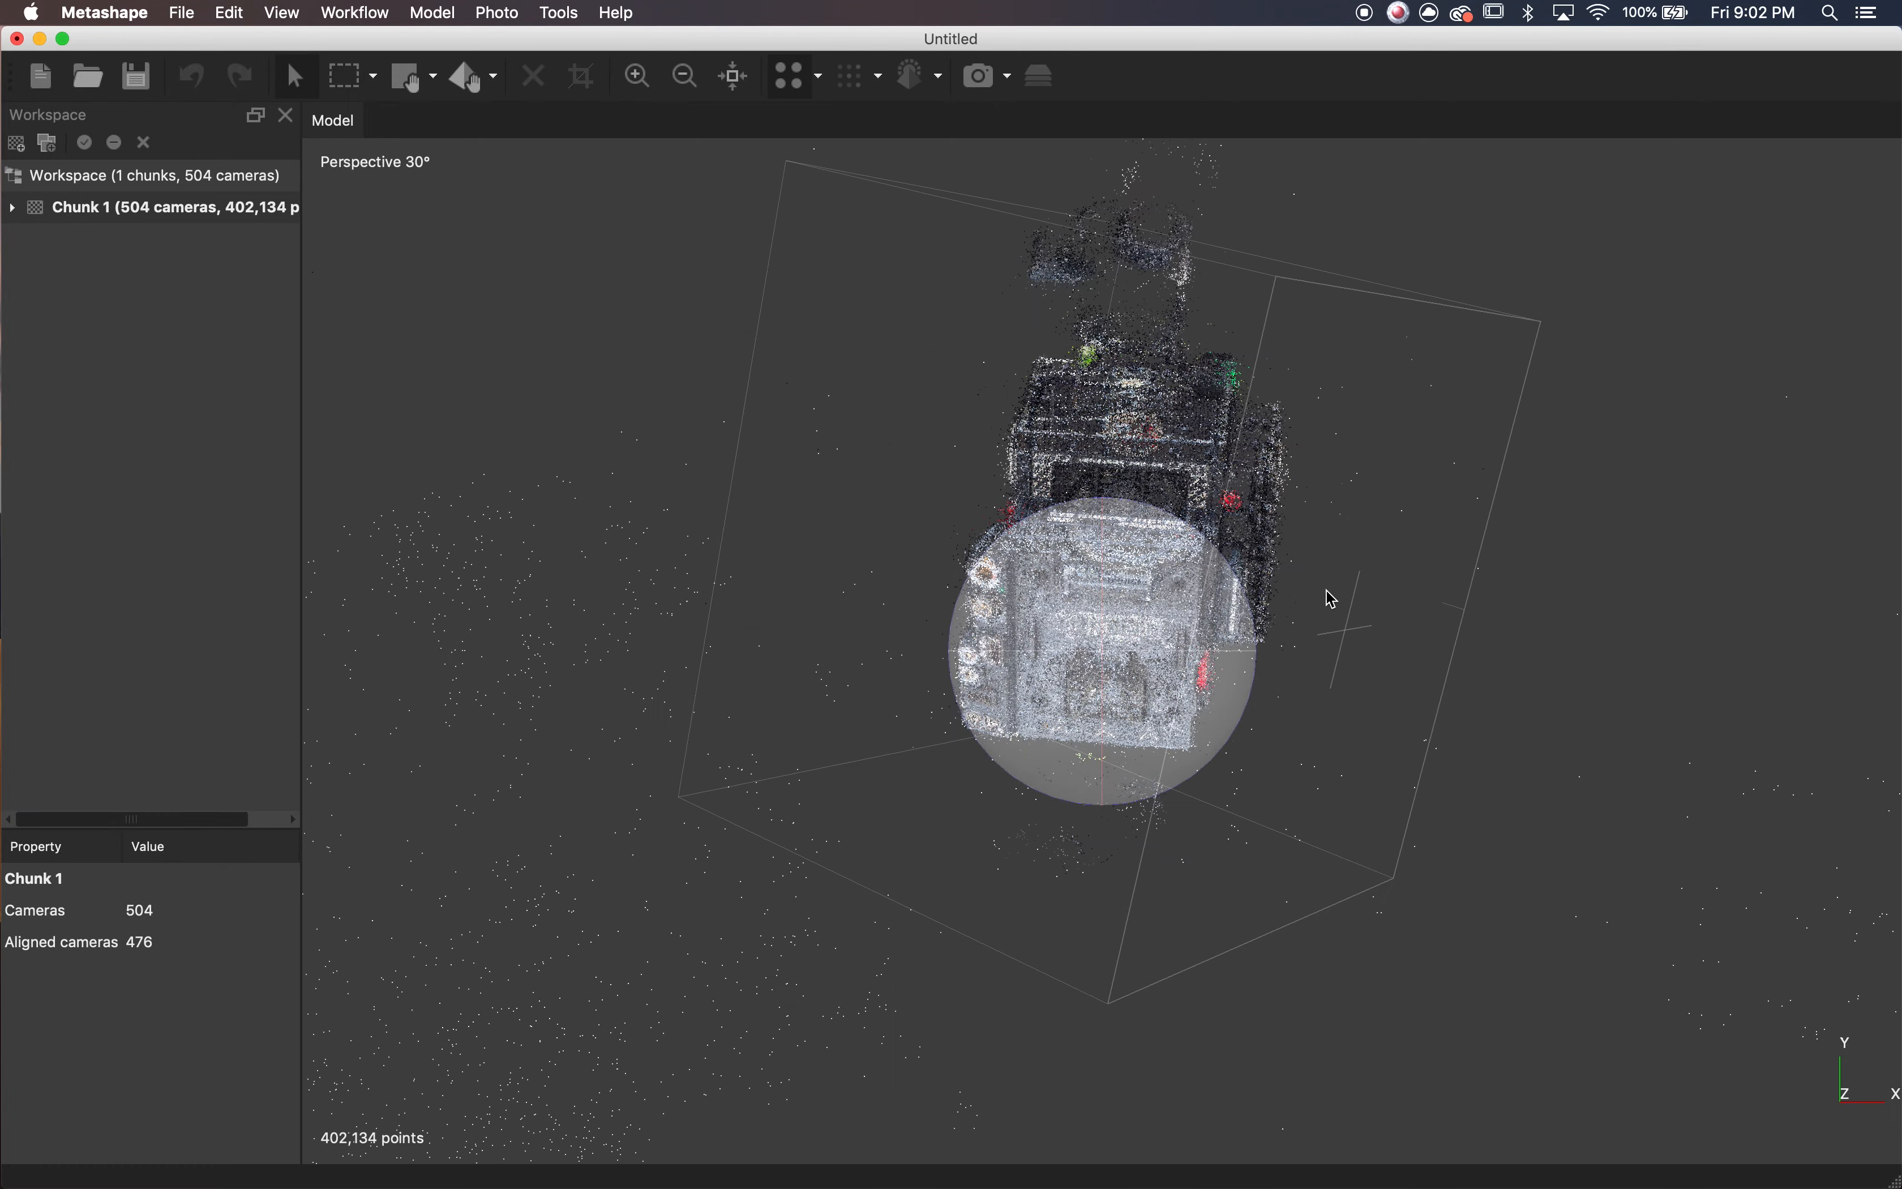
- Examine the aligned sparse point cloud of the camera from several sides and up close
{"action": "left_click_drag", "start_coordinate": [1328, 595], "coordinate": [1040, 857]}
{"action": "scroll", "coordinate": [1145, 800], "scroll_direction": "up", "scroll_amount": 10}
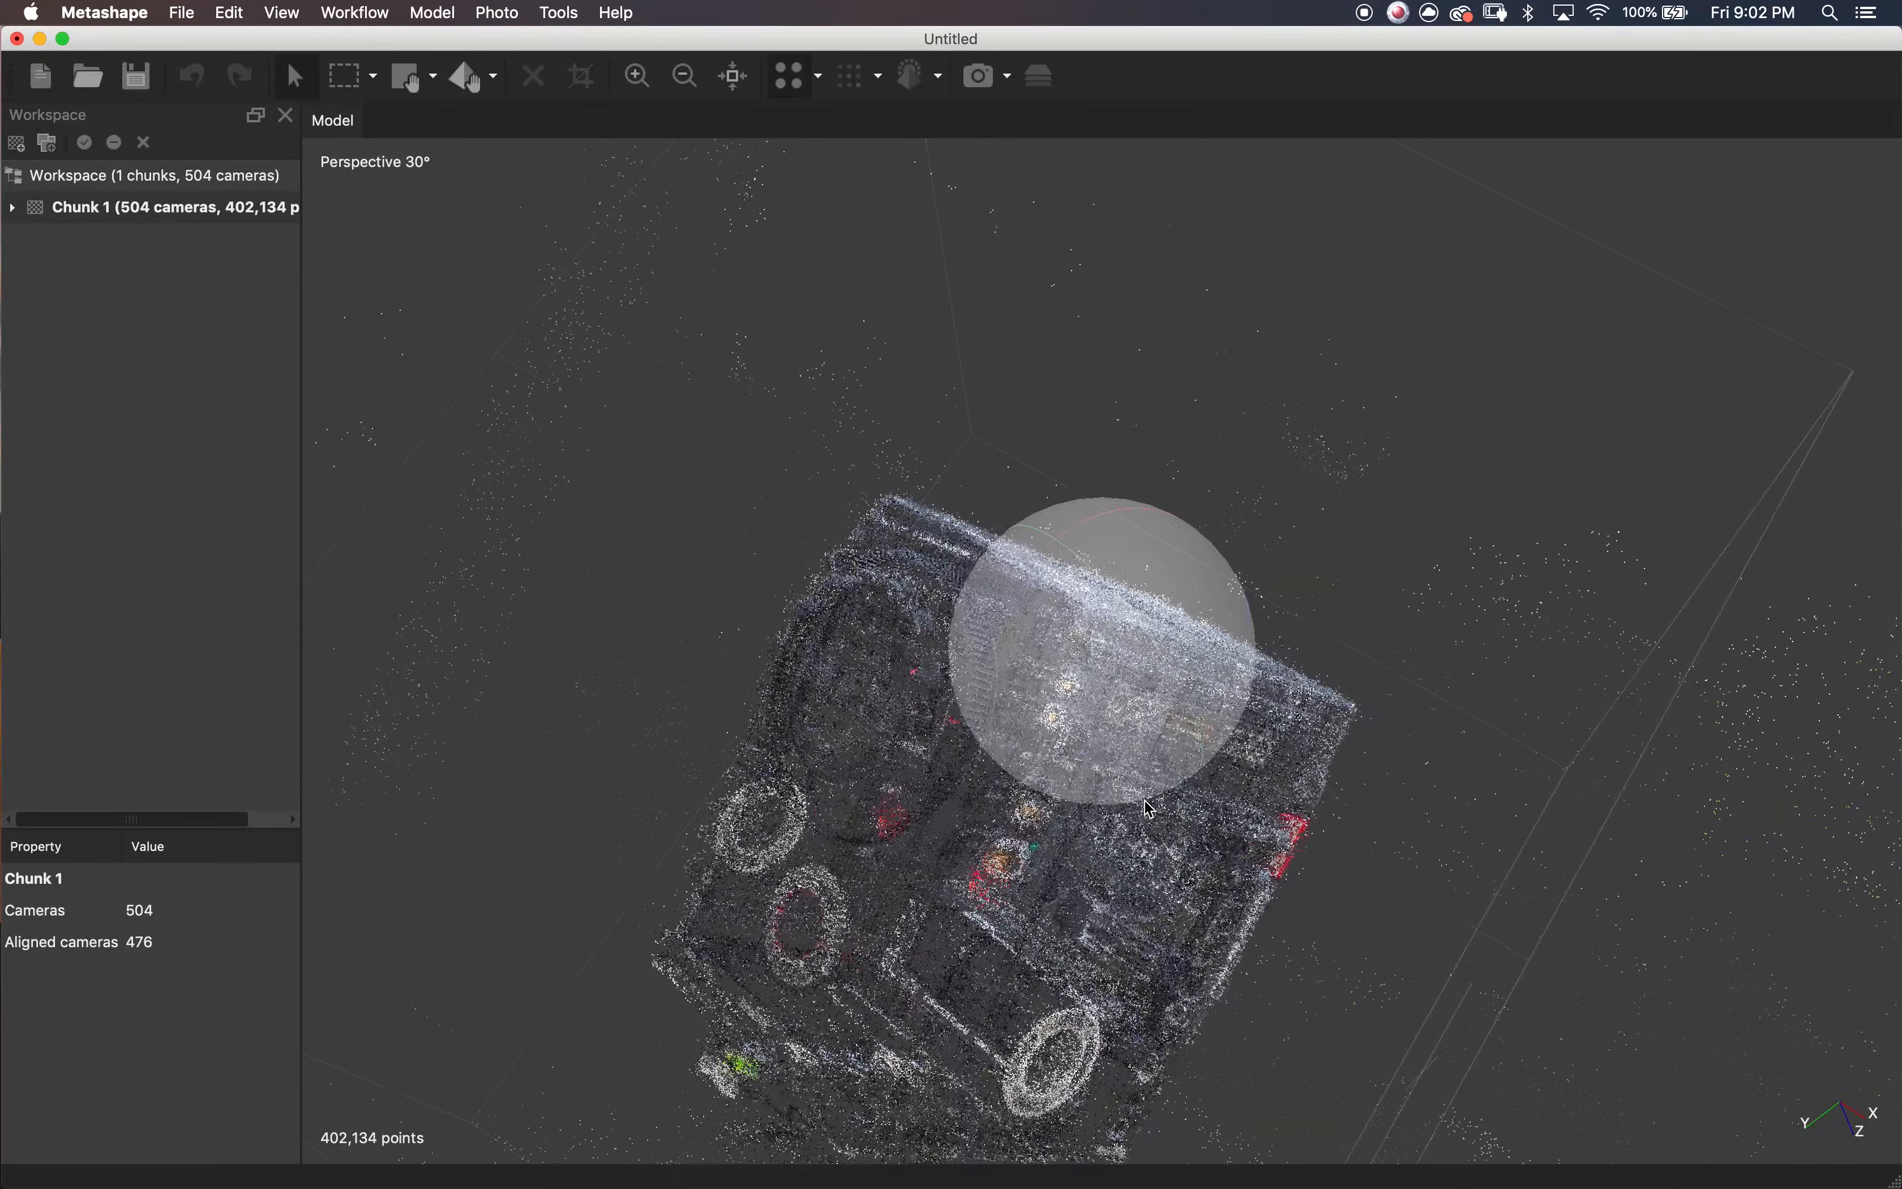
{"action": "left_click_drag", "start_coordinate": [1152, 810], "coordinate": [1010, 676]}
{"action": "scroll", "coordinate": [1202, 633], "scroll_direction": "up", "scroll_amount": 5}
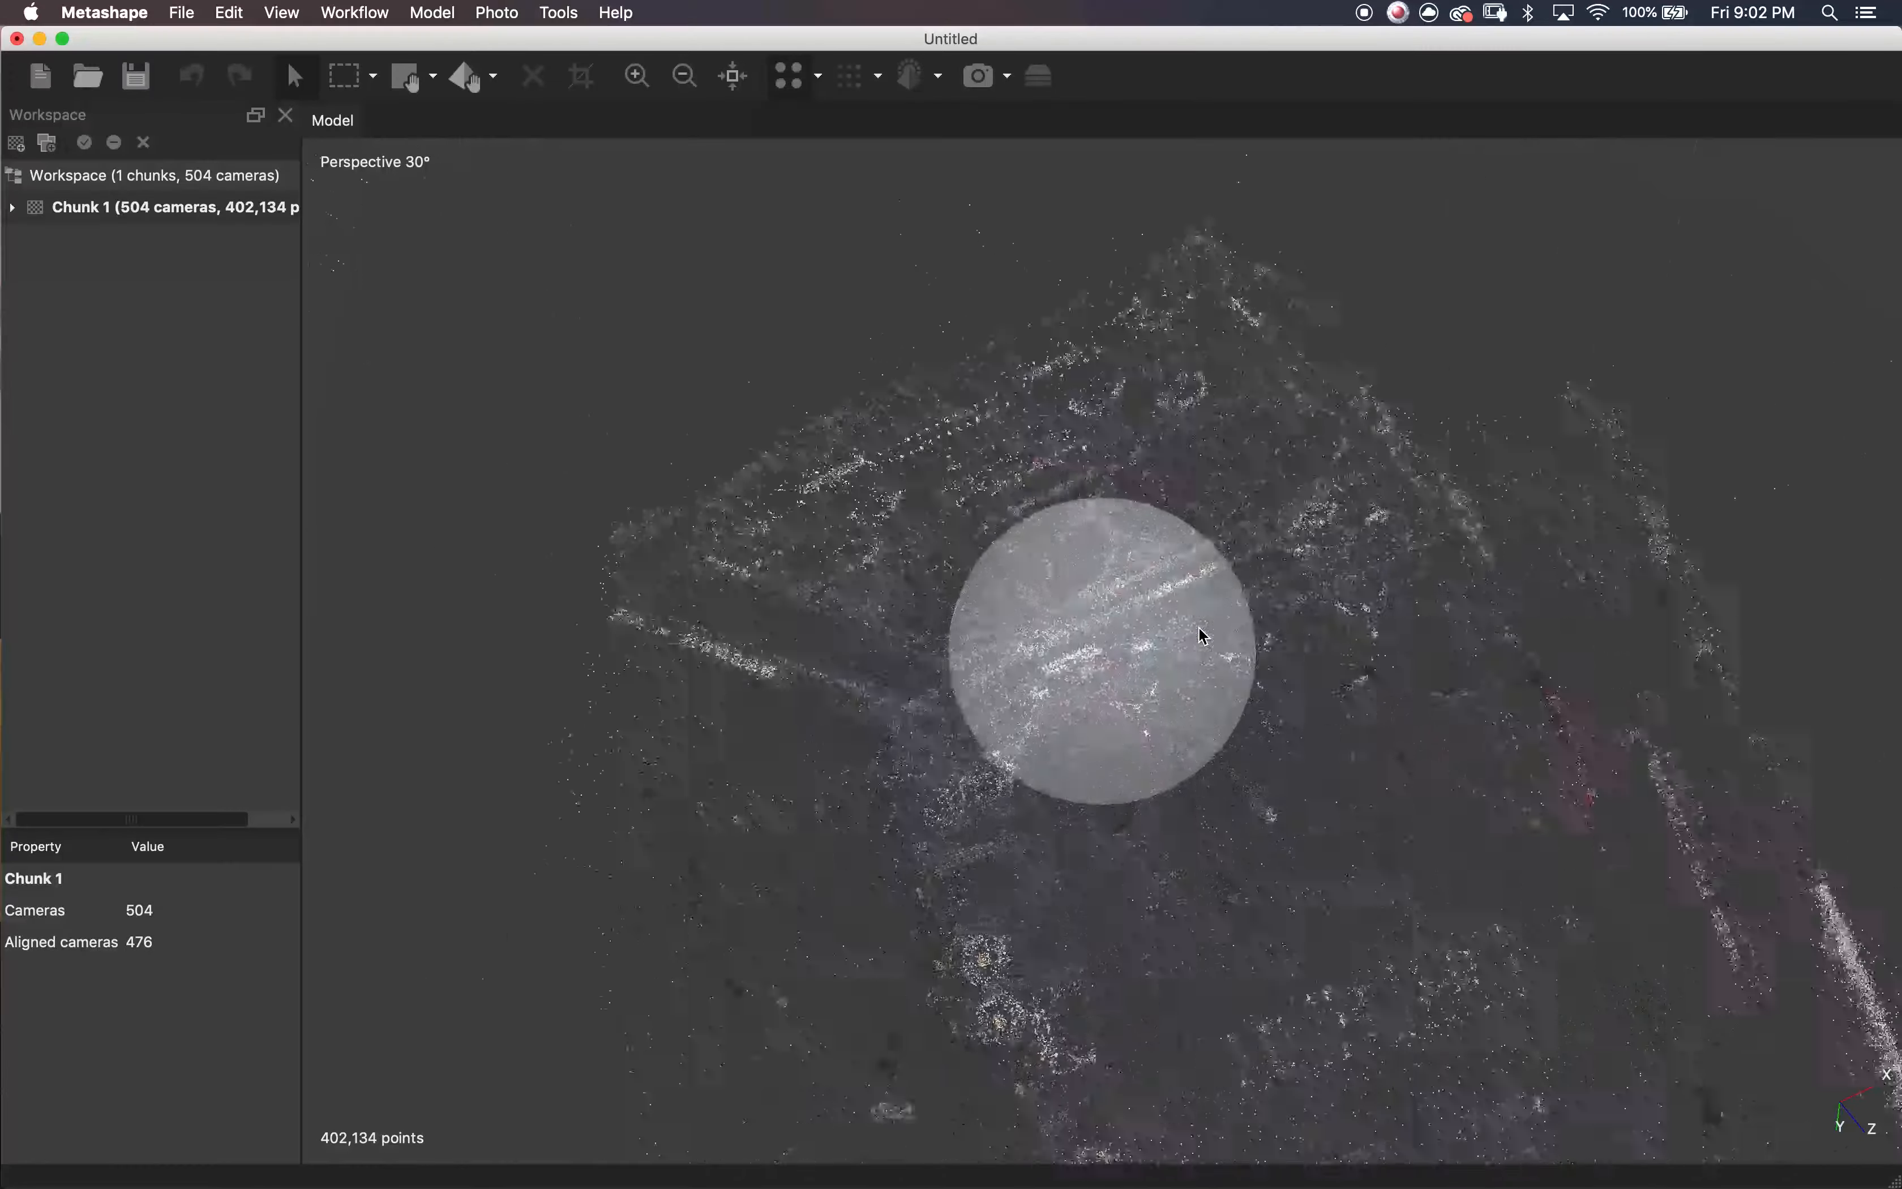
{"action": "scroll", "coordinate": [1202, 632], "scroll_direction": "down", "scroll_amount": 5}
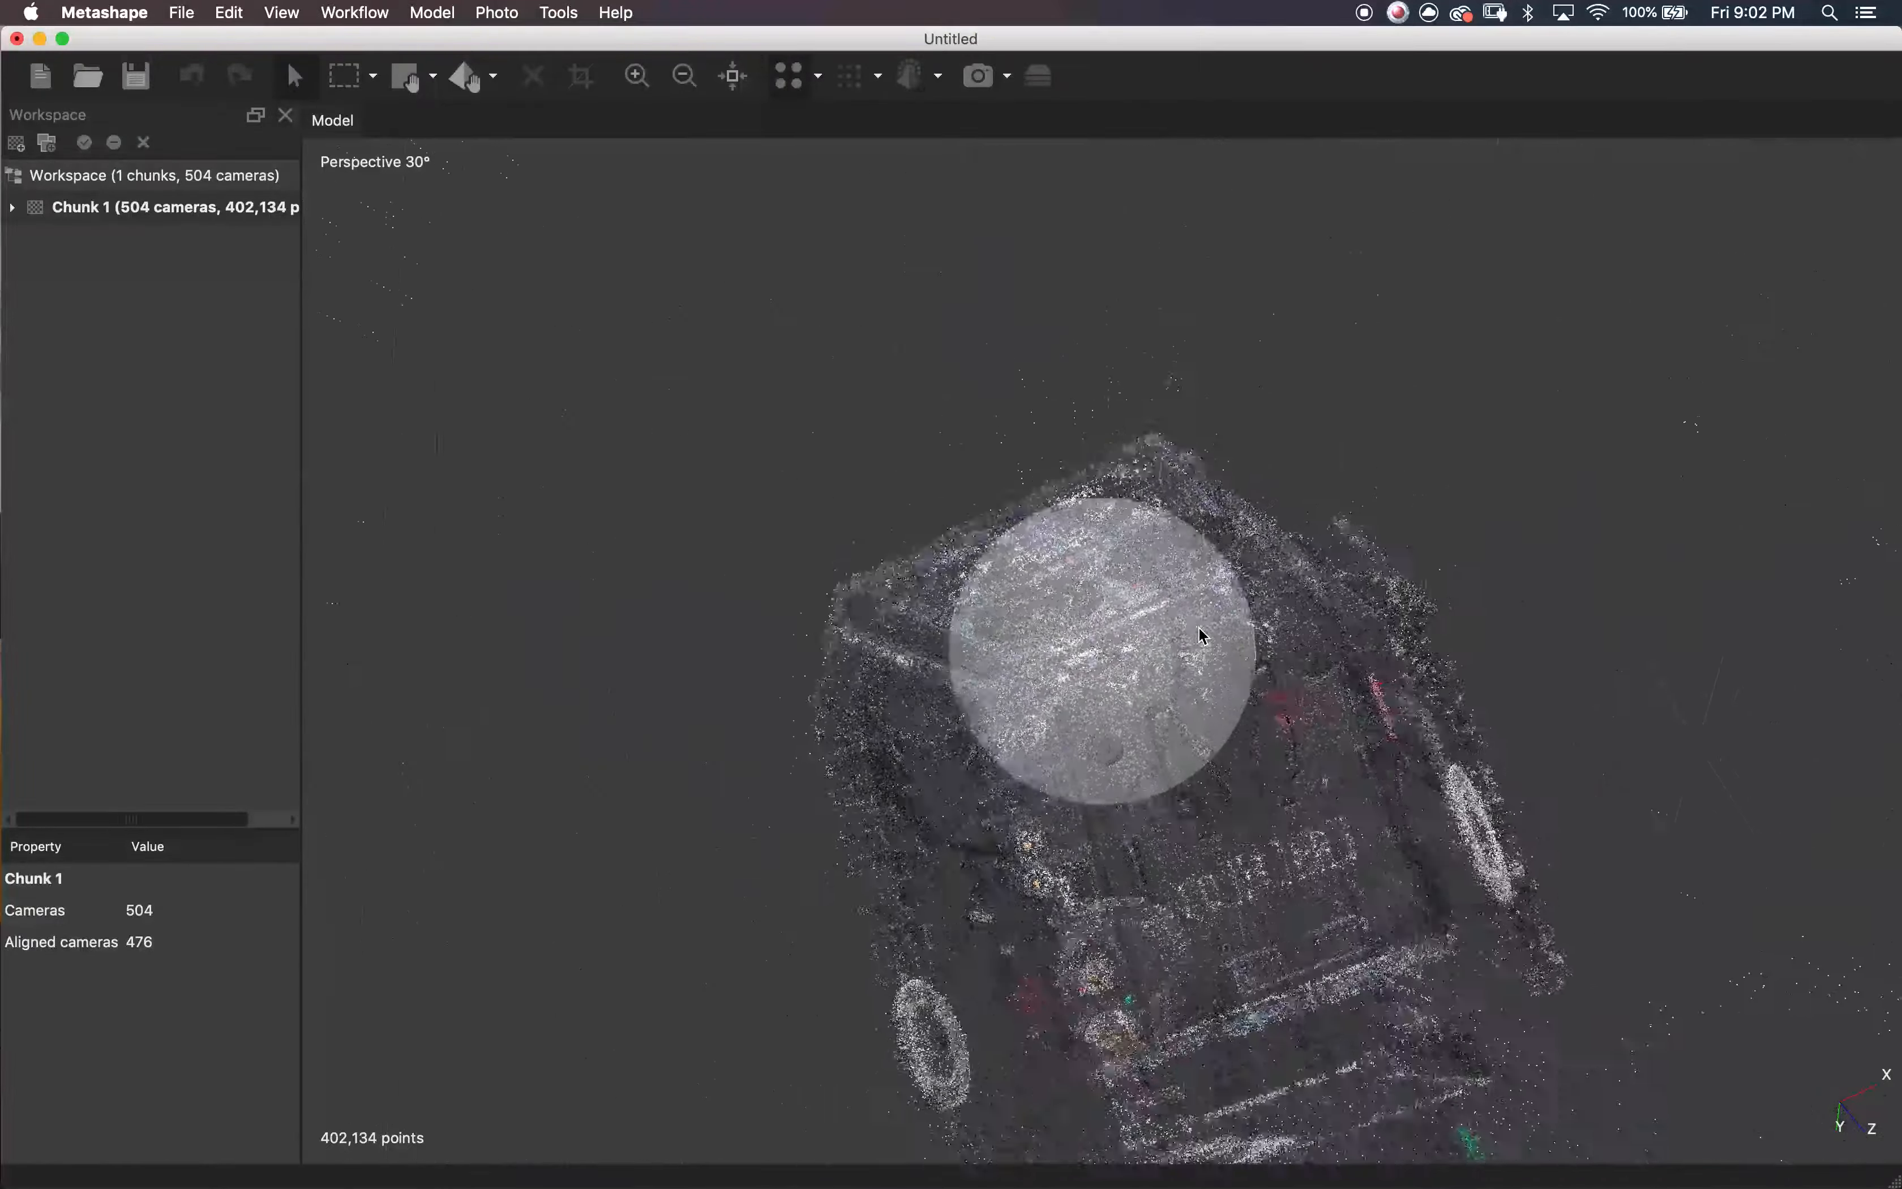
{"action": "left_click_drag", "start_coordinate": [1202, 633], "coordinate": [1095, 623]}
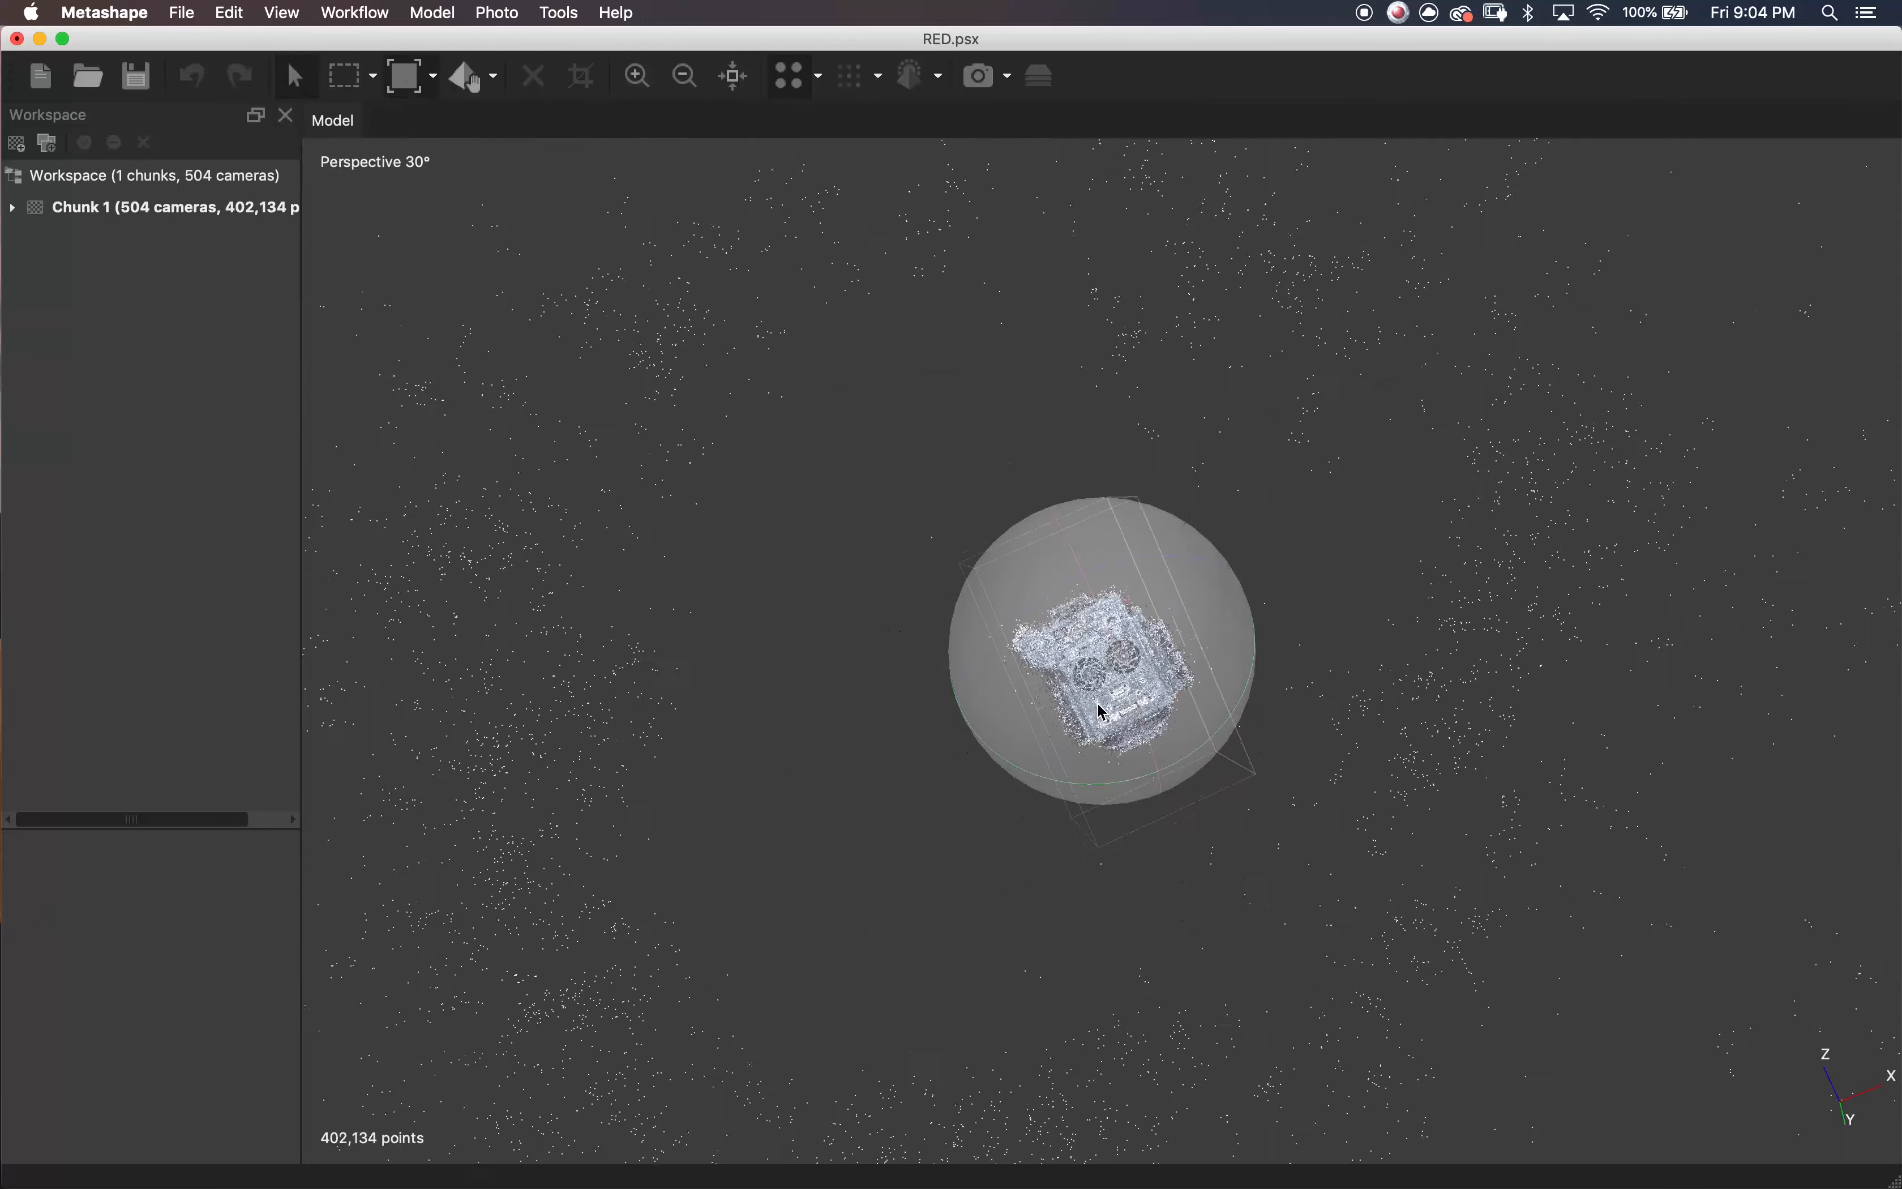
- Circle-select the camera's points, invert the selection and delete the background points scattered around it
{"action": "left_click_drag", "start_coordinate": [1091, 721], "coordinate": [969, 657]}
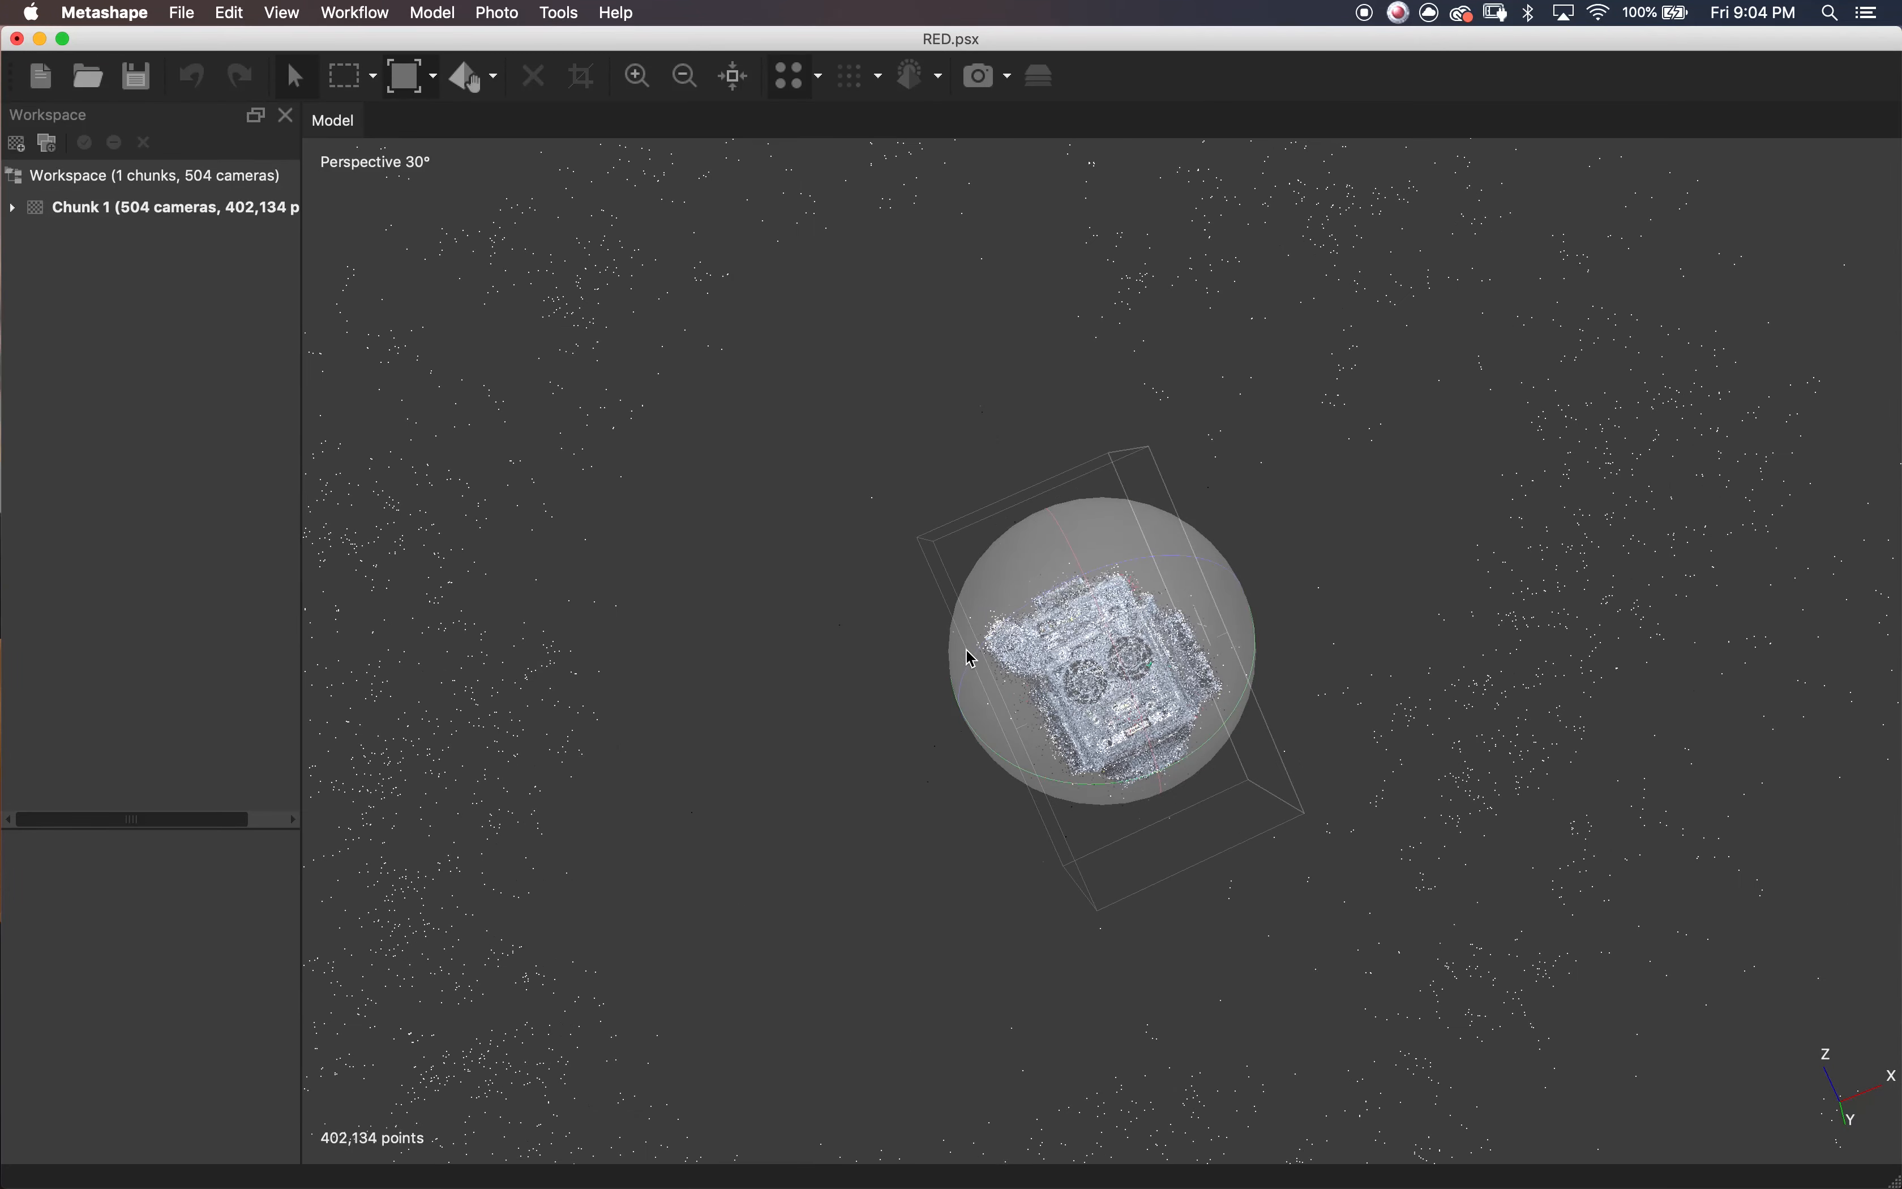
{"action": "left_click", "coordinate": [374, 76]}
{"action": "left_click", "coordinate": [402, 150]}
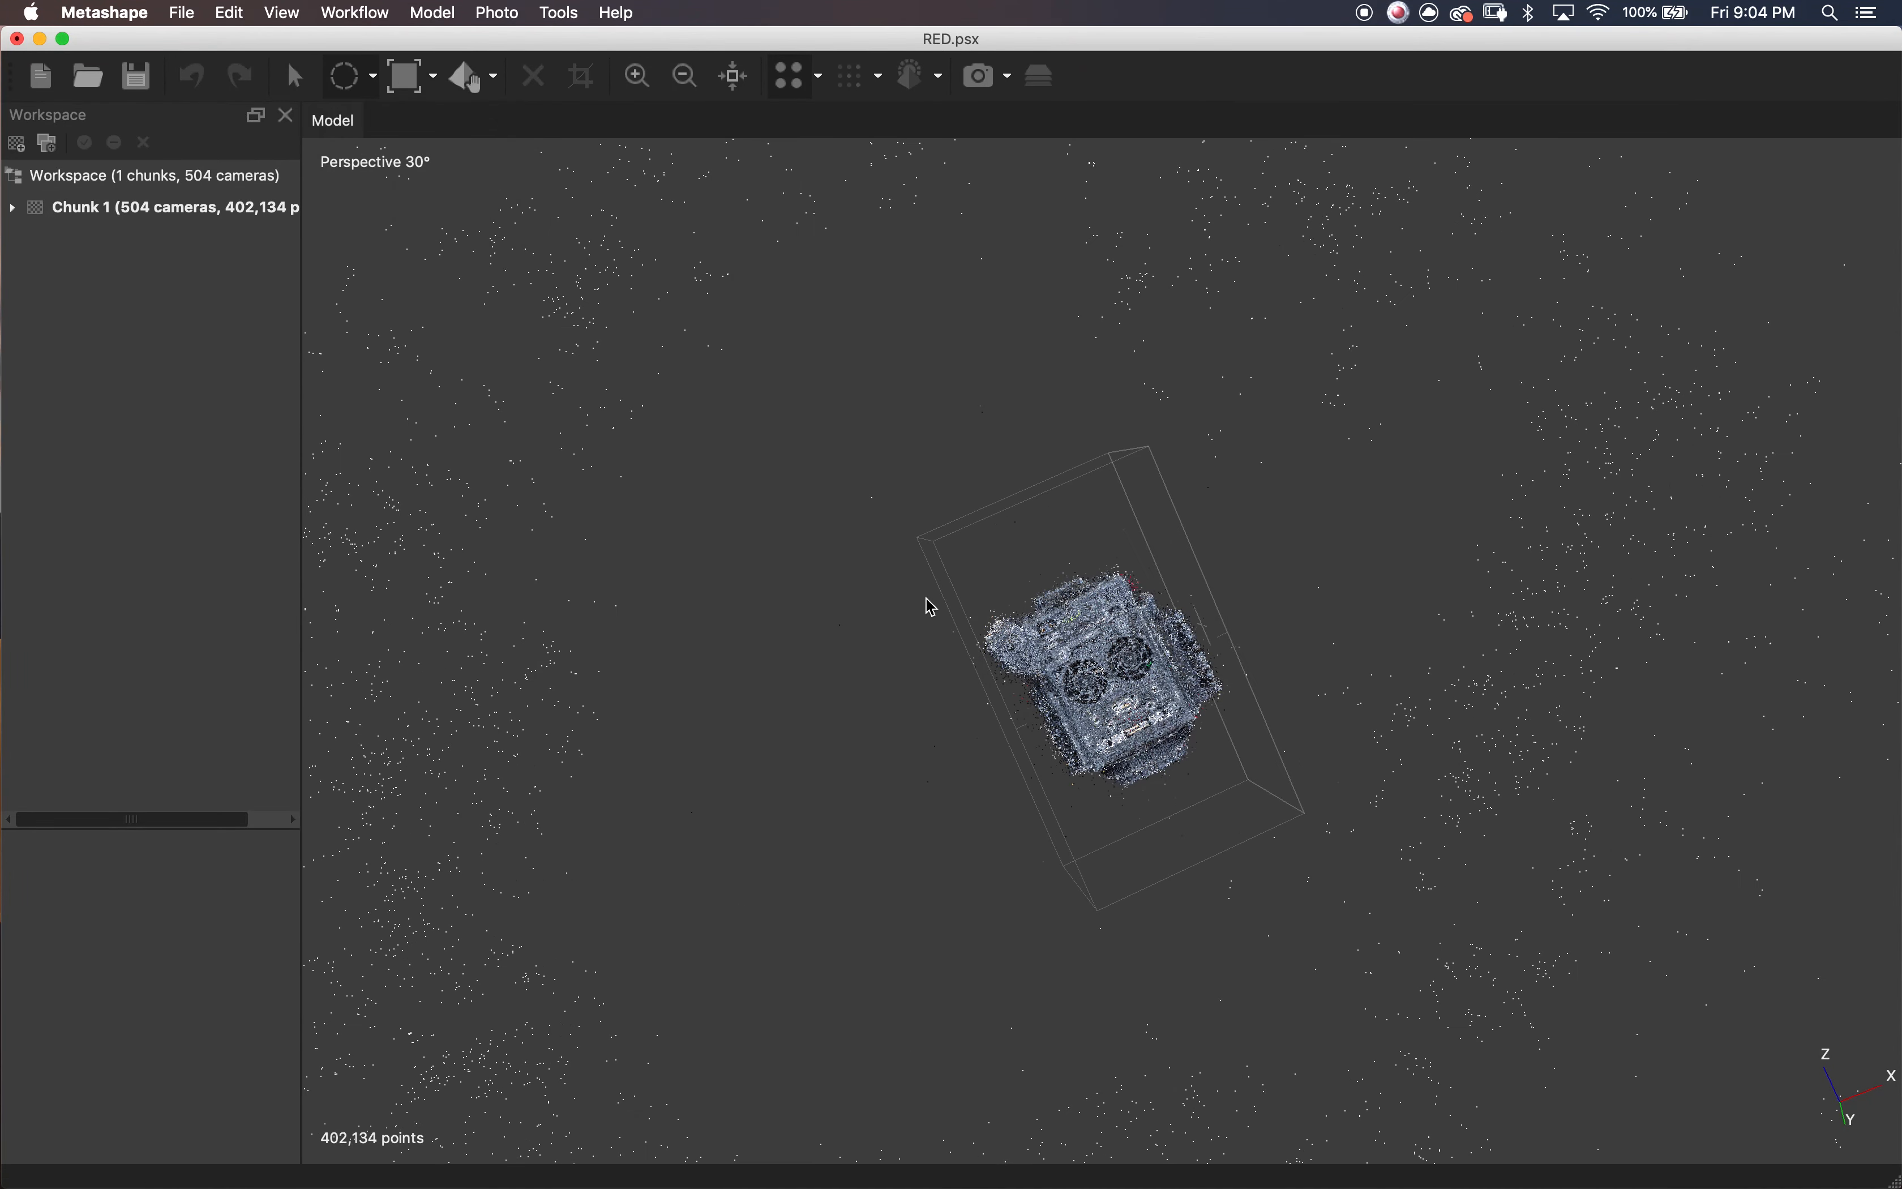
{"action": "left_click_drag", "start_coordinate": [1121, 690], "coordinate": [1222, 793]}
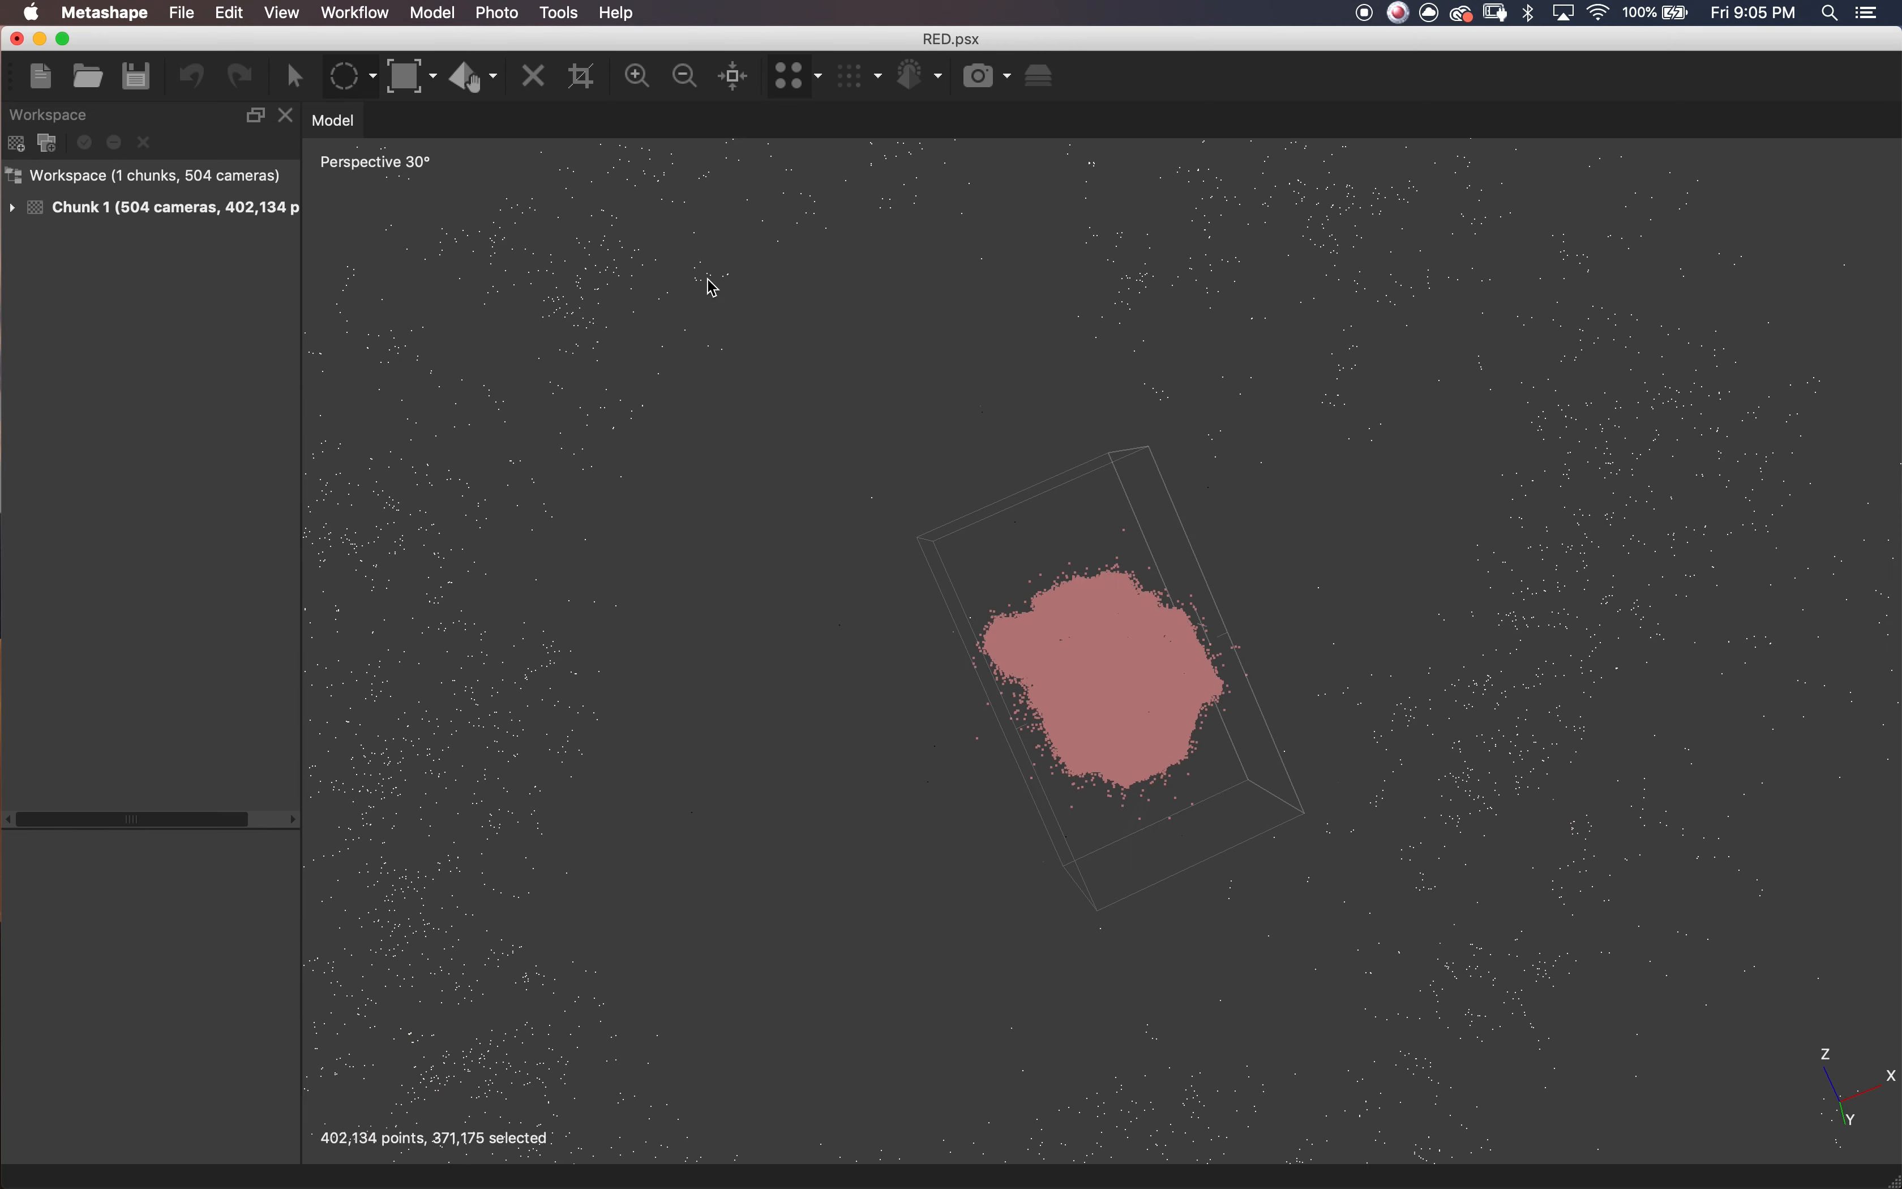
{"action": "left_click", "coordinate": [231, 13]}
{"action": "left_click", "coordinate": [284, 97]}
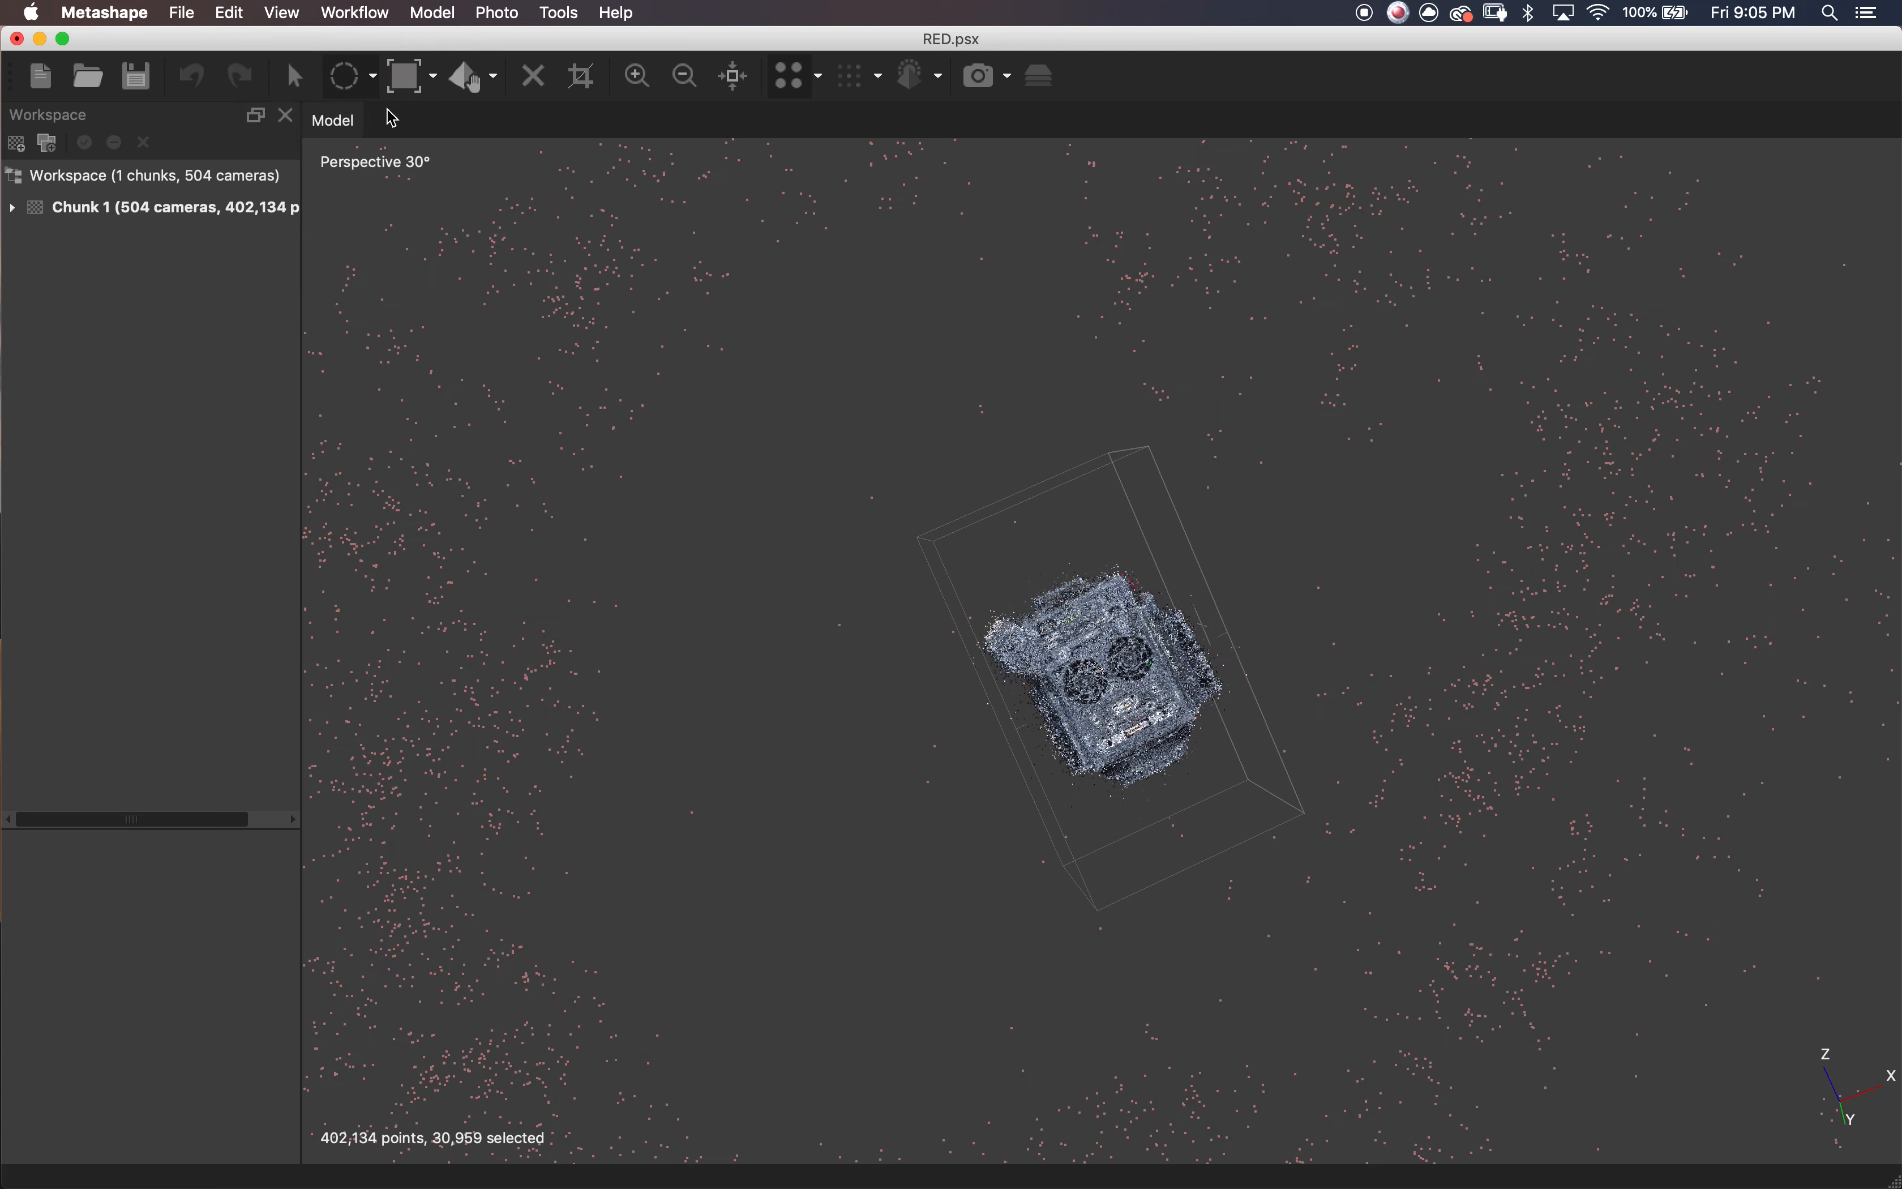
{"action": "left_click", "coordinate": [541, 78]}
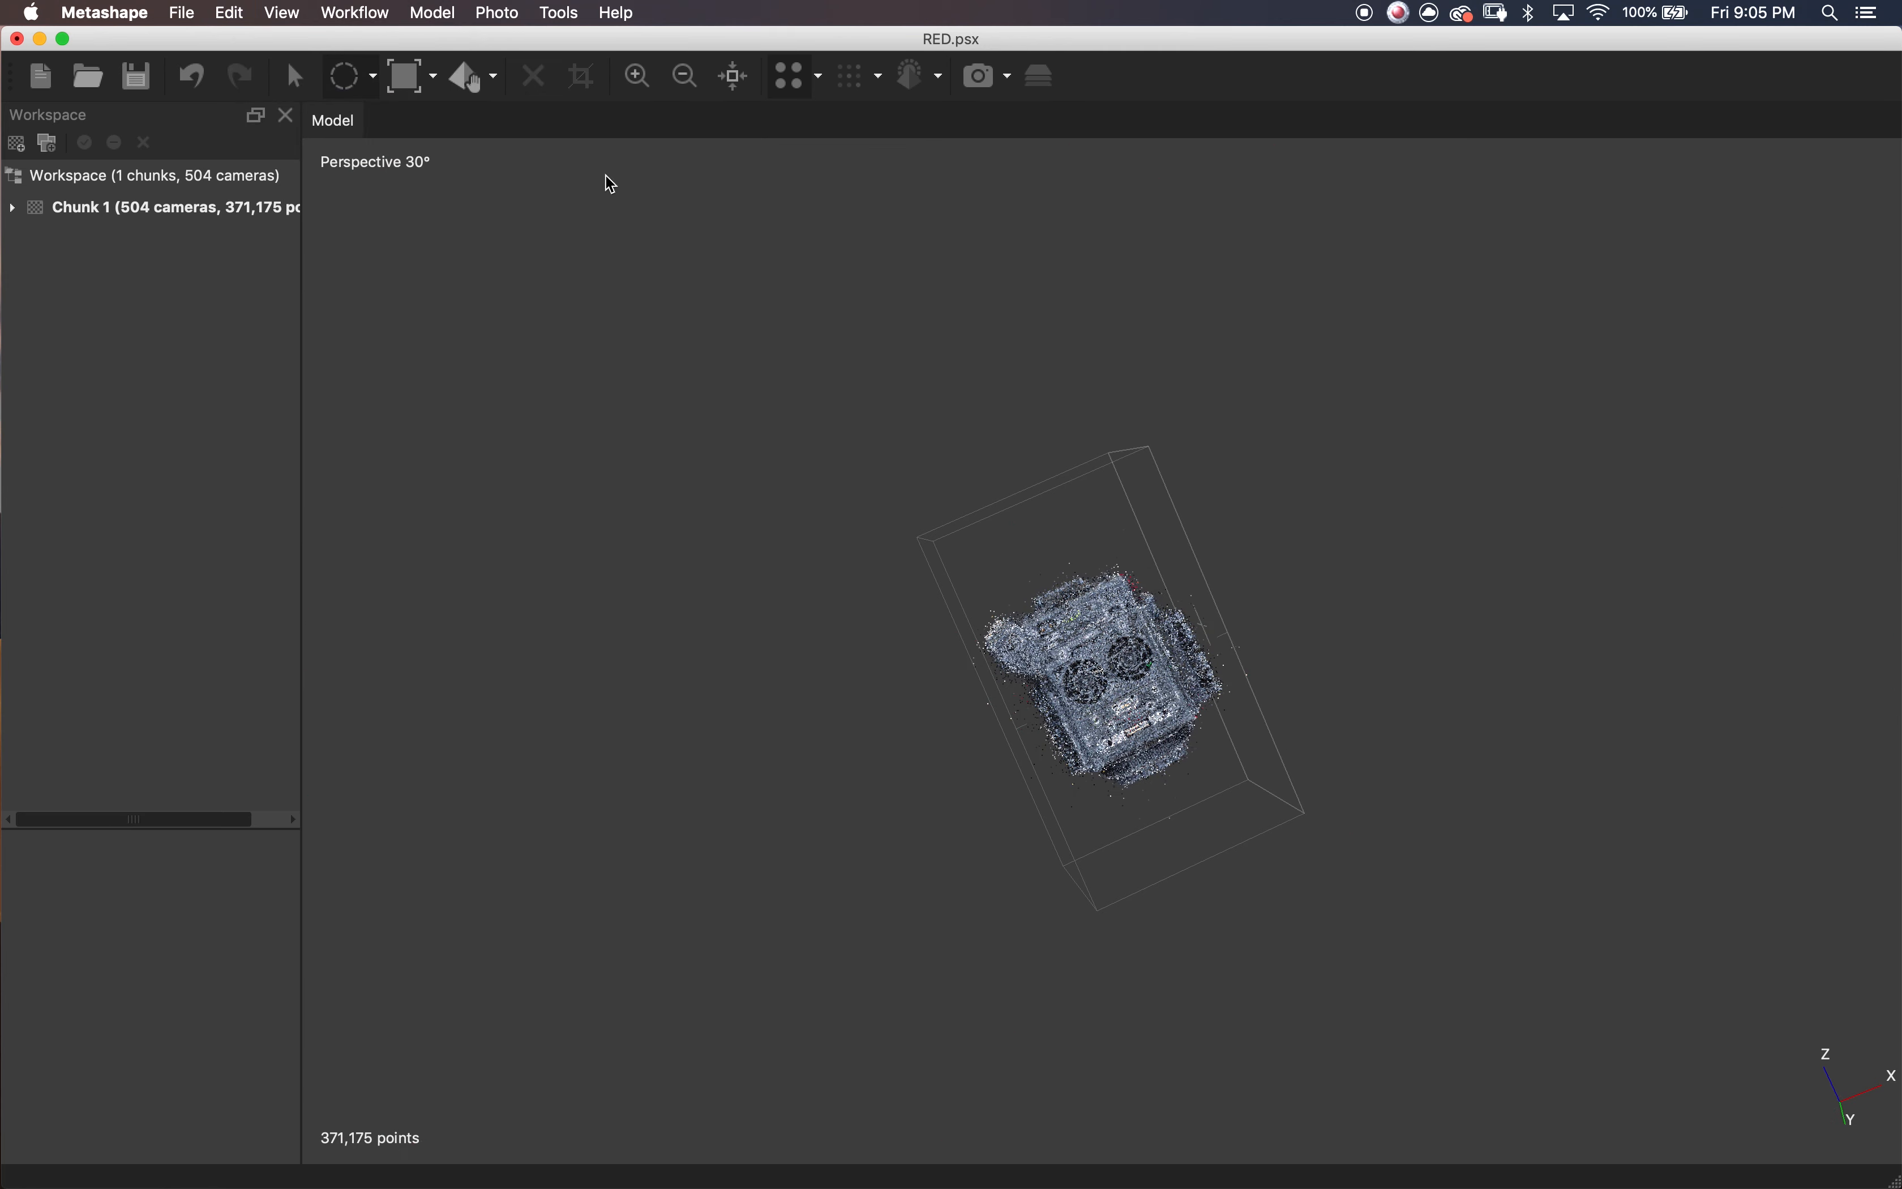
- Free-form select the stray point cluster above the camera body and delete it
{"action": "scroll", "coordinate": [1117, 841], "scroll_direction": "up", "scroll_amount": 2}
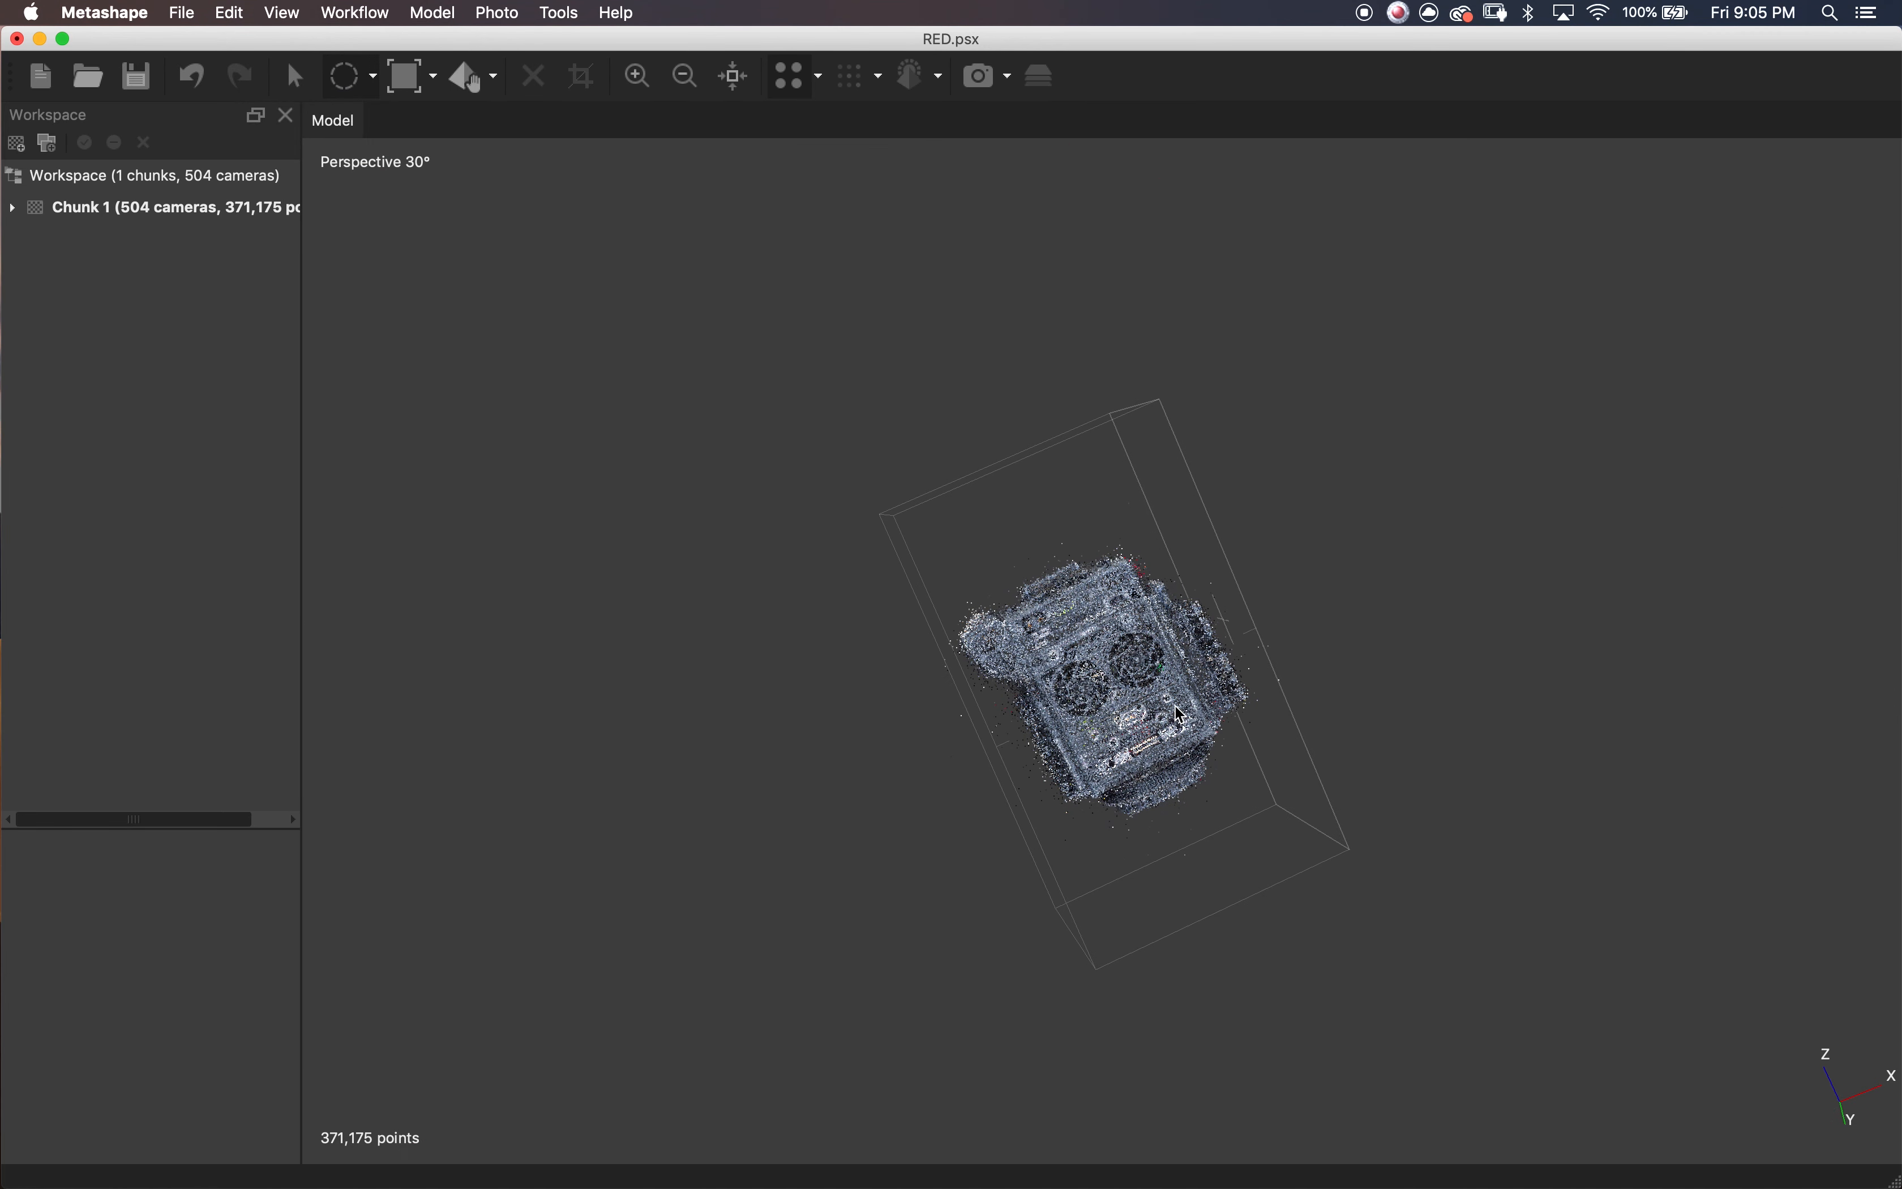
{"action": "key", "text": "v"}
{"action": "mouse_move", "coordinate": [1087, 675]}
{"action": "left_mouse_down"}
{"action": "mouse_move", "coordinate": [1104, 709]}
{"action": "mouse_move", "coordinate": [1031, 552]}
{"action": "mouse_move", "coordinate": [1124, 700]}
{"action": "mouse_move", "coordinate": [1106, 665]}
{"action": "left_mouse_up"}
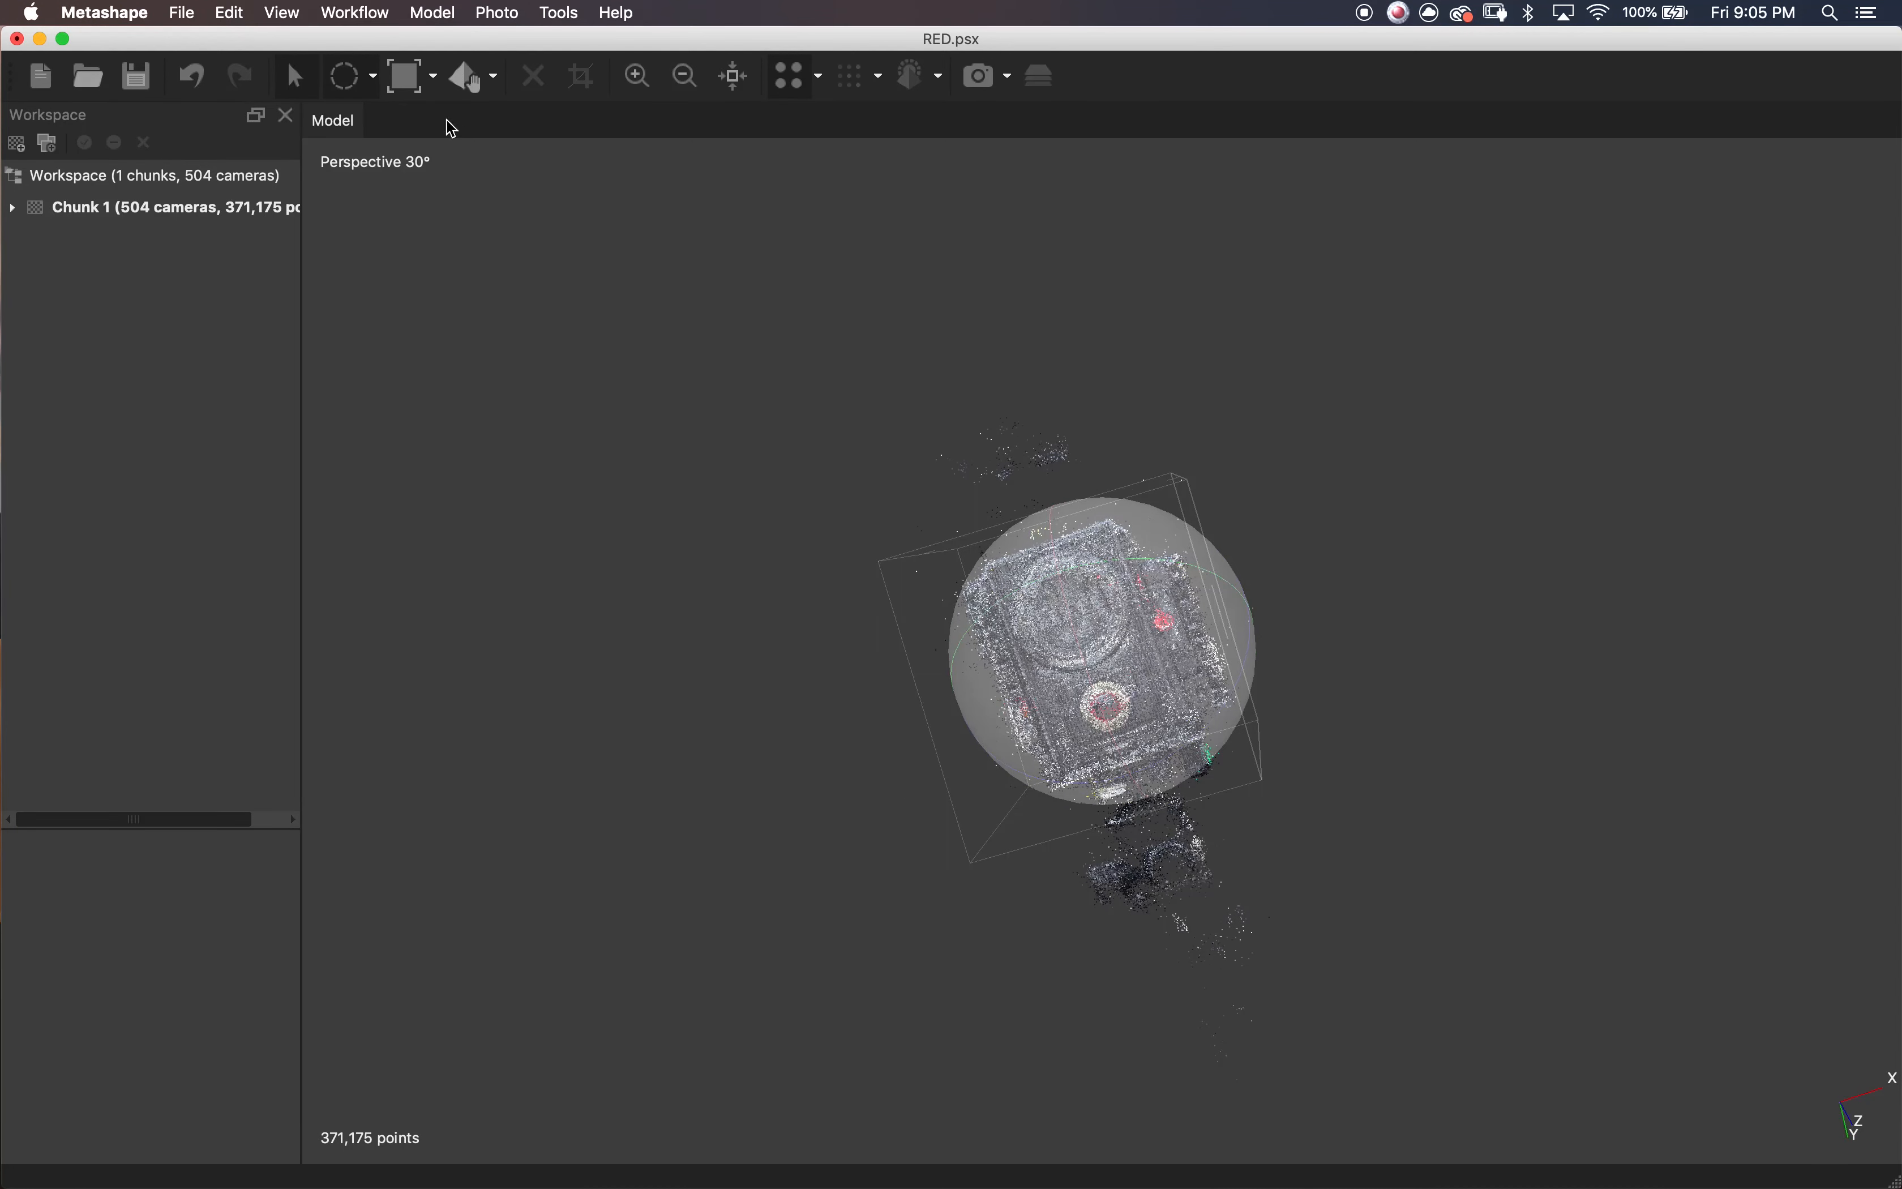
{"action": "left_click", "coordinate": [437, 77]}
{"action": "left_click", "coordinate": [376, 75]}
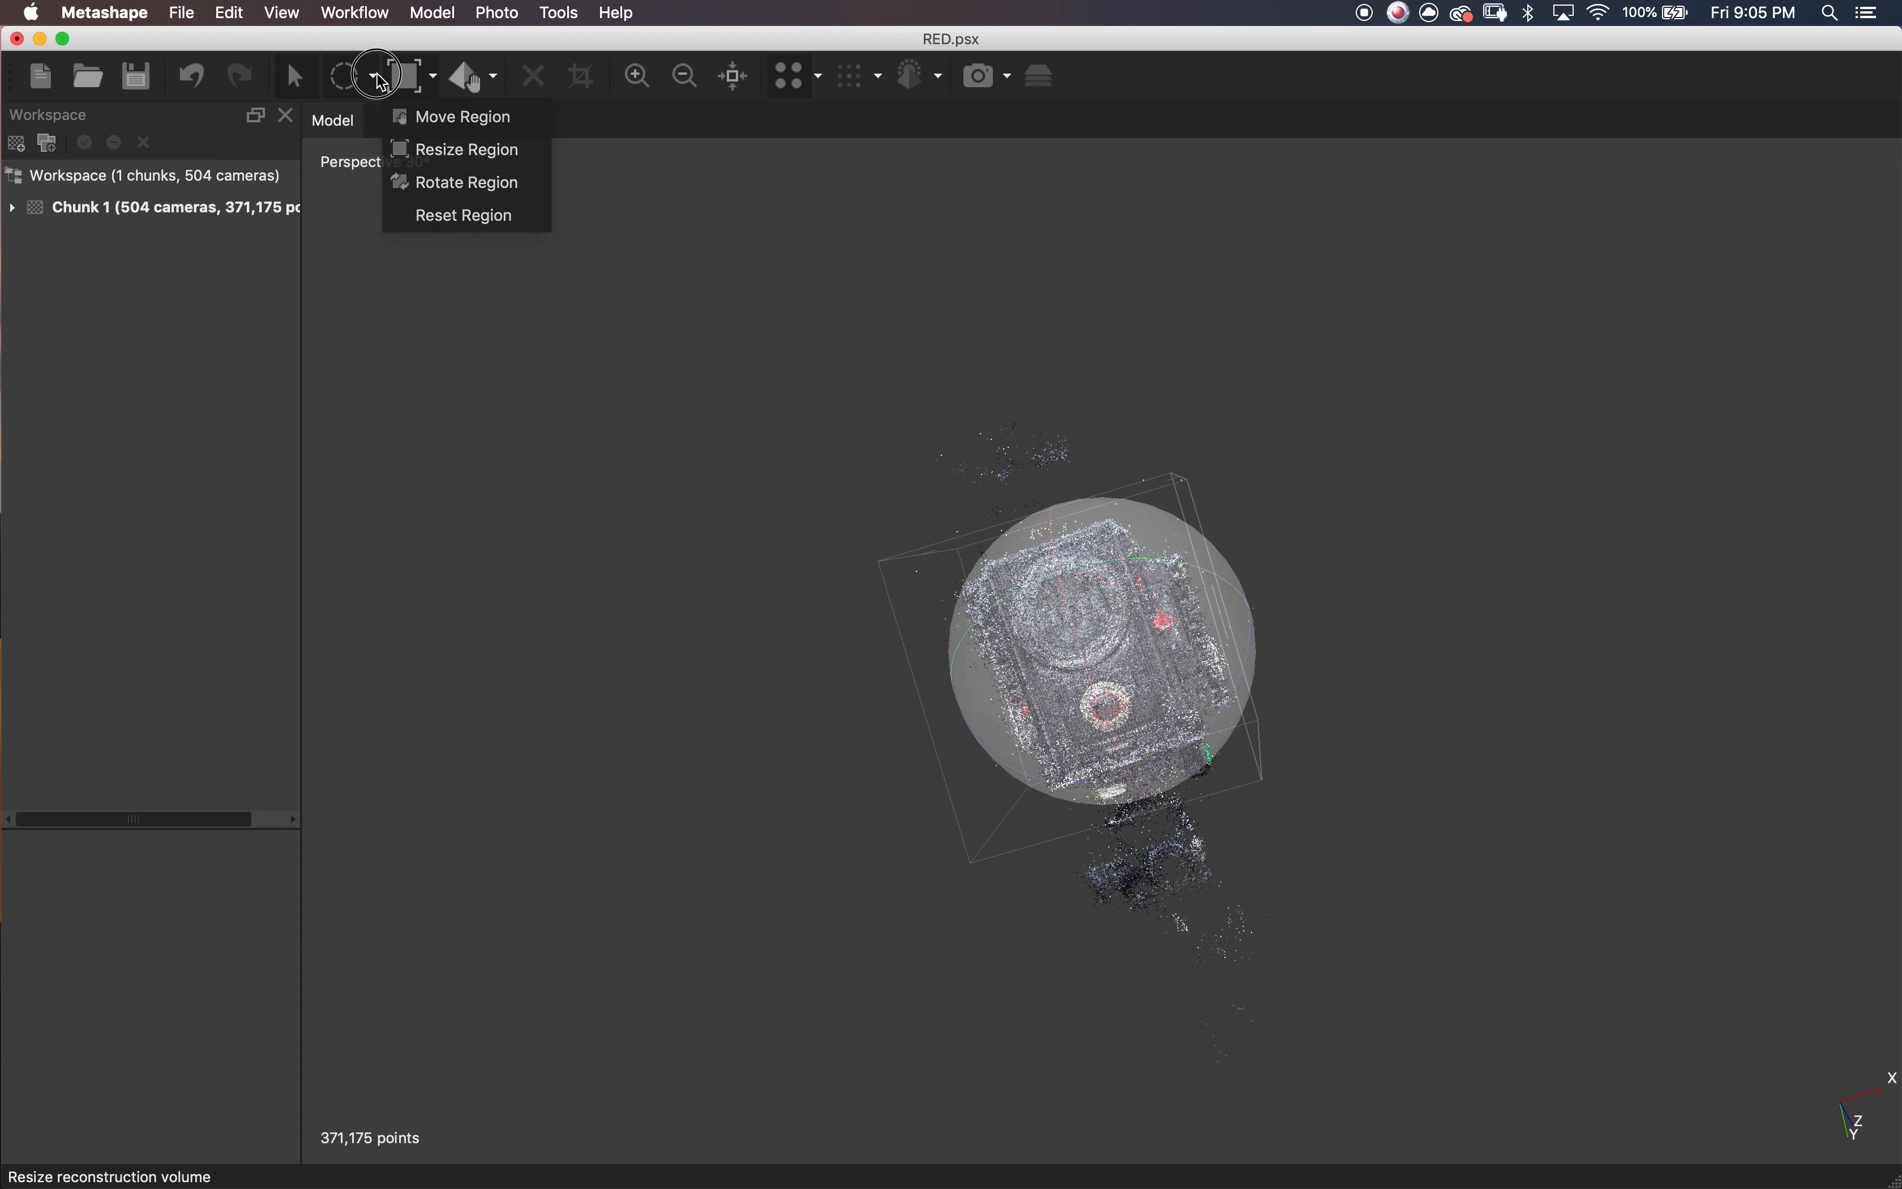
{"action": "left_click", "coordinate": [373, 79]}
{"action": "left_click", "coordinate": [407, 182]}
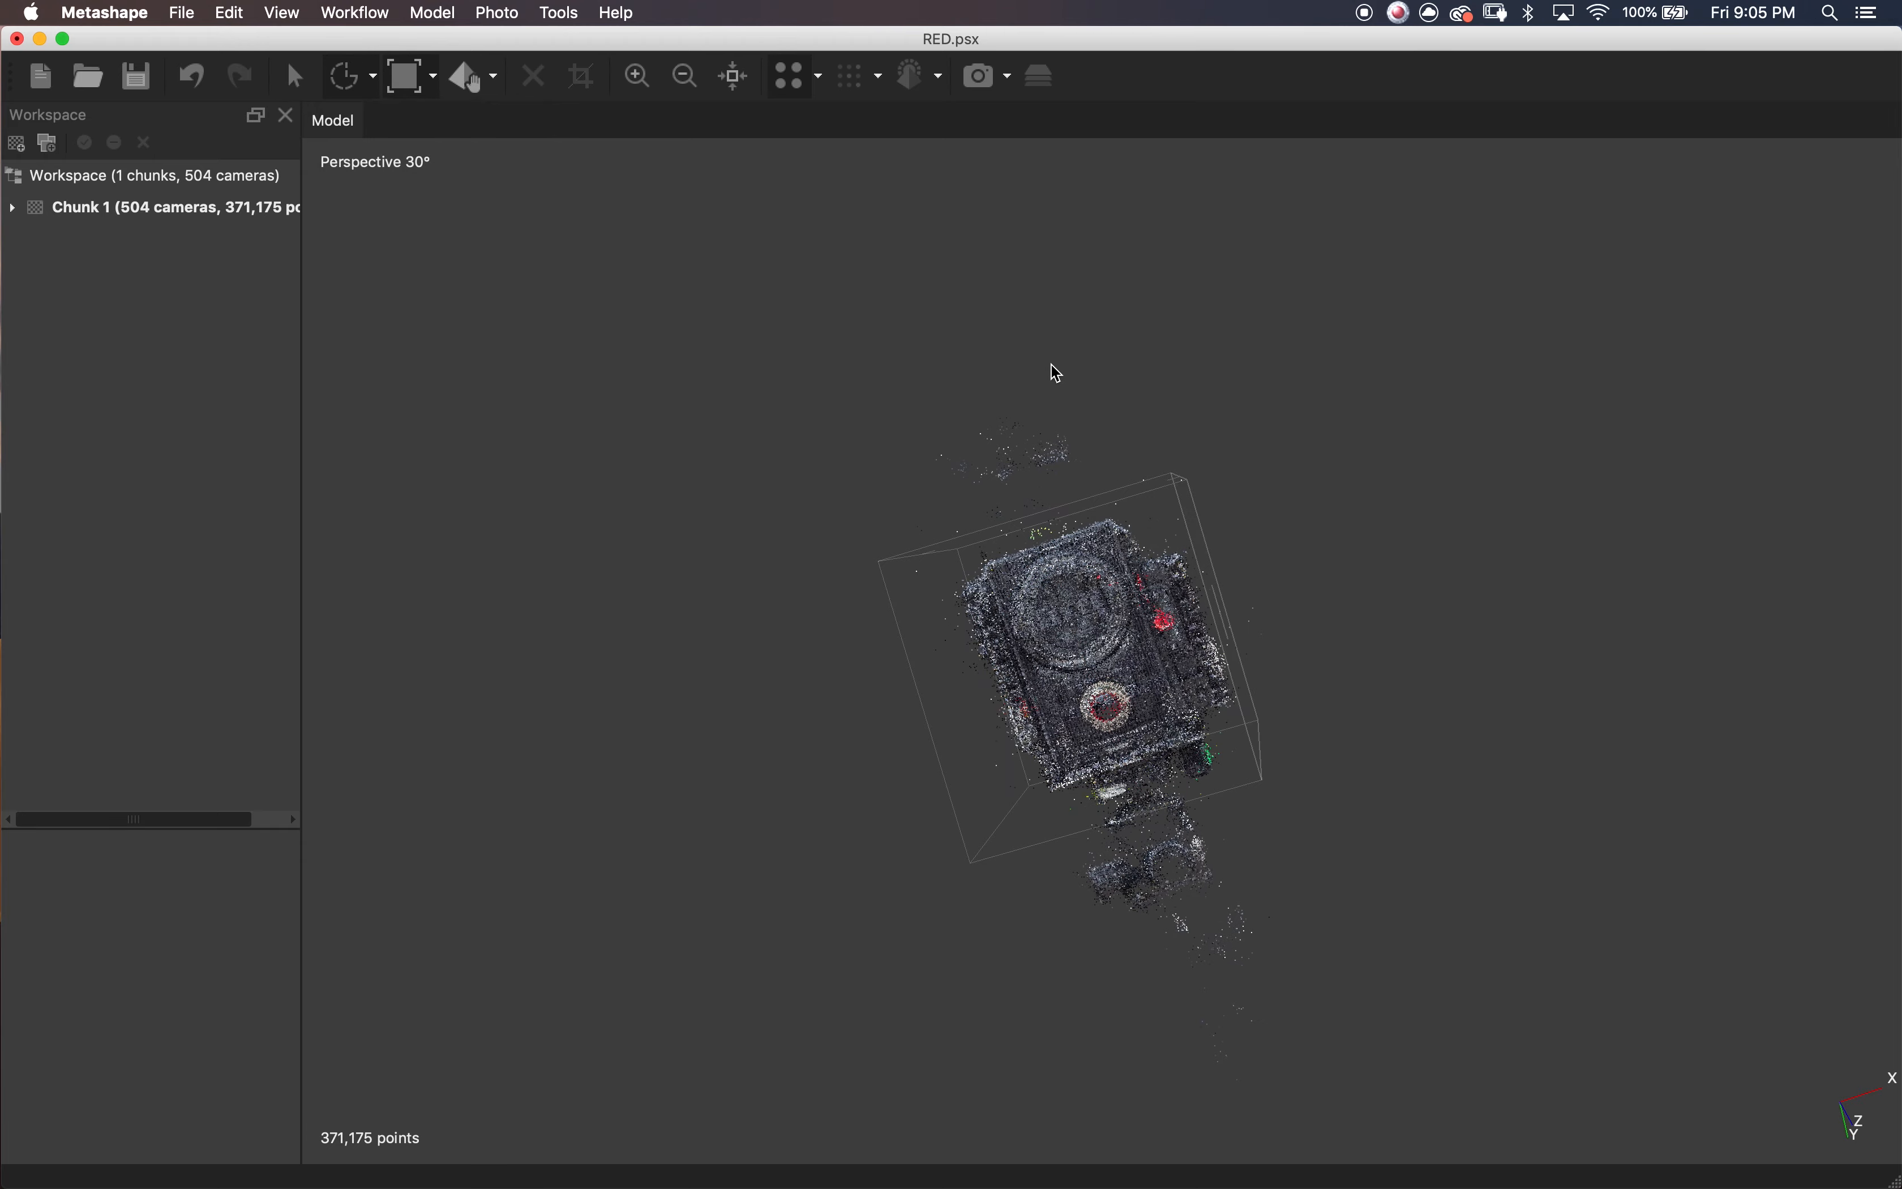
{"action": "mouse_move", "coordinate": [1052, 371]}
{"action": "left_mouse_down"}
{"action": "mouse_move", "coordinate": [983, 523]}
{"action": "mouse_move", "coordinate": [1104, 448]}
{"action": "mouse_move", "coordinate": [990, 535]}
{"action": "left_mouse_up"}
{"action": "left_click", "coordinate": [532, 76]}
{"action": "left_click", "coordinate": [533, 76]}
- Select and delete the stray point clusters below the camera body with free-form selections
{"action": "mouse_move", "coordinate": [1297, 857]}
{"action": "left_mouse_down"}
{"action": "mouse_move", "coordinate": [1313, 796]}
{"action": "mouse_move", "coordinate": [1408, 1059]}
{"action": "left_mouse_up"}
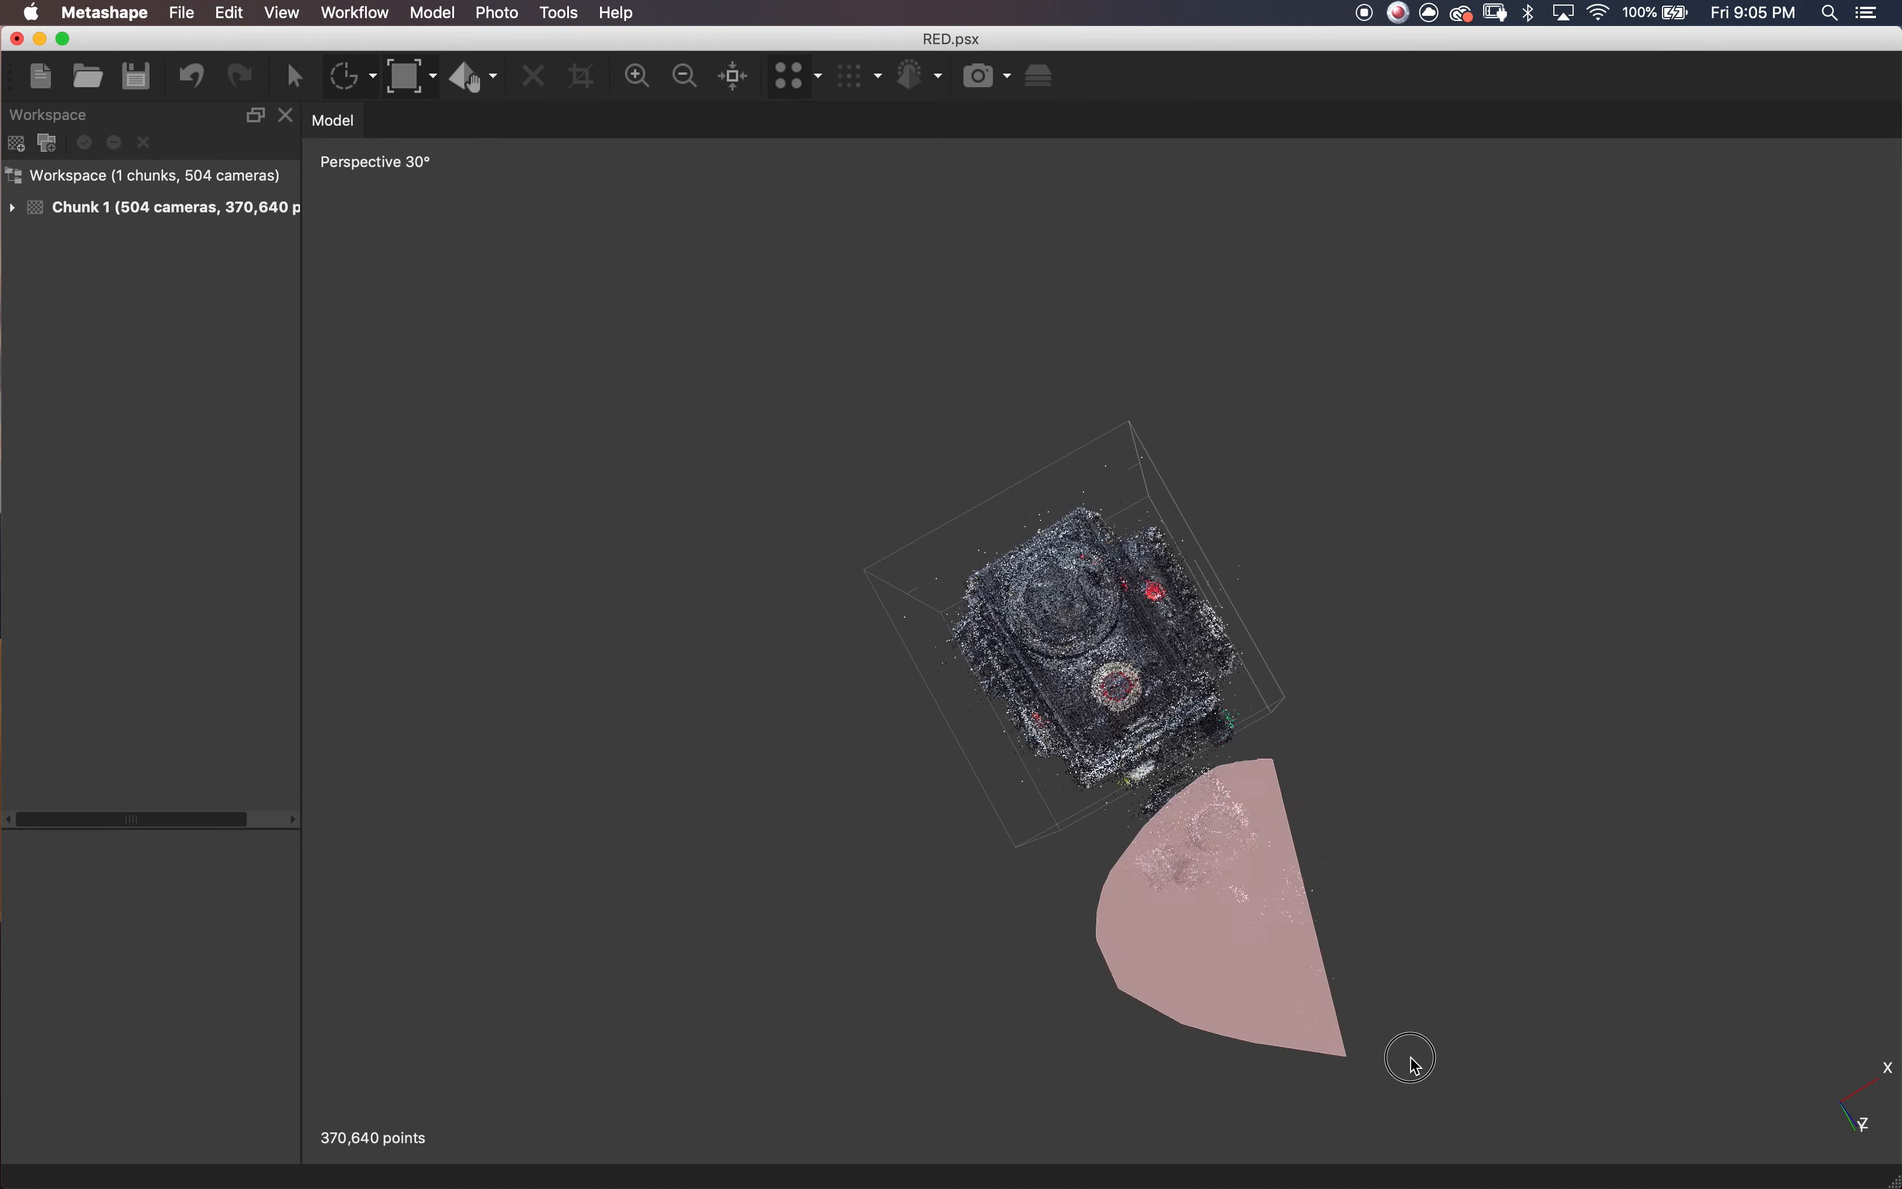
{"action": "left_click", "coordinate": [533, 76]}
{"action": "left_click_drag", "start_coordinate": [1230, 755], "coordinate": [1128, 825]}
{"action": "left_click", "coordinate": [532, 75]}
- Trim the remaining stray sparse points close to the camera's outer edges with free-form selections
{"action": "scroll", "coordinate": [1100, 629], "scroll_direction": "up", "scroll_amount": 10}
{"action": "left_click_drag", "start_coordinate": [1220, 209], "coordinate": [1139, 337]}
{"action": "left_click", "coordinate": [533, 75]}
{"action": "left_click_drag", "start_coordinate": [613, 591], "coordinate": [786, 986]}
{"action": "left_click", "coordinate": [522, 74]}
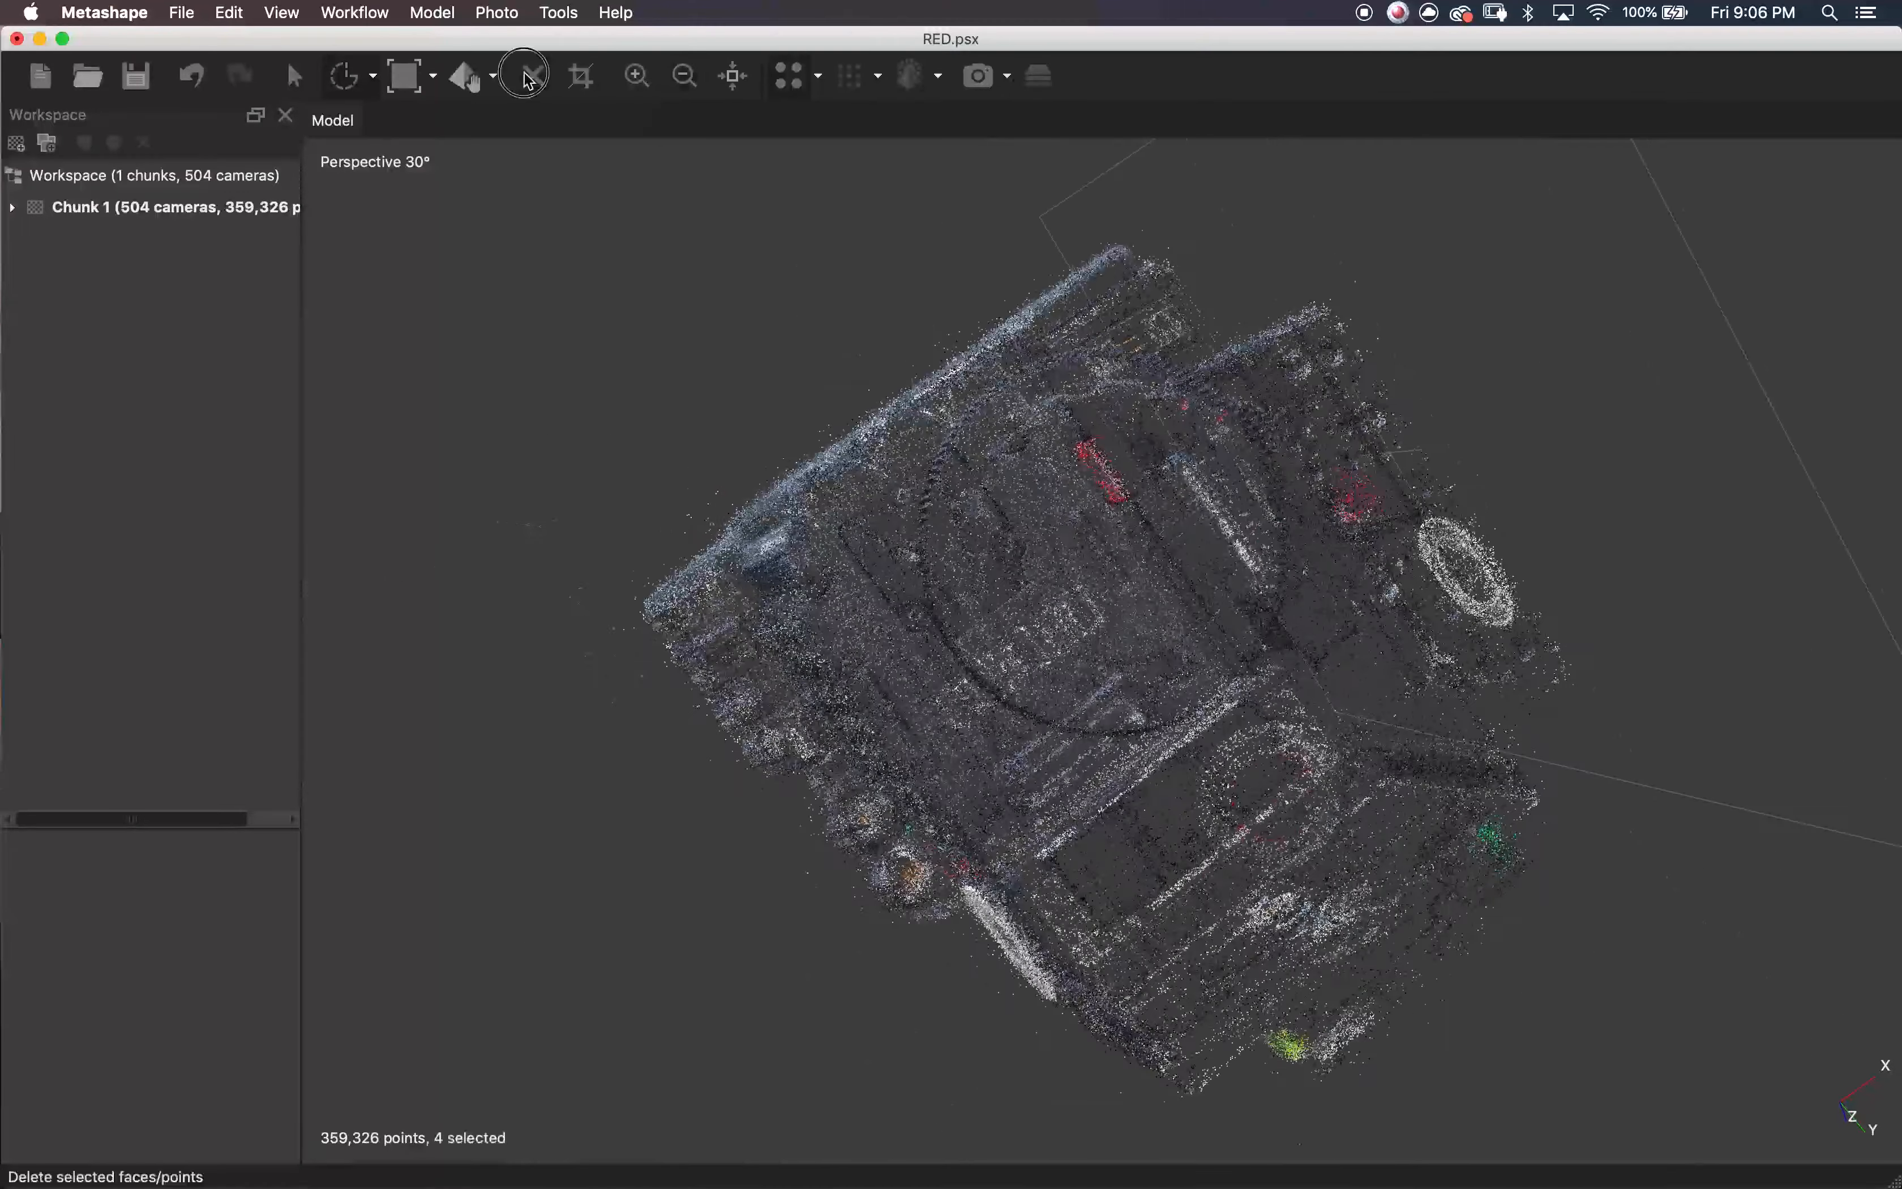
{"action": "left_click_drag", "start_coordinate": [1366, 949], "coordinate": [1190, 979]}
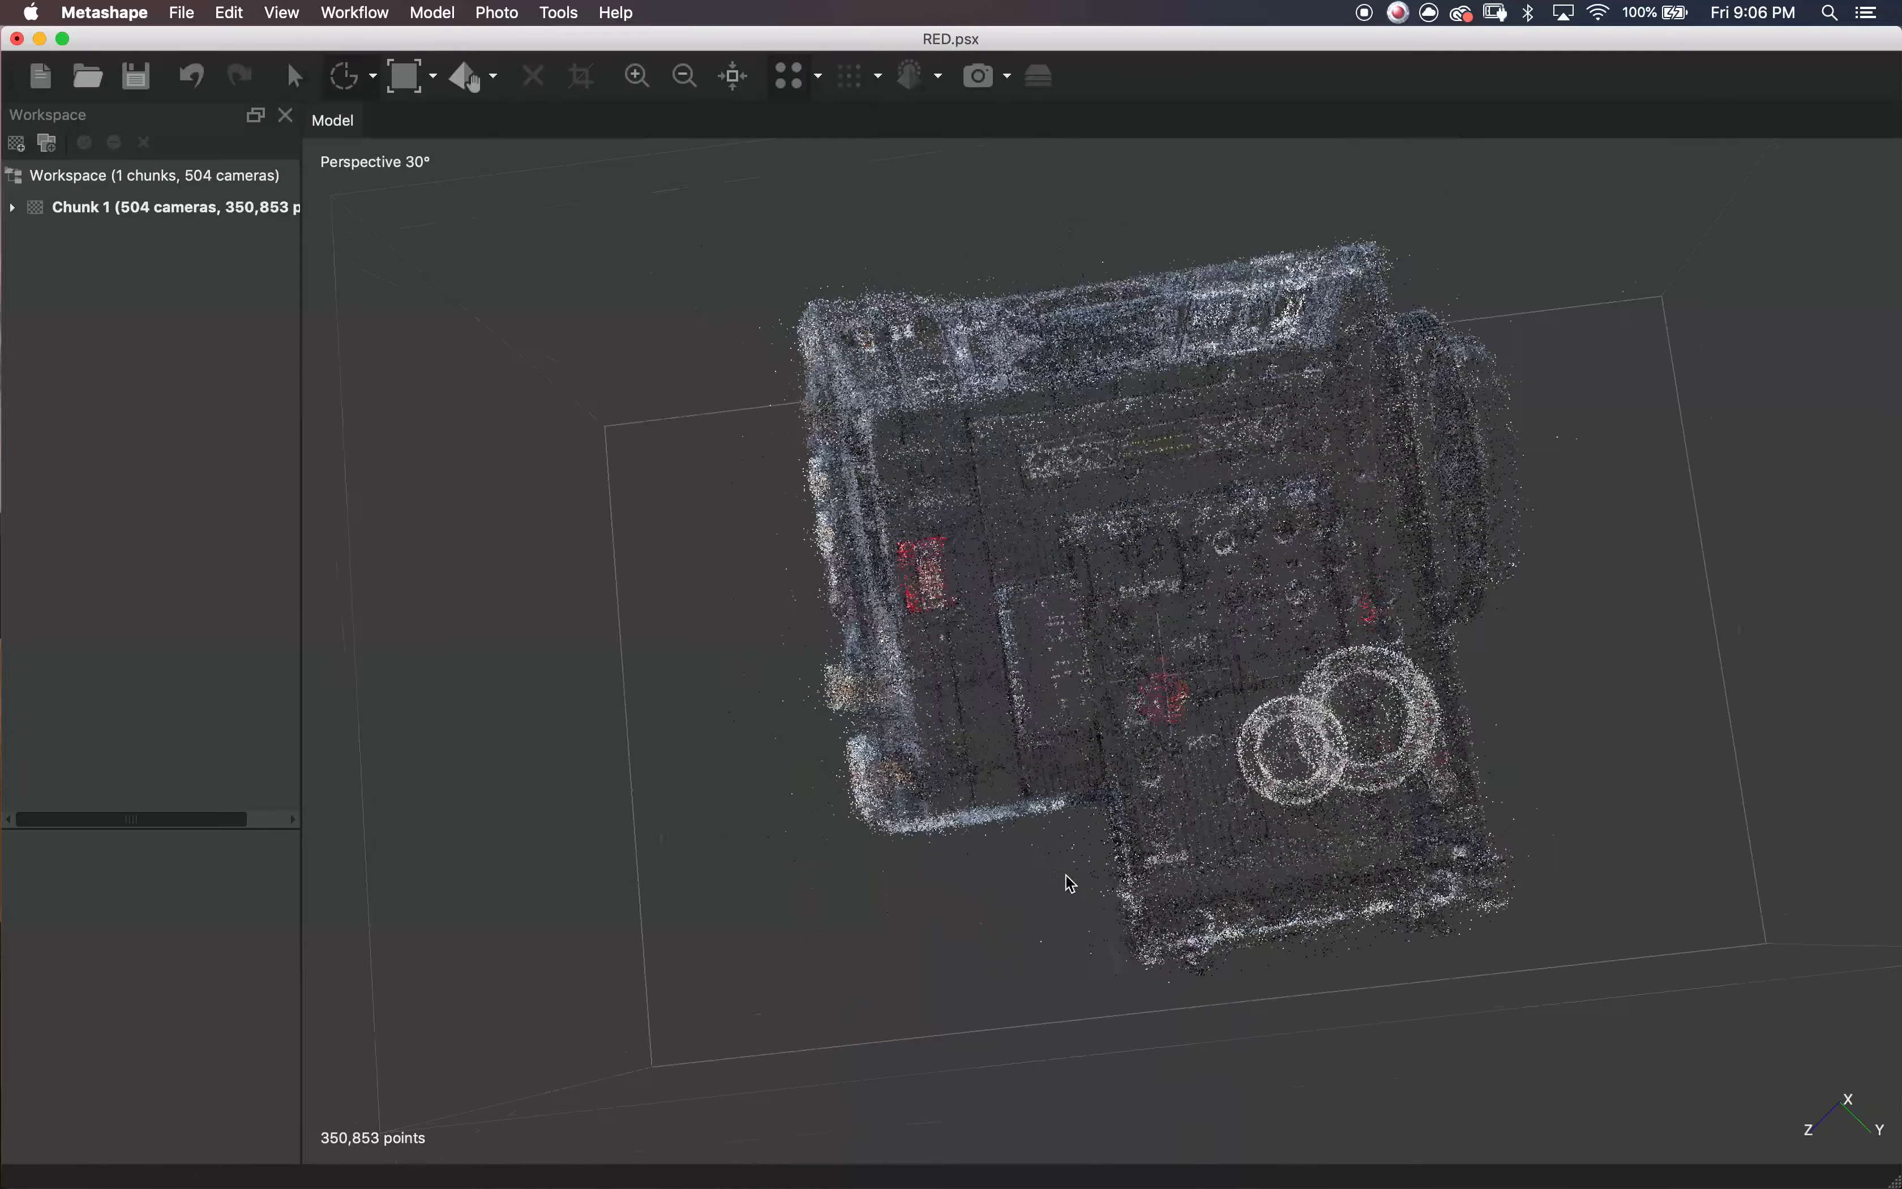
{"action": "key", "text": "Delete"}
- Build a dense cloud for Chunk 1 with High quality, Aggressive depth filtering and calculated point colors
{"action": "key", "text": "0"}
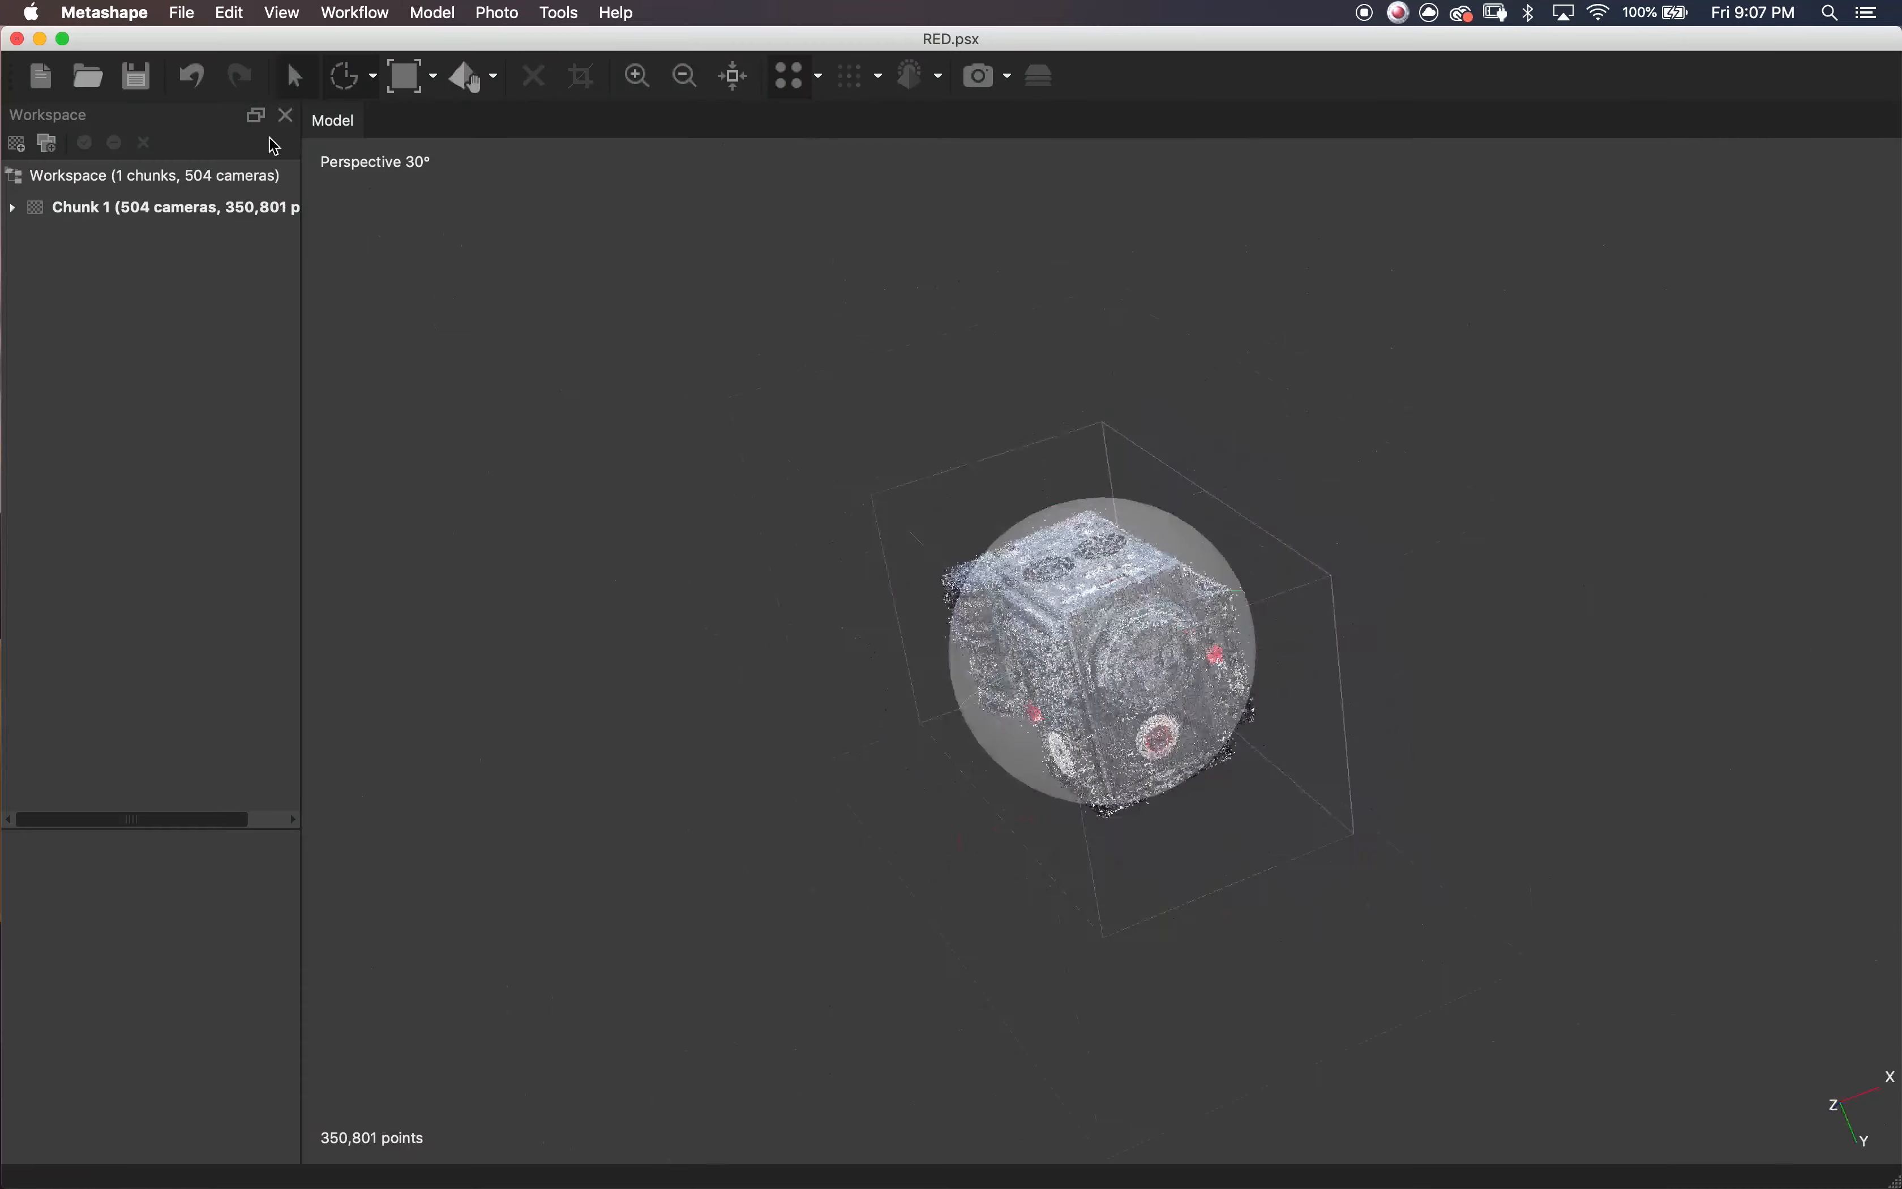
{"action": "left_click", "coordinate": [180, 216]}
{"action": "right_click", "coordinate": [225, 210]}
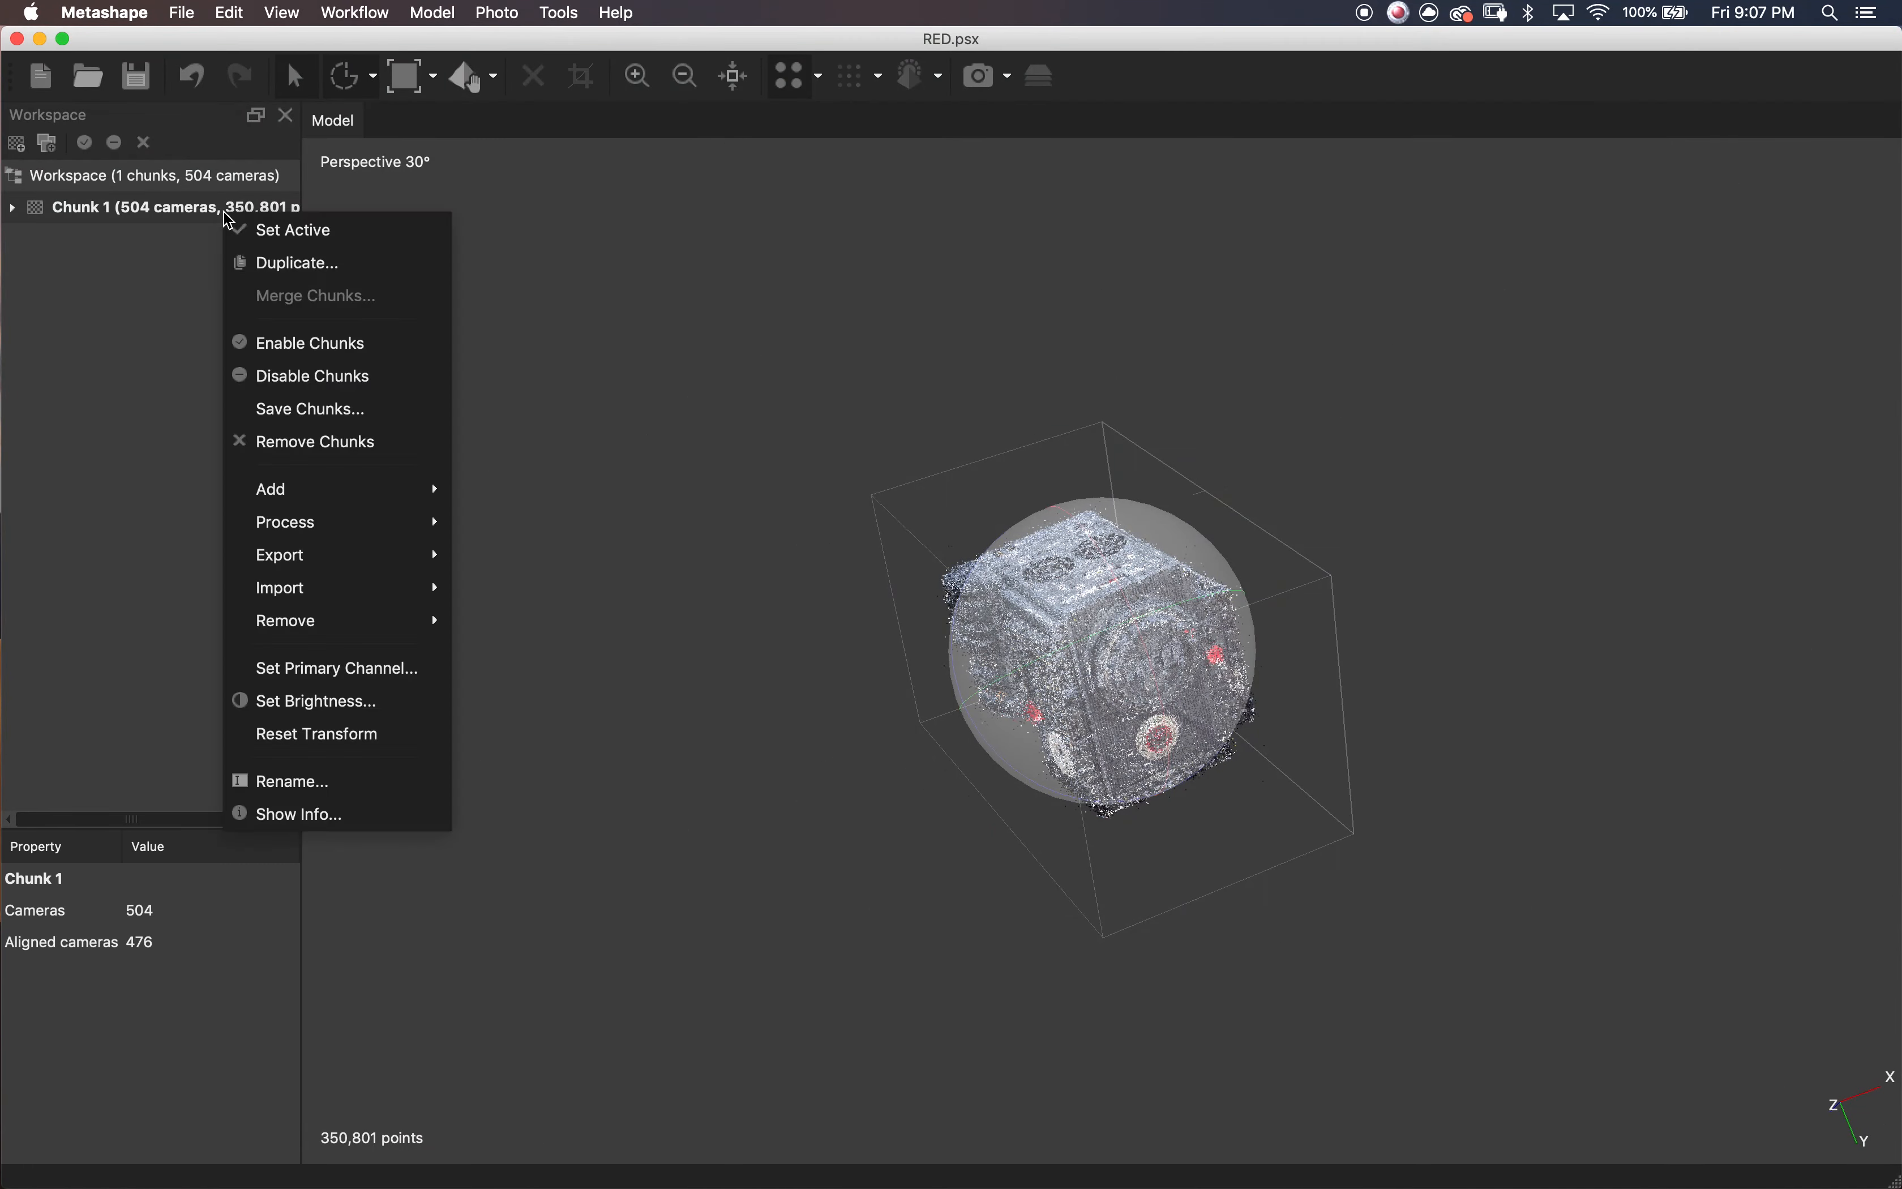
{"action": "mouse_move", "coordinate": [356, 524]}
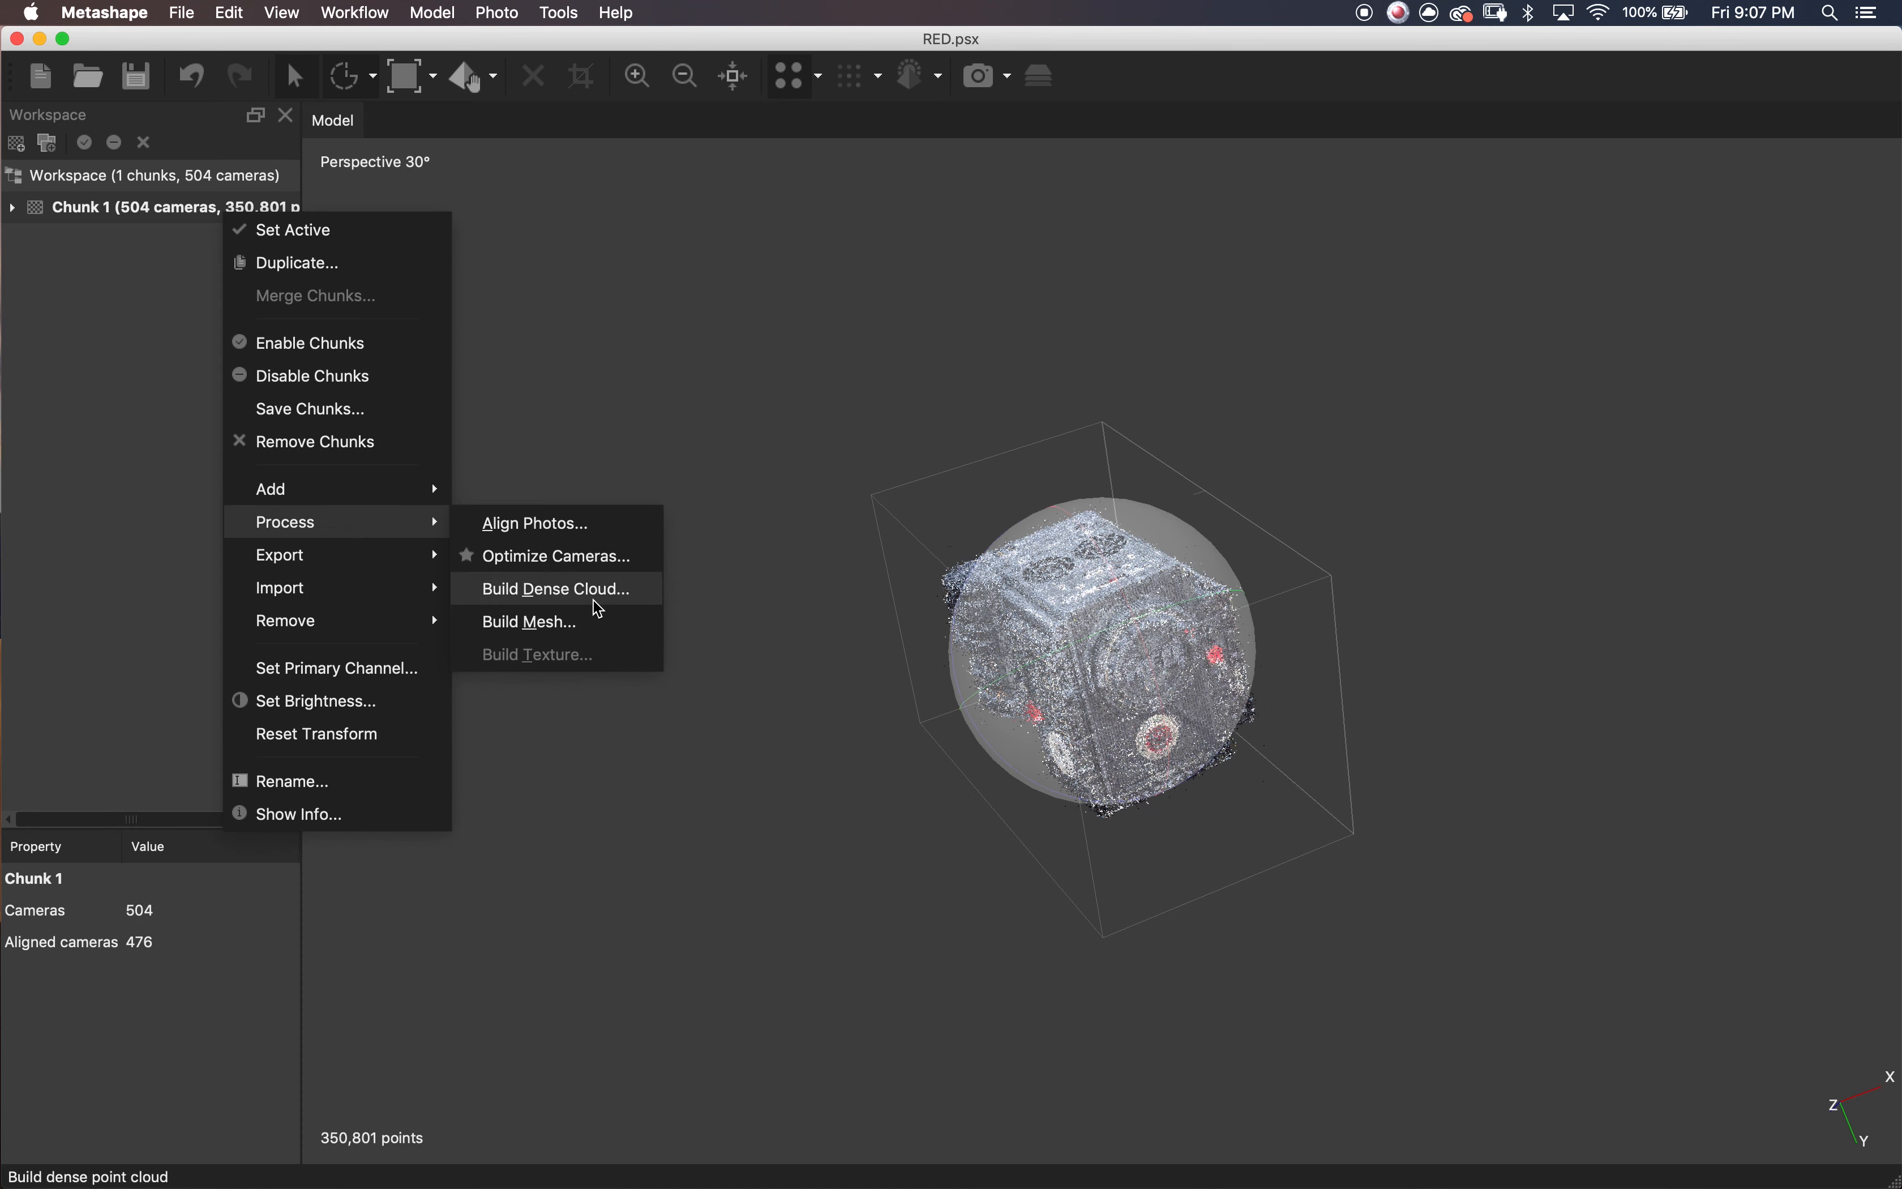
{"action": "left_click", "coordinate": [617, 601]}
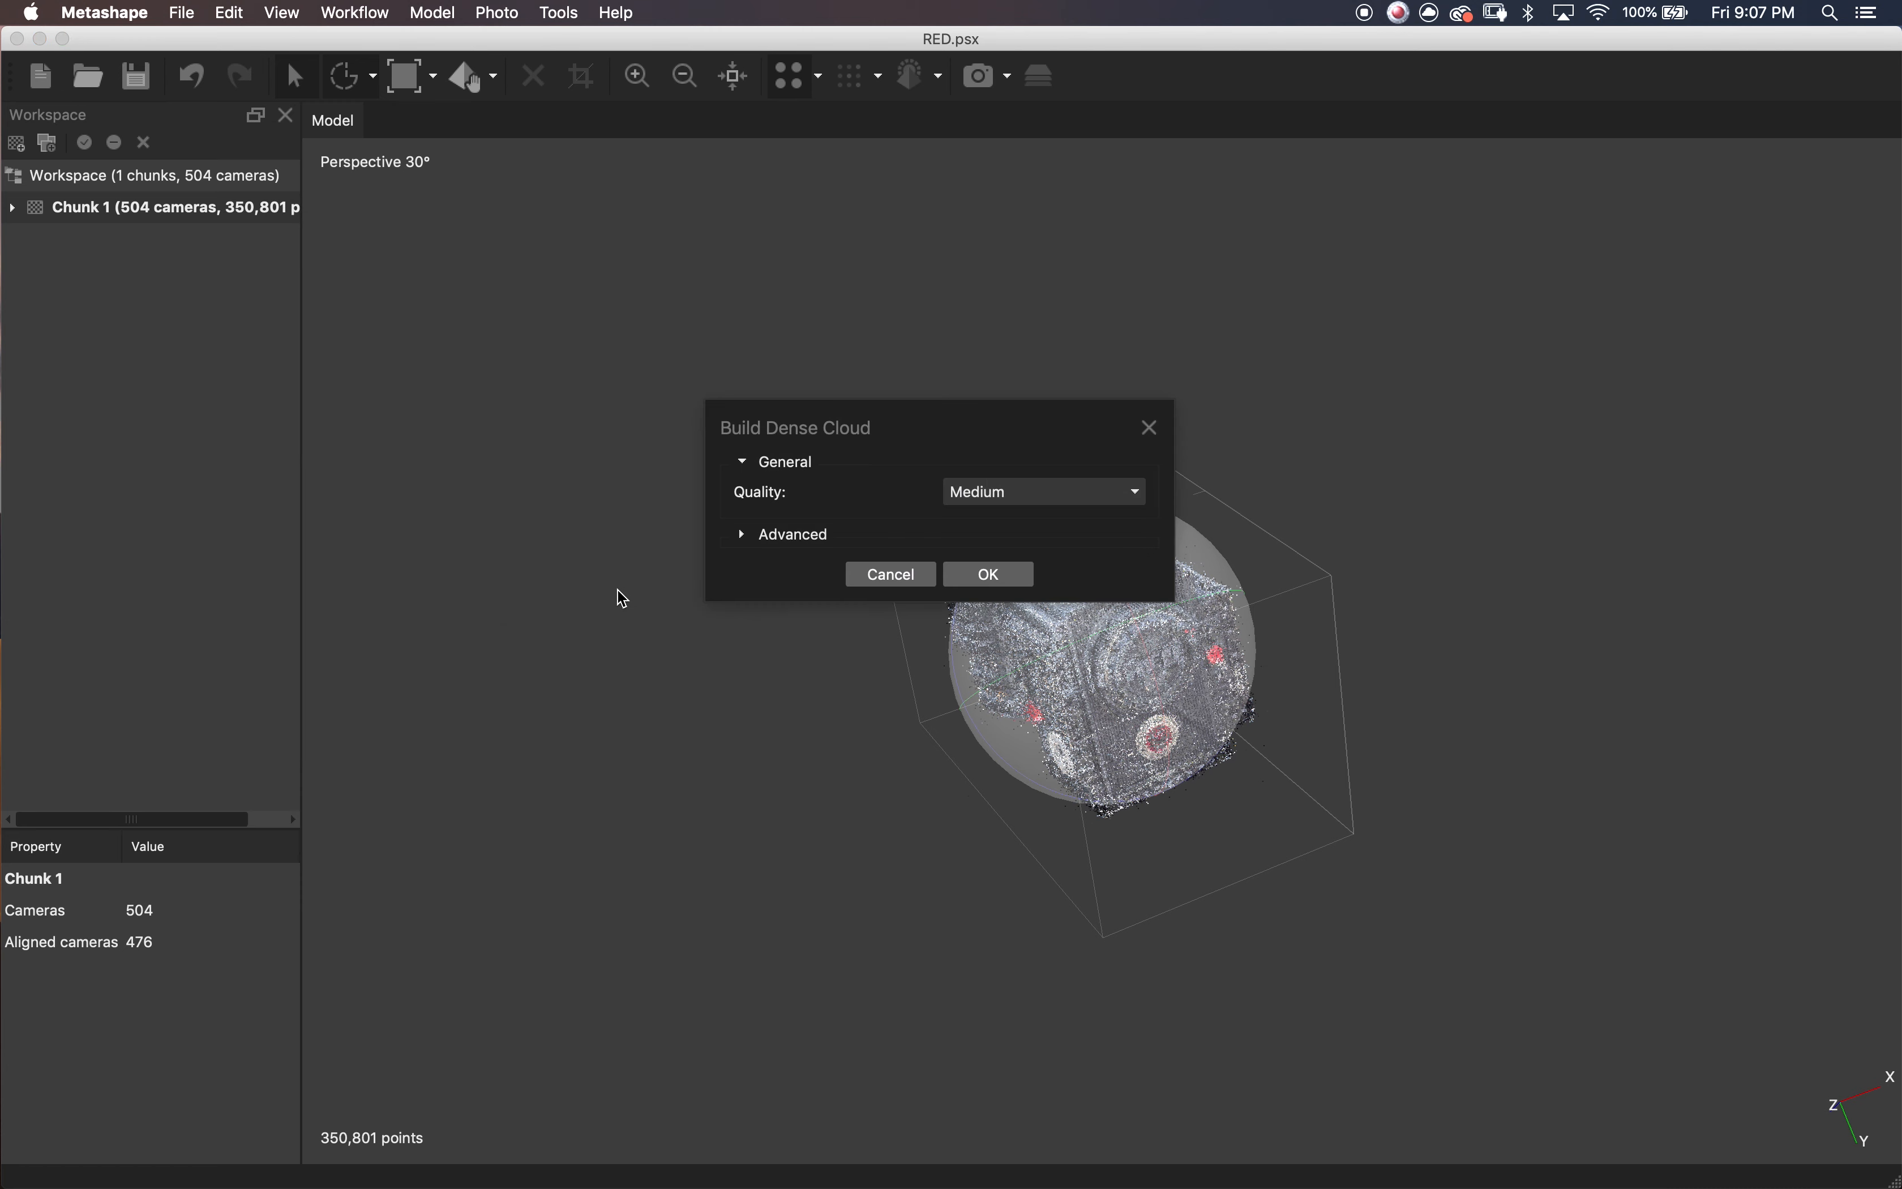
{"action": "left_click", "coordinate": [1058, 493]}
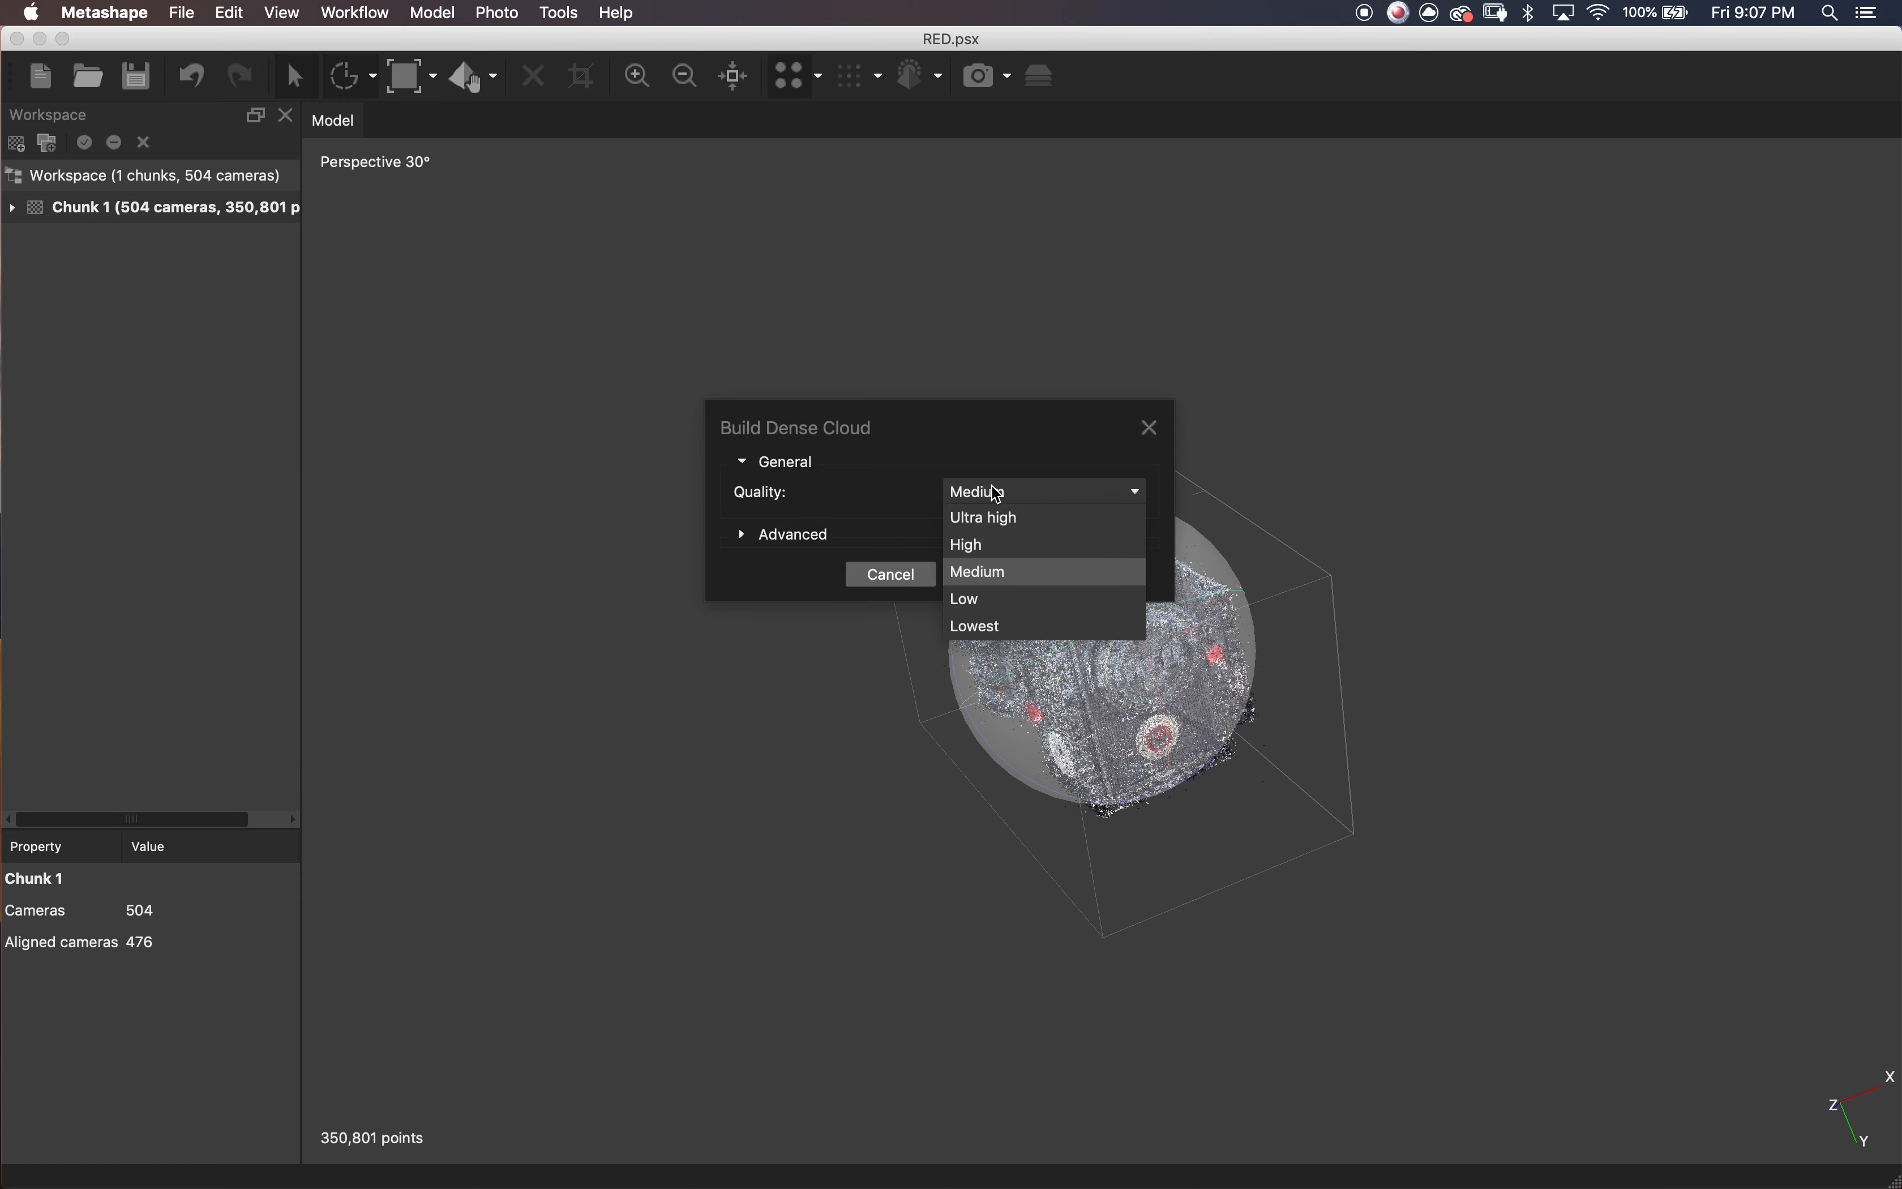
{"action": "left_click", "coordinate": [1050, 550]}
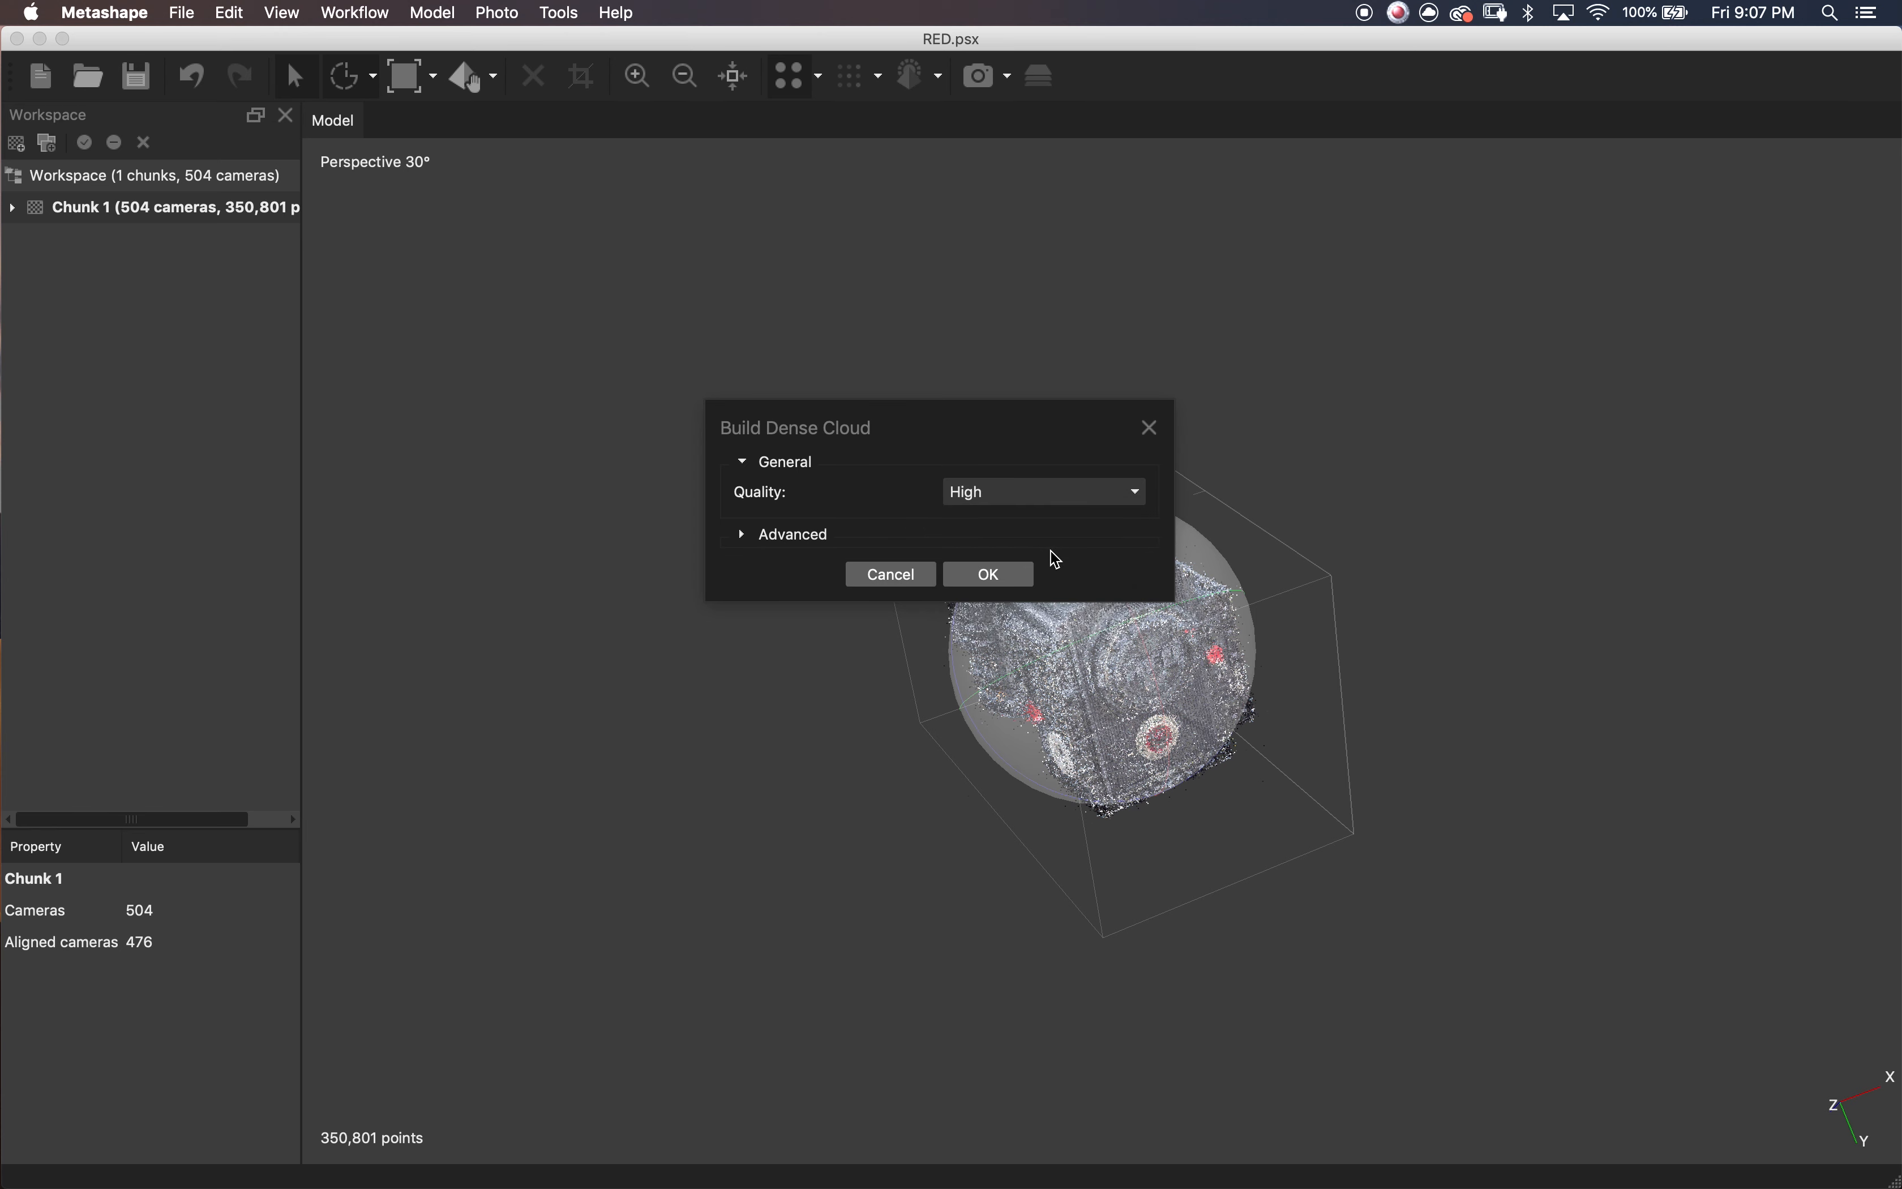
{"action": "left_click", "coordinate": [794, 541]}
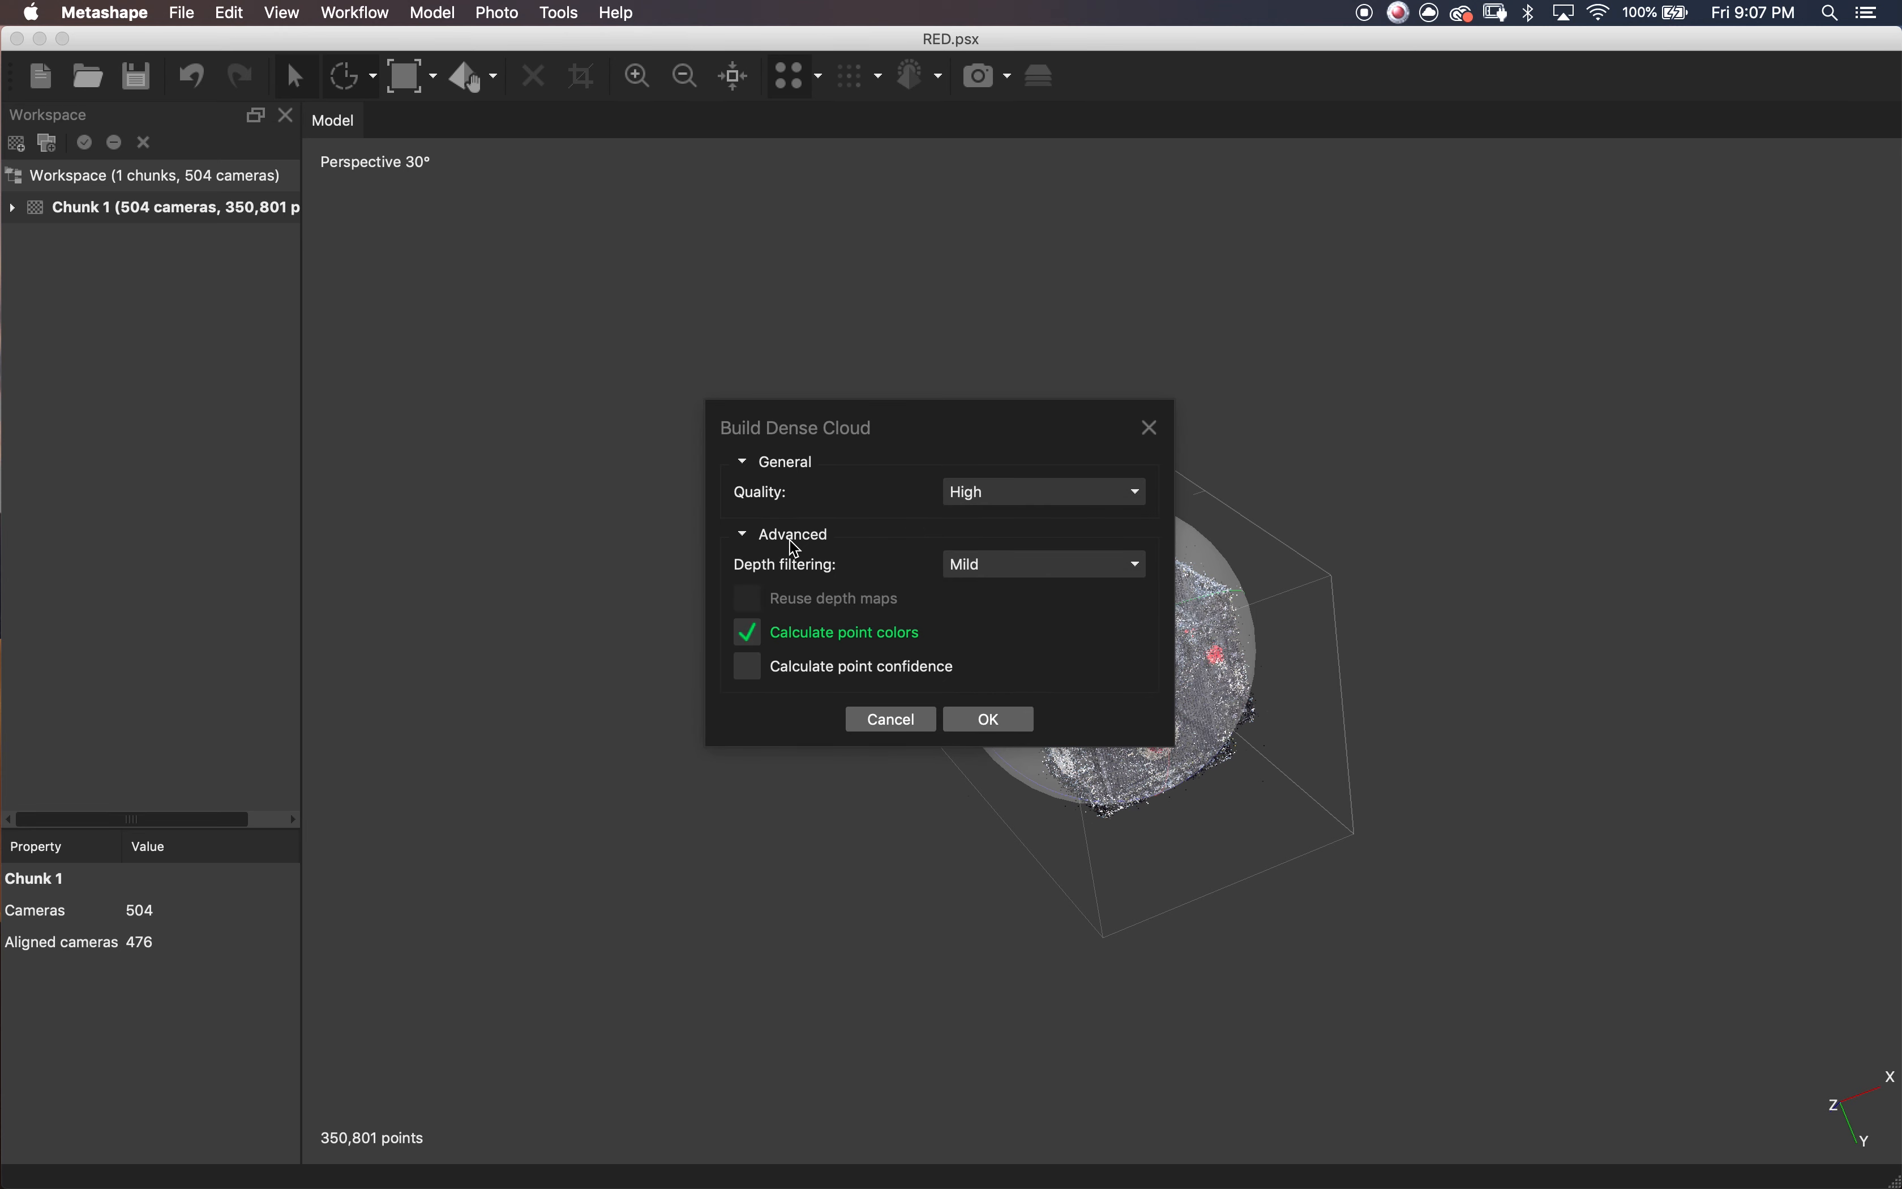
{"action": "left_click", "coordinate": [1081, 568]}
{"action": "left_click", "coordinate": [1003, 681]}
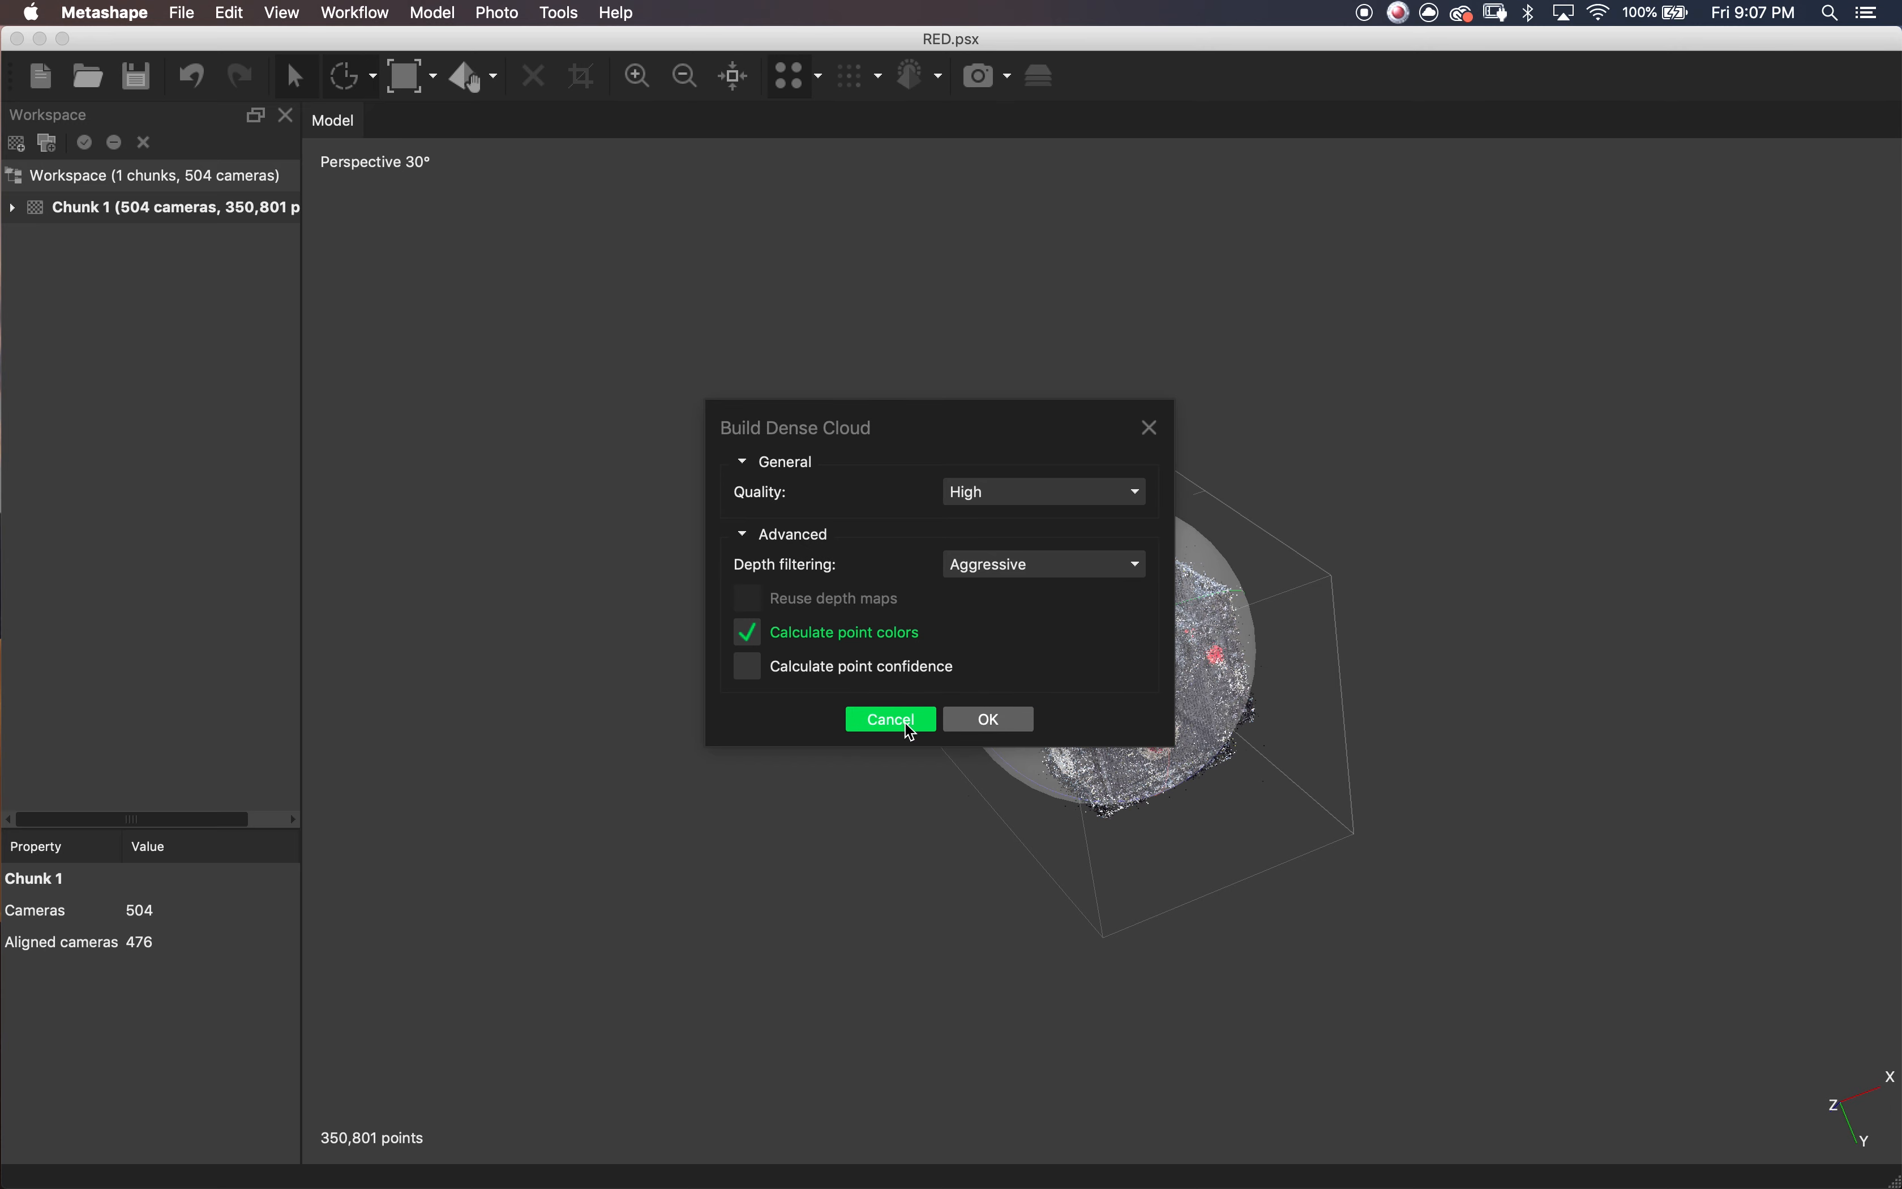
{"action": "left_click", "coordinate": [986, 718]}
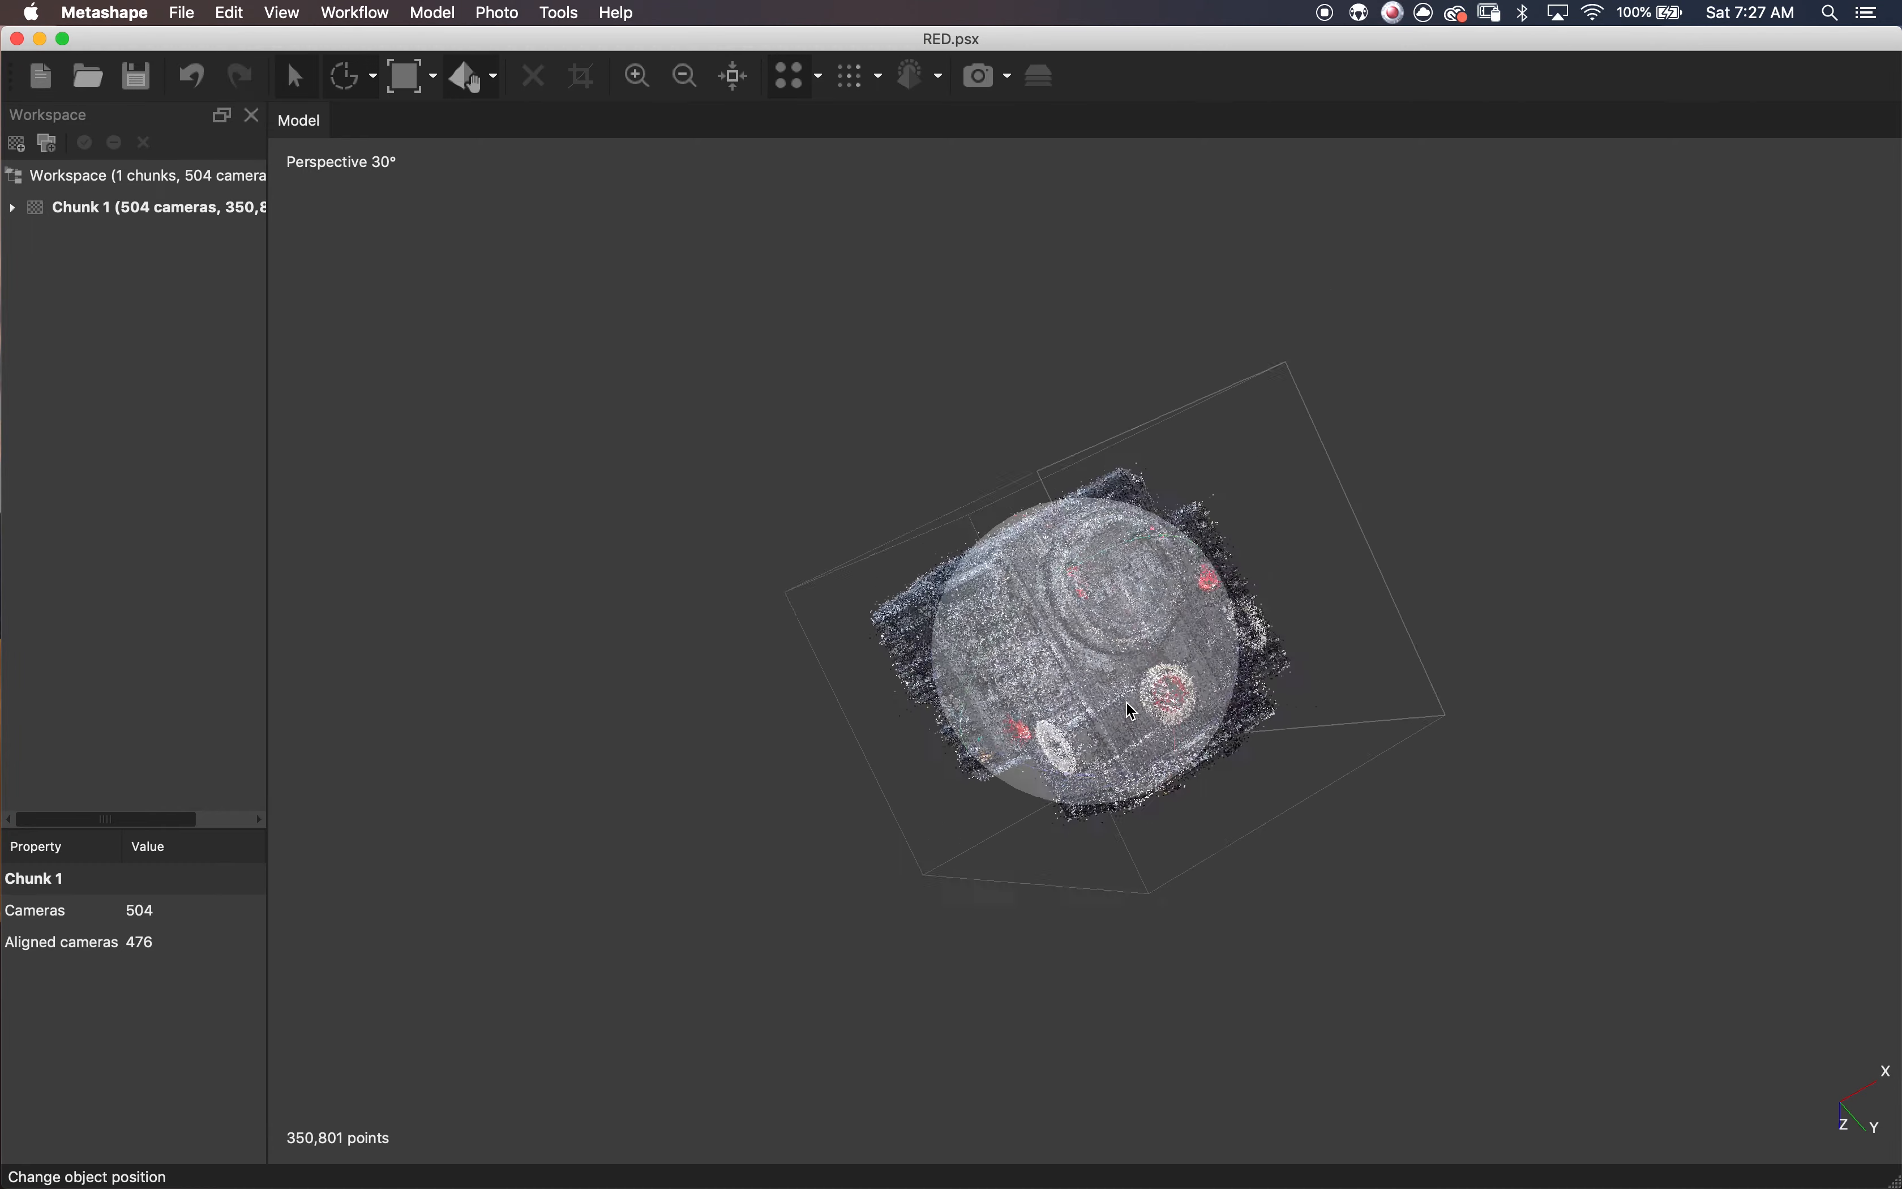
- Display the dense cloud and clear away the stray points around the camera's edges and surfaces with free-form selections
{"action": "left_click_drag", "start_coordinate": [1127, 702], "coordinate": [1021, 550]}
{"action": "left_click", "coordinate": [859, 83]}
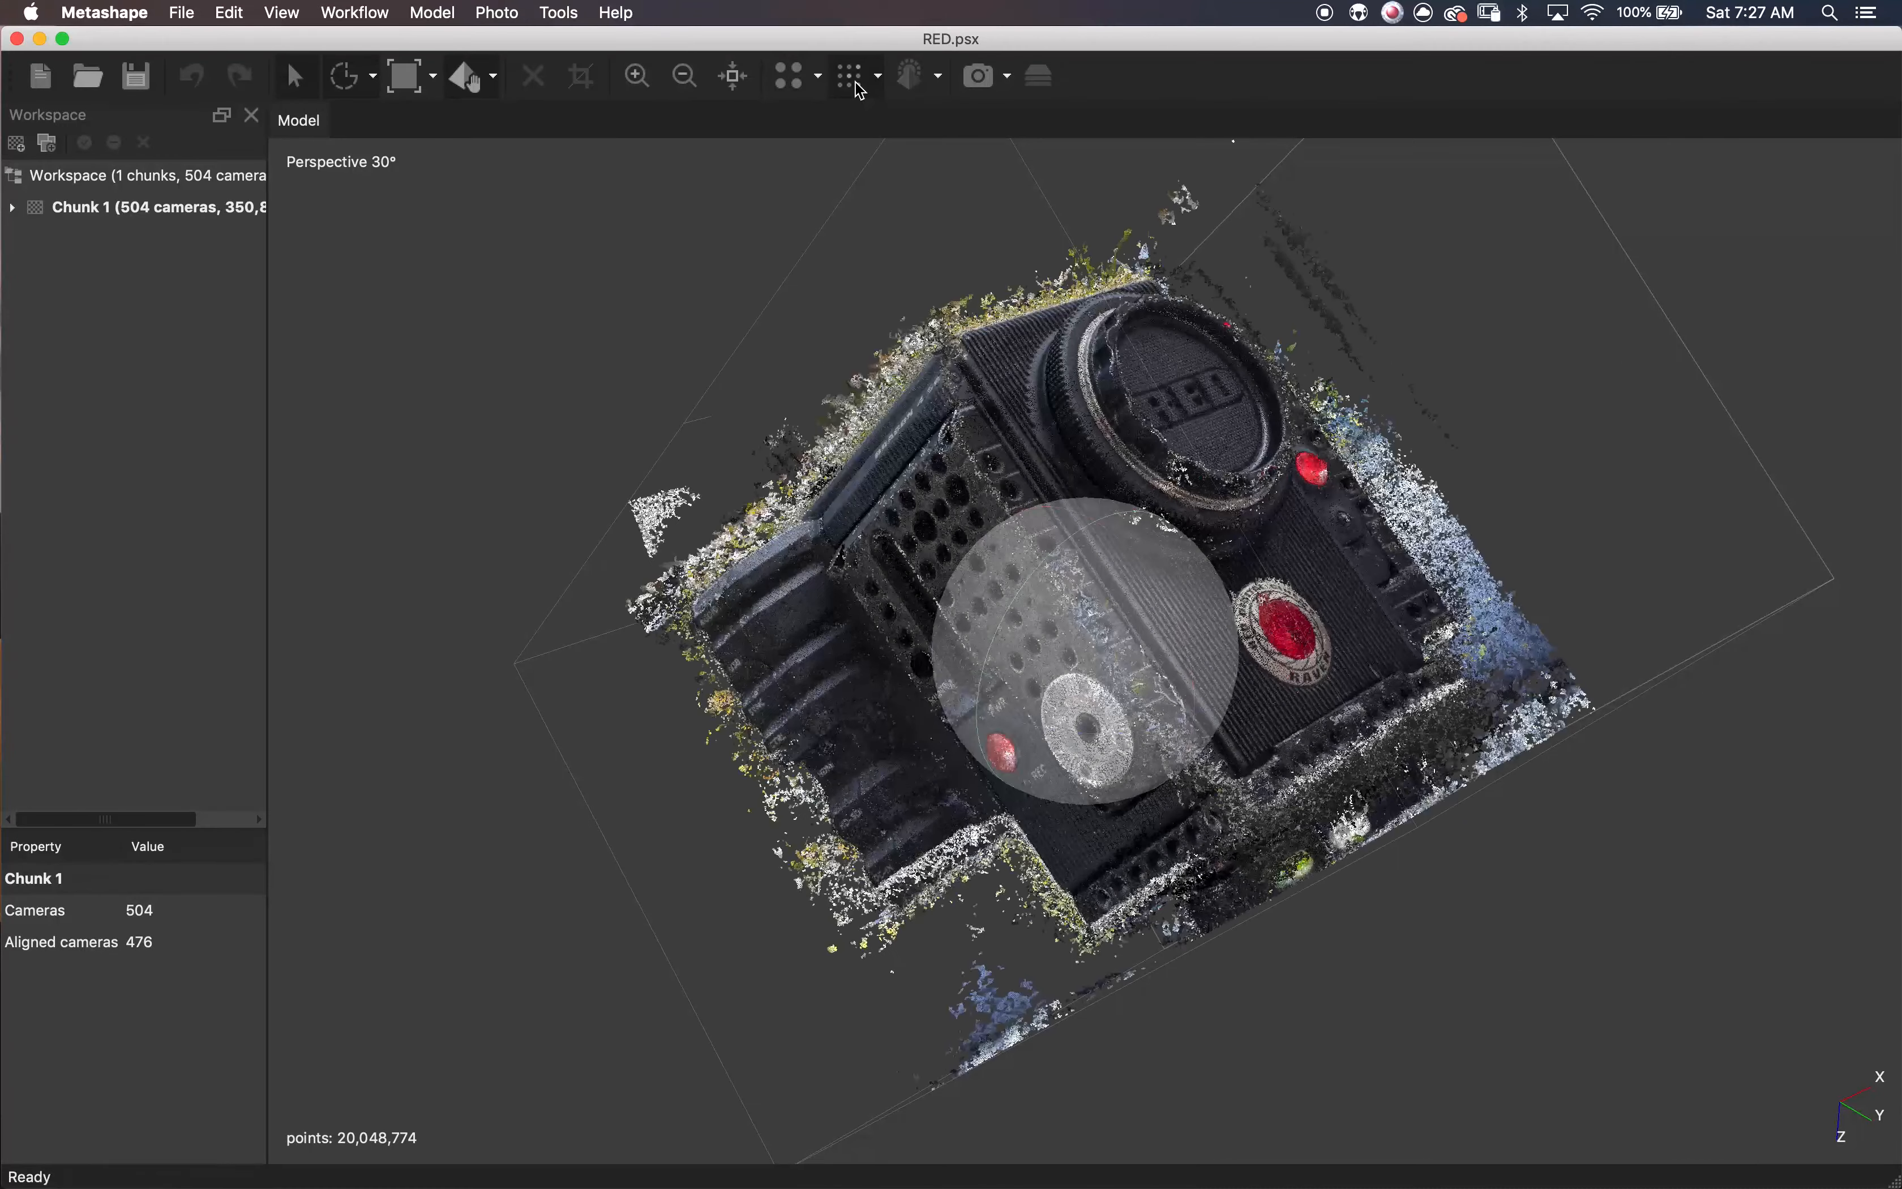
{"action": "left_click_drag", "start_coordinate": [1193, 617], "coordinate": [1113, 655]}
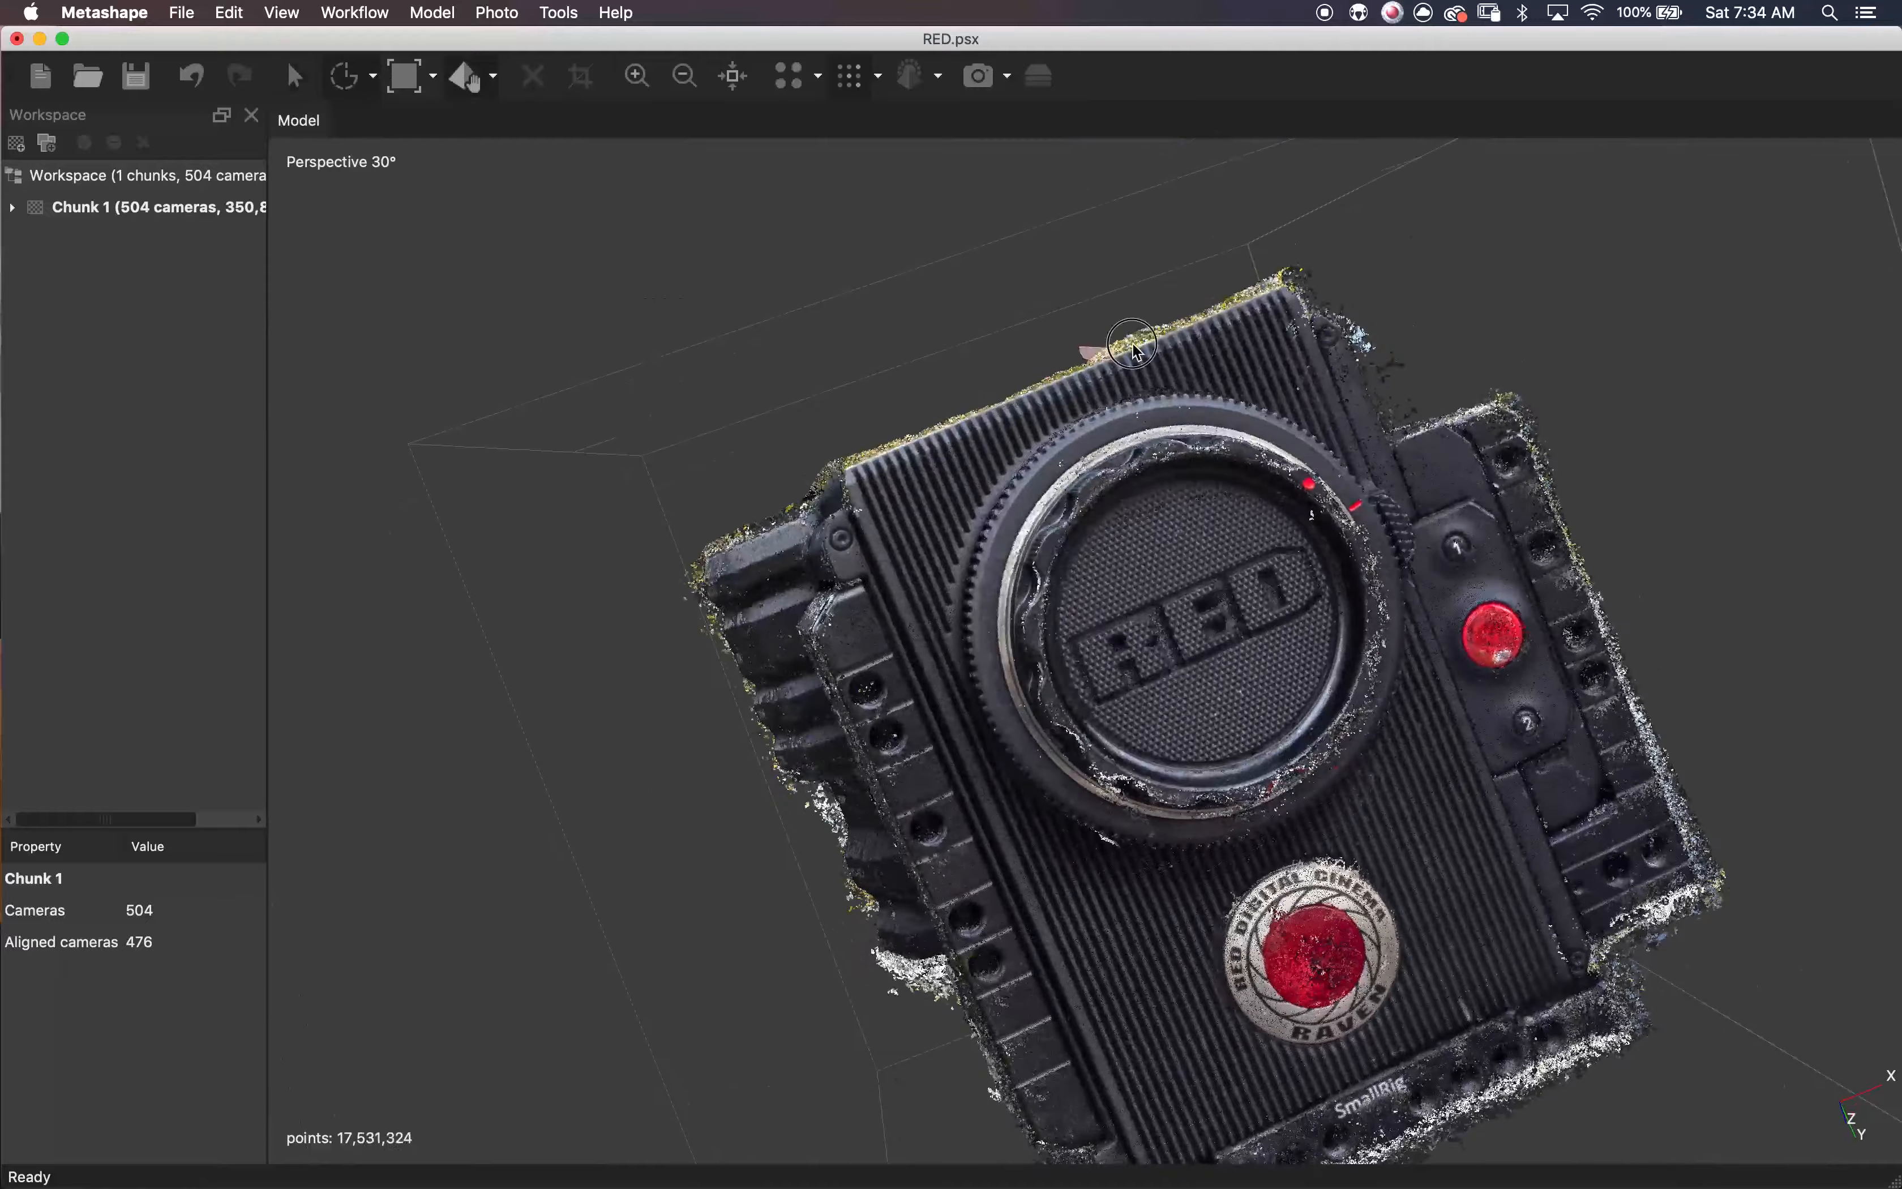
{"action": "left_click_drag", "start_coordinate": [864, 707], "coordinate": [691, 766]}
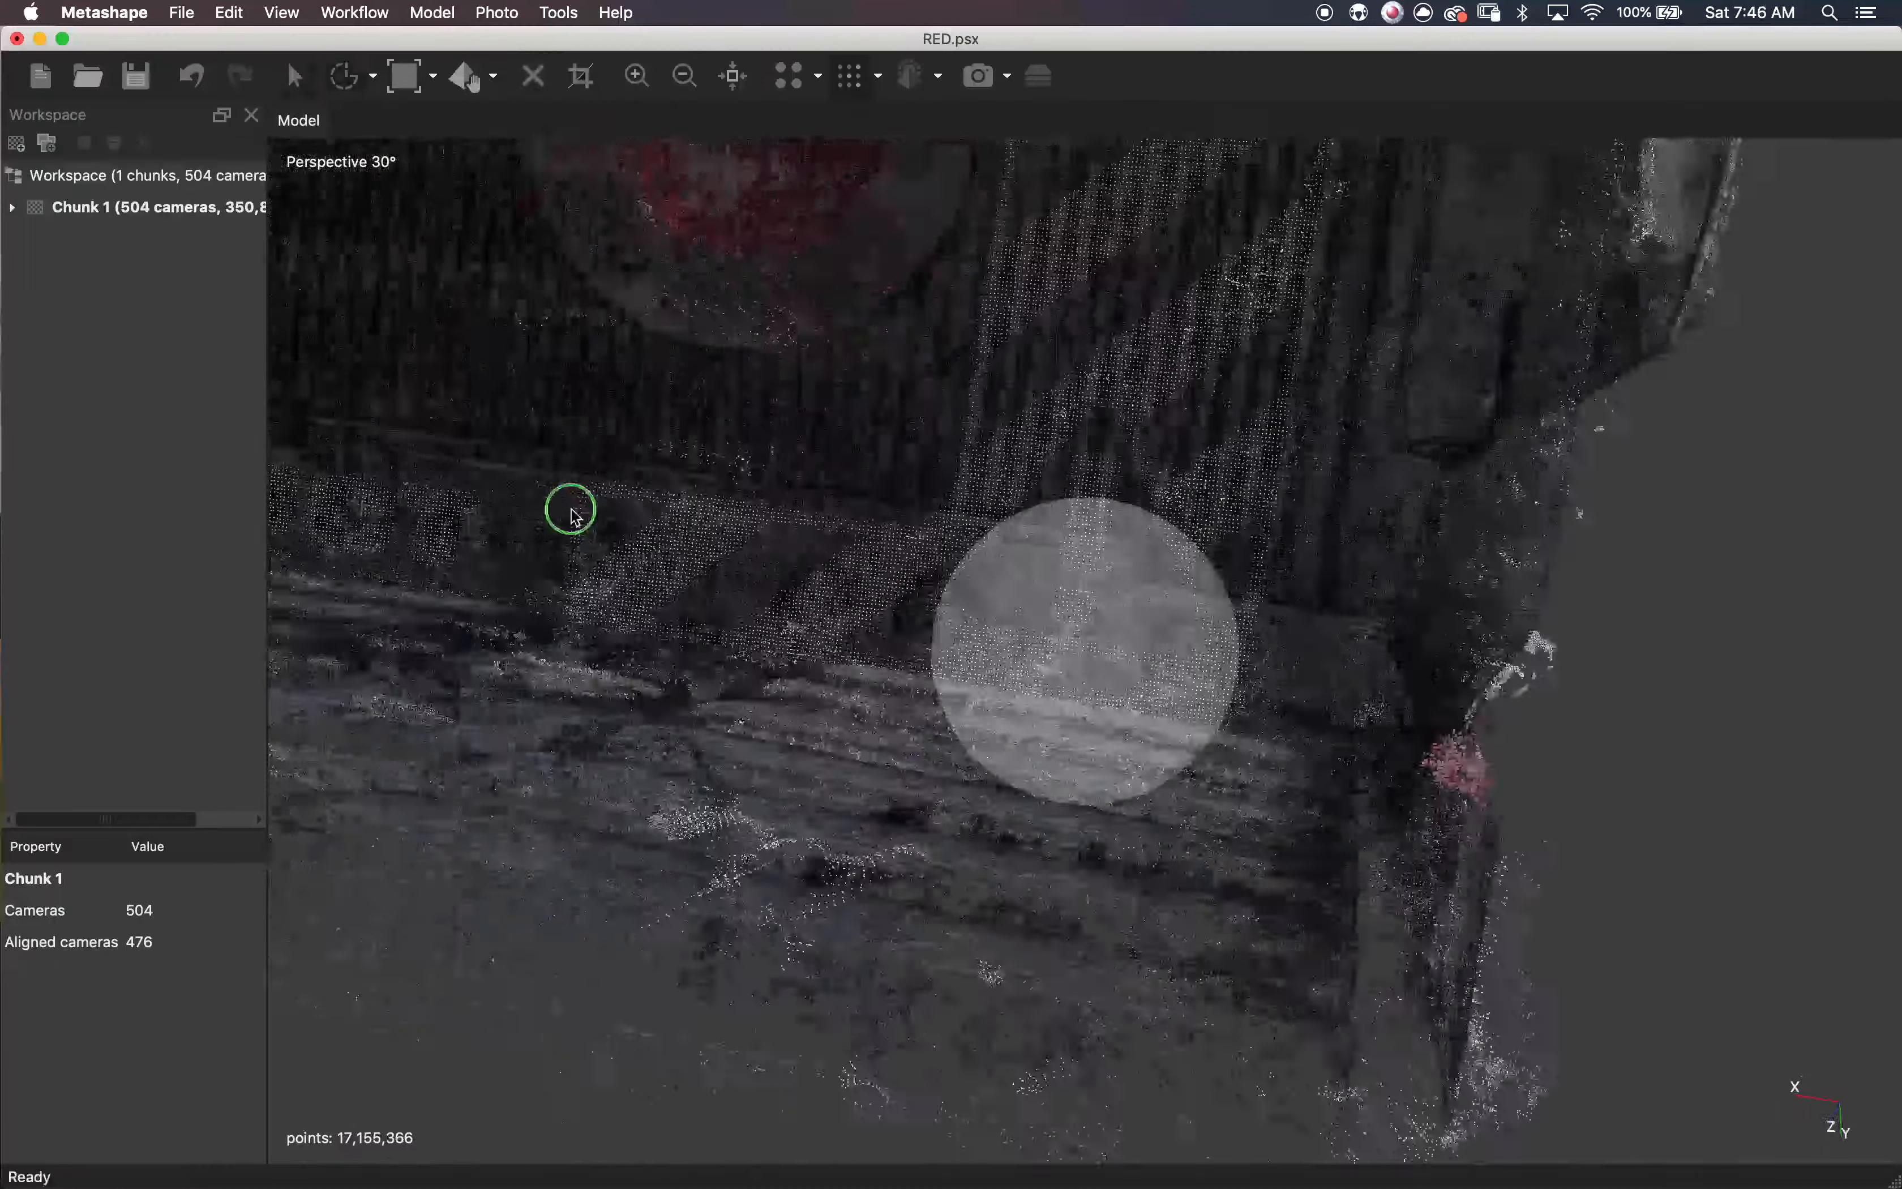
{"action": "left_click_drag", "start_coordinate": [573, 509], "coordinate": [1063, 740]}
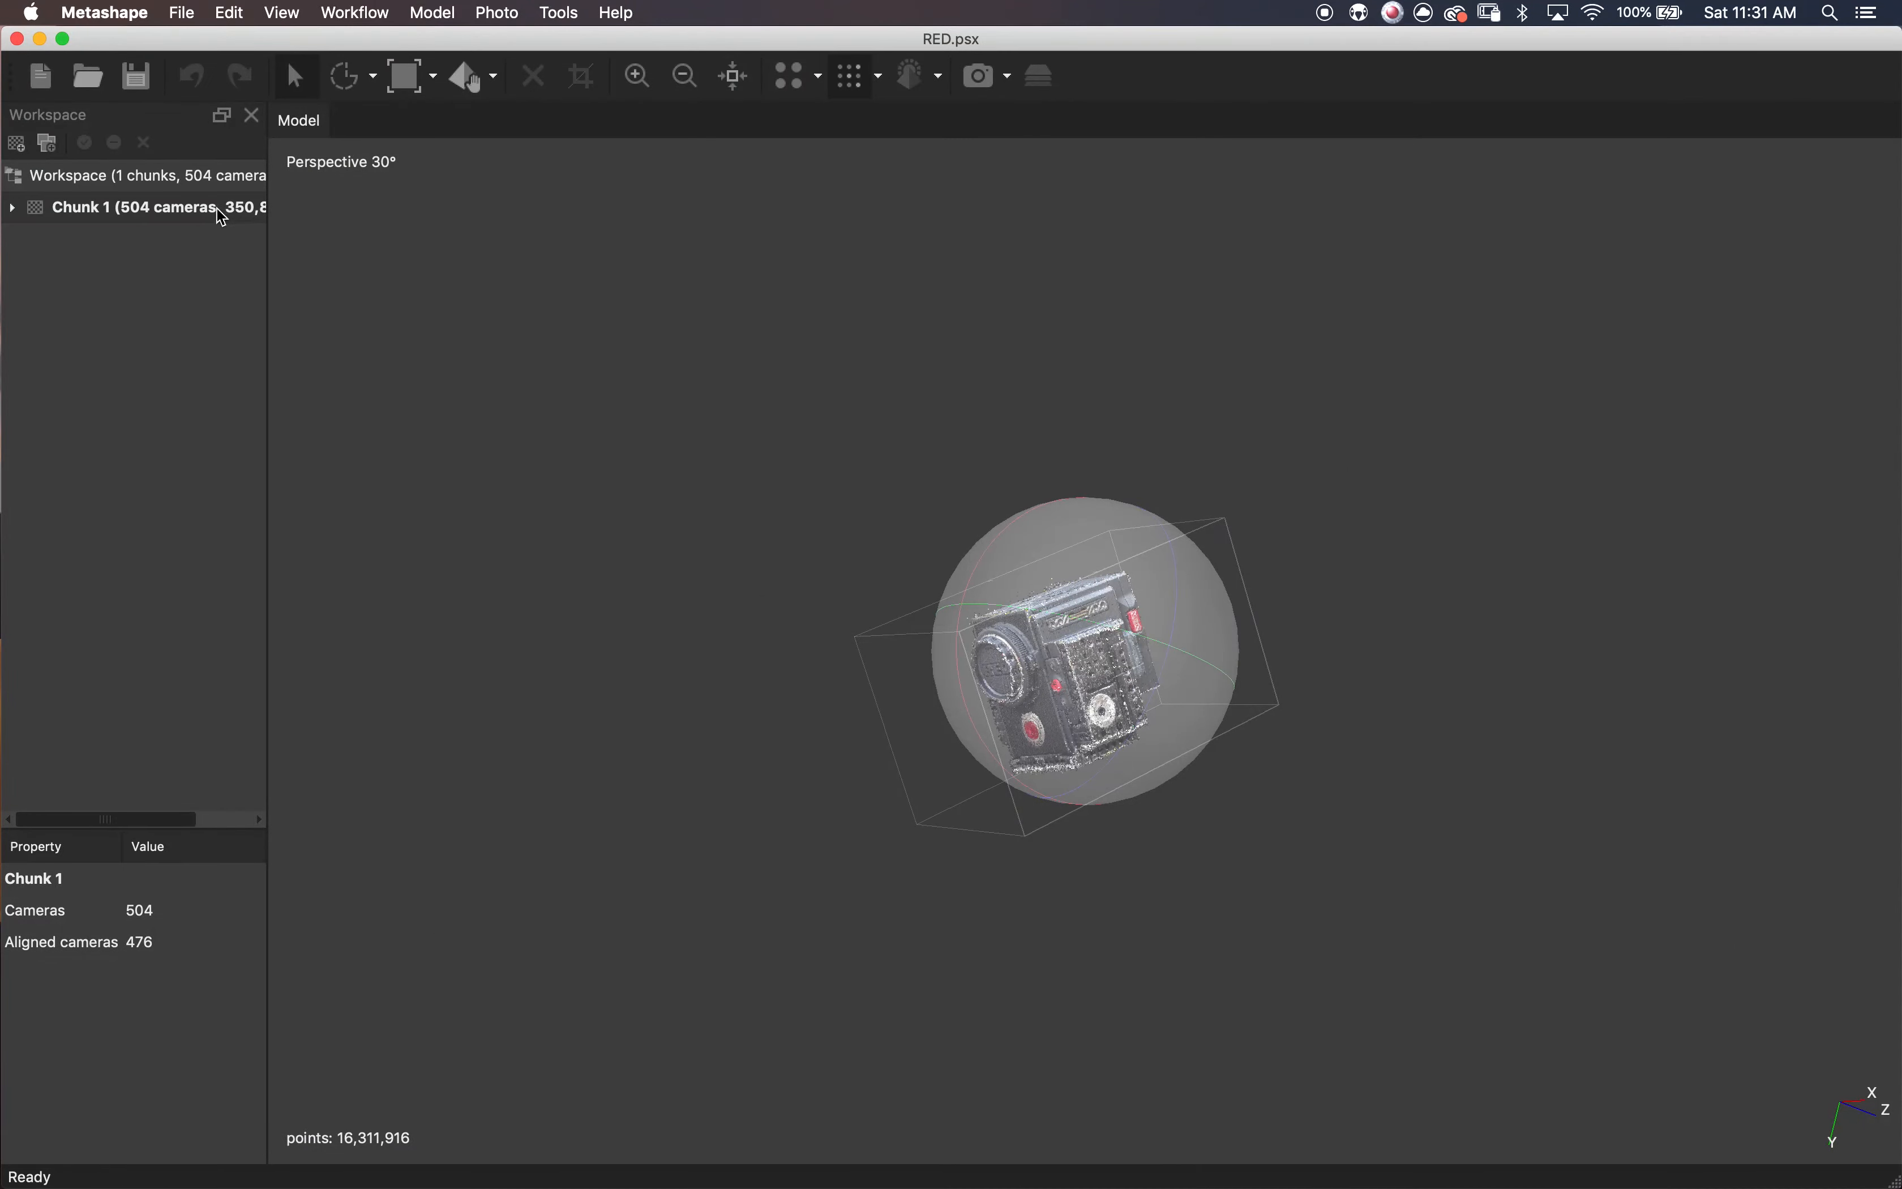
- Build a mesh for Chunk 1 from the dense cloud with Arbitrary (3D) surface, Medium face count, interpolation enabled and calculated vertex colors
{"action": "right_click_drag", "start_coordinate": [220, 210], "coordinate": [517, 626]}
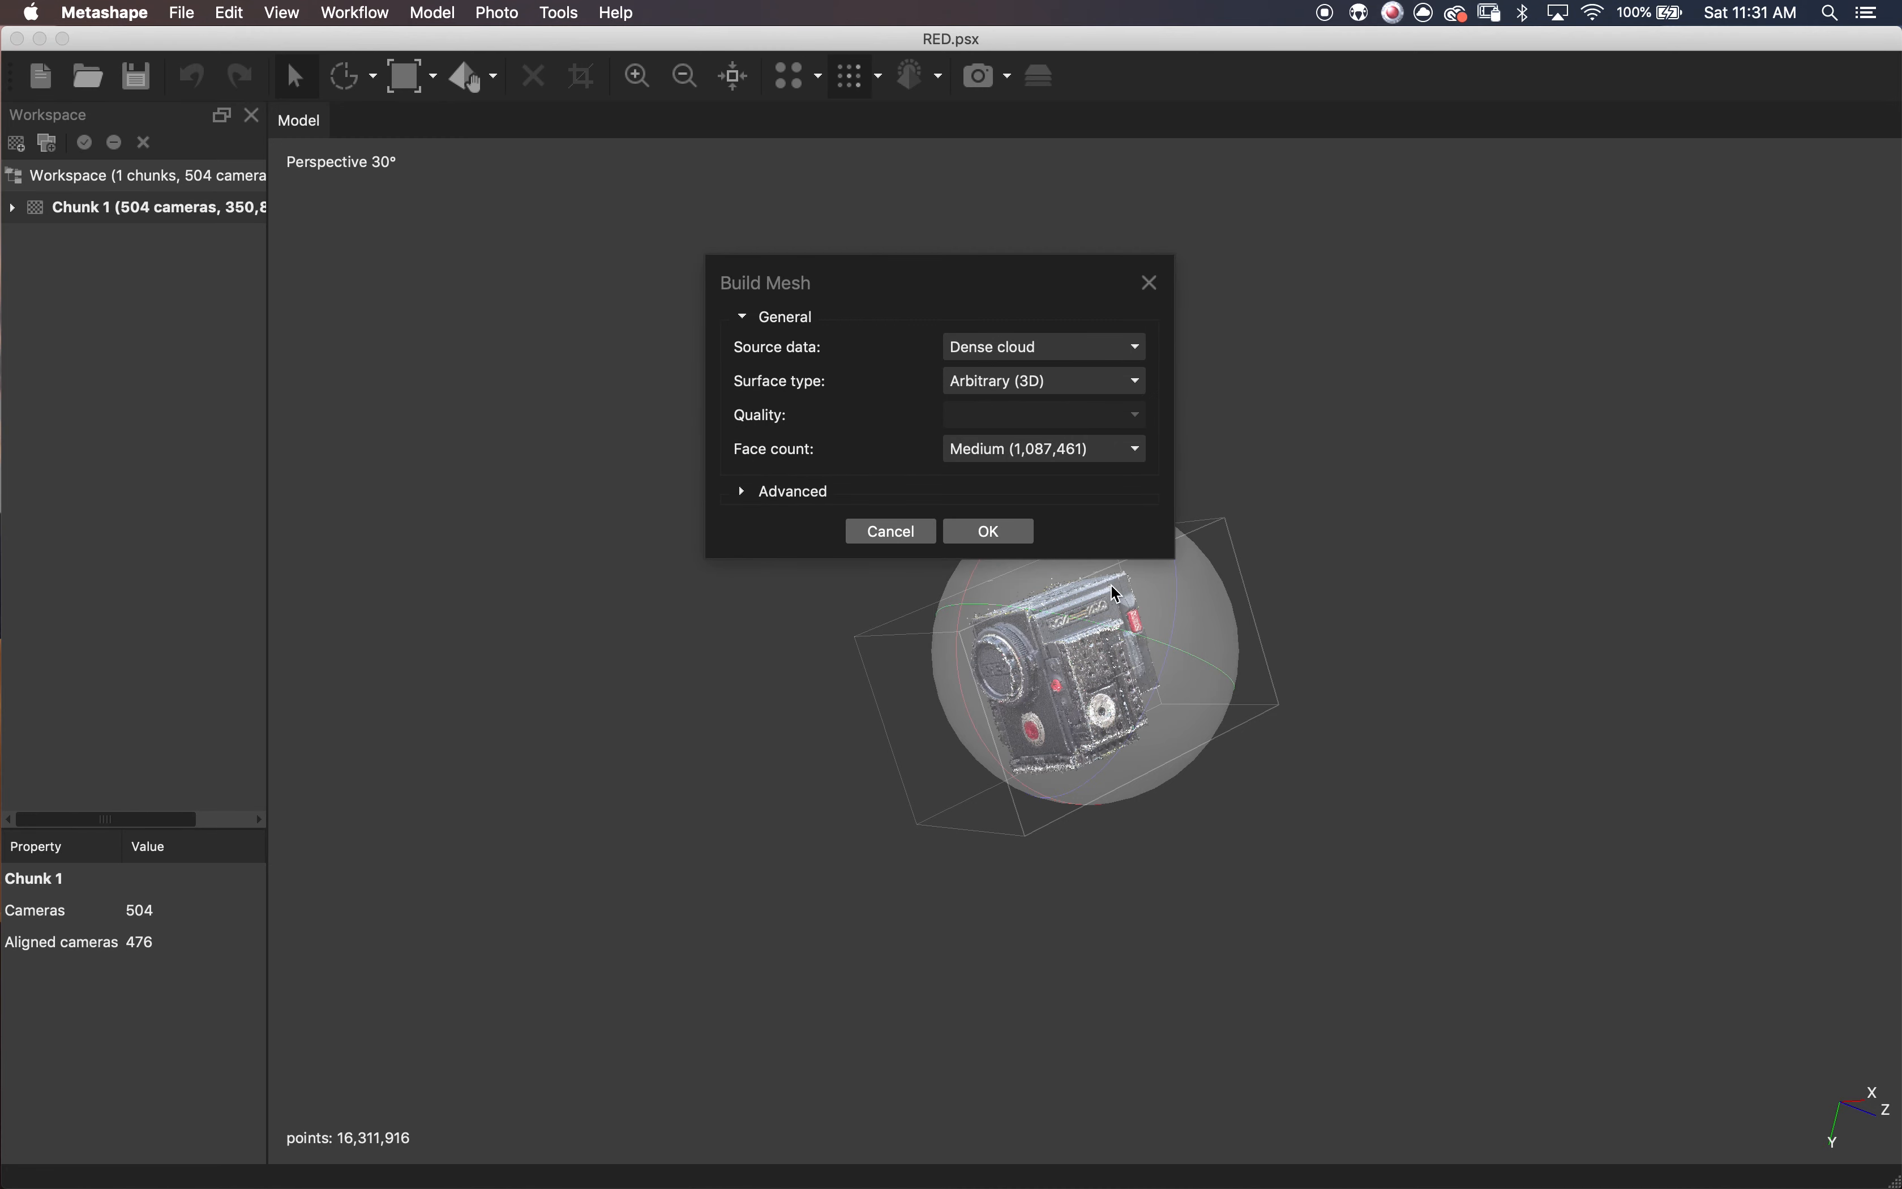
{"action": "left_click", "coordinate": [1097, 453]}
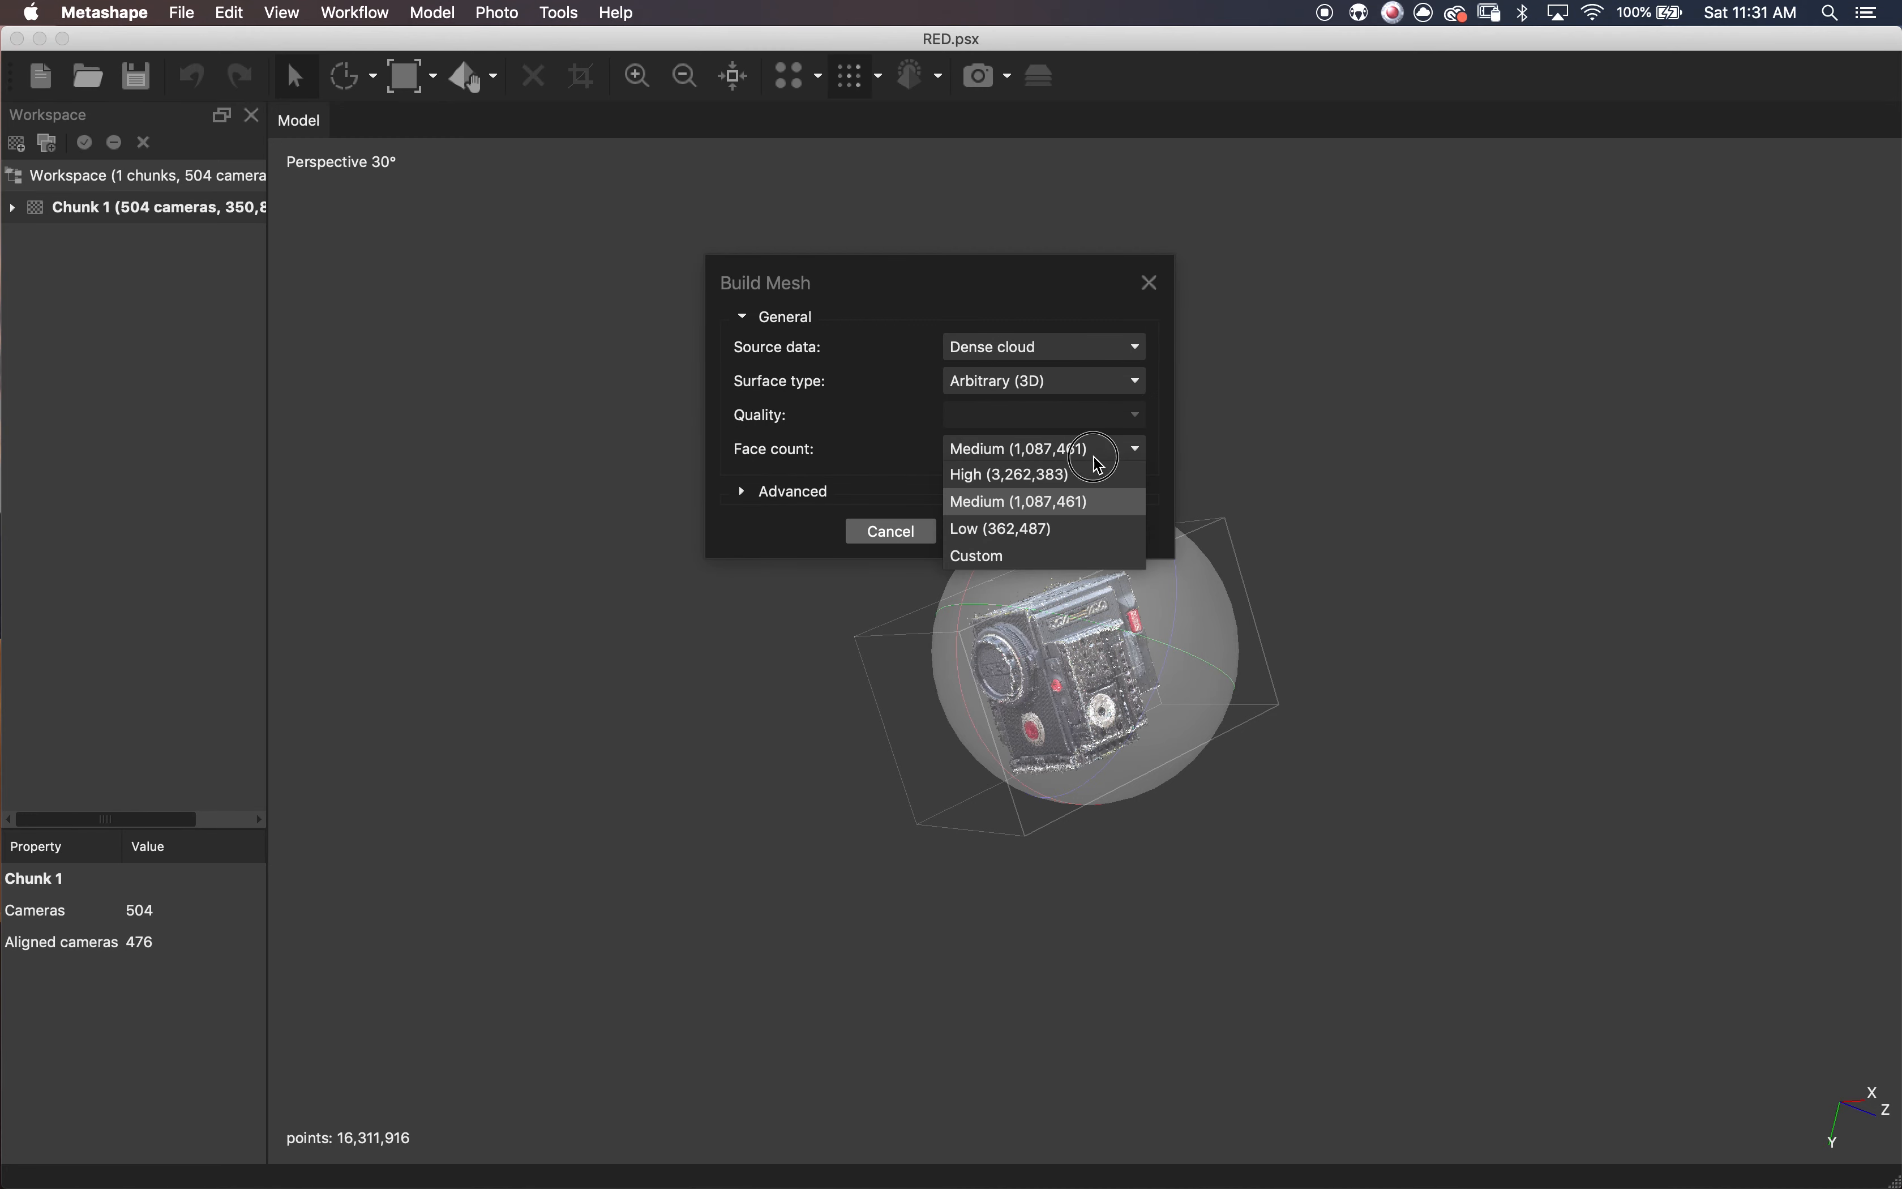
{"action": "left_click", "coordinate": [1080, 503]}
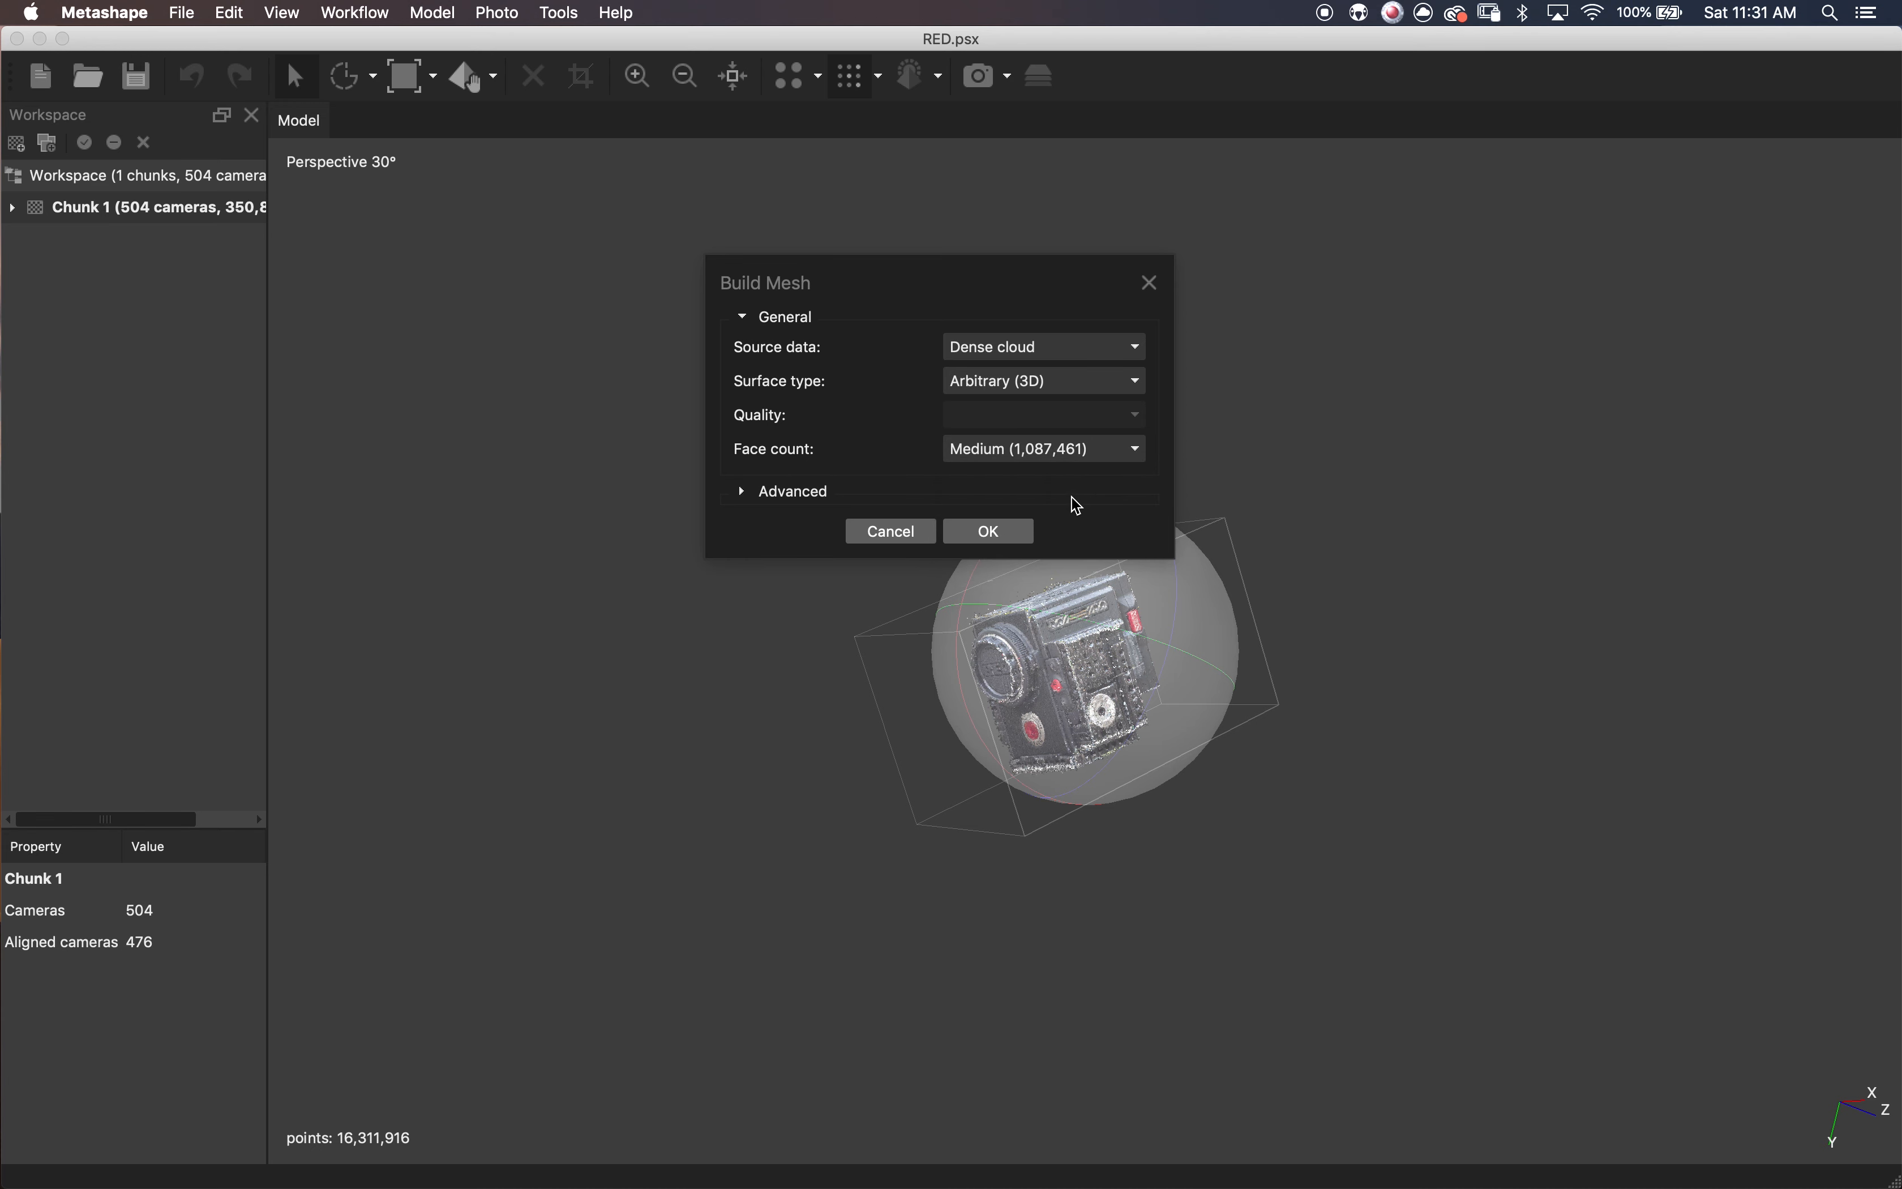
{"action": "left_click", "coordinate": [786, 493]}
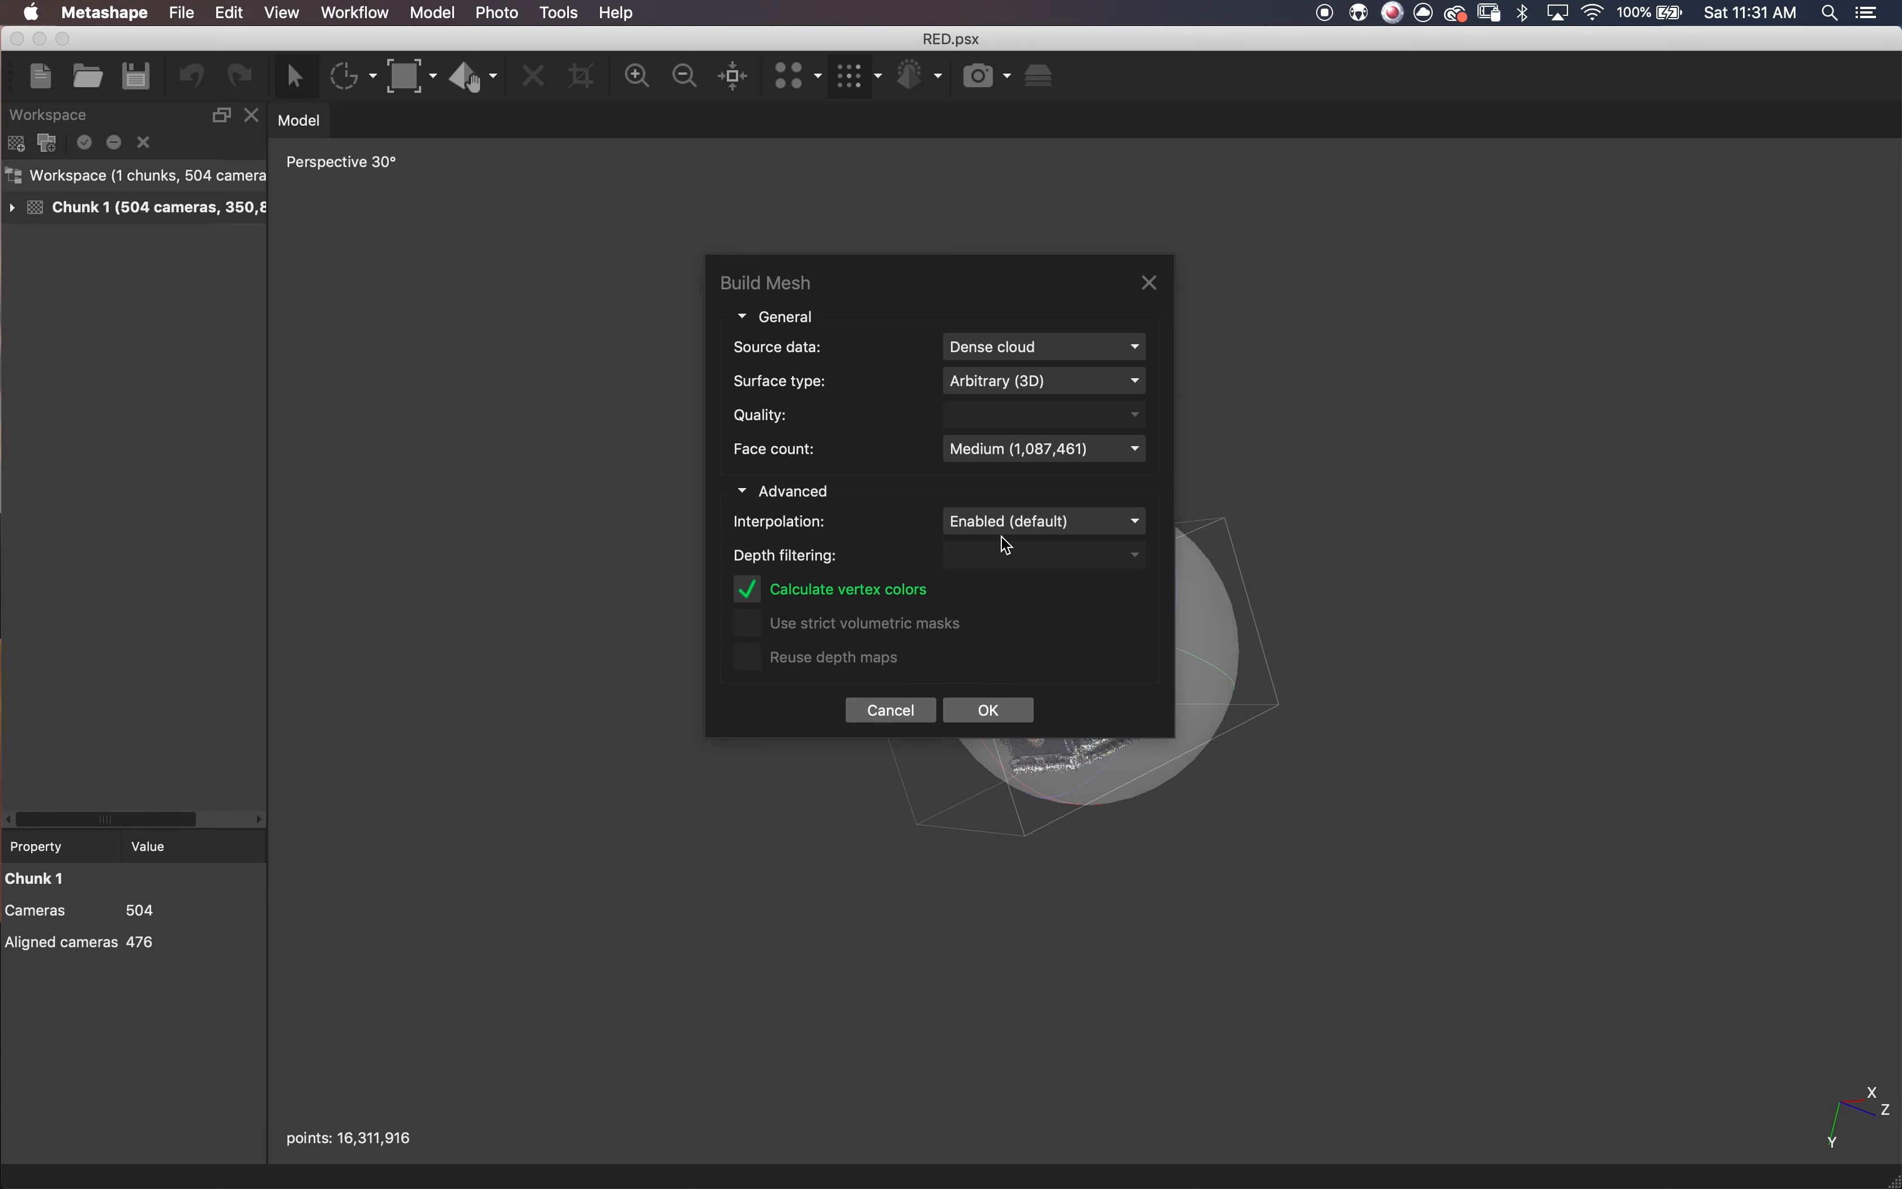
{"action": "left_click", "coordinate": [995, 712]}
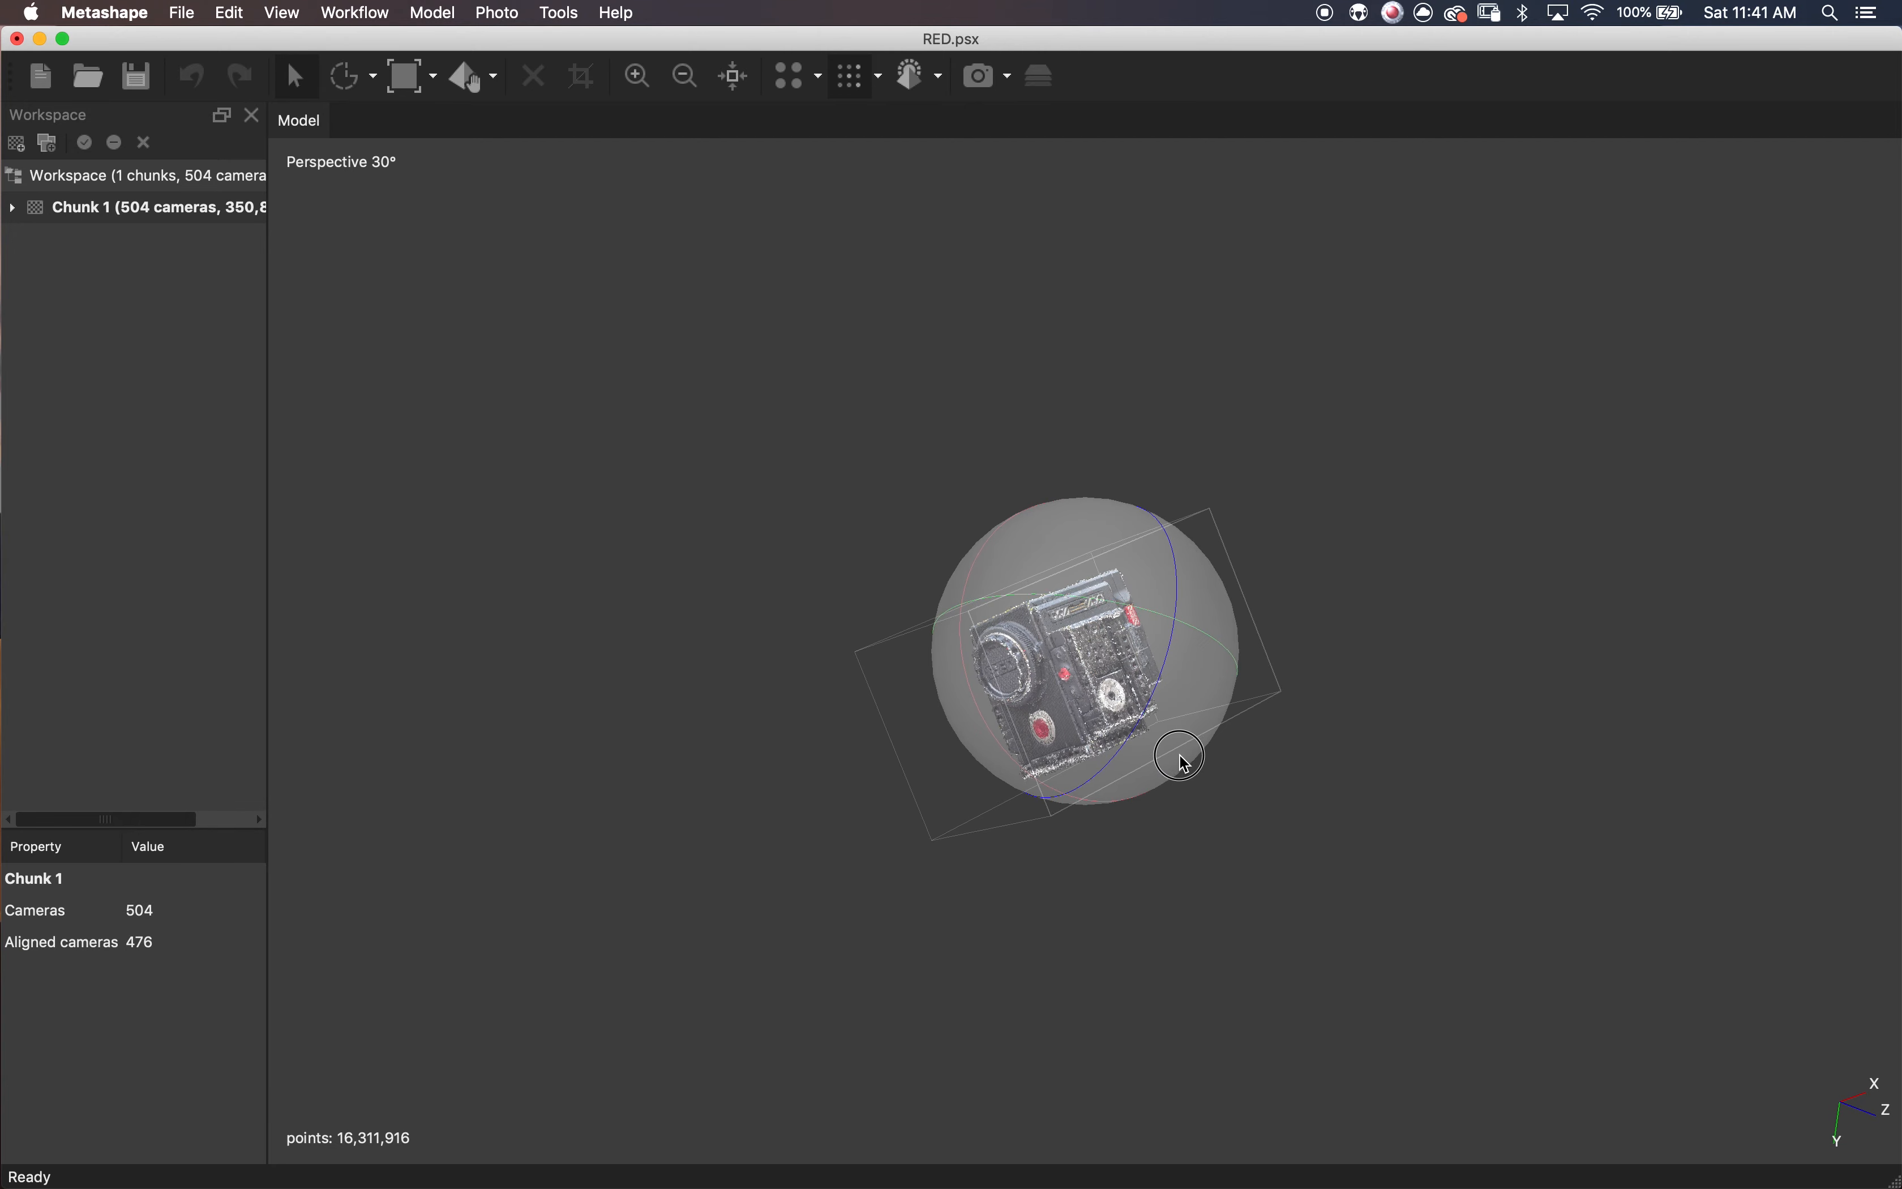
- Display the built mesh as a shaded model and view the camera's front close up
{"action": "mouse_move", "coordinate": [1175, 764]}
{"action": "left_mouse_down"}
{"action": "mouse_move", "coordinate": [1098, 659]}
{"action": "mouse_move", "coordinate": [1010, 645]}
{"action": "mouse_move", "coordinate": [1046, 637]}
{"action": "mouse_move", "coordinate": [1049, 706]}
{"action": "mouse_move", "coordinate": [1137, 757]}
{"action": "mouse_move", "coordinate": [1095, 739]}
{"action": "left_mouse_up"}
{"action": "left_click", "coordinate": [912, 78]}
{"action": "scroll", "coordinate": [1046, 636], "scroll_direction": "up", "scroll_amount": 5}
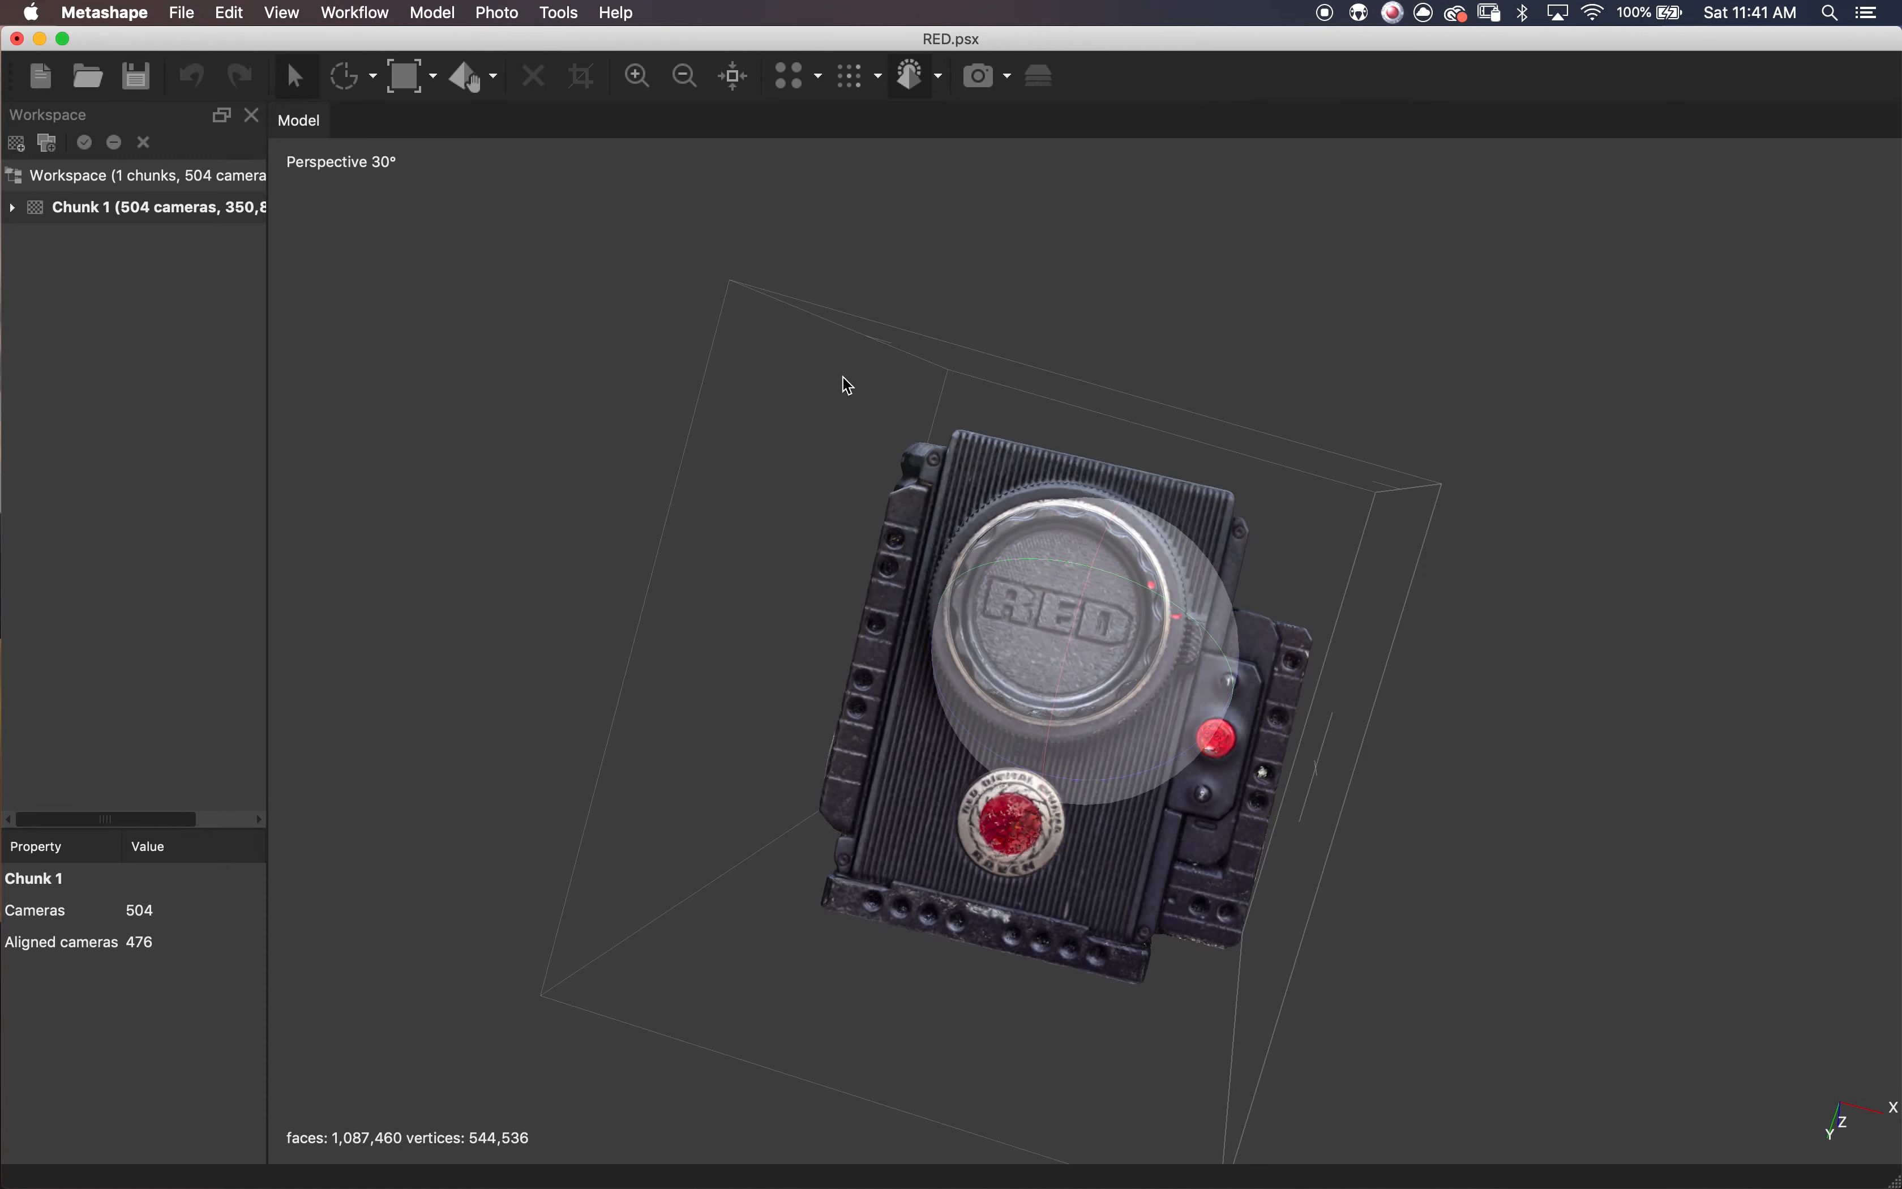
- Display the mesh in wireframe mode and examine its polygon density around the lens mount
{"action": "left_click", "coordinate": [937, 78]}
{"action": "left_click", "coordinate": [947, 145]}
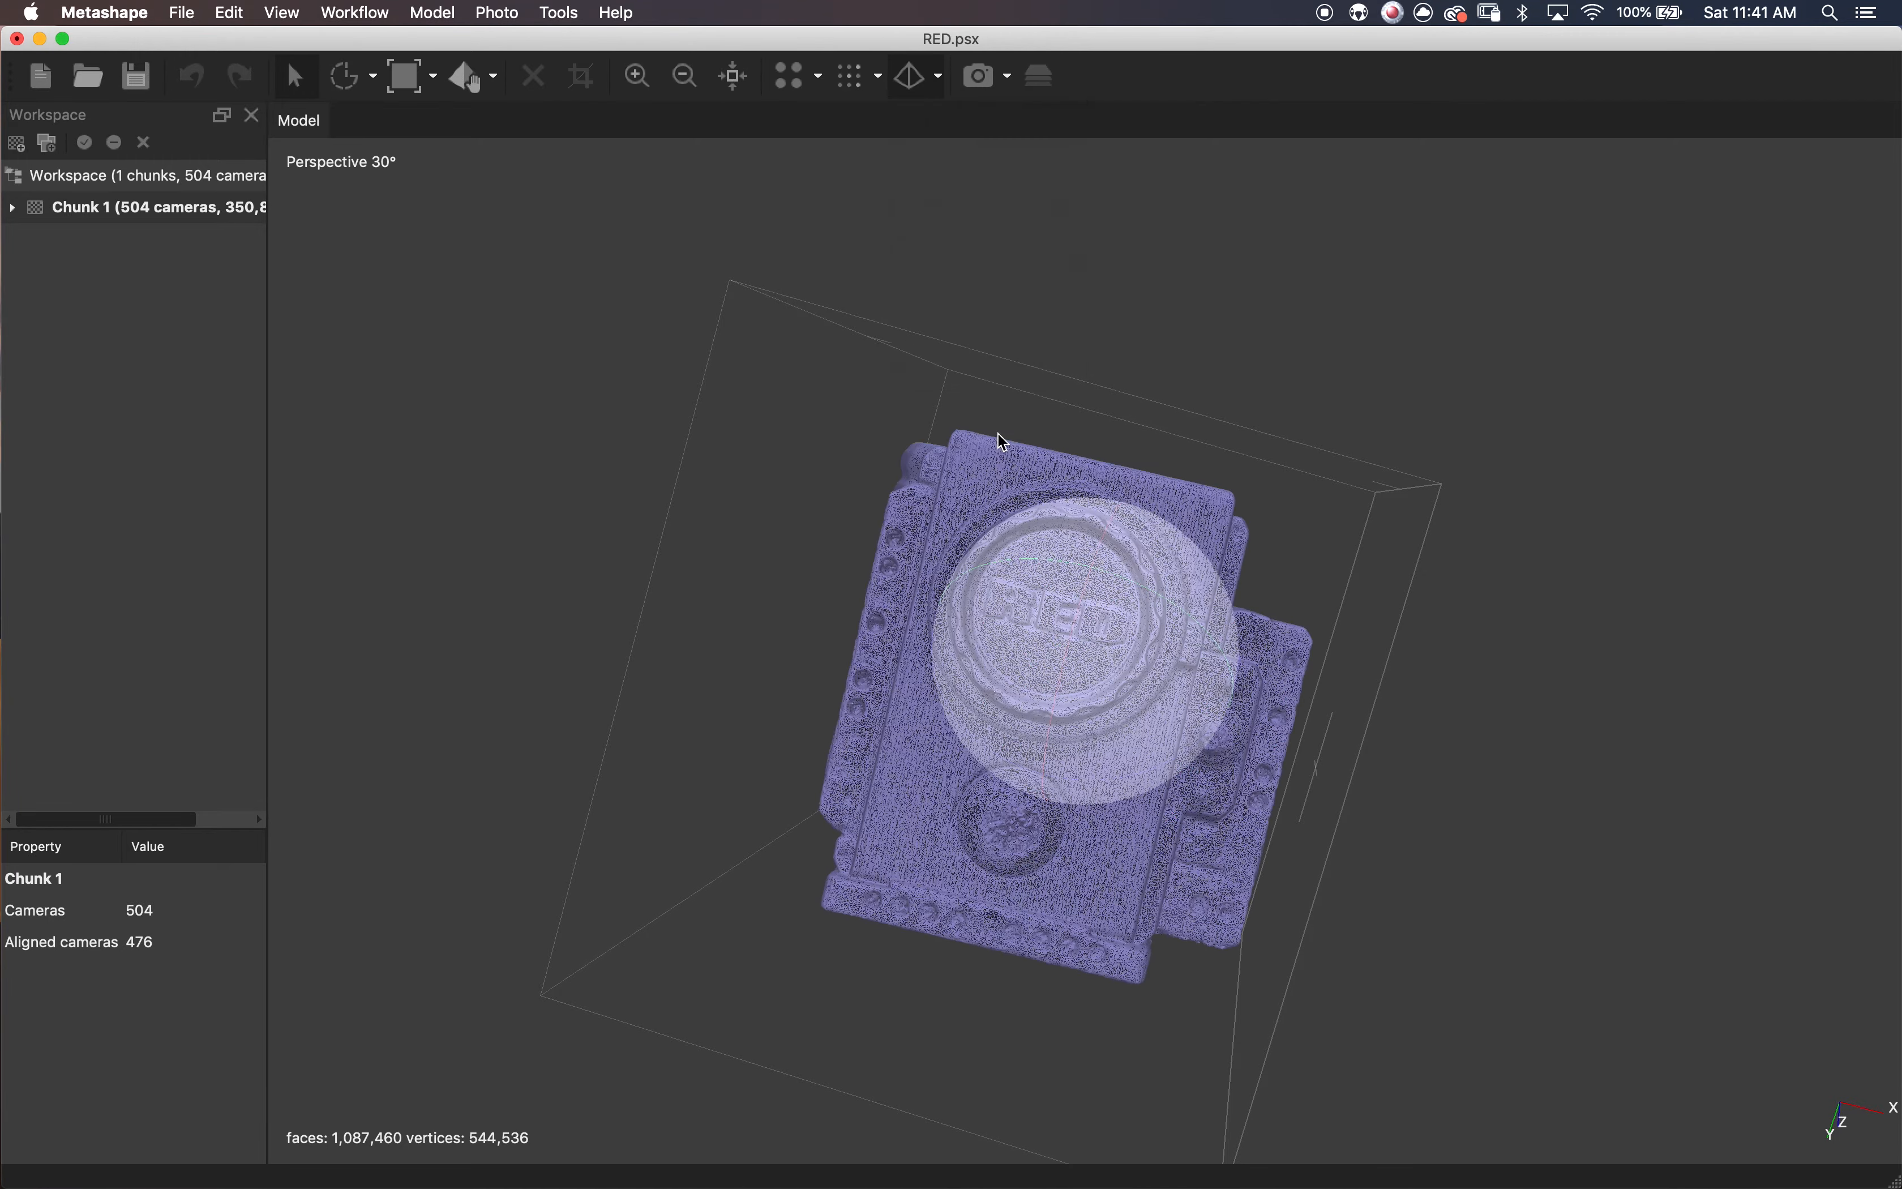
{"action": "scroll", "coordinate": [1018, 658], "scroll_direction": "up", "scroll_amount": 10}
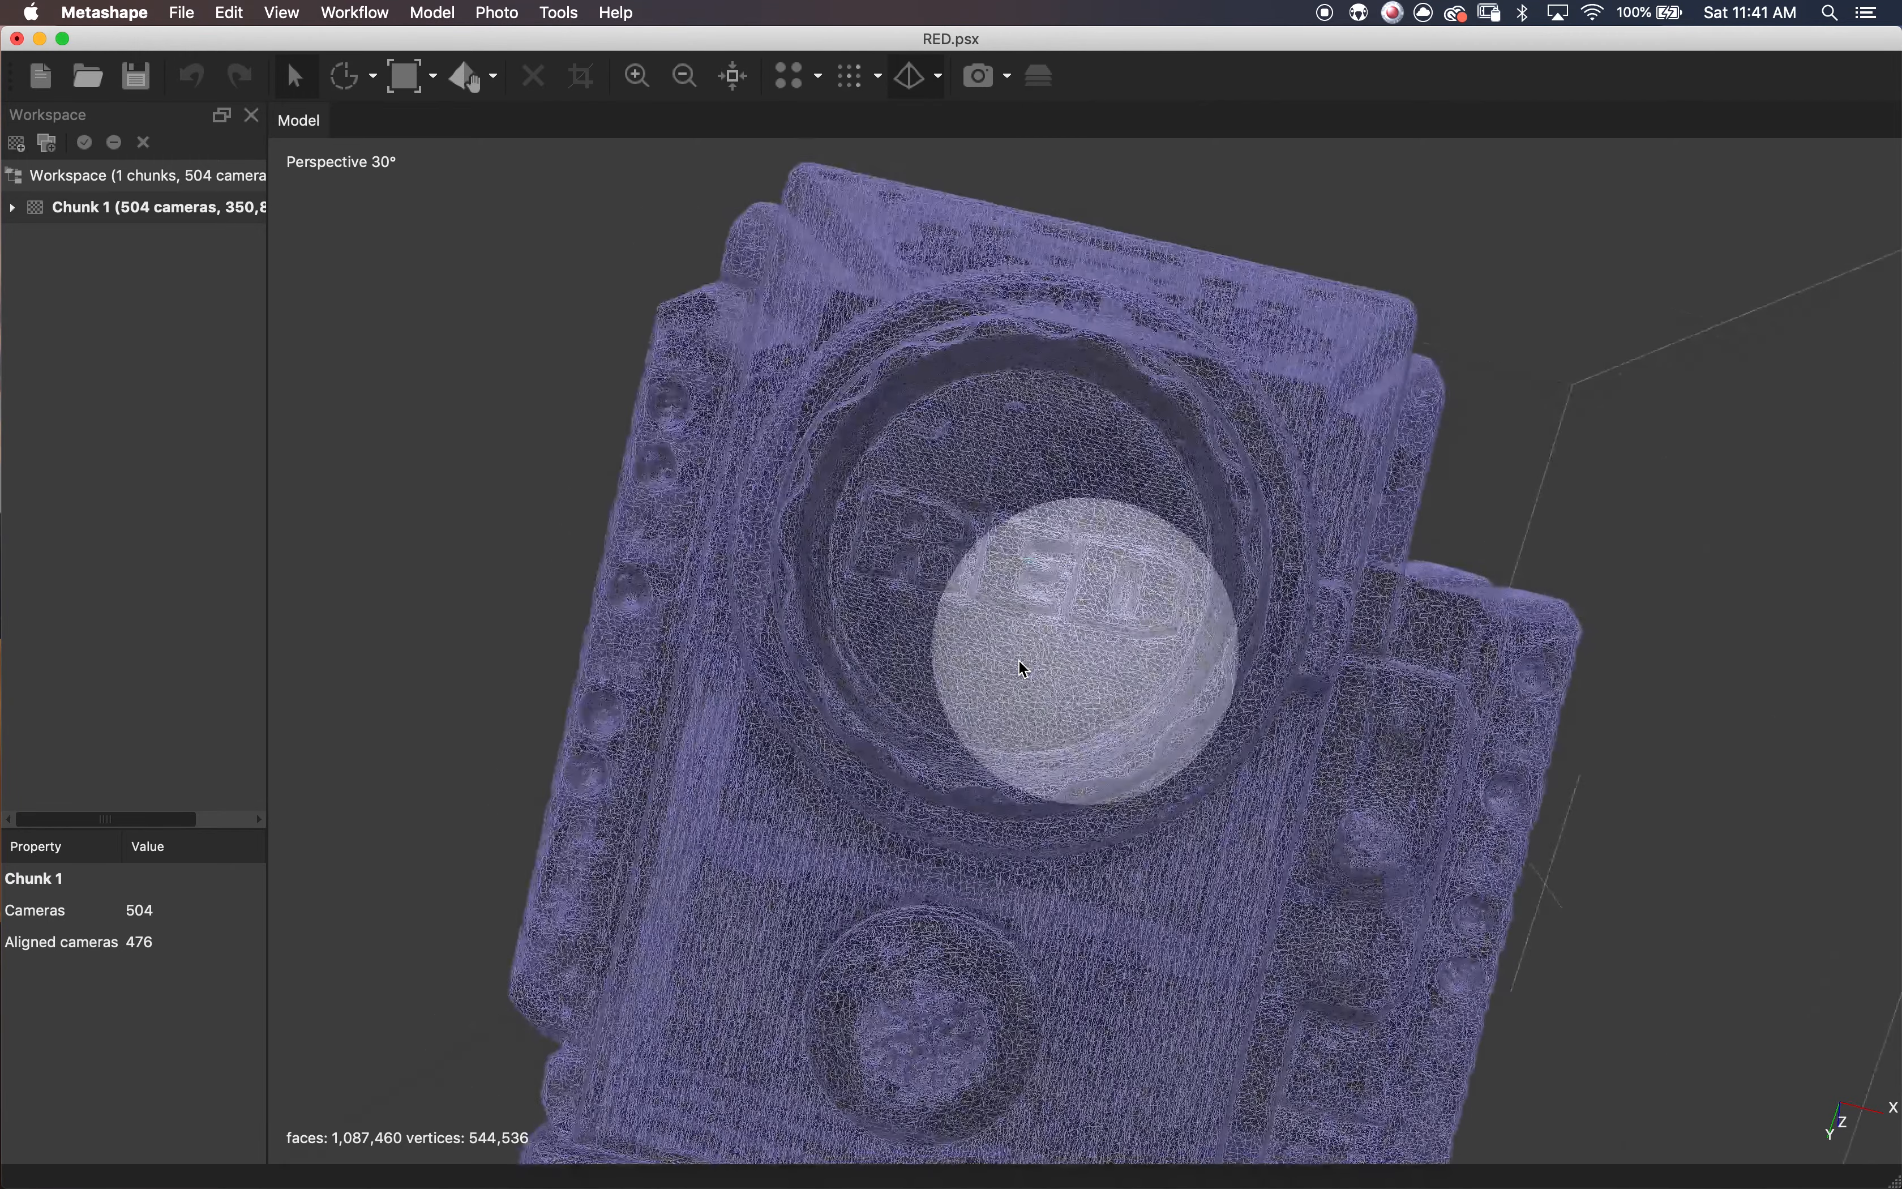
{"action": "mouse_move", "coordinate": [1087, 649]}
{"action": "left_mouse_down"}
{"action": "mouse_move", "coordinate": [951, 620]}
{"action": "mouse_move", "coordinate": [1006, 488]}
{"action": "mouse_move", "coordinate": [963, 586]}
{"action": "mouse_move", "coordinate": [1065, 594]}
{"action": "mouse_move", "coordinate": [966, 671]}
{"action": "mouse_move", "coordinate": [1100, 650]}
{"action": "mouse_move", "coordinate": [1078, 713]}
{"action": "mouse_move", "coordinate": [1192, 761]}
{"action": "mouse_move", "coordinate": [1134, 756]}
{"action": "mouse_move", "coordinate": [1138, 591]}
{"action": "mouse_move", "coordinate": [1078, 714]}
{"action": "mouse_move", "coordinate": [1087, 671]}
{"action": "mouse_move", "coordinate": [1006, 790]}
{"action": "mouse_move", "coordinate": [1075, 643]}
{"action": "mouse_move", "coordinate": [1248, 645]}
{"action": "mouse_move", "coordinate": [1117, 662]}
{"action": "mouse_move", "coordinate": [1137, 667]}
{"action": "mouse_move", "coordinate": [1073, 641]}
{"action": "left_mouse_up"}
- Display the mesh in solid mode and examine the geometry of the camera's side plate, ports and lens mount
{"action": "left_click", "coordinate": [937, 75]}
{"action": "left_click", "coordinate": [974, 152]}
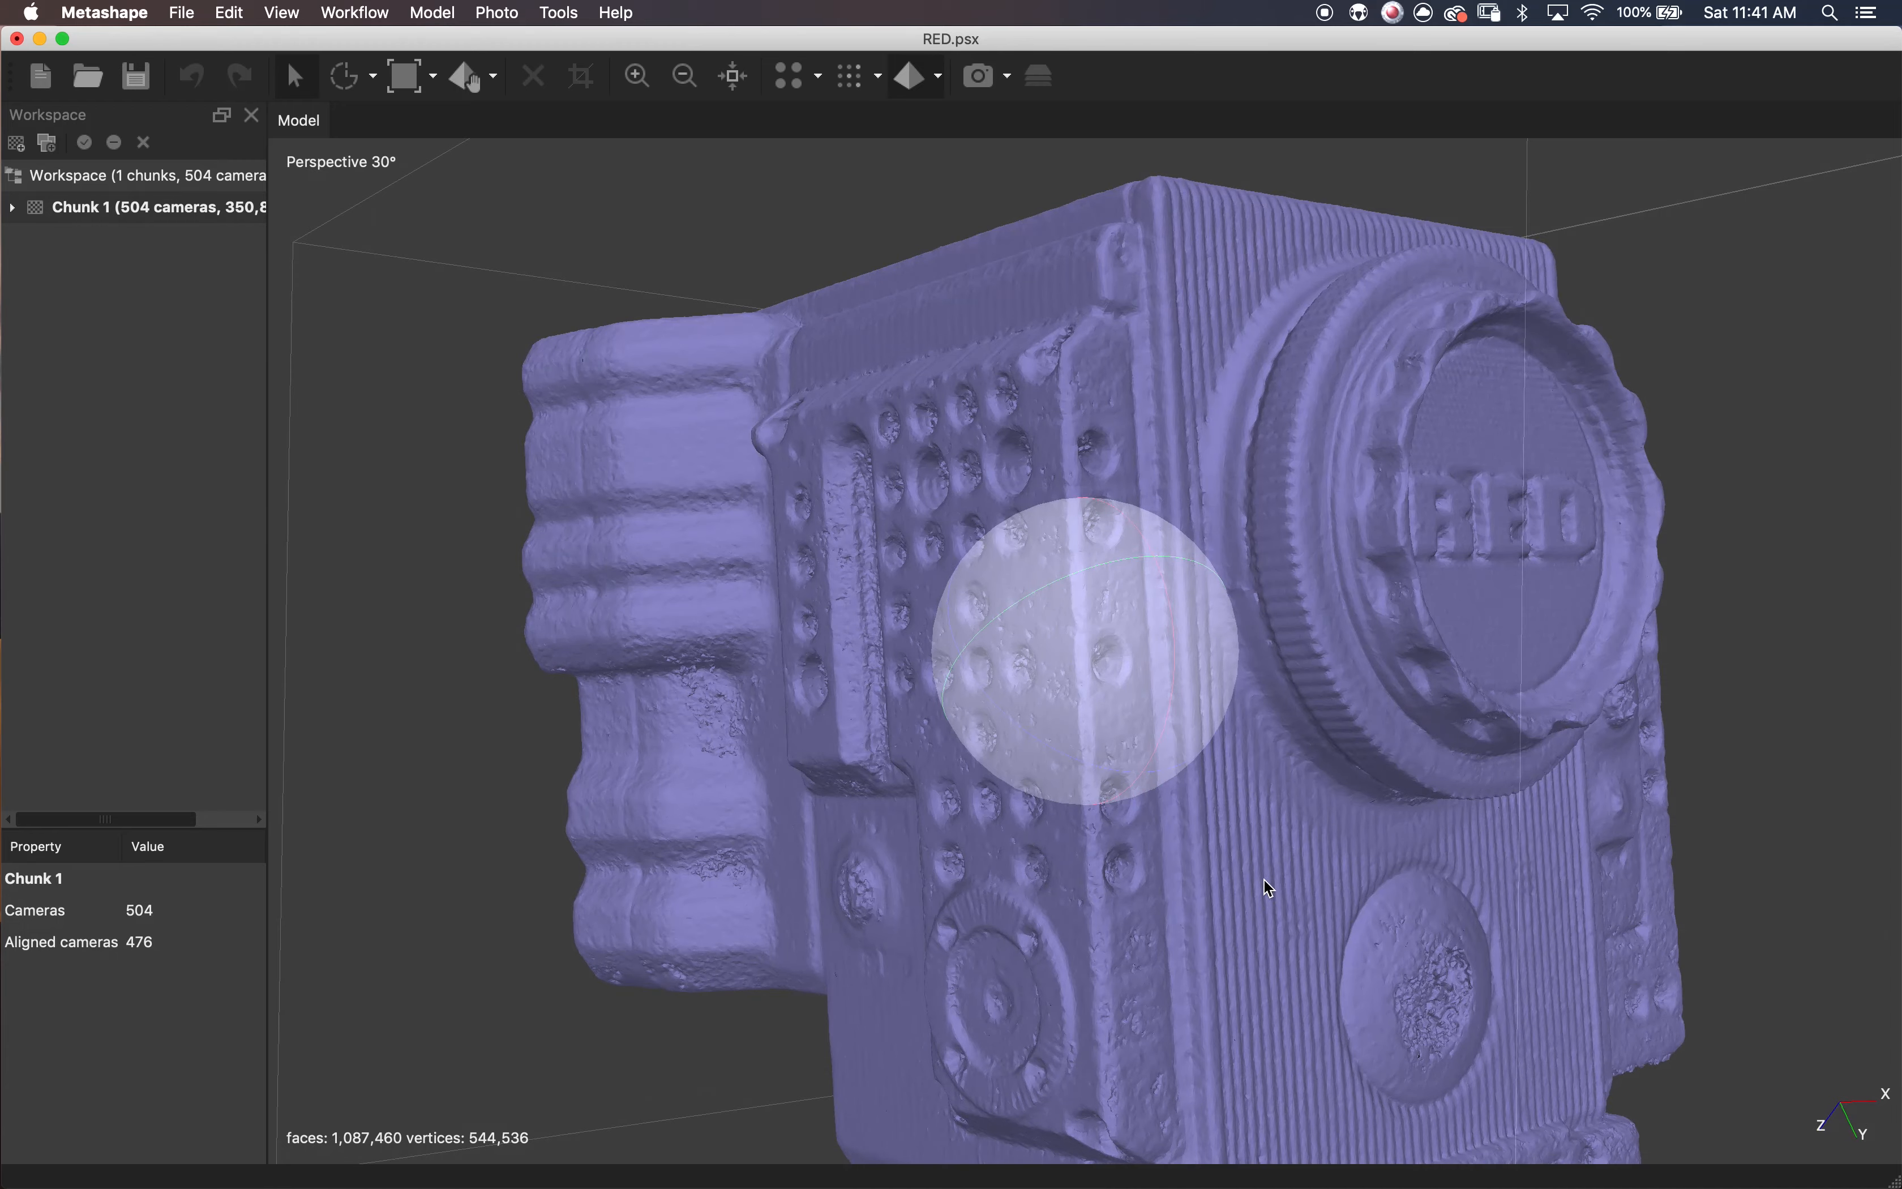
{"action": "left_click_drag", "start_coordinate": [1083, 794], "coordinate": [1162, 709]}
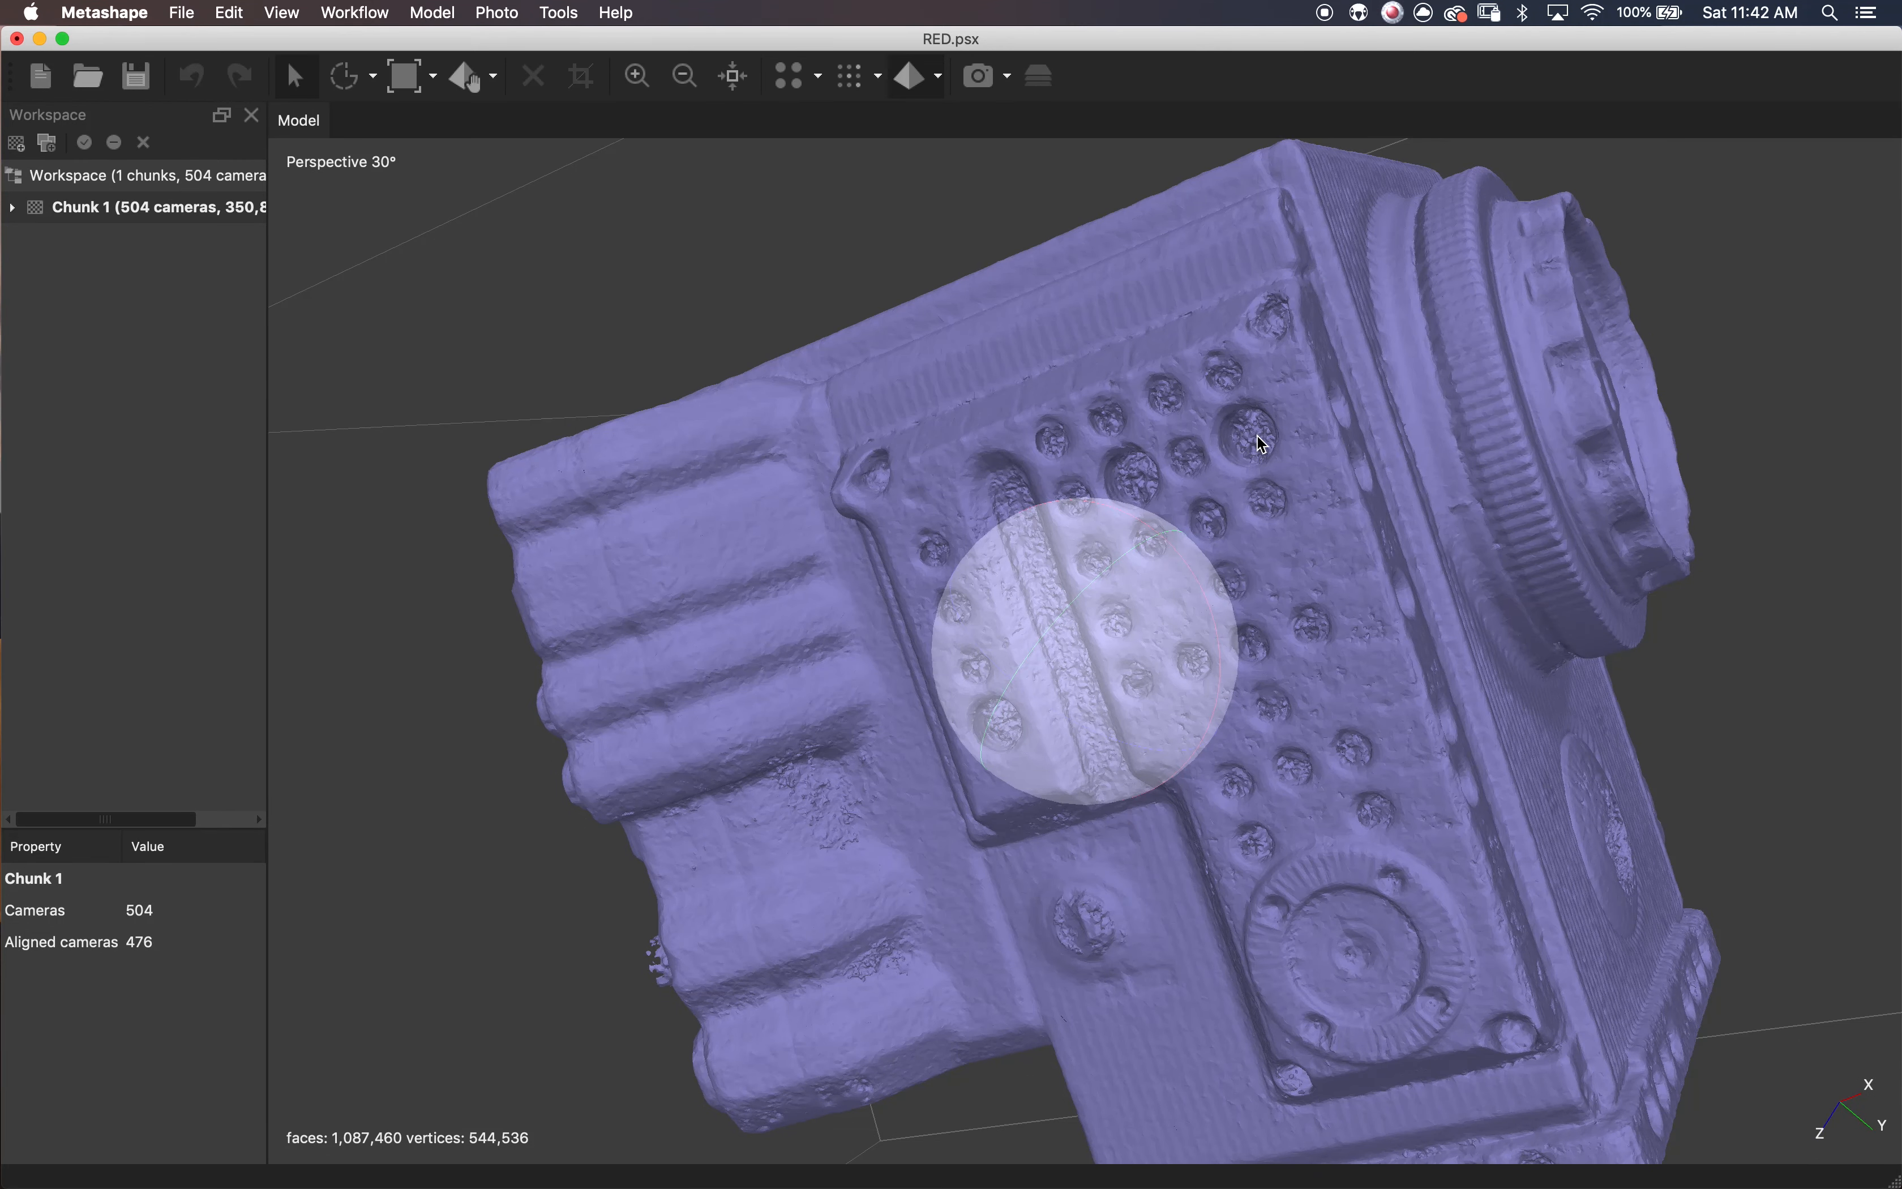
{"action": "left_click_drag", "start_coordinate": [1052, 657], "coordinate": [786, 941]}
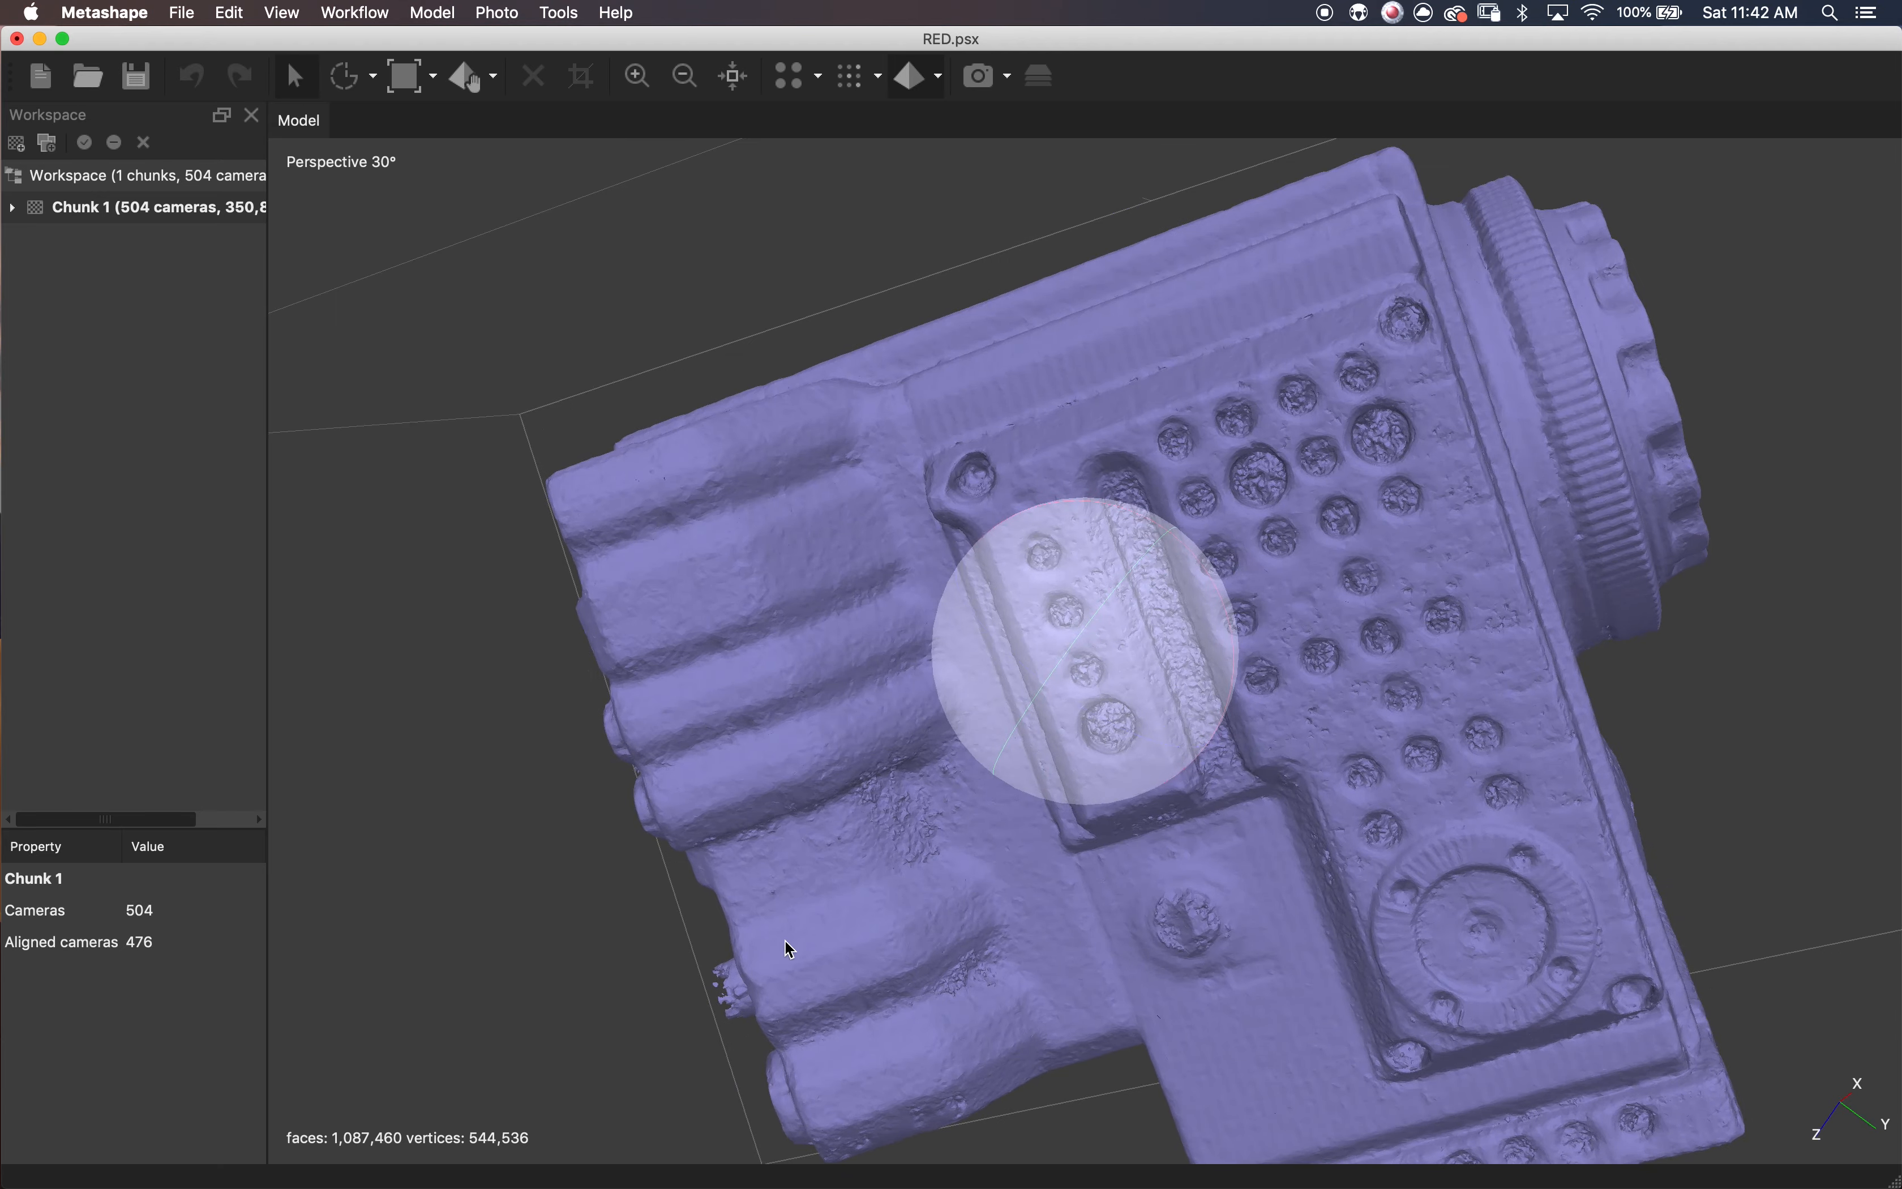
{"action": "mouse_move", "coordinate": [1017, 649]}
{"action": "left_mouse_down"}
{"action": "mouse_move", "coordinate": [1040, 658]}
{"action": "mouse_move", "coordinate": [1048, 628]}
{"action": "mouse_move", "coordinate": [1104, 616]}
{"action": "mouse_move", "coordinate": [1155, 731]}
{"action": "mouse_move", "coordinate": [1264, 649]}
{"action": "mouse_move", "coordinate": [1185, 730]}
{"action": "mouse_move", "coordinate": [1052, 767]}
{"action": "mouse_move", "coordinate": [1074, 798]}
{"action": "mouse_move", "coordinate": [1133, 815]}
{"action": "mouse_move", "coordinate": [1095, 843]}
{"action": "mouse_move", "coordinate": [1145, 658]}
{"action": "mouse_move", "coordinate": [1137, 713]}
{"action": "mouse_move", "coordinate": [1157, 719]}
{"action": "mouse_move", "coordinate": [1143, 704]}
{"action": "left_mouse_up"}
- Return the mesh to shaded display and view the whole camera from the front corner
{"action": "left_click", "coordinate": [937, 76]}
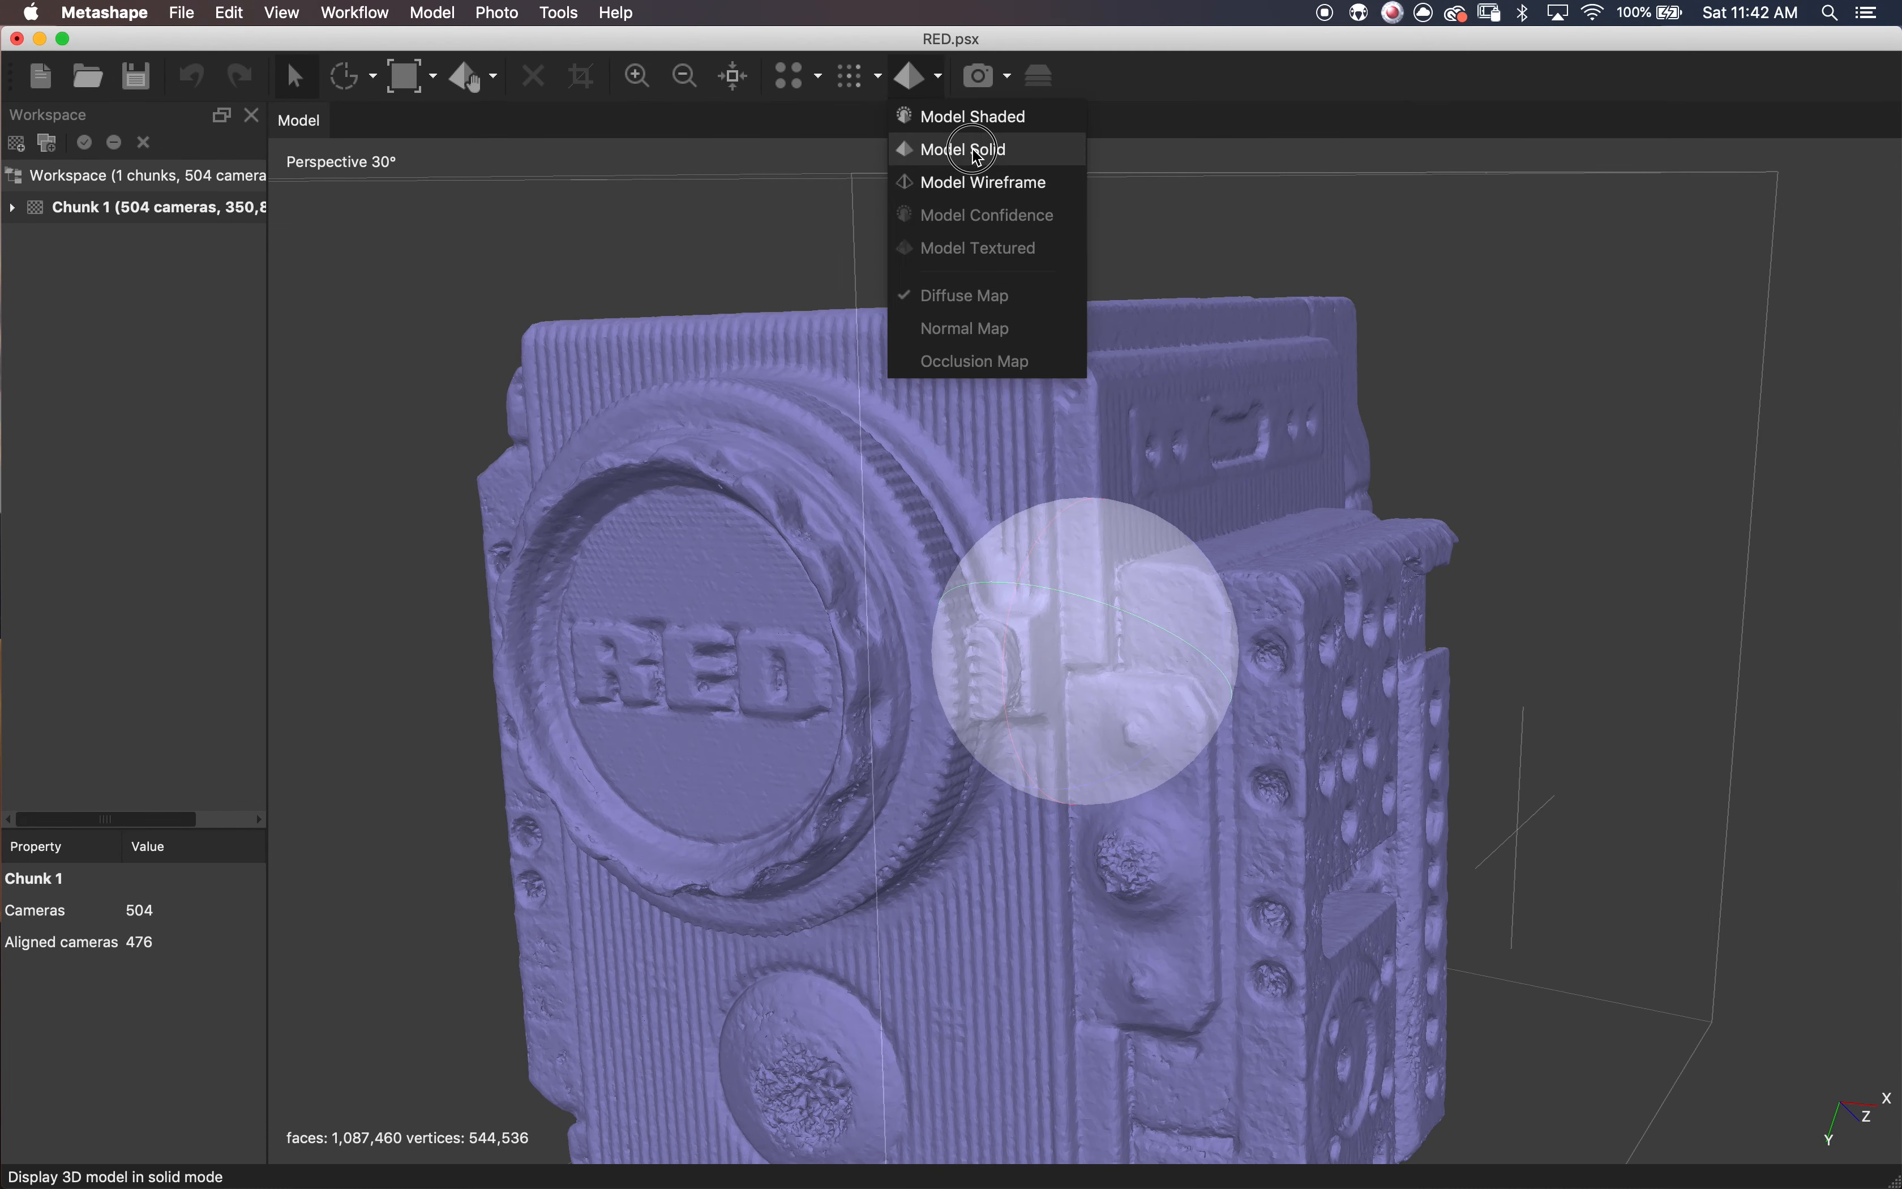
{"action": "left_click", "coordinate": [975, 248]}
{"action": "mouse_move", "coordinate": [1106, 709]}
{"action": "left_mouse_down"}
{"action": "mouse_move", "coordinate": [1045, 692]}
{"action": "mouse_move", "coordinate": [1098, 699]}
{"action": "left_mouse_up"}
{"action": "scroll", "coordinate": [1098, 699], "scroll_direction": "down", "scroll_amount": 5}
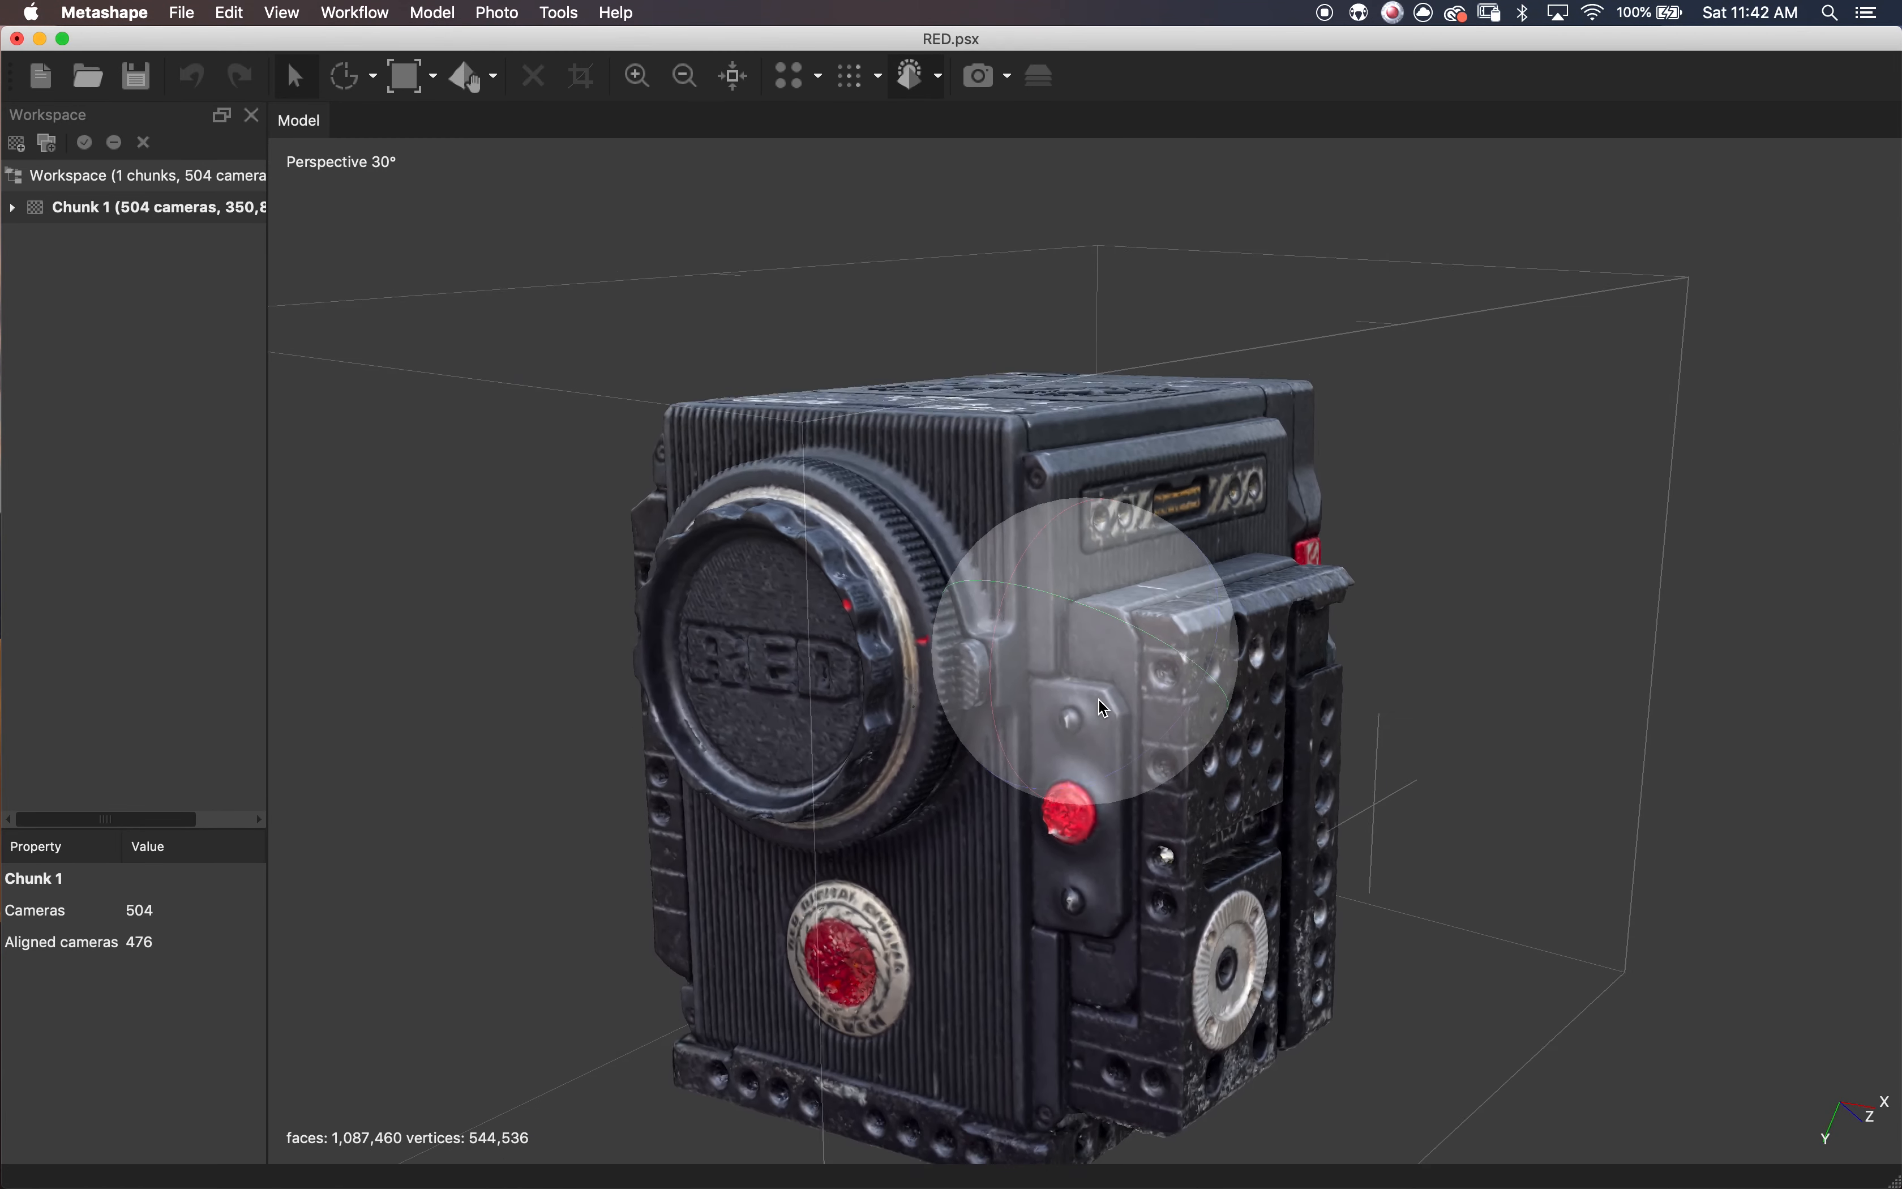
{"action": "scroll", "coordinate": [1098, 699], "scroll_direction": "down", "scroll_amount": 1}
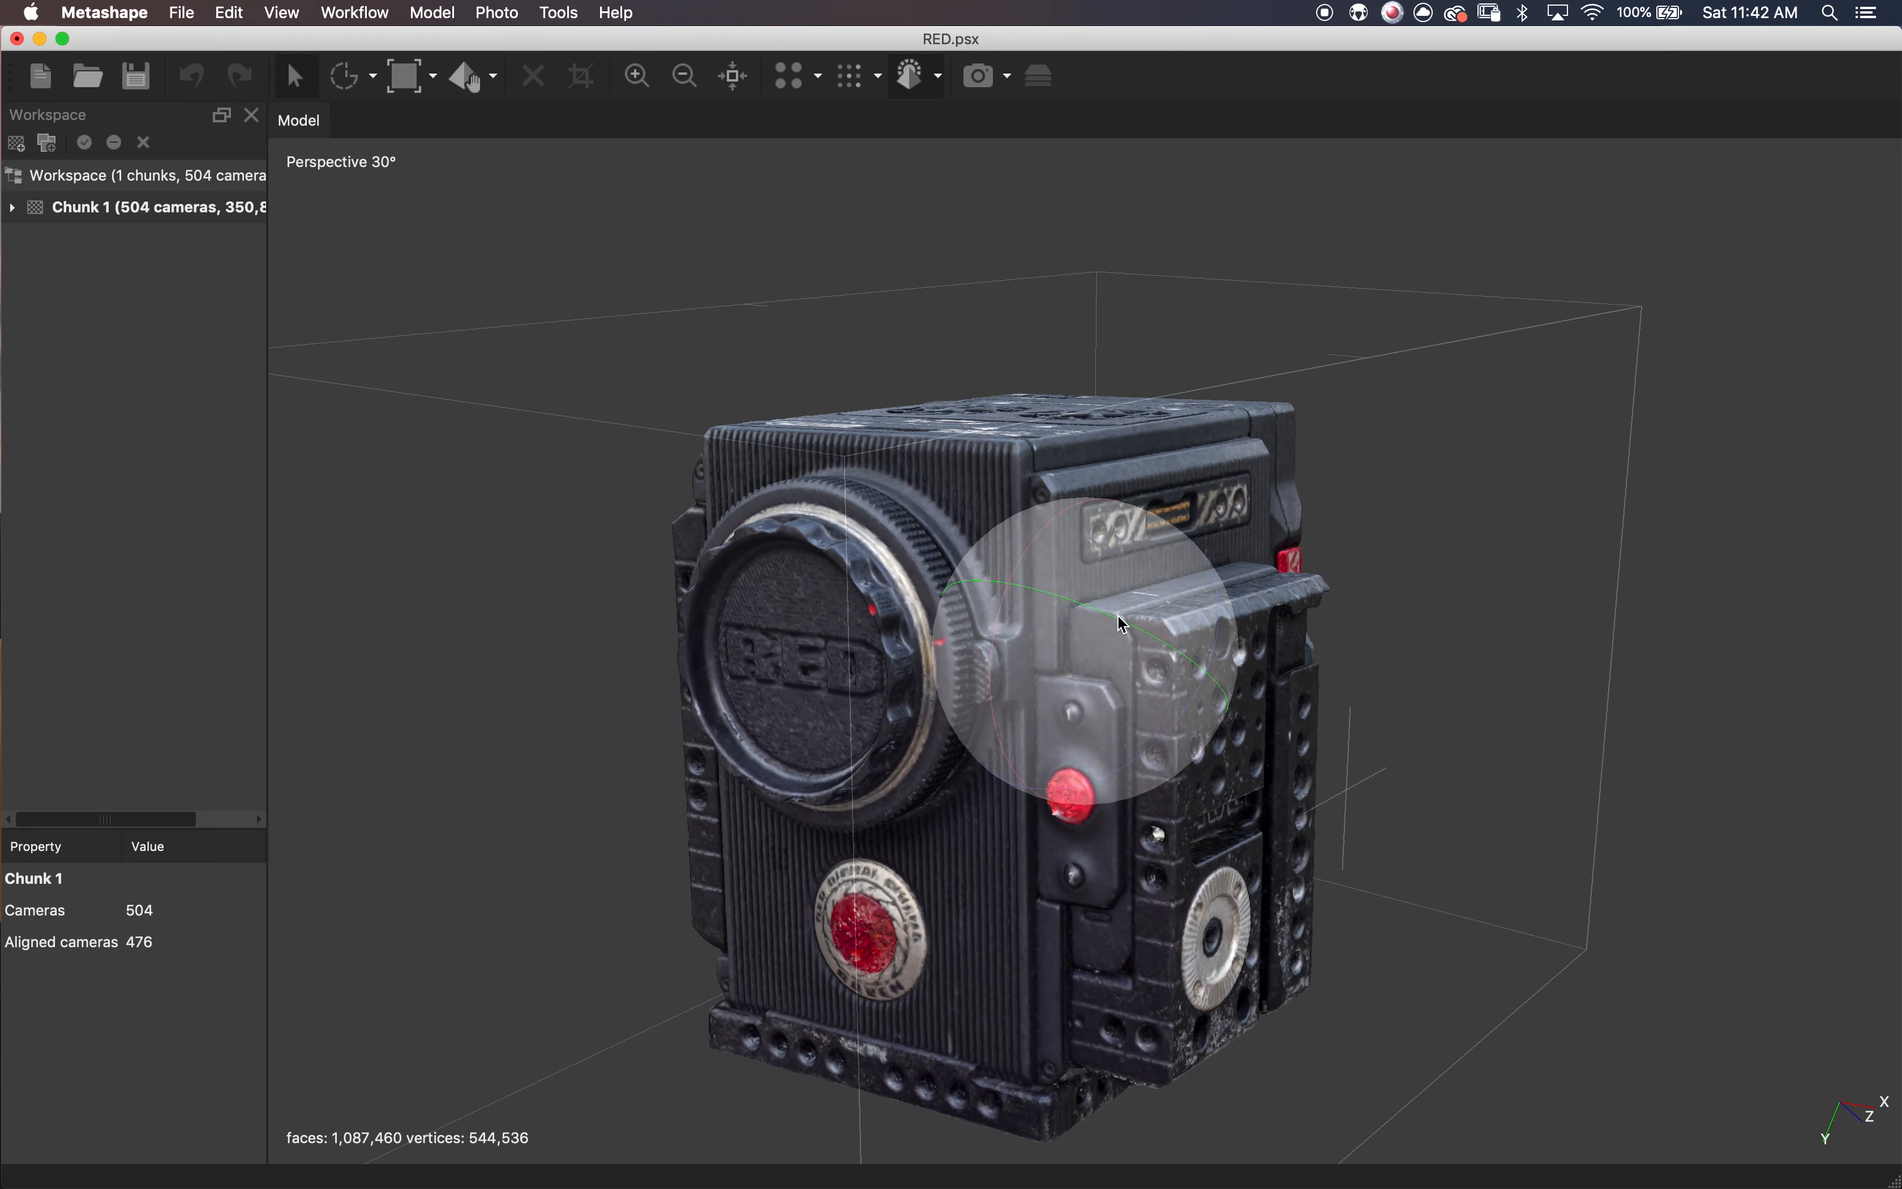
{"action": "middle_click_drag", "start_coordinate": [1117, 616], "coordinate": [1210, 497]}
{"action": "left_click", "coordinate": [935, 72]}
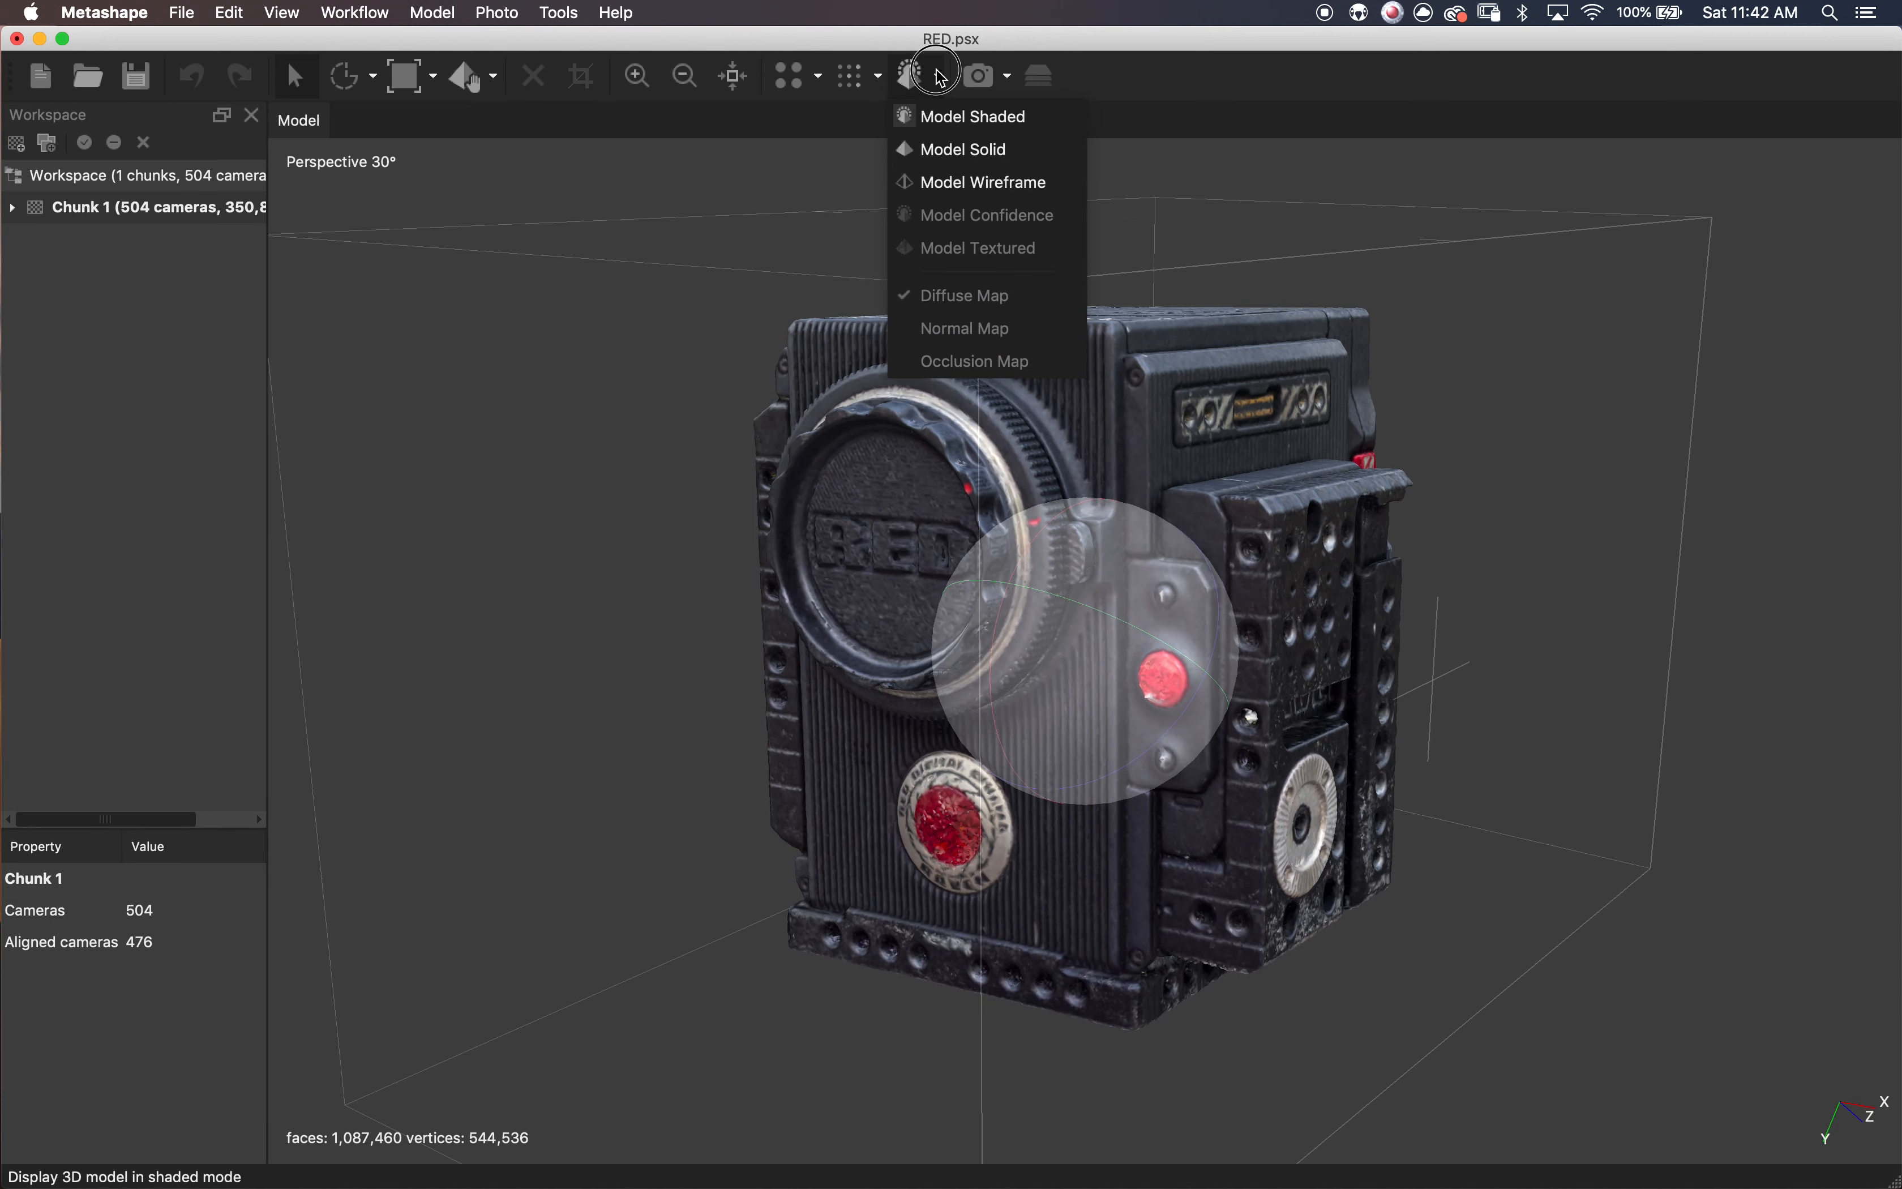
{"action": "left_click", "coordinate": [475, 450]}
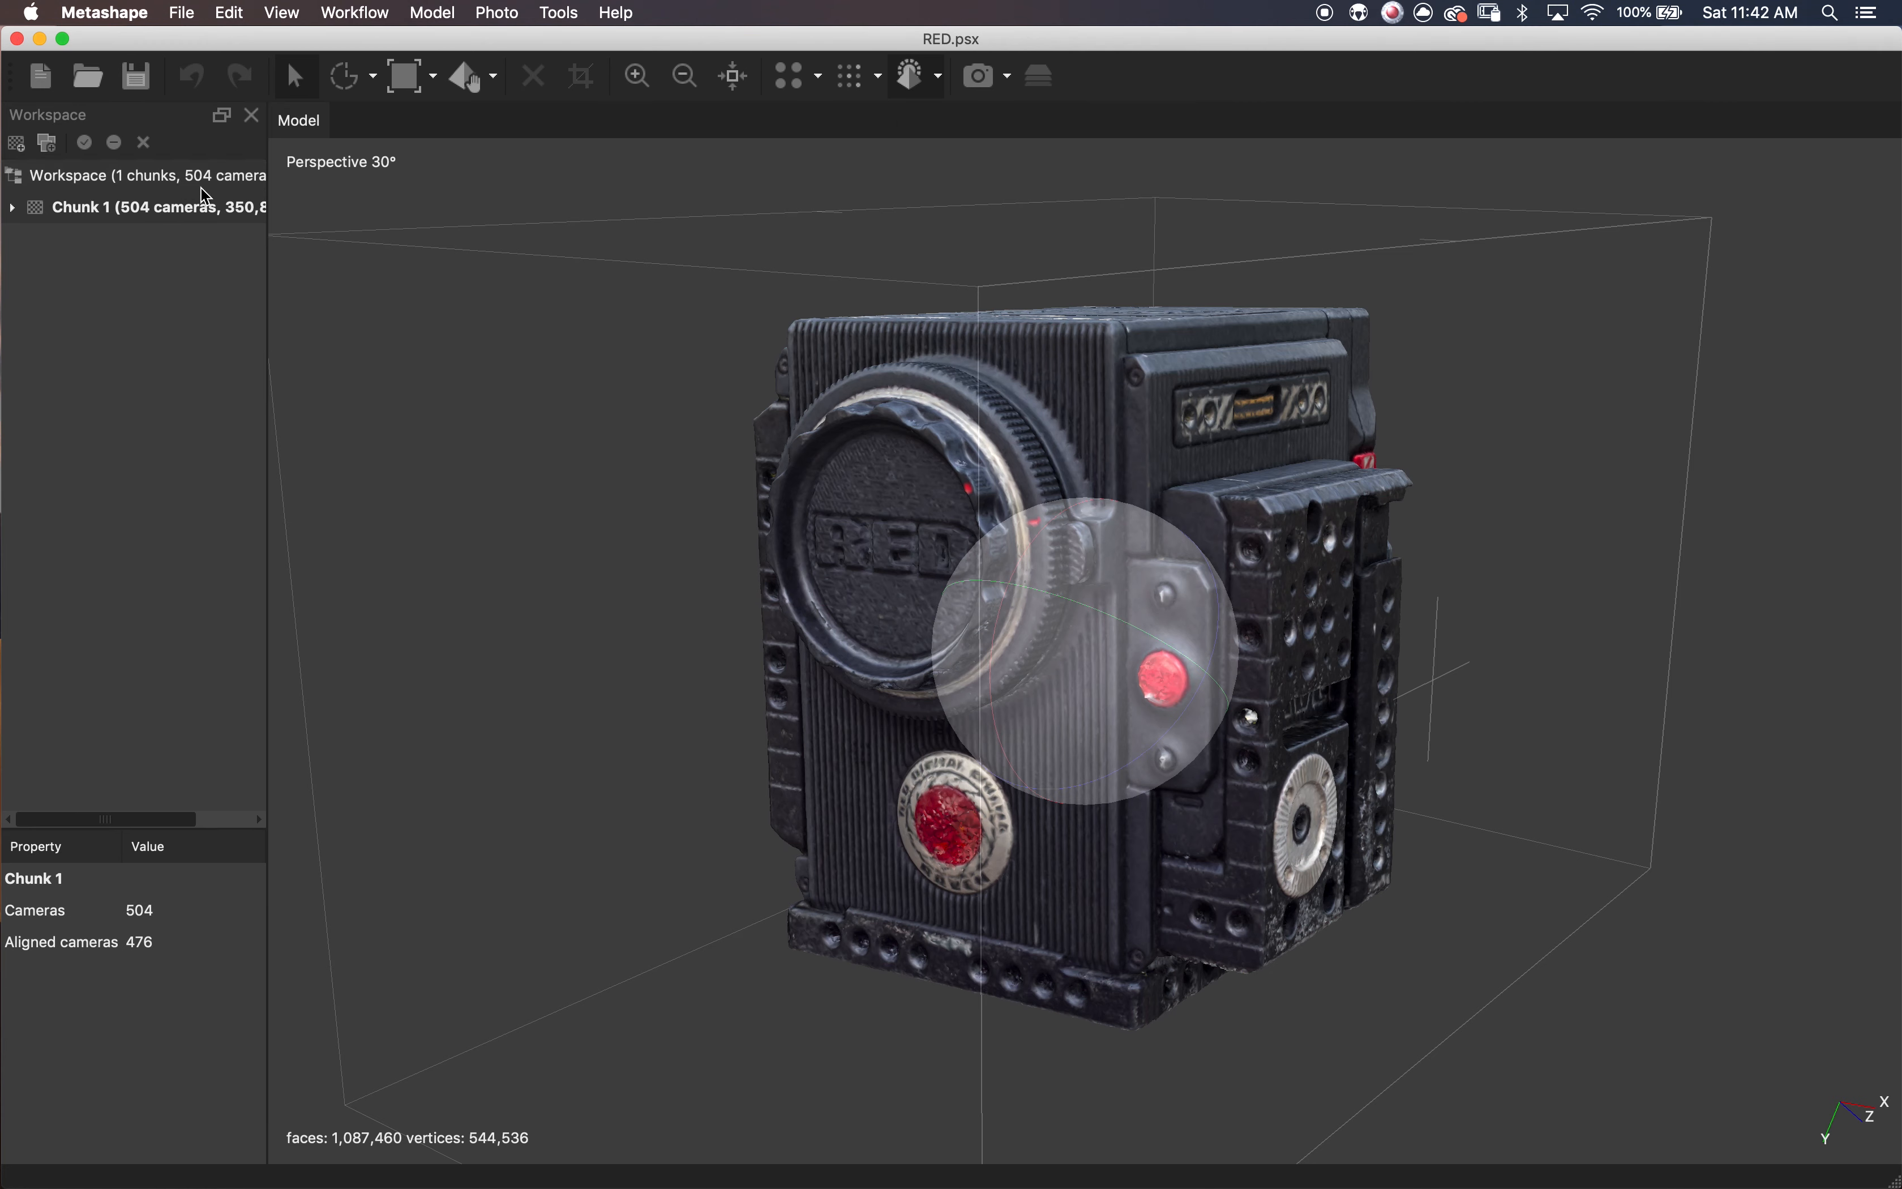
- Build a 4096 x 1 diffuse map texture from images with Generic mapping, Mosaic blending, hole filling and ghosting filter
{"action": "right_click", "coordinate": [196, 209]}
{"action": "mouse_move", "coordinate": [404, 525]}
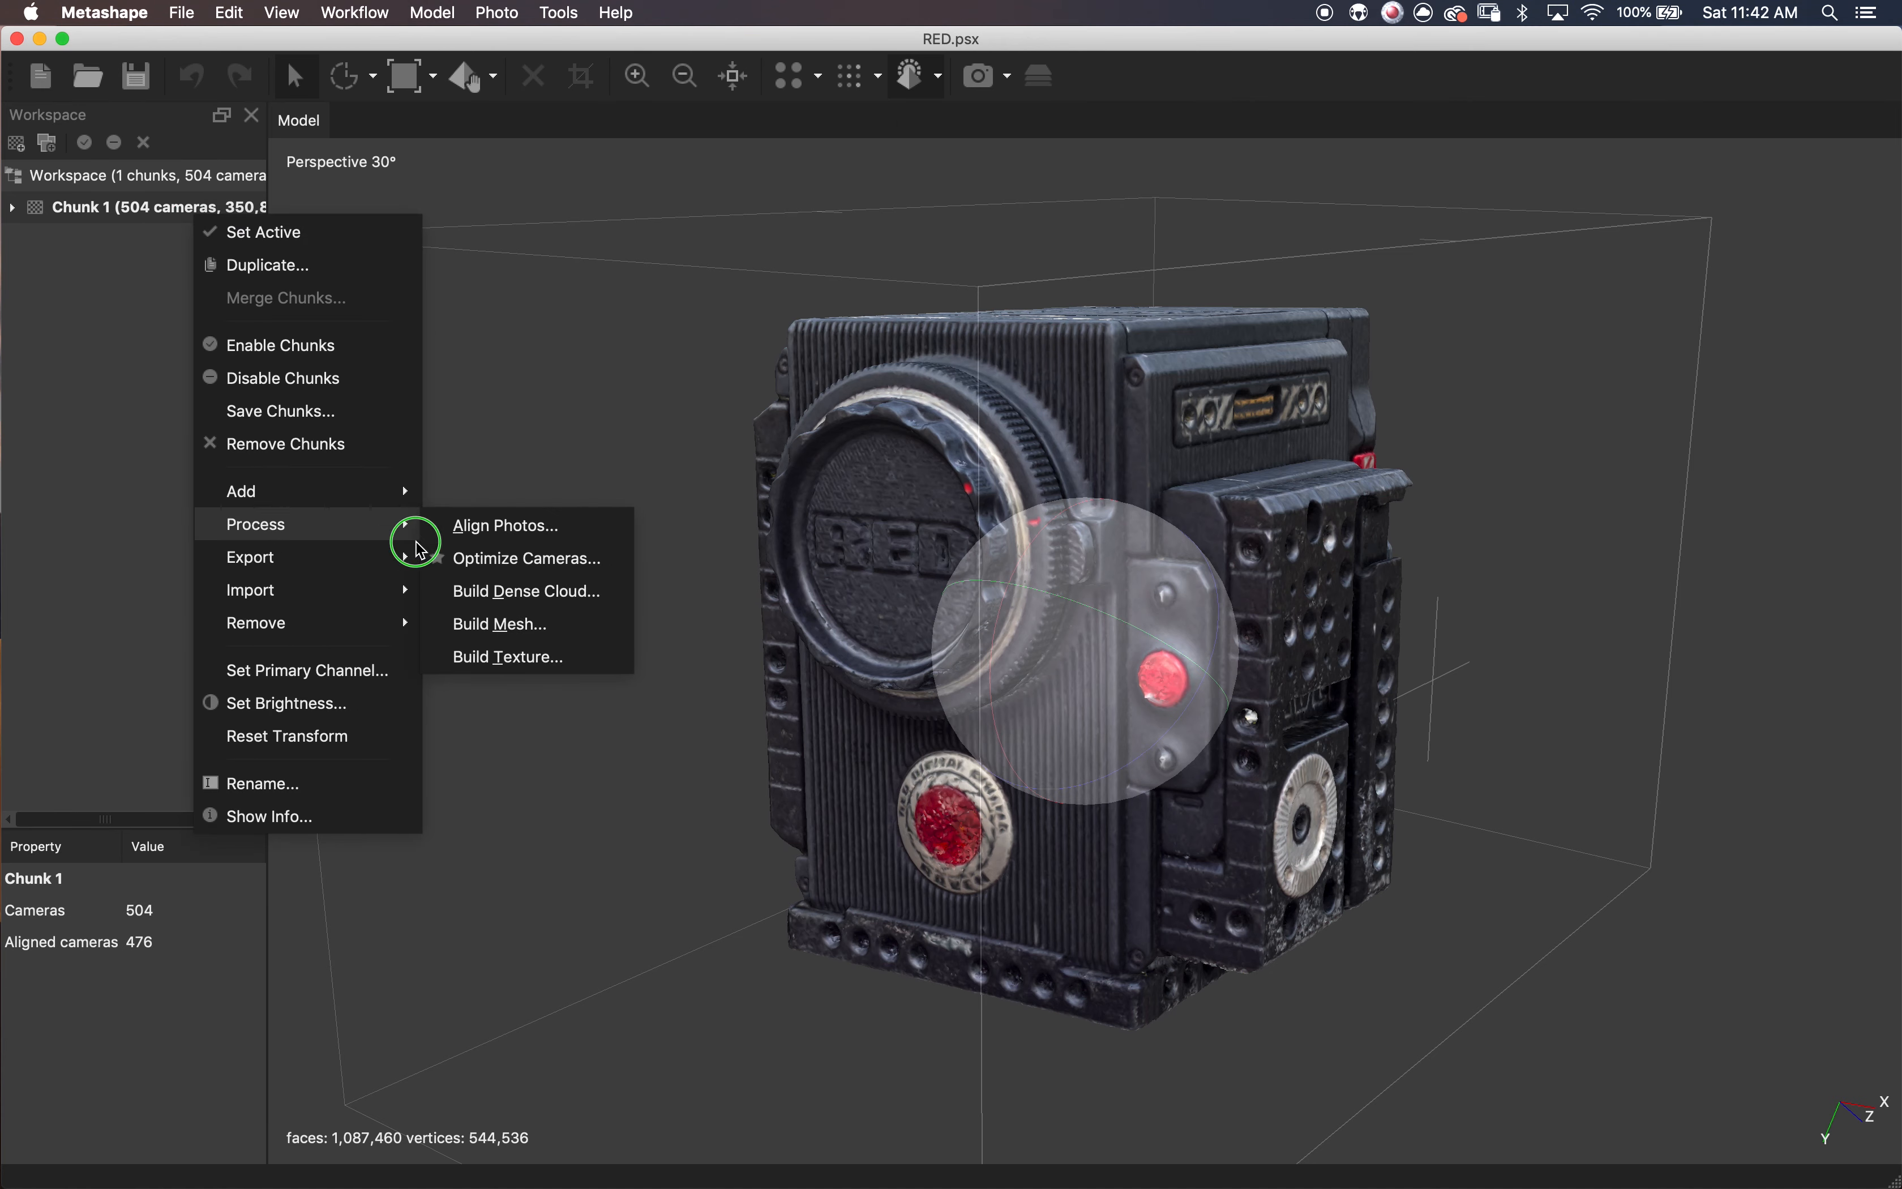
{"action": "left_click", "coordinate": [561, 660]}
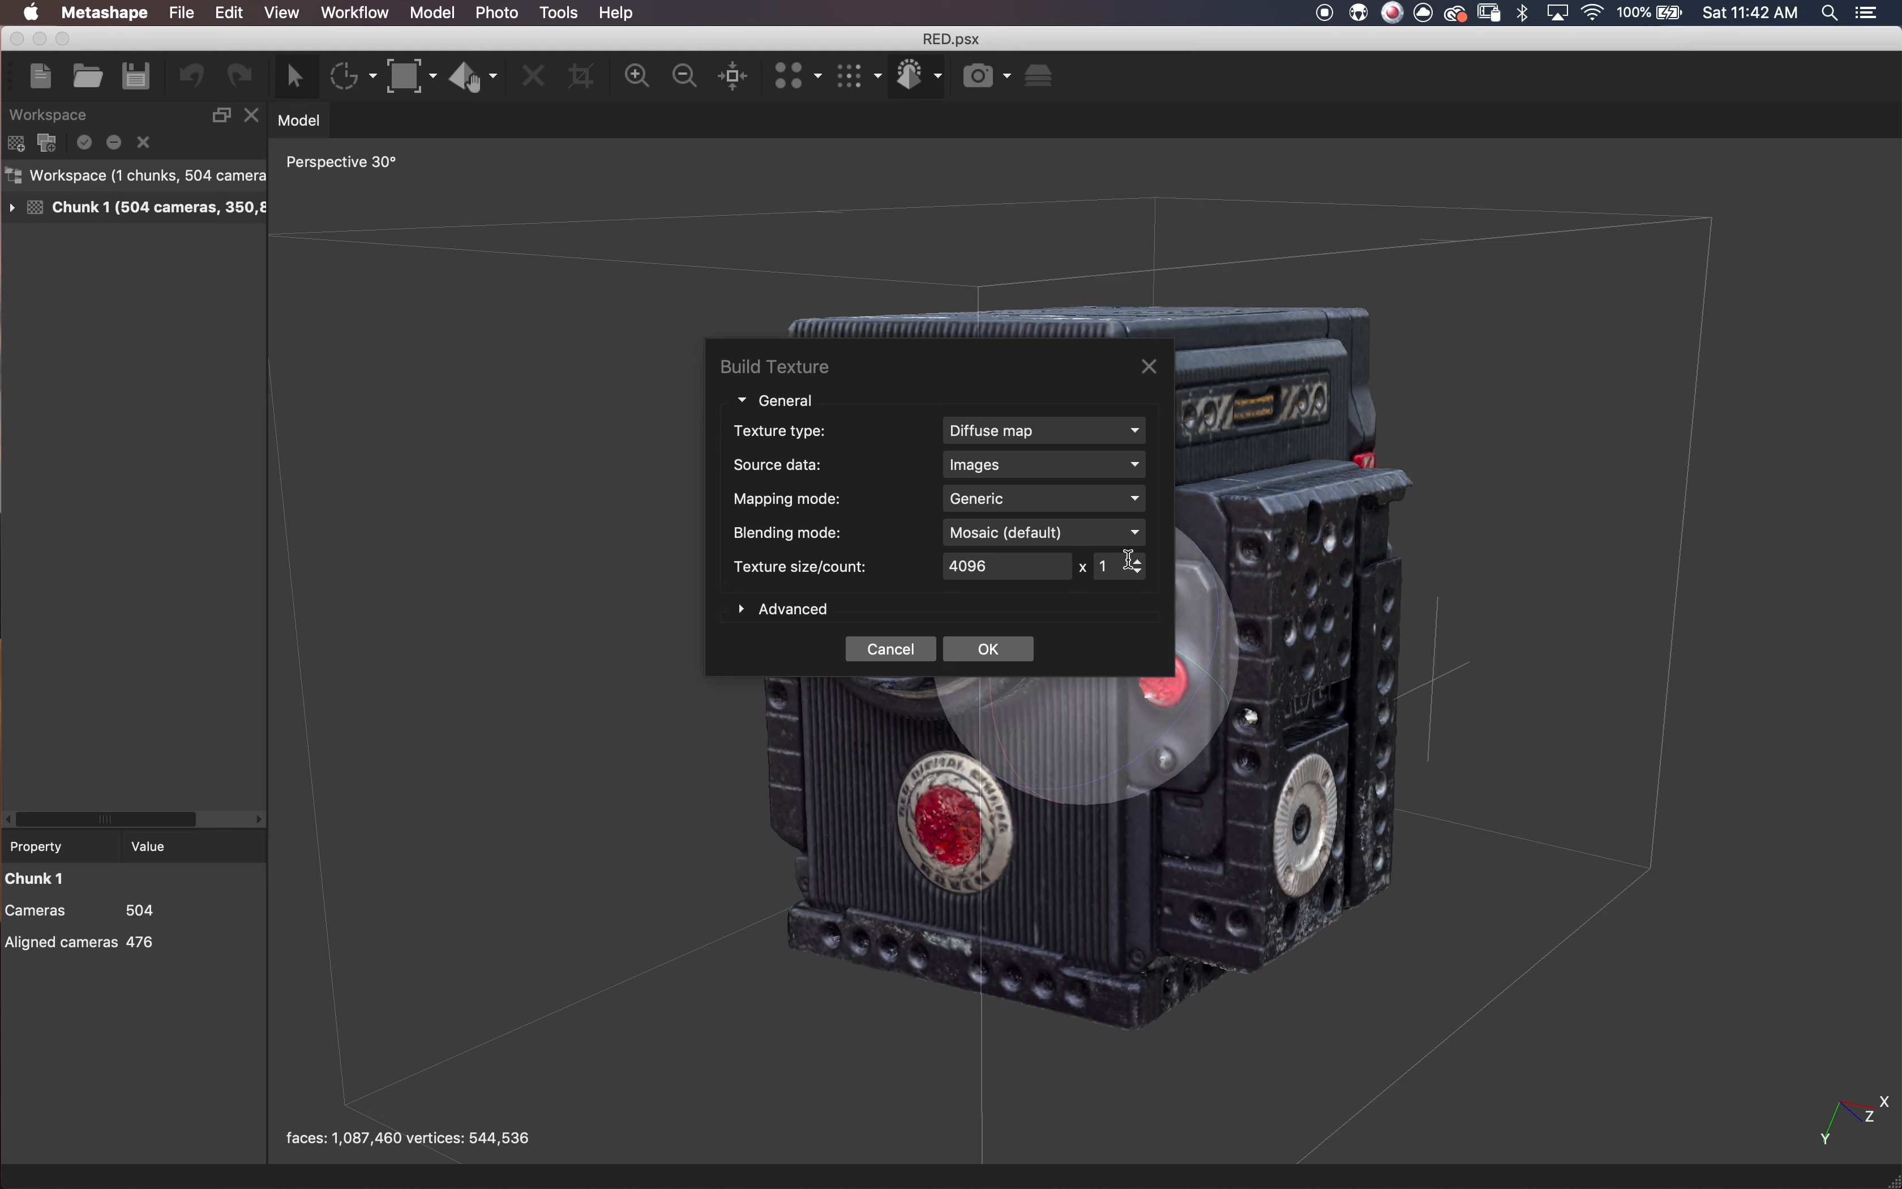
{"action": "left_click", "coordinate": [817, 614]}
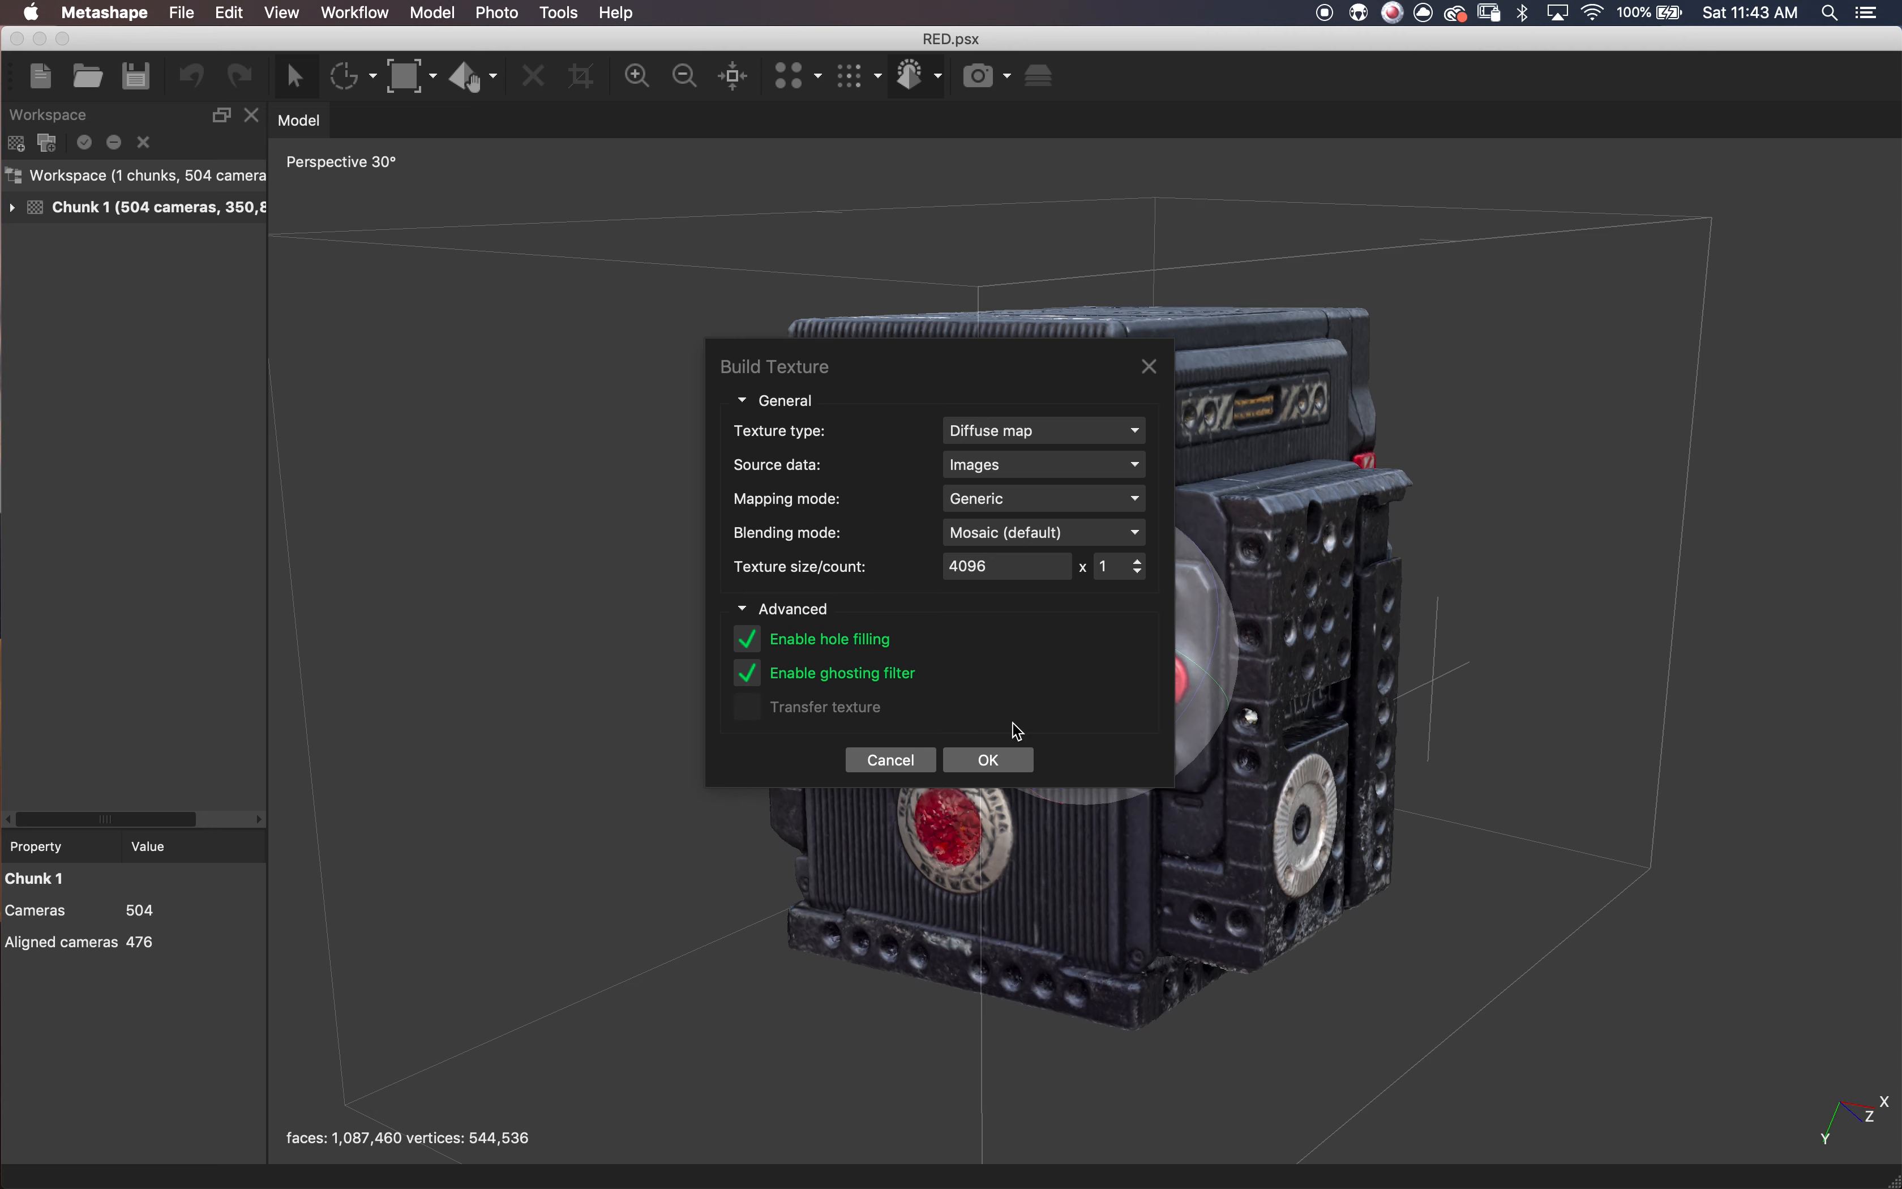
{"action": "left_click", "coordinate": [991, 759]}
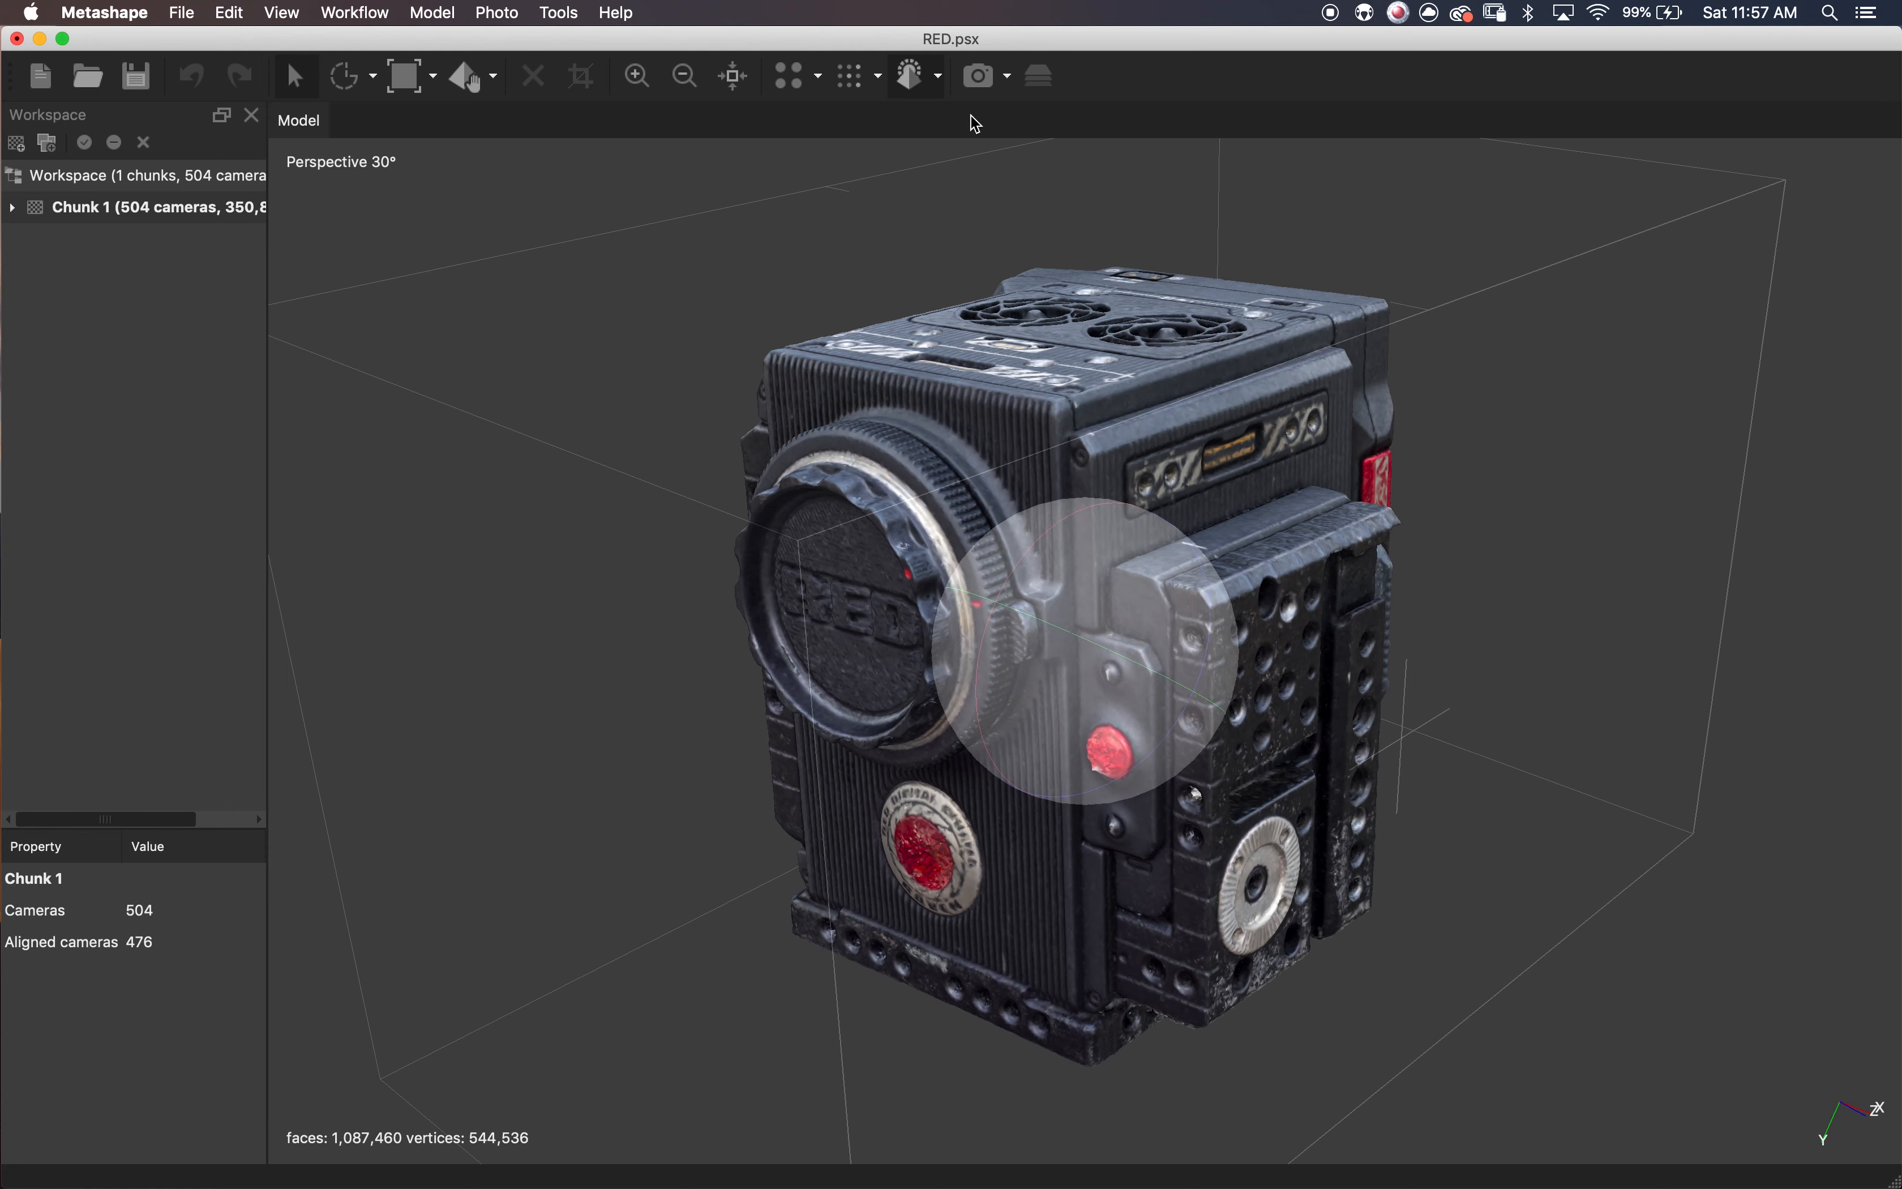
- Display the camera model in textured mode
{"action": "left_click", "coordinate": [939, 77]}
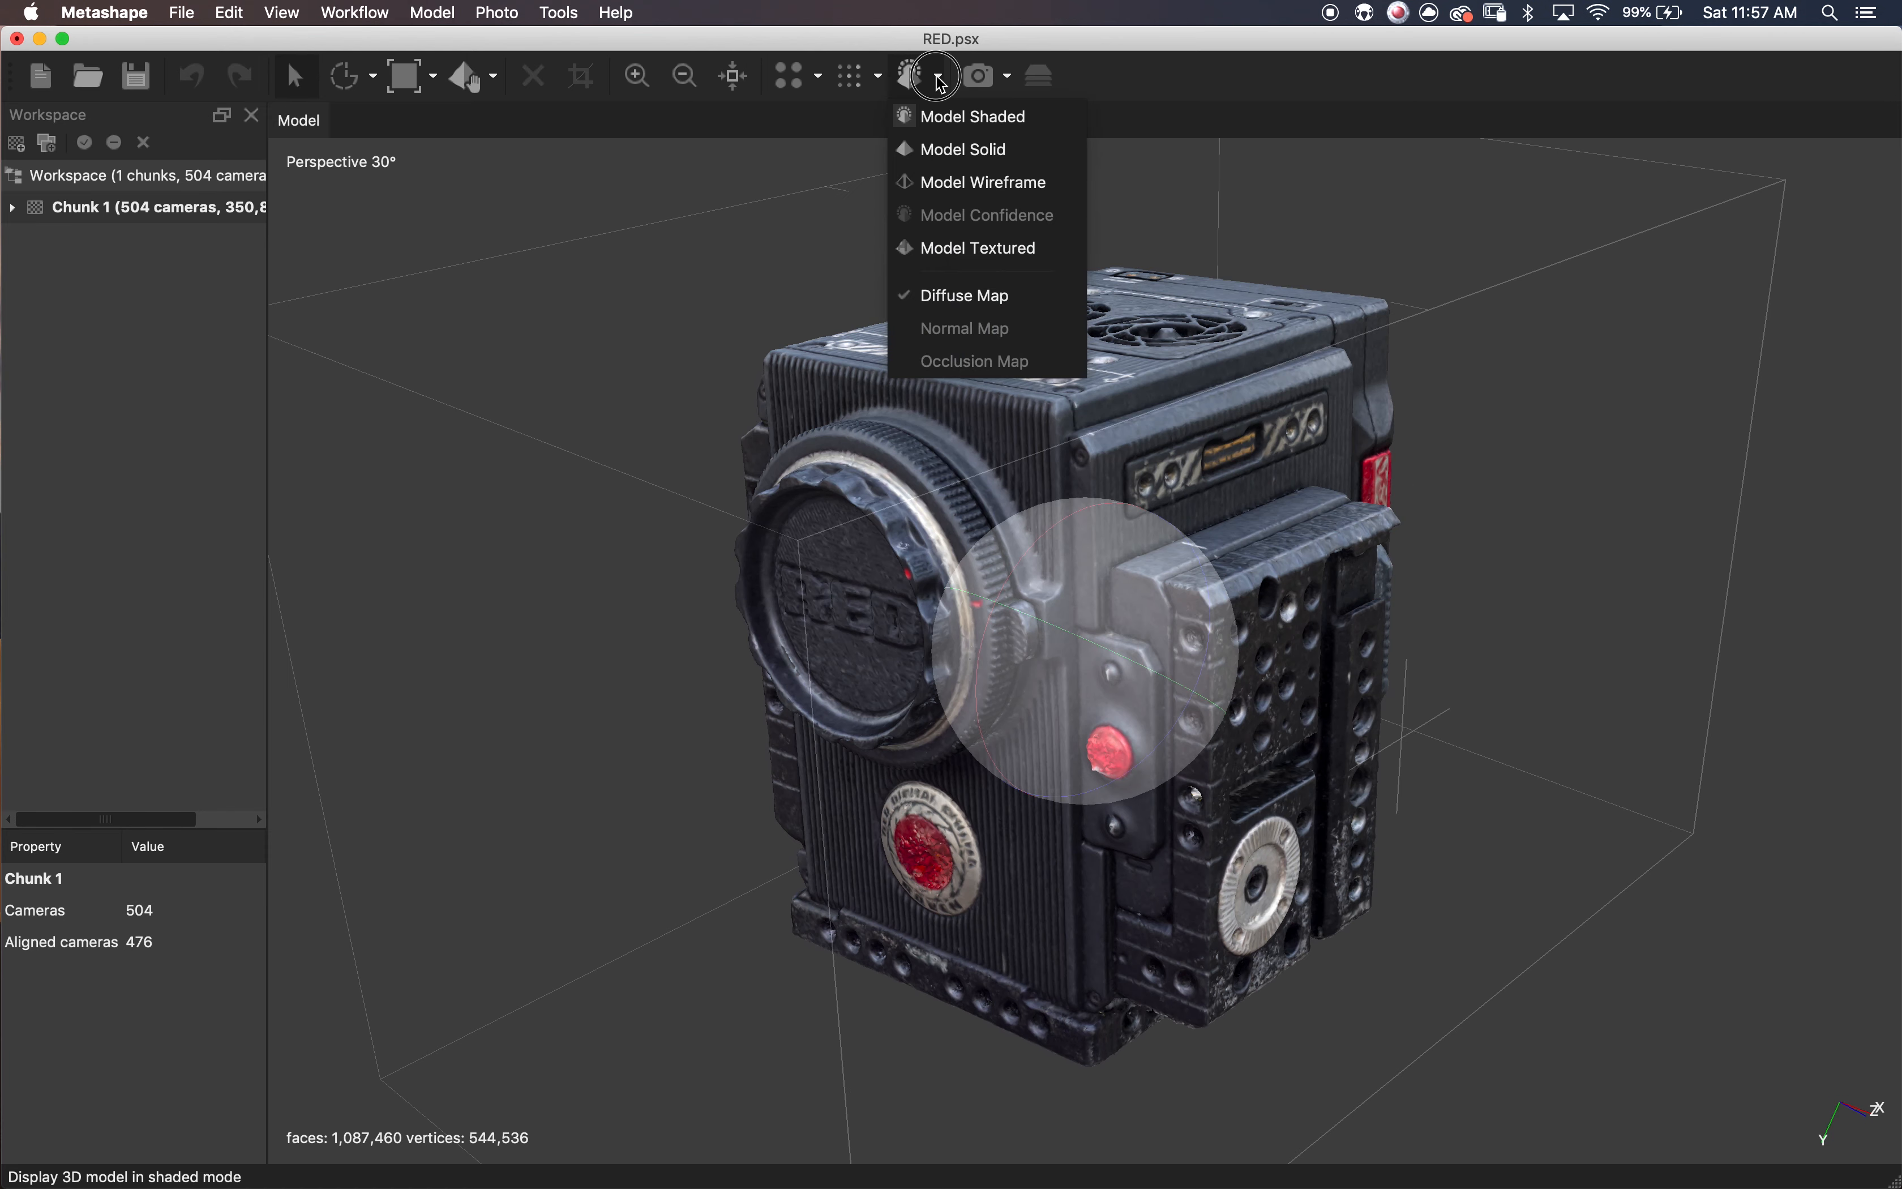
{"action": "left_click", "coordinate": [975, 246]}
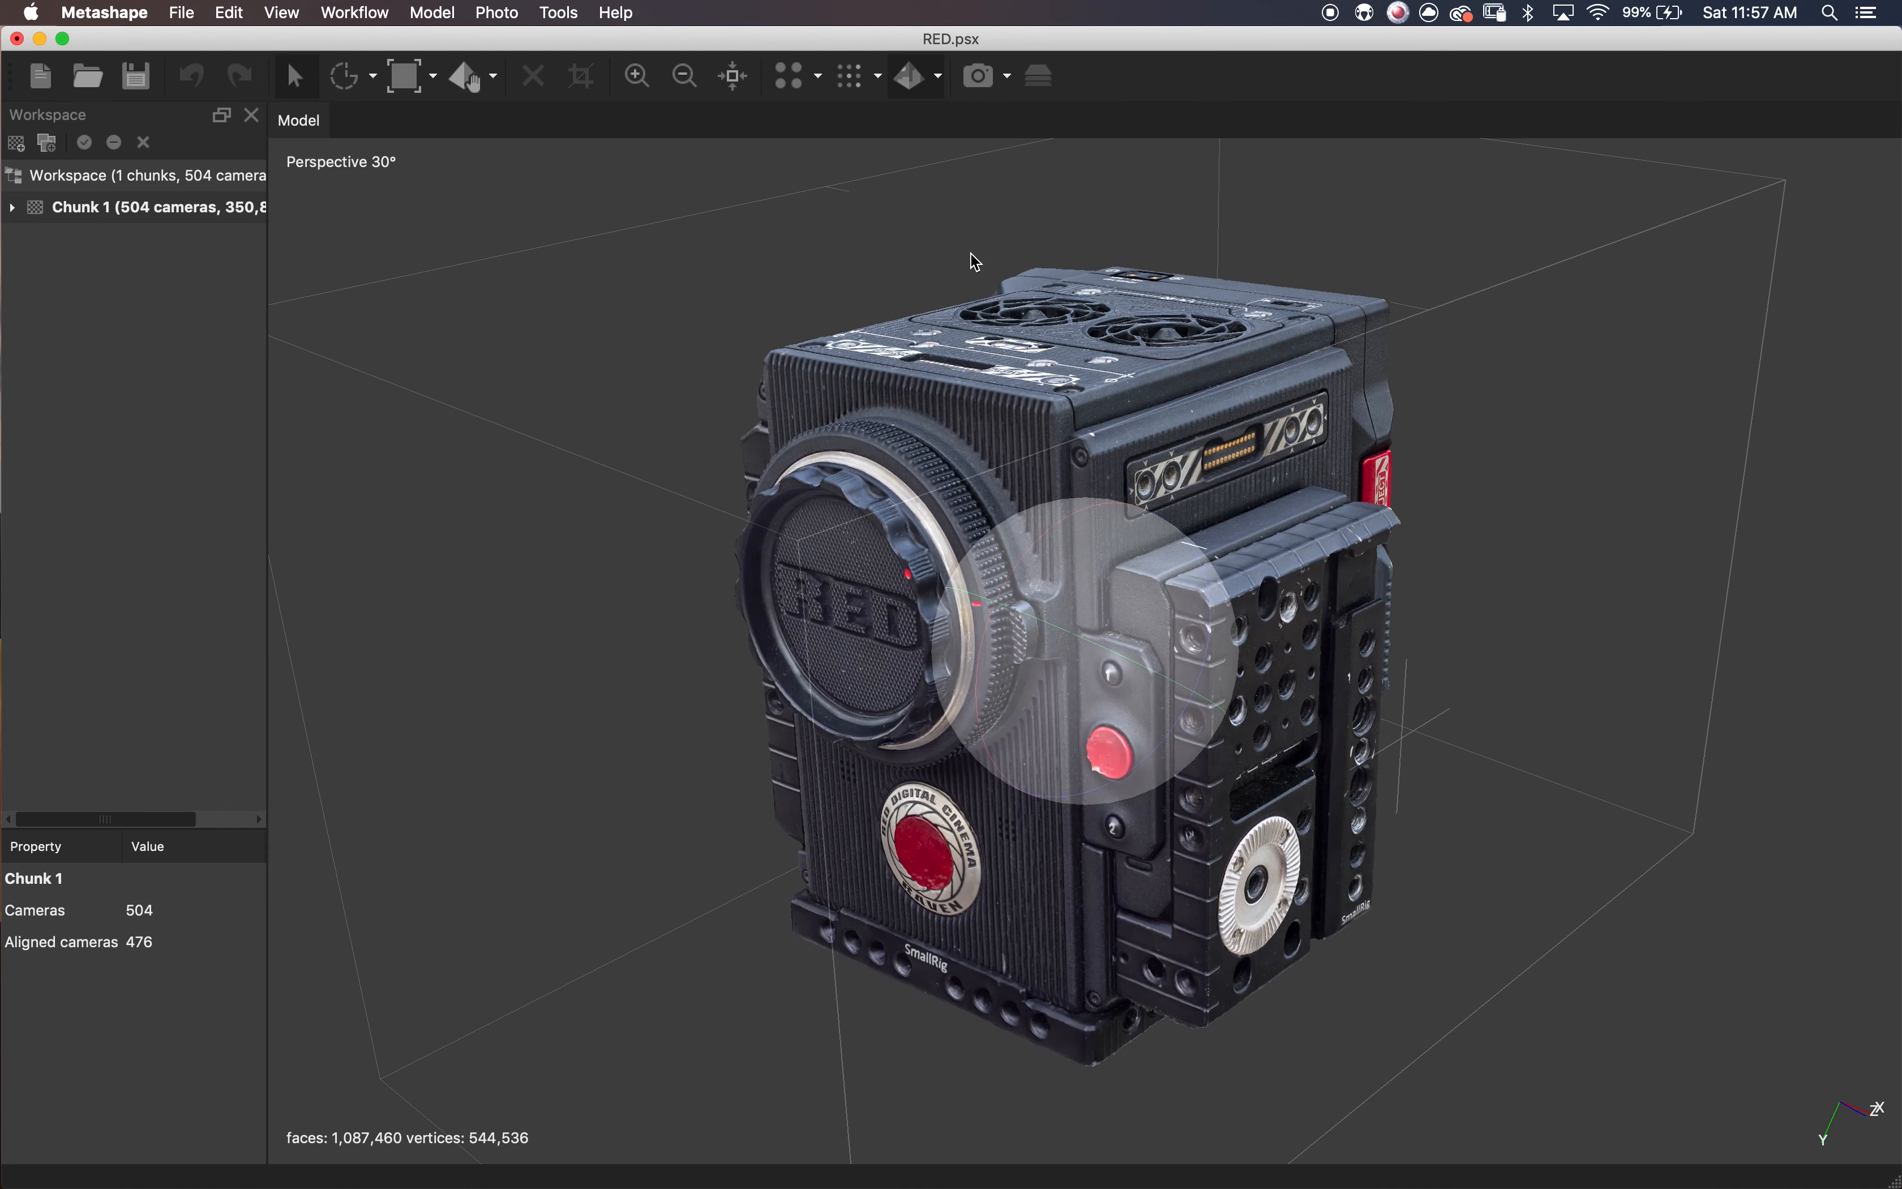
{"action": "left_click", "coordinate": [939, 76]}
{"action": "left_click", "coordinate": [987, 251]}
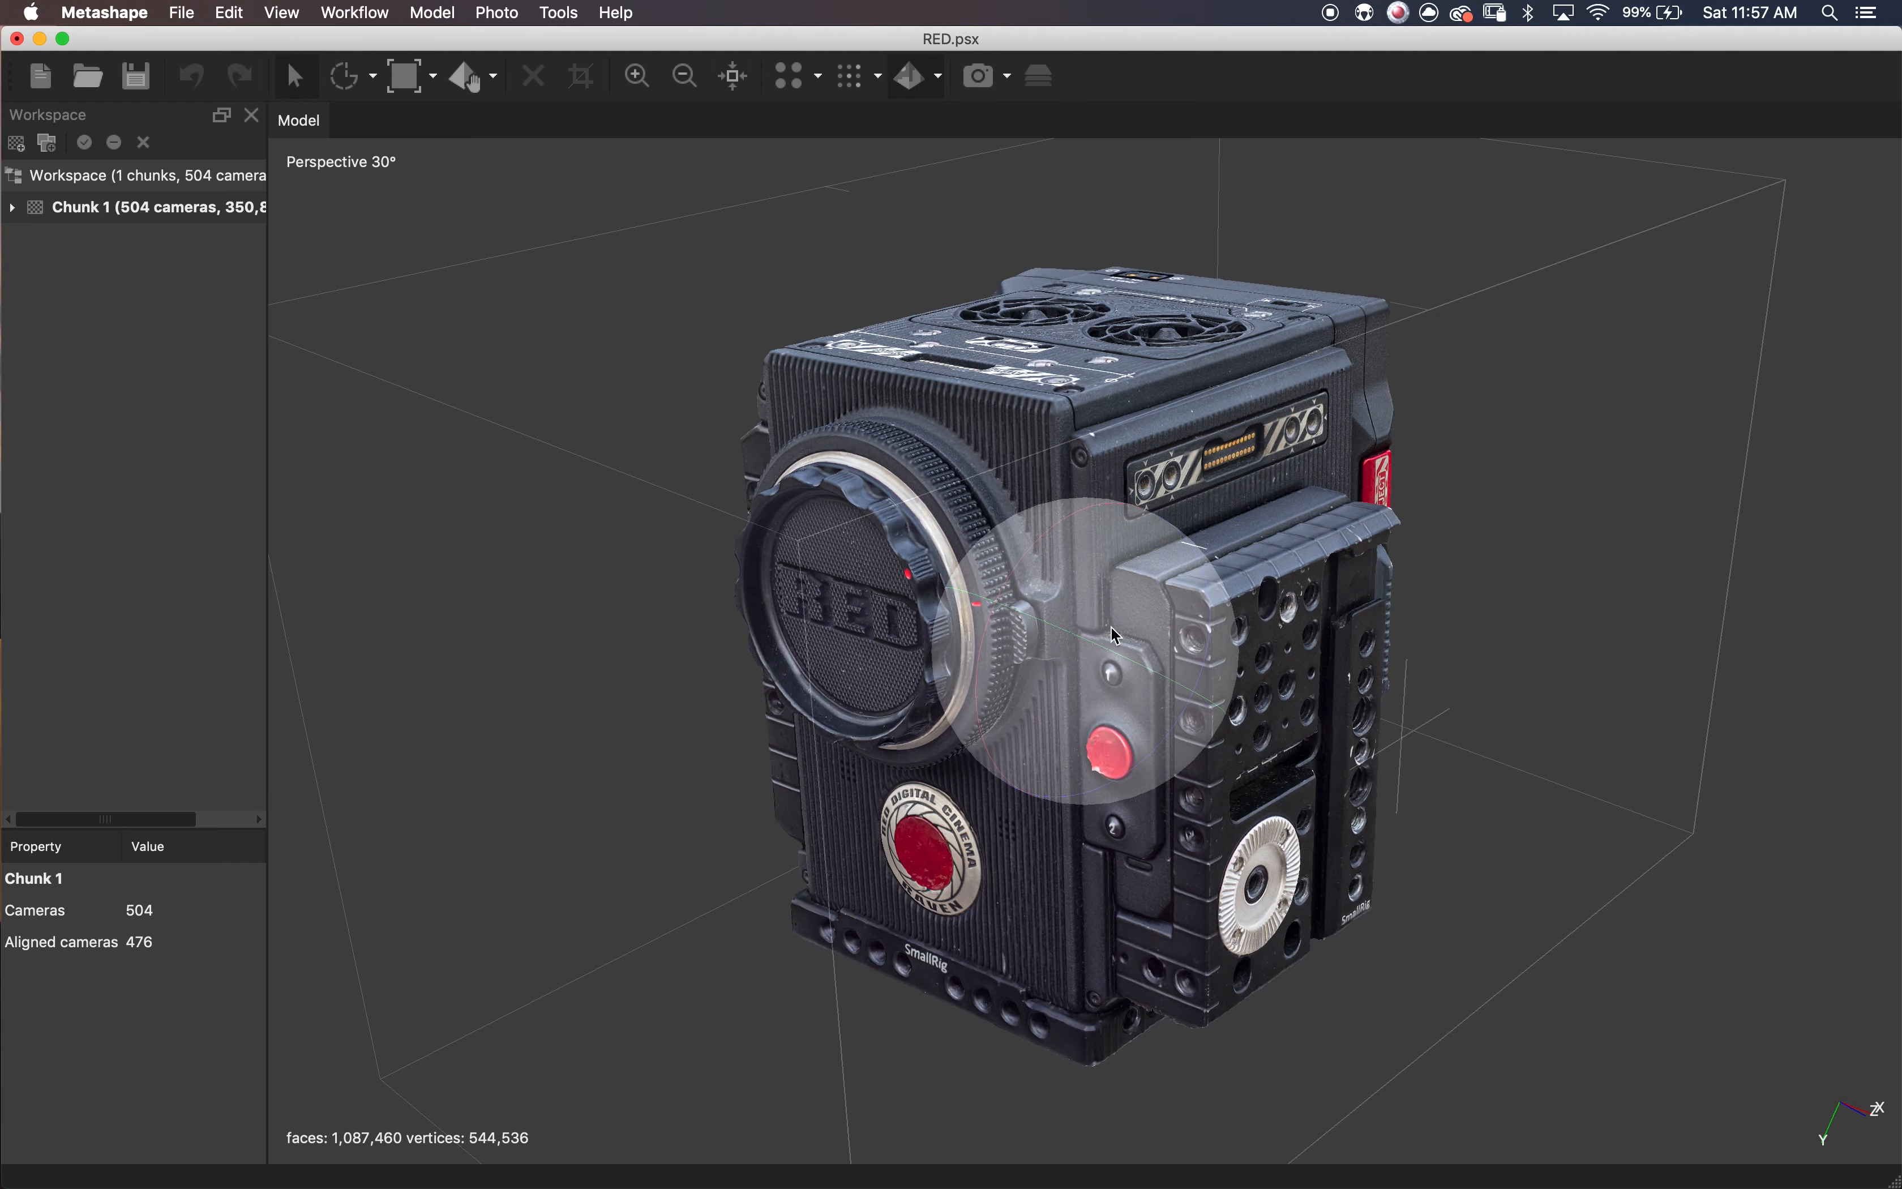
- Examine the texture detail on the camera's port labels and SmallRig side plate close up
{"action": "mouse_move", "coordinate": [1117, 601]}
{"action": "left_mouse_down"}
{"action": "mouse_move", "coordinate": [1109, 694]}
{"action": "mouse_move", "coordinate": [1064, 735]}
{"action": "mouse_move", "coordinate": [1124, 586]}
{"action": "left_mouse_up"}
{"action": "mouse_move", "coordinate": [1087, 703]}
{"action": "left_mouse_down"}
{"action": "mouse_move", "coordinate": [1166, 664]}
{"action": "mouse_move", "coordinate": [1120, 696]}
{"action": "mouse_move", "coordinate": [1079, 656]}
{"action": "mouse_move", "coordinate": [1093, 675]}
{"action": "left_mouse_up"}
{"action": "left_click_drag", "start_coordinate": [1119, 680], "coordinate": [803, 389]}
{"action": "scroll", "coordinate": [775, 503], "scroll_direction": "up", "scroll_amount": 5}
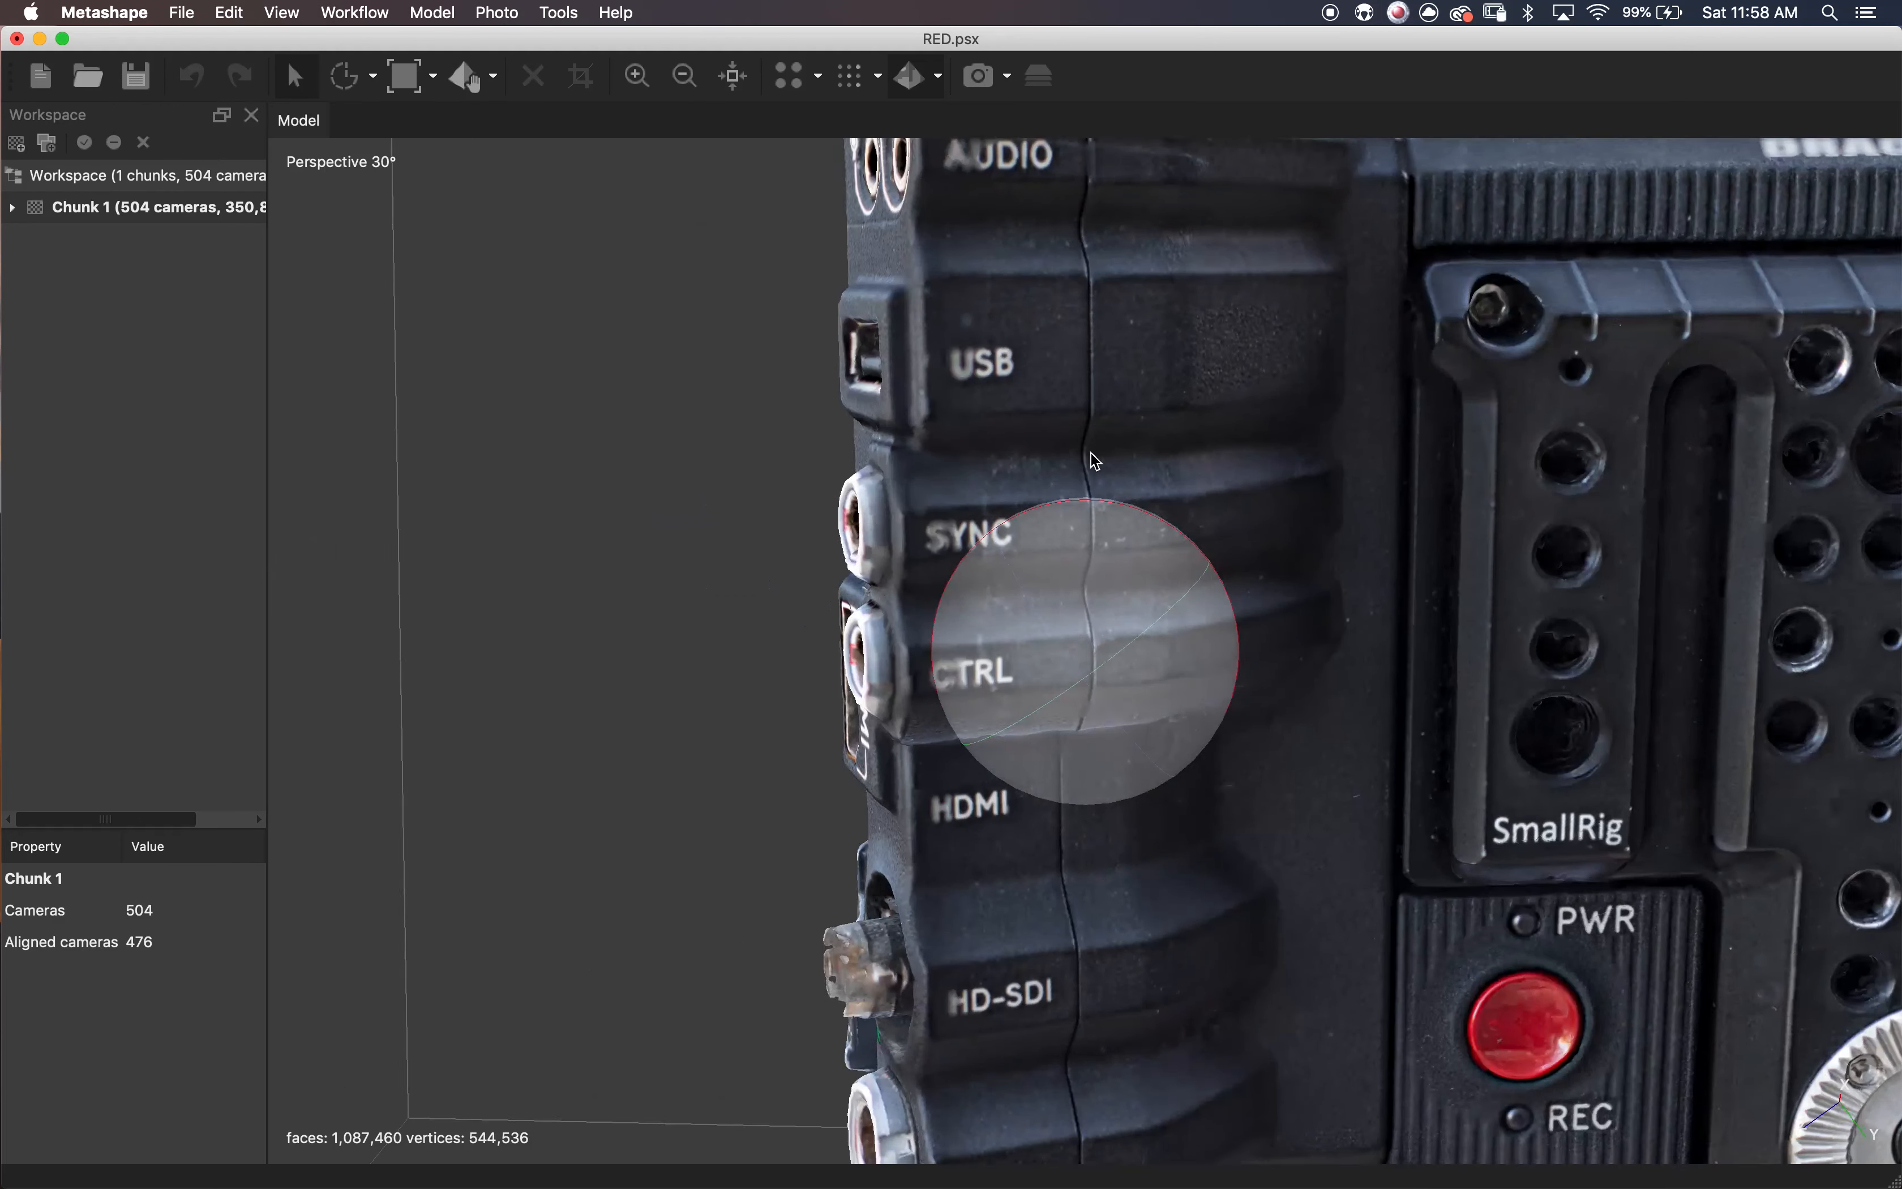
{"action": "left_click_drag", "start_coordinate": [1244, 646], "coordinate": [1137, 578]}
{"action": "right_click_drag", "start_coordinate": [1138, 578], "coordinate": [1214, 831]}
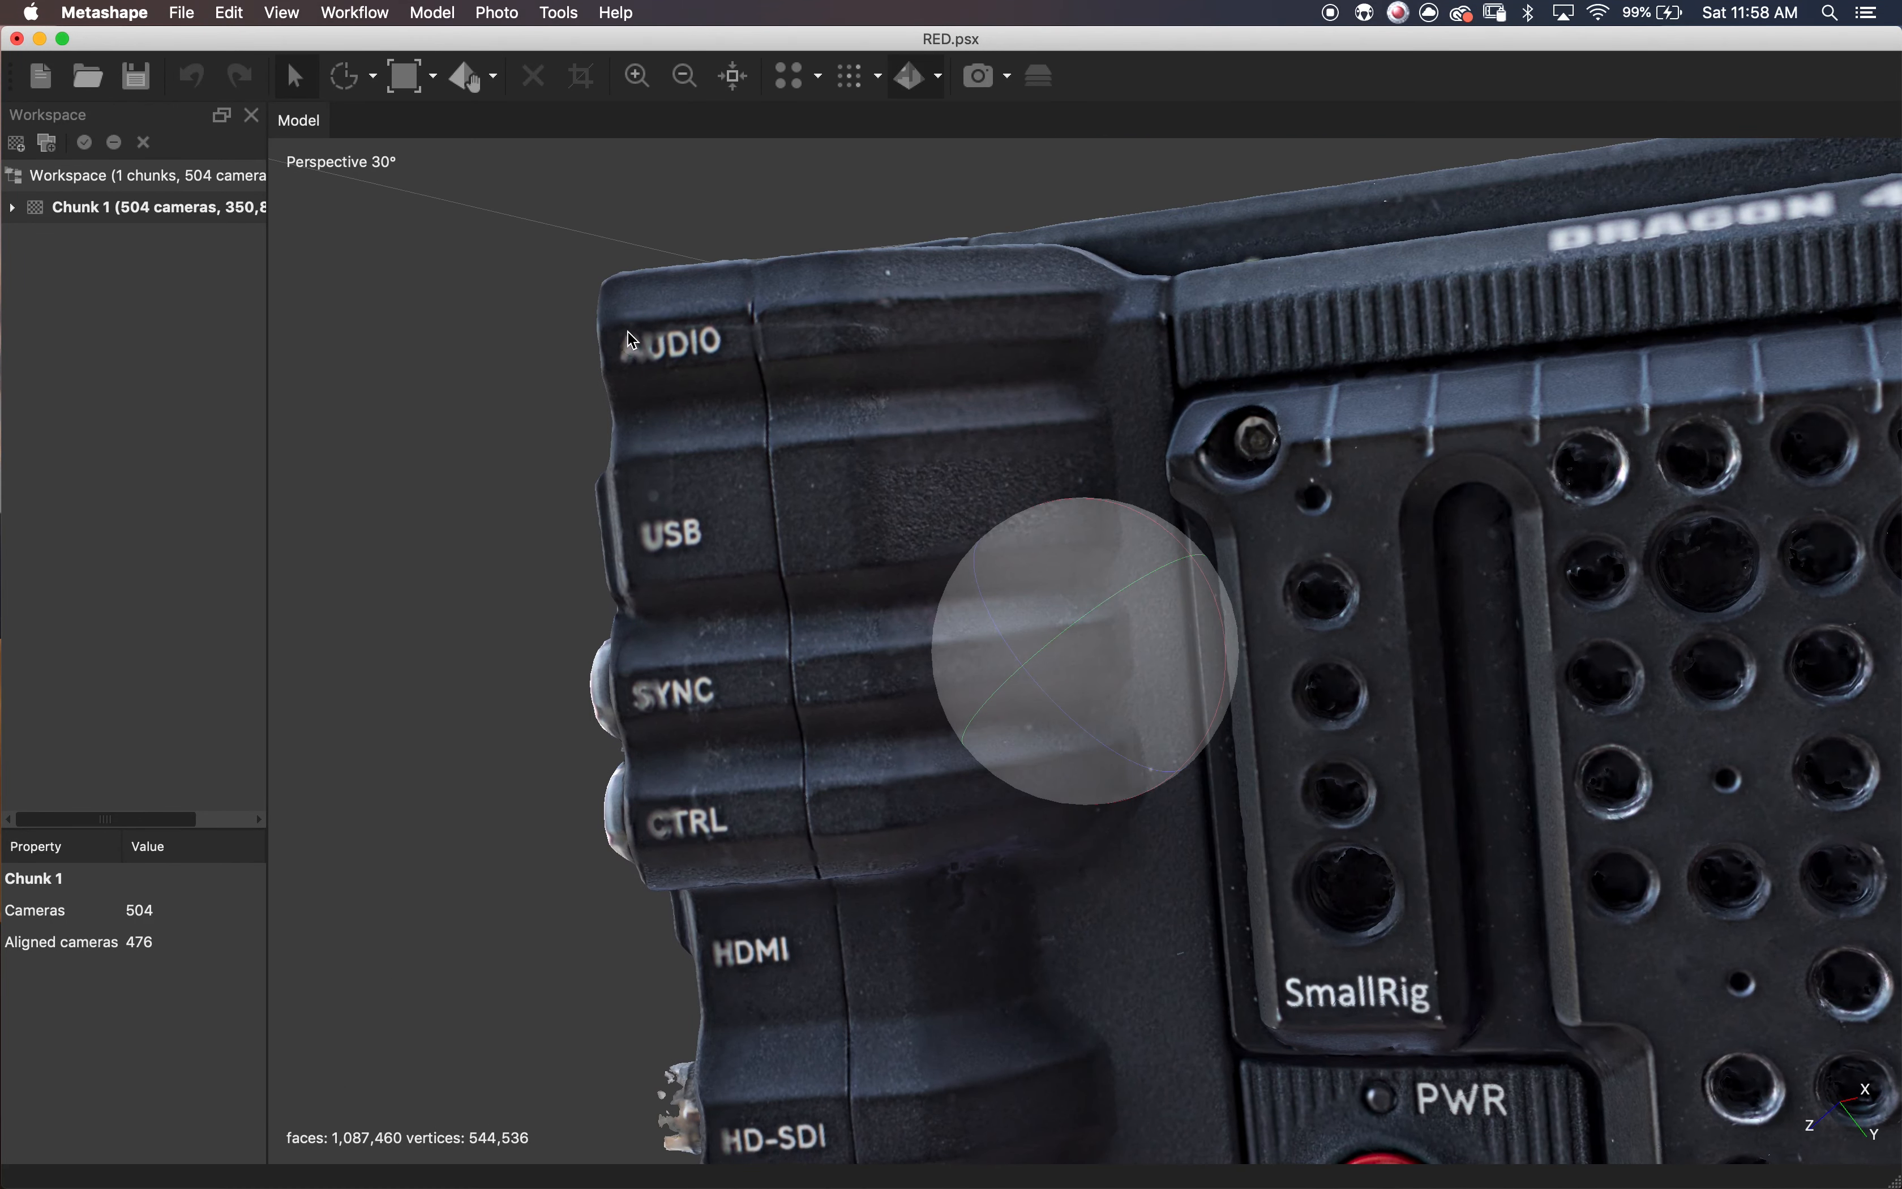
{"action": "right_click_drag", "start_coordinate": [1143, 675], "coordinate": [728, 679]}
{"action": "right_click_drag", "start_coordinate": [1088, 654], "coordinate": [790, 667]}
{"action": "scroll", "coordinate": [1032, 688], "scroll_direction": "down", "scroll_amount": 10}
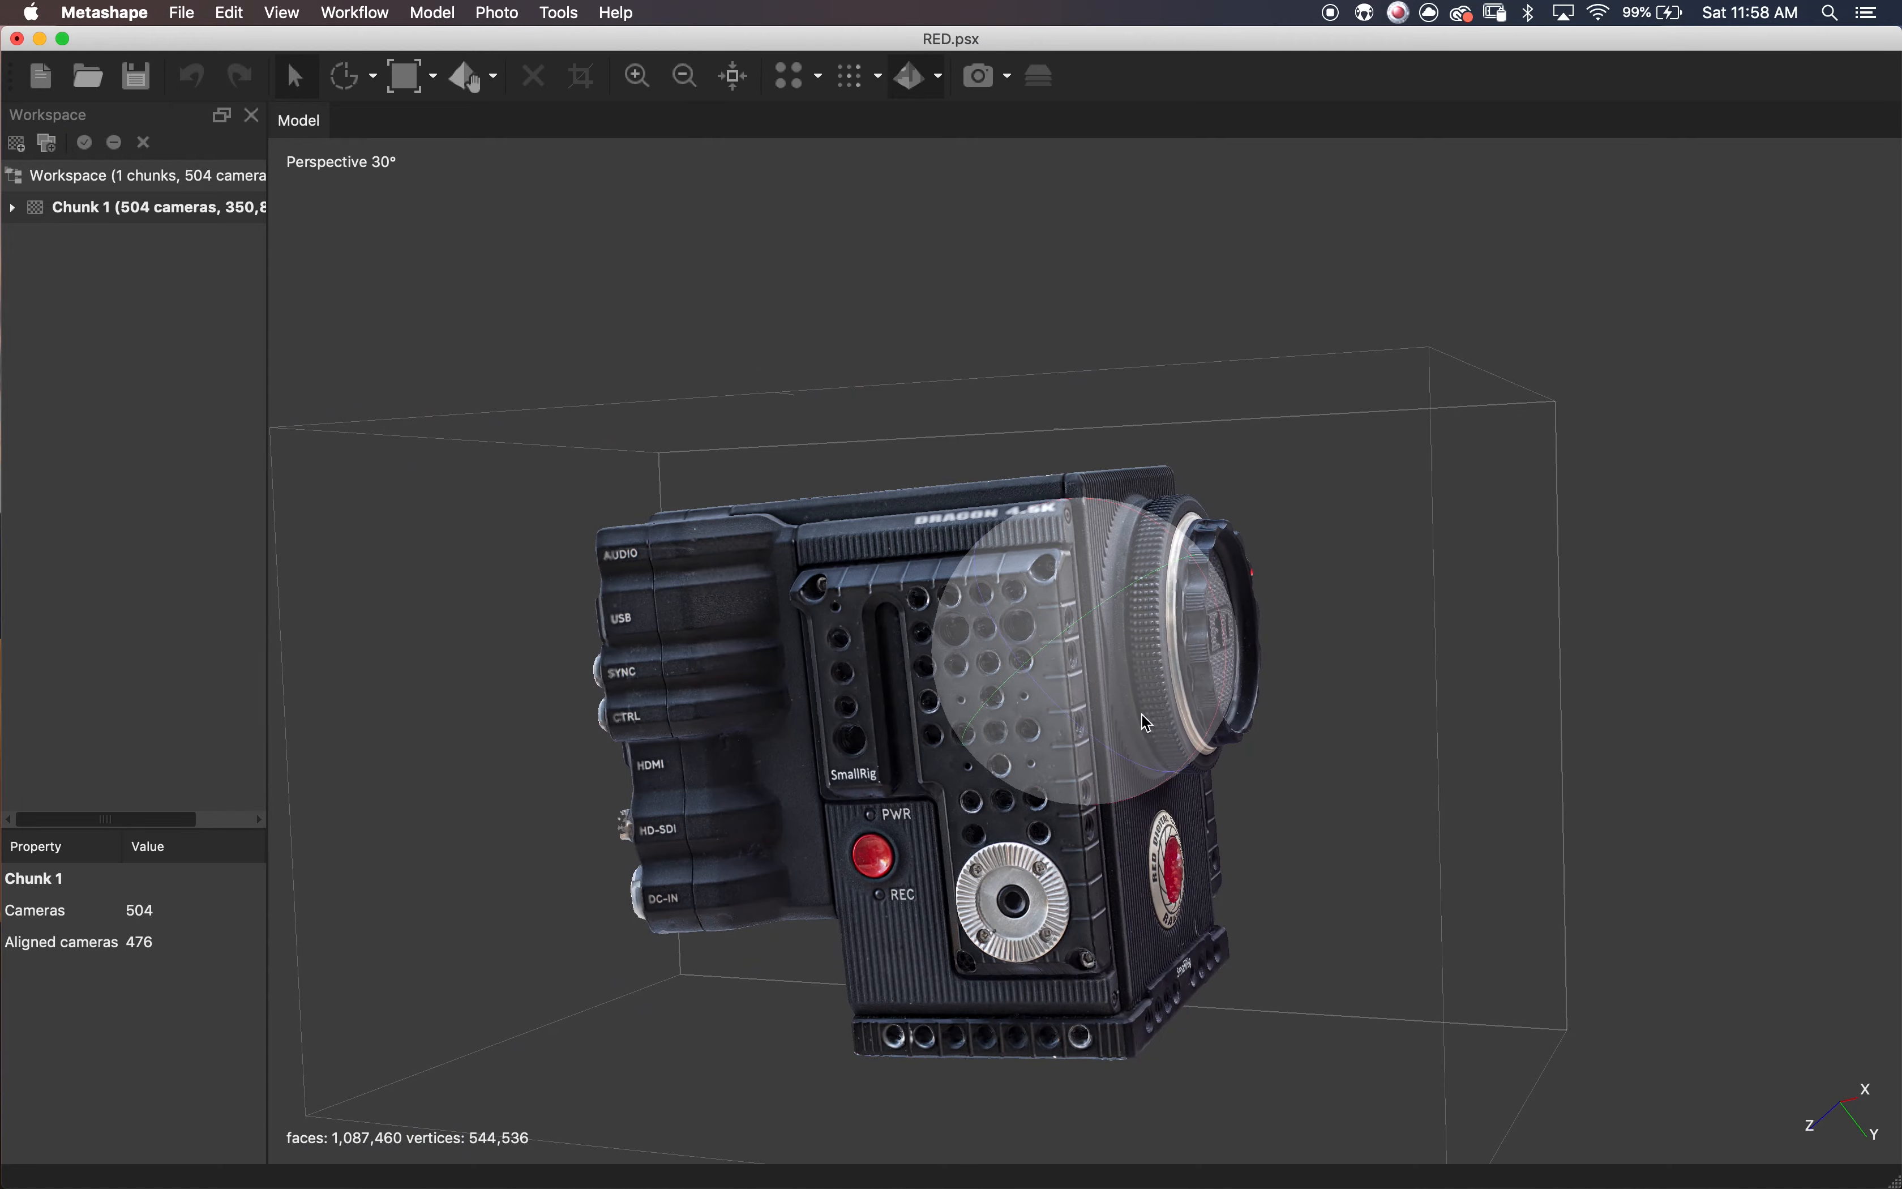
- Inspect the textured model's back plate, lens cap and front badge from several angles
{"action": "left_click_drag", "start_coordinate": [1147, 723], "coordinate": [1518, 913]}
{"action": "right_click_drag", "start_coordinate": [1466, 934], "coordinate": [1283, 768]}
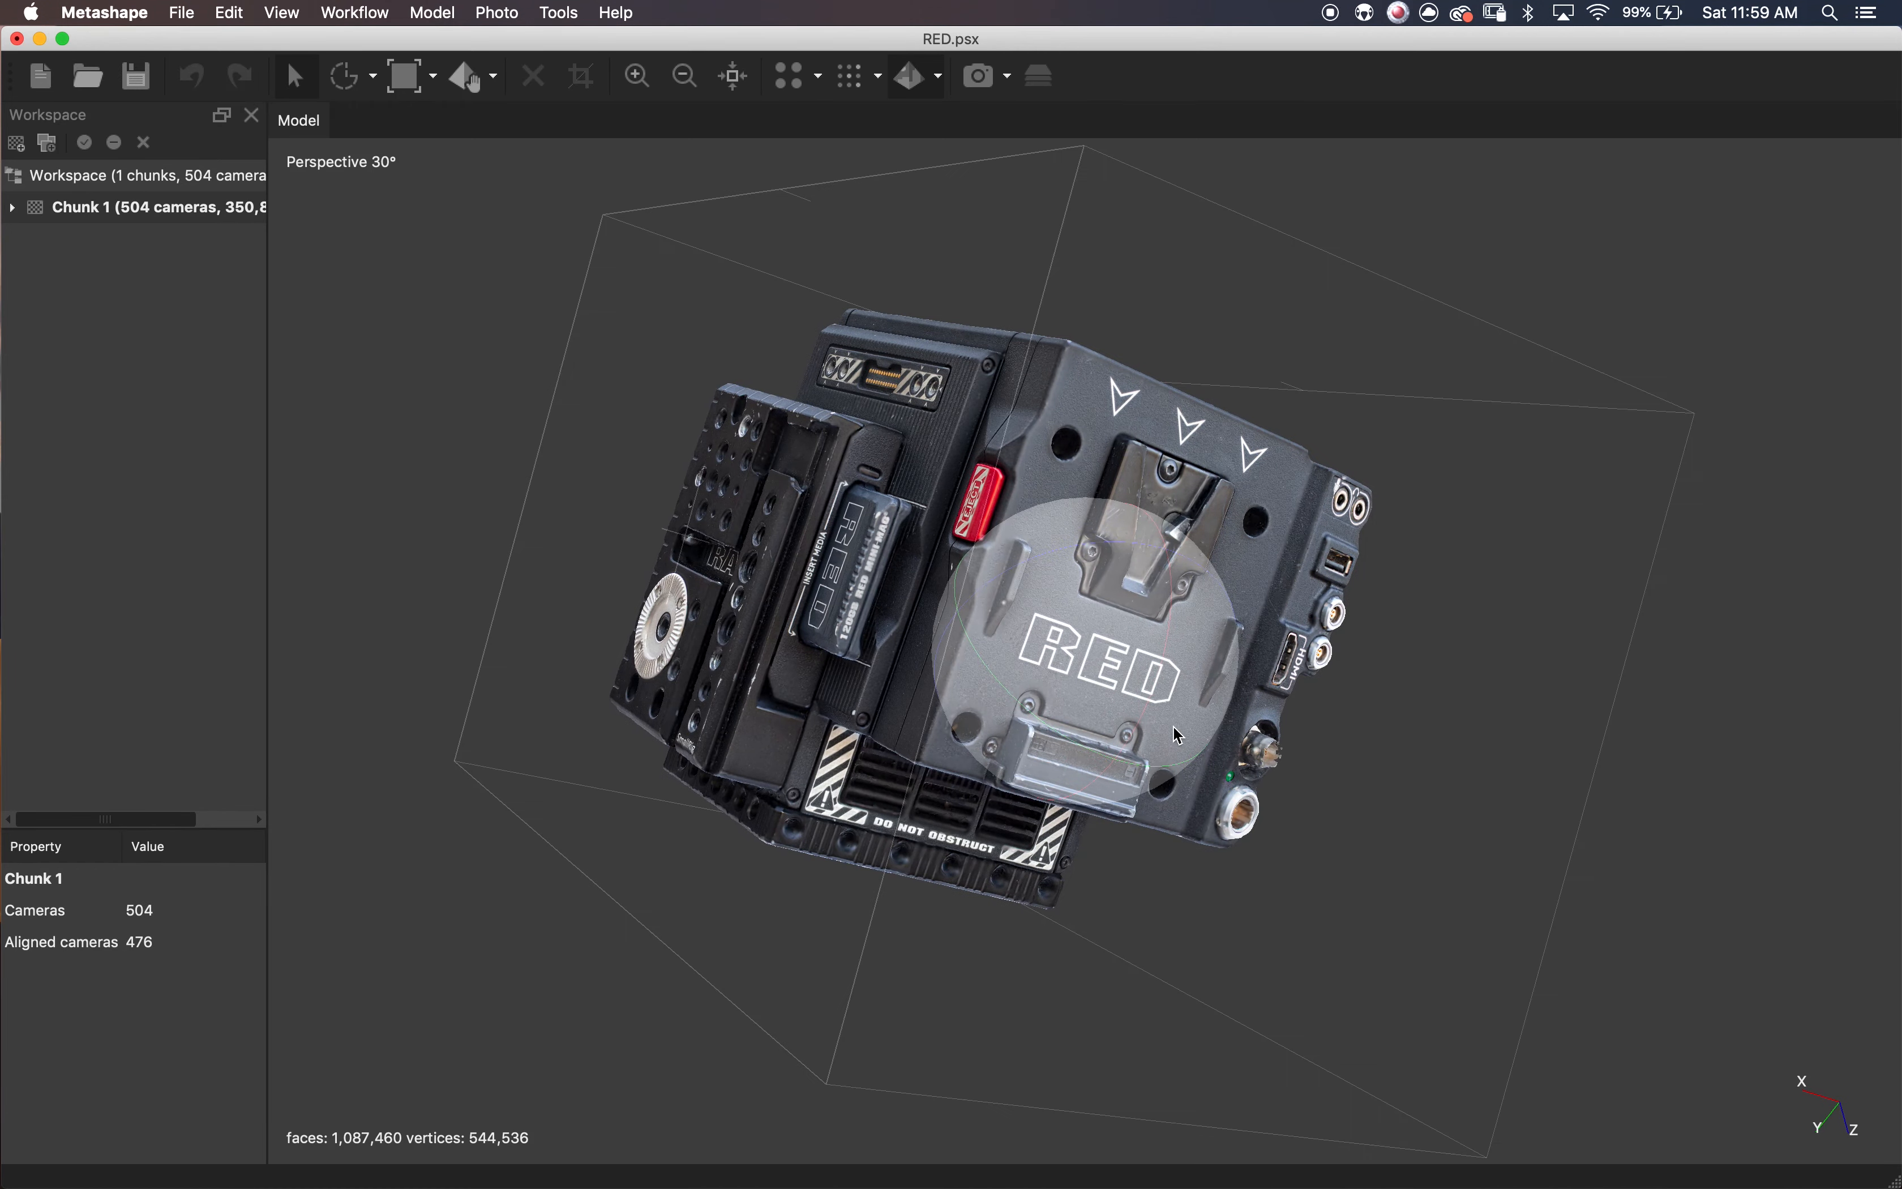
{"action": "left_click_drag", "start_coordinate": [1017, 677], "coordinate": [1095, 701]}
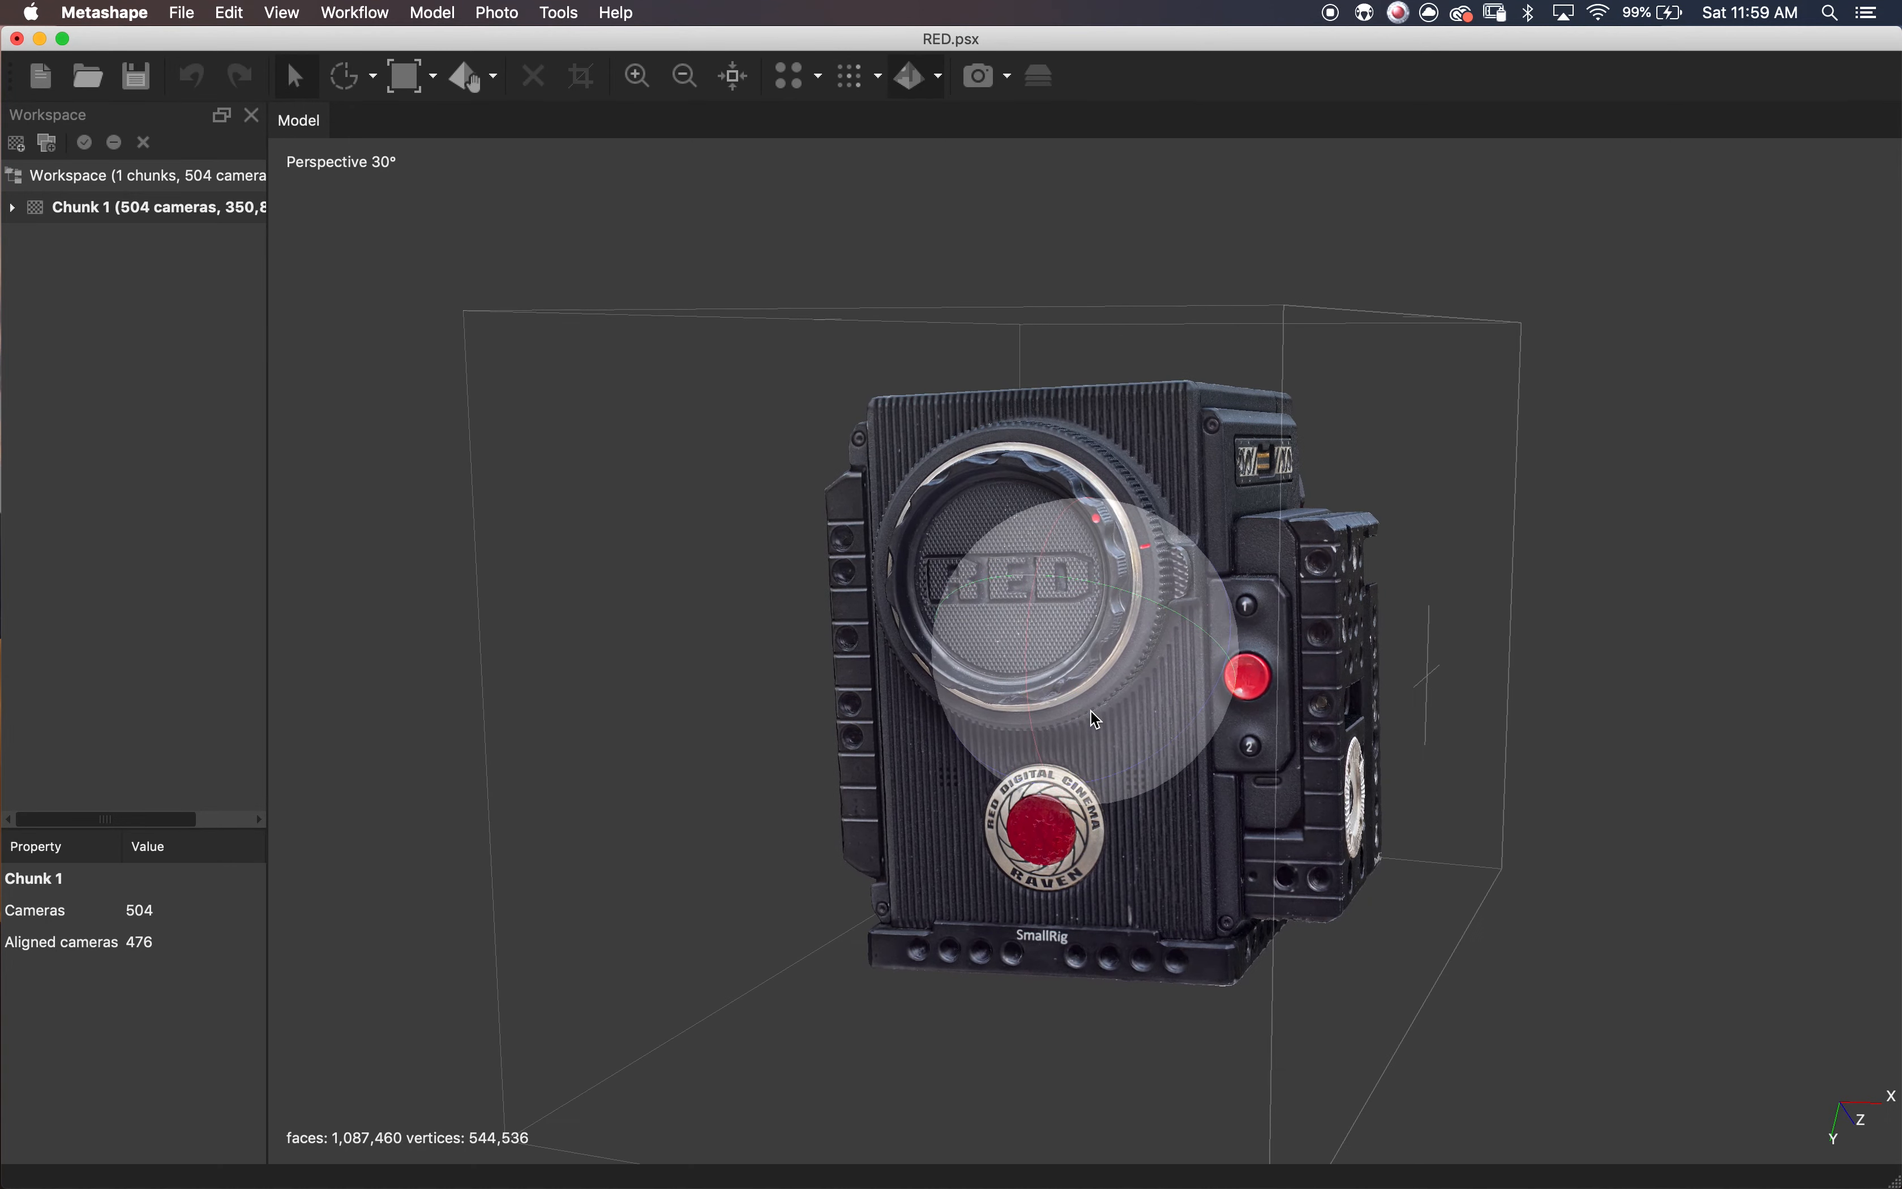
{"action": "scroll", "coordinate": [1097, 719], "scroll_direction": "up", "scroll_amount": 3}
{"action": "scroll", "coordinate": [1098, 720], "scroll_direction": "up", "scroll_amount": 1}
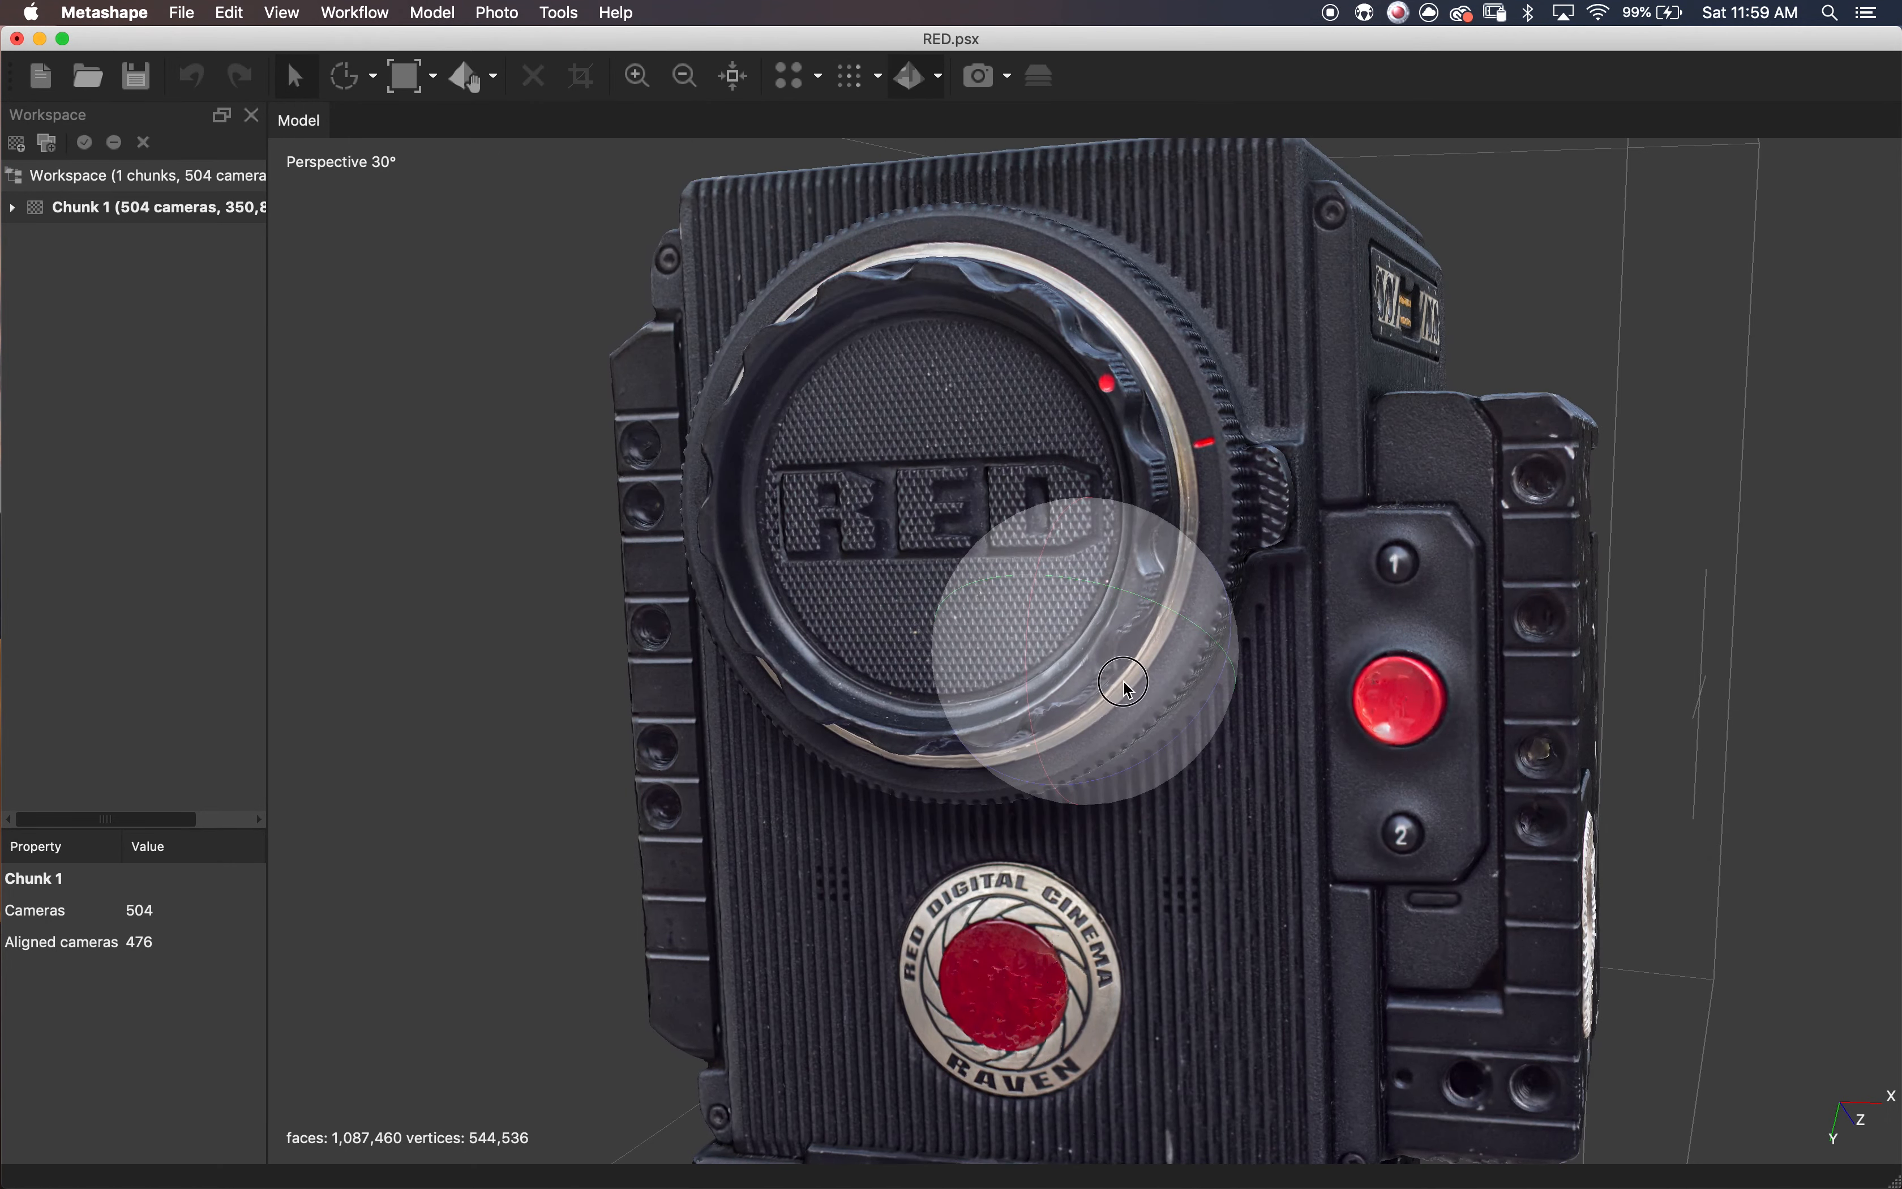
{"action": "left_click_drag", "start_coordinate": [1120, 686], "coordinate": [1133, 635]}
{"action": "scroll", "coordinate": [1128, 709], "scroll_direction": "down", "scroll_amount": 5}
{"action": "key", "text": "super+Tab"}
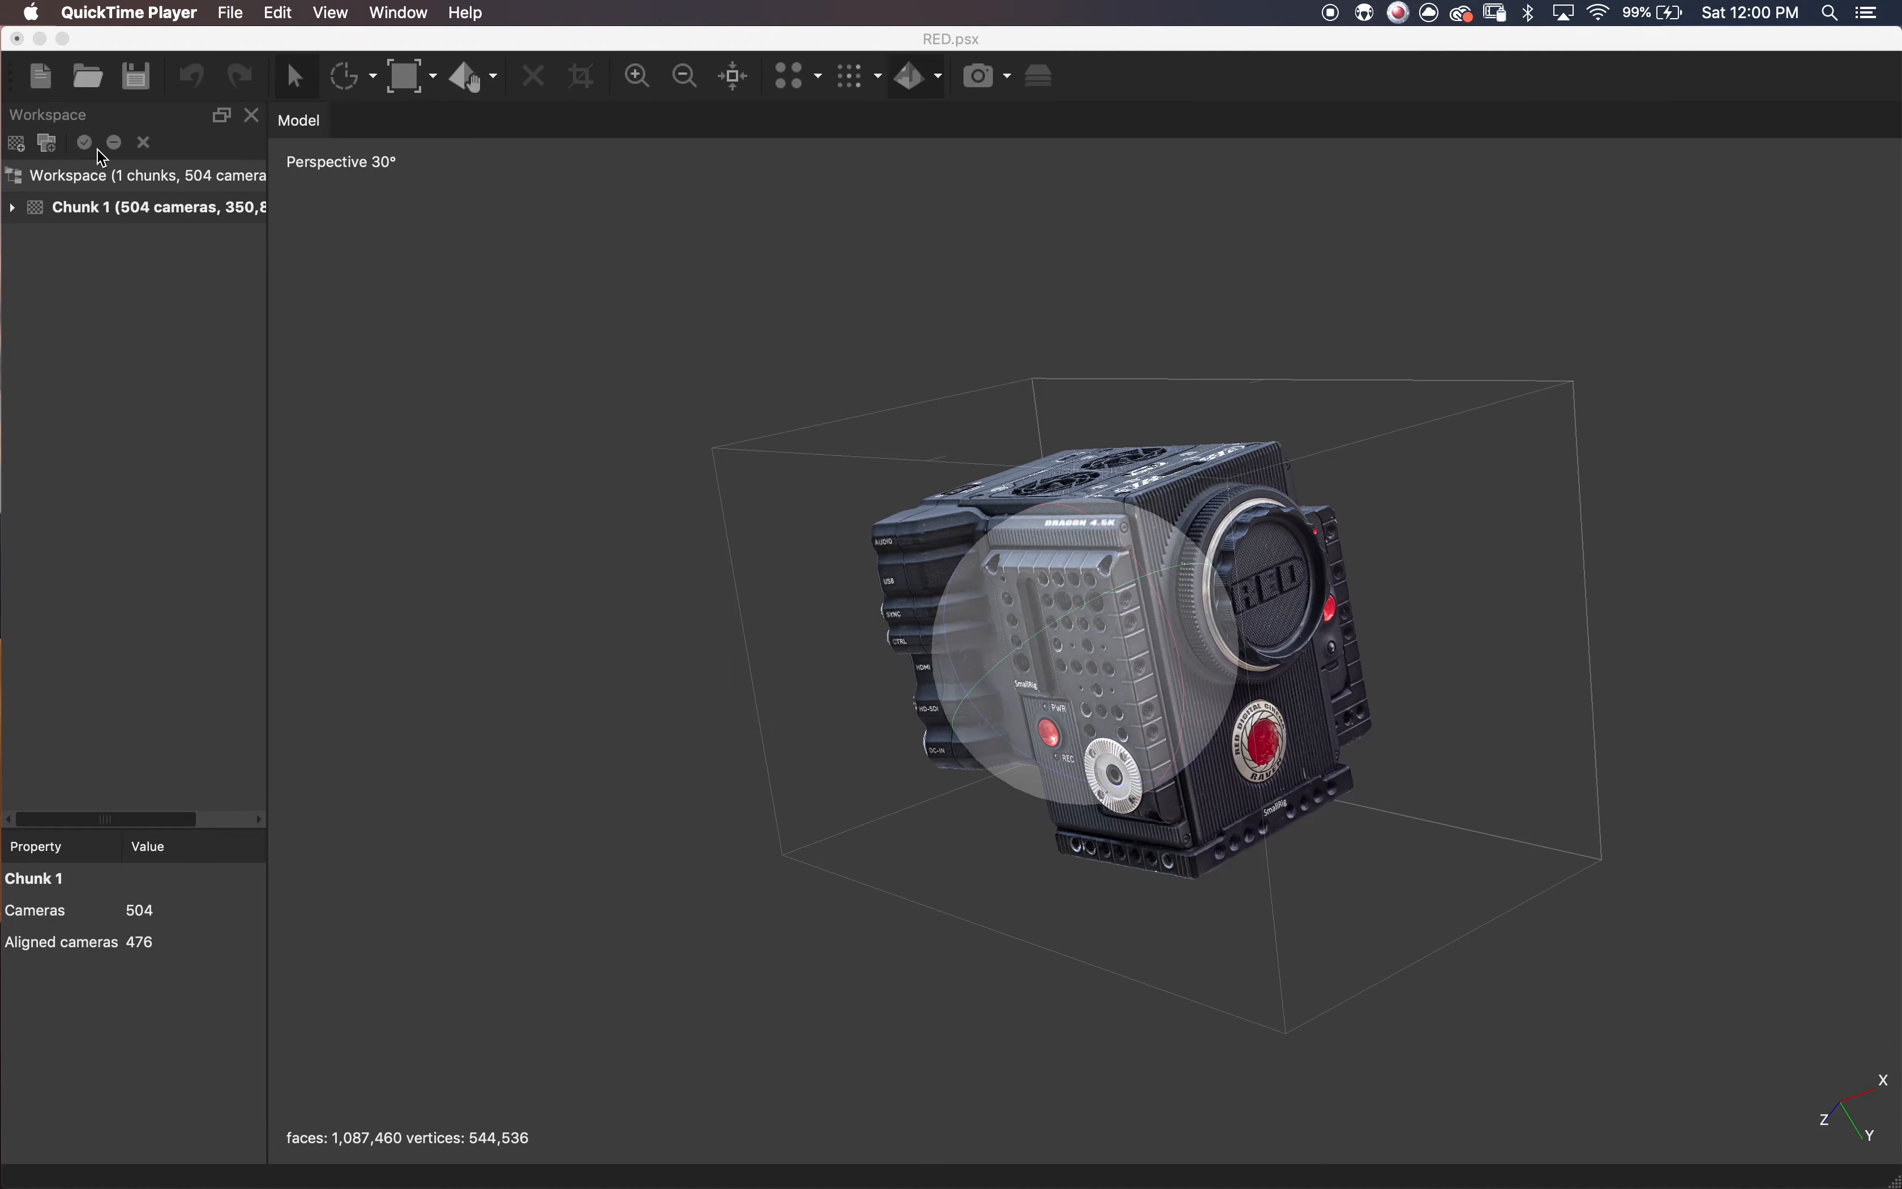
{"action": "left_click", "coordinate": [225, 16]}
{"action": "left_click", "coordinate": [650, 394]}
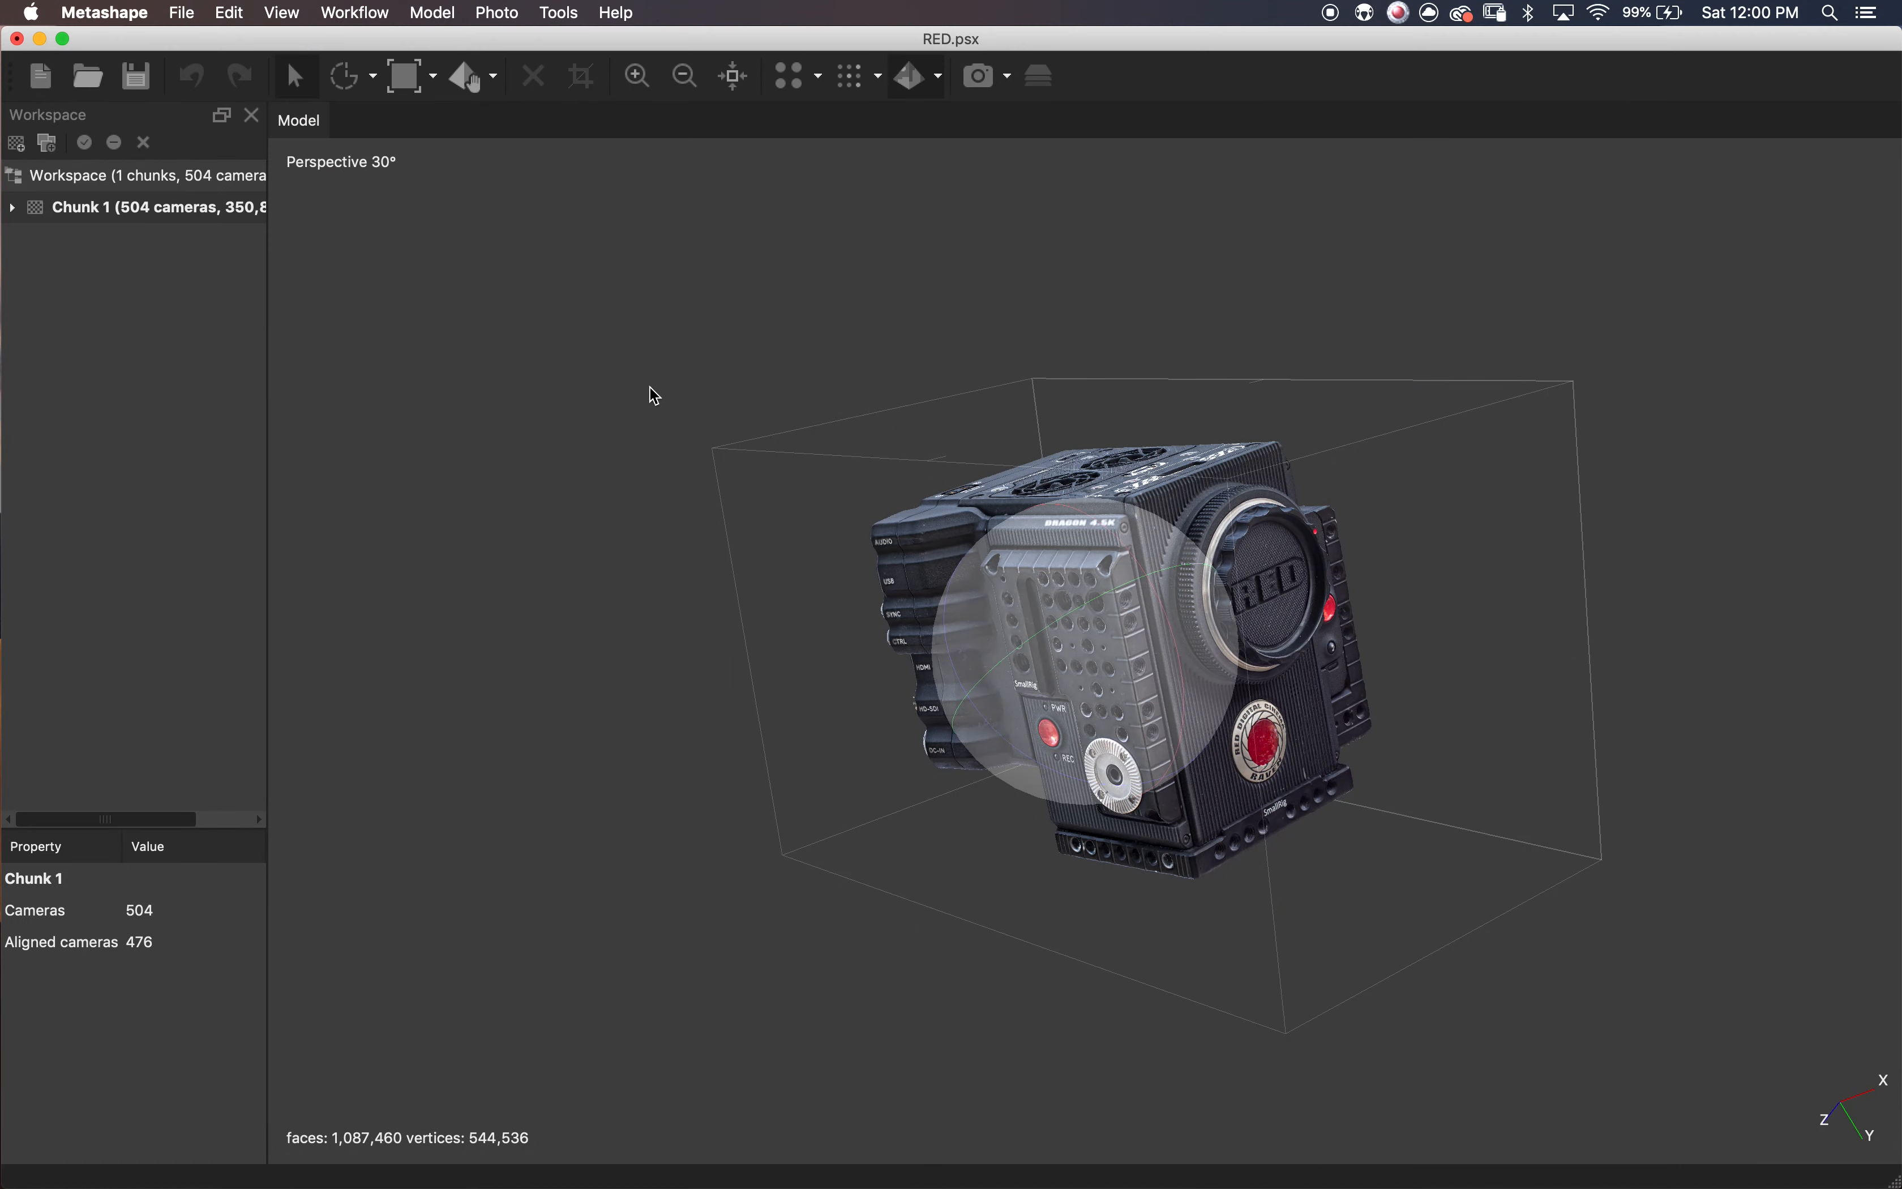
- Export the camera model as Wavefront OBJ with vertex colors, vertex normals and a TIFF texture into the RED folder
{"action": "left_click", "coordinate": [182, 12]}
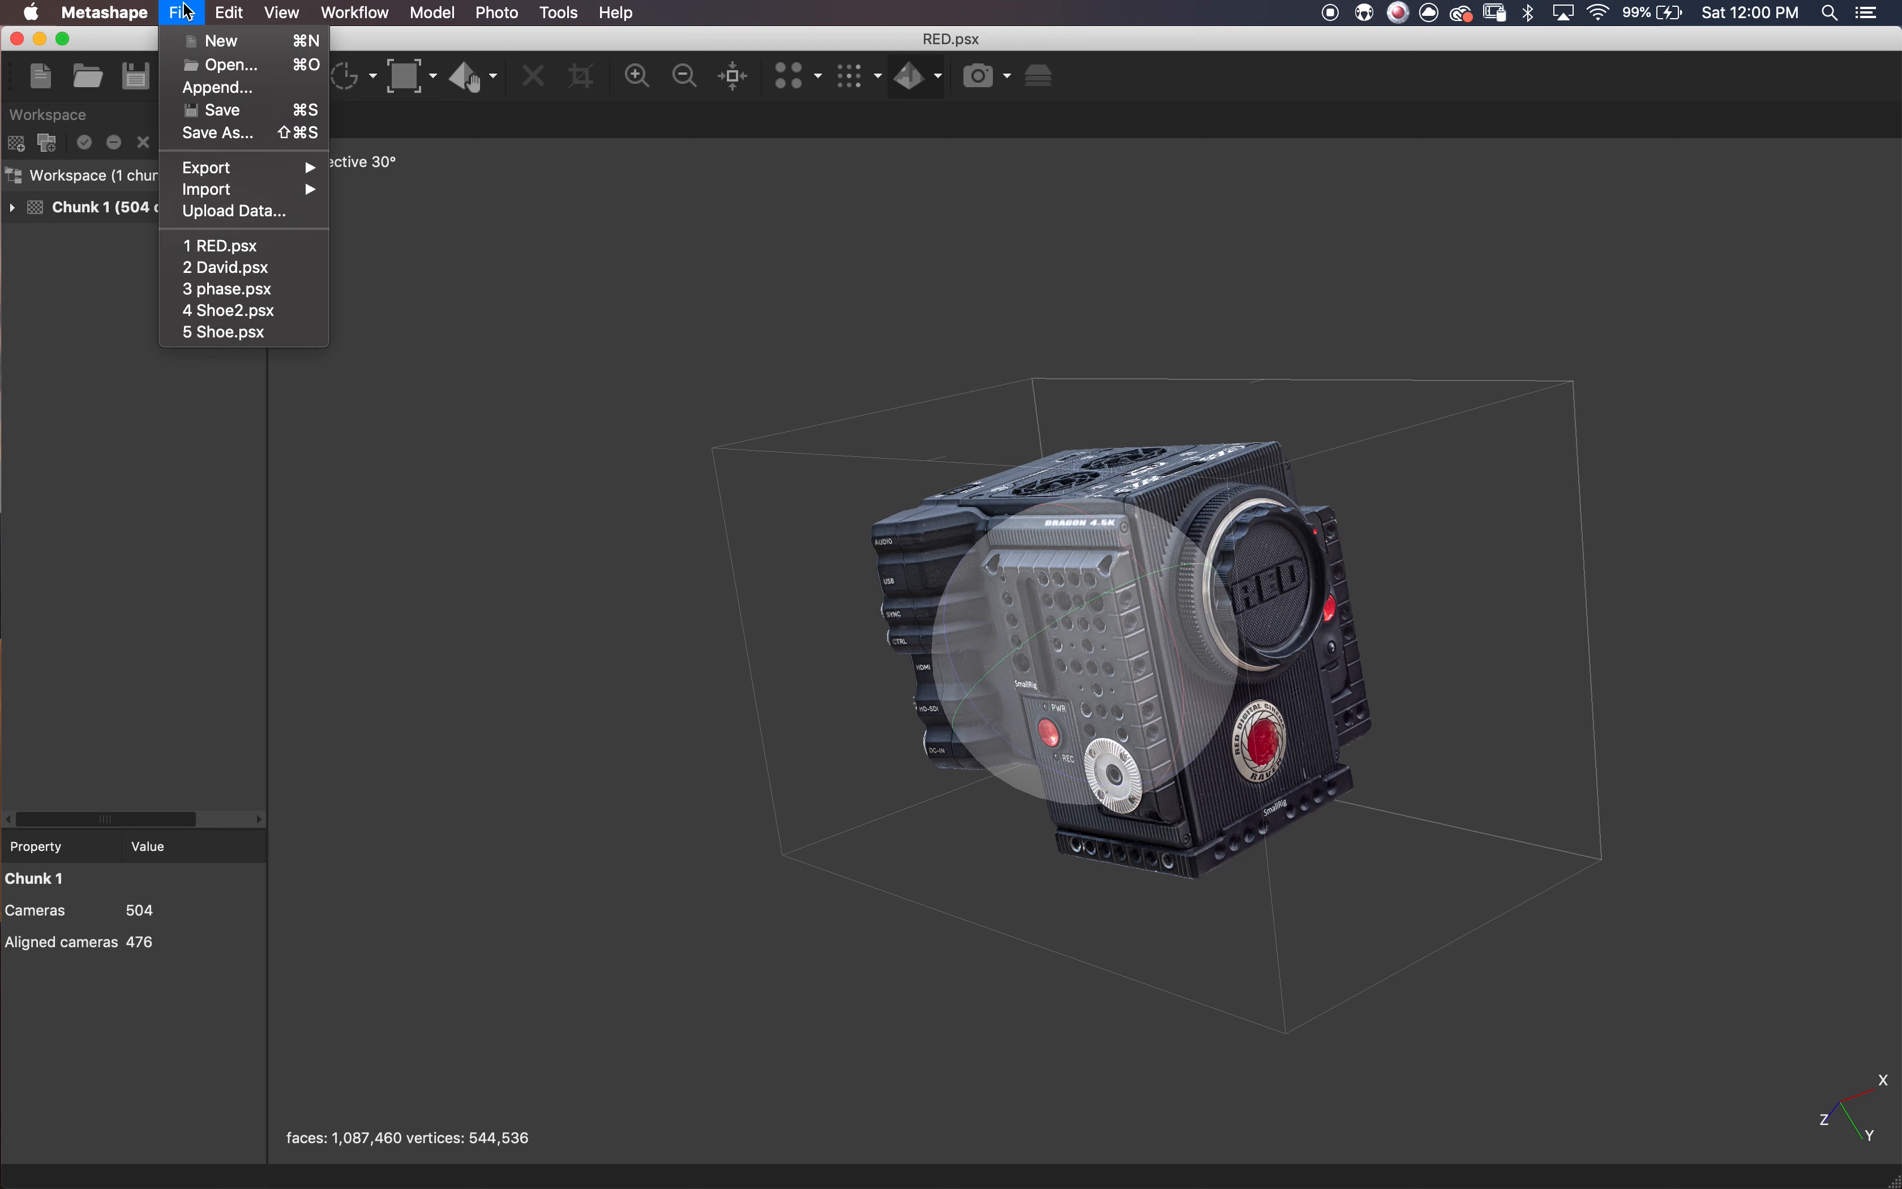
{"action": "mouse_move", "coordinate": [268, 179]}
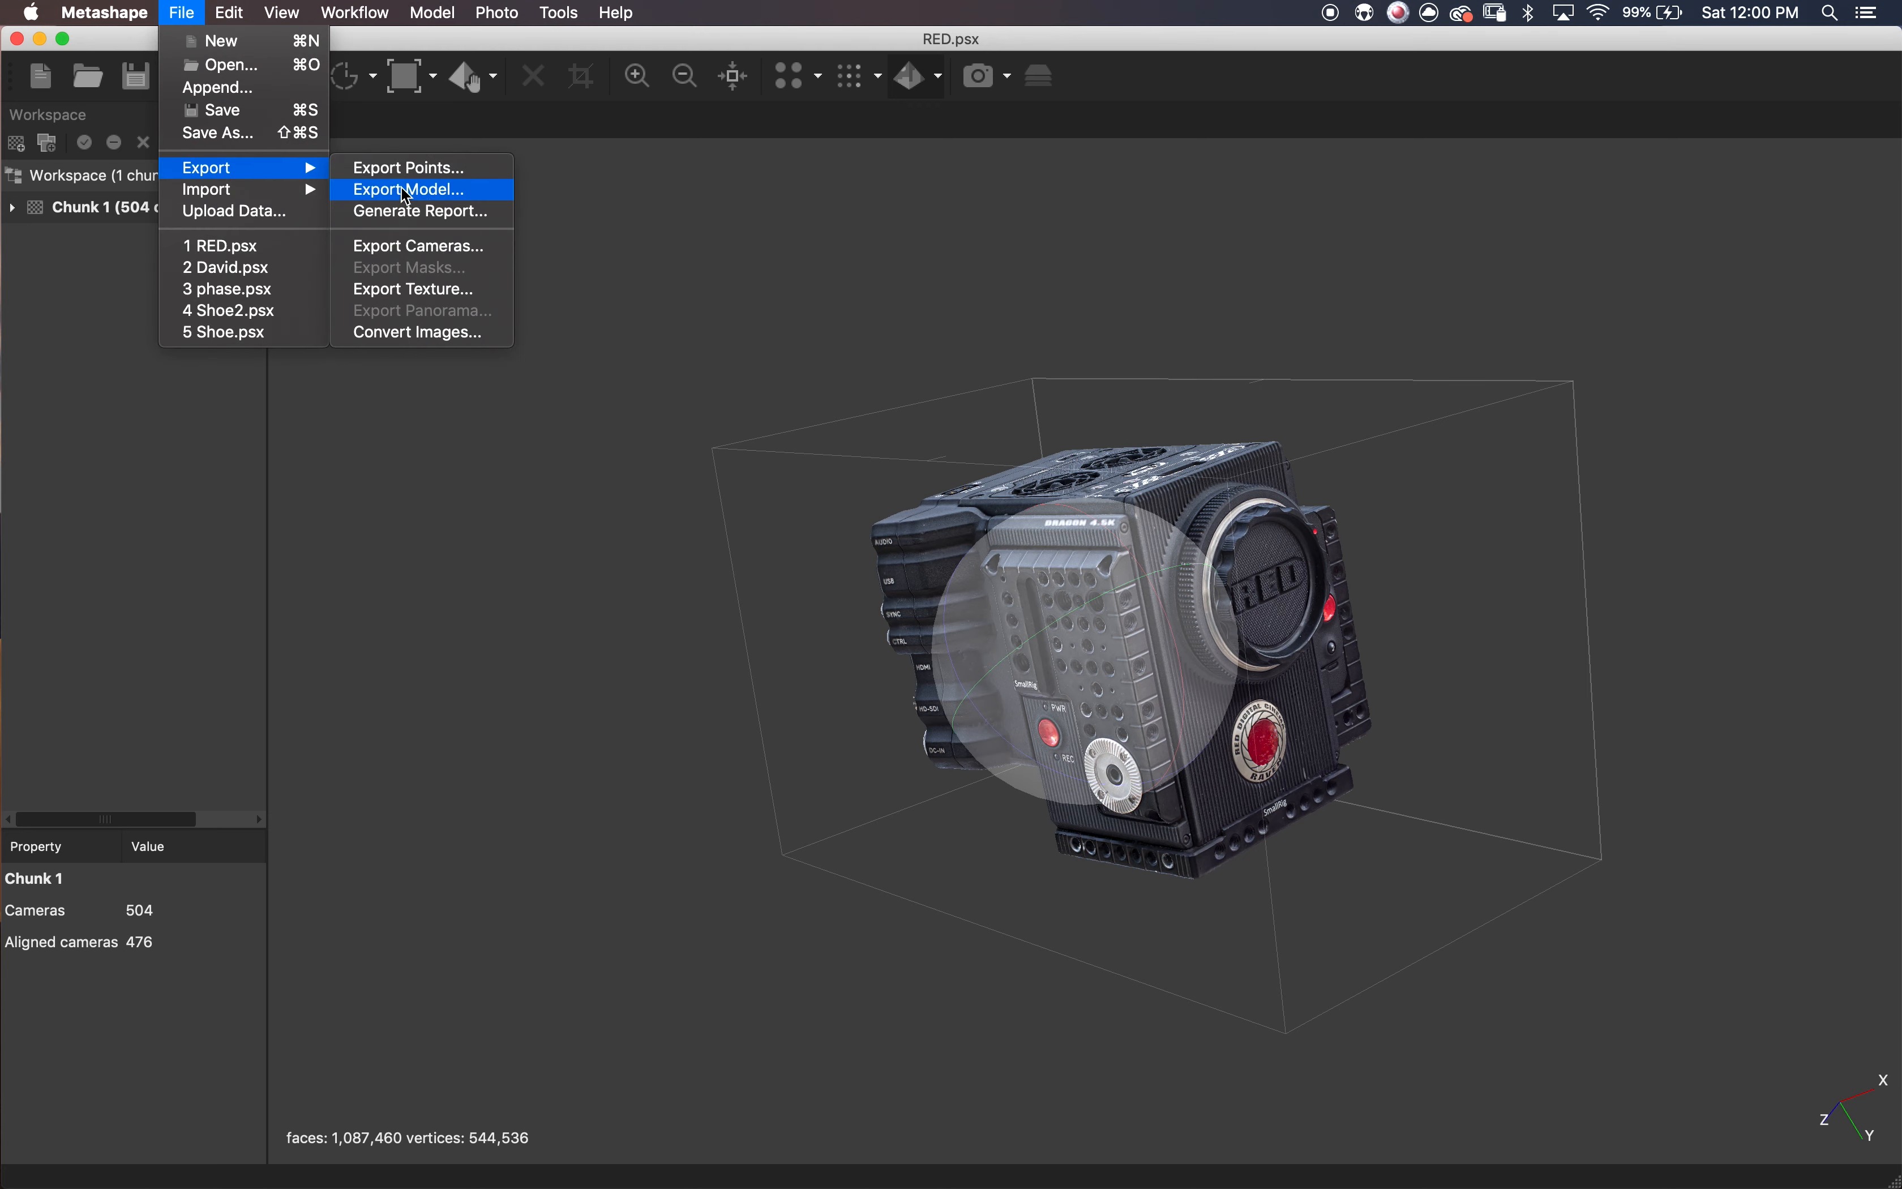
{"action": "left_click", "coordinate": [479, 199]}
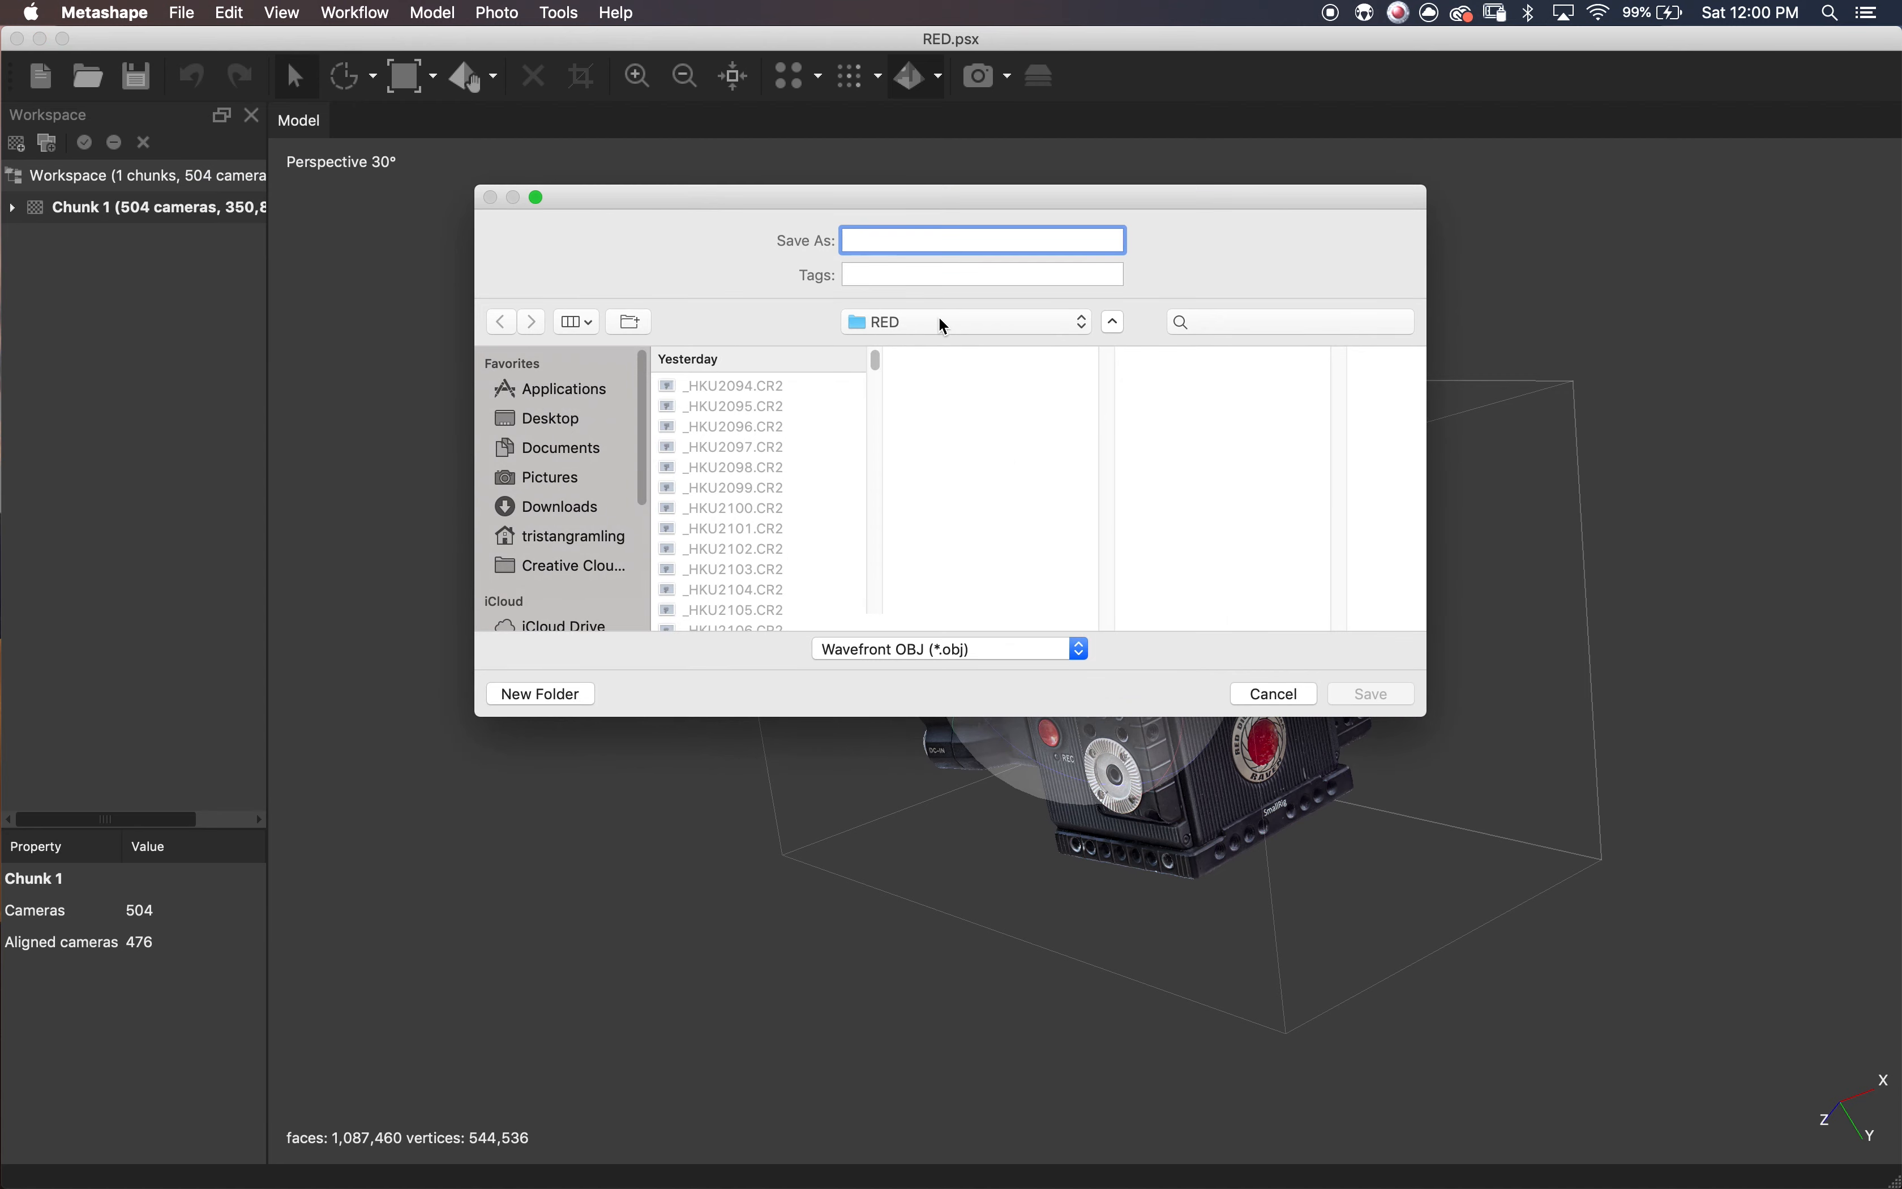
{"action": "left_click", "coordinate": [1078, 649]}
{"action": "left_click", "coordinate": [1188, 657]}
{"action": "left_click", "coordinate": [1394, 692]}
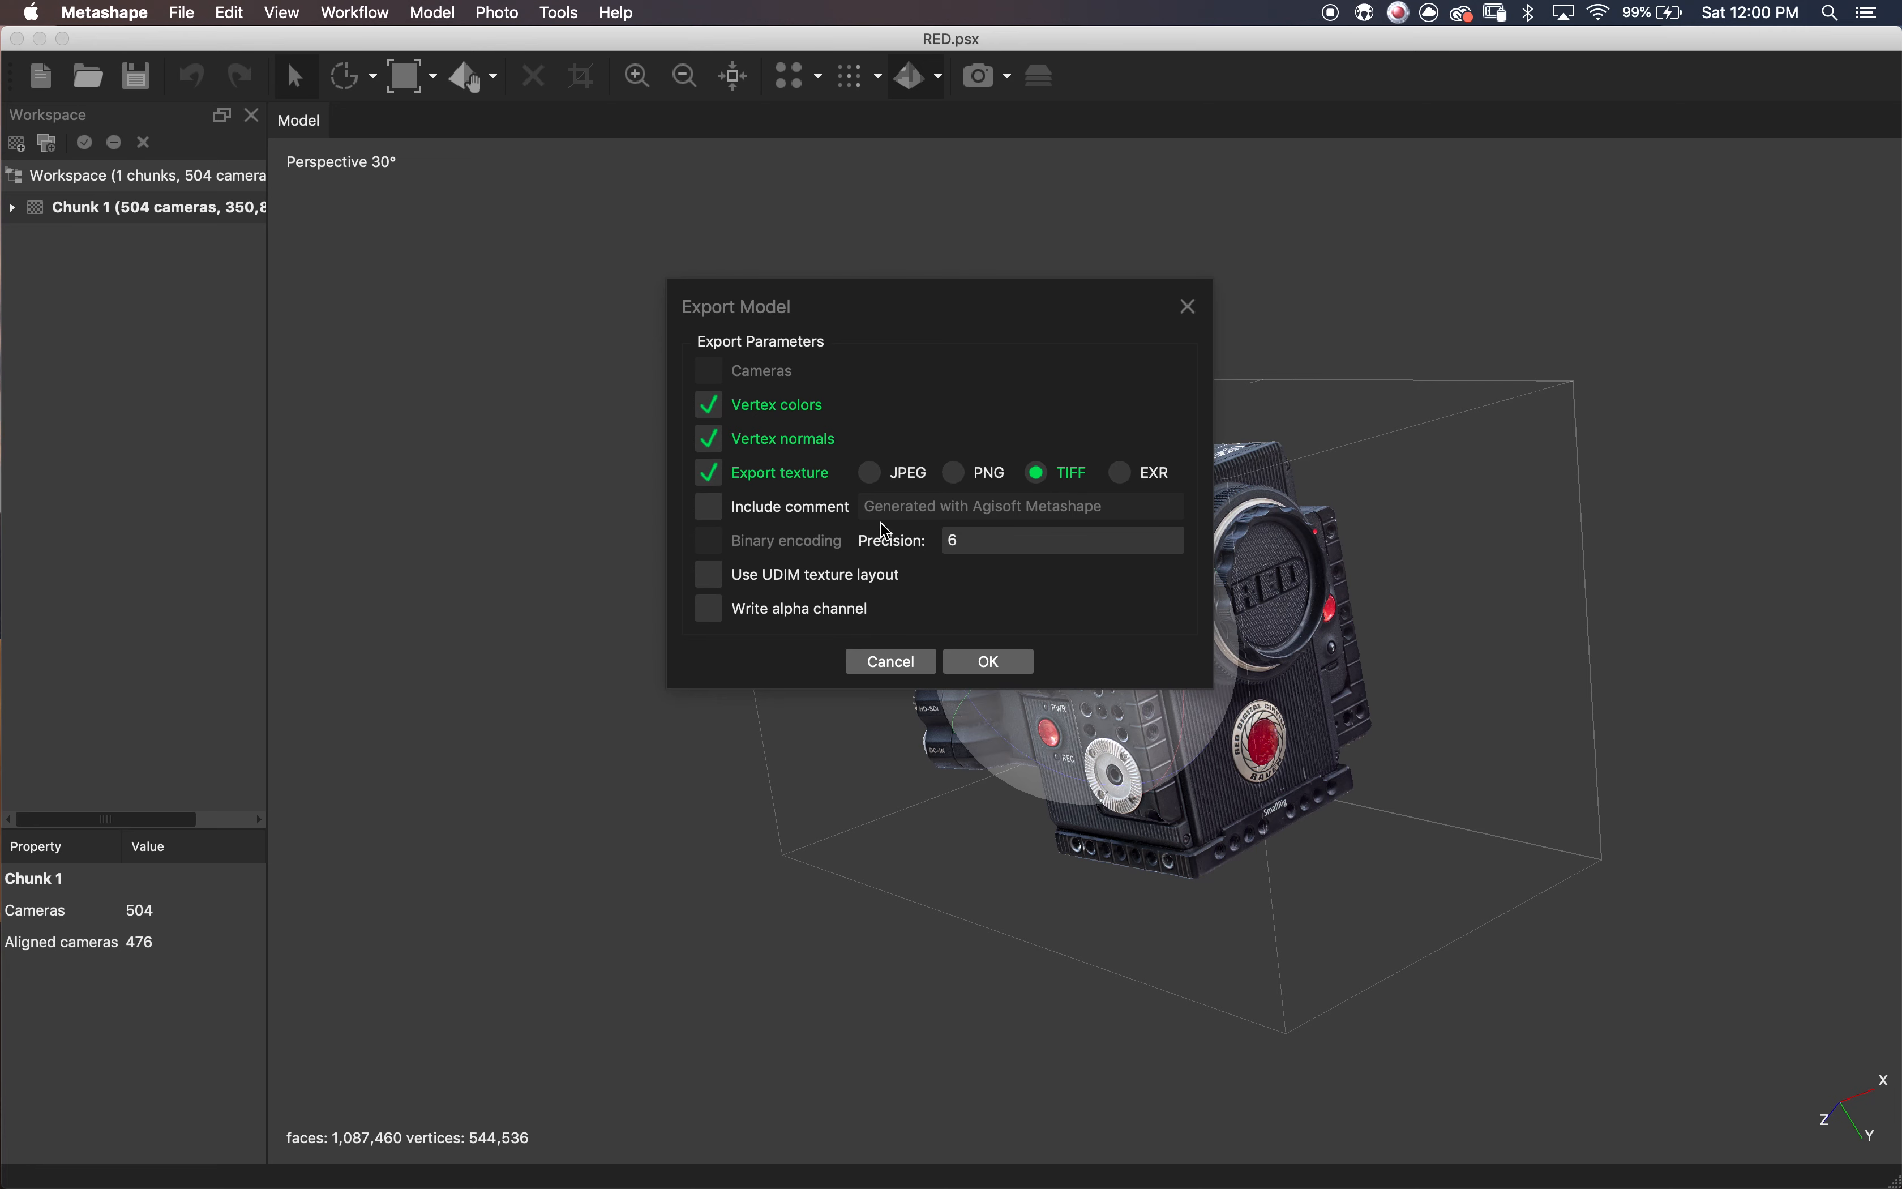
{"action": "left_click", "coordinate": [993, 661]}
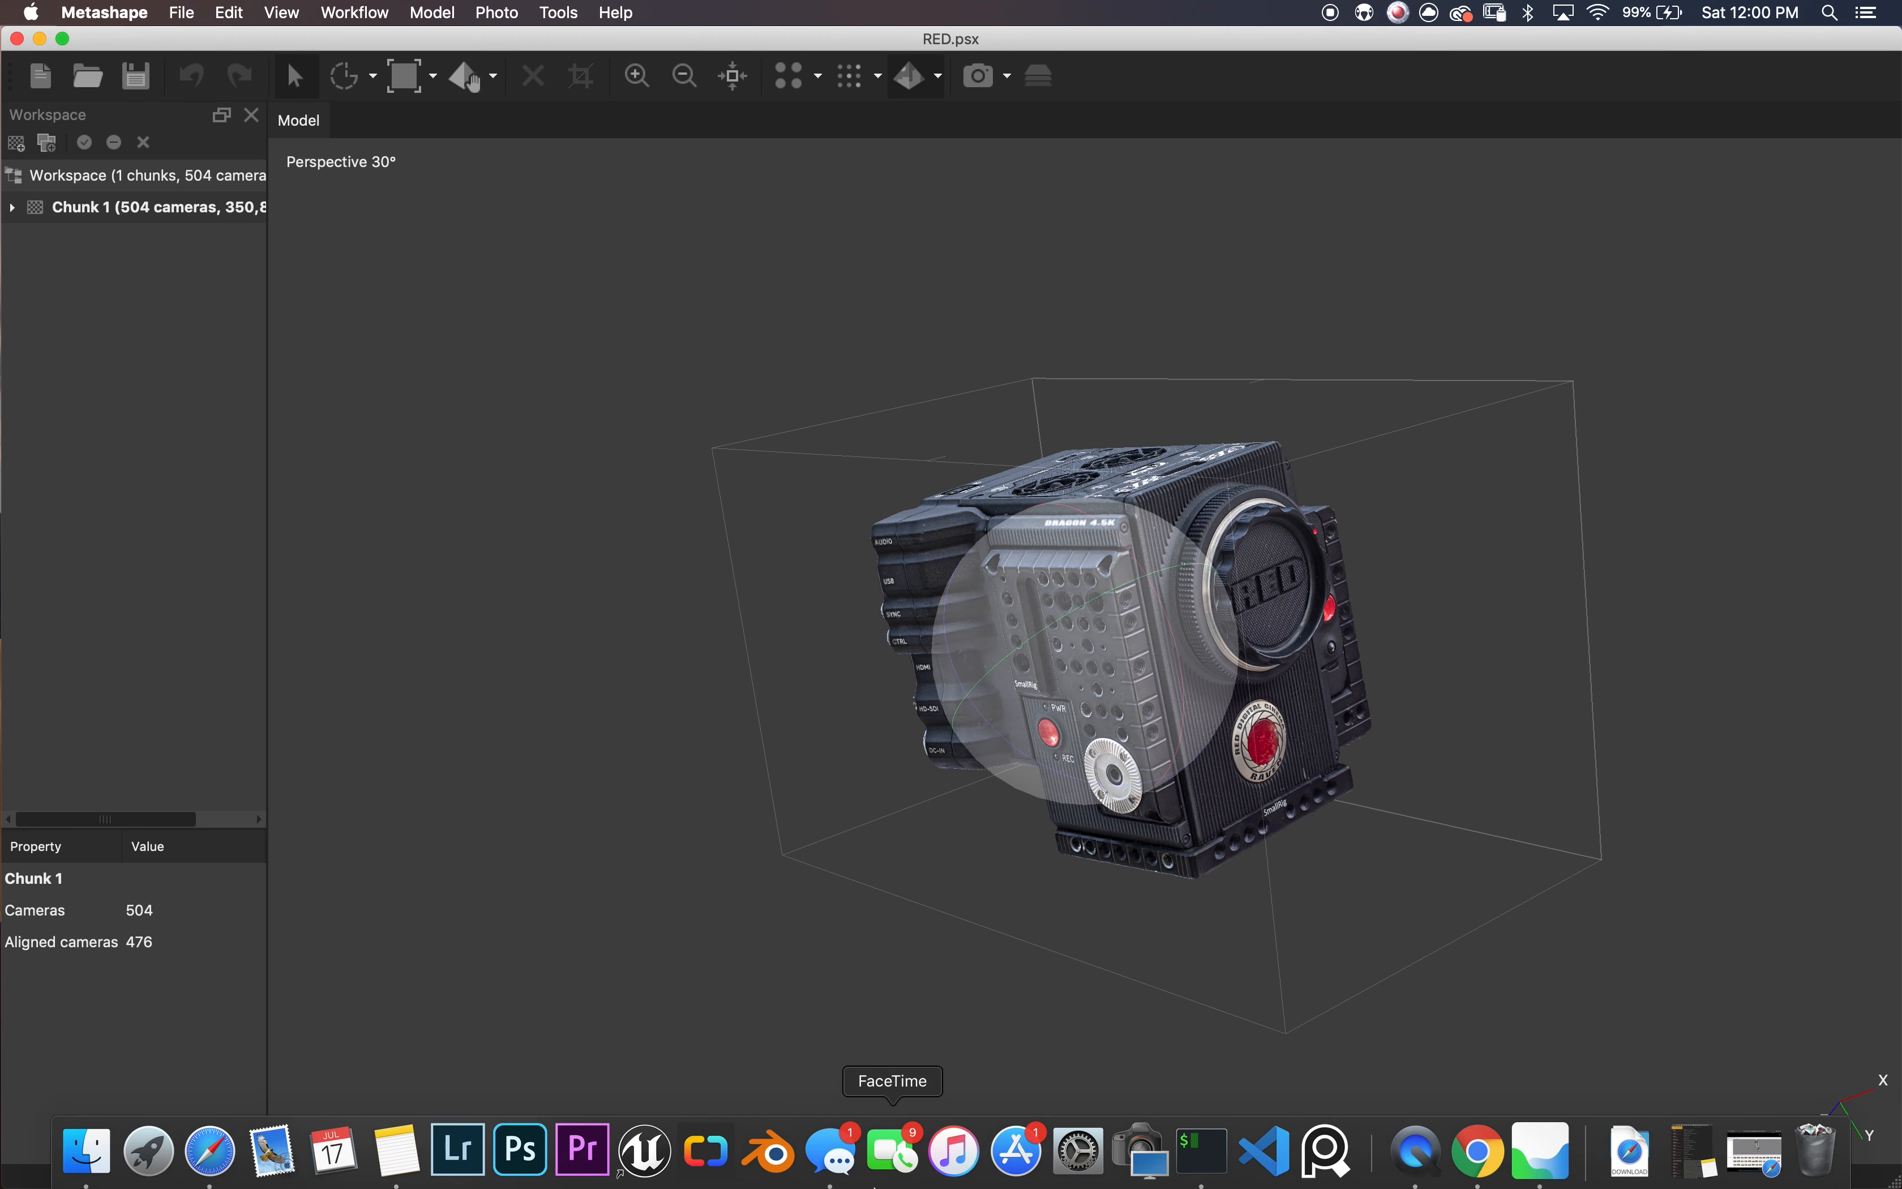
- Switch to Blender, start a General scene and delete the default camera, cube and light
{"action": "left_click", "coordinate": [788, 1161]}
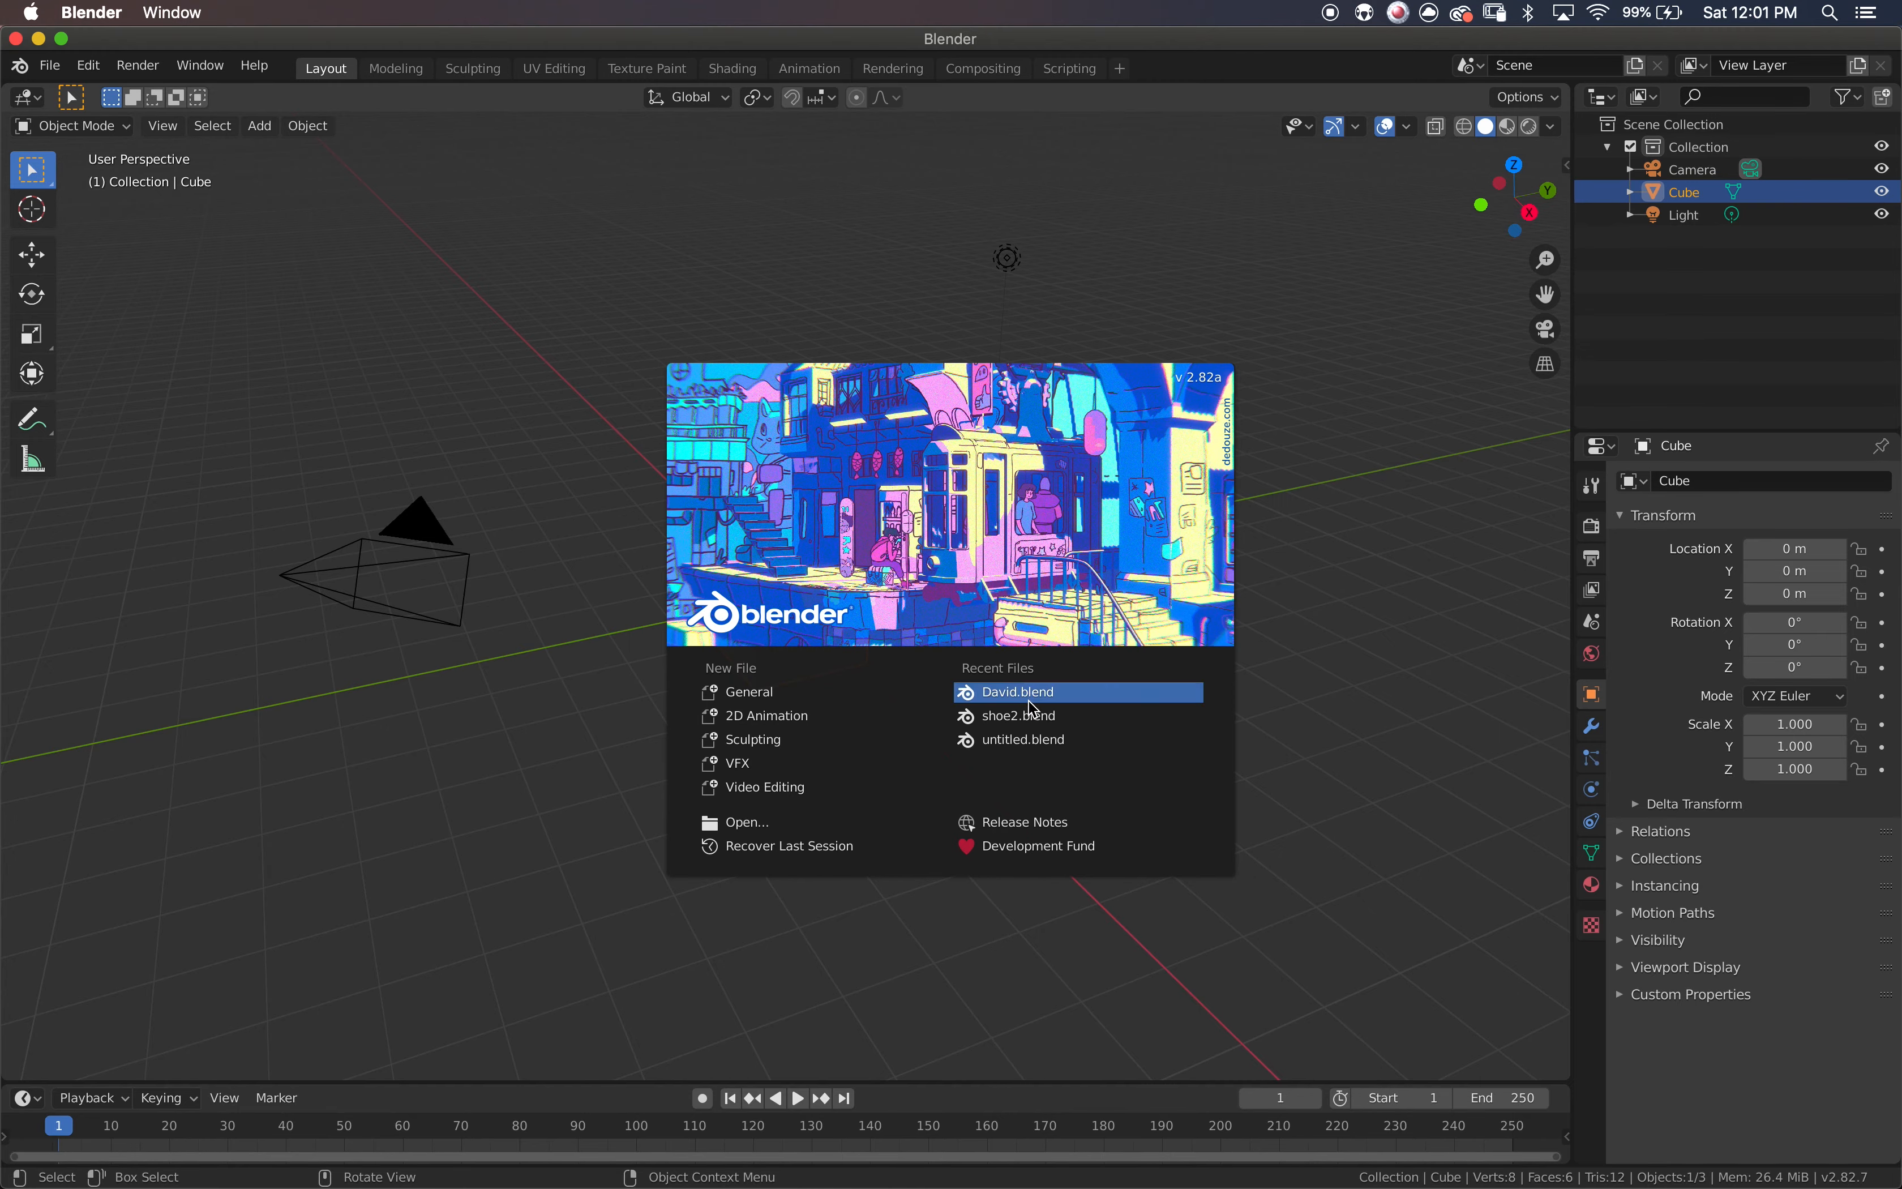
{"action": "left_click", "coordinate": [774, 692]}
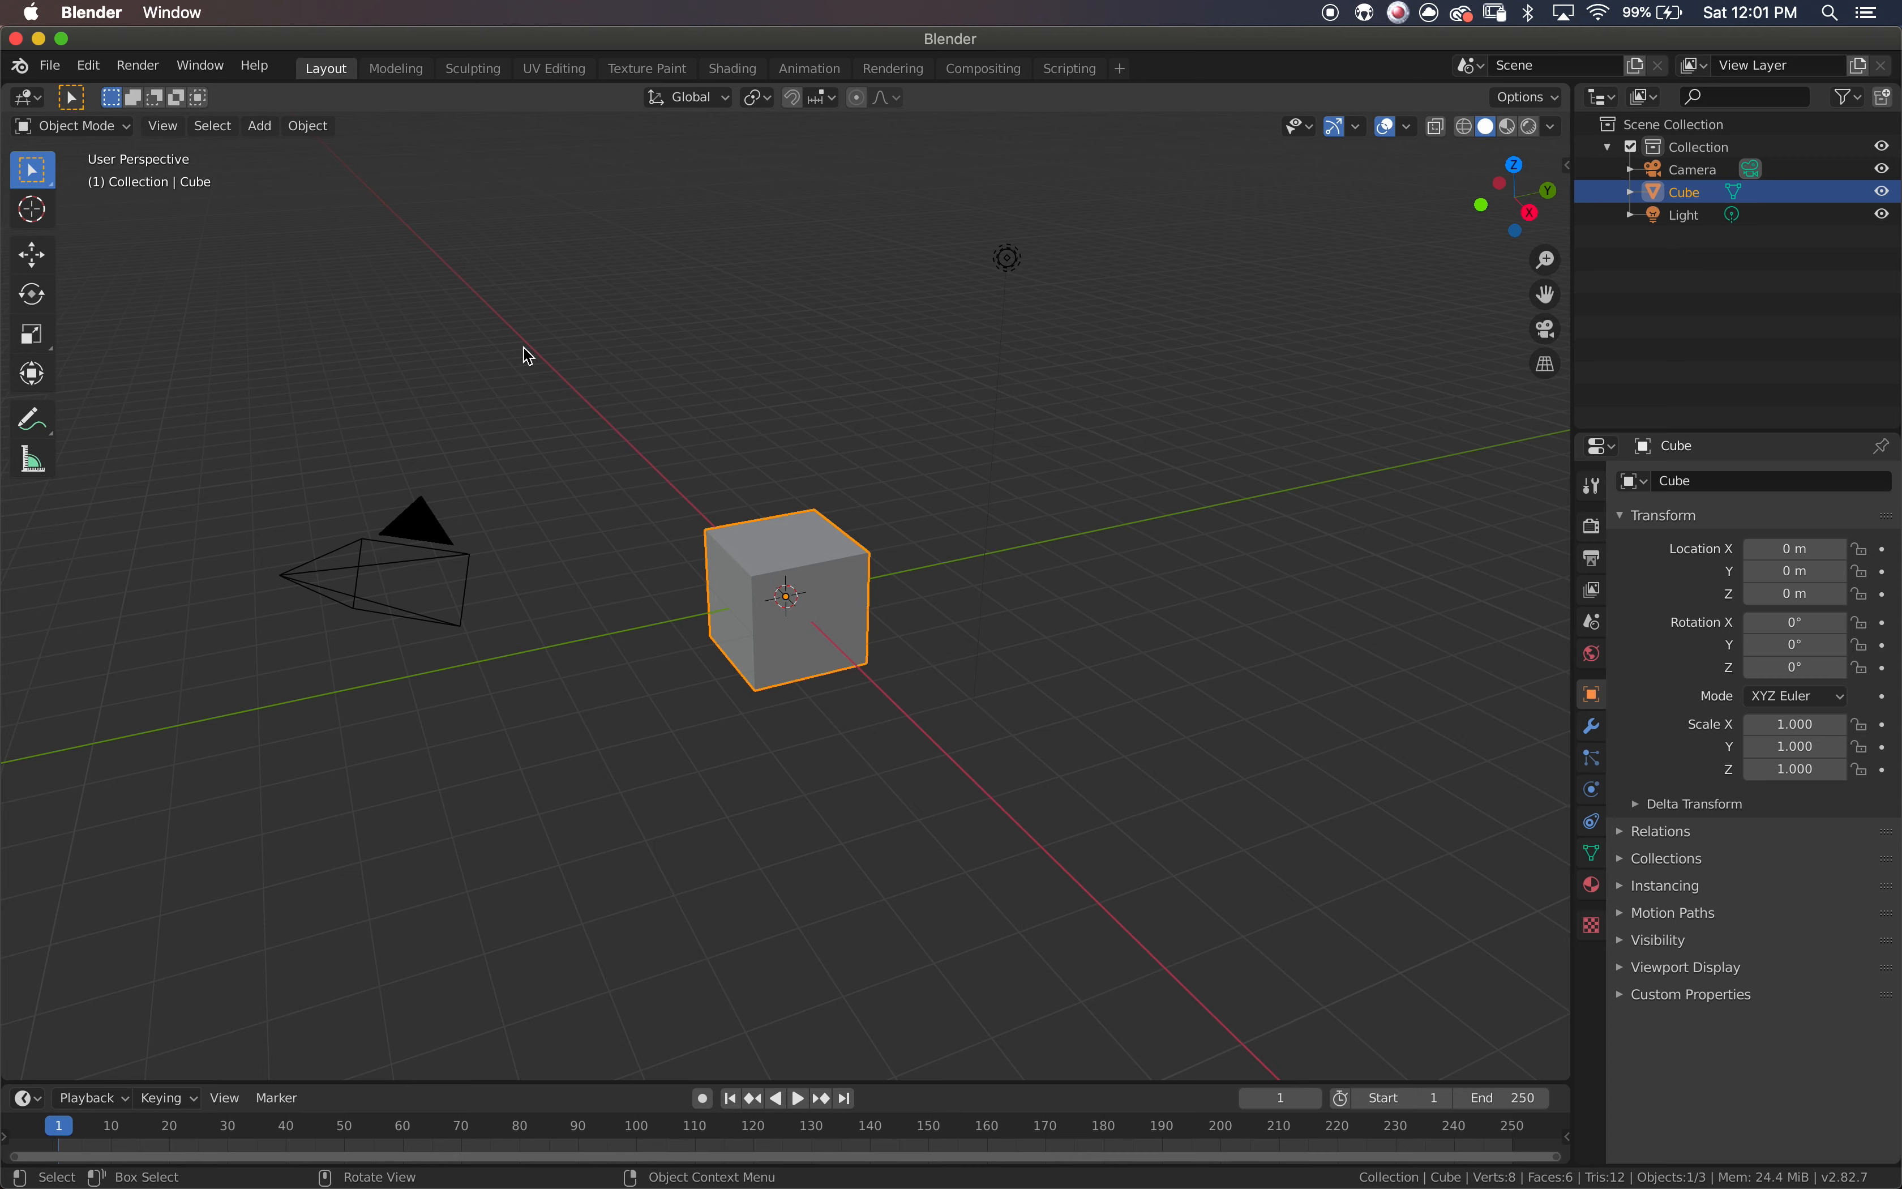
{"action": "left_click_drag", "start_coordinate": [187, 203], "coordinate": [1119, 857]}
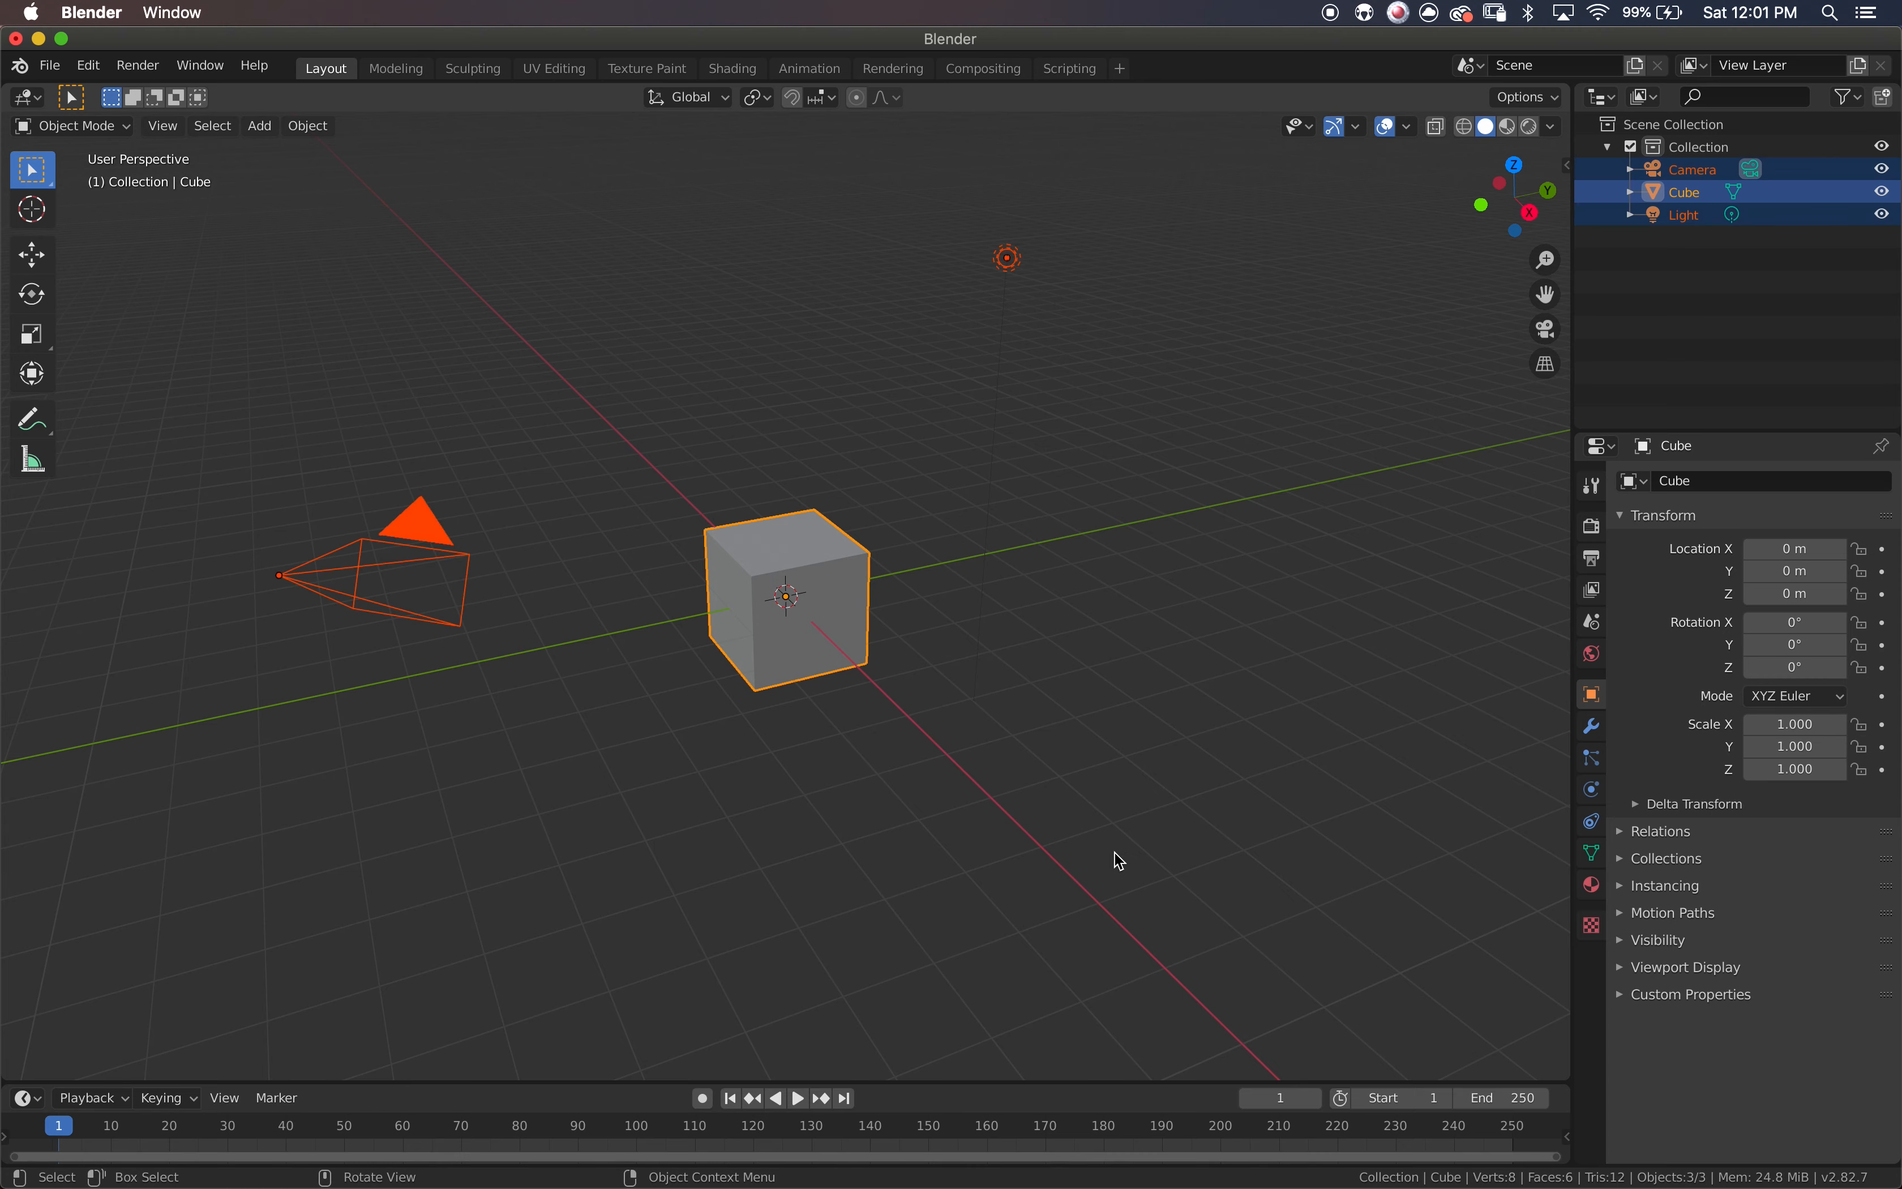
{"action": "key", "text": "x"}
{"action": "left_click", "coordinate": [1118, 857]}
- Import the RED camera's Wavefront OBJ file from the RED folder on the Desktop
{"action": "left_click", "coordinate": [49, 65]}
{"action": "mouse_move", "coordinate": [94, 376]}
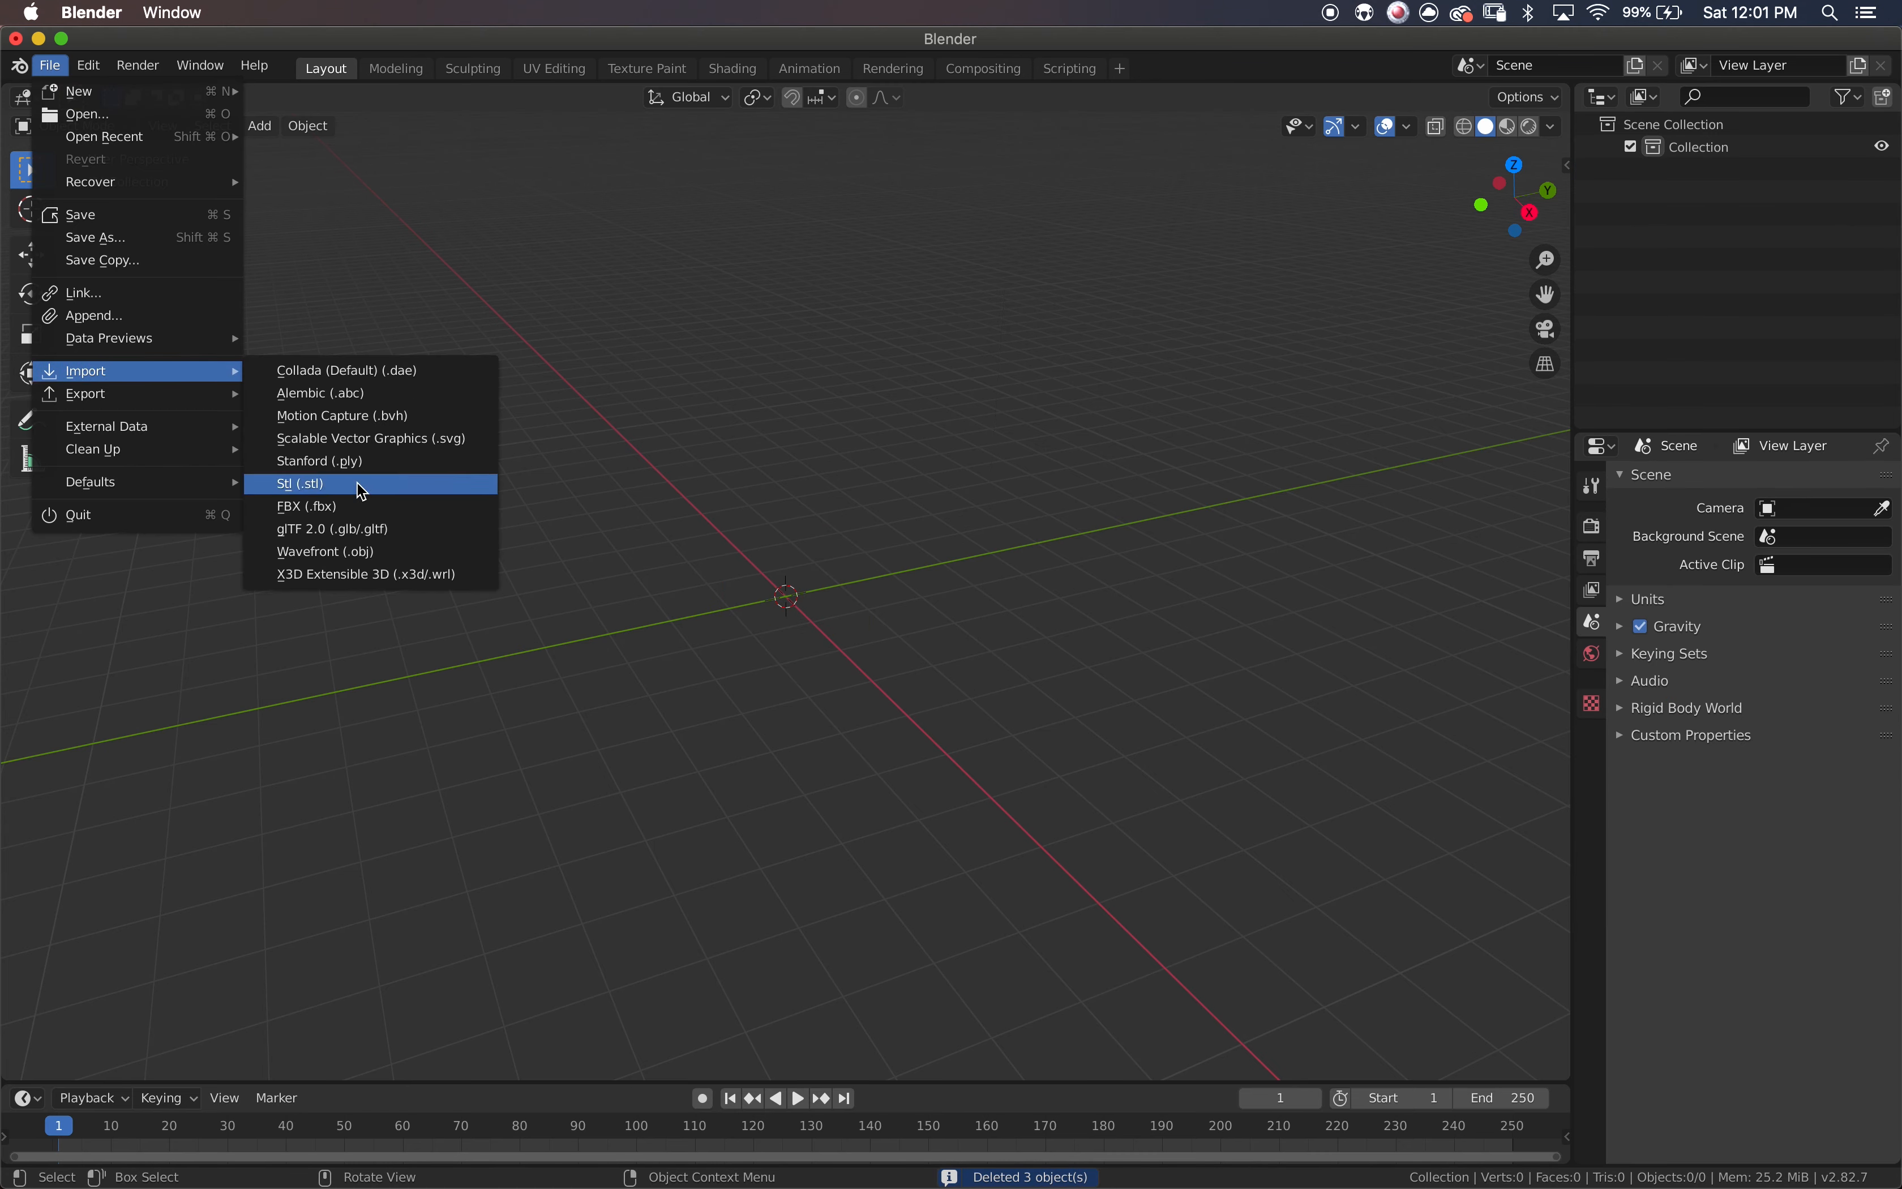
{"action": "left_click", "coordinate": [395, 556]}
{"action": "left_click", "coordinate": [440, 492]}
{"action": "double_click", "coordinate": [755, 721]}
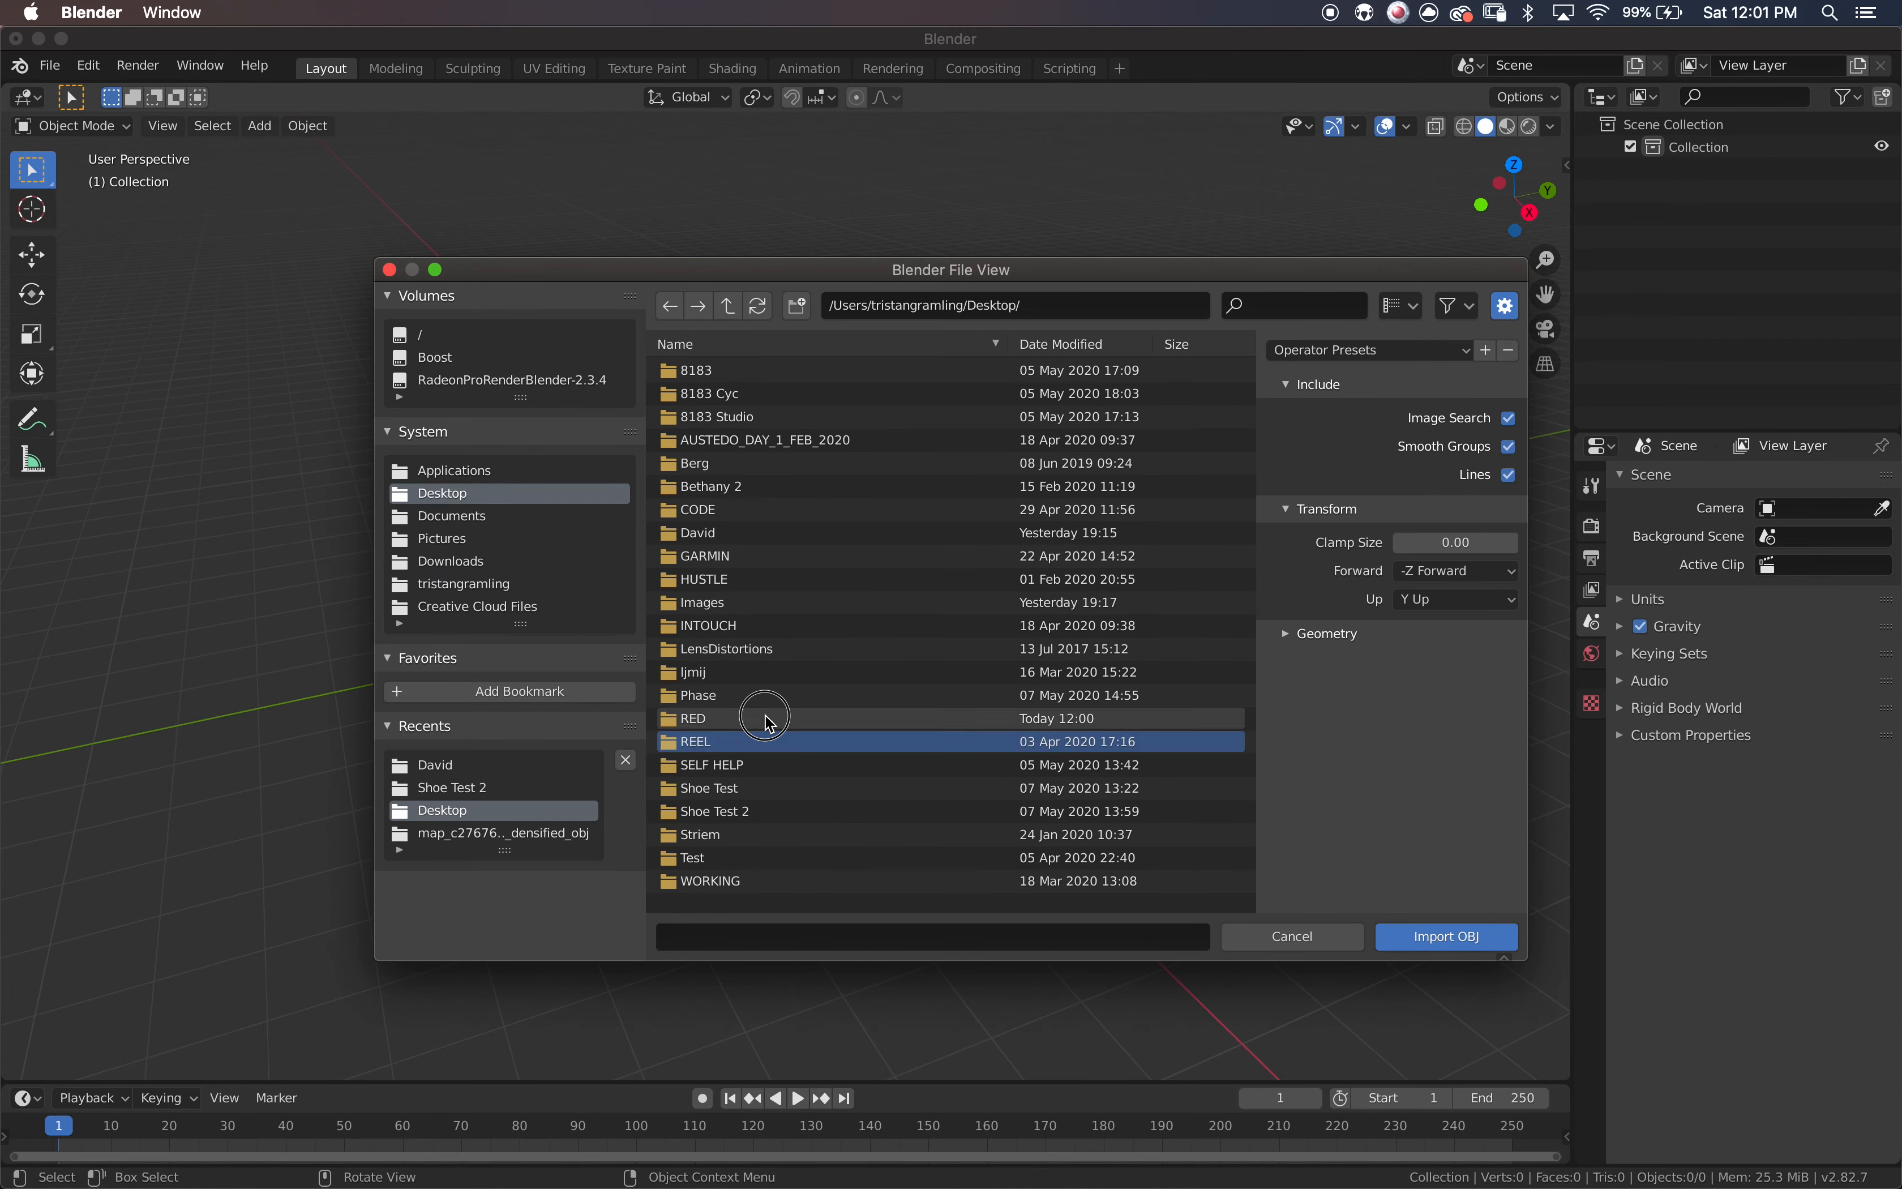
{"action": "left_click", "coordinate": [757, 465]}
{"action": "left_click", "coordinate": [757, 465]}
{"action": "left_click", "coordinate": [1447, 936]}
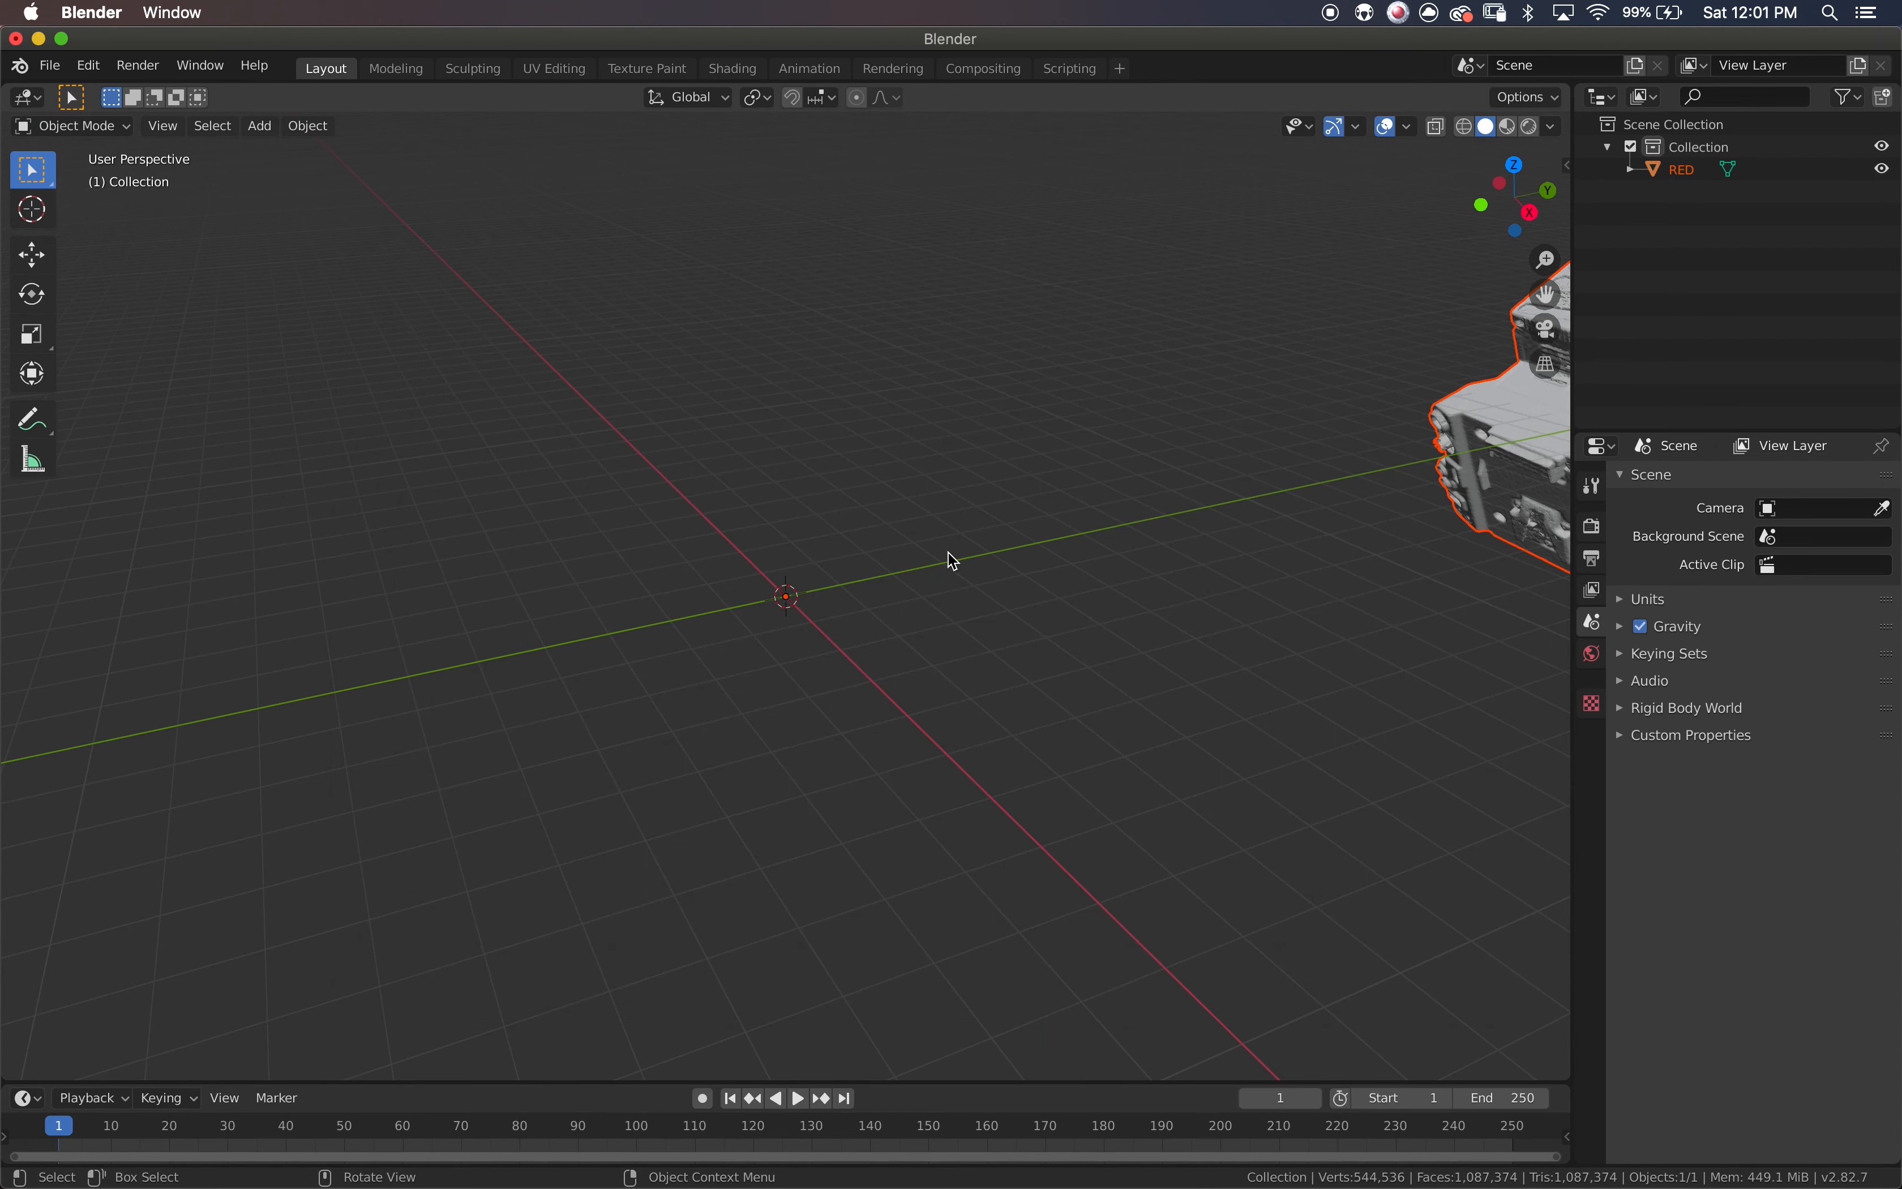
- Center the imported RED model on the scene by setting its geometry to the origin
{"action": "right_click_drag", "start_coordinate": [1049, 659], "coordinate": [1106, 498]}
{"action": "scroll", "coordinate": [1106, 498], "scroll_direction": "left", "scroll_amount": 10}
{"action": "scroll", "coordinate": [1106, 497], "scroll_direction": "left", "scroll_amount": 5}
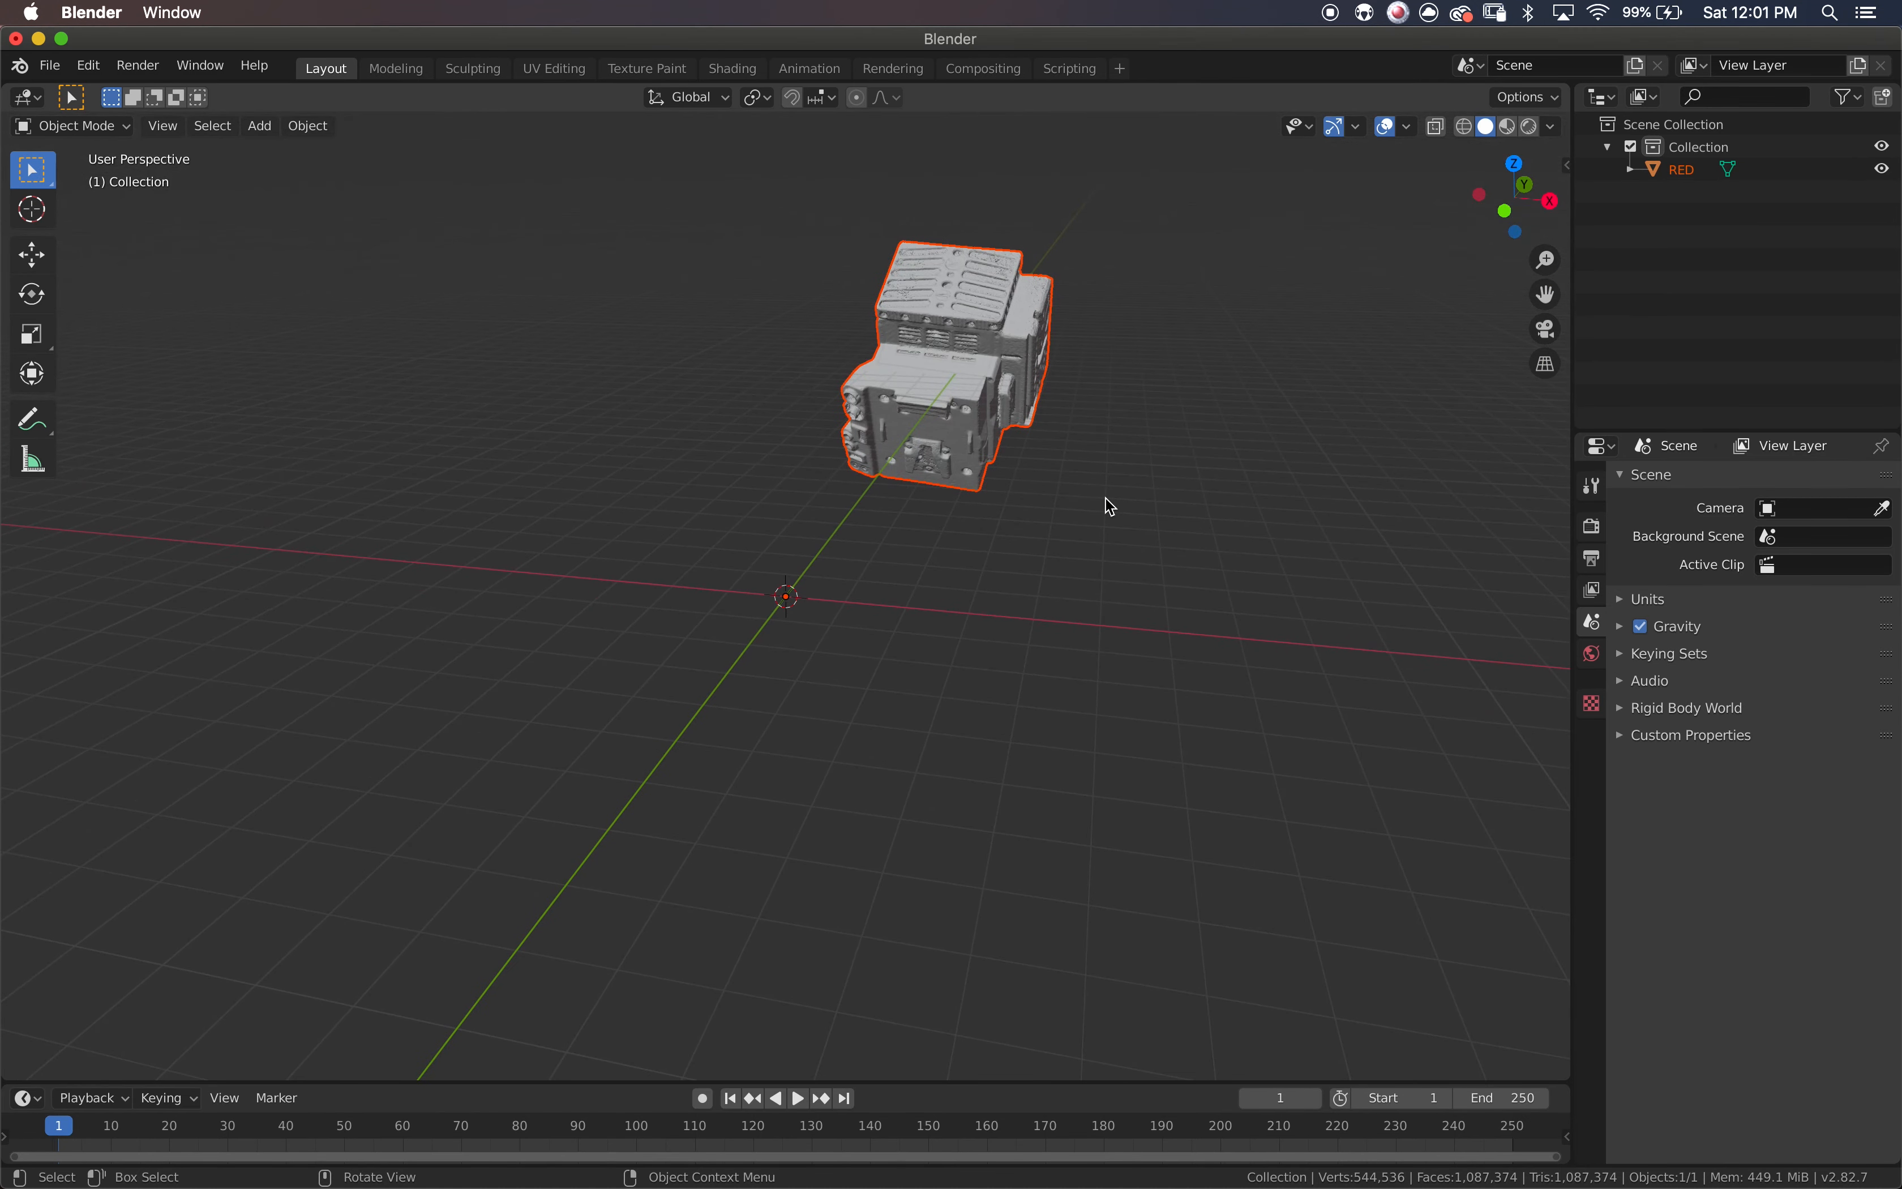
{"action": "left_click", "coordinate": [965, 322]}
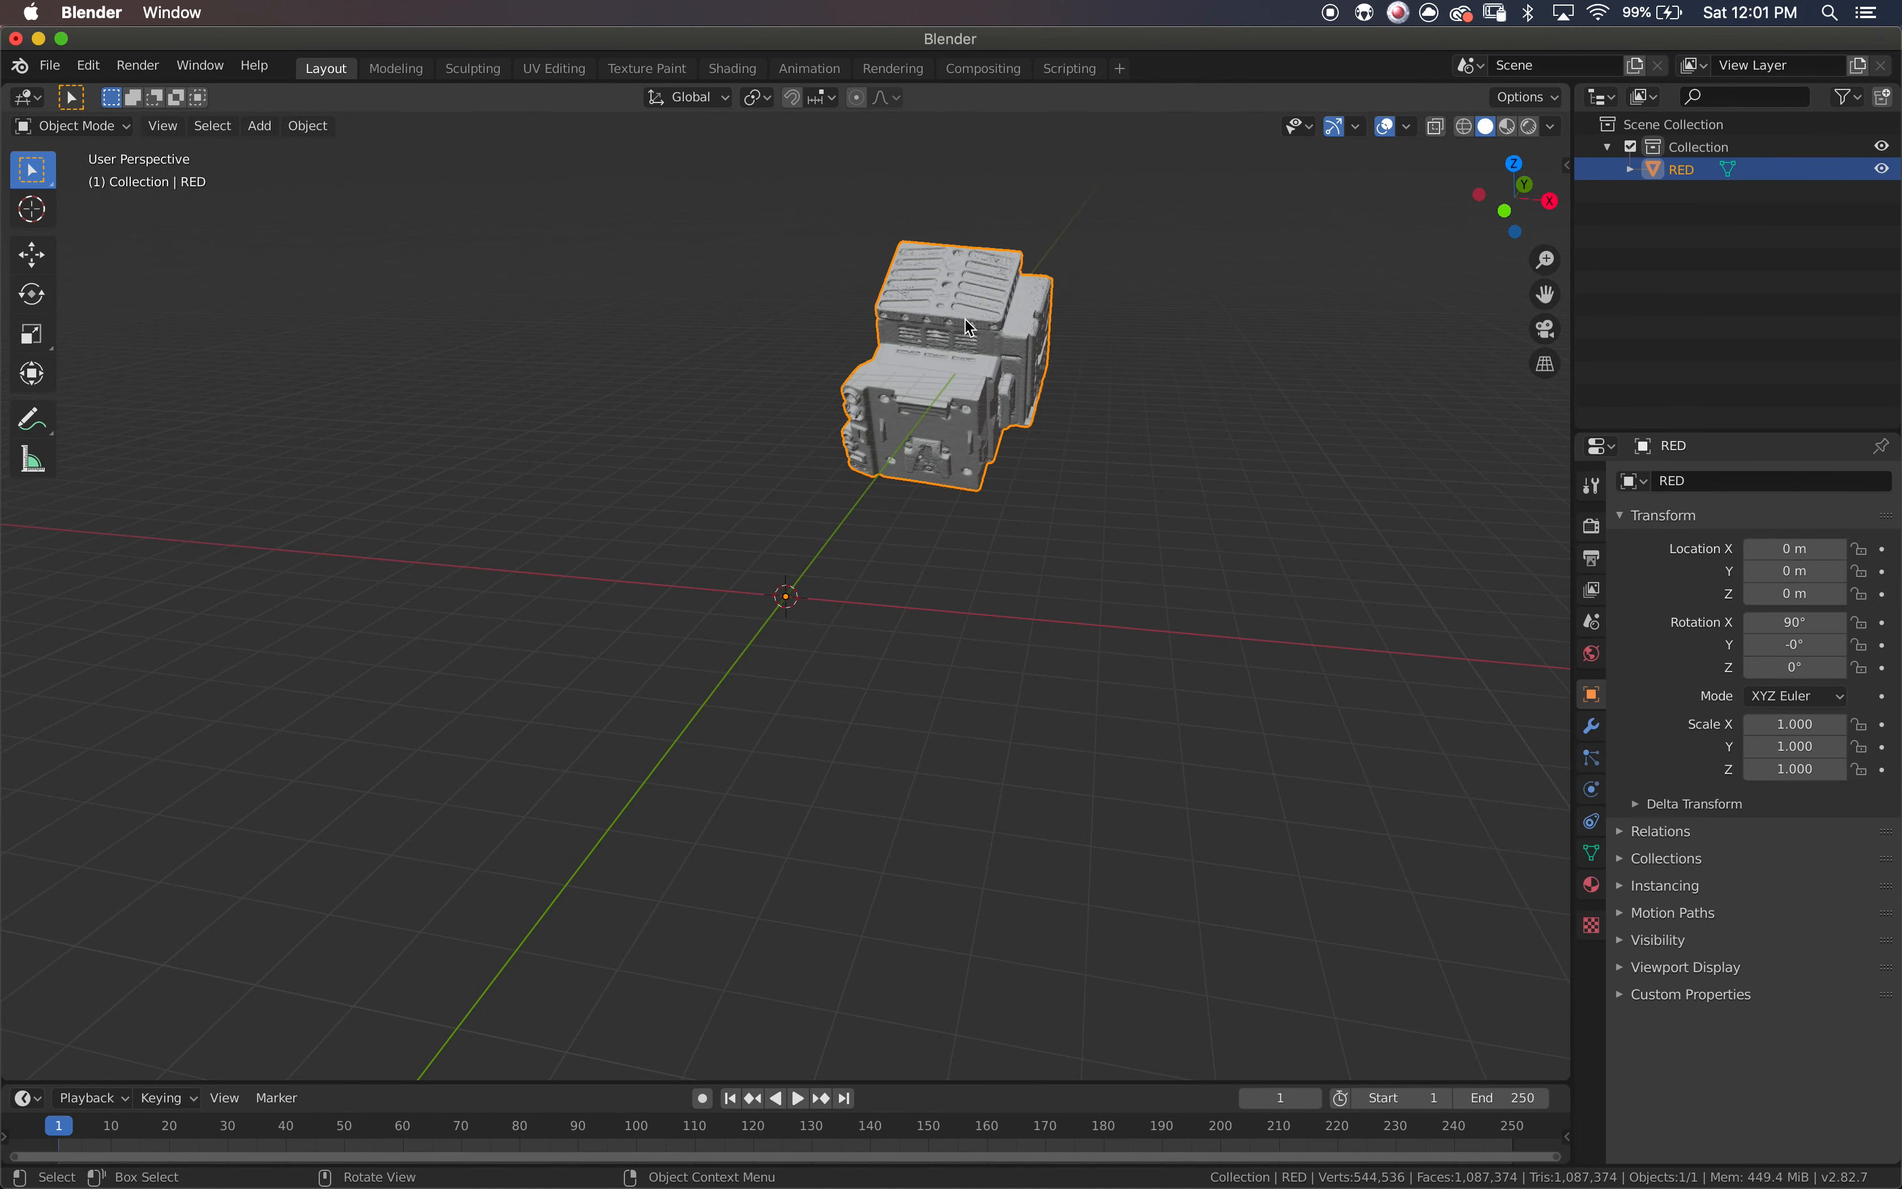
{"action": "right_click", "coordinate": [967, 324]}
{"action": "mouse_move", "coordinate": [985, 382]}
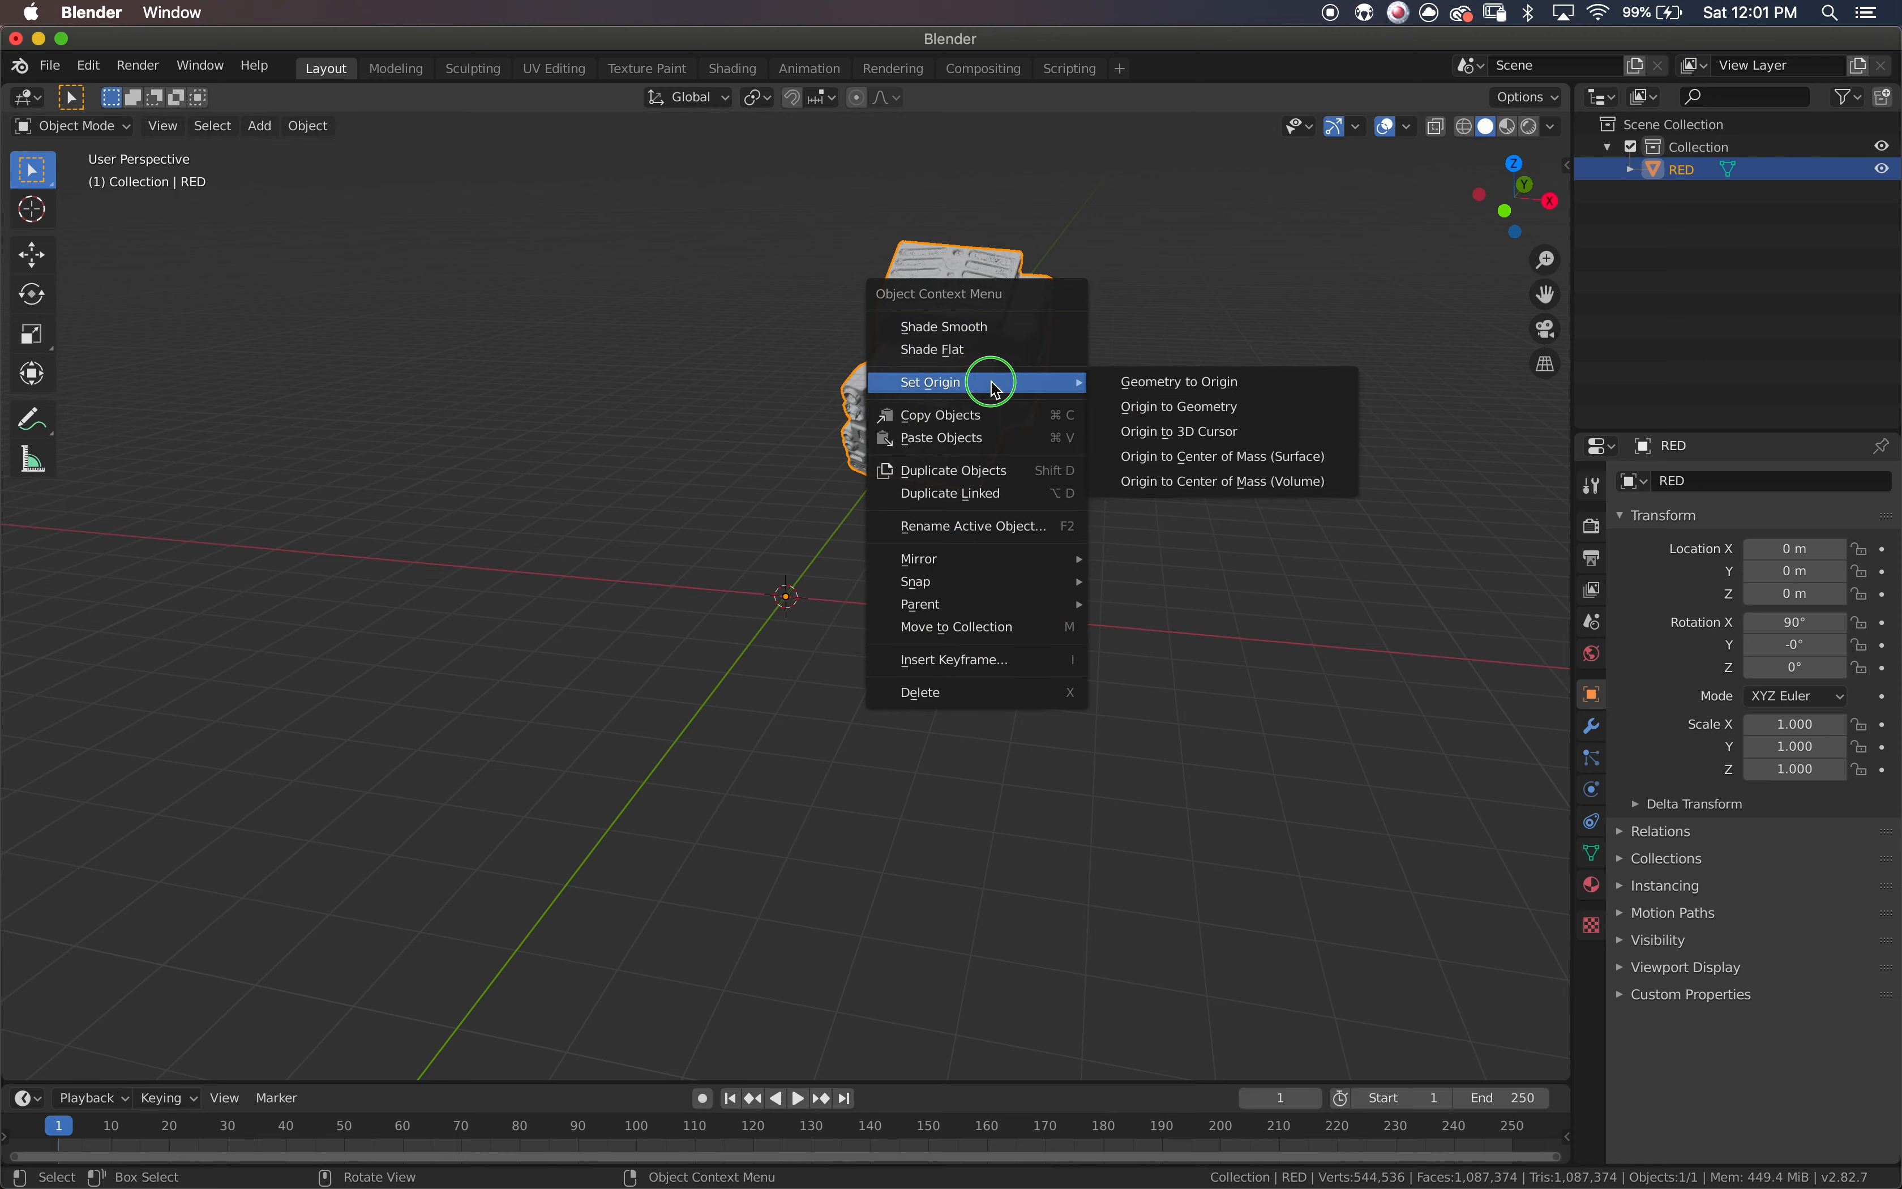
{"action": "left_click", "coordinate": [1235, 383]}
- Rotate the RED model upright with the Transform tool, to about X 235°, Y 0.65° and Z -6.4°
{"action": "left_click", "coordinate": [33, 374]}
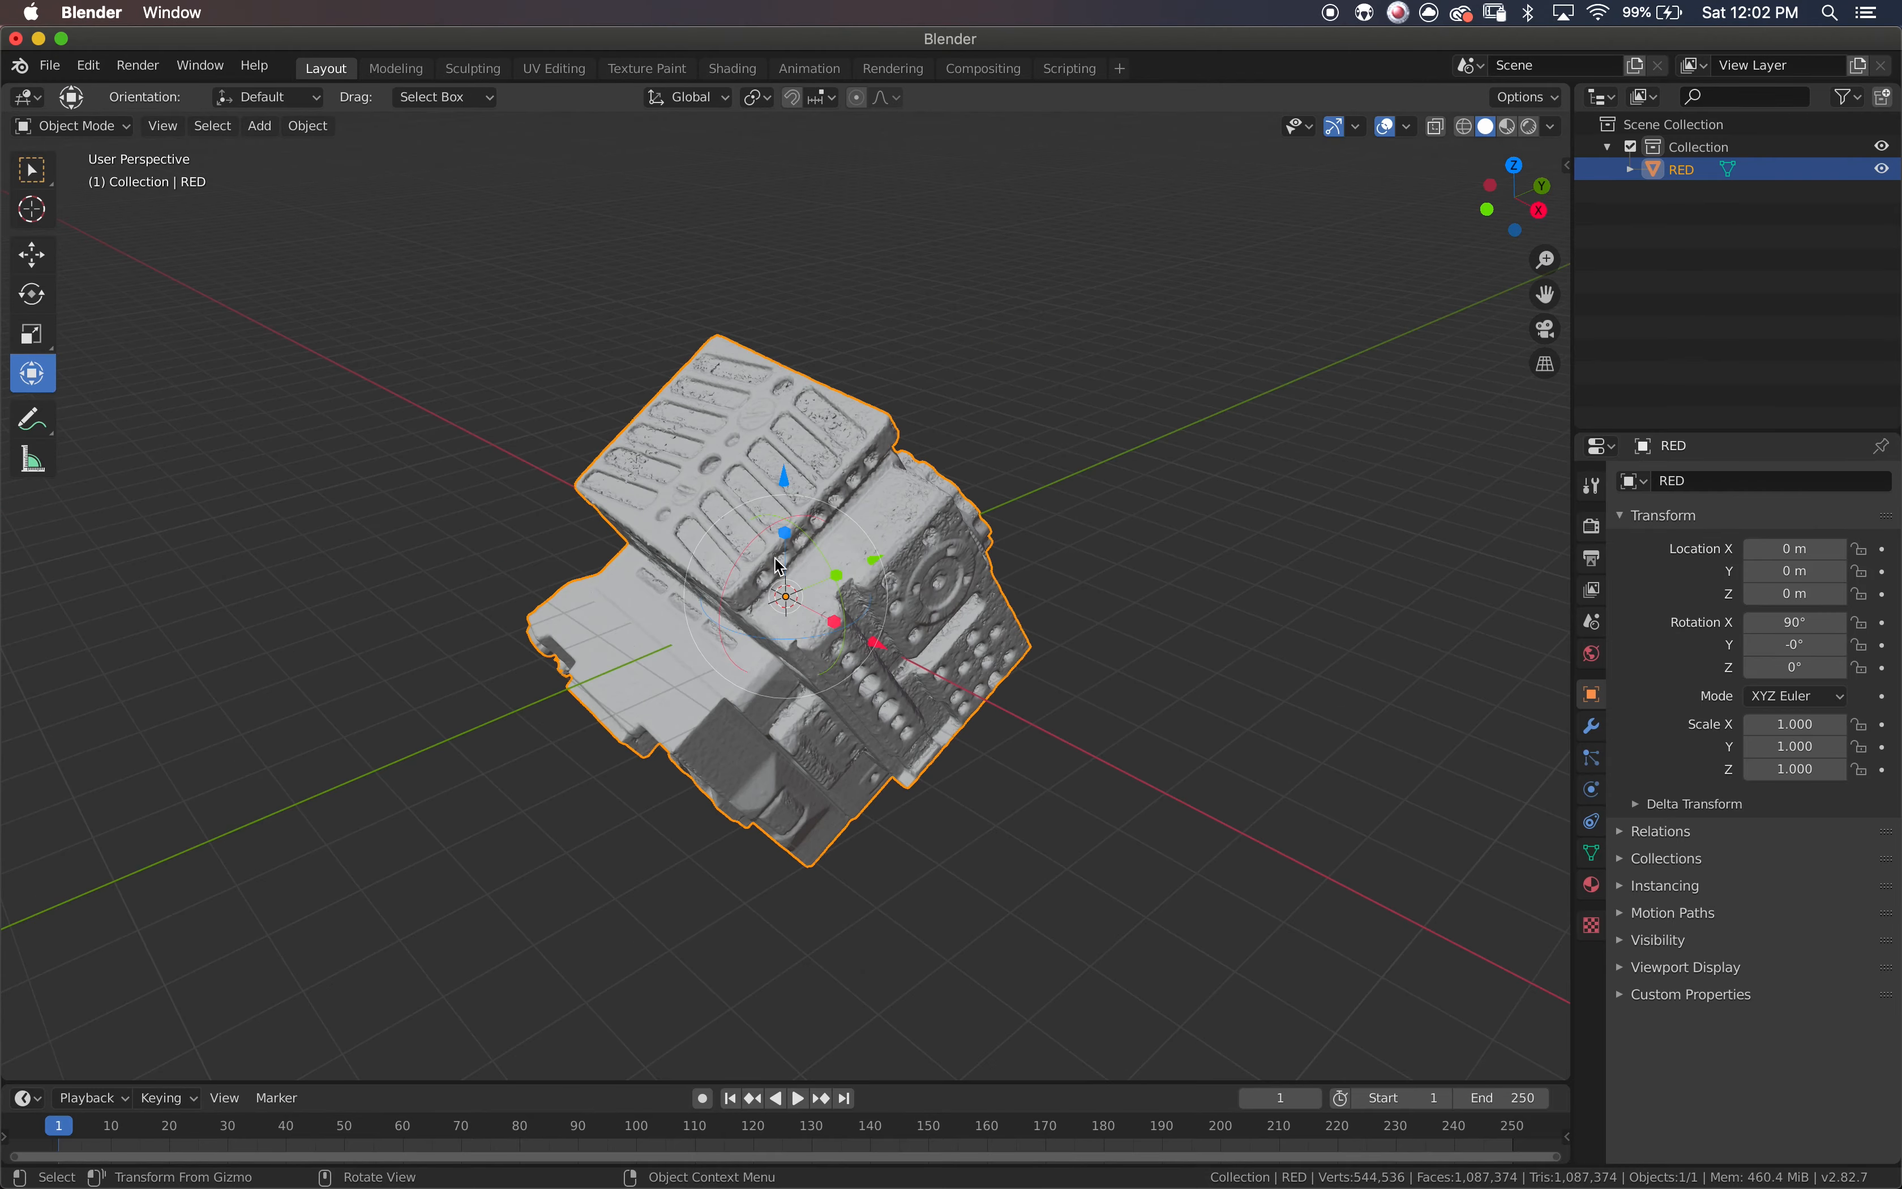
{"action": "left_click_drag", "start_coordinate": [761, 550], "coordinate": [737, 680]}
{"action": "left_click_drag", "start_coordinate": [724, 587], "coordinate": [735, 648]}
{"action": "scroll", "coordinate": [1076, 598], "scroll_direction": "right", "scroll_amount": 10}
{"action": "scroll", "coordinate": [1076, 601], "scroll_direction": "left", "scroll_amount": 10}
{"action": "left_click_drag", "start_coordinate": [784, 544], "coordinate": [775, 544]}
- Raise the RED model along Z to about 3.18 m so it stands on the grid, and deselect it
{"action": "left_click_drag", "start_coordinate": [783, 471], "coordinate": [782, 302]}
{"action": "scroll", "coordinate": [802, 768], "scroll_direction": "right", "scroll_amount": 8}
{"action": "scroll", "coordinate": [803, 768], "scroll_direction": "left", "scroll_amount": 5}
{"action": "scroll", "coordinate": [802, 768], "scroll_direction": "down", "scroll_amount": 5, "text": "ctrl"}
{"action": "left_click", "coordinate": [1123, 373]}
{"action": "scroll", "coordinate": [1124, 372], "scroll_direction": "right", "scroll_amount": 8}
{"action": "scroll", "coordinate": [1123, 373], "scroll_direction": "up", "scroll_amount": 5}
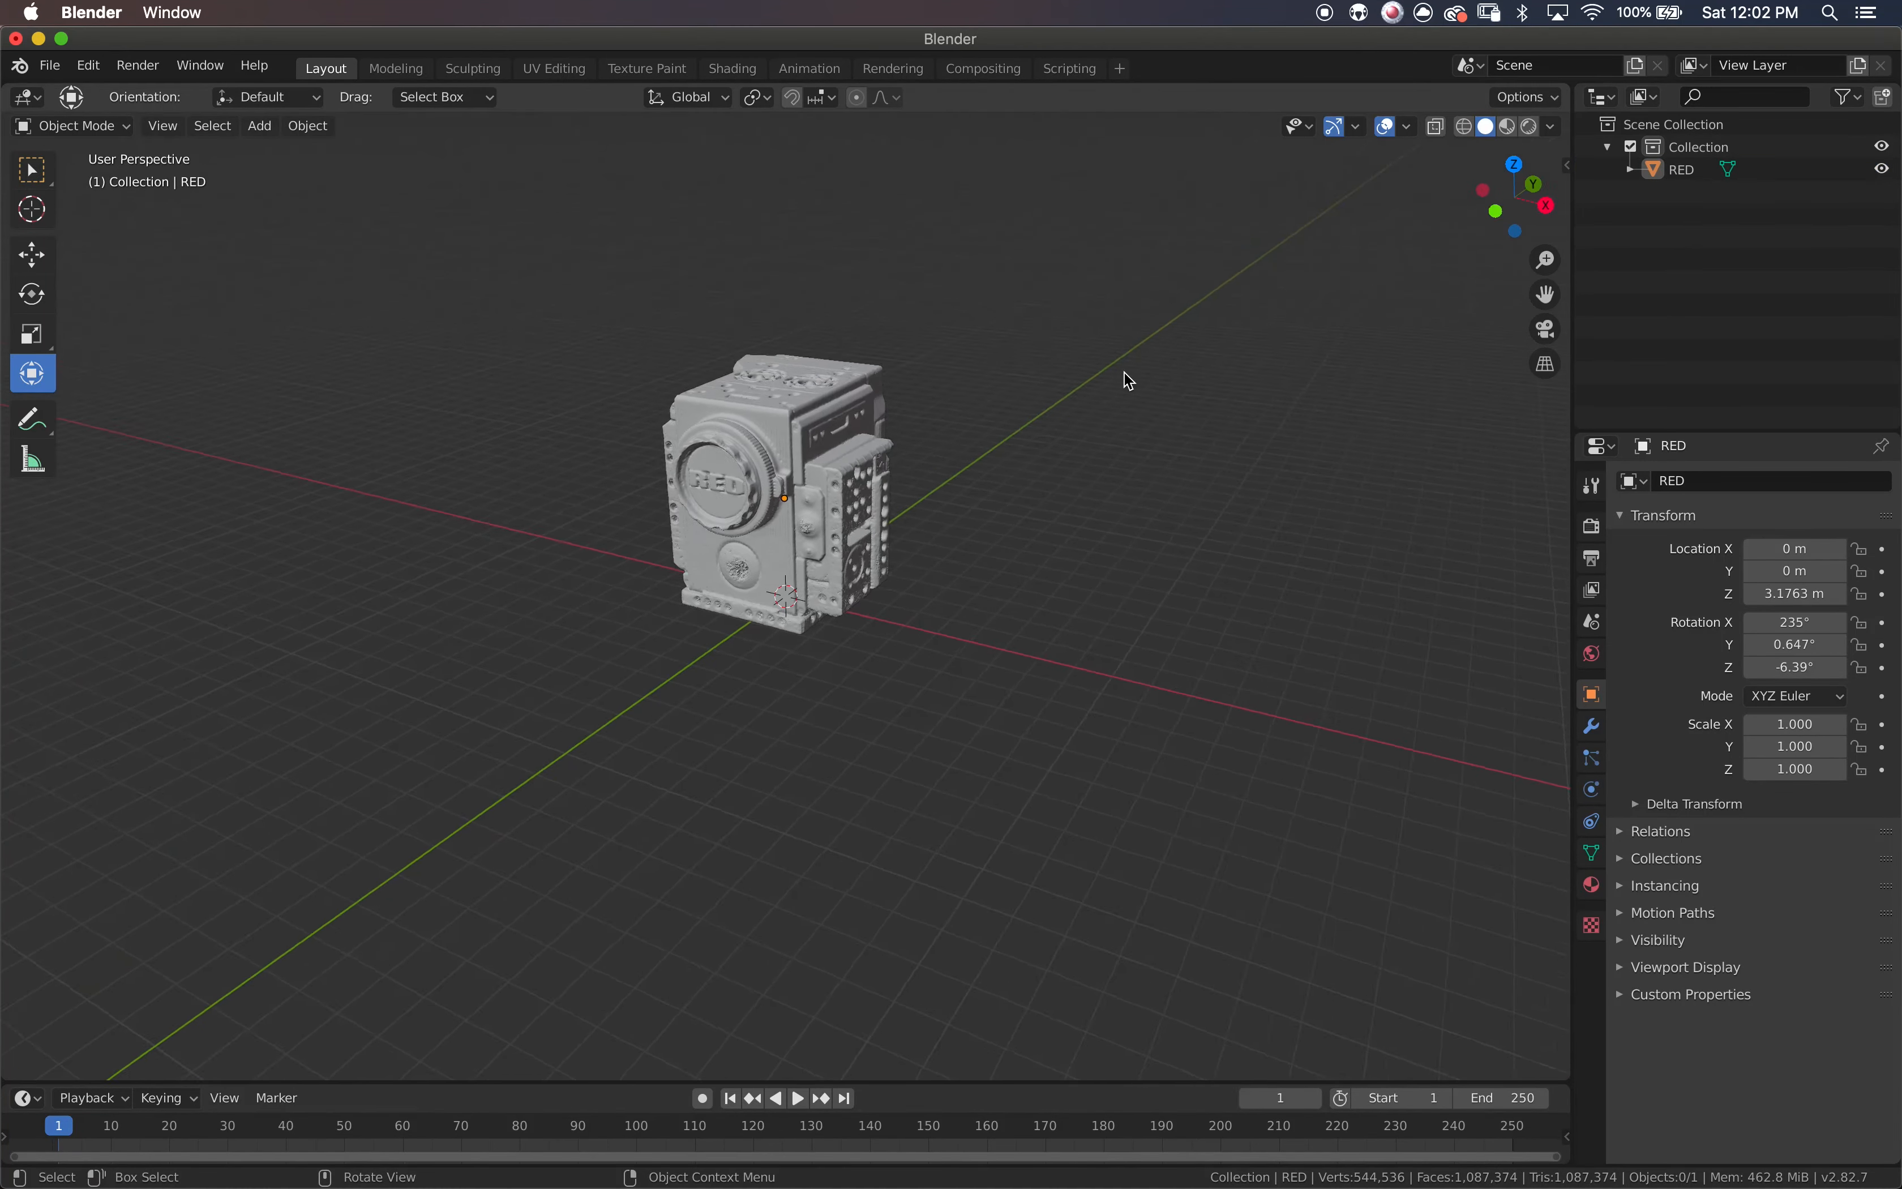
- Examine the density of the RED model's mesh in wireframe shading, close up and from a distance
{"action": "left_click", "coordinate": [1464, 127]}
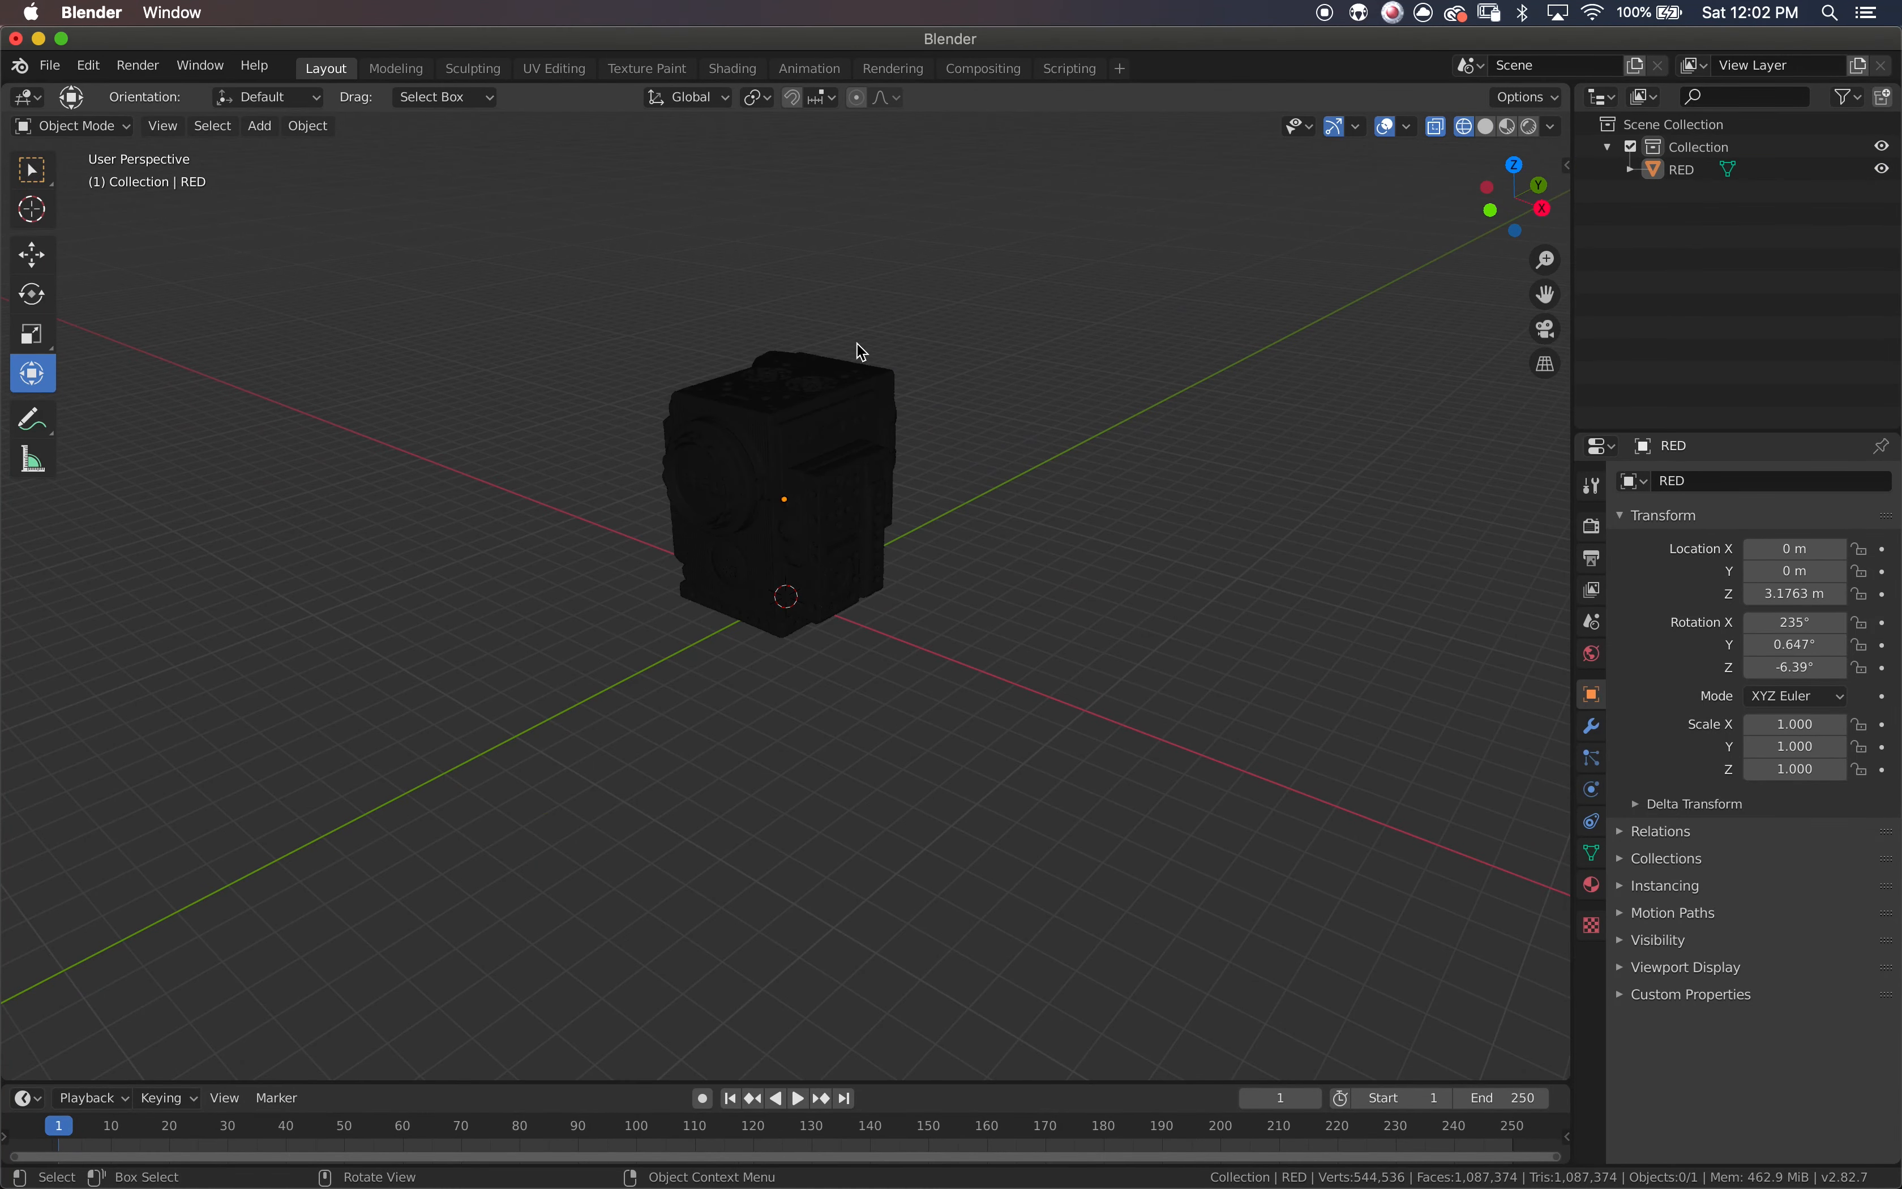
{"action": "scroll", "coordinate": [857, 343], "scroll_direction": "right", "scroll_amount": 8}
{"action": "scroll", "coordinate": [856, 344], "scroll_direction": "down", "scroll_amount": 4}
{"action": "scroll", "coordinate": [857, 343], "scroll_direction": "left", "scroll_amount": 5}
{"action": "scroll", "coordinate": [856, 344], "scroll_direction": "up", "scroll_amount": 10, "text": "ctrl"}
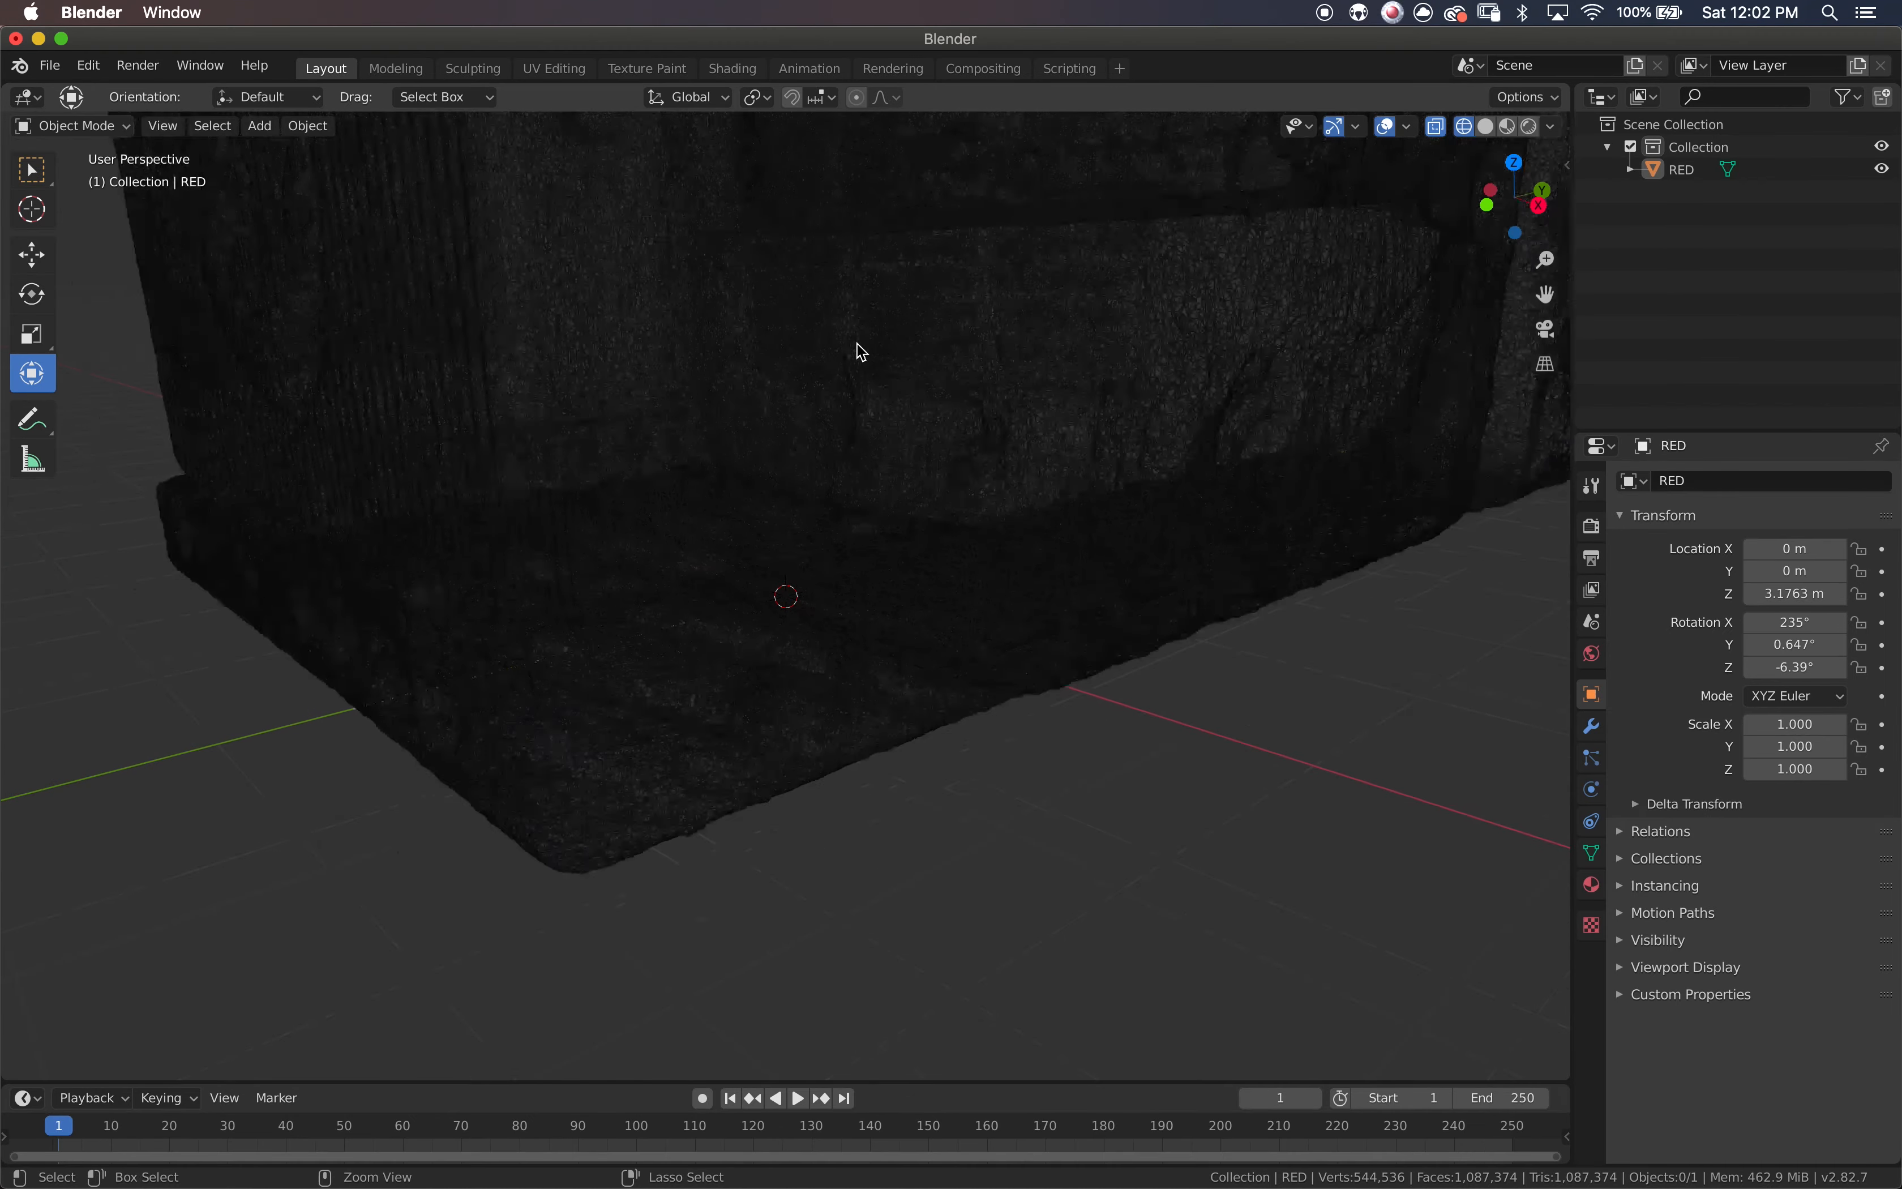
{"action": "scroll", "coordinate": [856, 344], "scroll_direction": "down", "scroll_amount": 5, "text": "ctrl"}
{"action": "scroll", "coordinate": [862, 352], "scroll_direction": "down", "scroll_amount": 8, "text": "ctrl"}
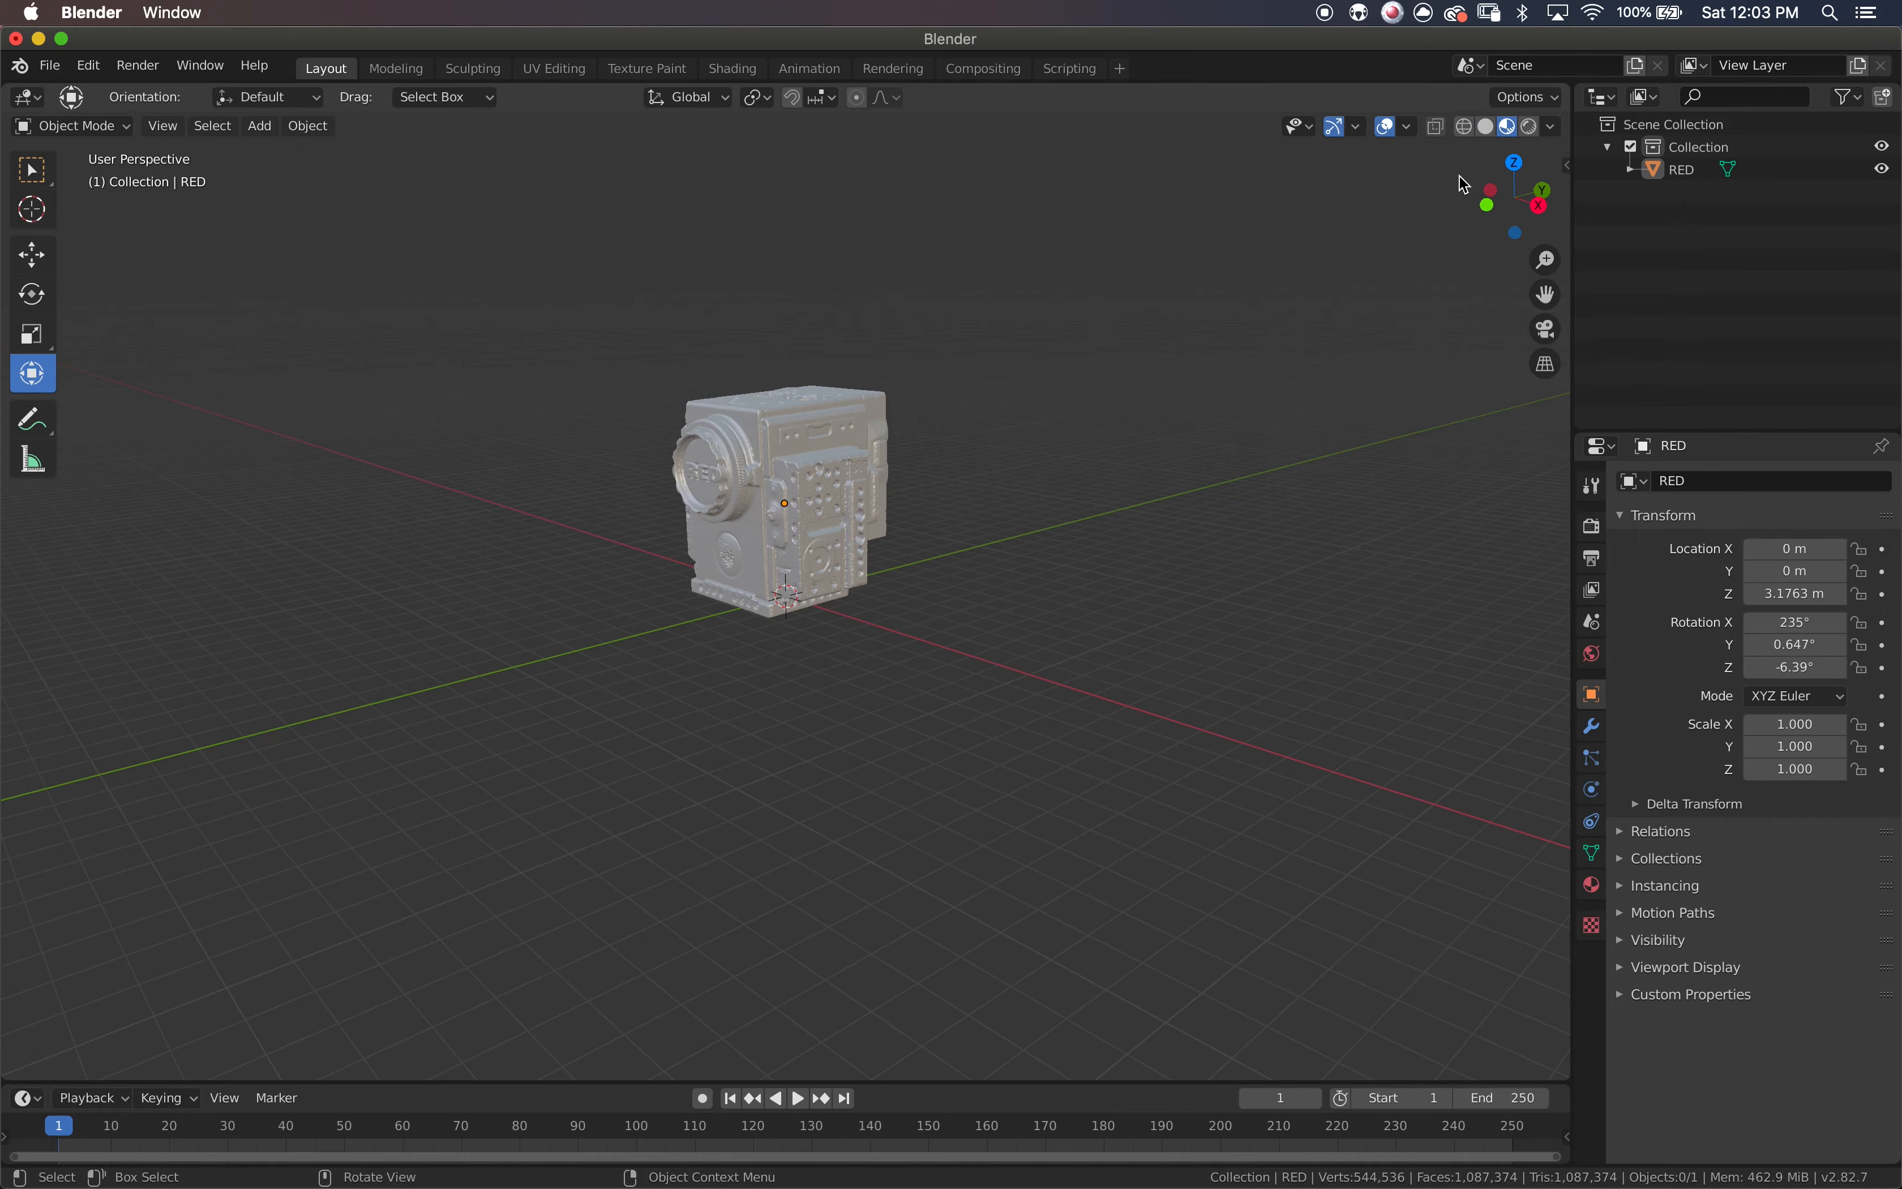
- Inspect the RED model's texture in Material Preview shading from several angles and distances
{"action": "scroll", "coordinate": [932, 389], "scroll_direction": "right", "scroll_amount": 6}
{"action": "scroll", "coordinate": [932, 389], "scroll_direction": "left", "scroll_amount": 15}
{"action": "scroll", "coordinate": [932, 389], "scroll_direction": "up", "scroll_amount": 3}
{"action": "scroll", "coordinate": [932, 389], "scroll_direction": "down", "scroll_amount": 3}
{"action": "scroll", "coordinate": [937, 397], "scroll_direction": "left", "scroll_amount": 10}
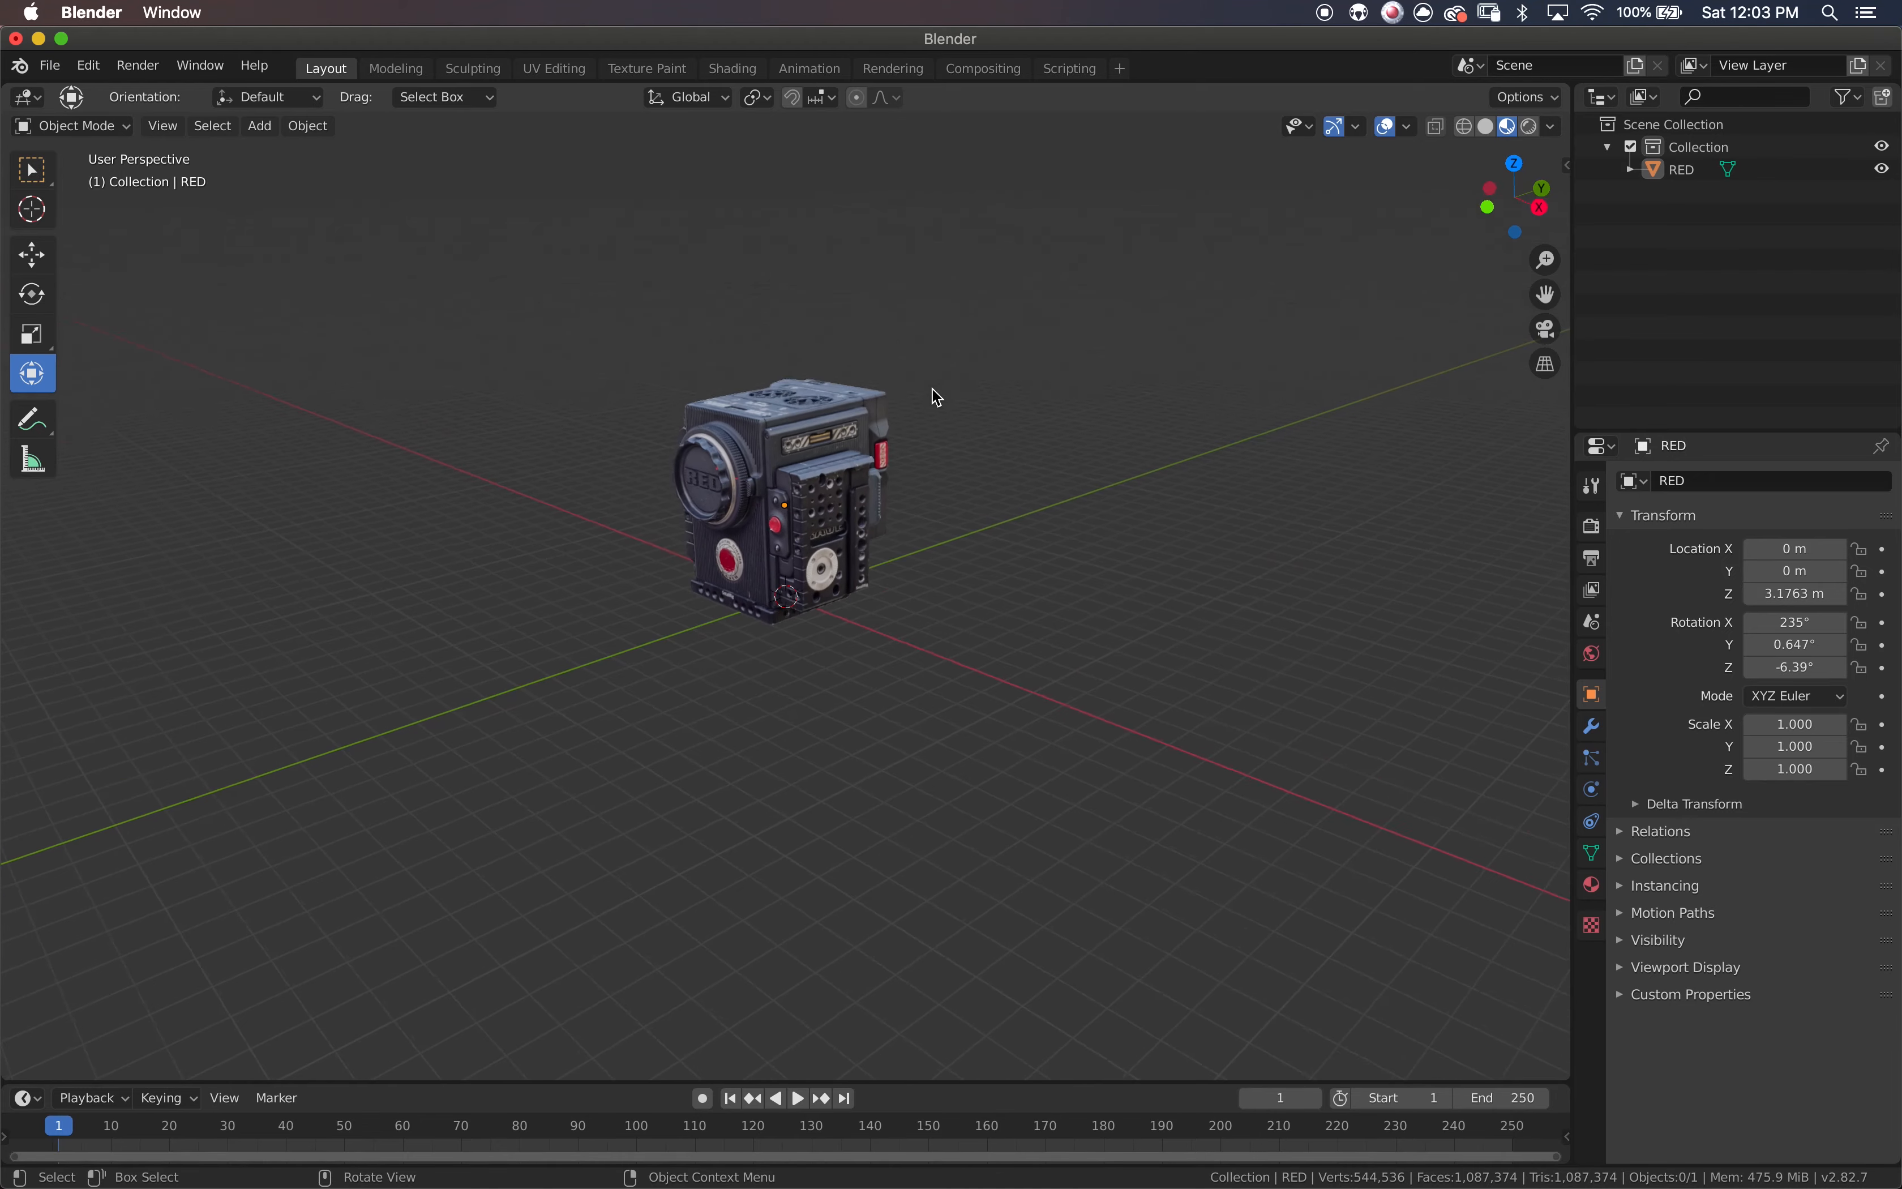
{"action": "scroll", "coordinate": [937, 396], "scroll_direction": "up", "scroll_amount": 10, "text": "ctrl"}
{"action": "scroll", "coordinate": [937, 396], "scroll_direction": "down", "scroll_amount": 10, "text": "ctrl"}
{"action": "scroll", "coordinate": [937, 397], "scroll_direction": "left", "scroll_amount": 10}
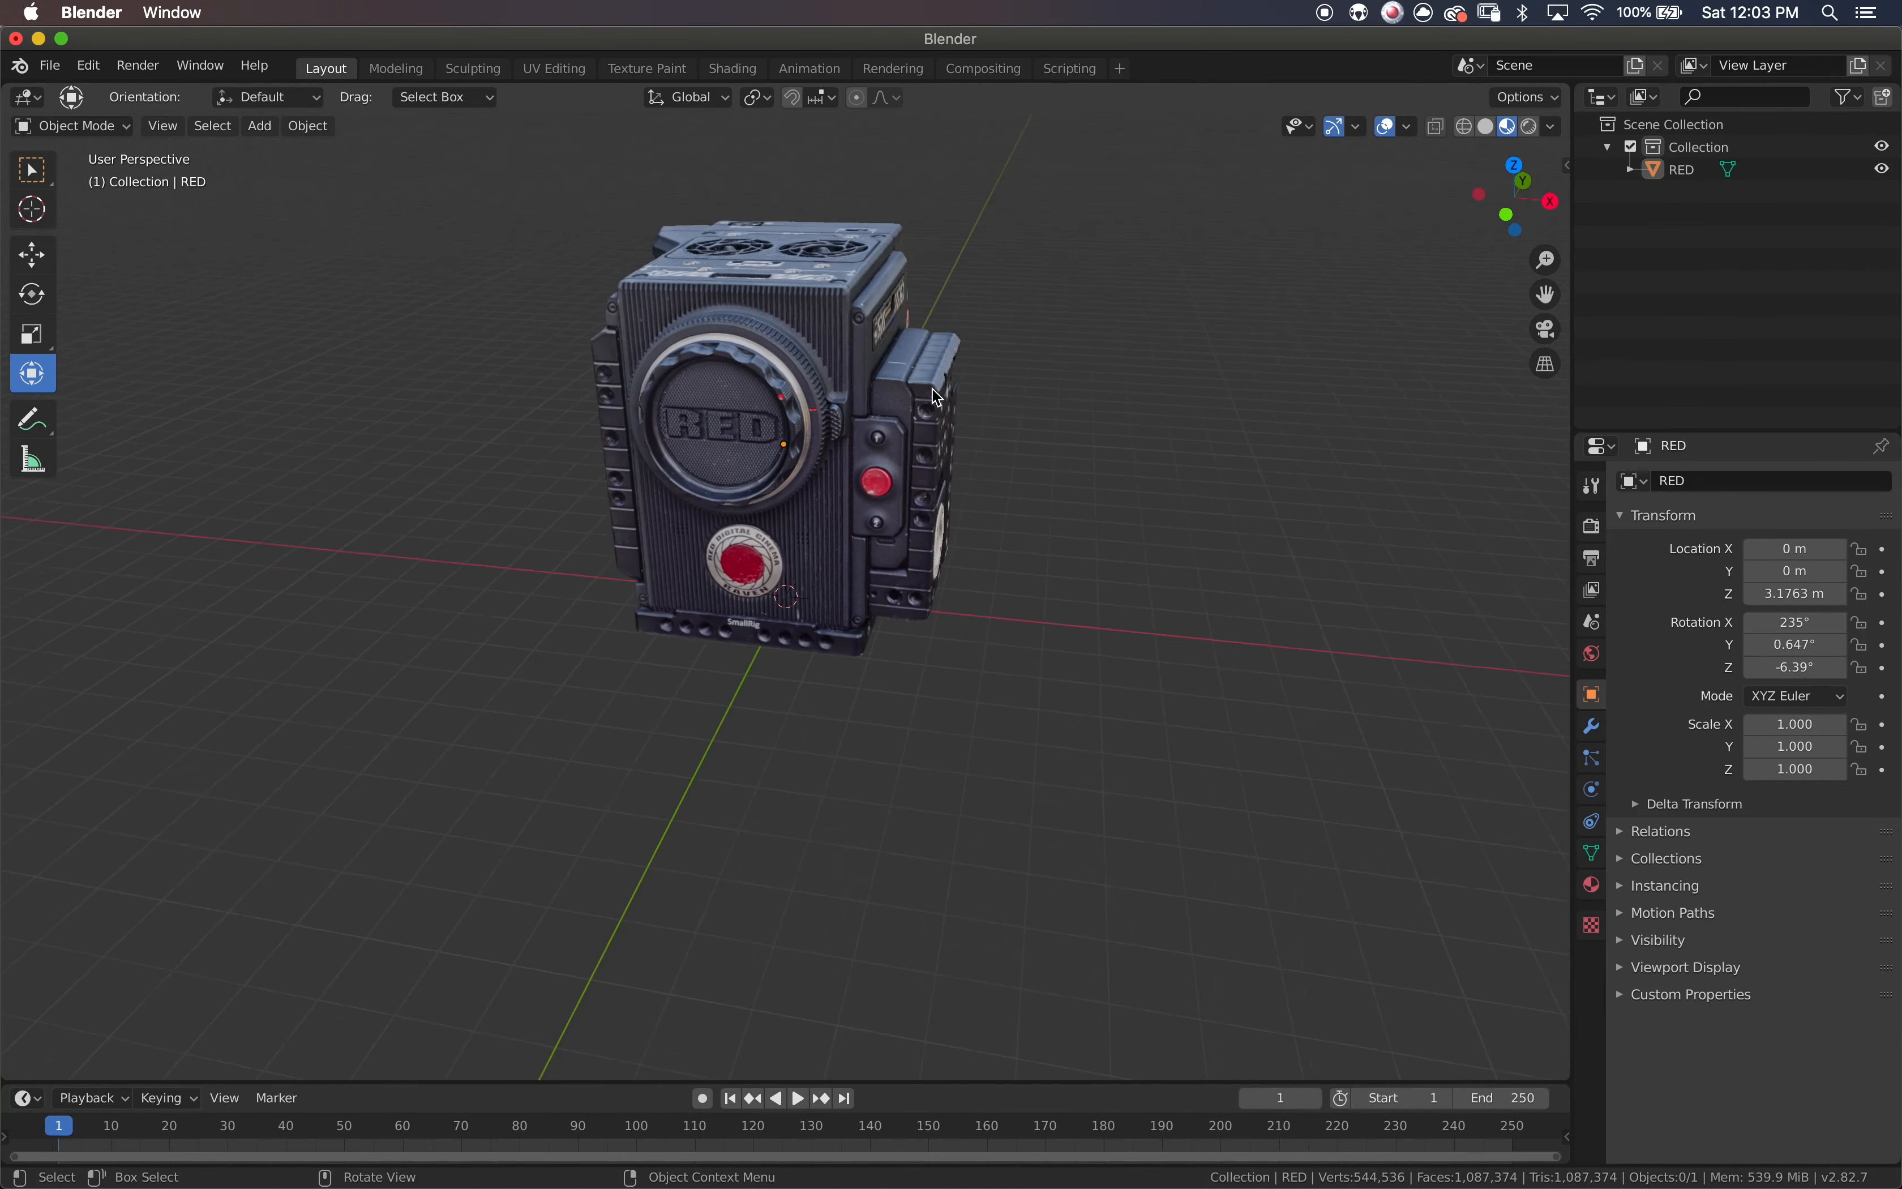
{"action": "scroll", "coordinate": [1252, 289], "scroll_direction": "left", "scroll_amount": 10}
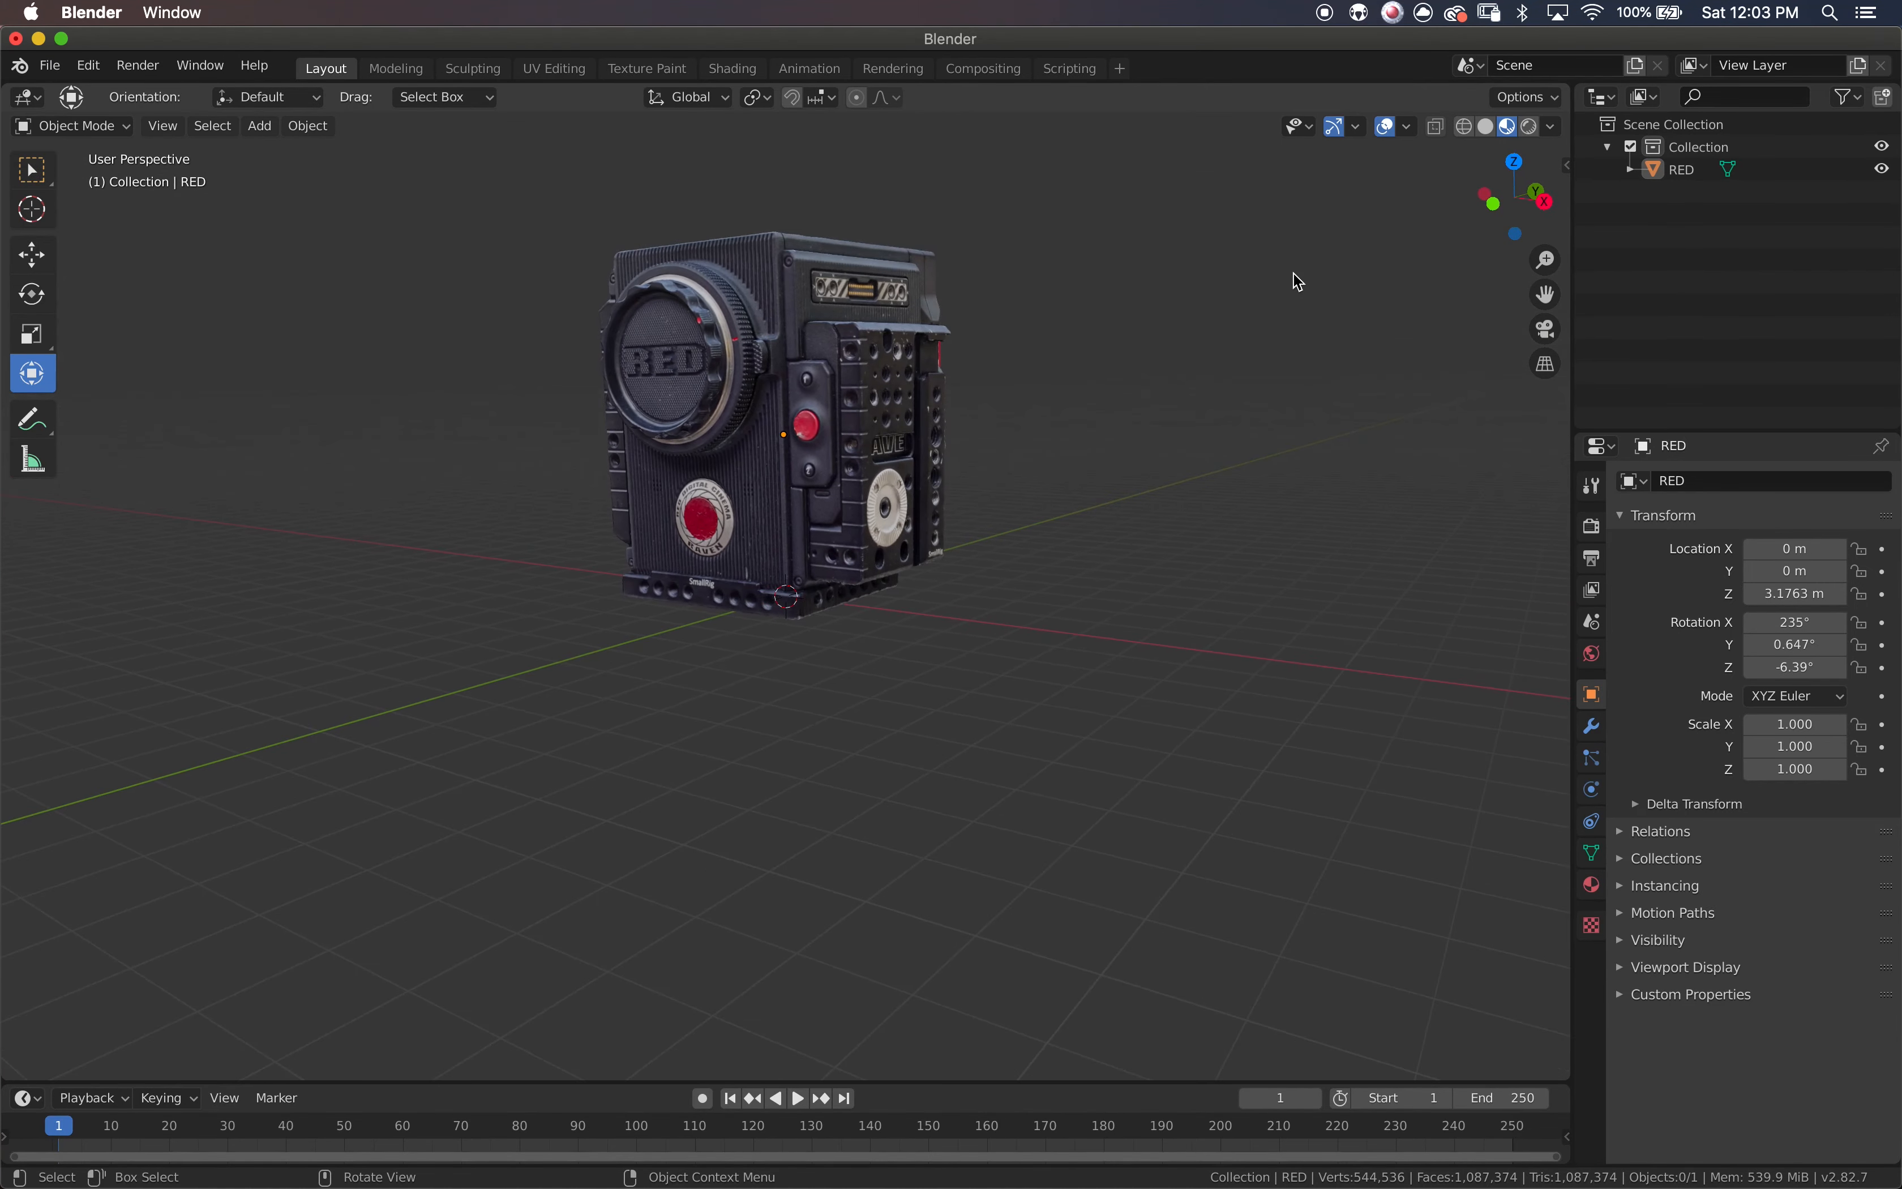
- Display the RED model in Rendered viewport shading
{"action": "left_click", "coordinate": [1535, 128]}
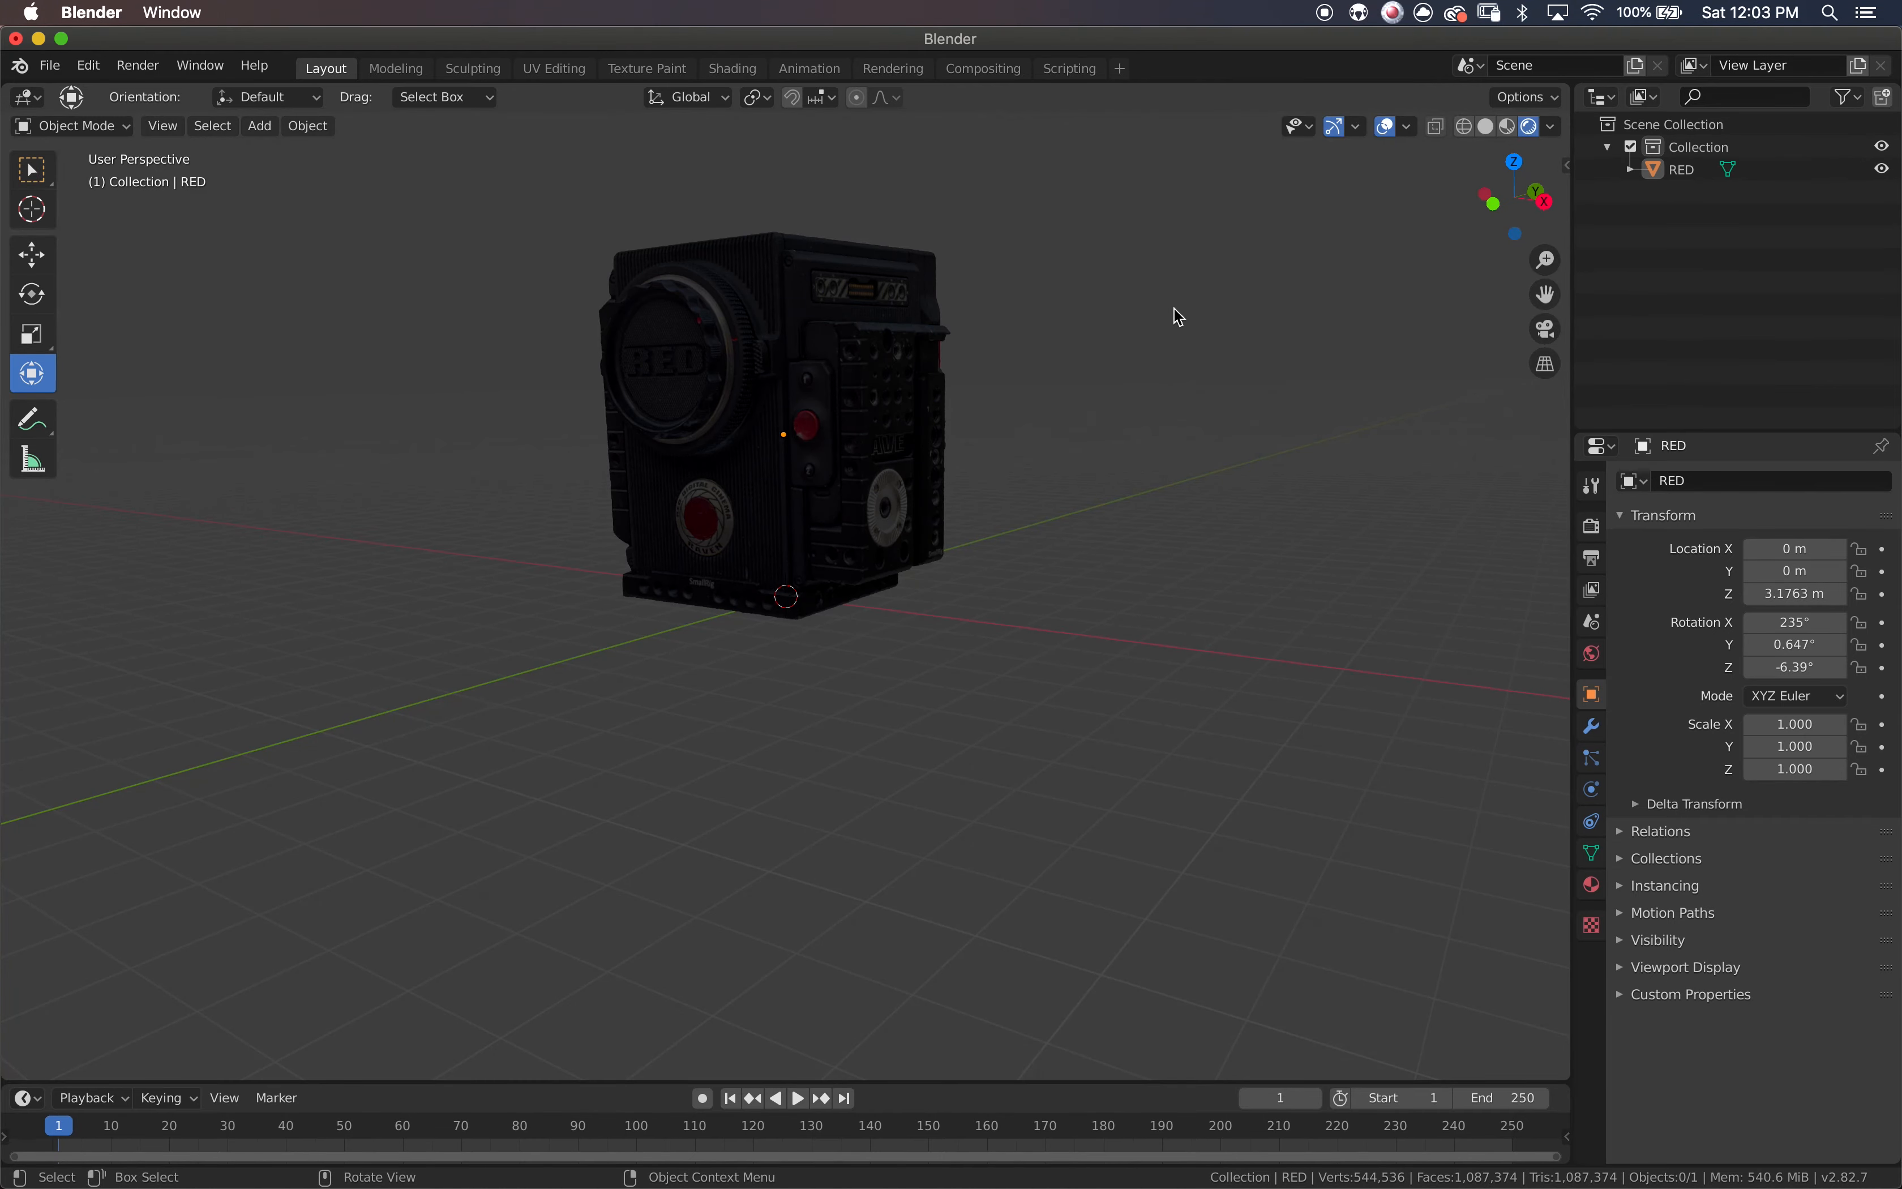
{"action": "scroll", "coordinate": [1092, 342], "scroll_direction": "left", "scroll_amount": 15}
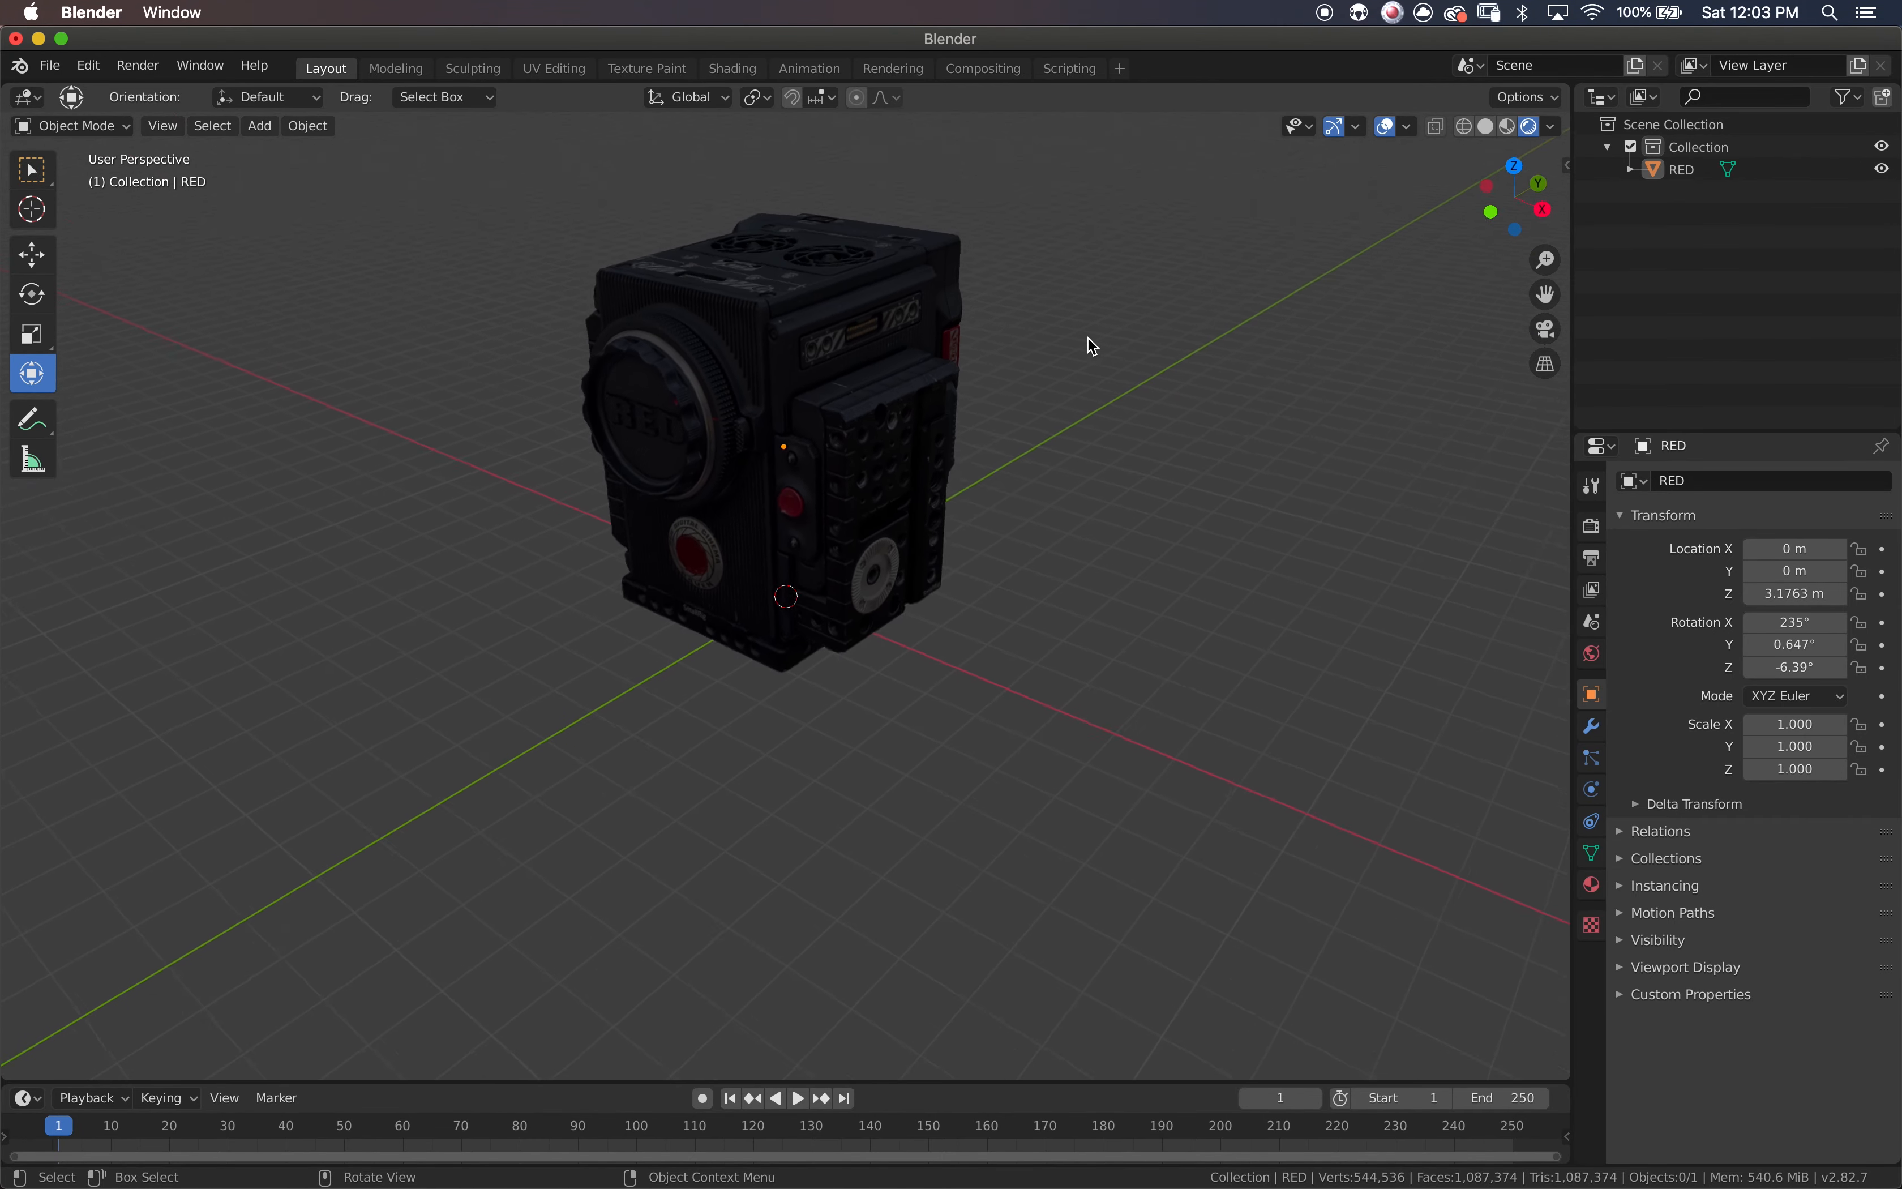
- Turn off Scene World lighting and try the blue-sky grass field HDRI and another built-in environment on the camera model
{"action": "left_click", "coordinate": [1554, 128]}
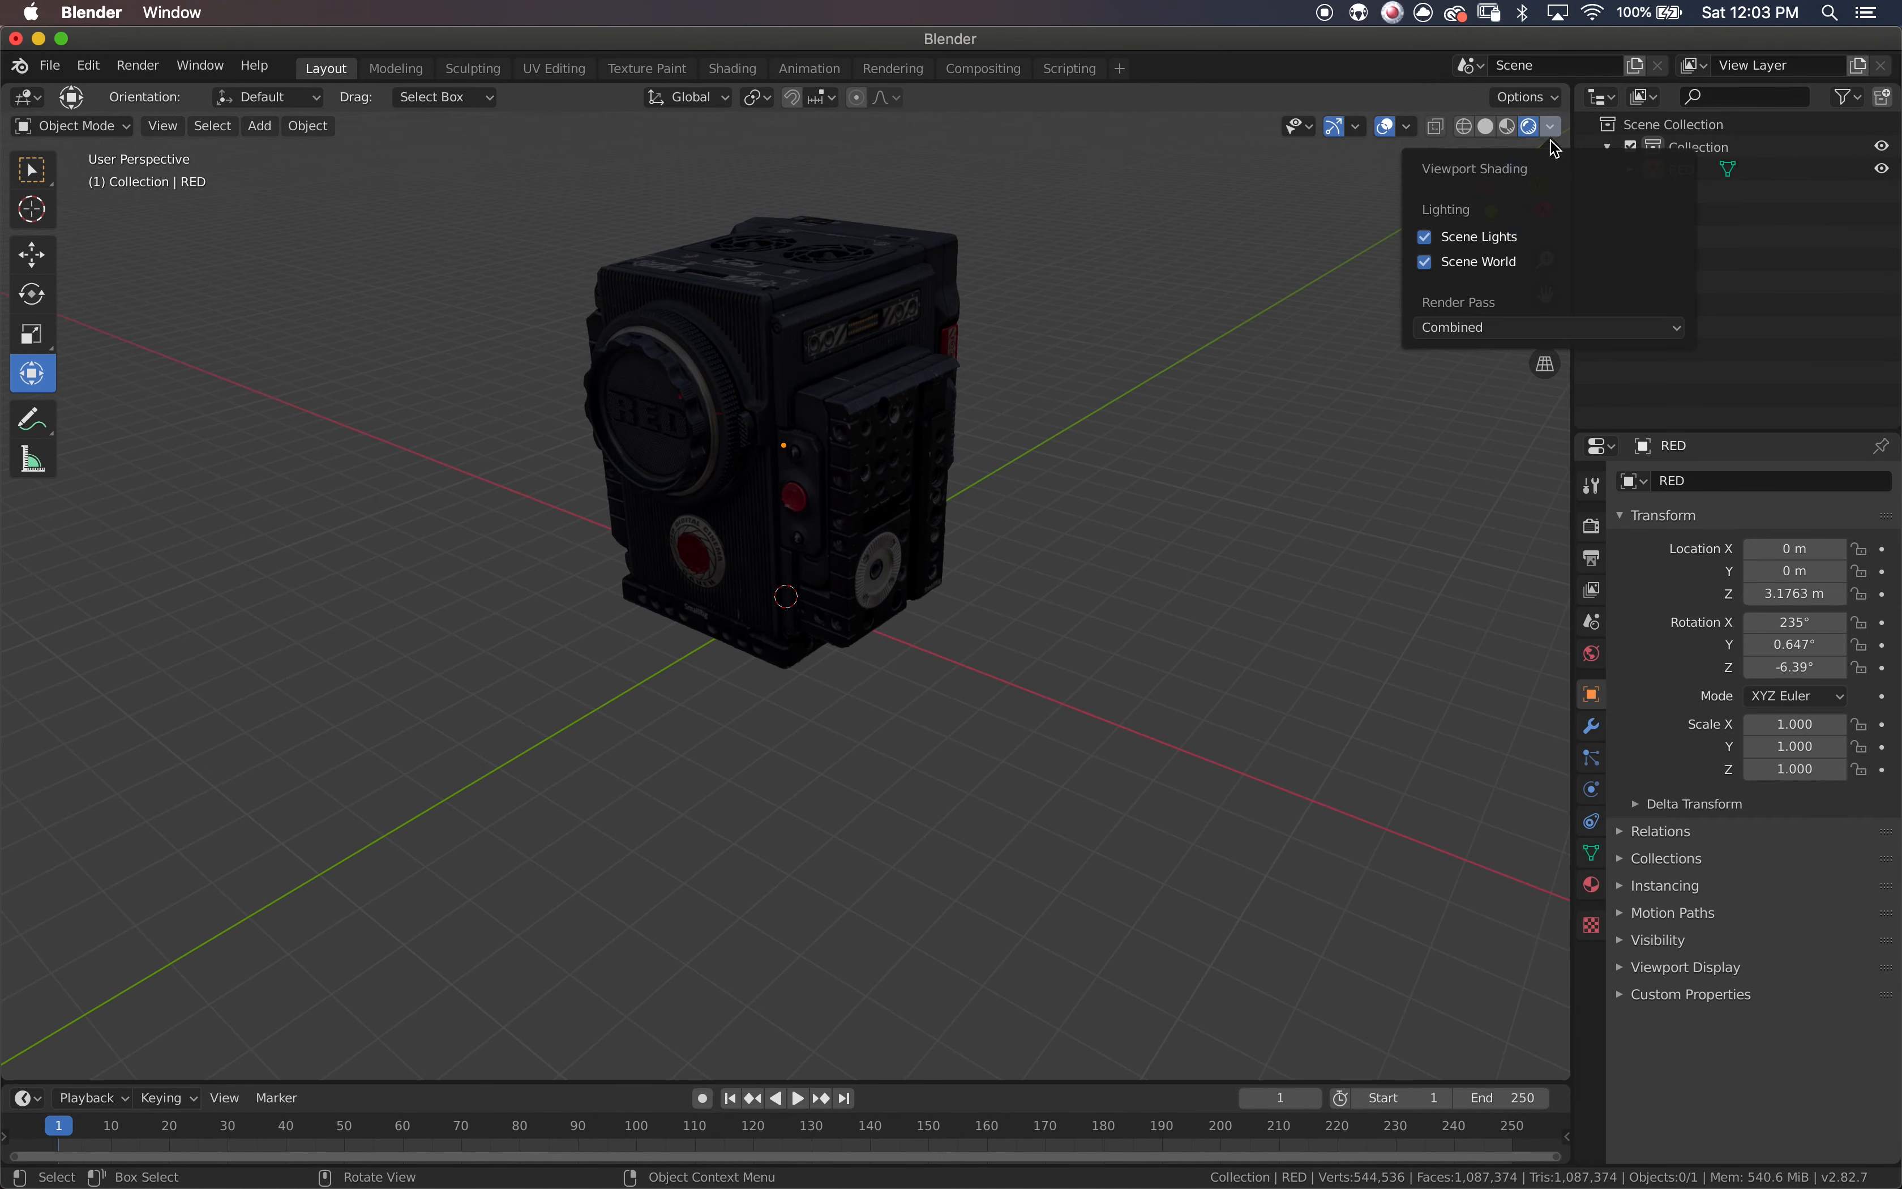
{"action": "left_click", "coordinate": [1428, 263]}
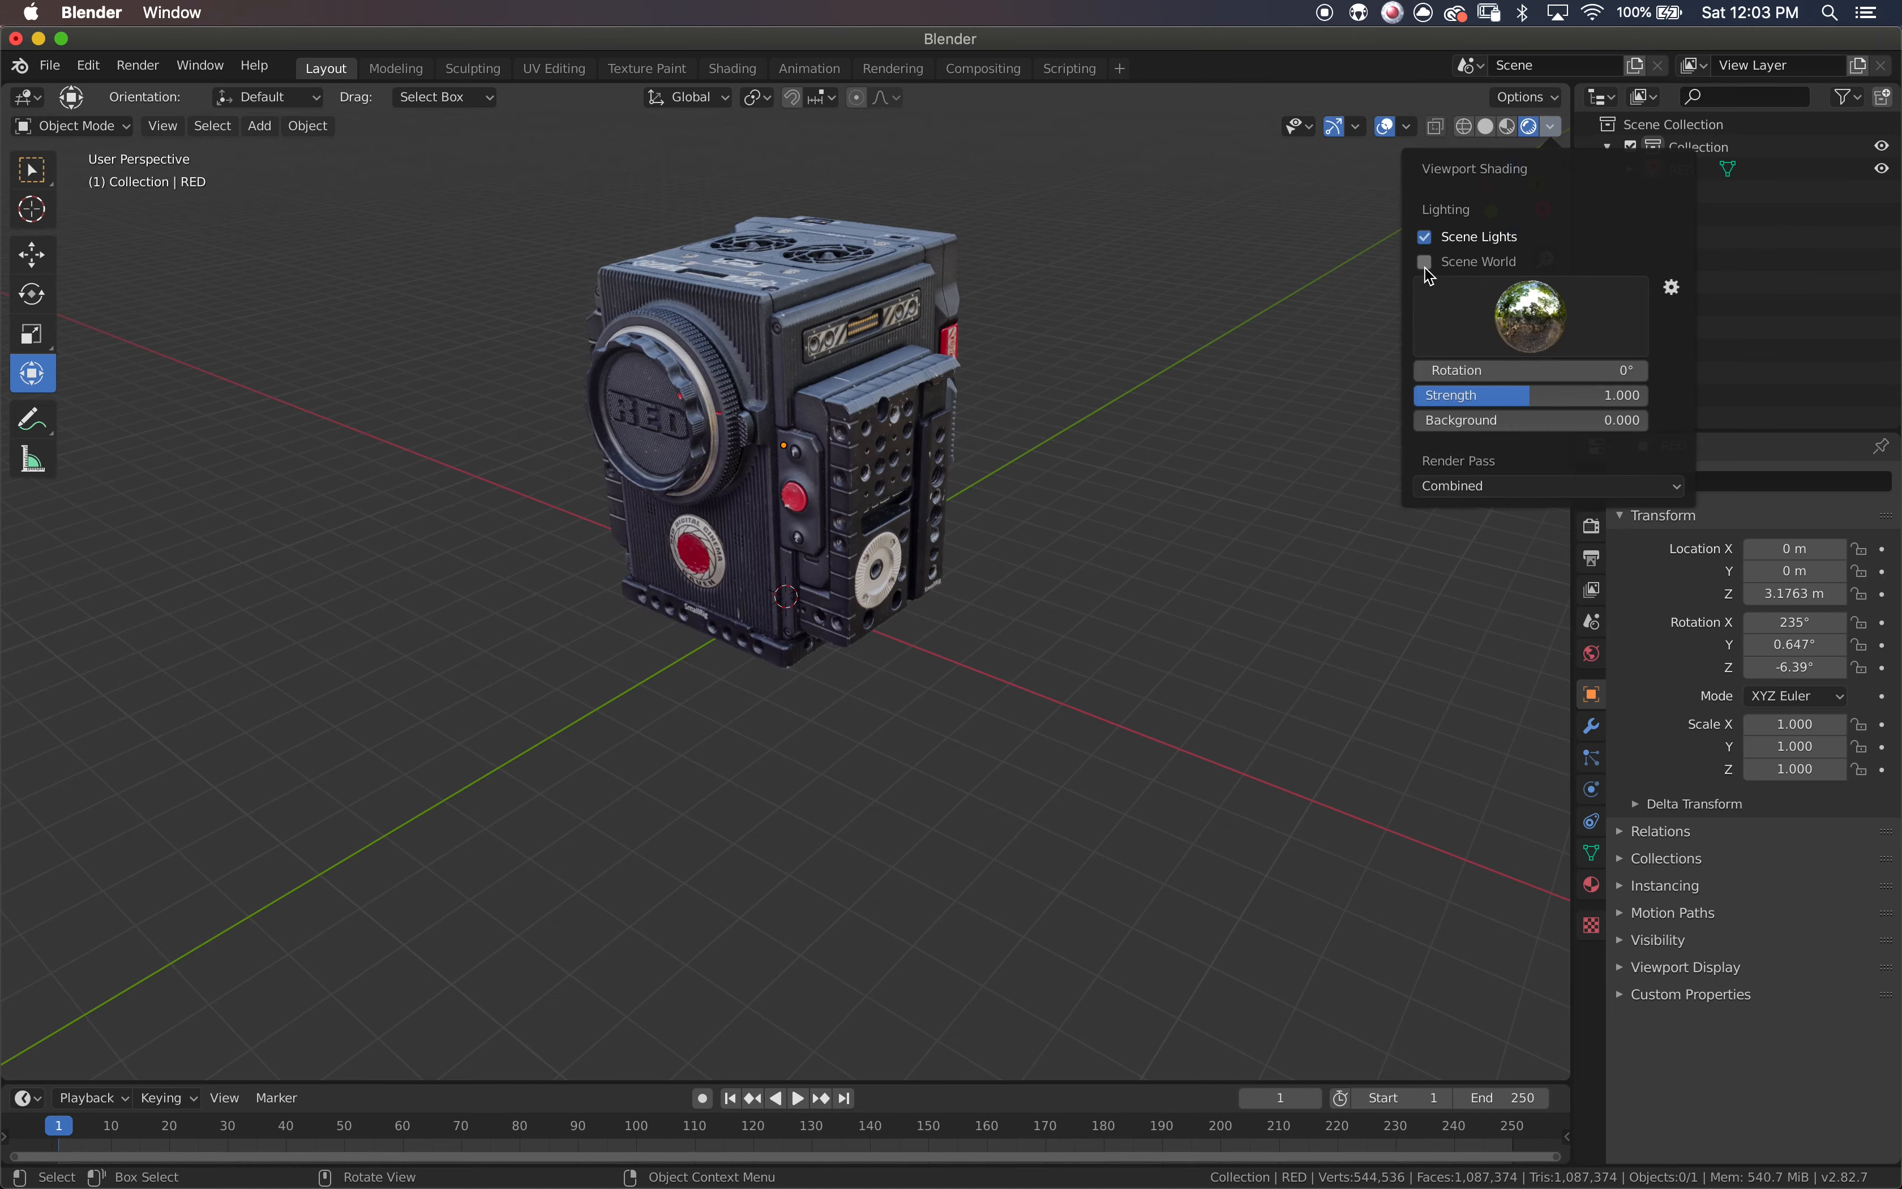
{"action": "left_click", "coordinate": [1532, 318]}
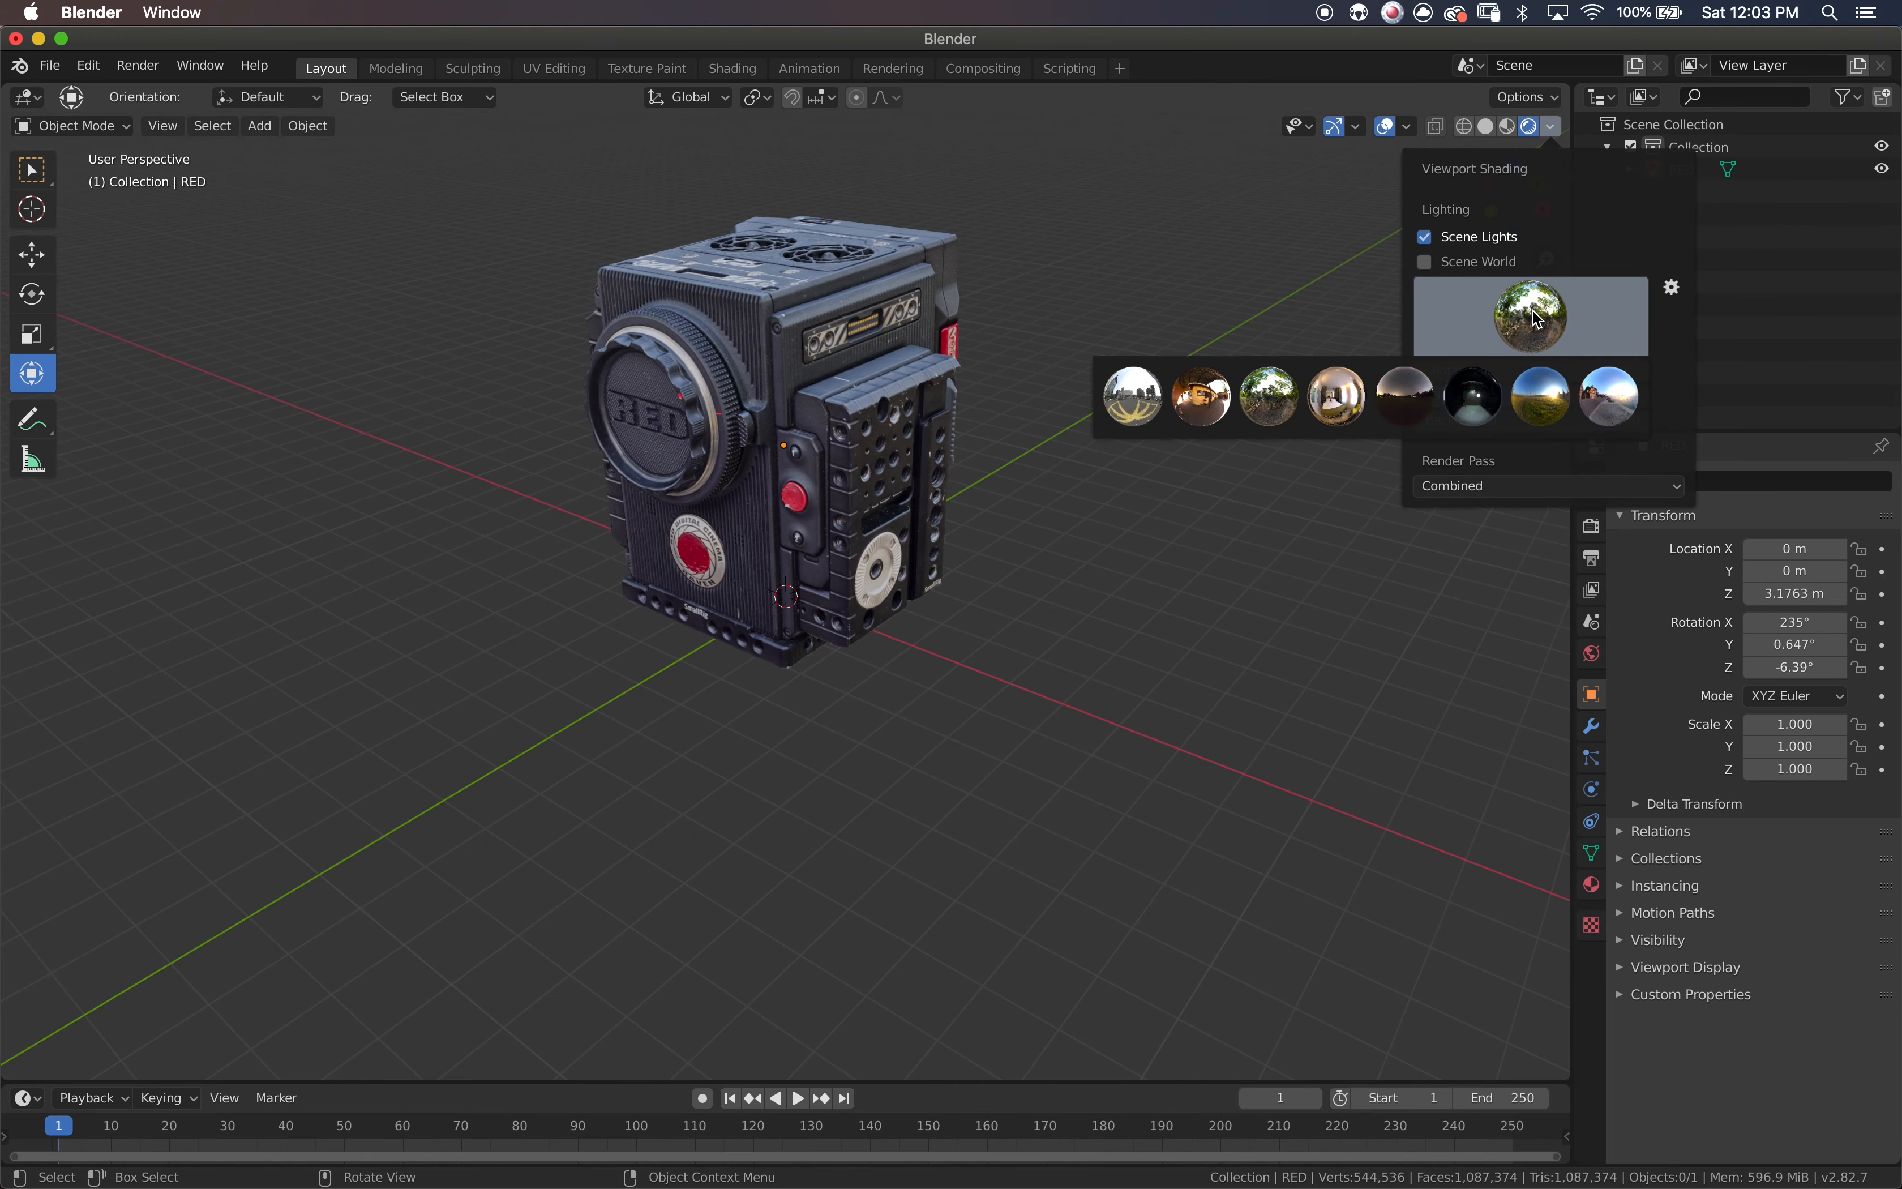
{"action": "left_click", "coordinate": [1555, 416]}
{"action": "scroll", "coordinate": [1129, 518], "scroll_direction": "left", "scroll_amount": 10}
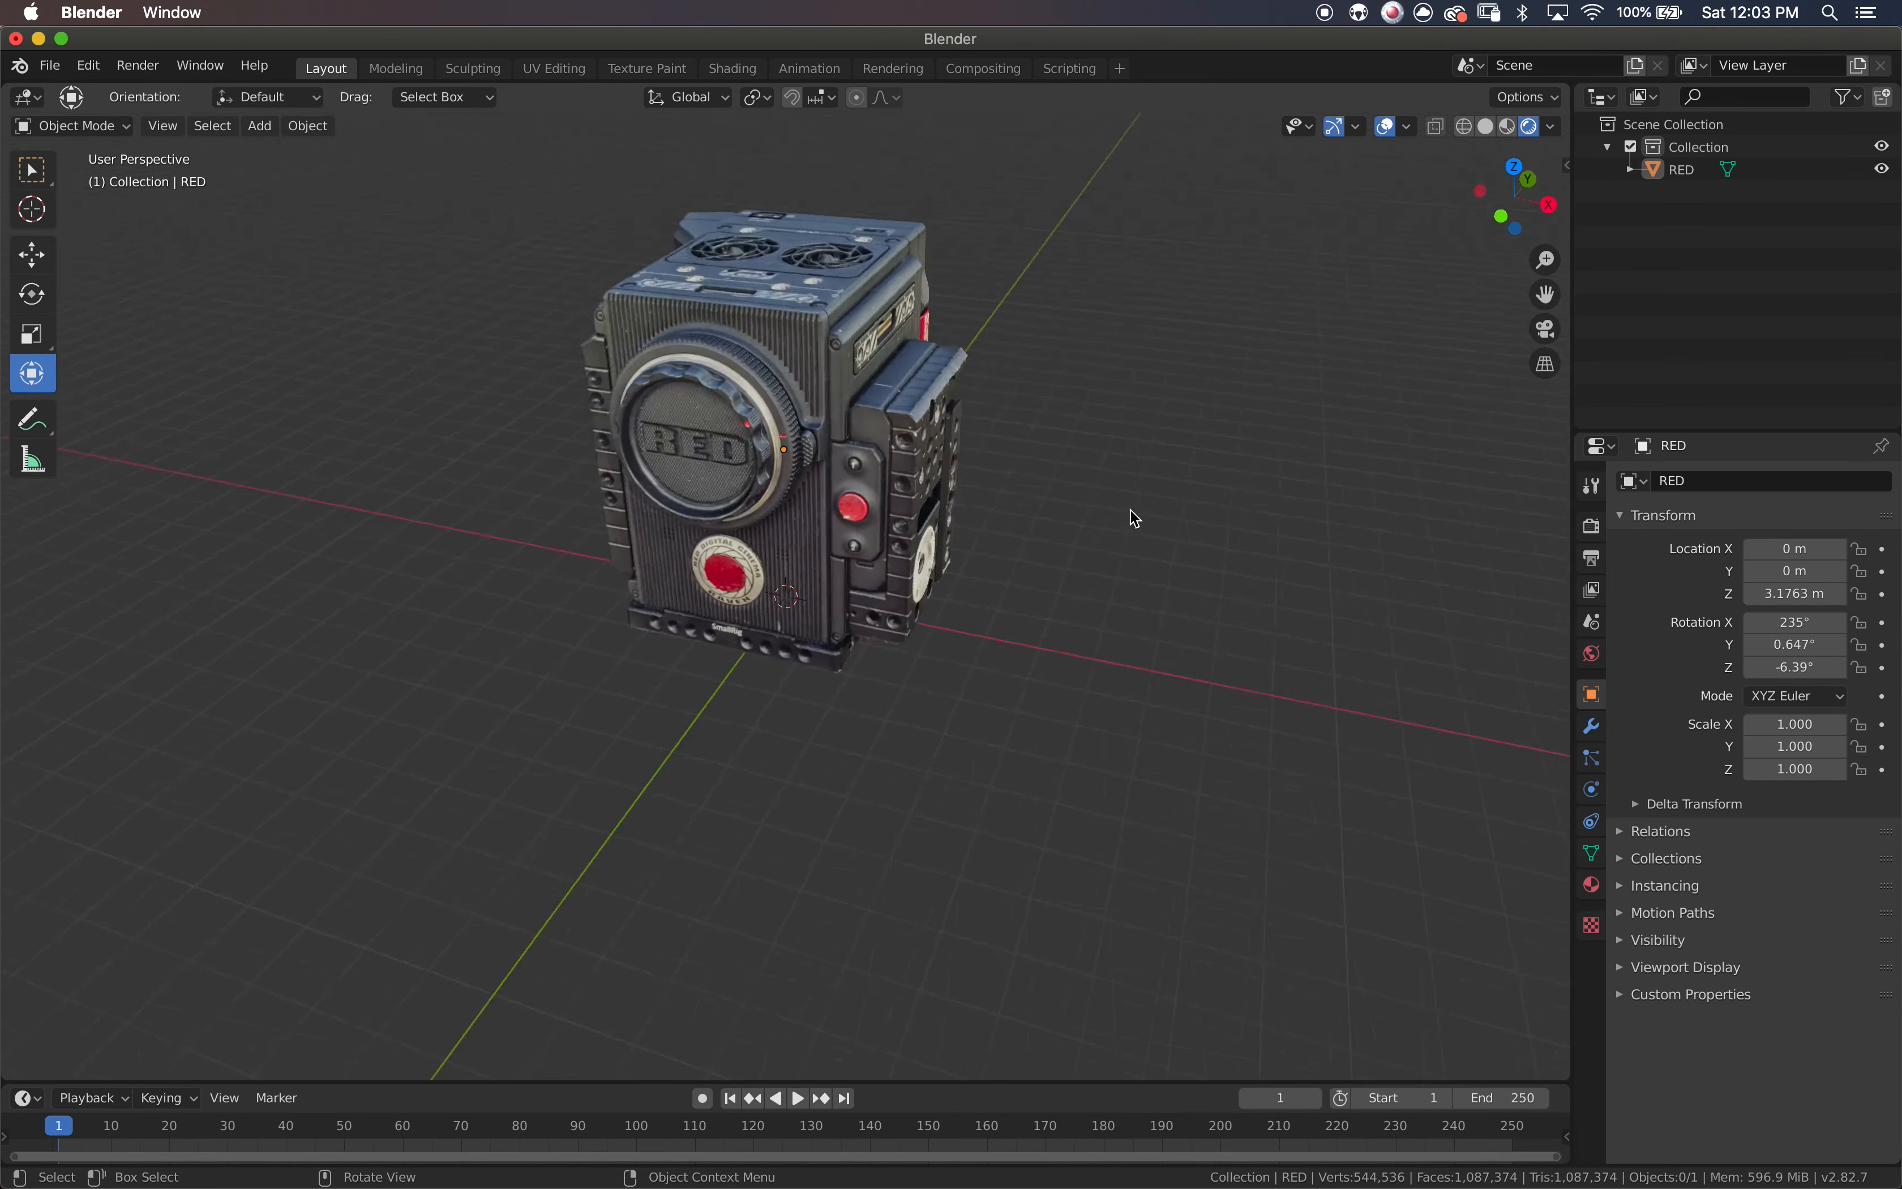
{"action": "scroll", "coordinate": [1137, 519], "scroll_direction": "left", "scroll_amount": 10}
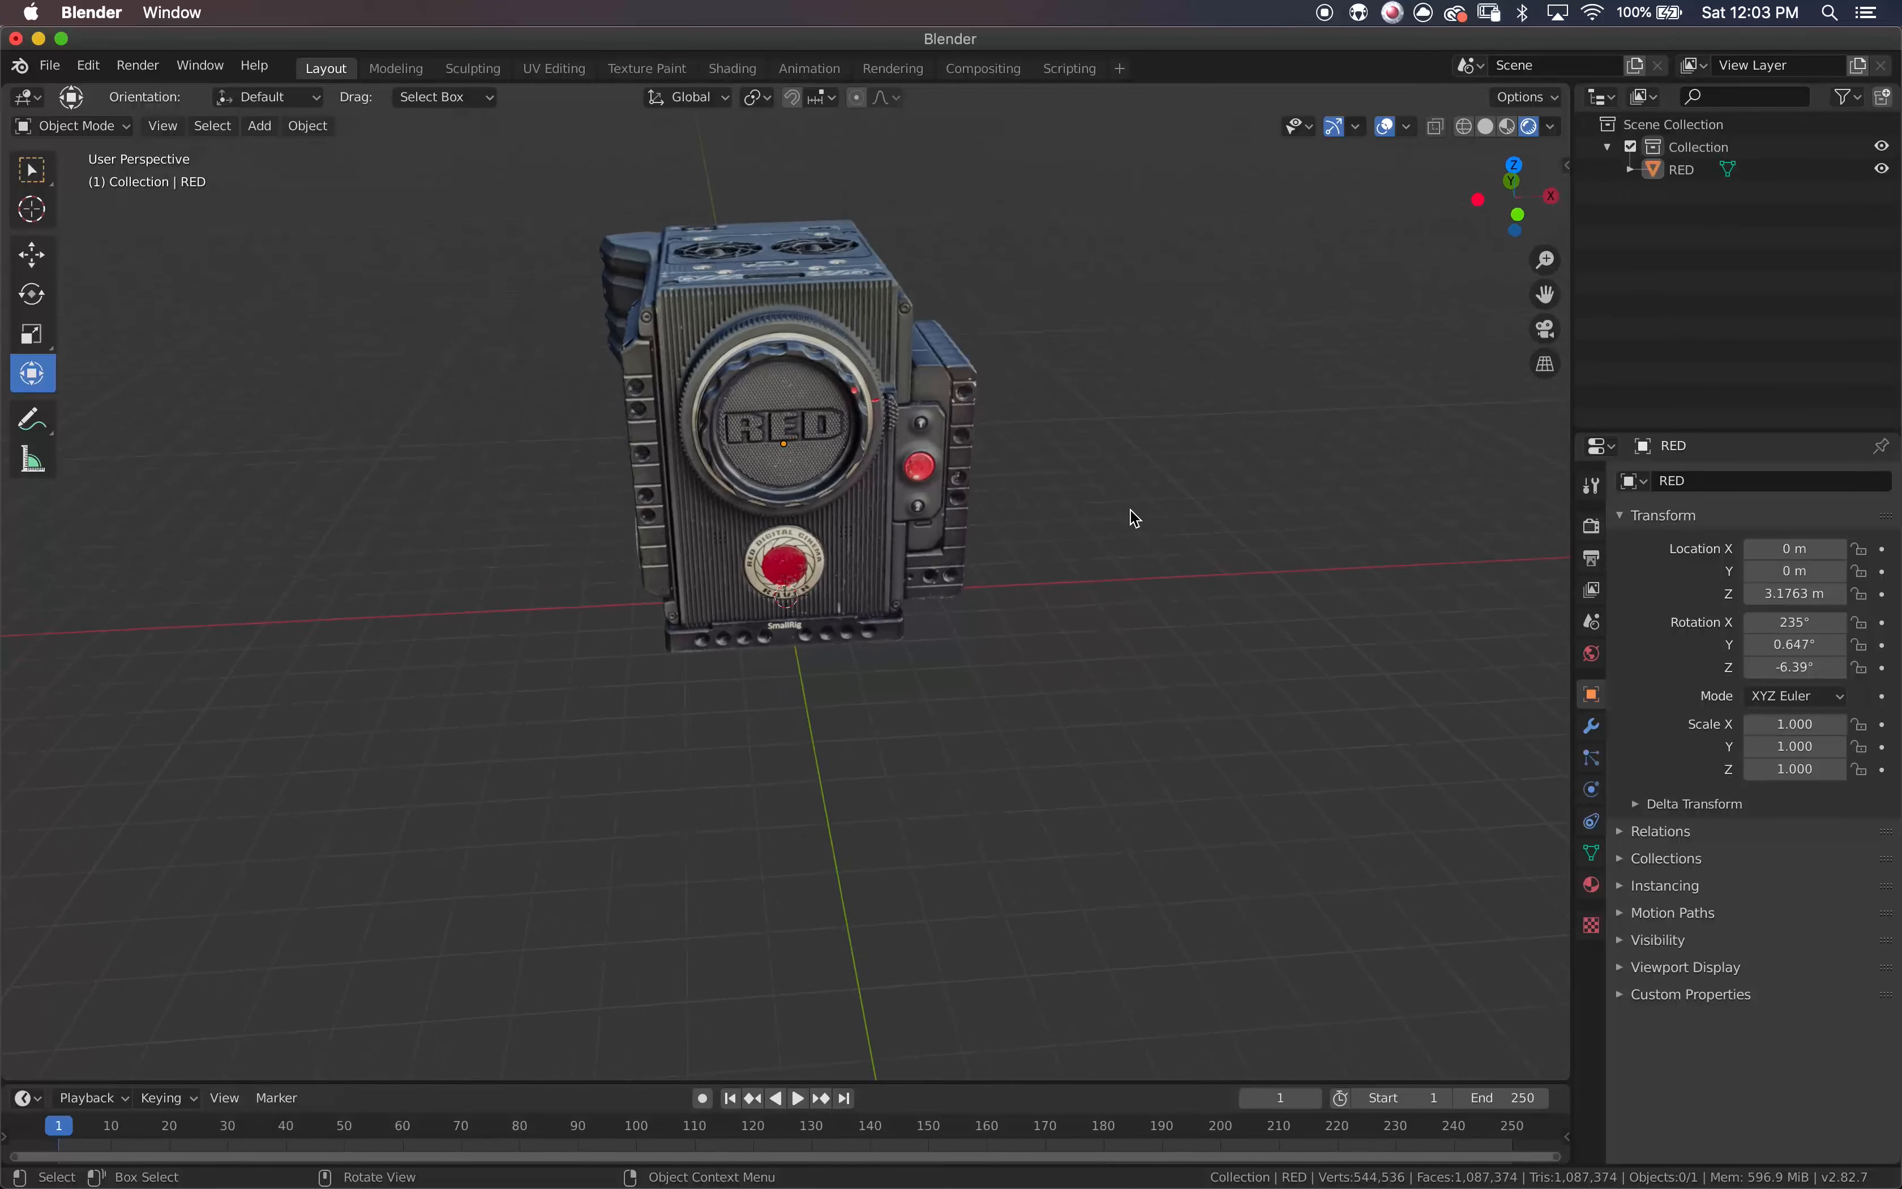
{"action": "left_click", "coordinate": [1554, 128]}
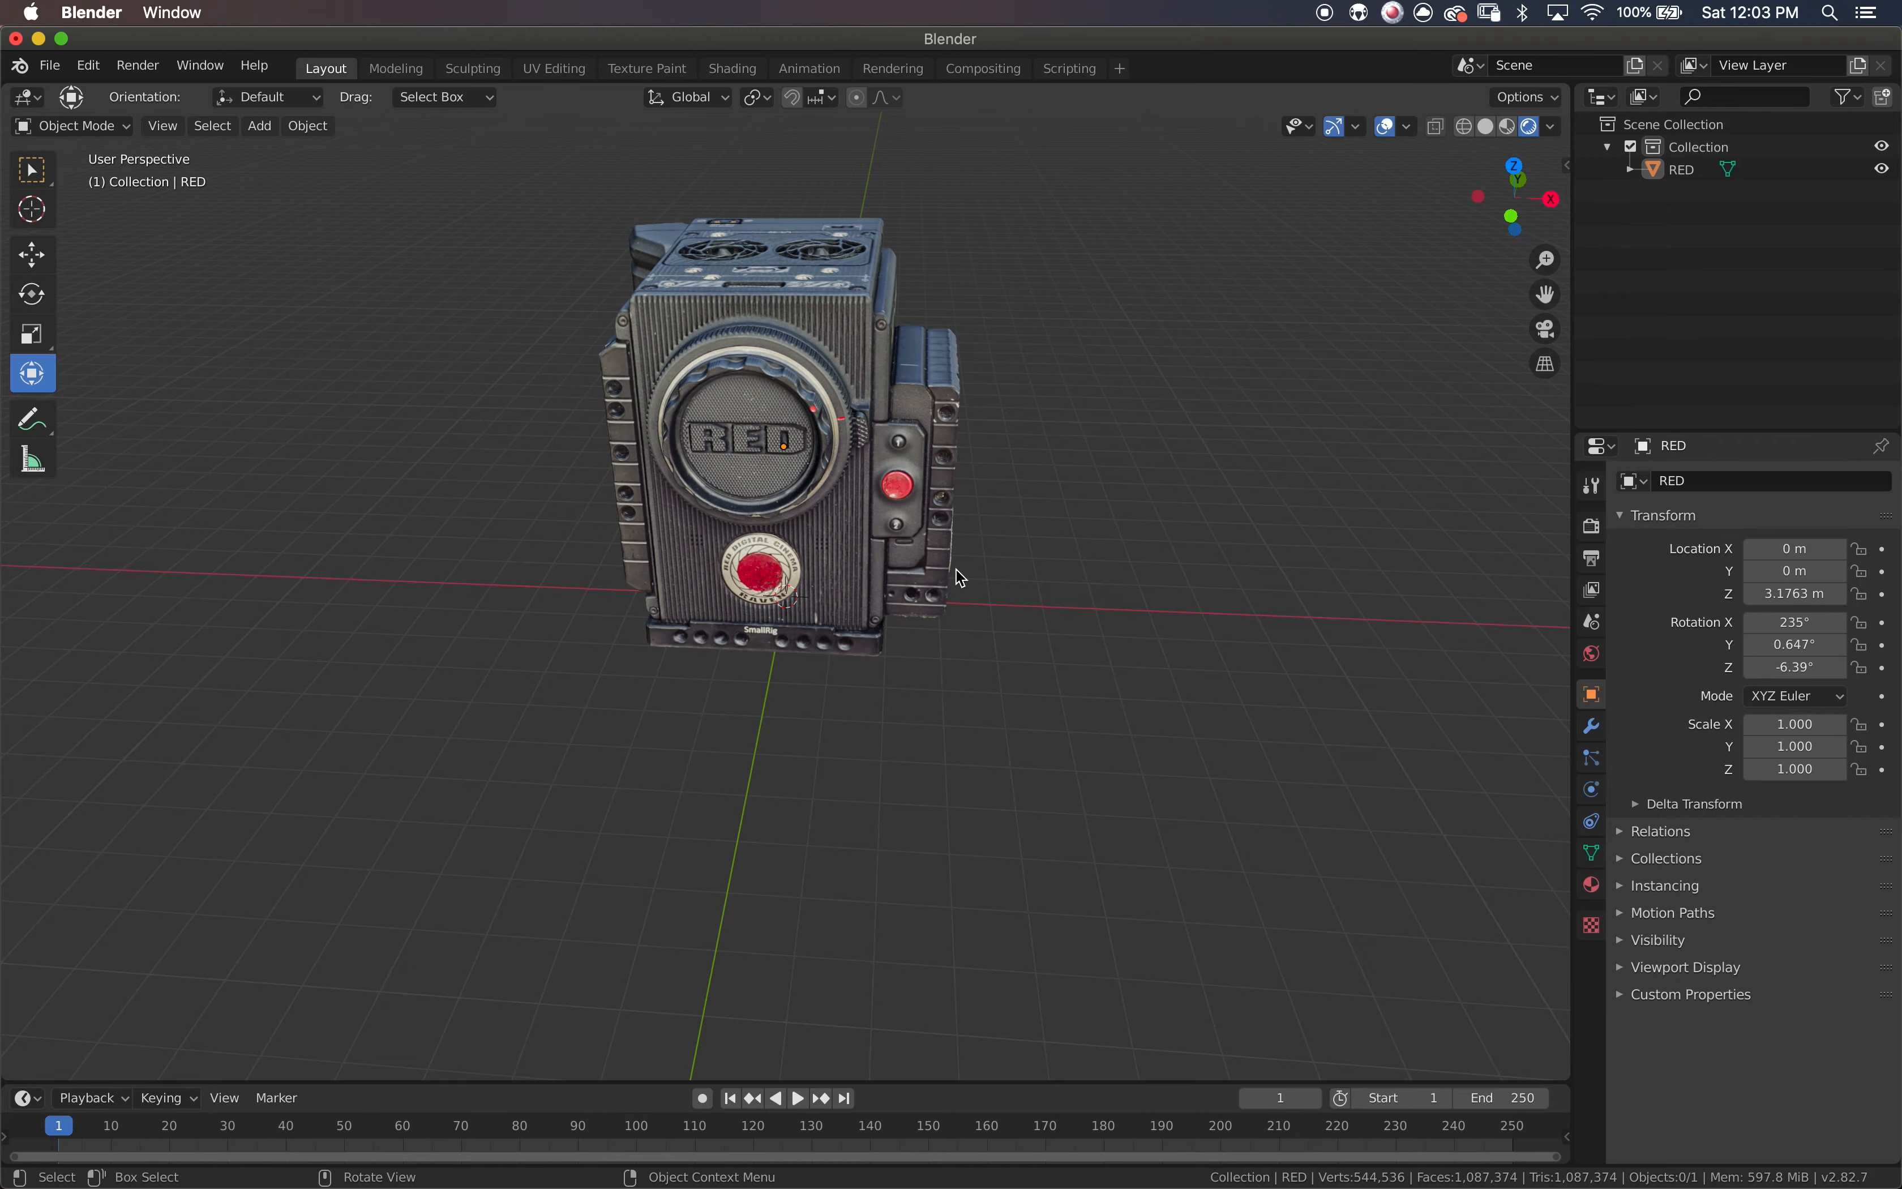
{"action": "scroll", "coordinate": [960, 571], "scroll_direction": "left", "scroll_amount": 10}
{"action": "scroll", "coordinate": [960, 576], "scroll_direction": "left", "scroll_amount": 15}
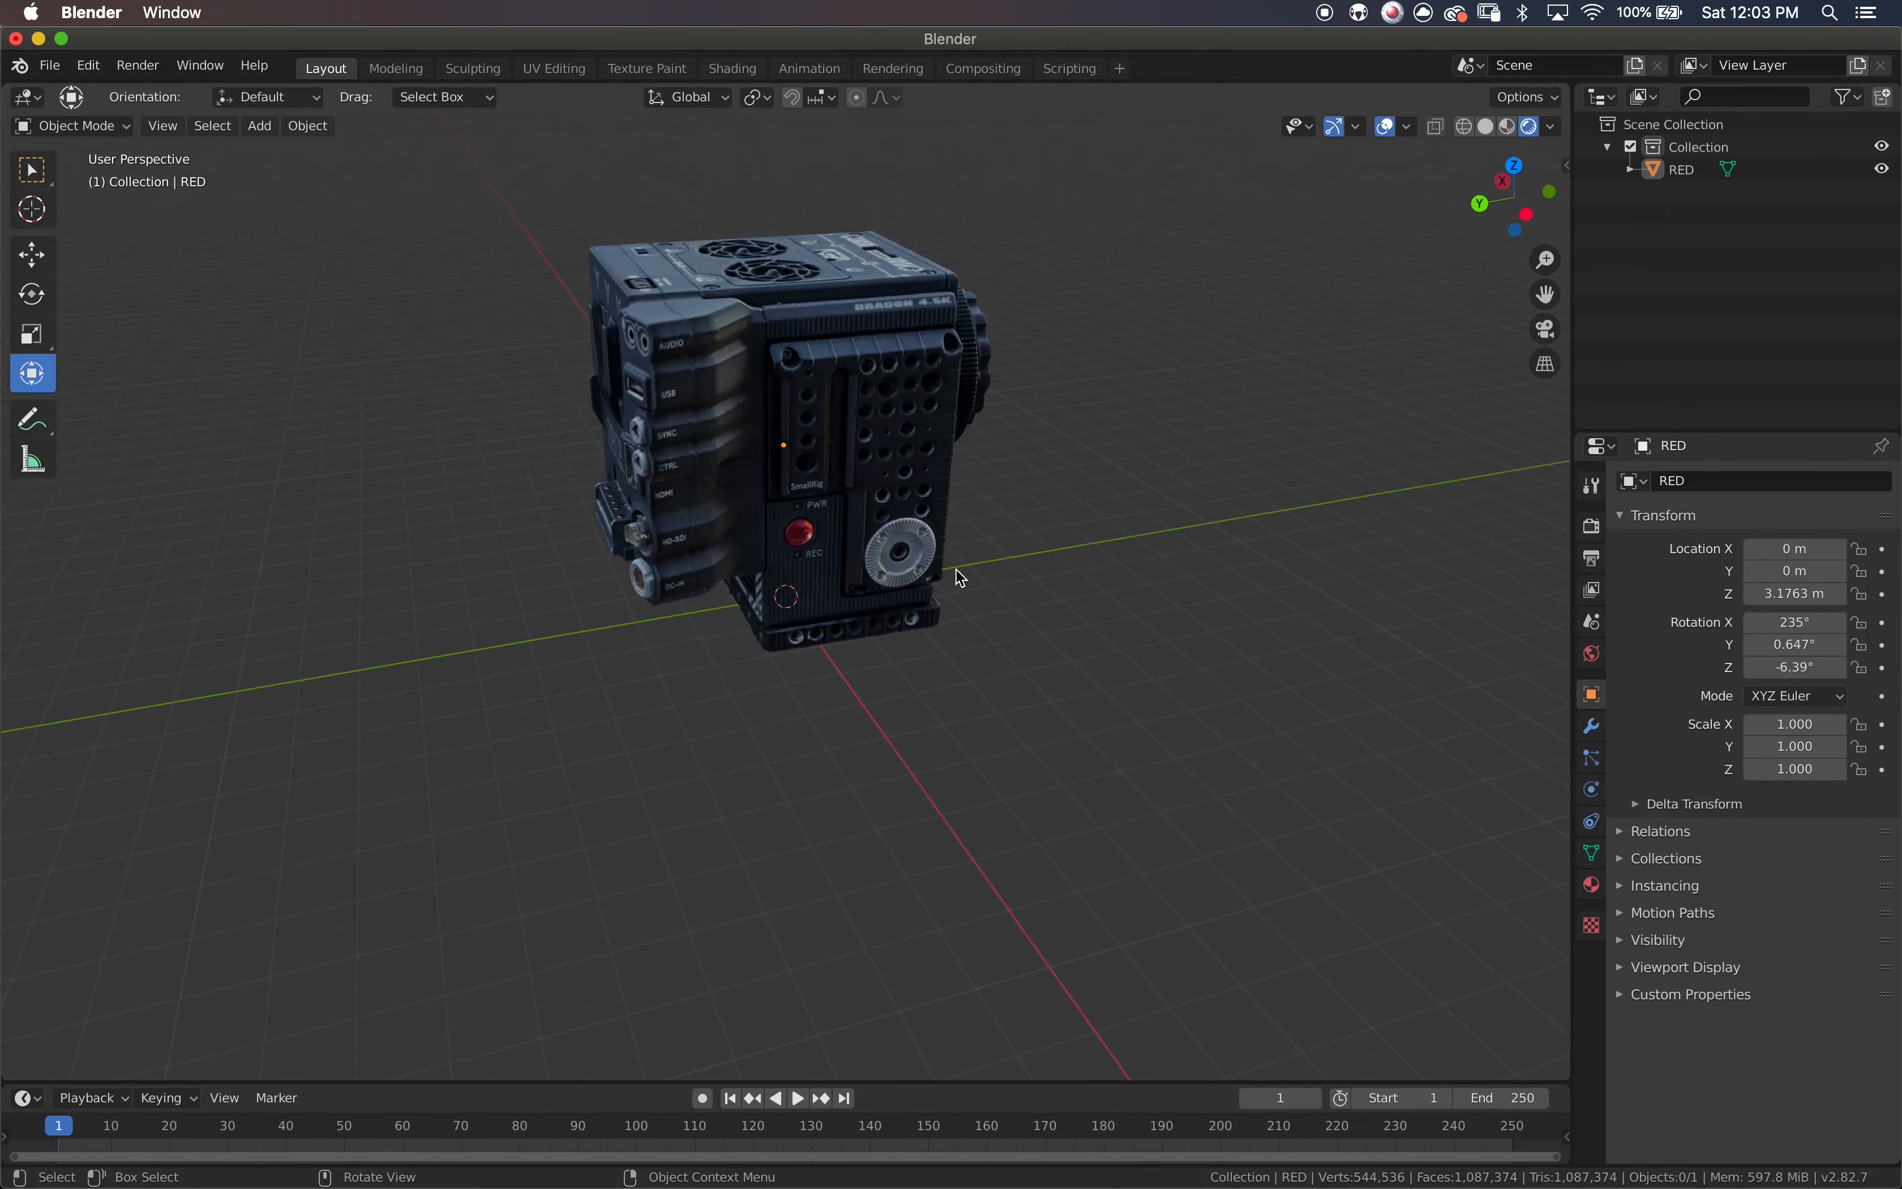
- Turn Scene World lighting back on for the rendered viewport
{"action": "left_click", "coordinate": [1550, 127]}
{"action": "left_click", "coordinate": [1426, 262]}
{"action": "scroll", "coordinate": [1079, 516], "scroll_direction": "down", "scroll_amount": 3}
- Darken the world background color to a value of about 0.127
{"action": "left_click", "coordinate": [1591, 657]}
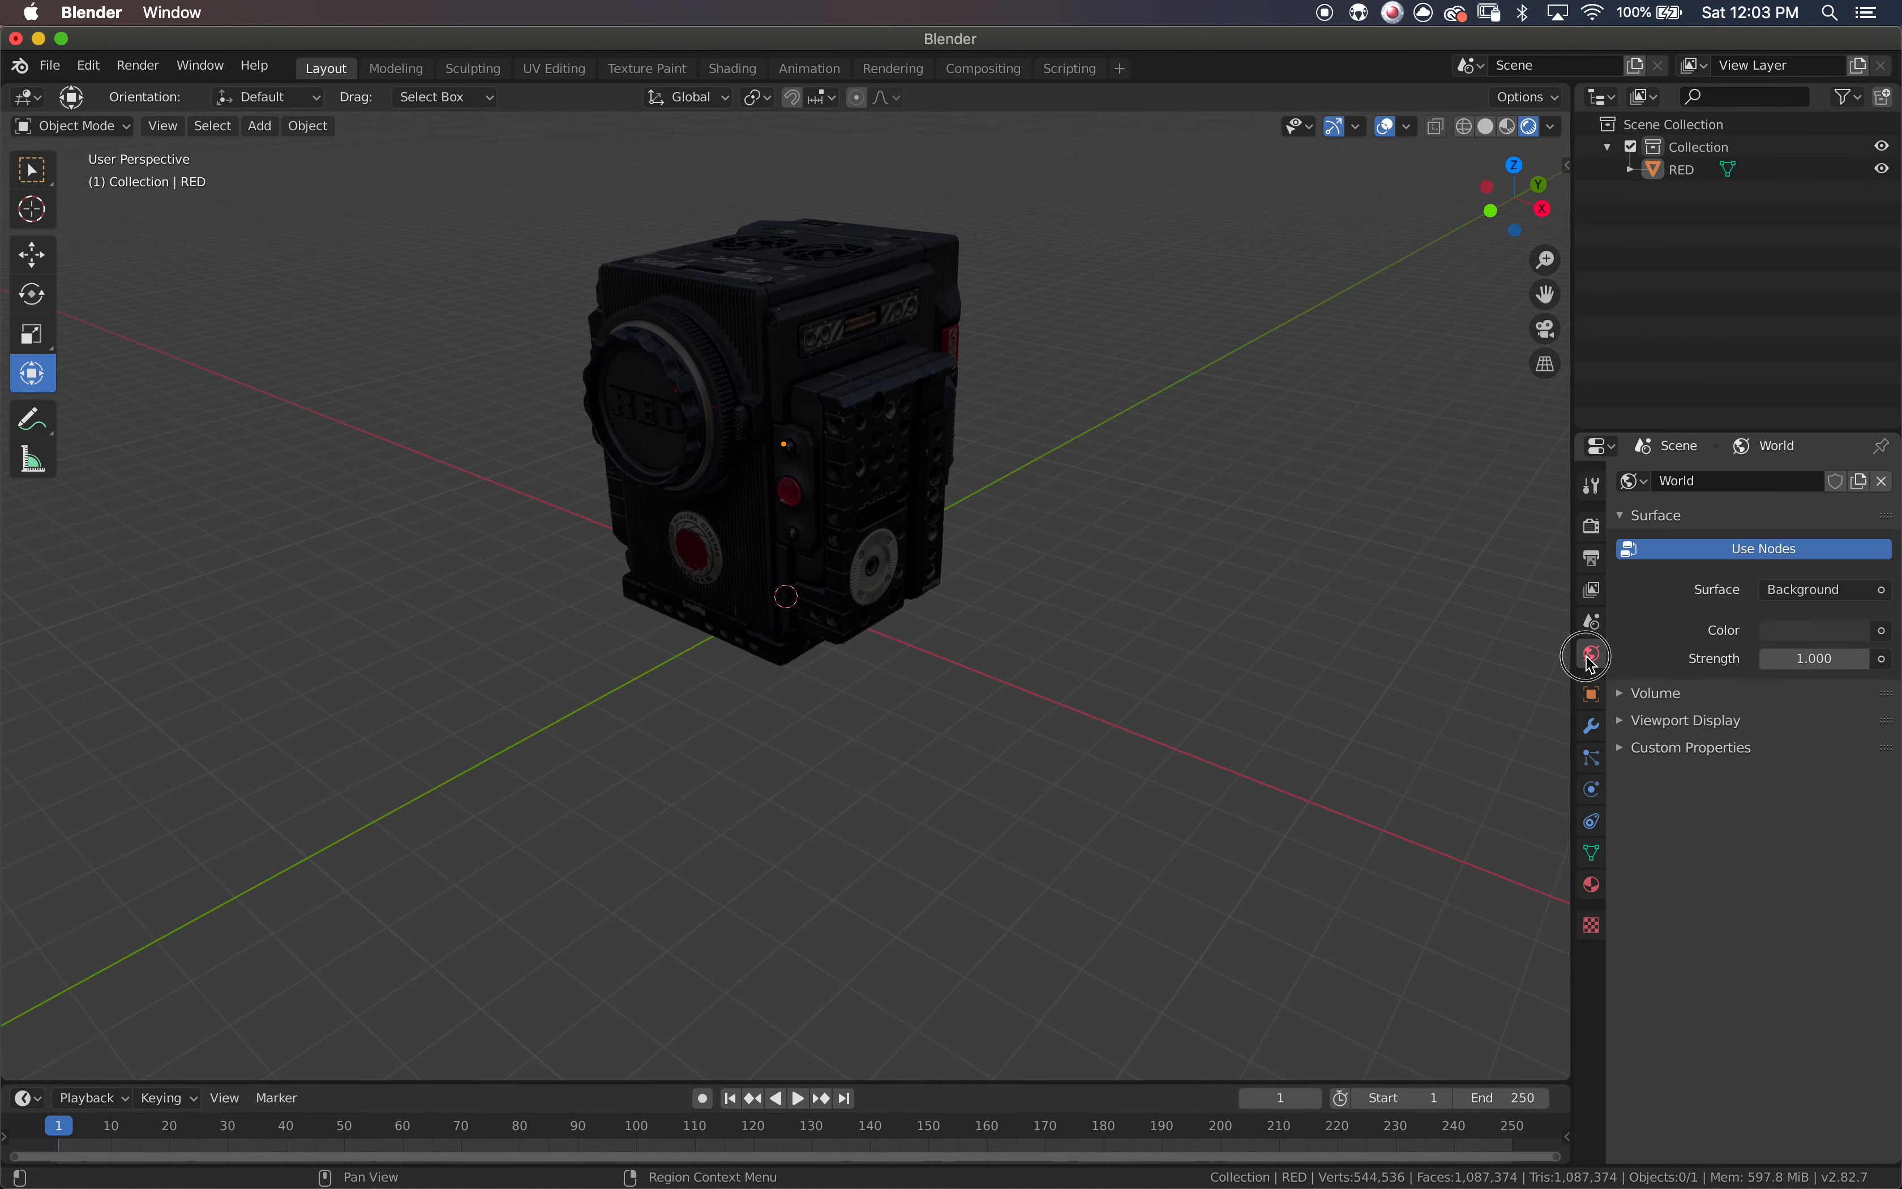
{"action": "left_click", "coordinate": [1829, 631]}
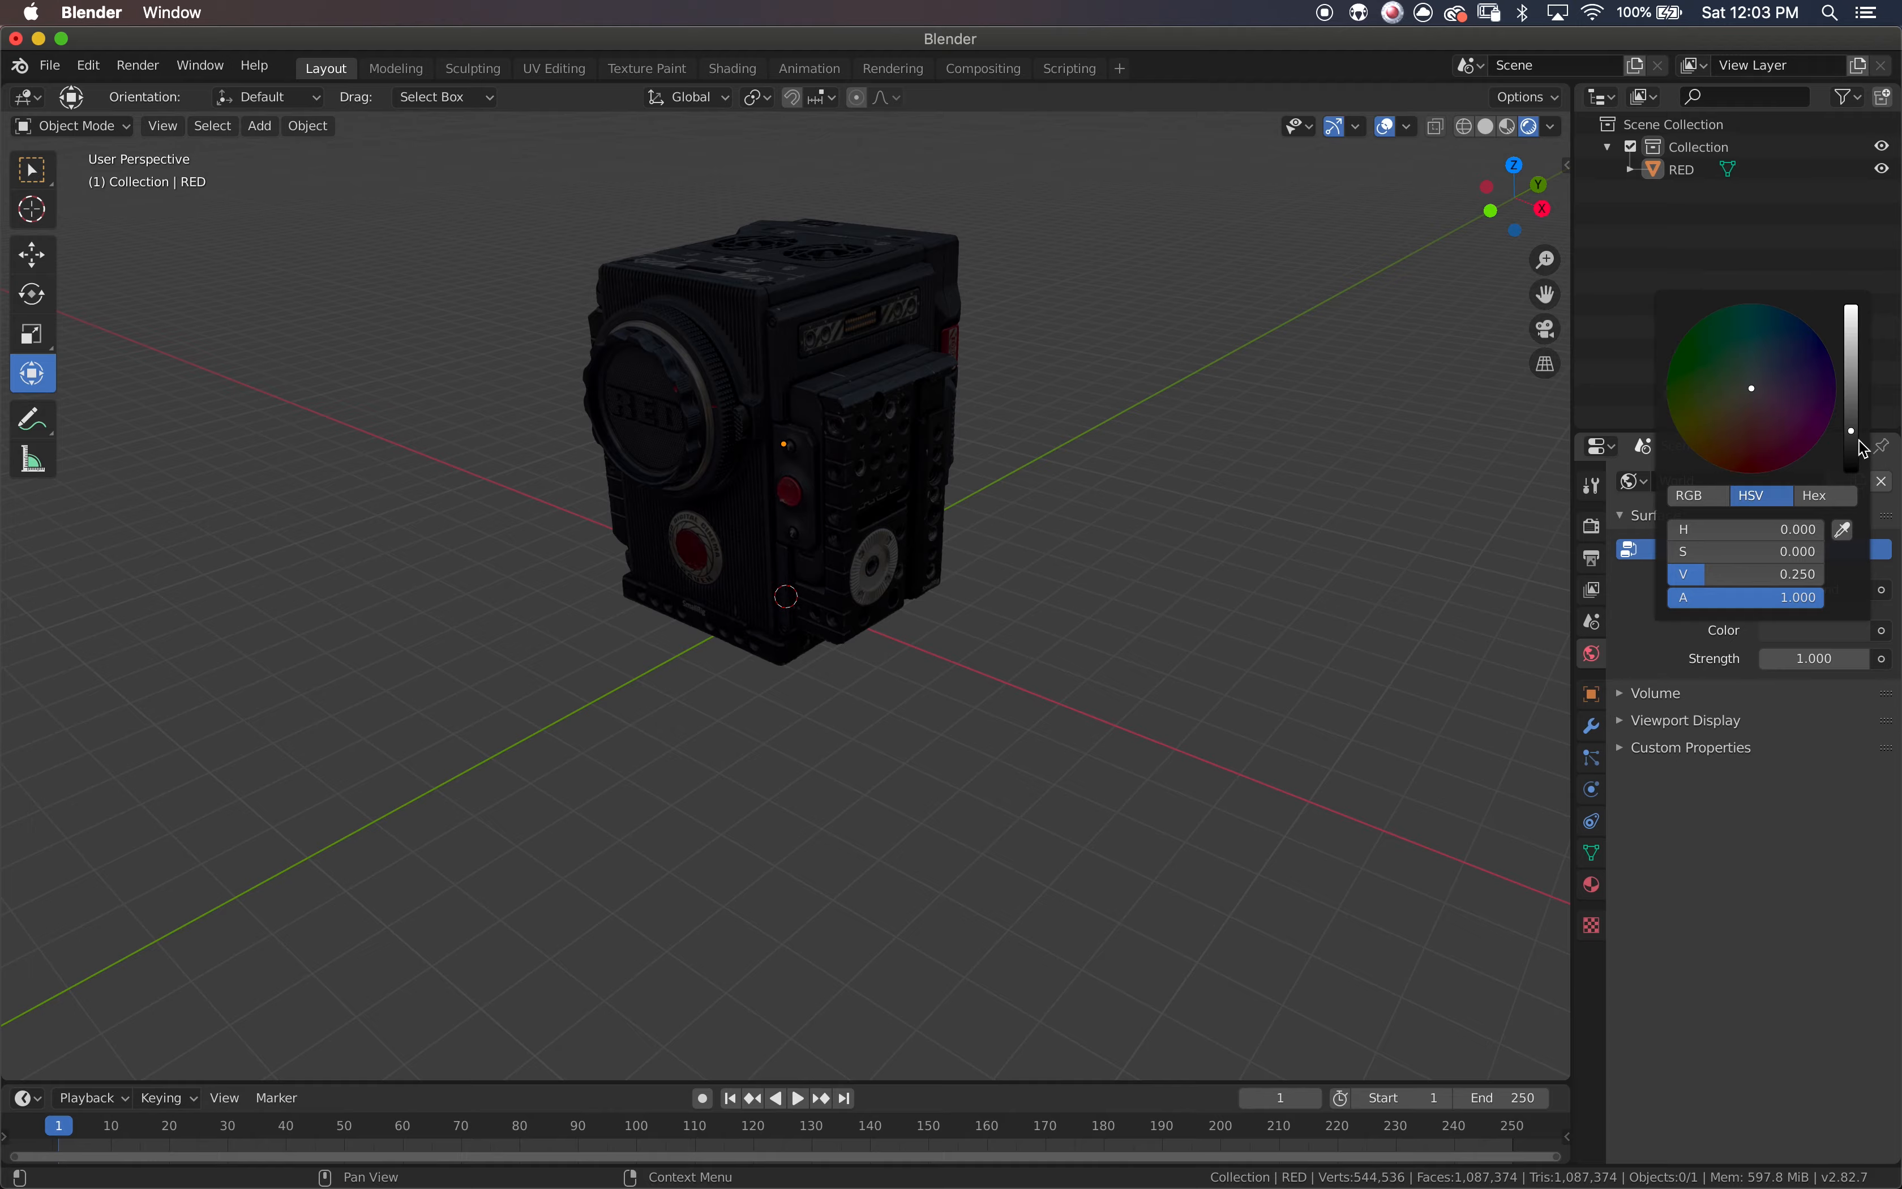
{"action": "left_click_drag", "start_coordinate": [1868, 449], "coordinate": [1855, 443]}
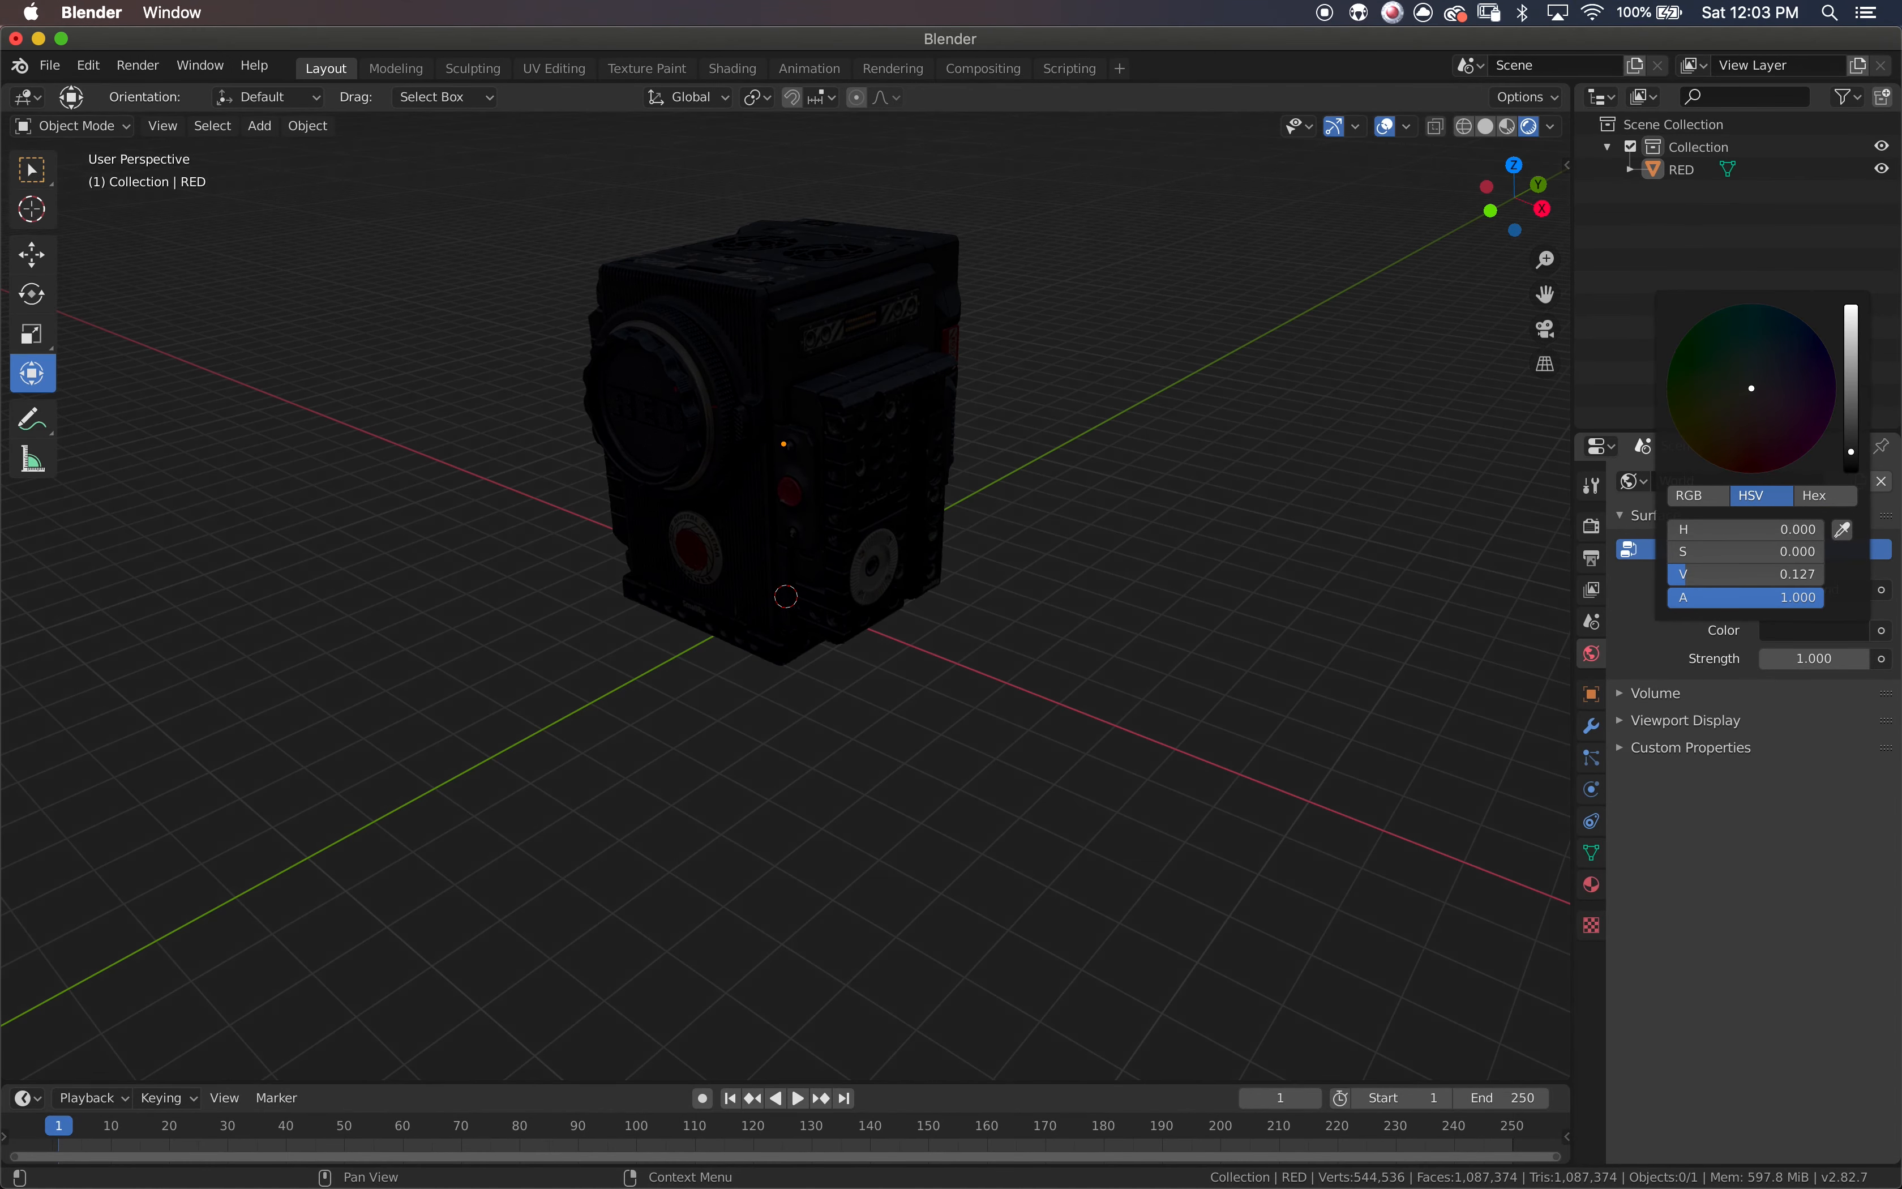
{"action": "scroll", "coordinate": [1196, 532], "scroll_direction": "down", "scroll_amount": 5}
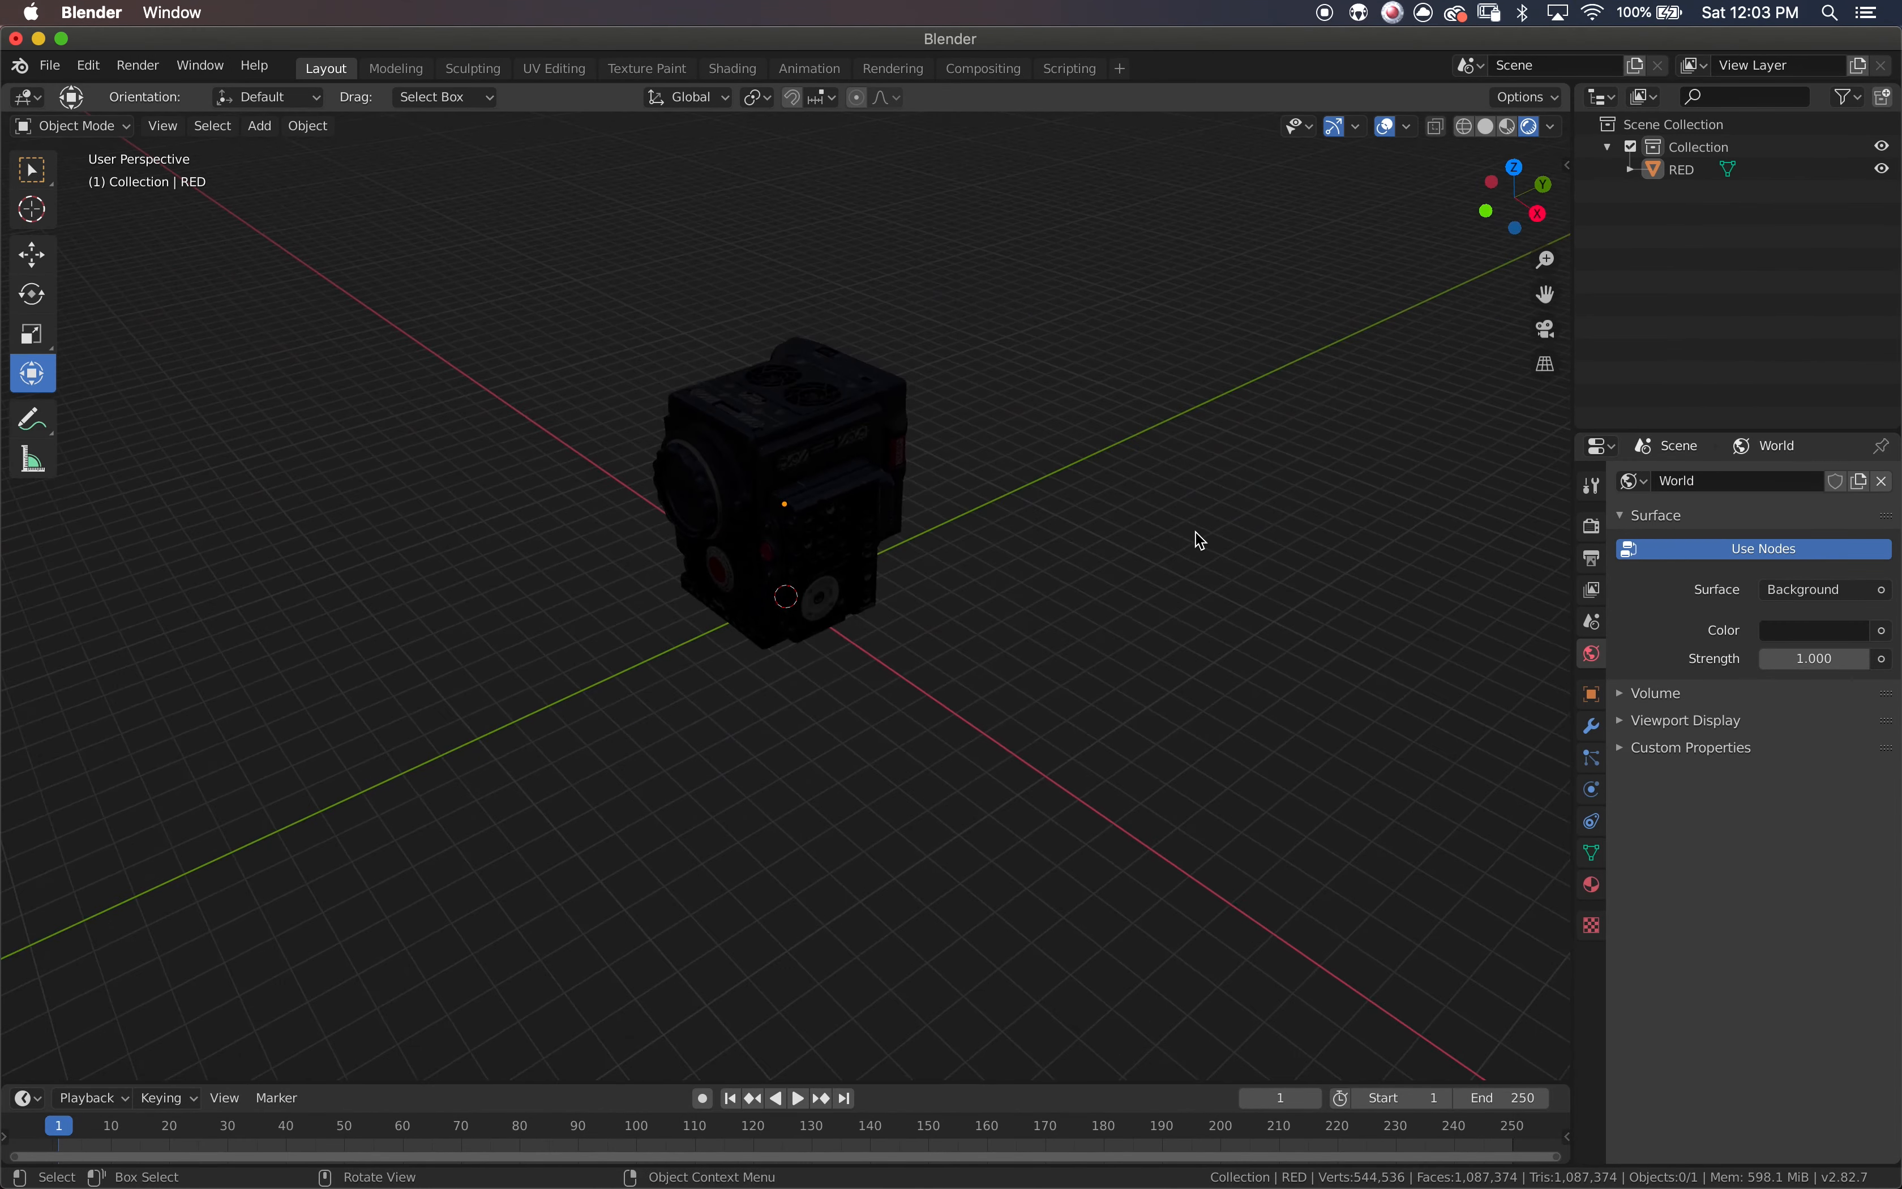
- Add an area light to the scene and raise it well above the RED camera model
{"action": "scroll", "coordinate": [1196, 532], "scroll_direction": "right", "scroll_amount": 1}
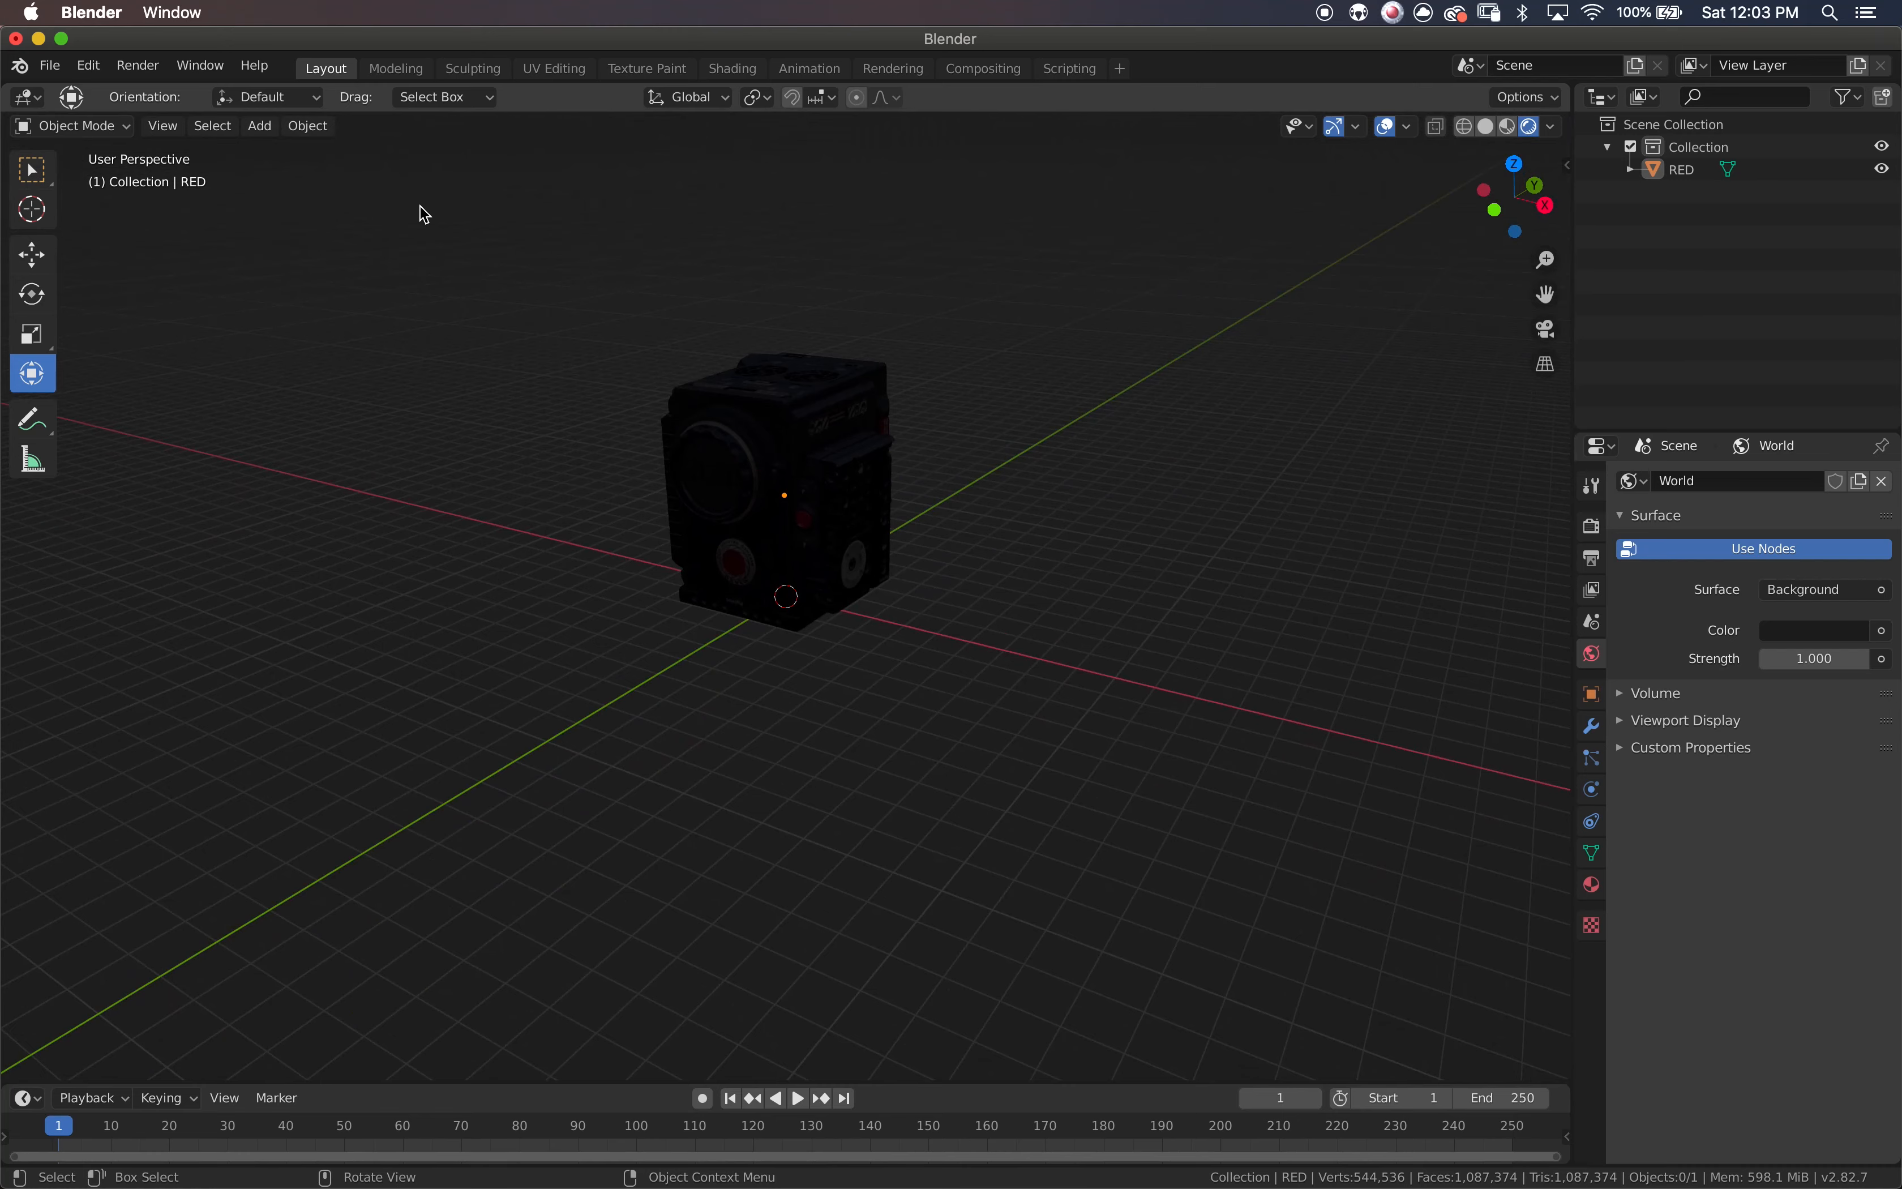
{"action": "left_click", "coordinate": [258, 124]}
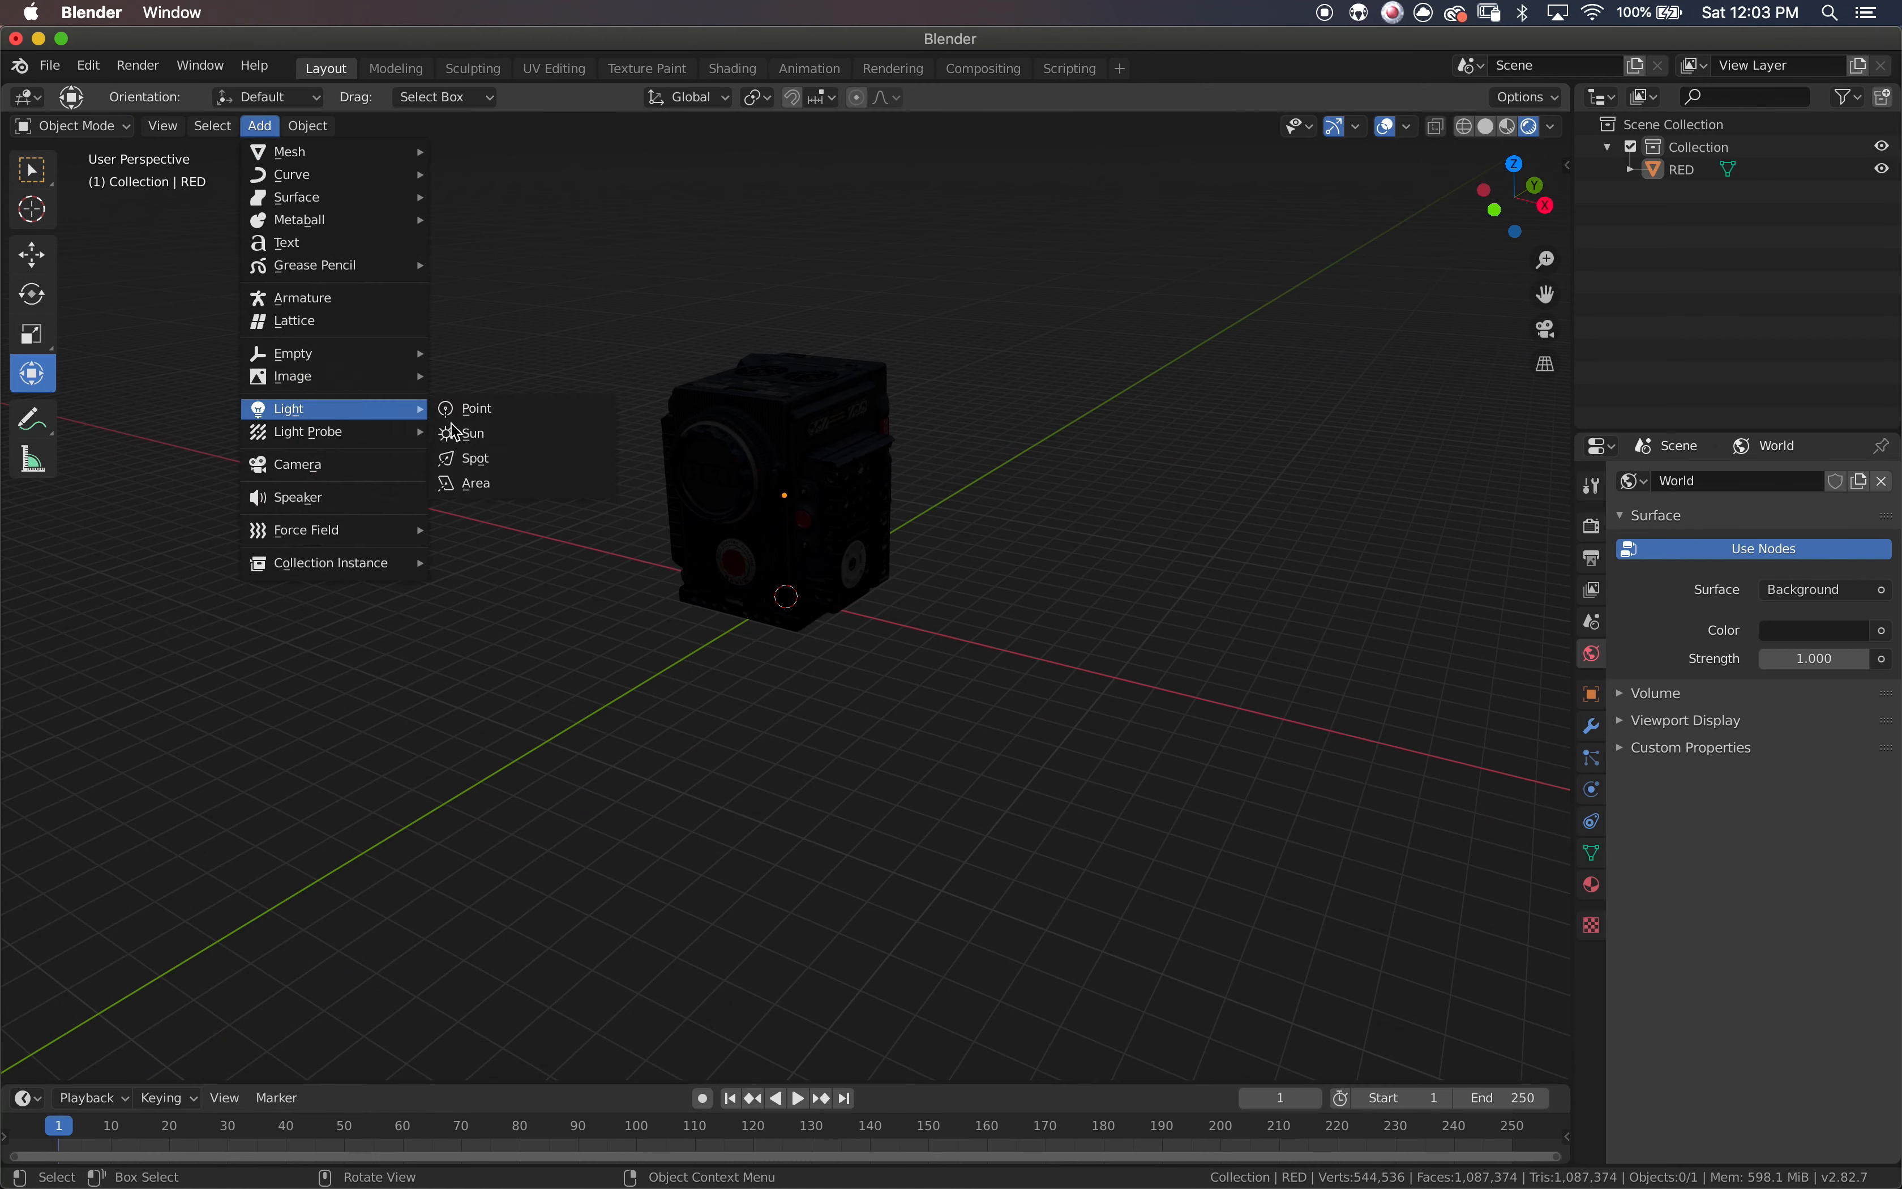
{"action": "left_click", "coordinate": [499, 484]}
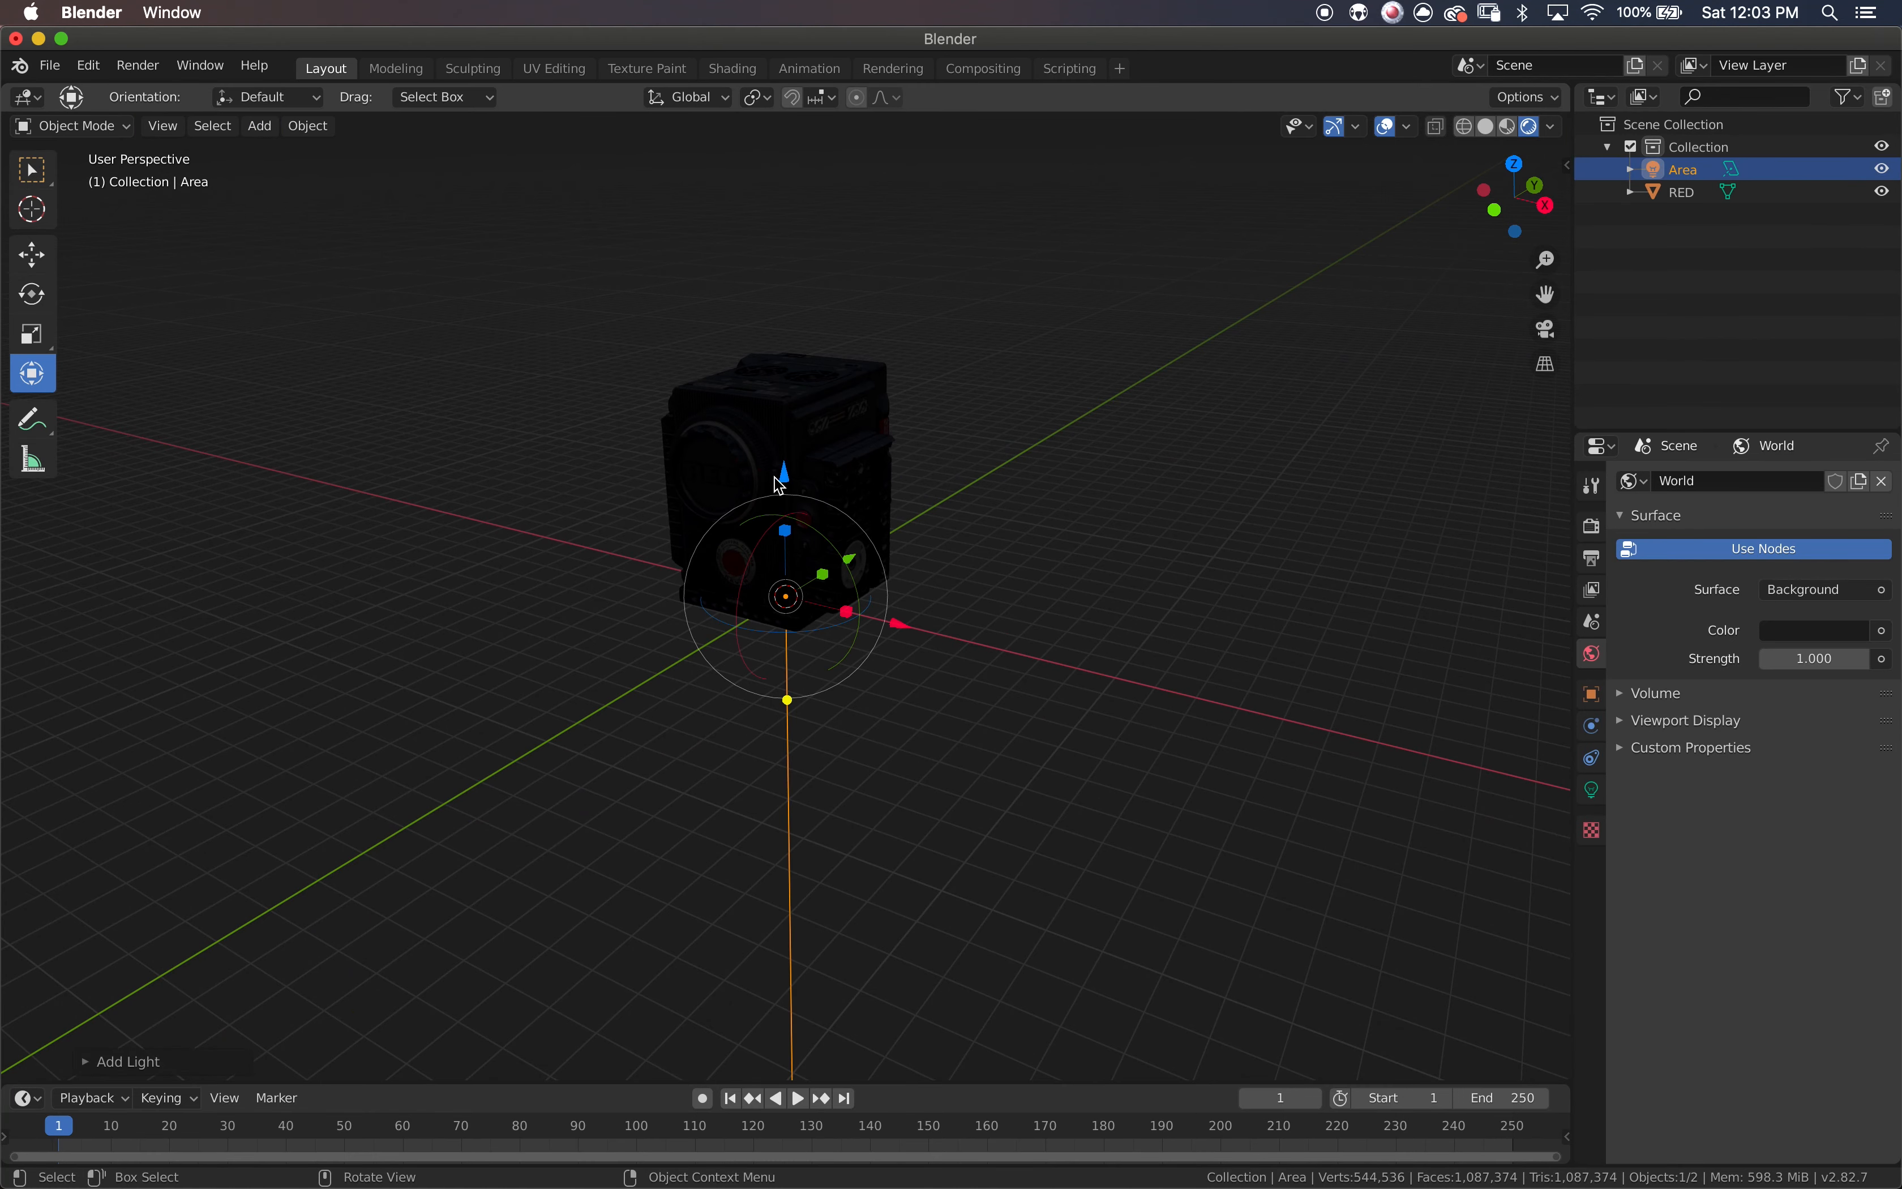
{"action": "left_click_drag", "start_coordinate": [779, 485], "coordinate": [818, 1040]}
{"action": "scroll", "coordinate": [1151, 816], "scroll_direction": "down", "scroll_amount": 5}
{"action": "scroll", "coordinate": [1152, 816], "scroll_direction": "up", "scroll_amount": 8}
{"action": "scroll", "coordinate": [1151, 816], "scroll_direction": "right", "scroll_amount": 8}
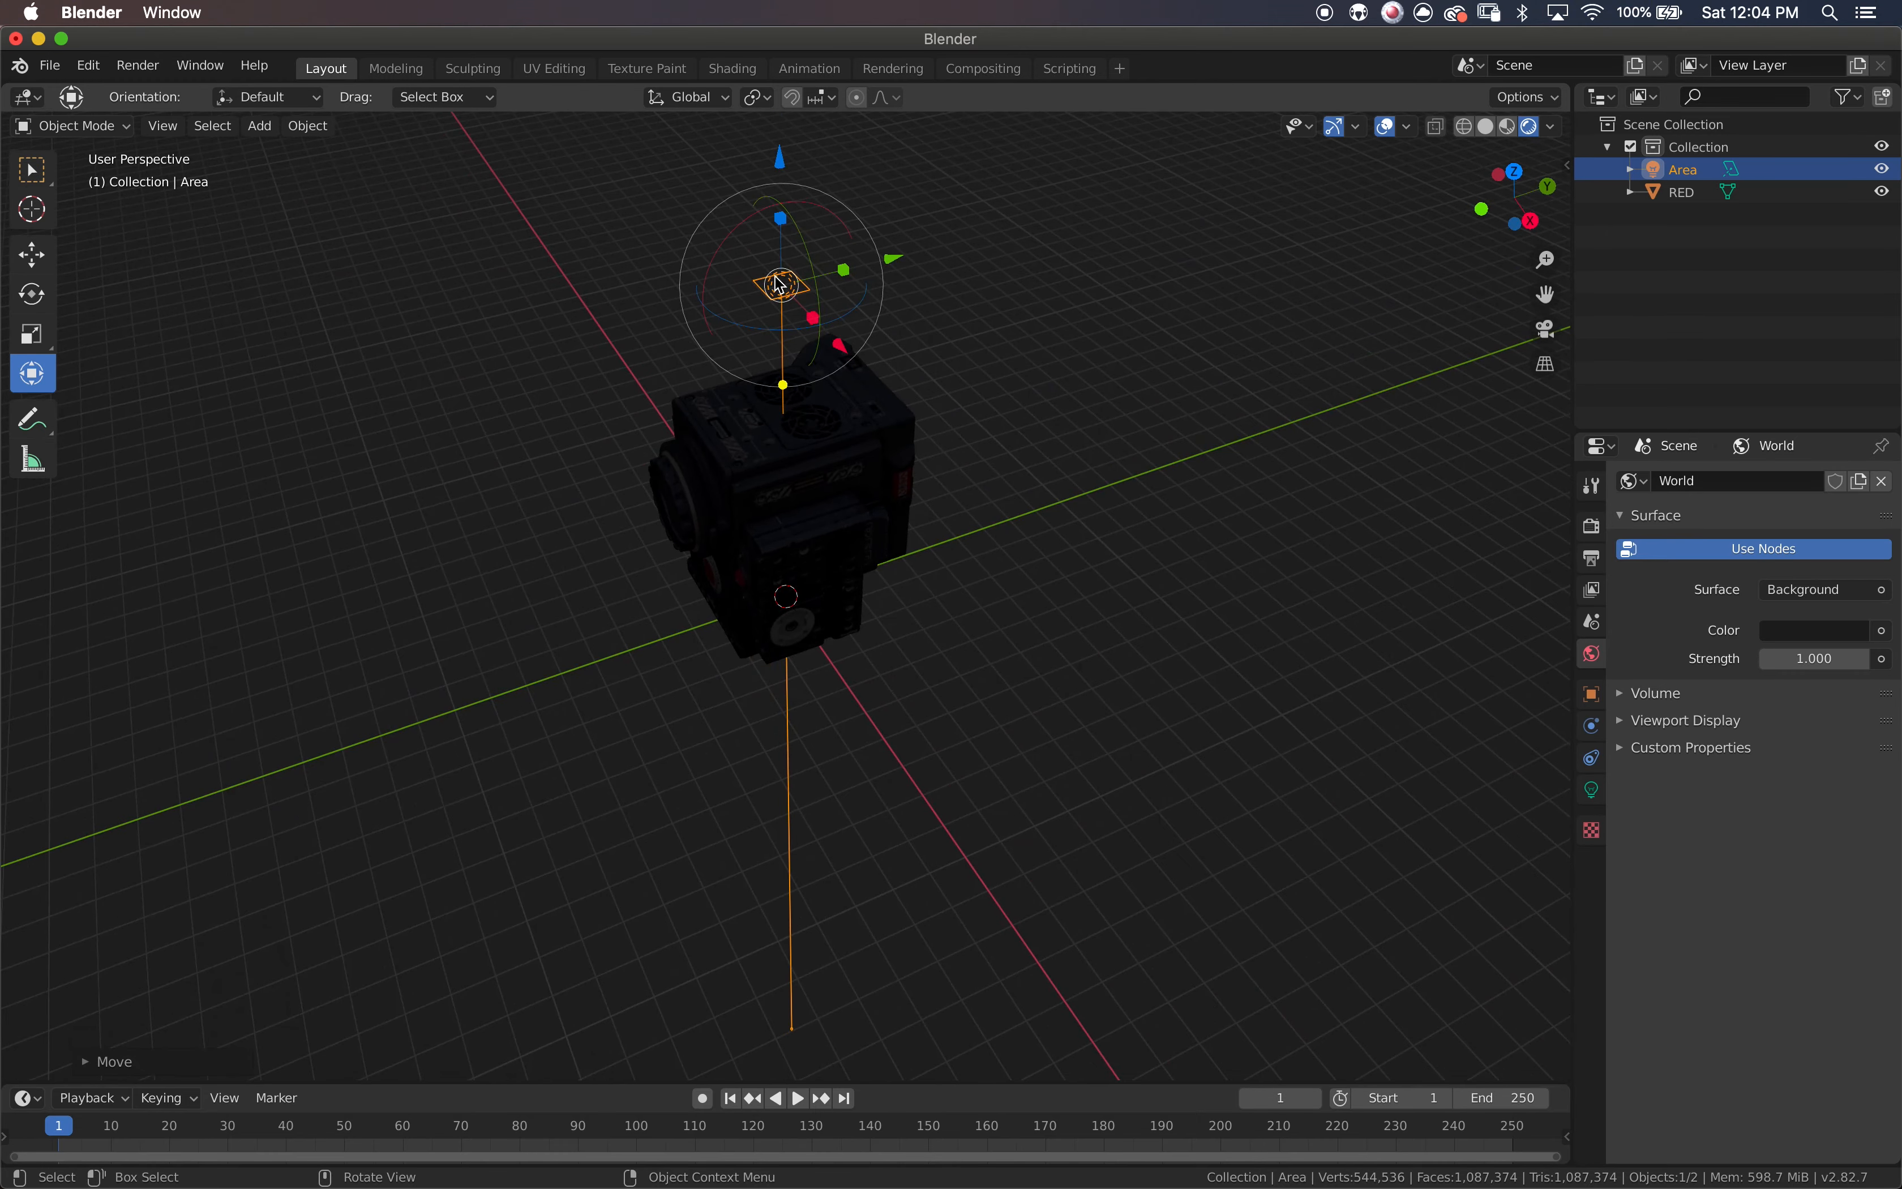
{"action": "left_click_drag", "start_coordinate": [785, 170], "coordinate": [836, 1041]}
{"action": "scroll", "coordinate": [1125, 1147], "scroll_direction": "right", "scroll_amount": 1}
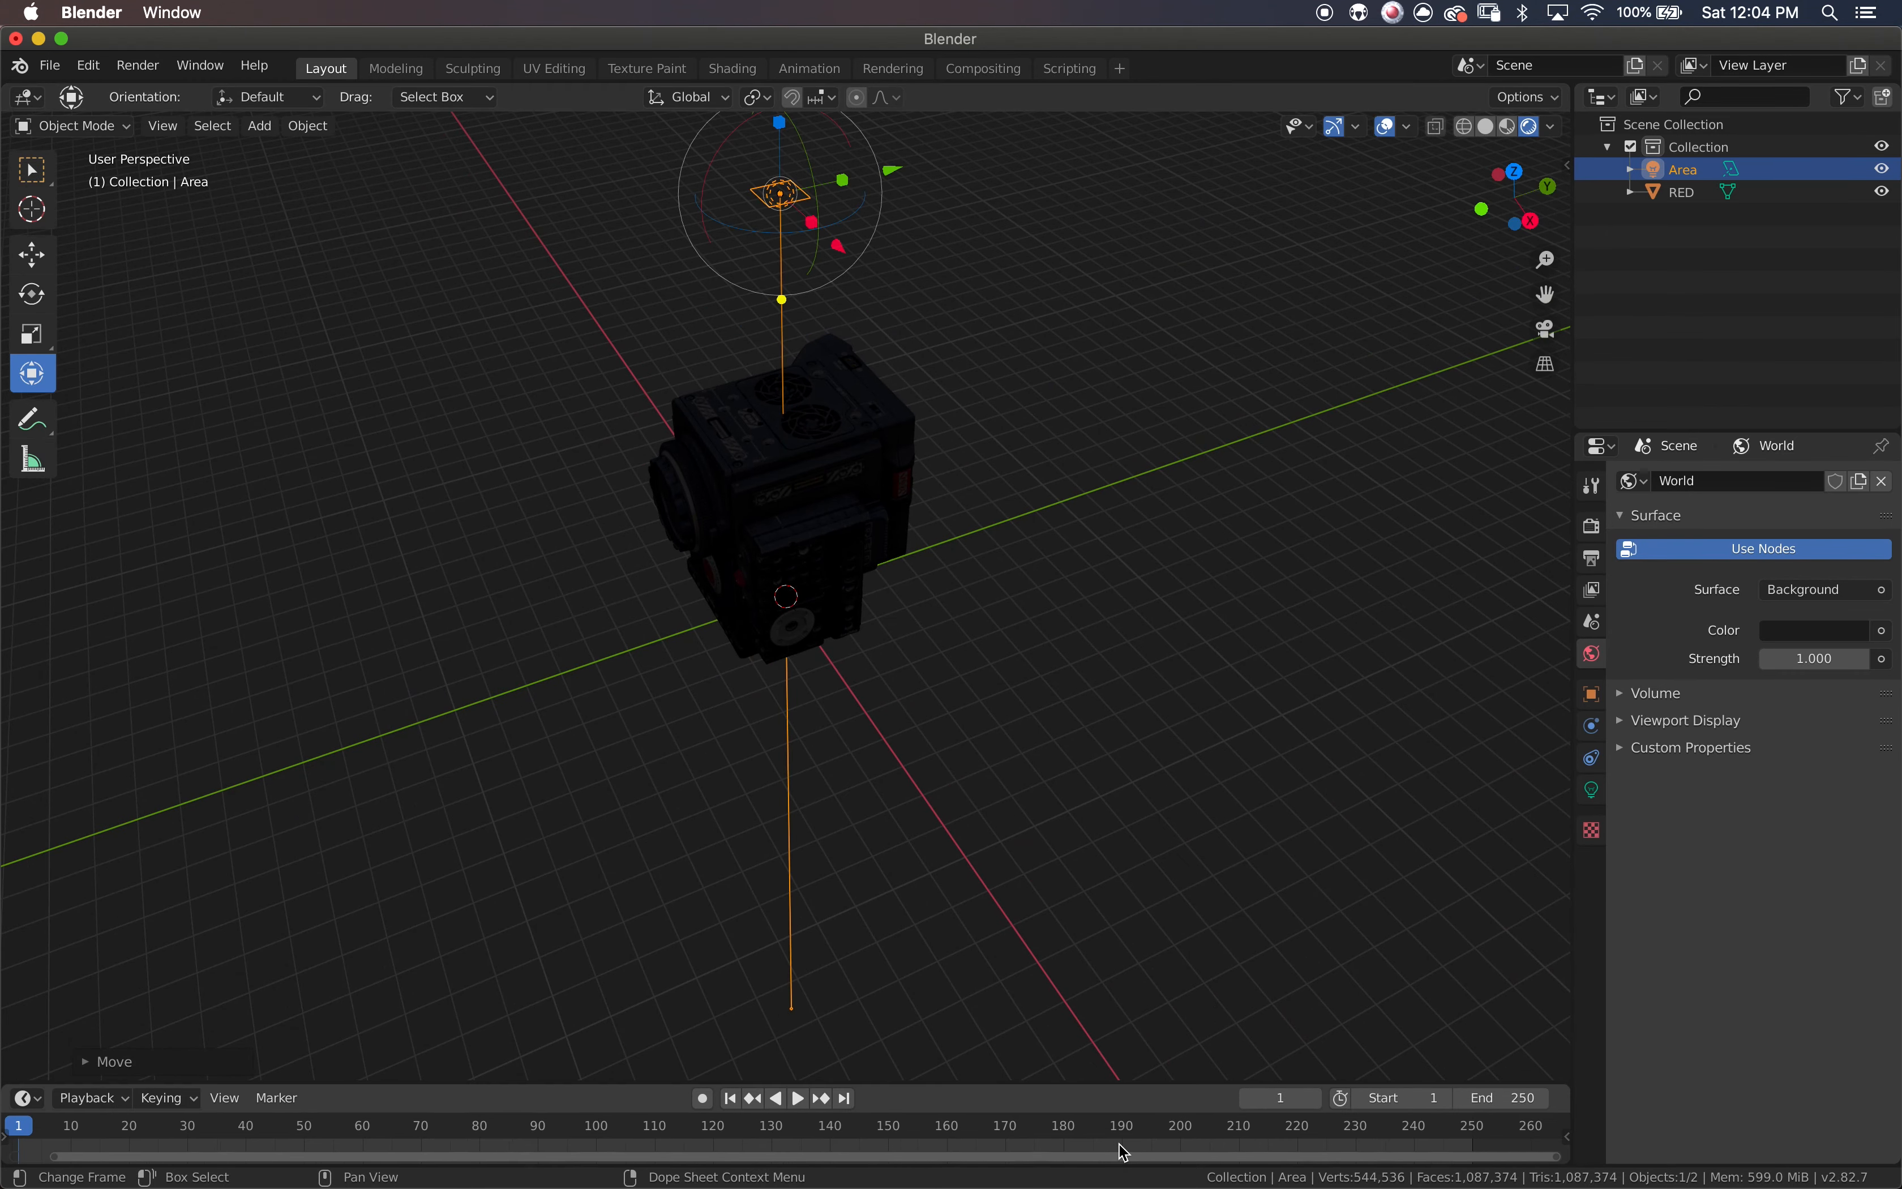
- Set the area light's size to 6.2 m and its power to 500 W
{"action": "scroll", "coordinate": [1266, 766], "scroll_direction": "down", "scroll_amount": 8}
{"action": "scroll", "coordinate": [1266, 766], "scroll_direction": "left", "scroll_amount": 5}
{"action": "scroll", "coordinate": [1266, 766], "scroll_direction": "up", "scroll_amount": 2}
{"action": "scroll", "coordinate": [1267, 766], "scroll_direction": "down", "scroll_amount": 2}
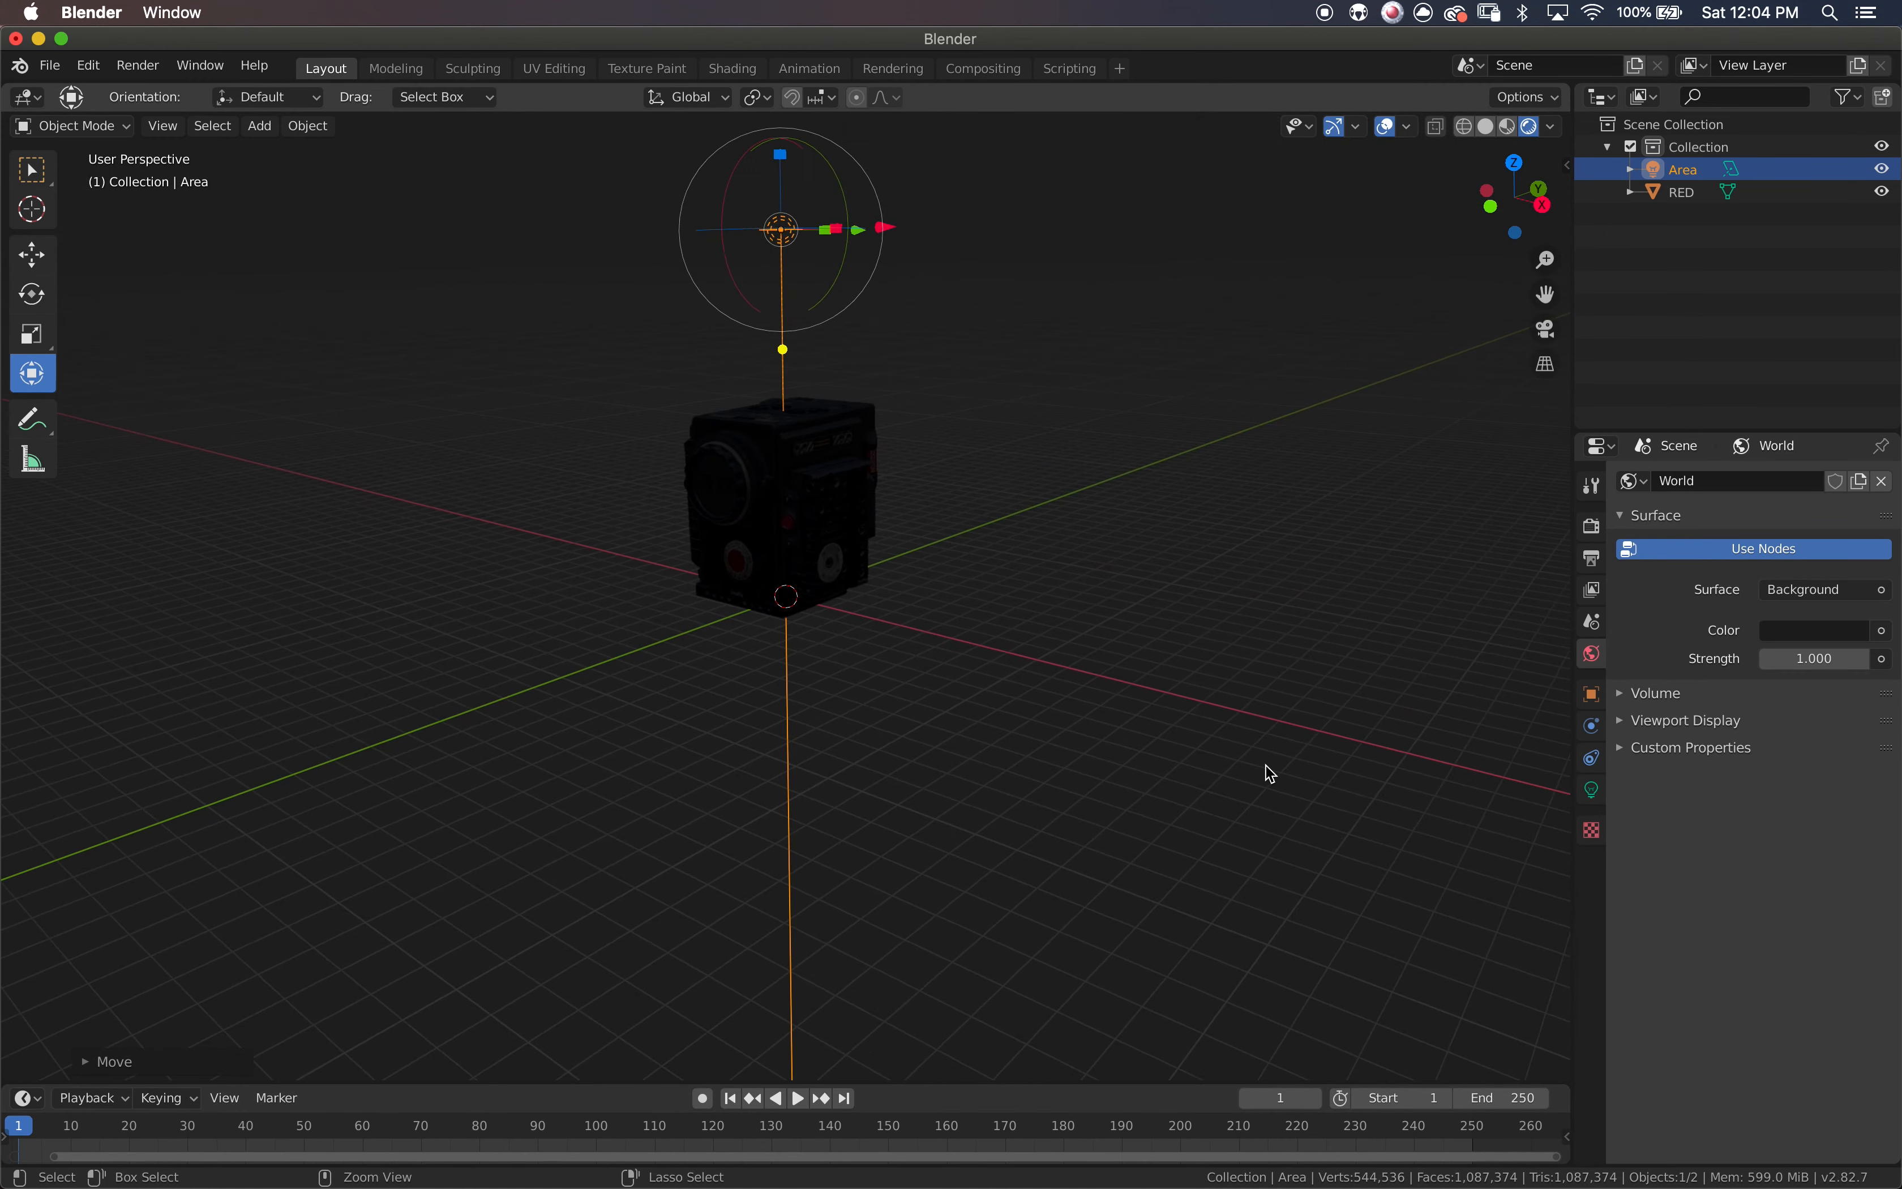
{"action": "scroll", "coordinate": [1258, 765], "scroll_direction": "down", "scroll_amount": 4}
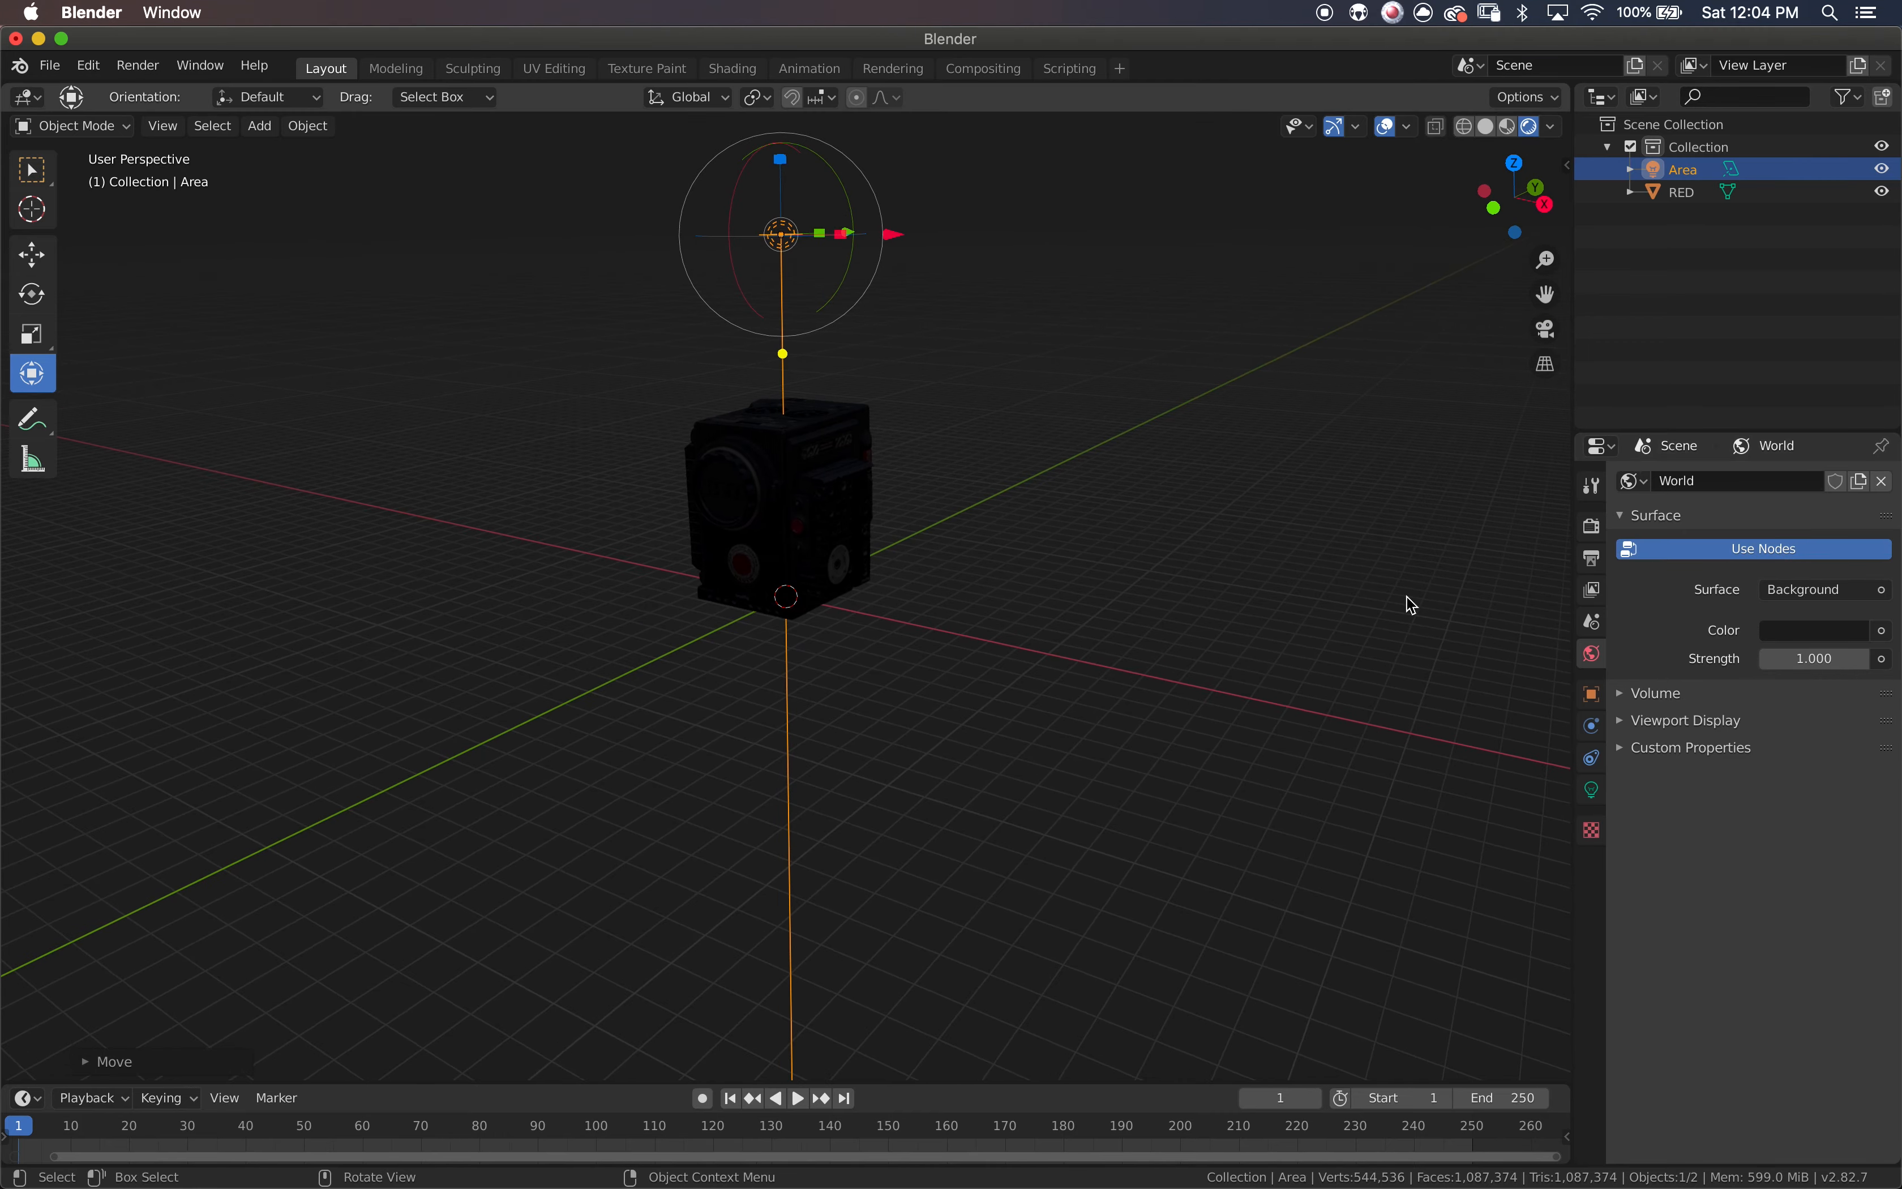
{"action": "scroll", "coordinate": [1406, 598], "scroll_direction": "down", "scroll_amount": 3}
{"action": "scroll", "coordinate": [1413, 604], "scroll_direction": "up", "scroll_amount": 5}
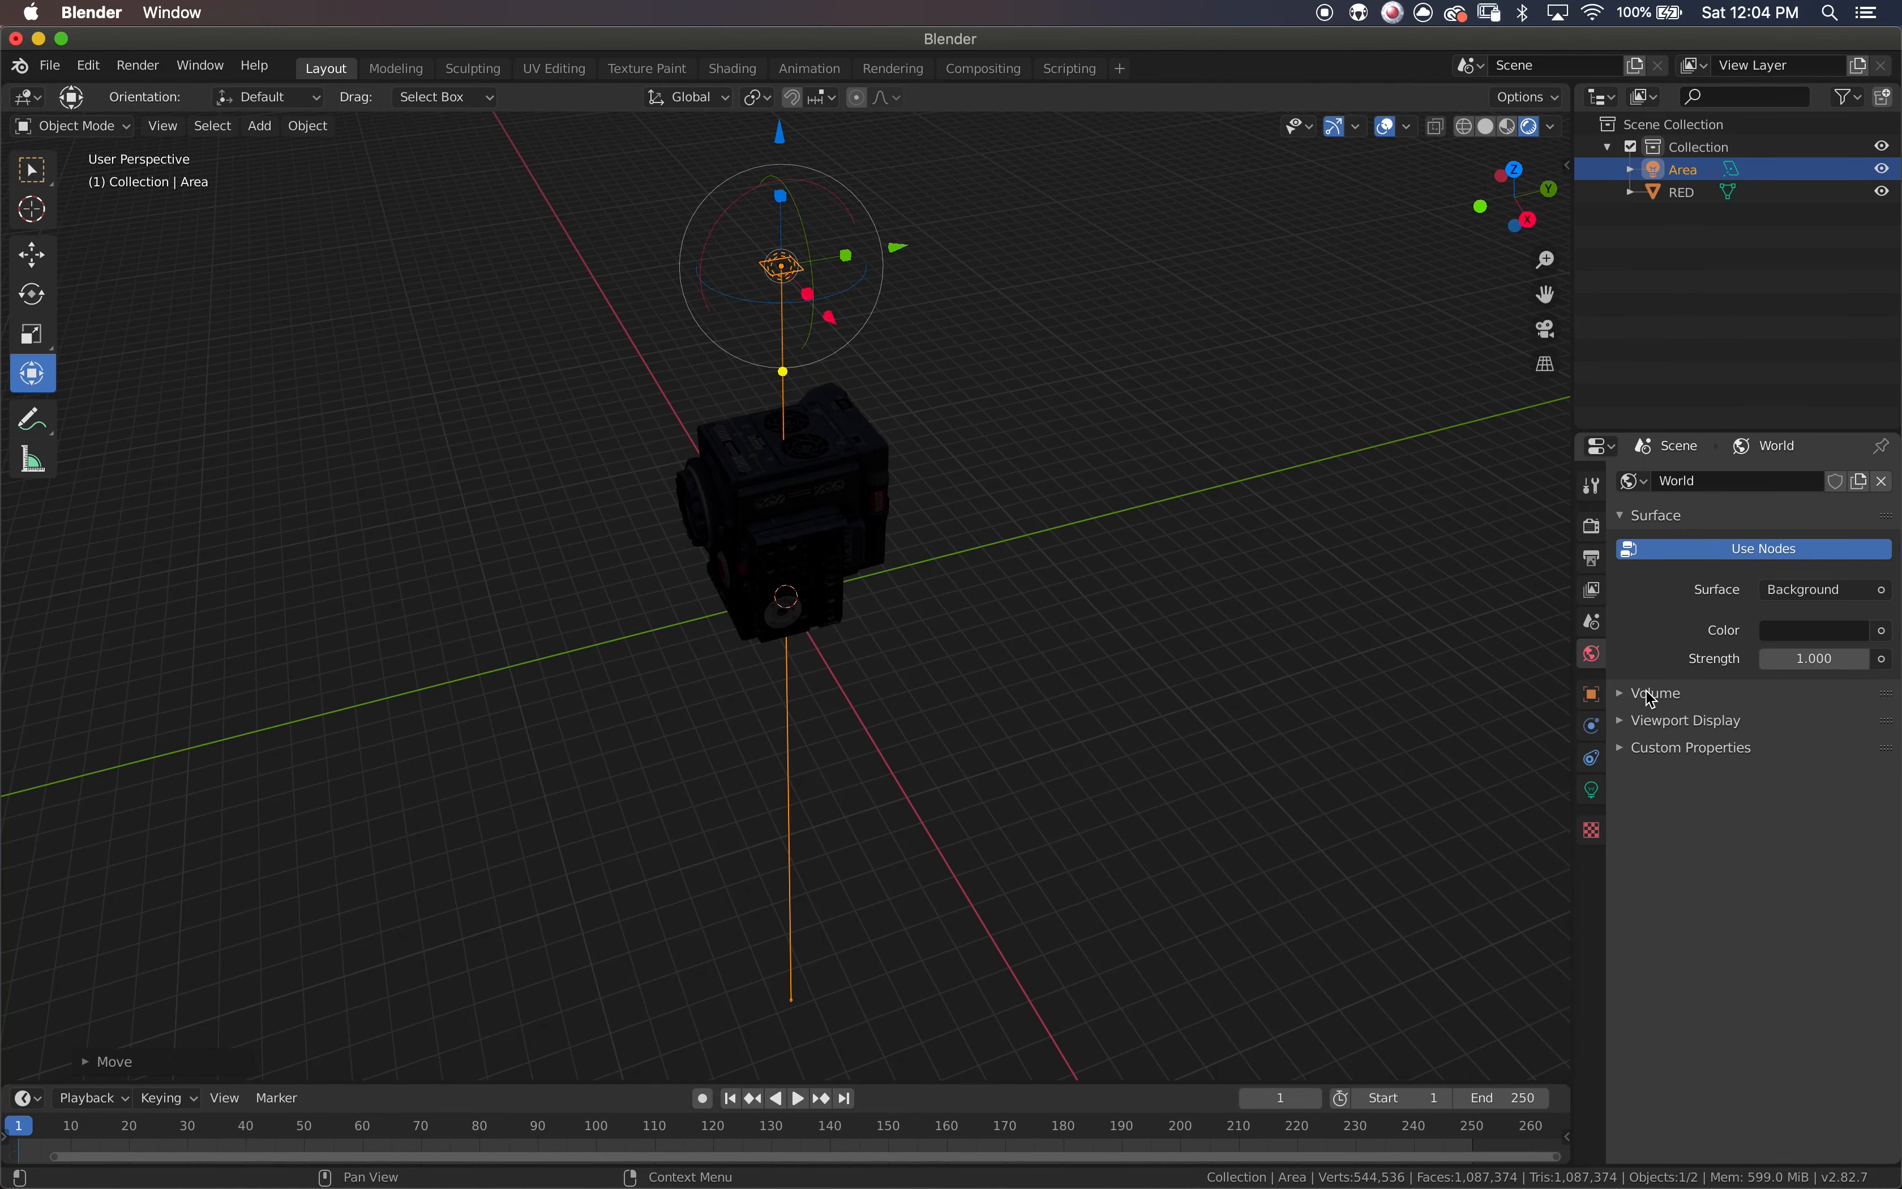
{"action": "left_click", "coordinate": [1594, 791]}
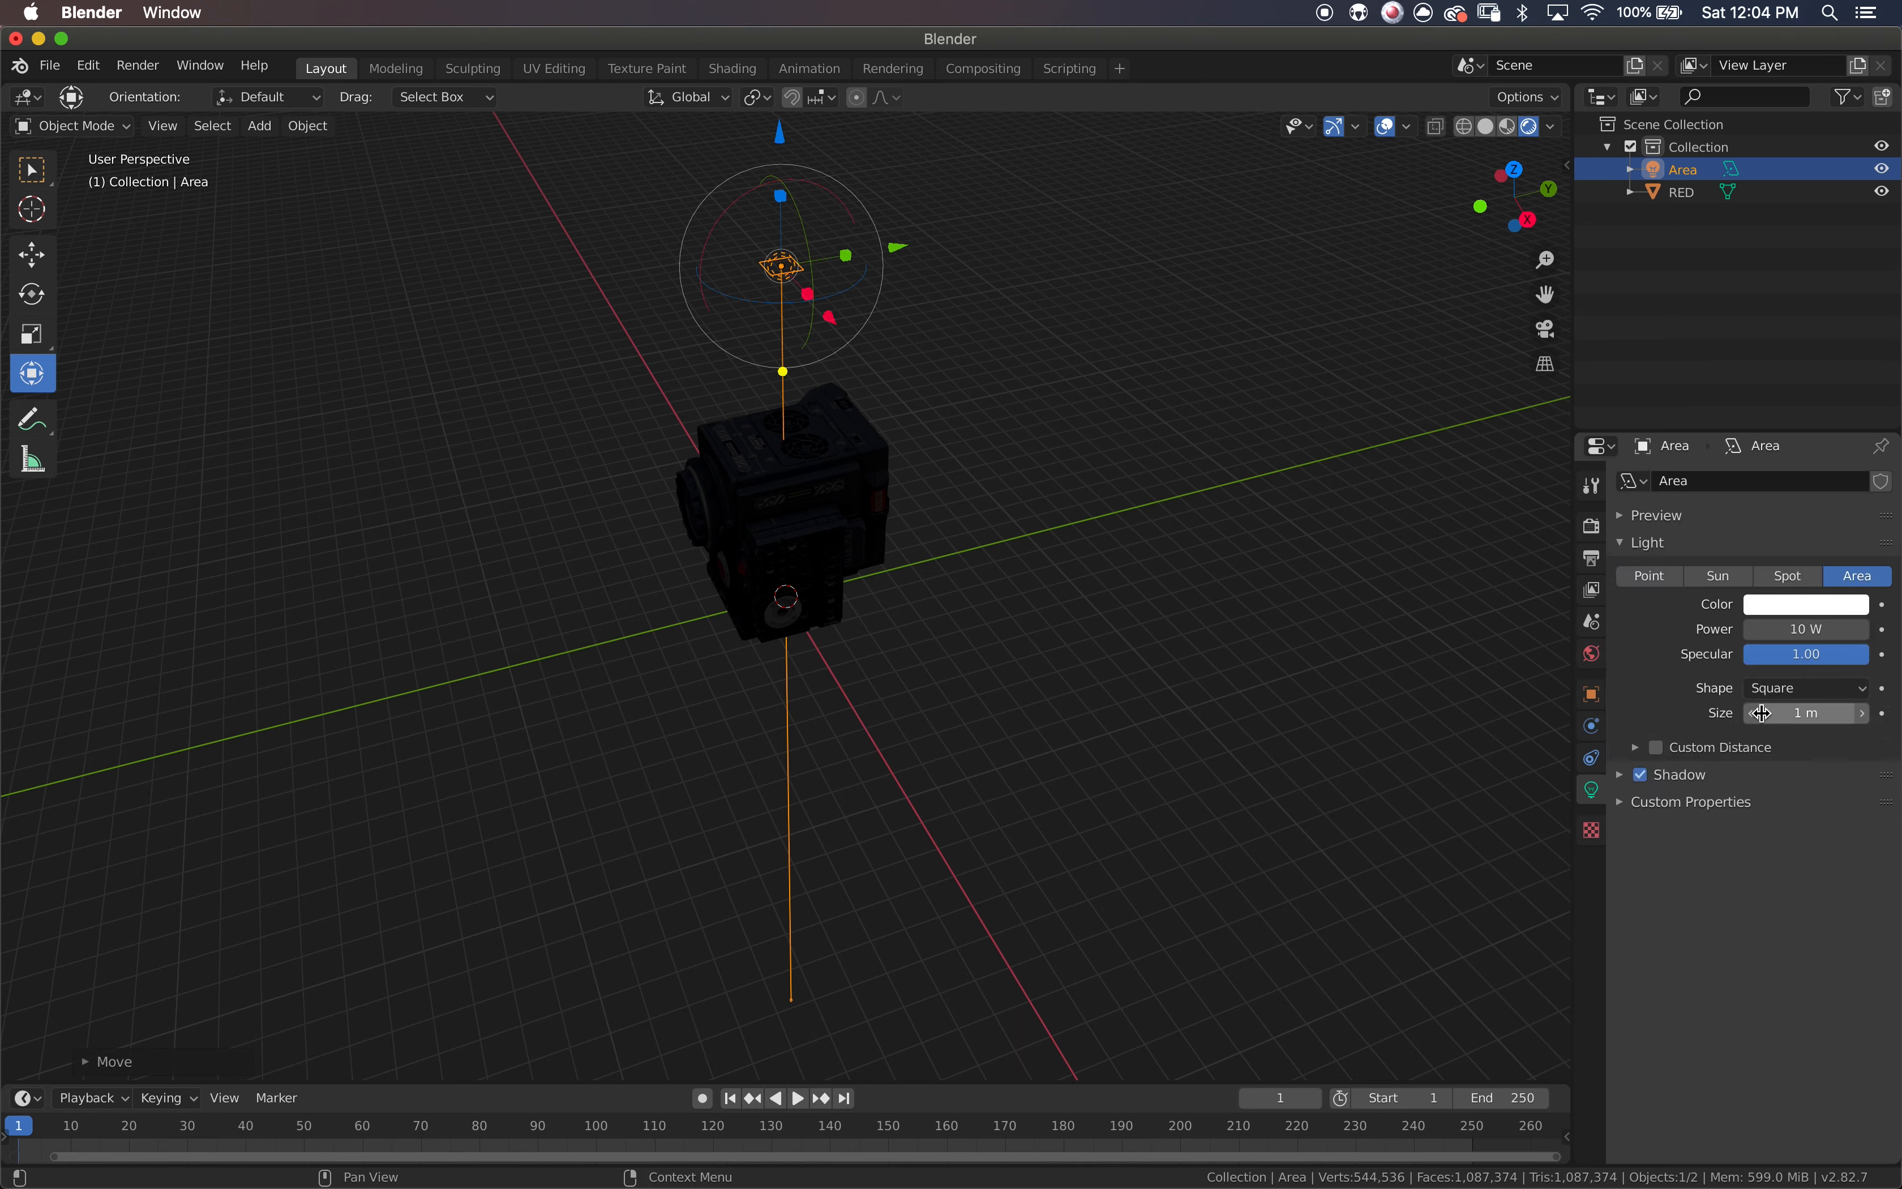
{"action": "left_click_drag", "start_coordinate": [1769, 712], "coordinate": [1775, 712]}
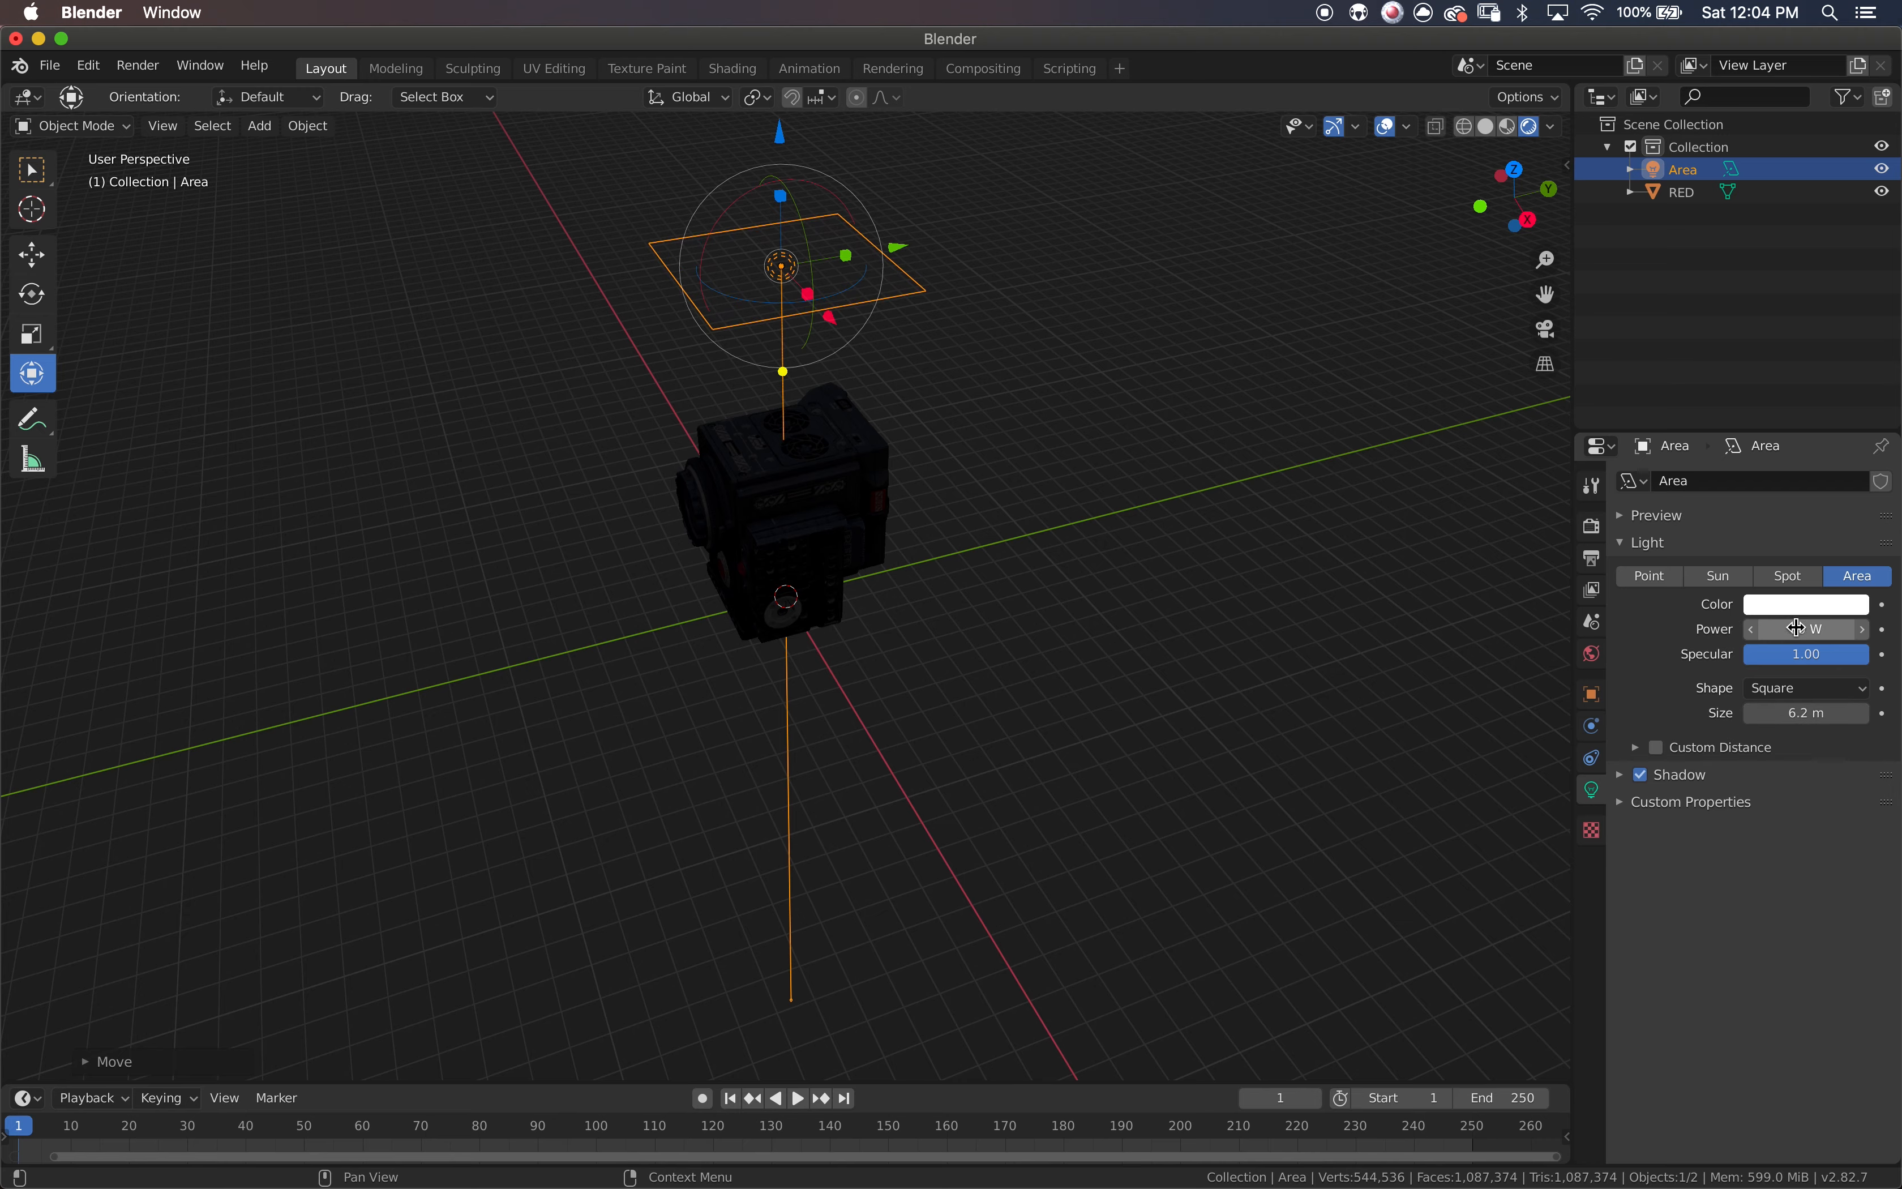
{"action": "key", "text": "Return"}
{"action": "scroll", "coordinate": [789, 534], "scroll_direction": "left", "scroll_amount": 10}
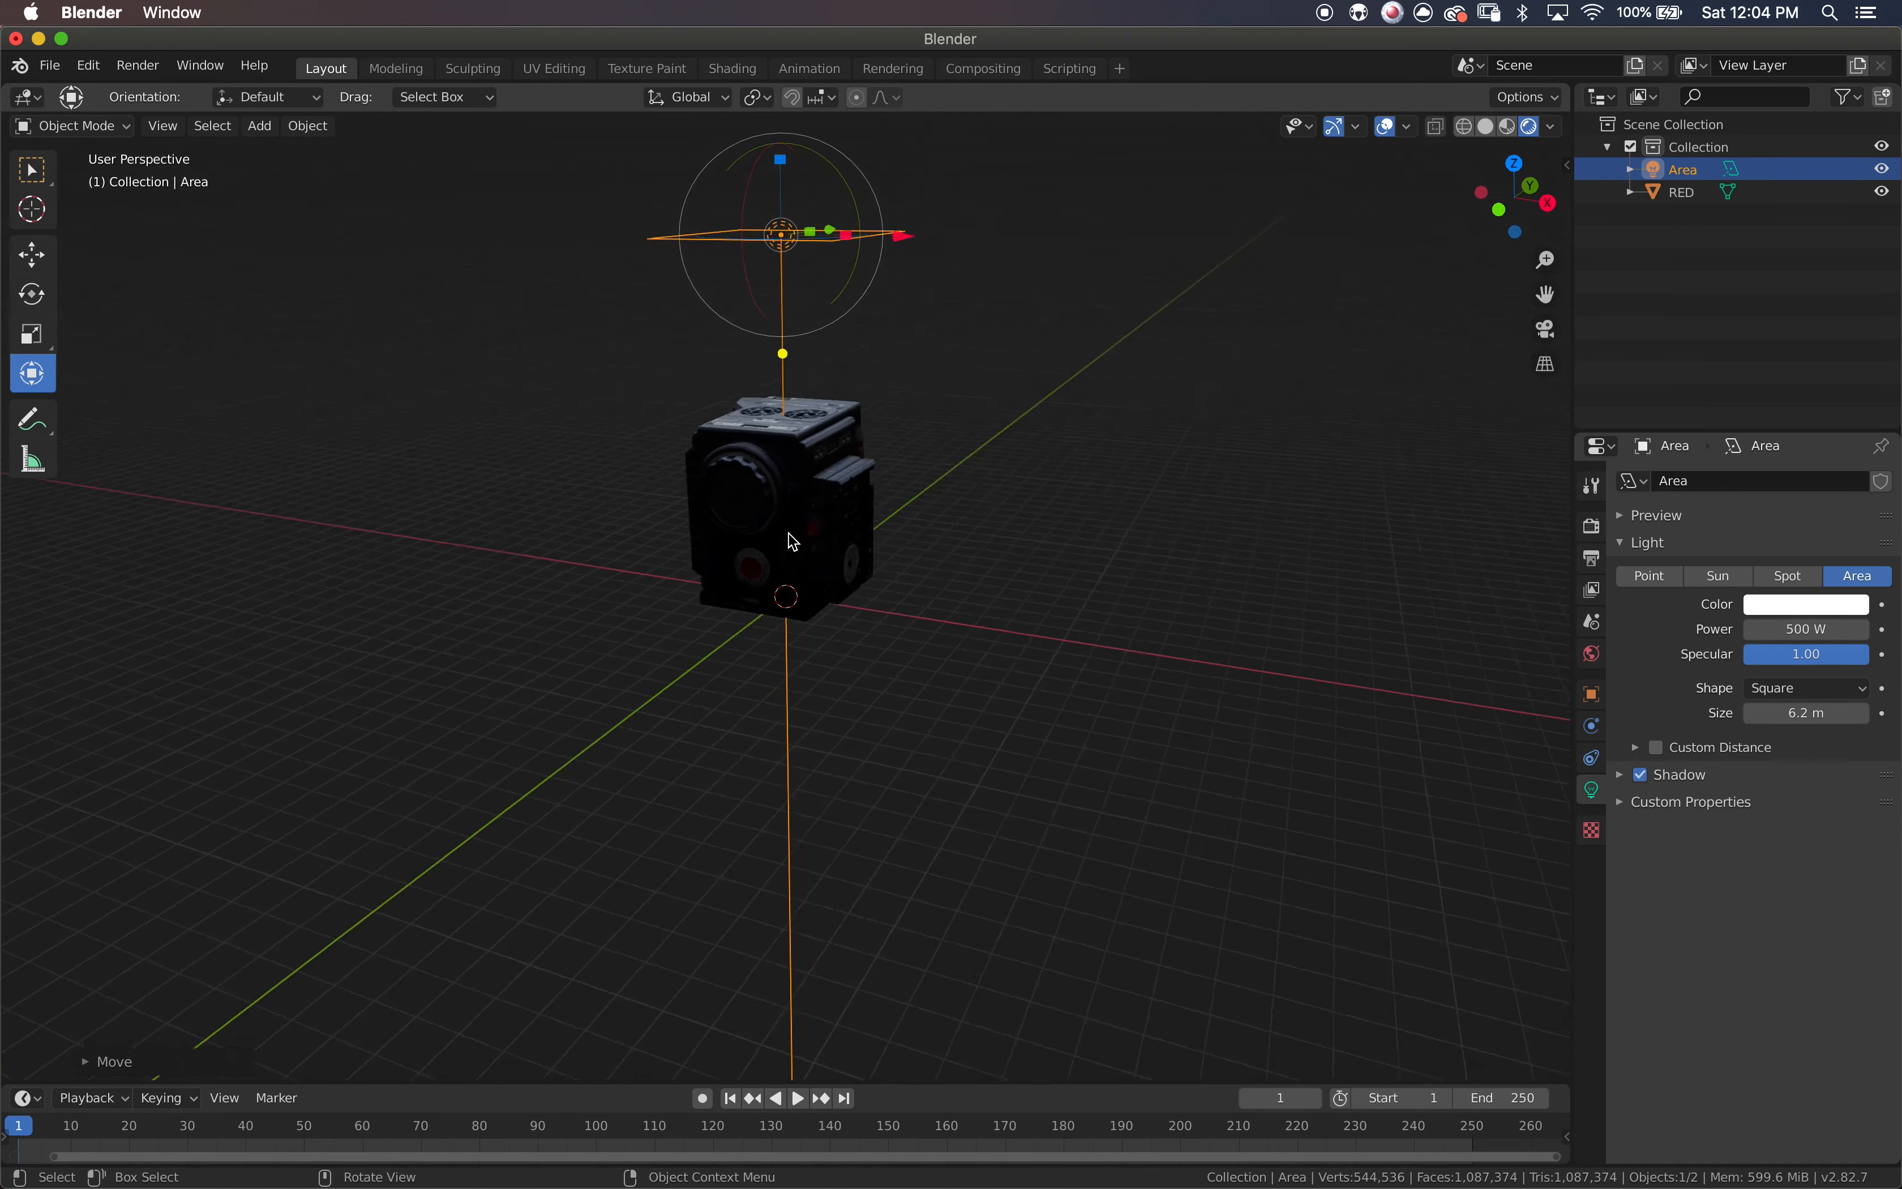
{"action": "scroll", "coordinate": [789, 534], "scroll_direction": "right", "scroll_amount": 6}
{"action": "scroll", "coordinate": [1159, 591], "scroll_direction": "up", "scroll_amount": 5}
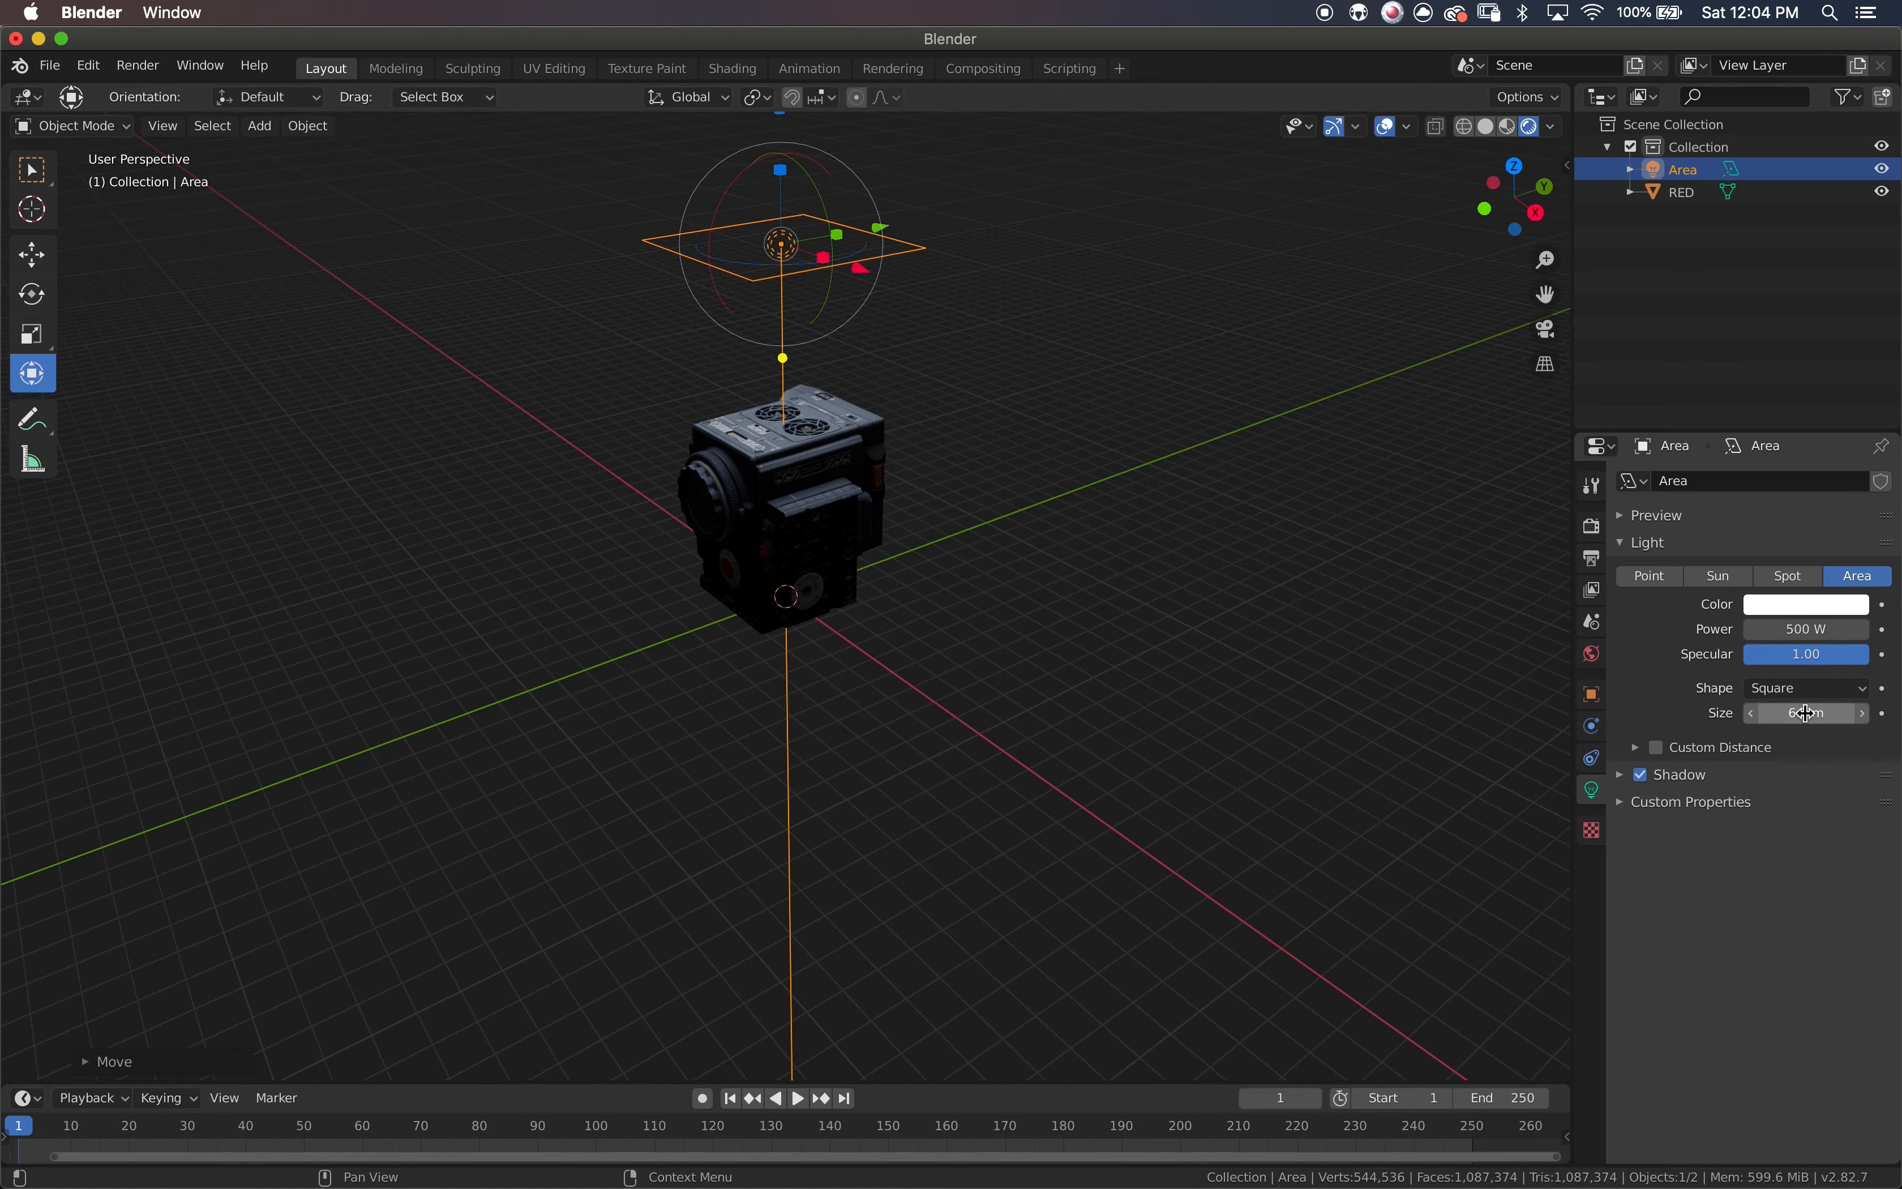
- Enlarge the area light to 23.3 m and raise its power to 1500 W, finally to 3000 W
{"action": "left_click_drag", "start_coordinate": [1805, 714], "coordinate": [1856, 713]}
{"action": "left_click_drag", "start_coordinate": [1805, 714], "coordinate": [1839, 714]}
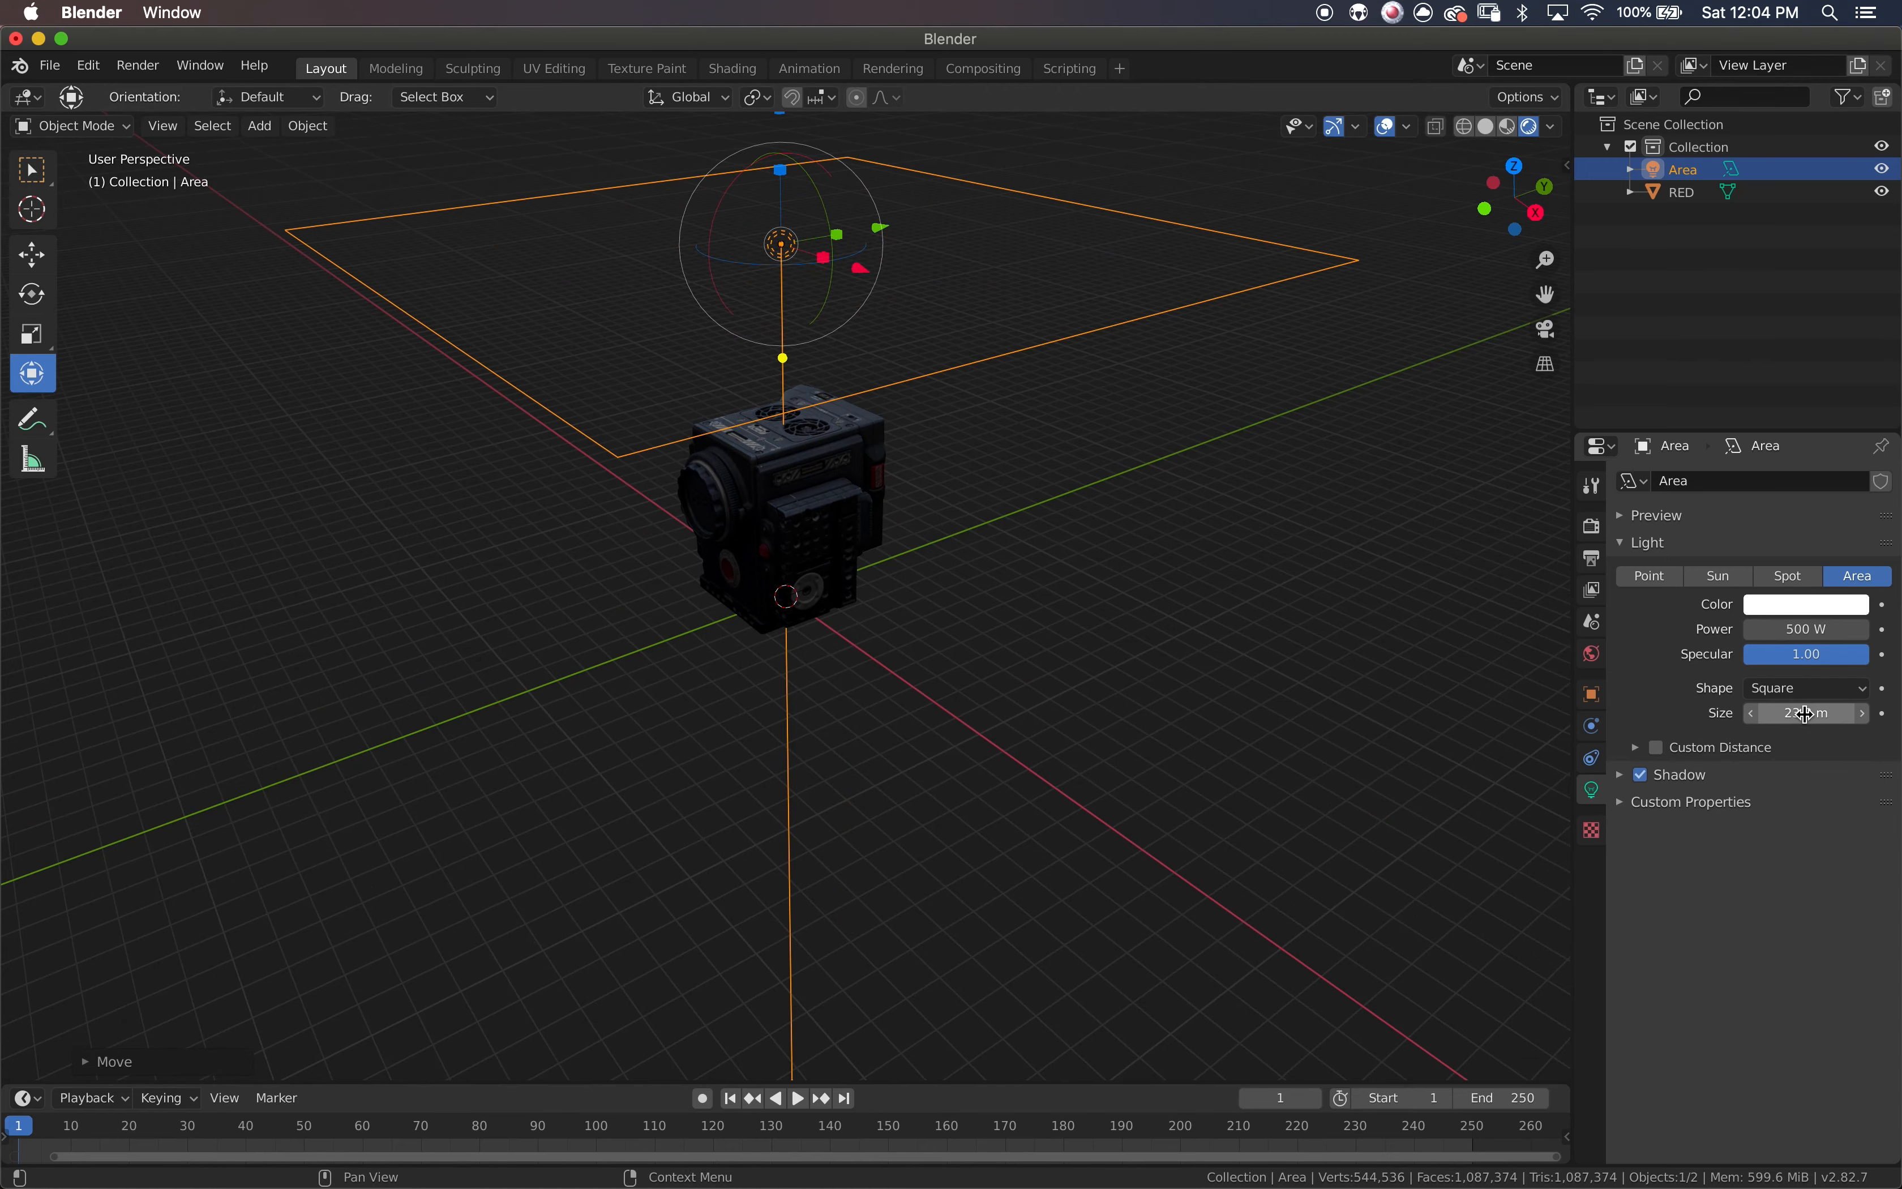
{"action": "scroll", "coordinate": [1150, 694], "scroll_direction": "down", "scroll_amount": 5}
{"action": "scroll", "coordinate": [1149, 694], "scroll_direction": "up", "scroll_amount": 4}
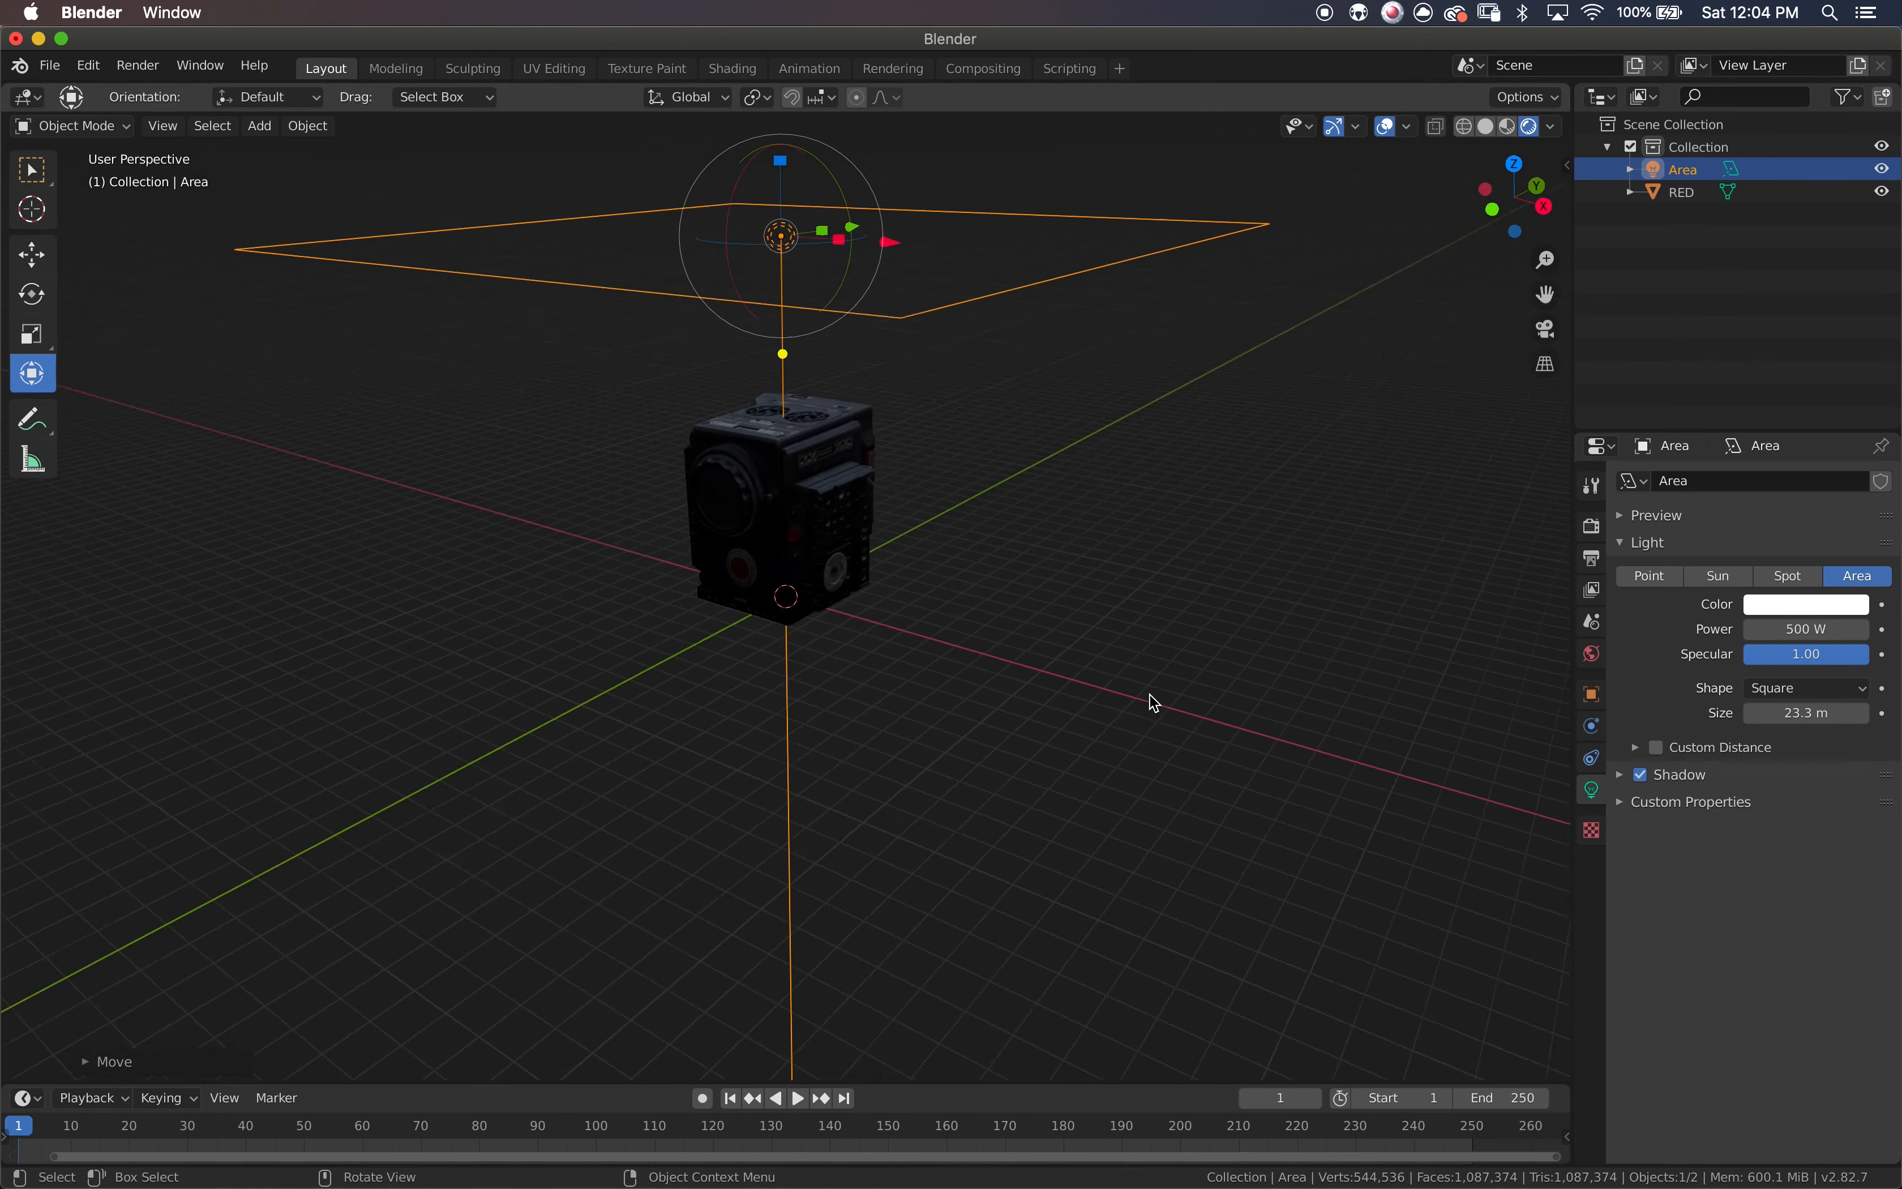
{"action": "left_click", "coordinate": [1796, 628]}
{"action": "type", "text": "1500"}
{"action": "key", "text": "Return"}
{"action": "scroll", "coordinate": [952, 445], "scroll_direction": "down", "scroll_amount": 8}
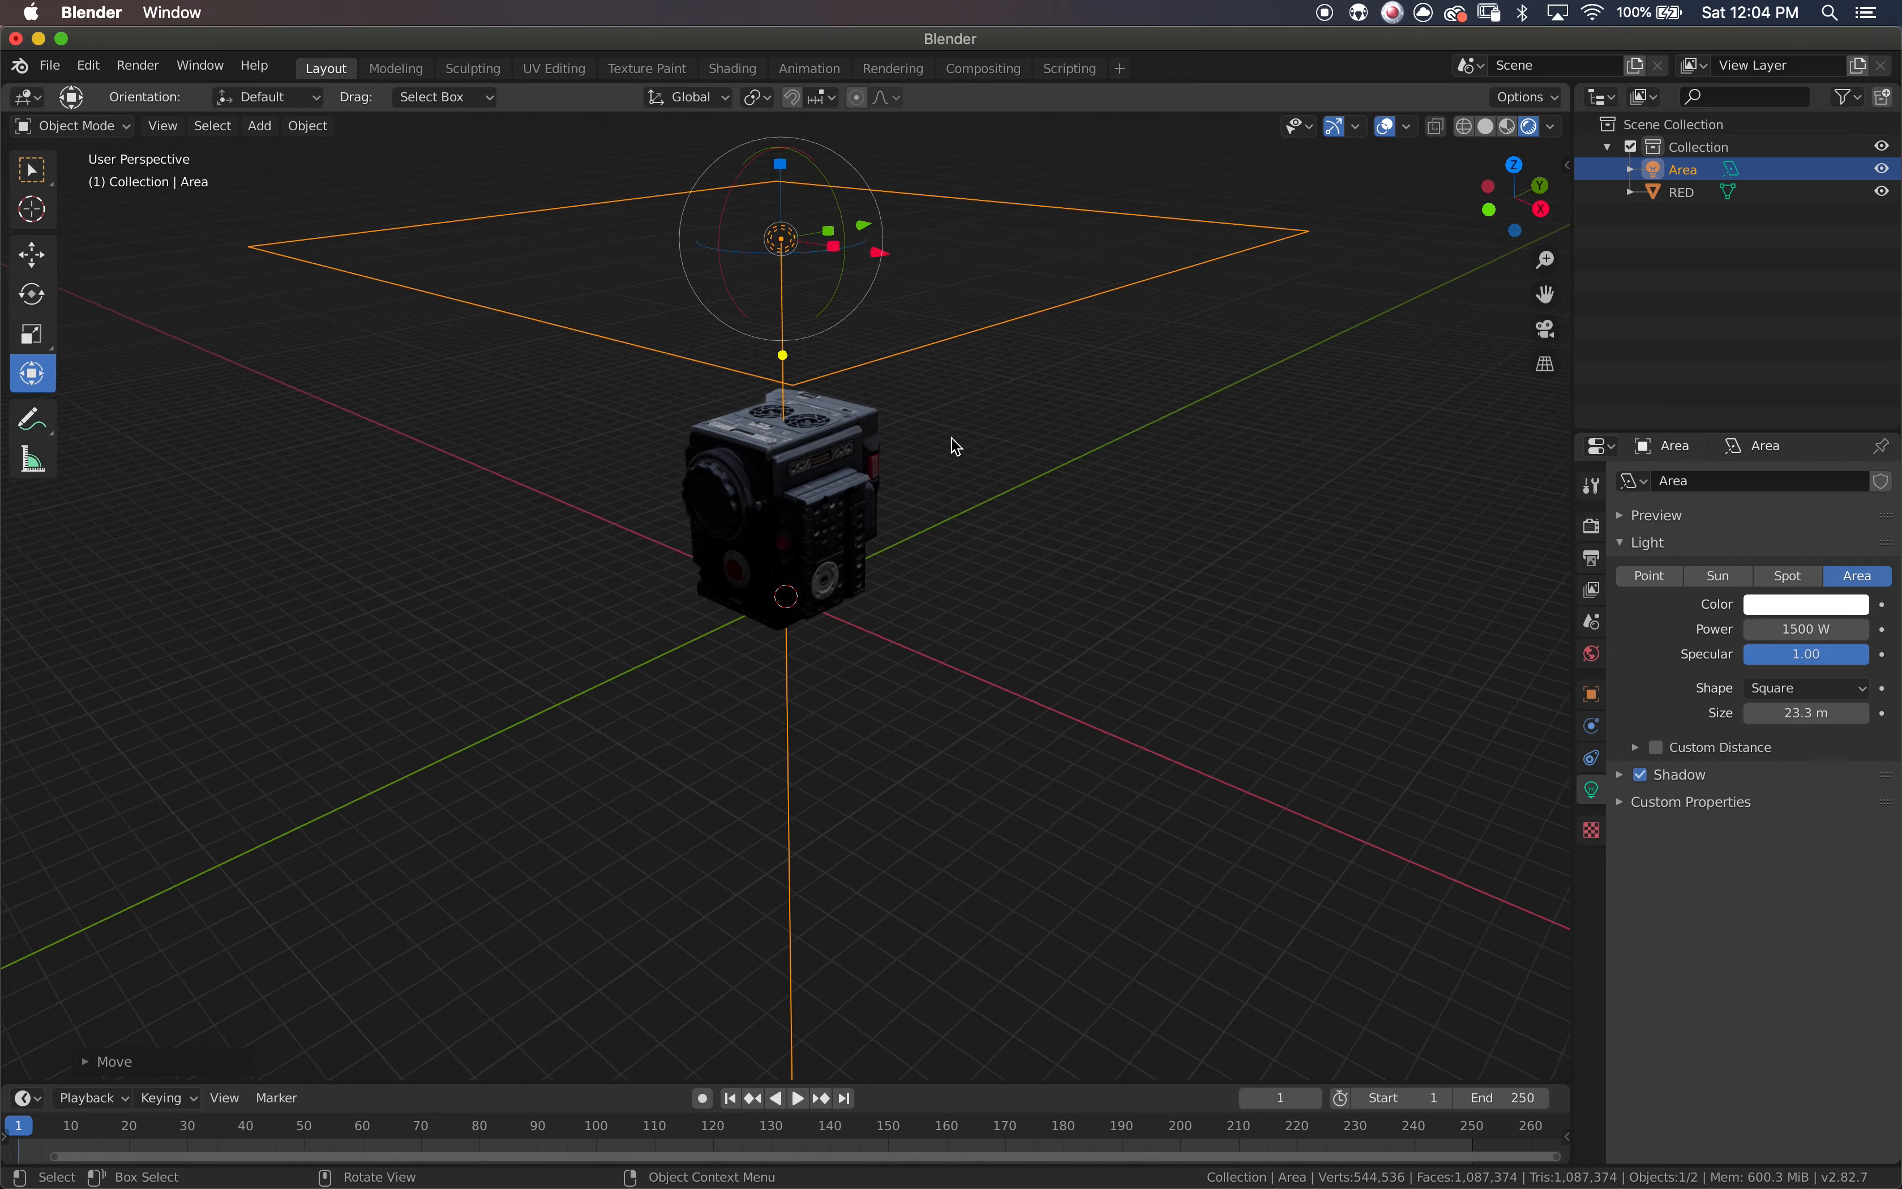
{"action": "scroll", "coordinate": [953, 442], "scroll_direction": "up", "scroll_amount": 6}
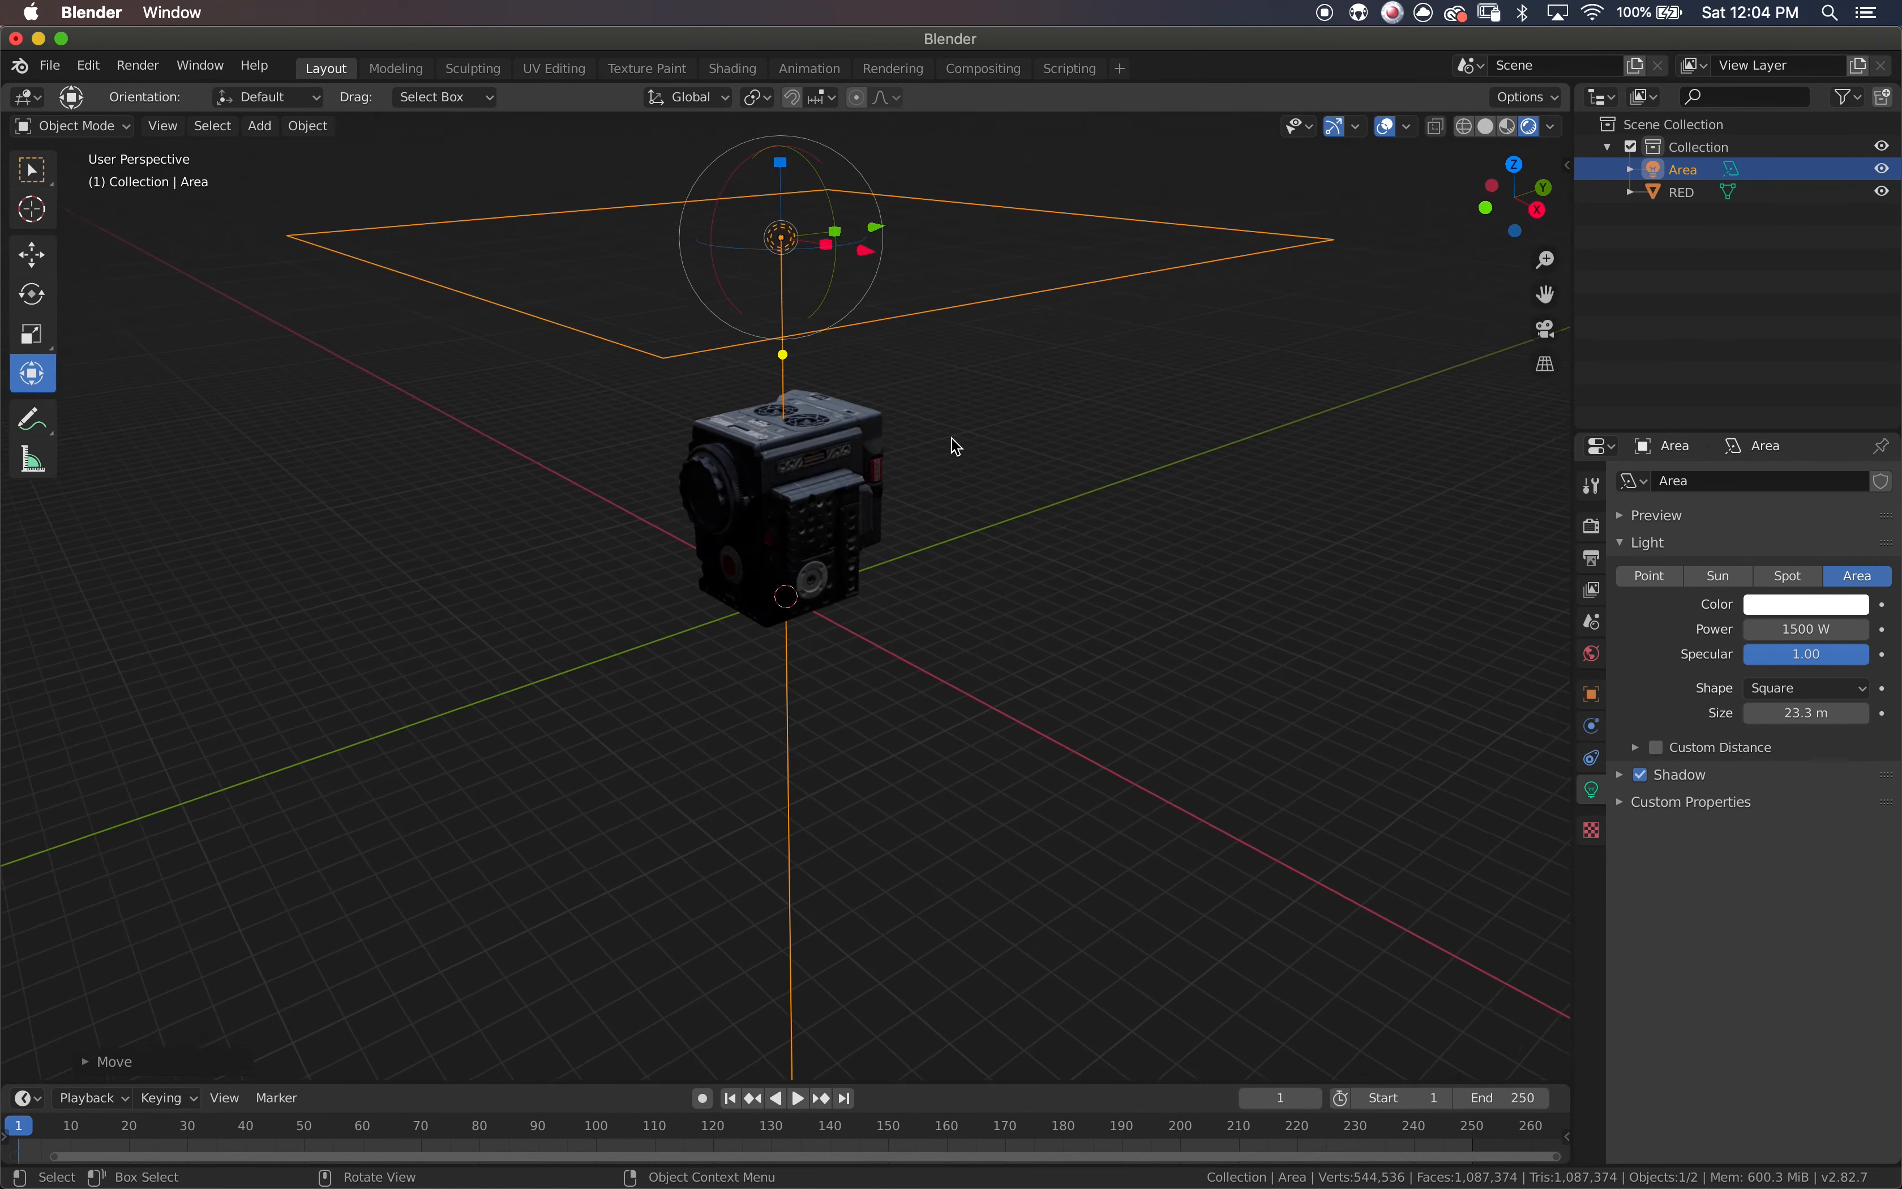
{"action": "left_click", "coordinate": [1794, 629]}
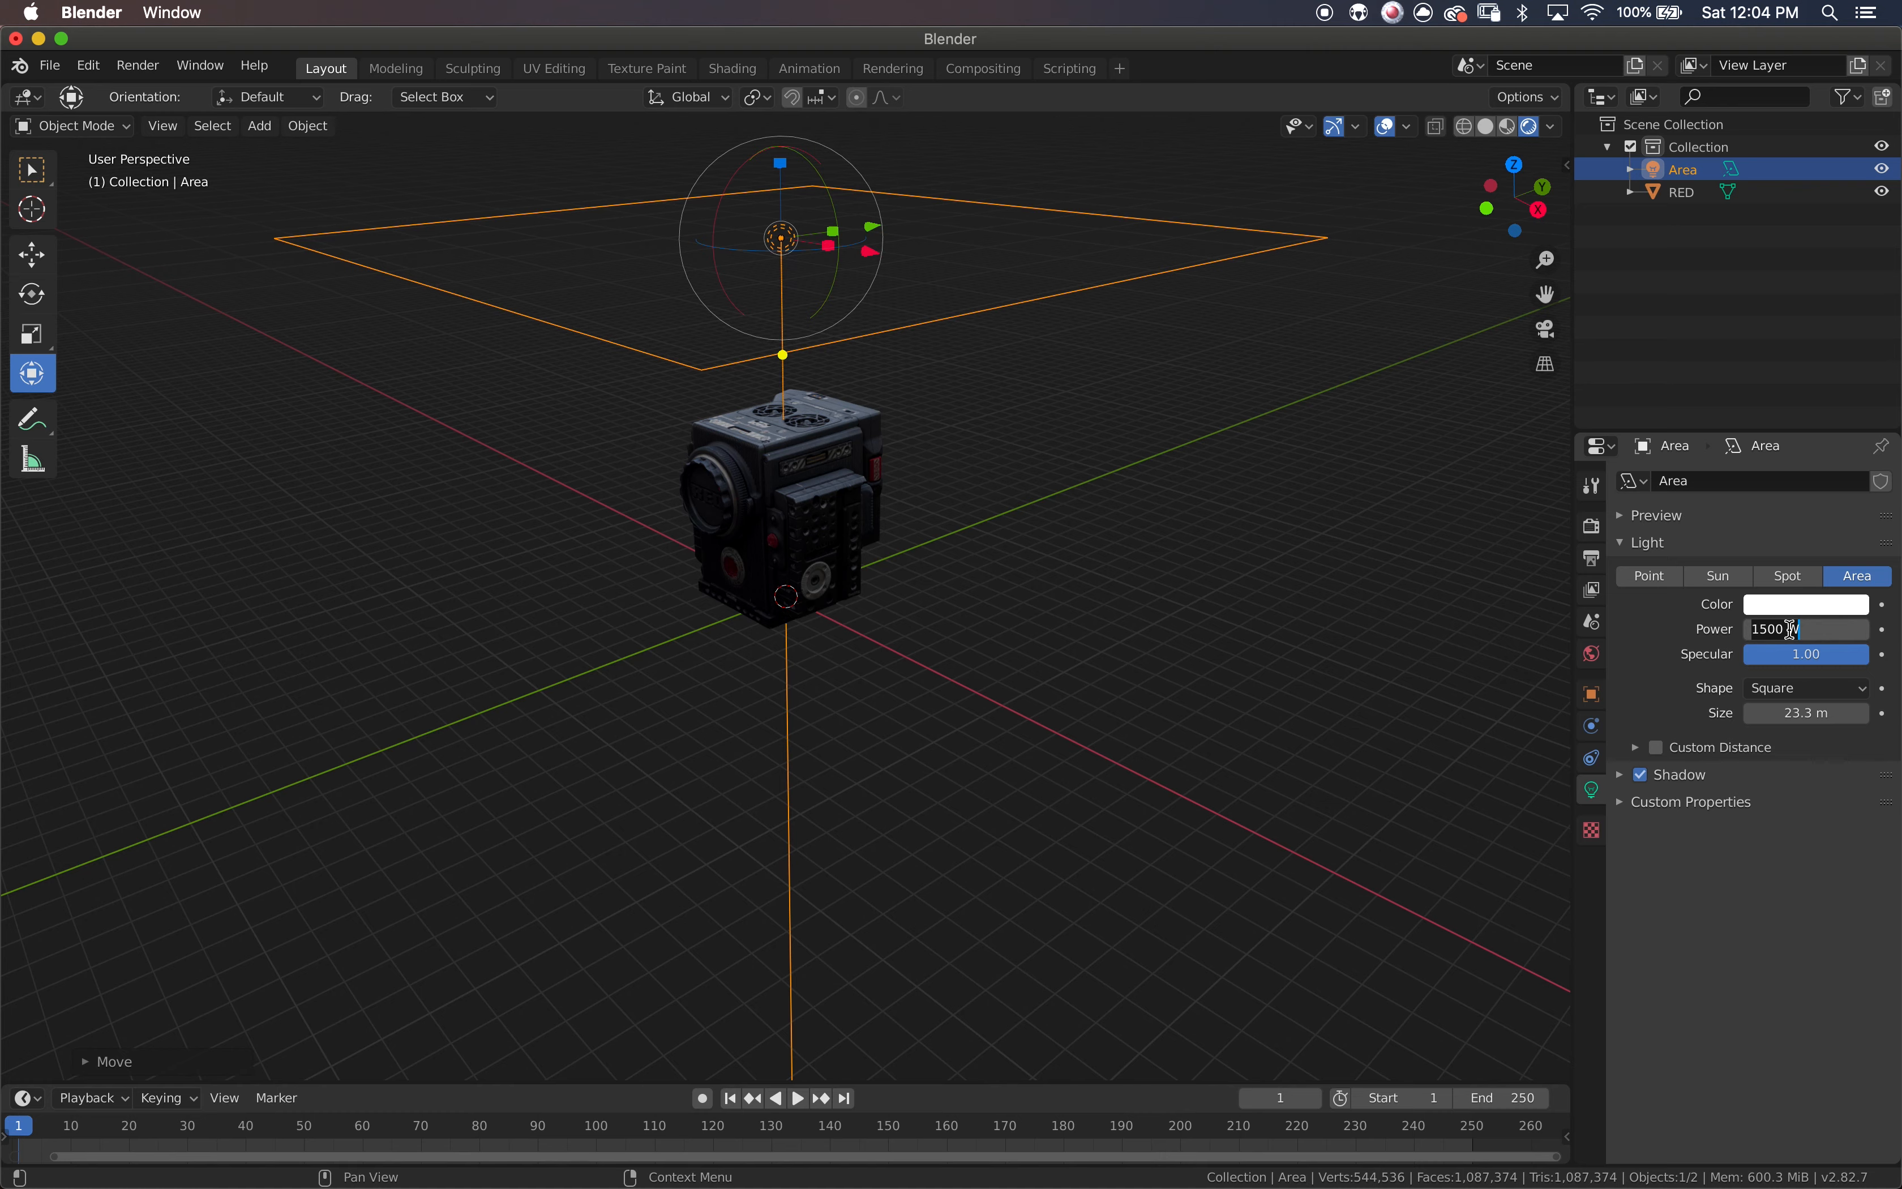
{"action": "key", "text": "Return"}
- Add a Track To constraint to the area light, targeting RED with To axis -Z and Up axis Y
{"action": "left_click", "coordinate": [1599, 767]}
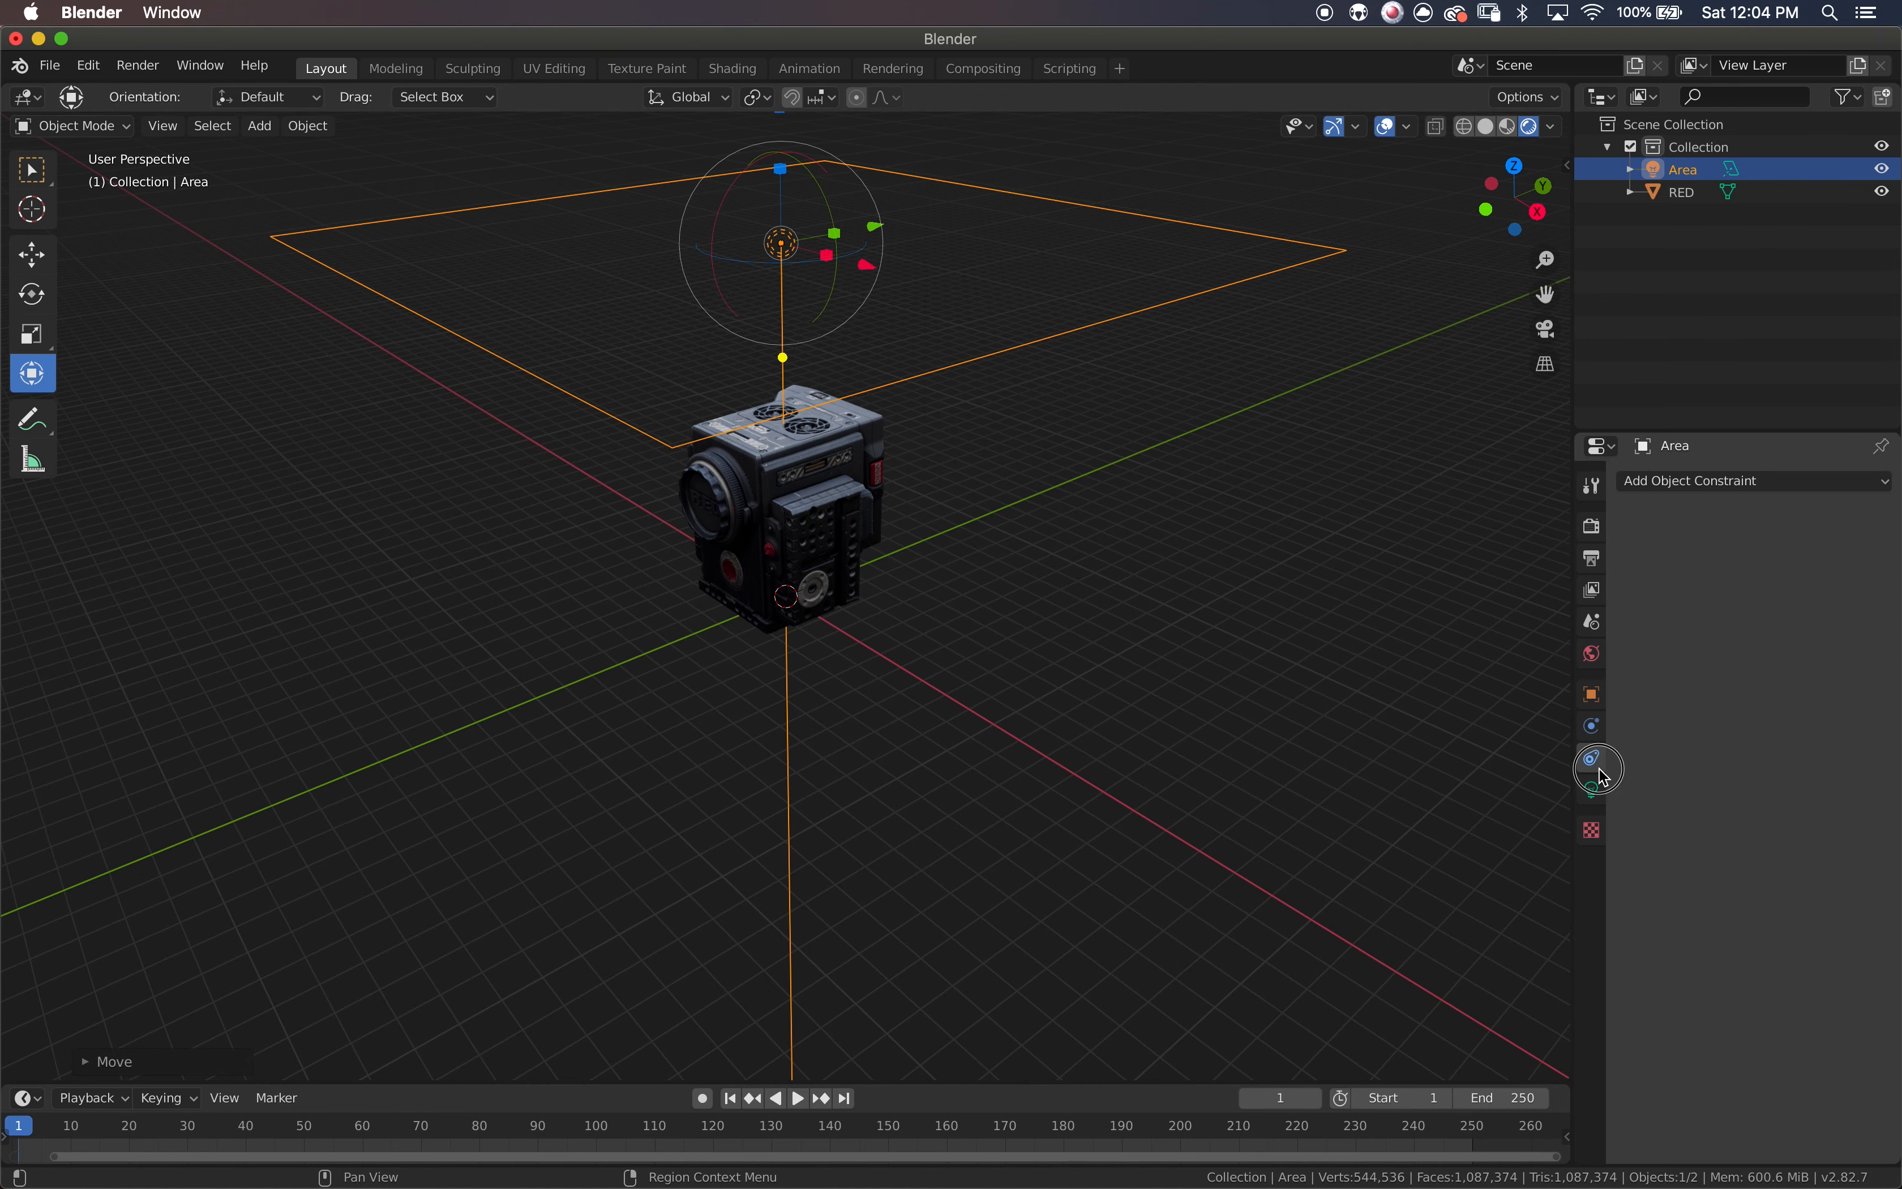
{"action": "left_click", "coordinate": [1796, 482]}
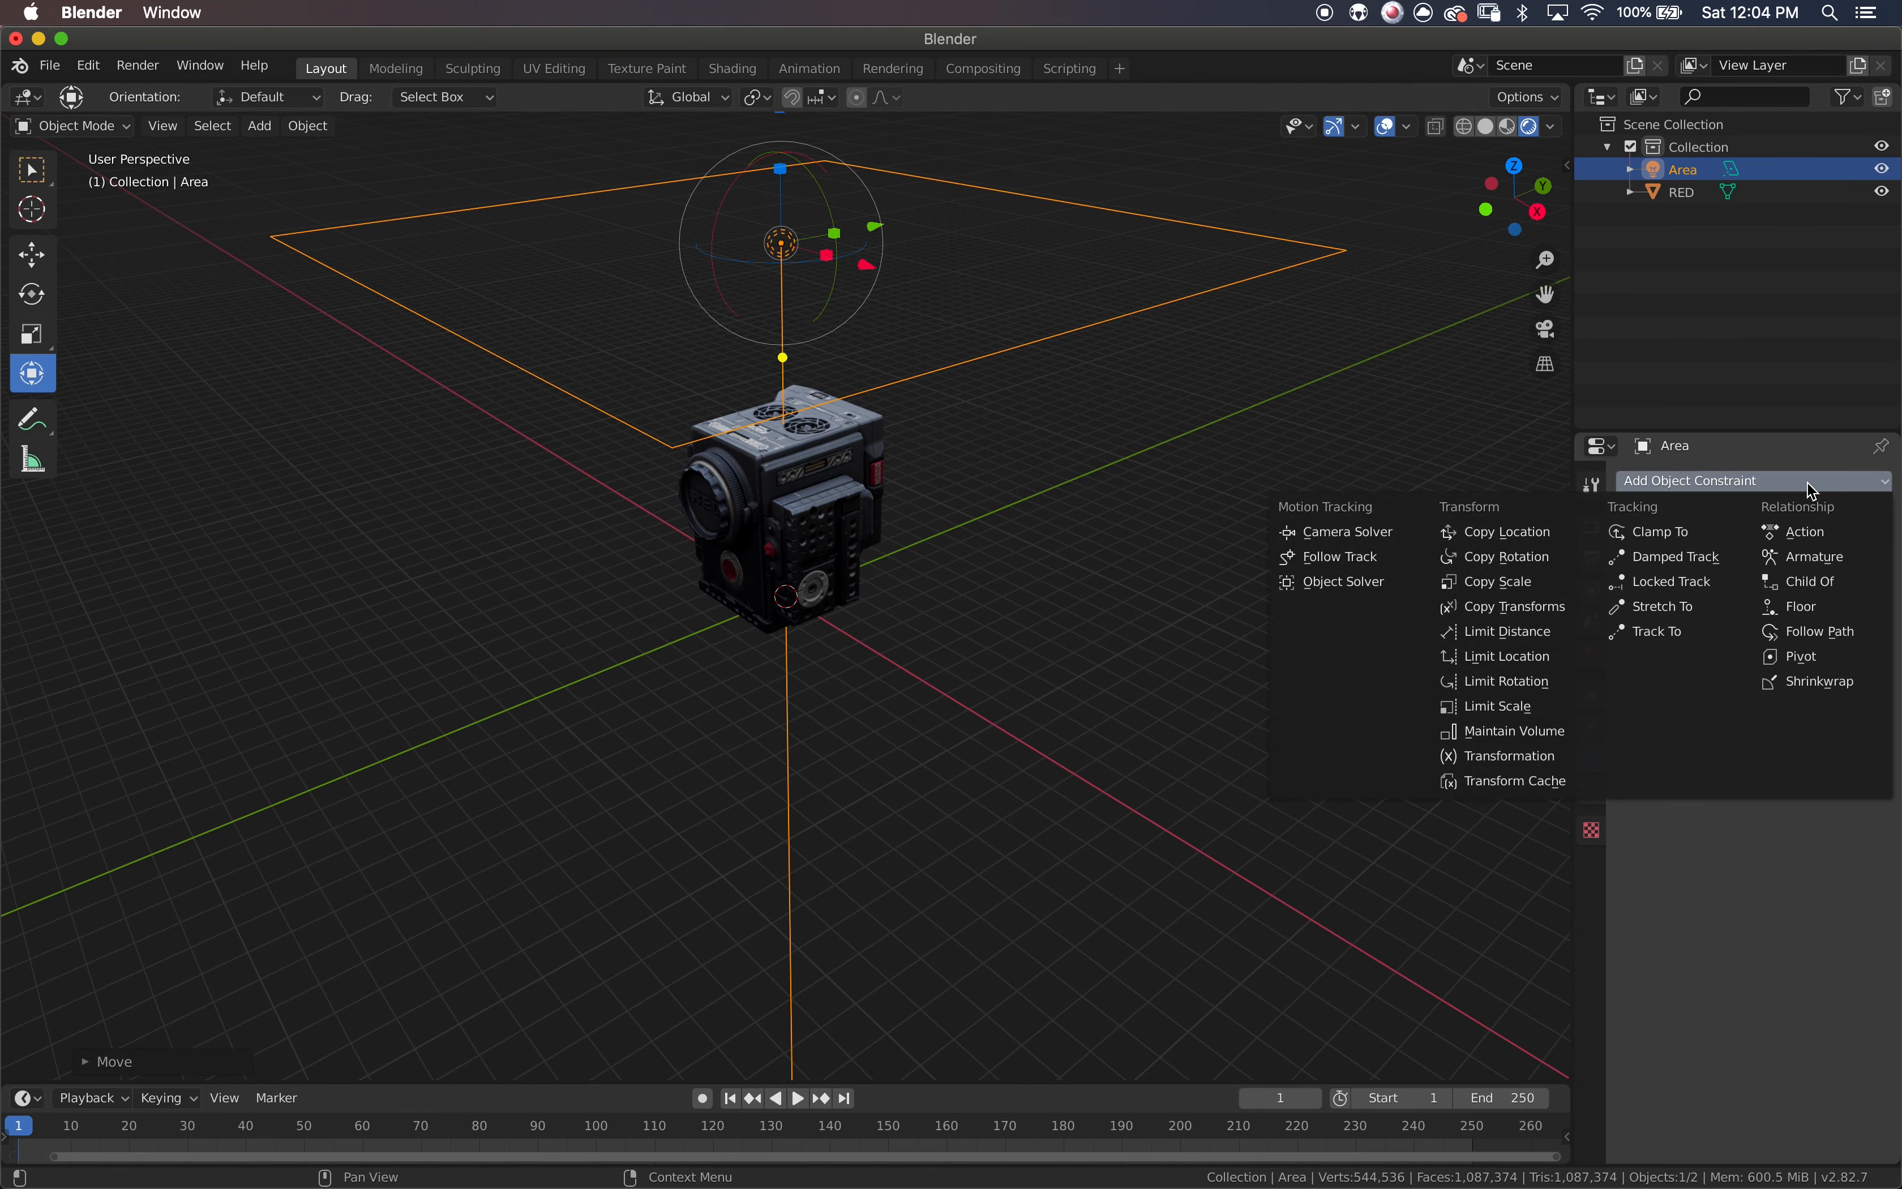
{"action": "left_click", "coordinate": [1657, 630]}
{"action": "left_click", "coordinate": [1740, 562]}
{"action": "left_click", "coordinate": [1704, 608]}
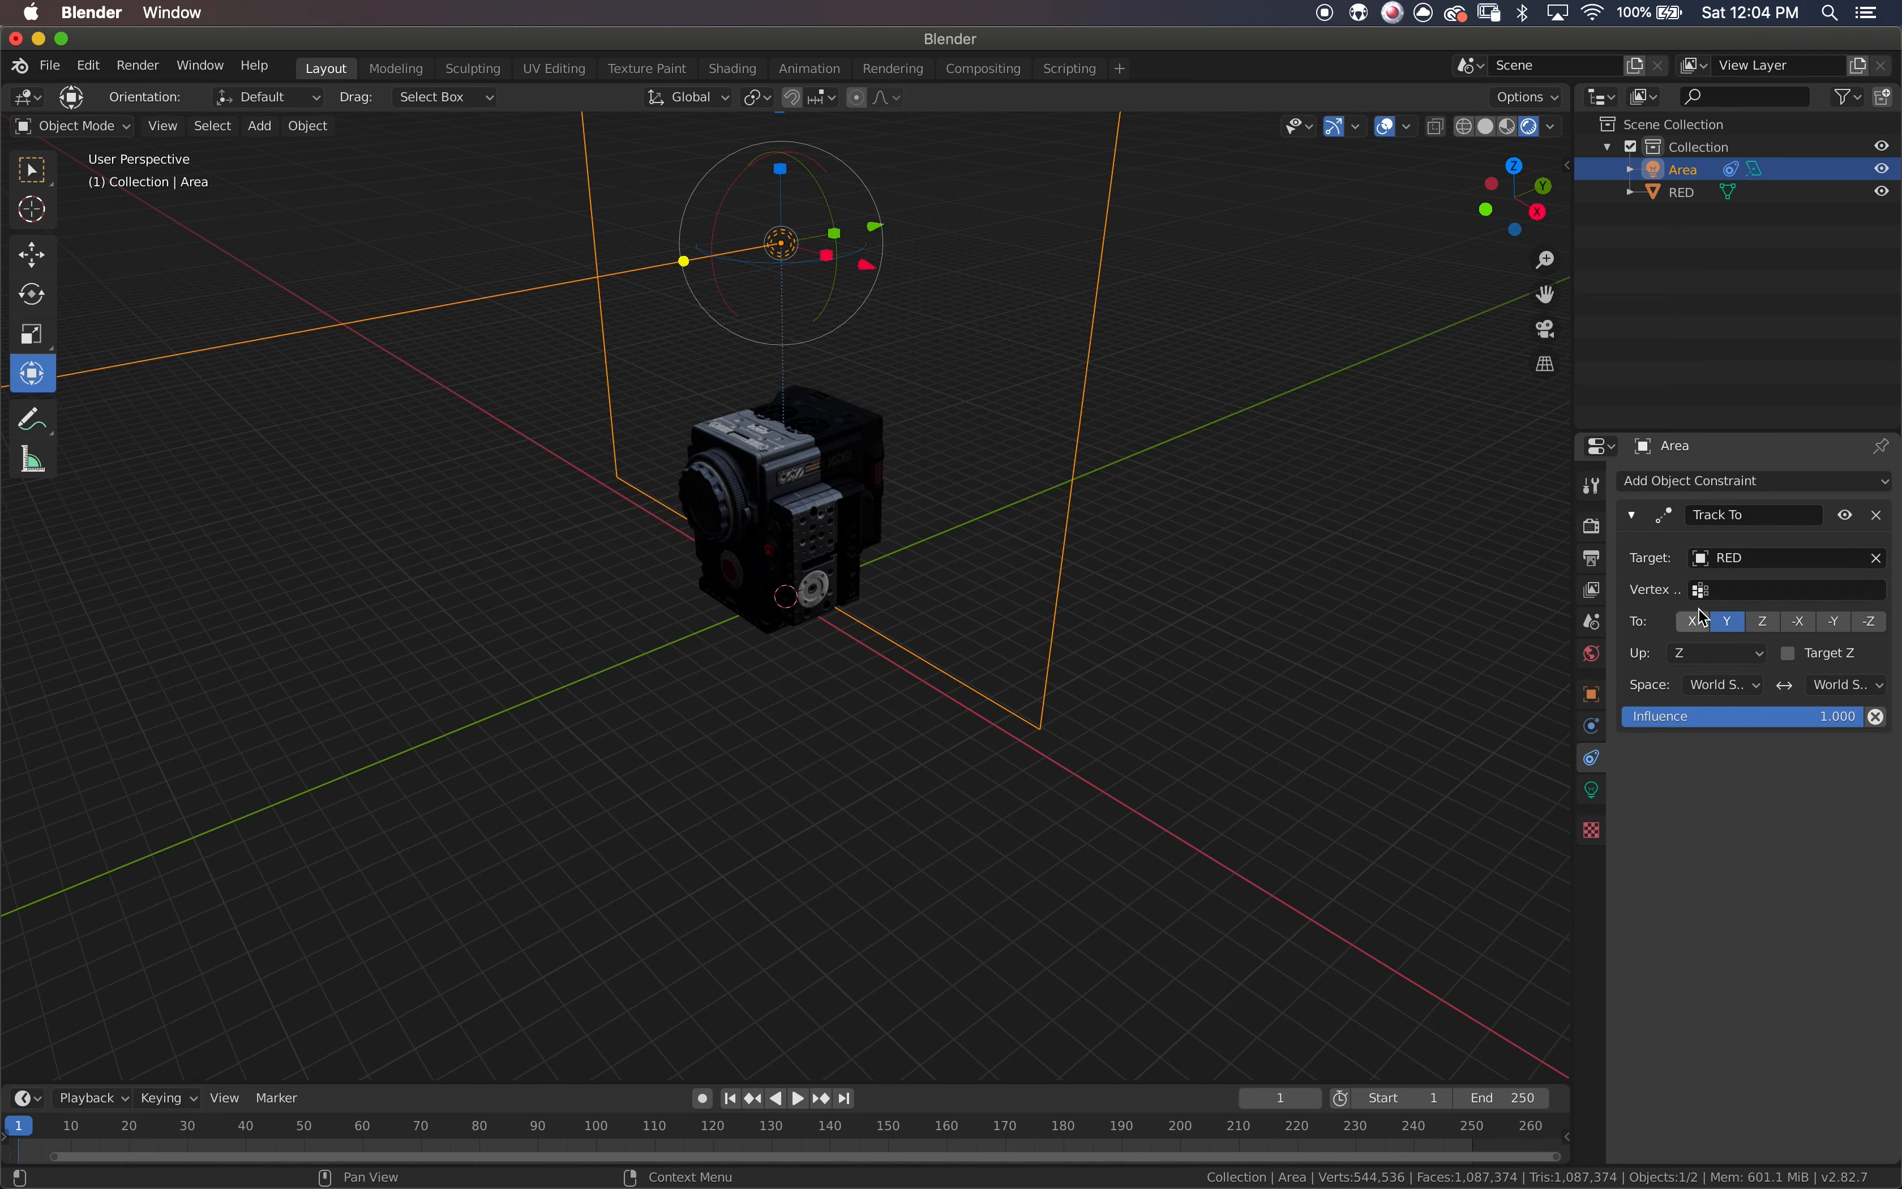
{"action": "left_click", "coordinate": [1874, 623]}
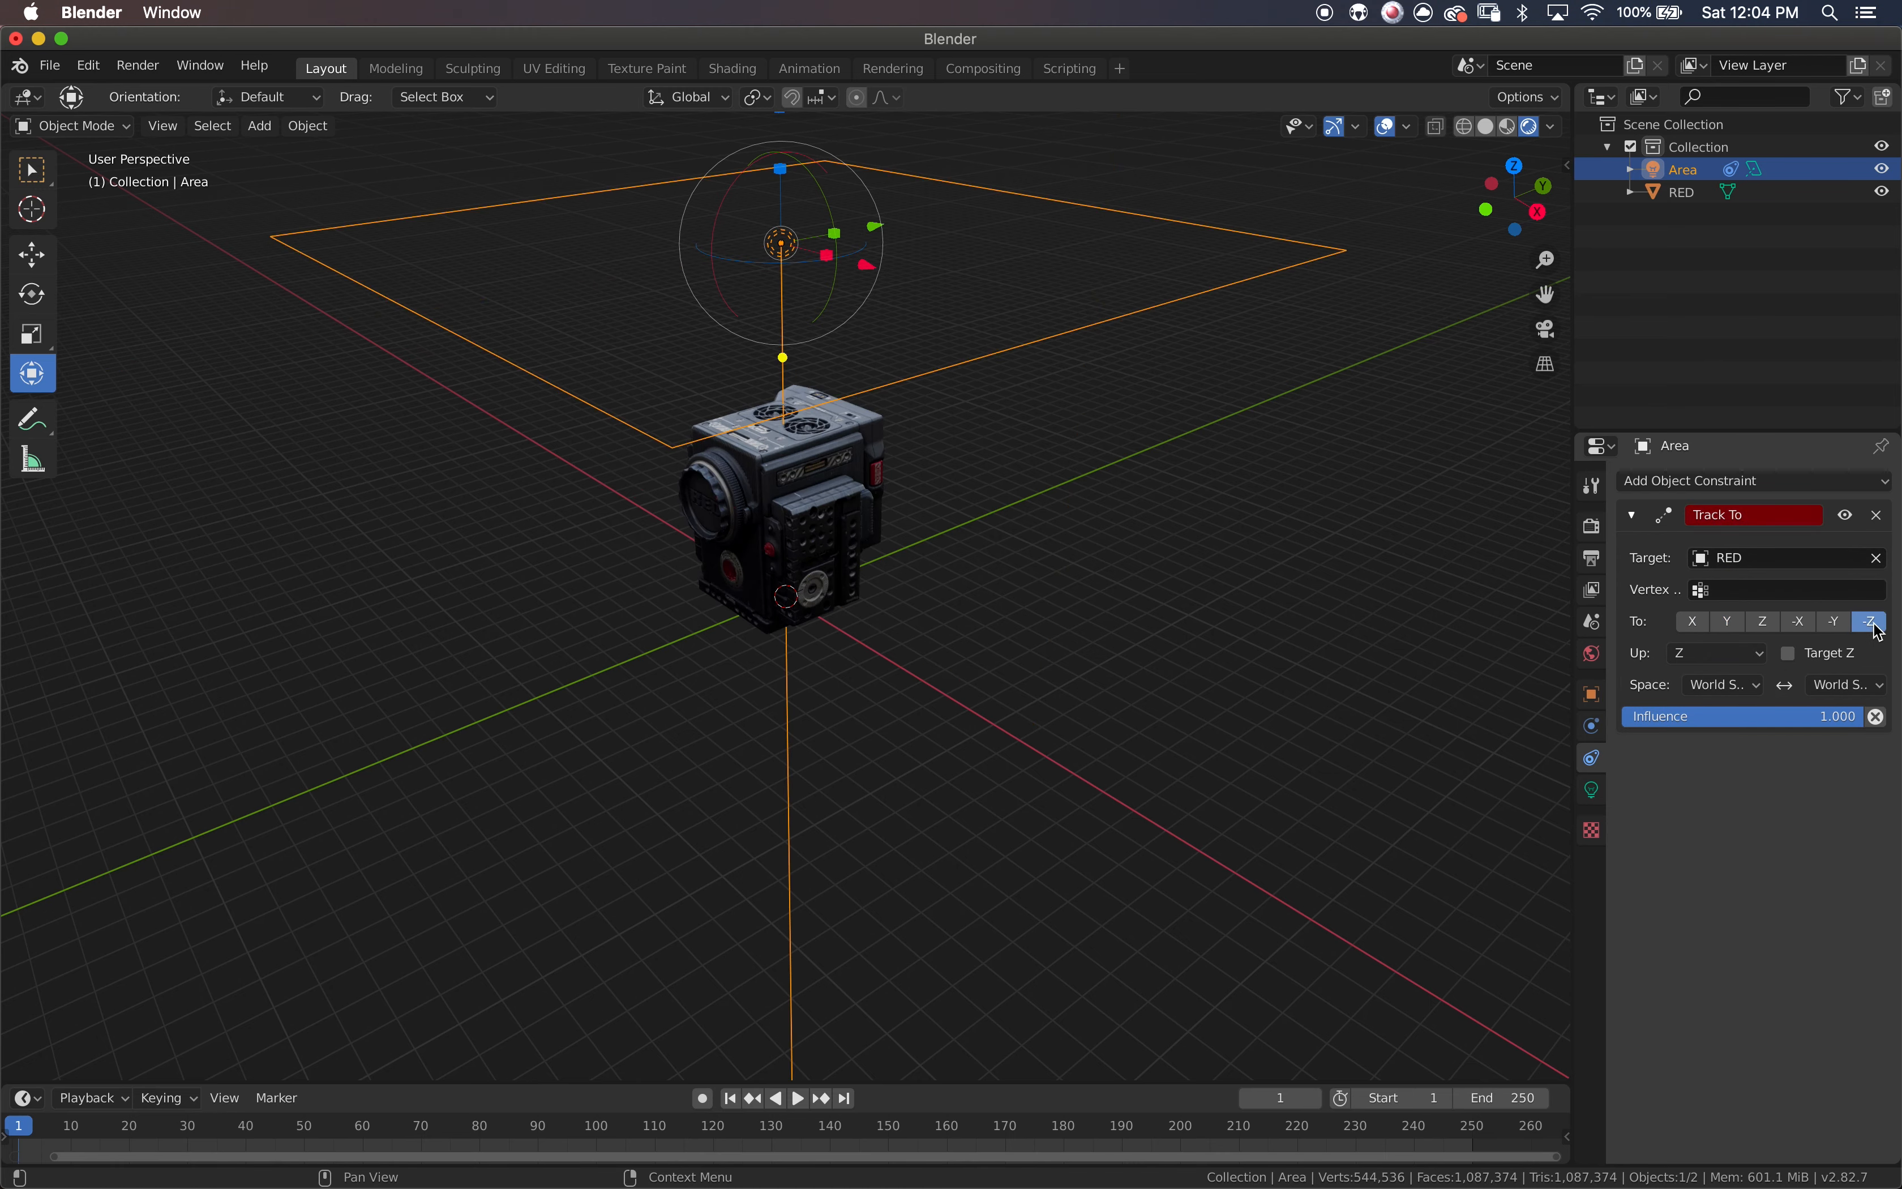
{"action": "left_click", "coordinate": [1740, 663]}
{"action": "left_click", "coordinate": [1725, 695]}
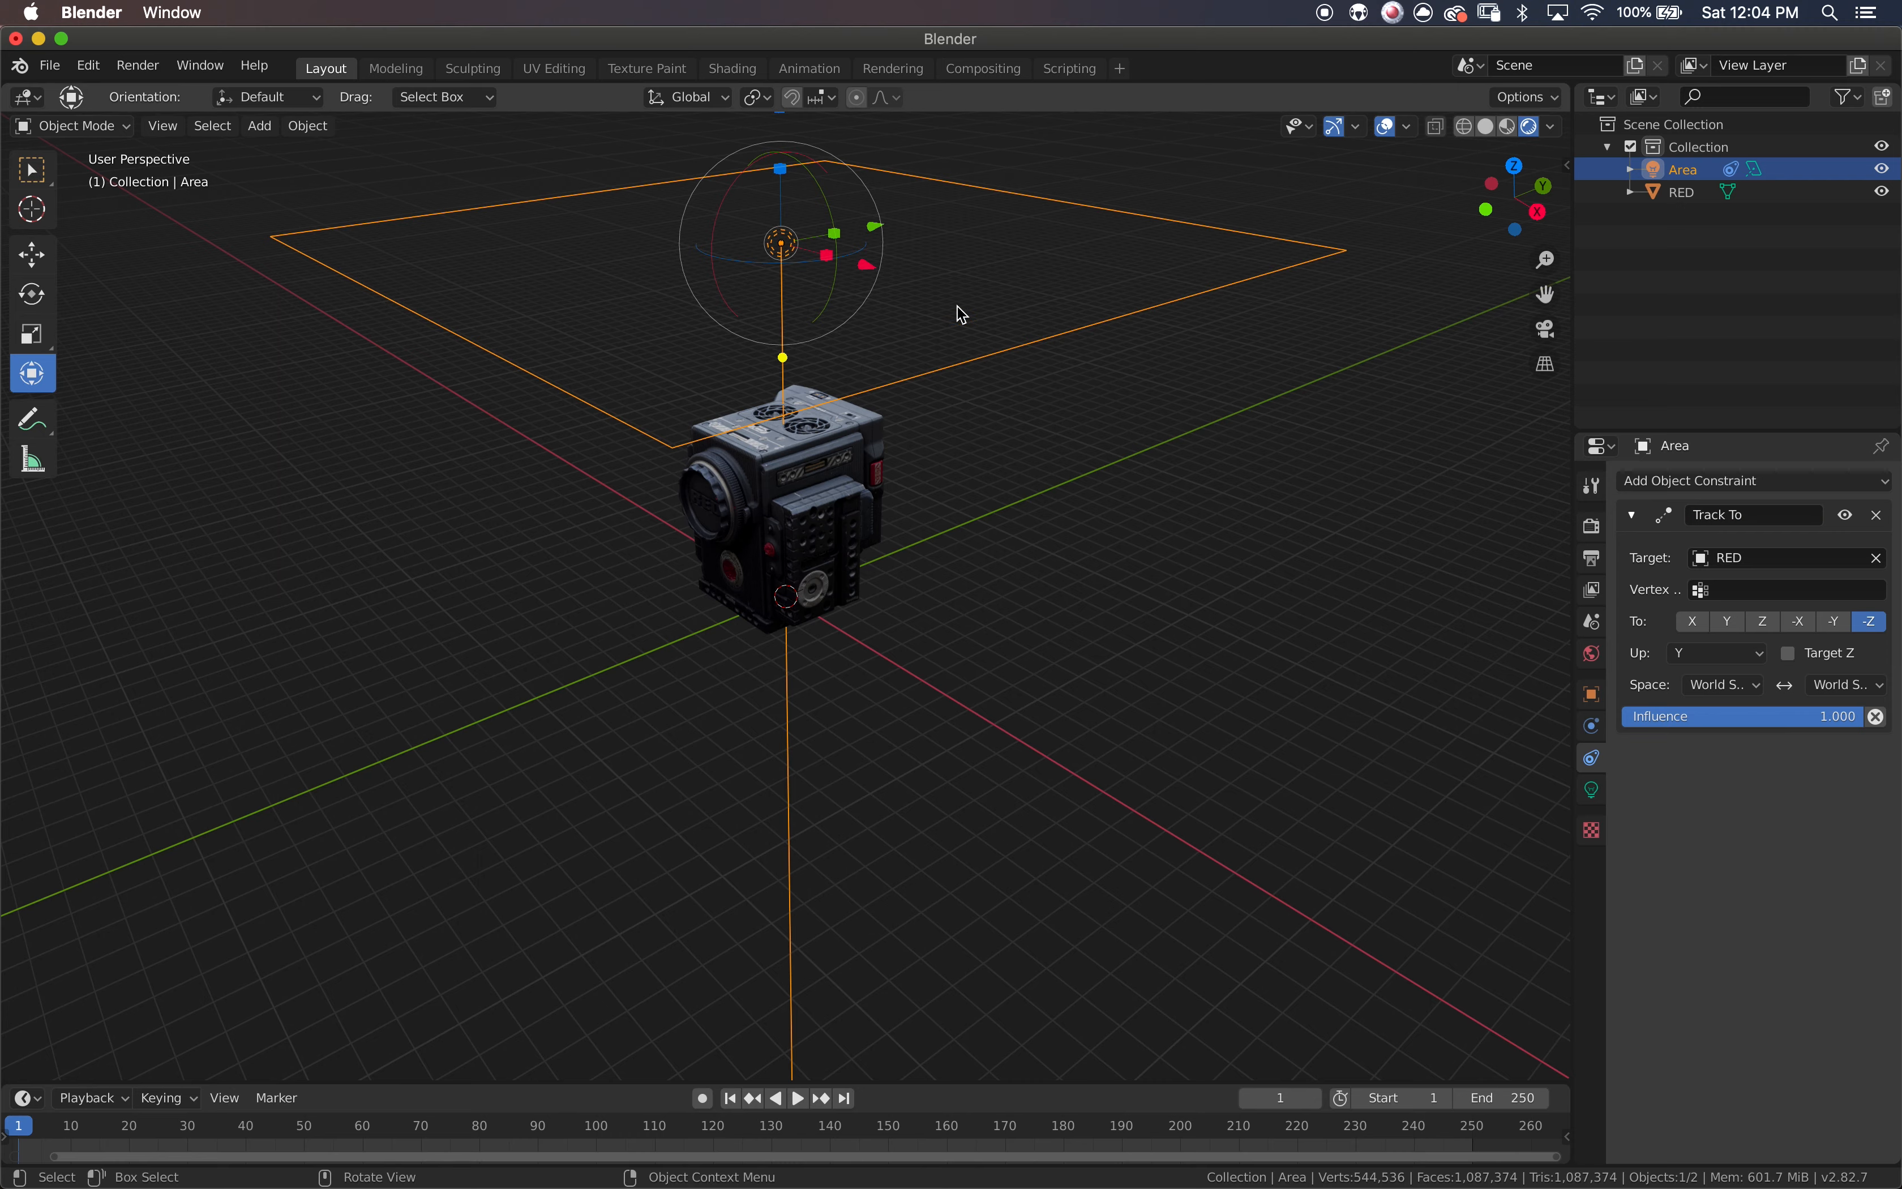
- Move the area light above and in front of the camera model's lens side
{"action": "key", "text": "g"}
{"action": "left_click_drag", "start_coordinate": [753, 301], "coordinate": [708, 338]}
{"action": "scroll", "coordinate": [974, 496], "scroll_direction": "left", "scroll_amount": 10}
{"action": "scroll", "coordinate": [981, 504], "scroll_direction": "left", "scroll_amount": 15}
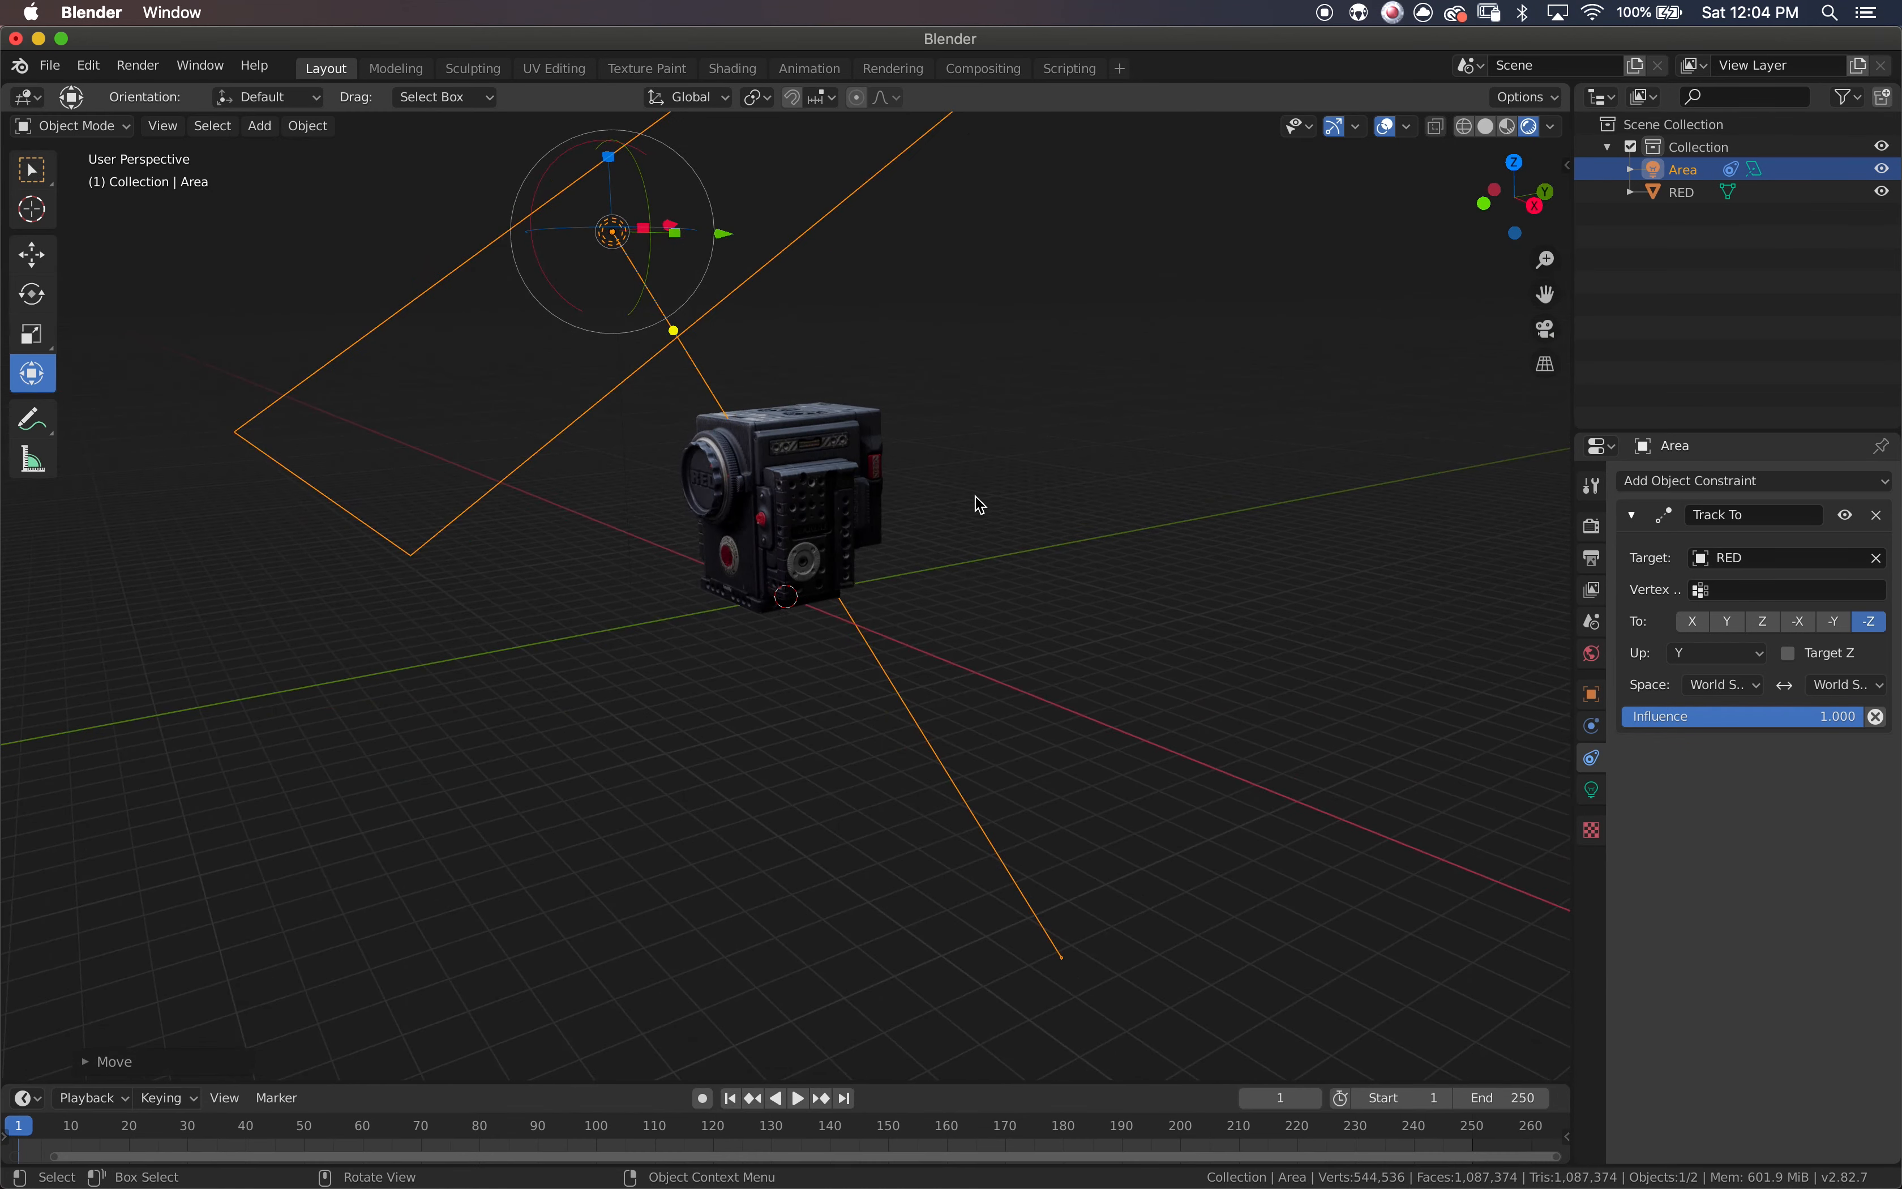
- Examine how the area light falls on the front and sides of the camera model
{"action": "scroll", "coordinate": [974, 496], "scroll_direction": "left", "scroll_amount": 10}
{"action": "scroll", "coordinate": [654, 479], "scroll_direction": "left", "scroll_amount": 10}
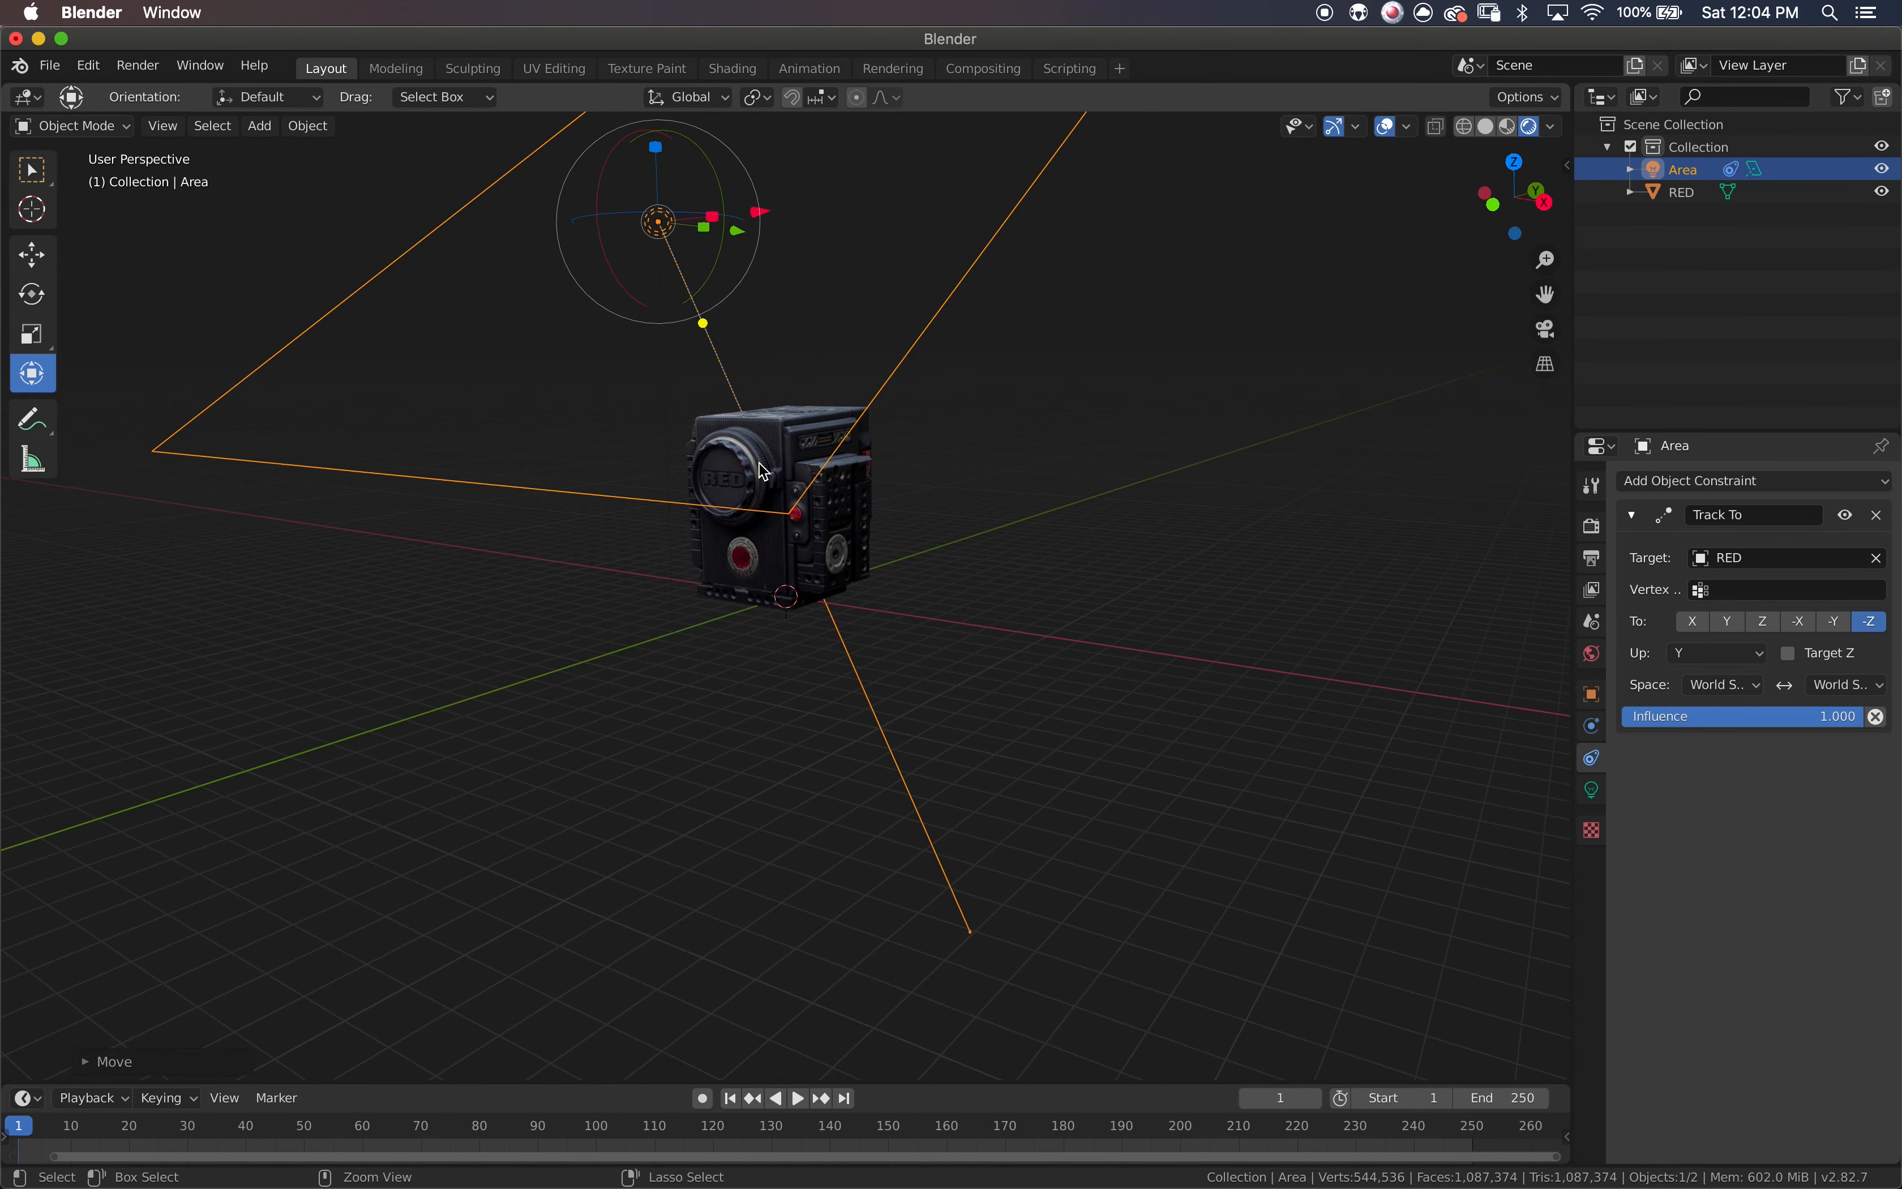
{"action": "scroll", "coordinate": [759, 464], "scroll_direction": "up", "scroll_amount": 10, "text": "ctrl"}
{"action": "scroll", "coordinate": [759, 464], "scroll_direction": "left", "scroll_amount": 15}
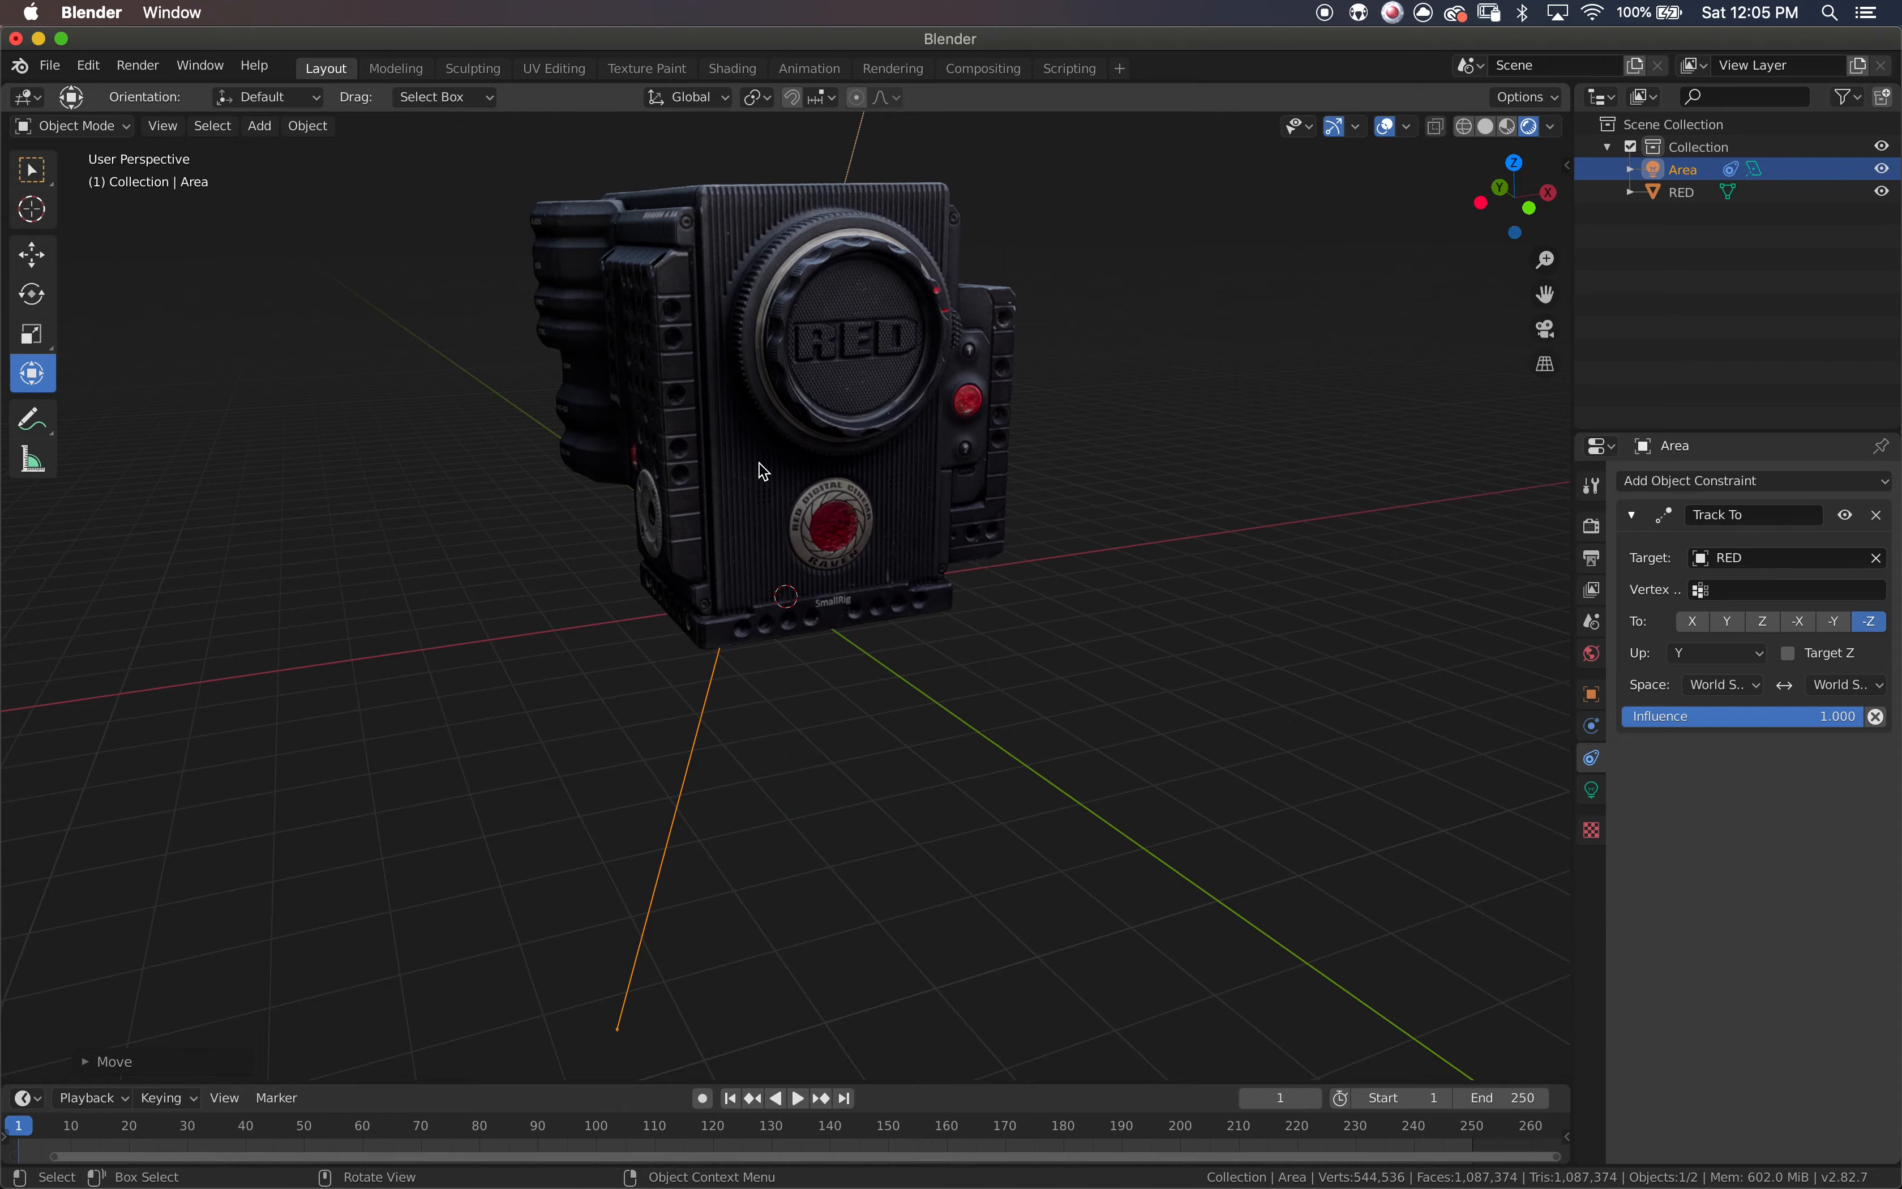
{"action": "scroll", "coordinate": [766, 470], "scroll_direction": "left", "scroll_amount": 10}
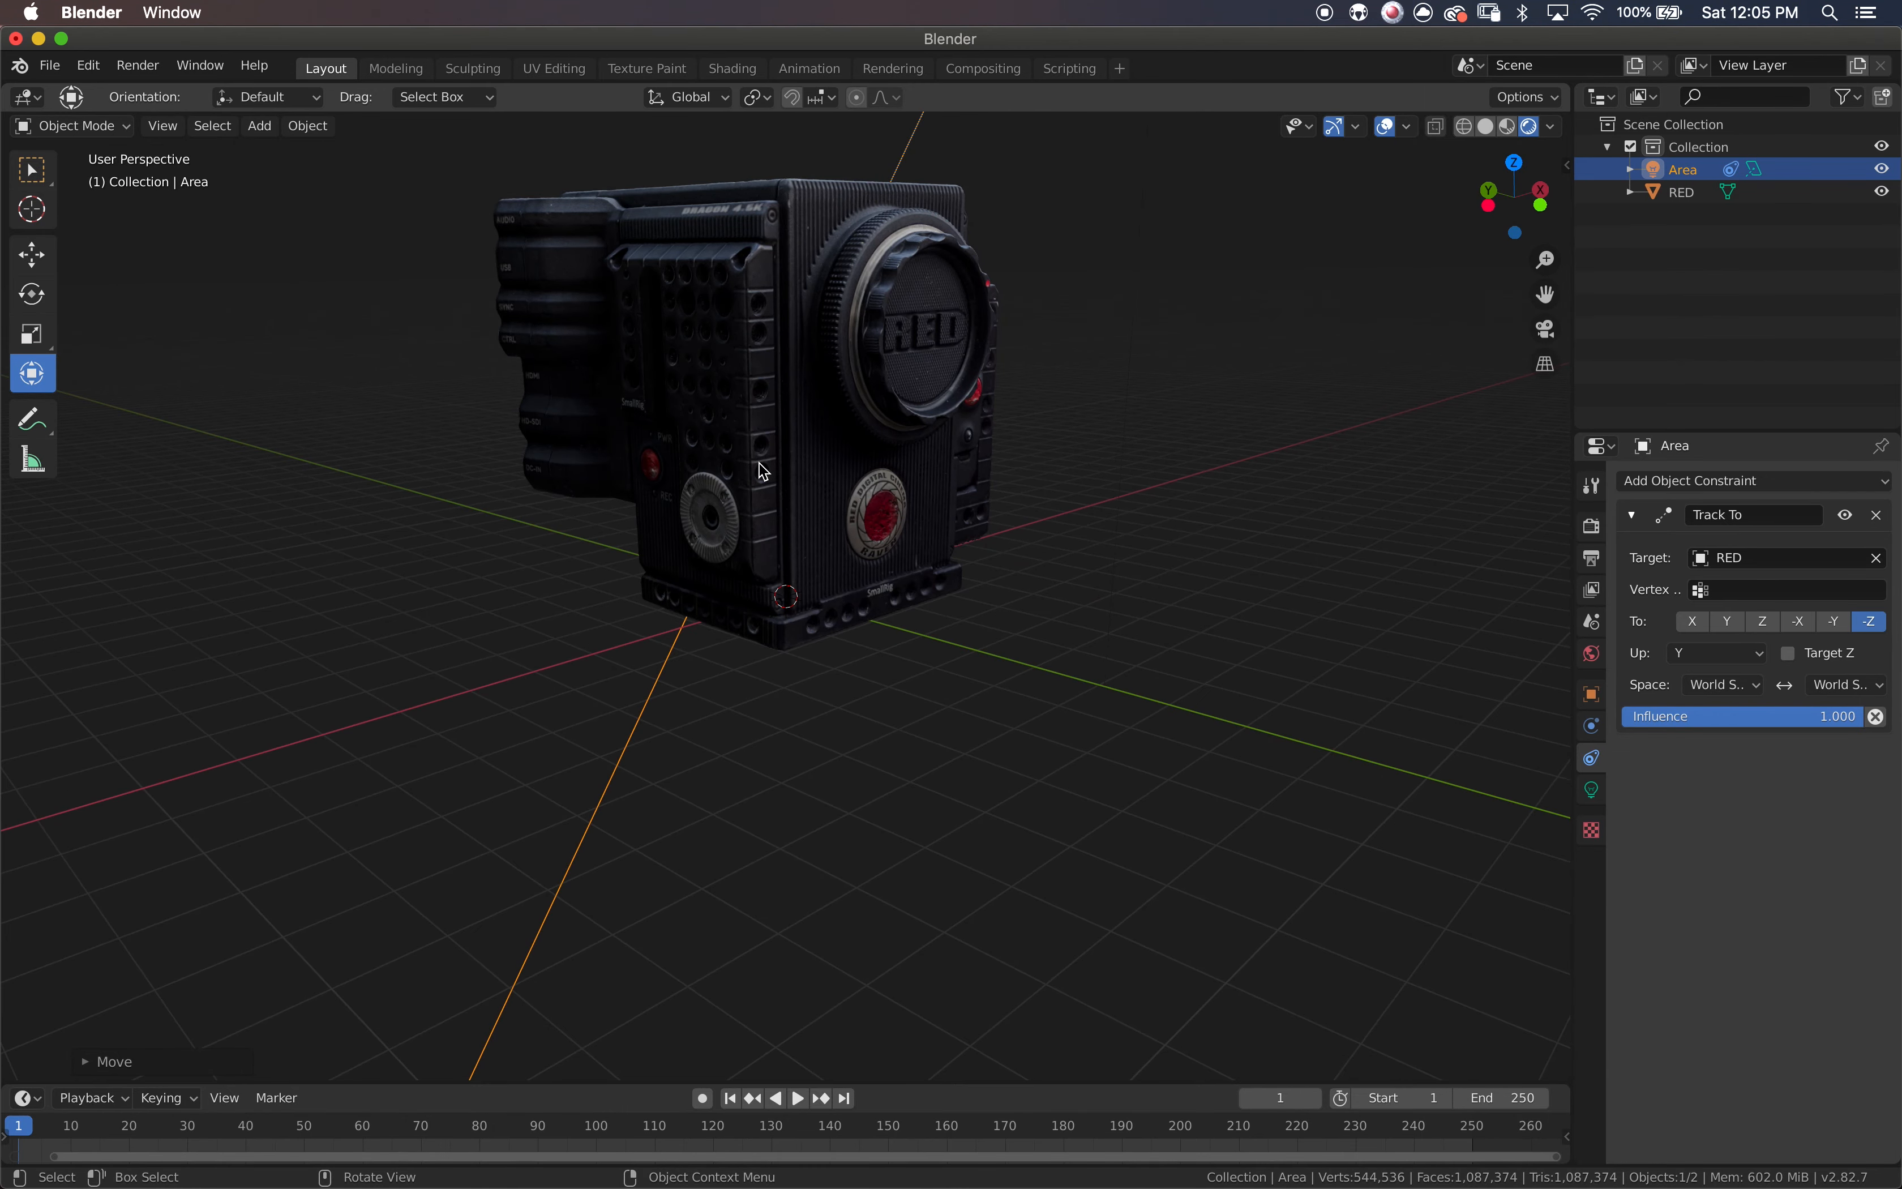
{"action": "scroll", "coordinate": [766, 470], "scroll_direction": "left", "scroll_amount": 15}
{"action": "scroll", "coordinate": [766, 471], "scroll_direction": "down", "scroll_amount": 10, "text": "ctrl"}
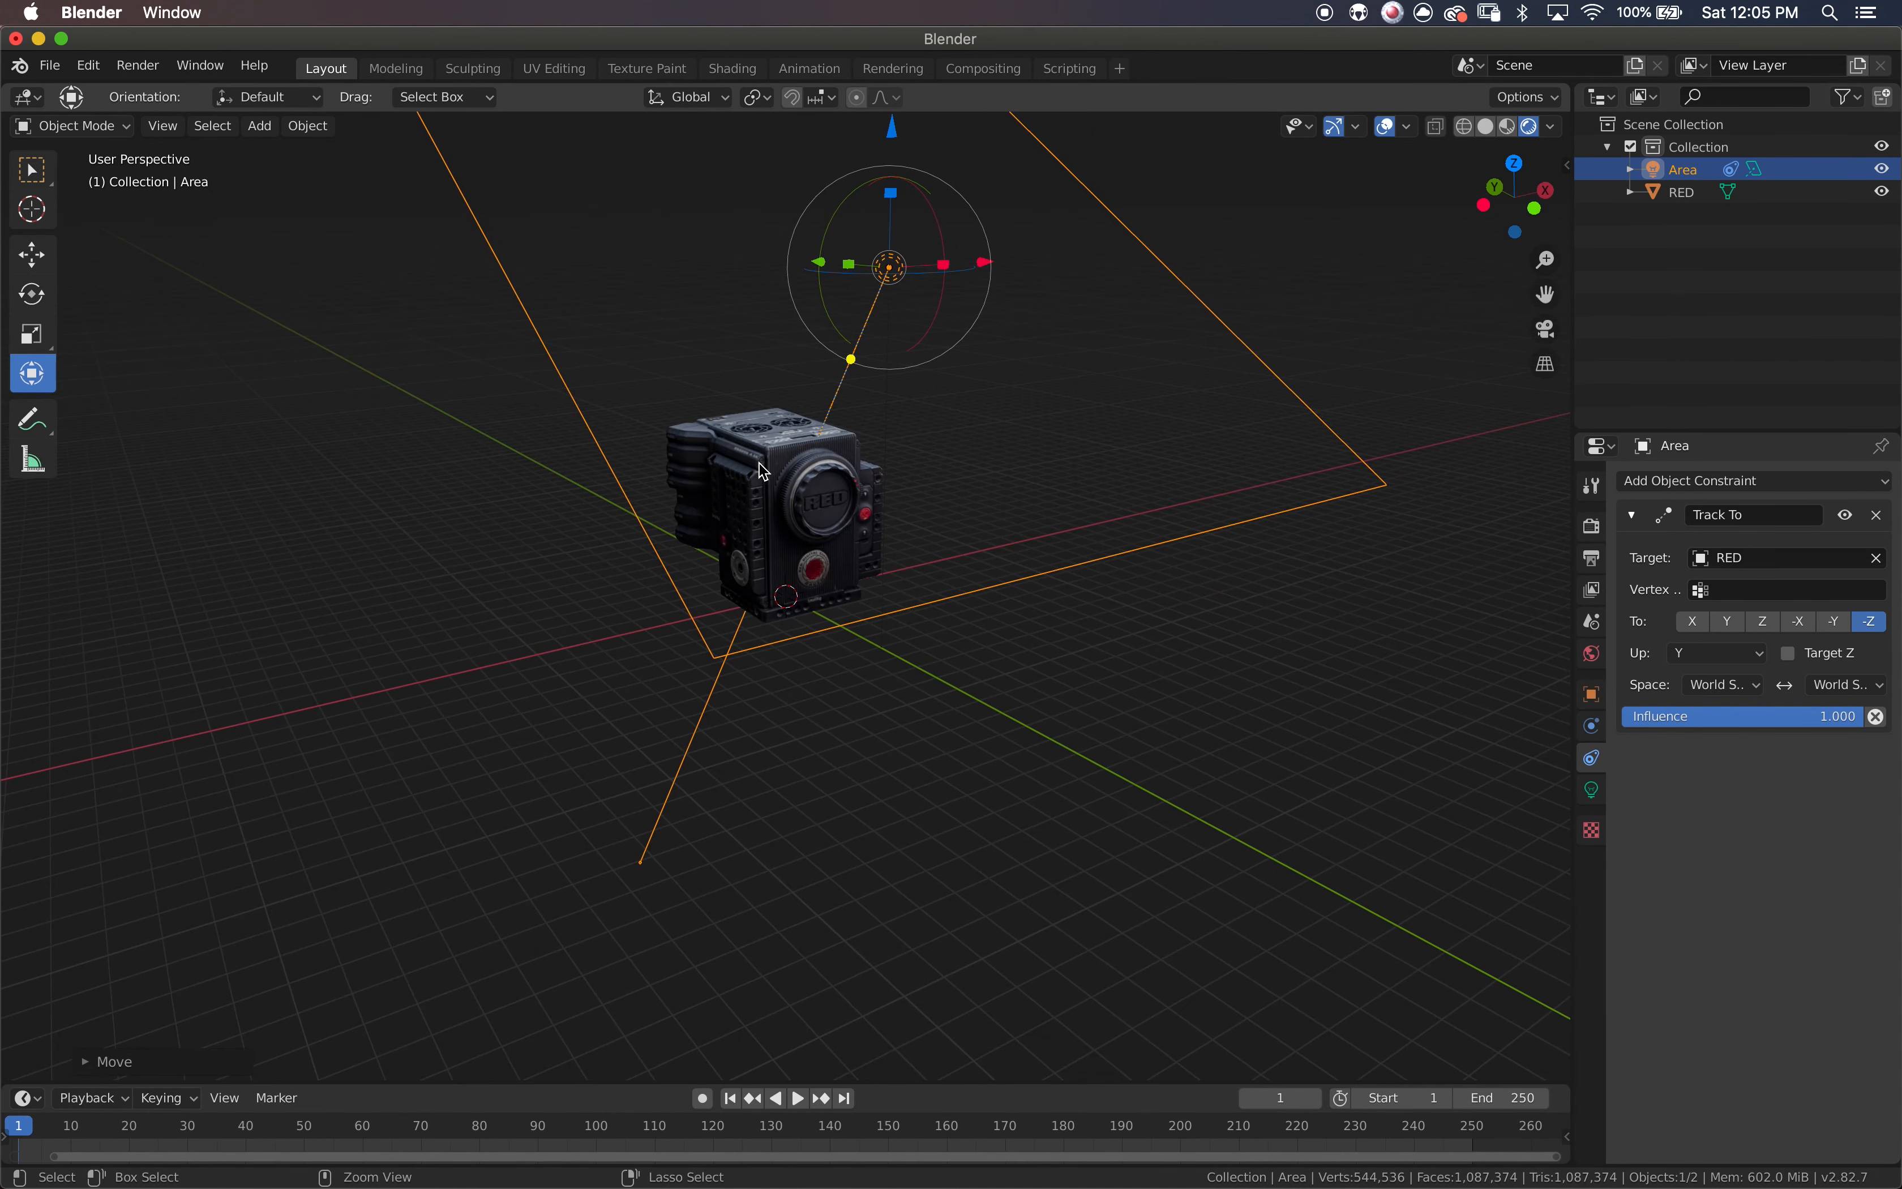
{"action": "scroll", "coordinate": [759, 463], "scroll_direction": "up", "scroll_amount": 5, "text": "ctrl"}
{"action": "scroll", "coordinate": [759, 463], "scroll_direction": "down", "scroll_amount": 5, "text": "ctrl"}
- Move the area light farther out to one side of the lens front and reduce its size to 17.2 m
{"action": "mouse_move", "coordinate": [823, 283]}
{"action": "left_mouse_down"}
{"action": "mouse_move", "coordinate": [619, 204]}
{"action": "mouse_move", "coordinate": [819, 301]}
{"action": "left_mouse_up"}
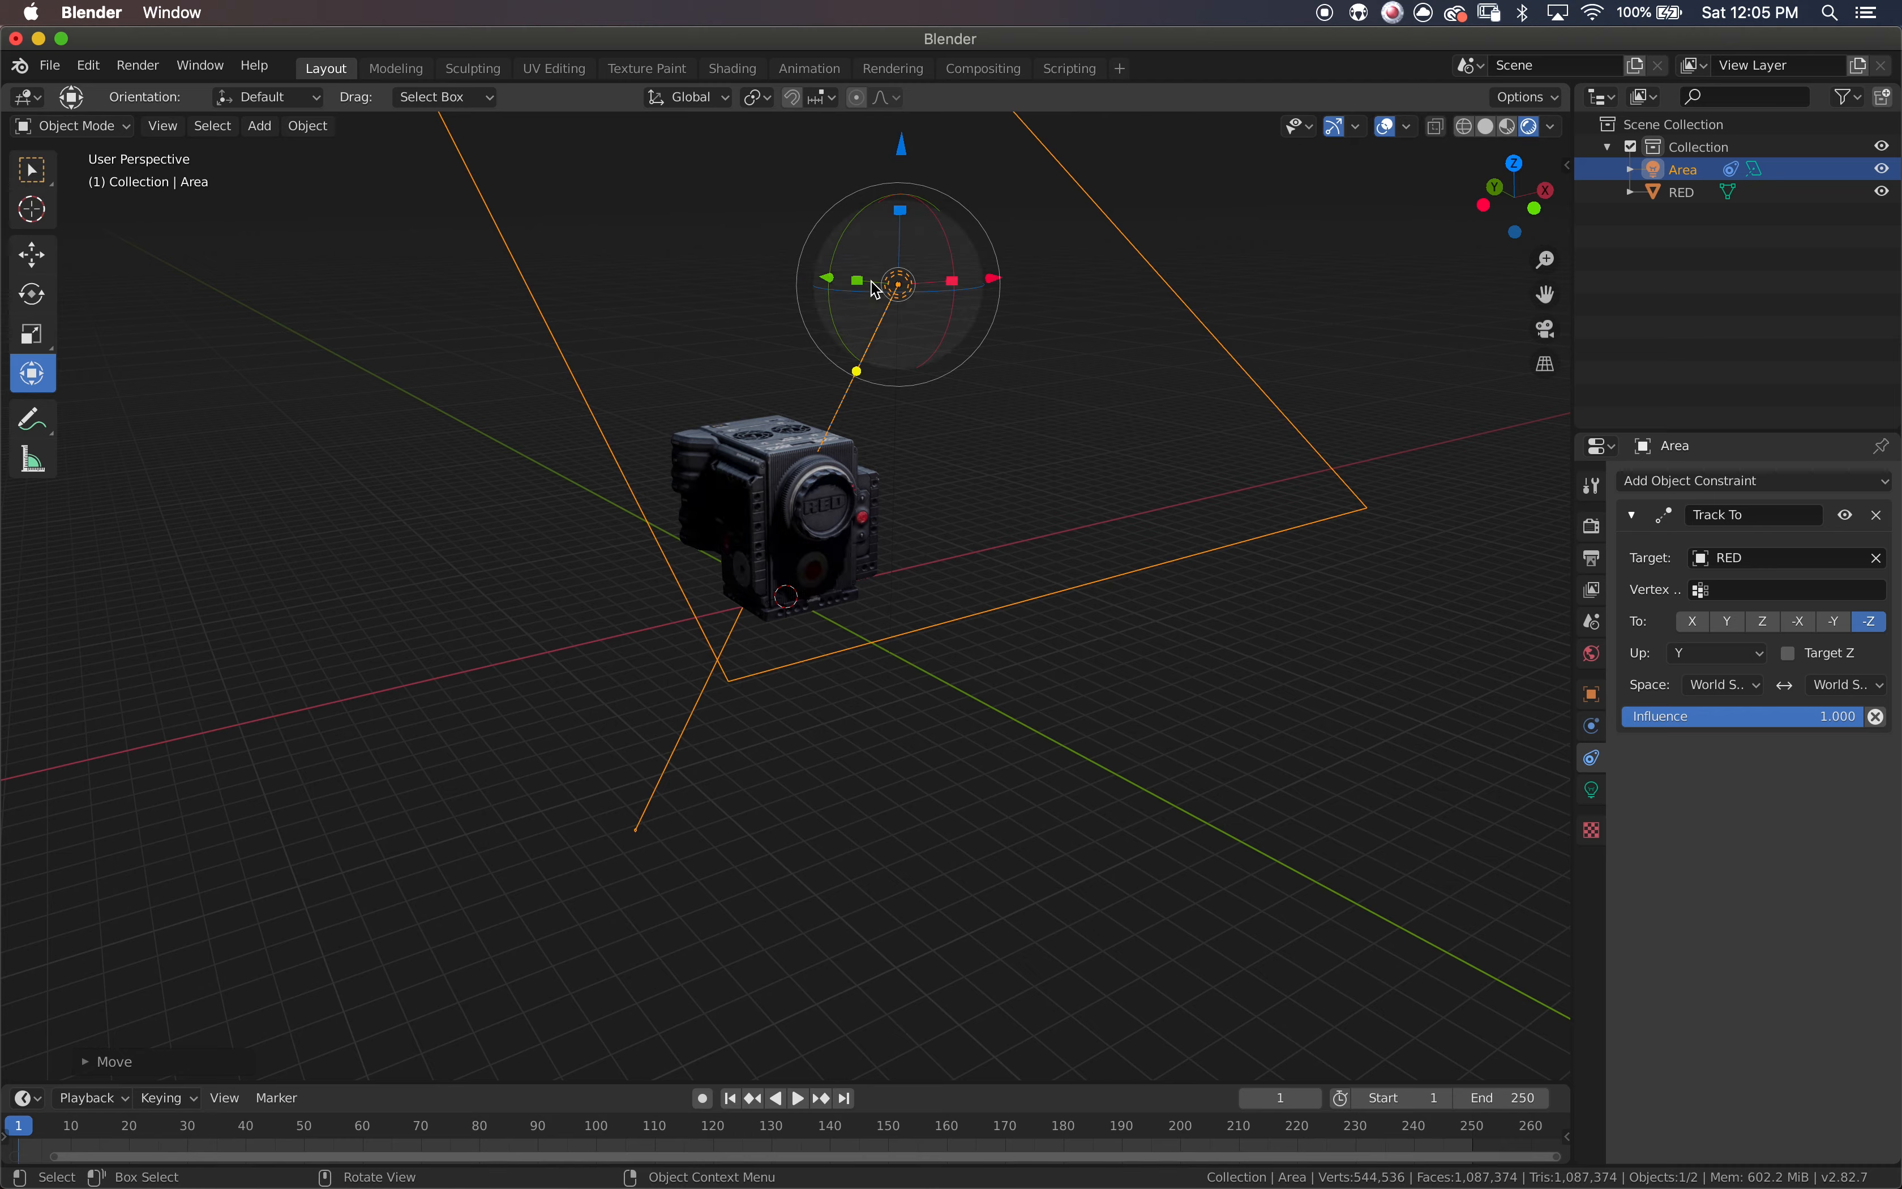
{"action": "mouse_move", "coordinate": [878, 291]}
{"action": "middle_mouse_down"}
{"action": "mouse_move", "coordinate": [985, 297]}
{"action": "mouse_move", "coordinate": [893, 299]}
{"action": "middle_mouse_up"}
{"action": "left_click_drag", "start_coordinate": [925, 317], "coordinate": [1077, 311]}
{"action": "scroll", "coordinate": [680, 647], "scroll_direction": "left", "scroll_amount": 10}
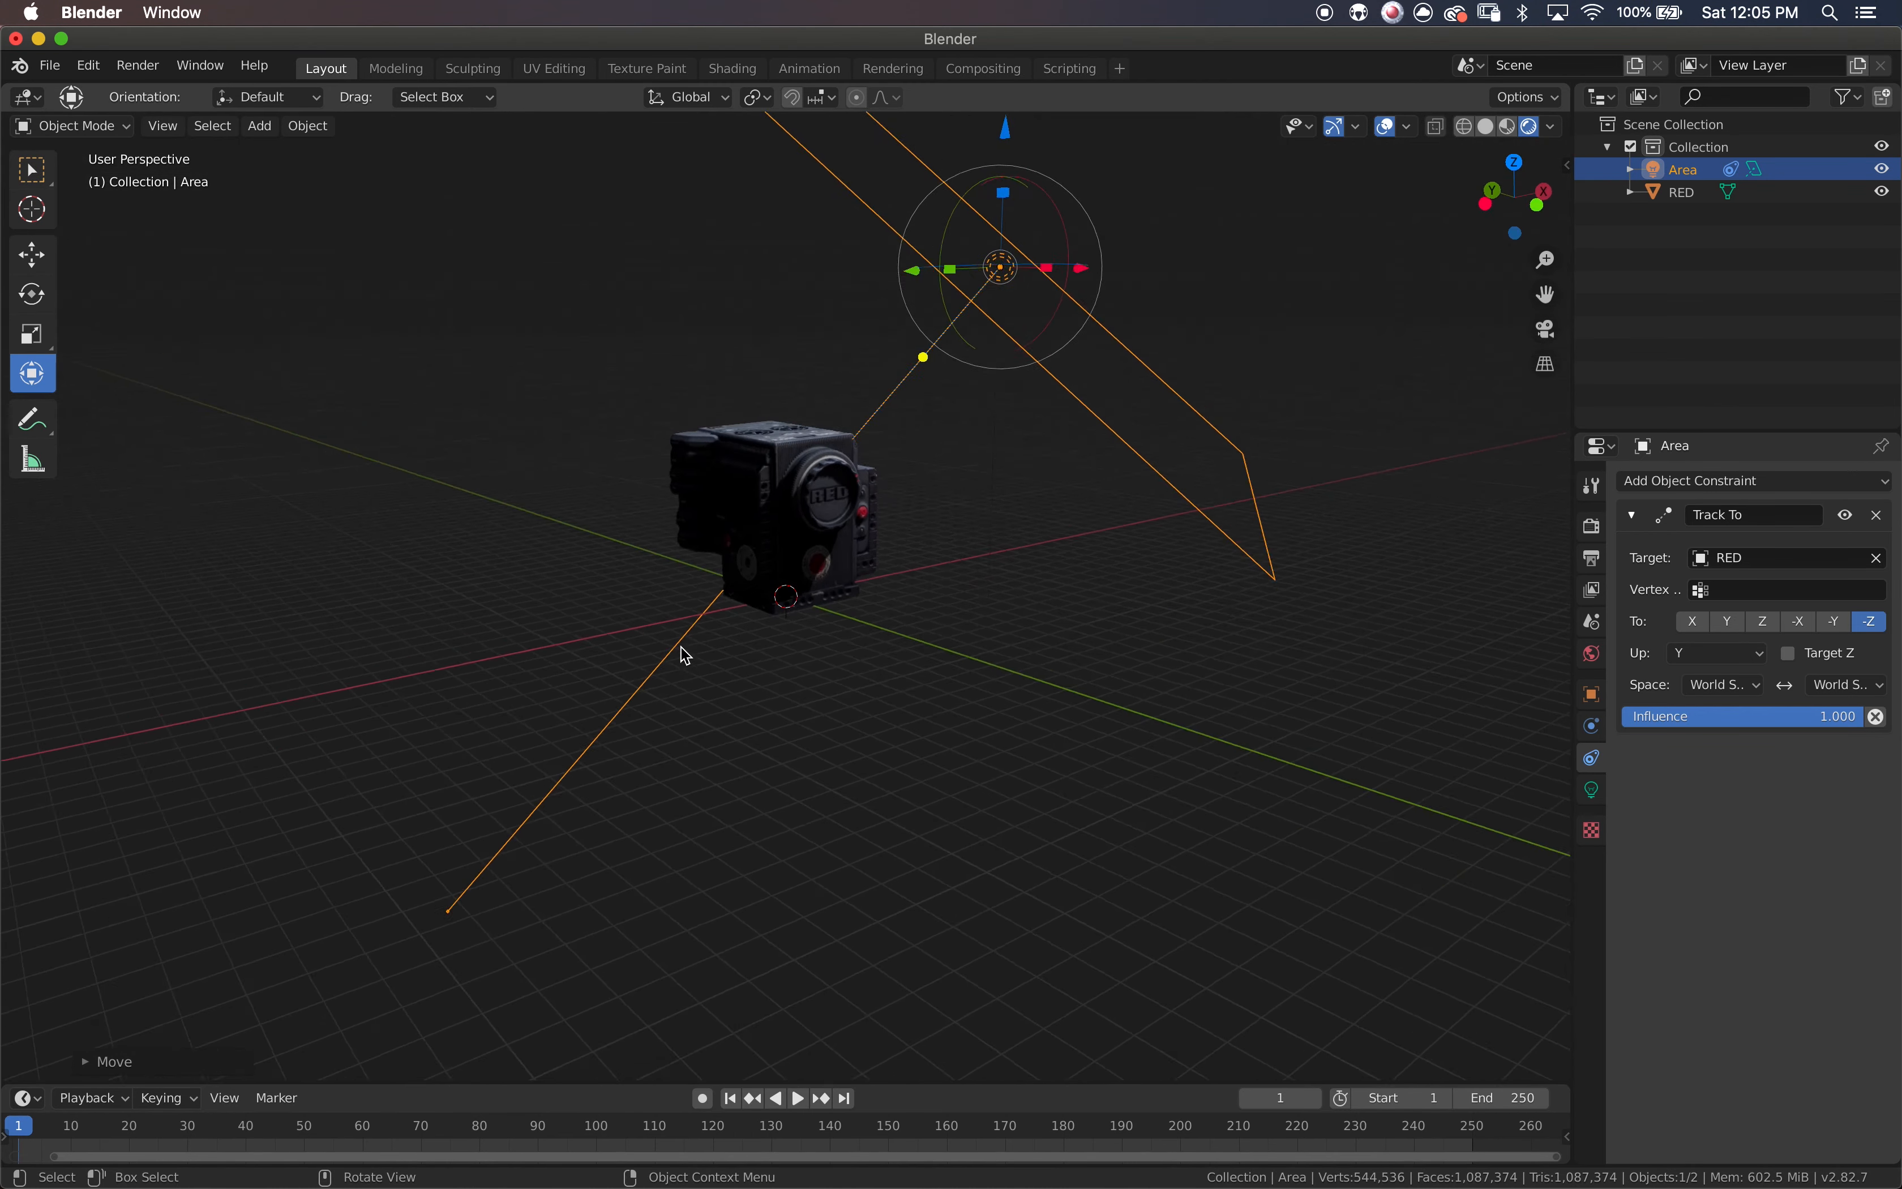
{"action": "left_click", "coordinate": [1592, 789]}
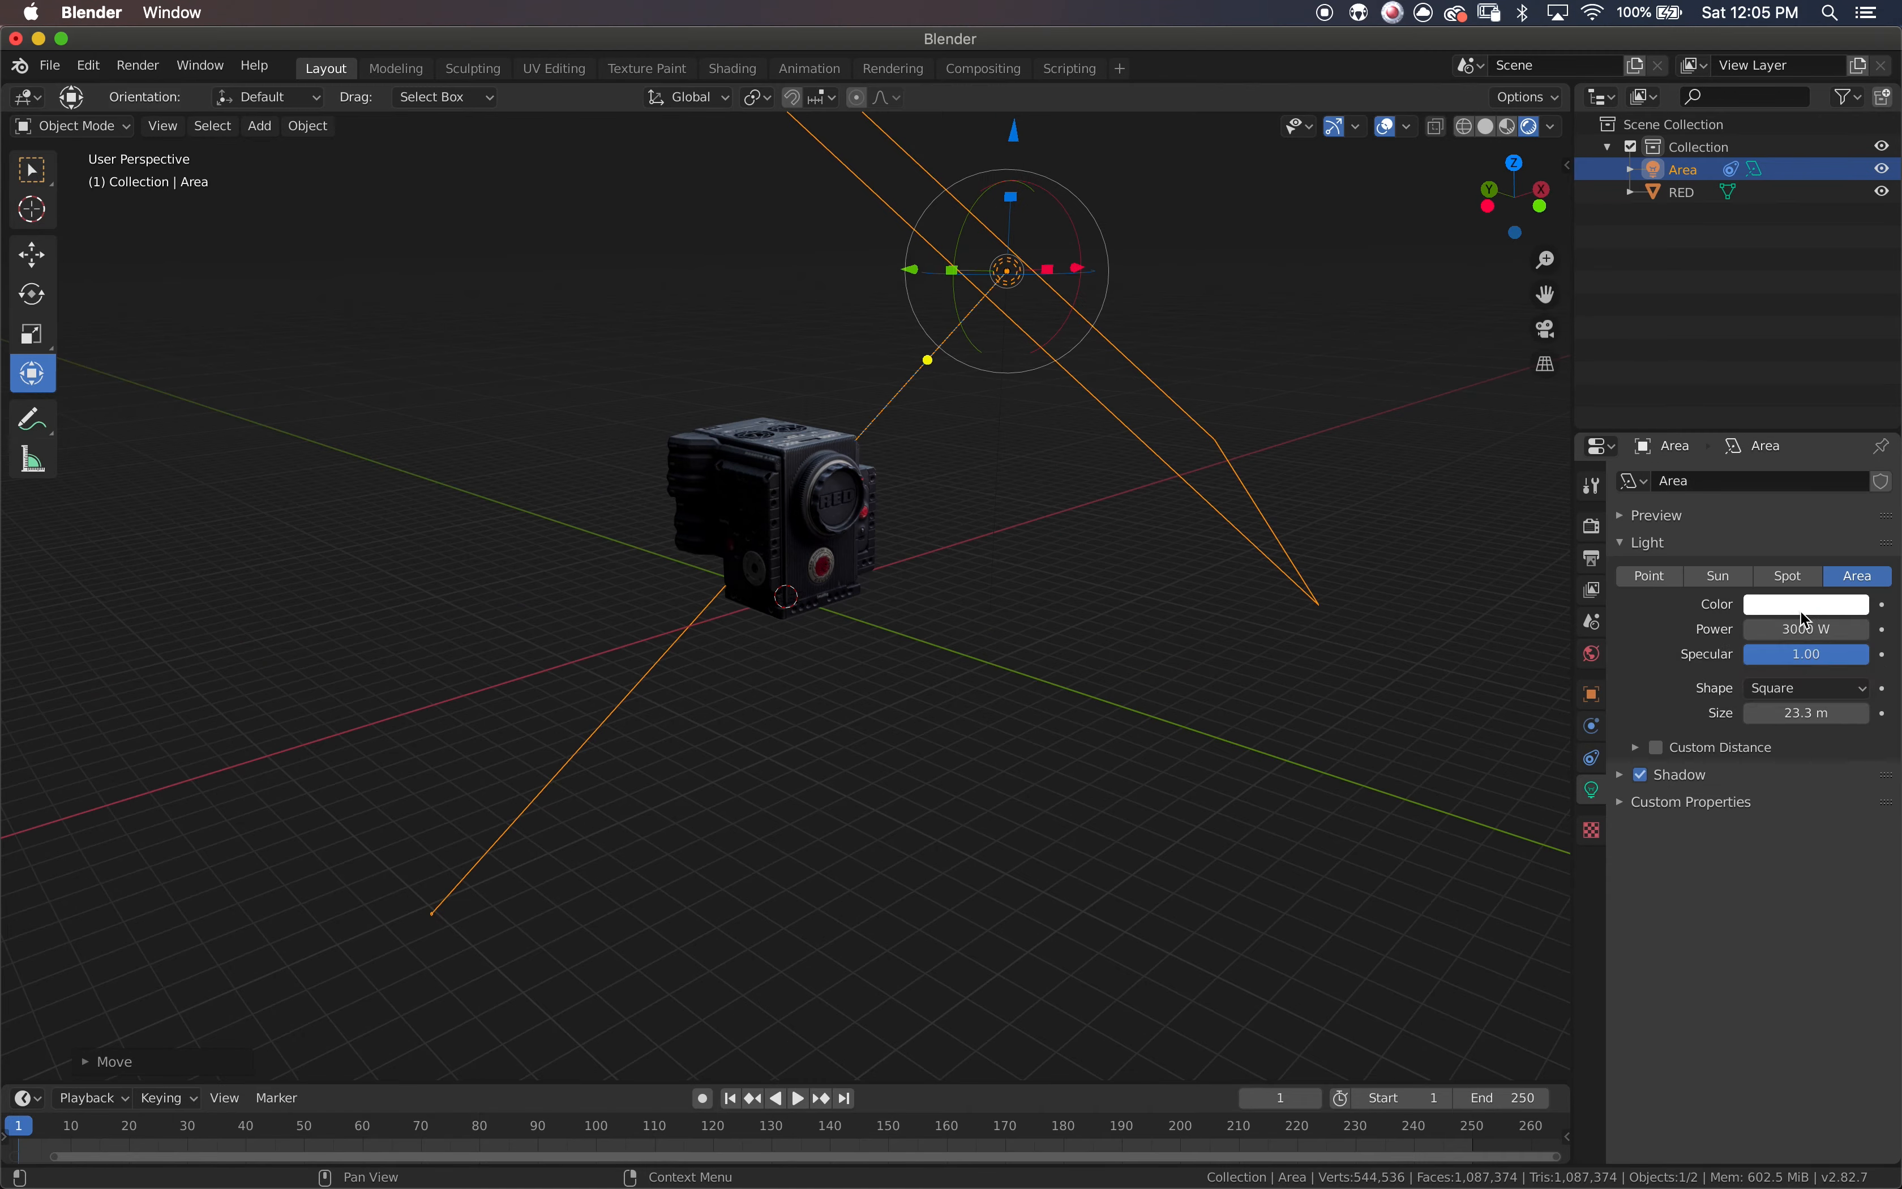
{"action": "scroll", "coordinate": [1218, 745], "scroll_direction": "left", "scroll_amount": 10}
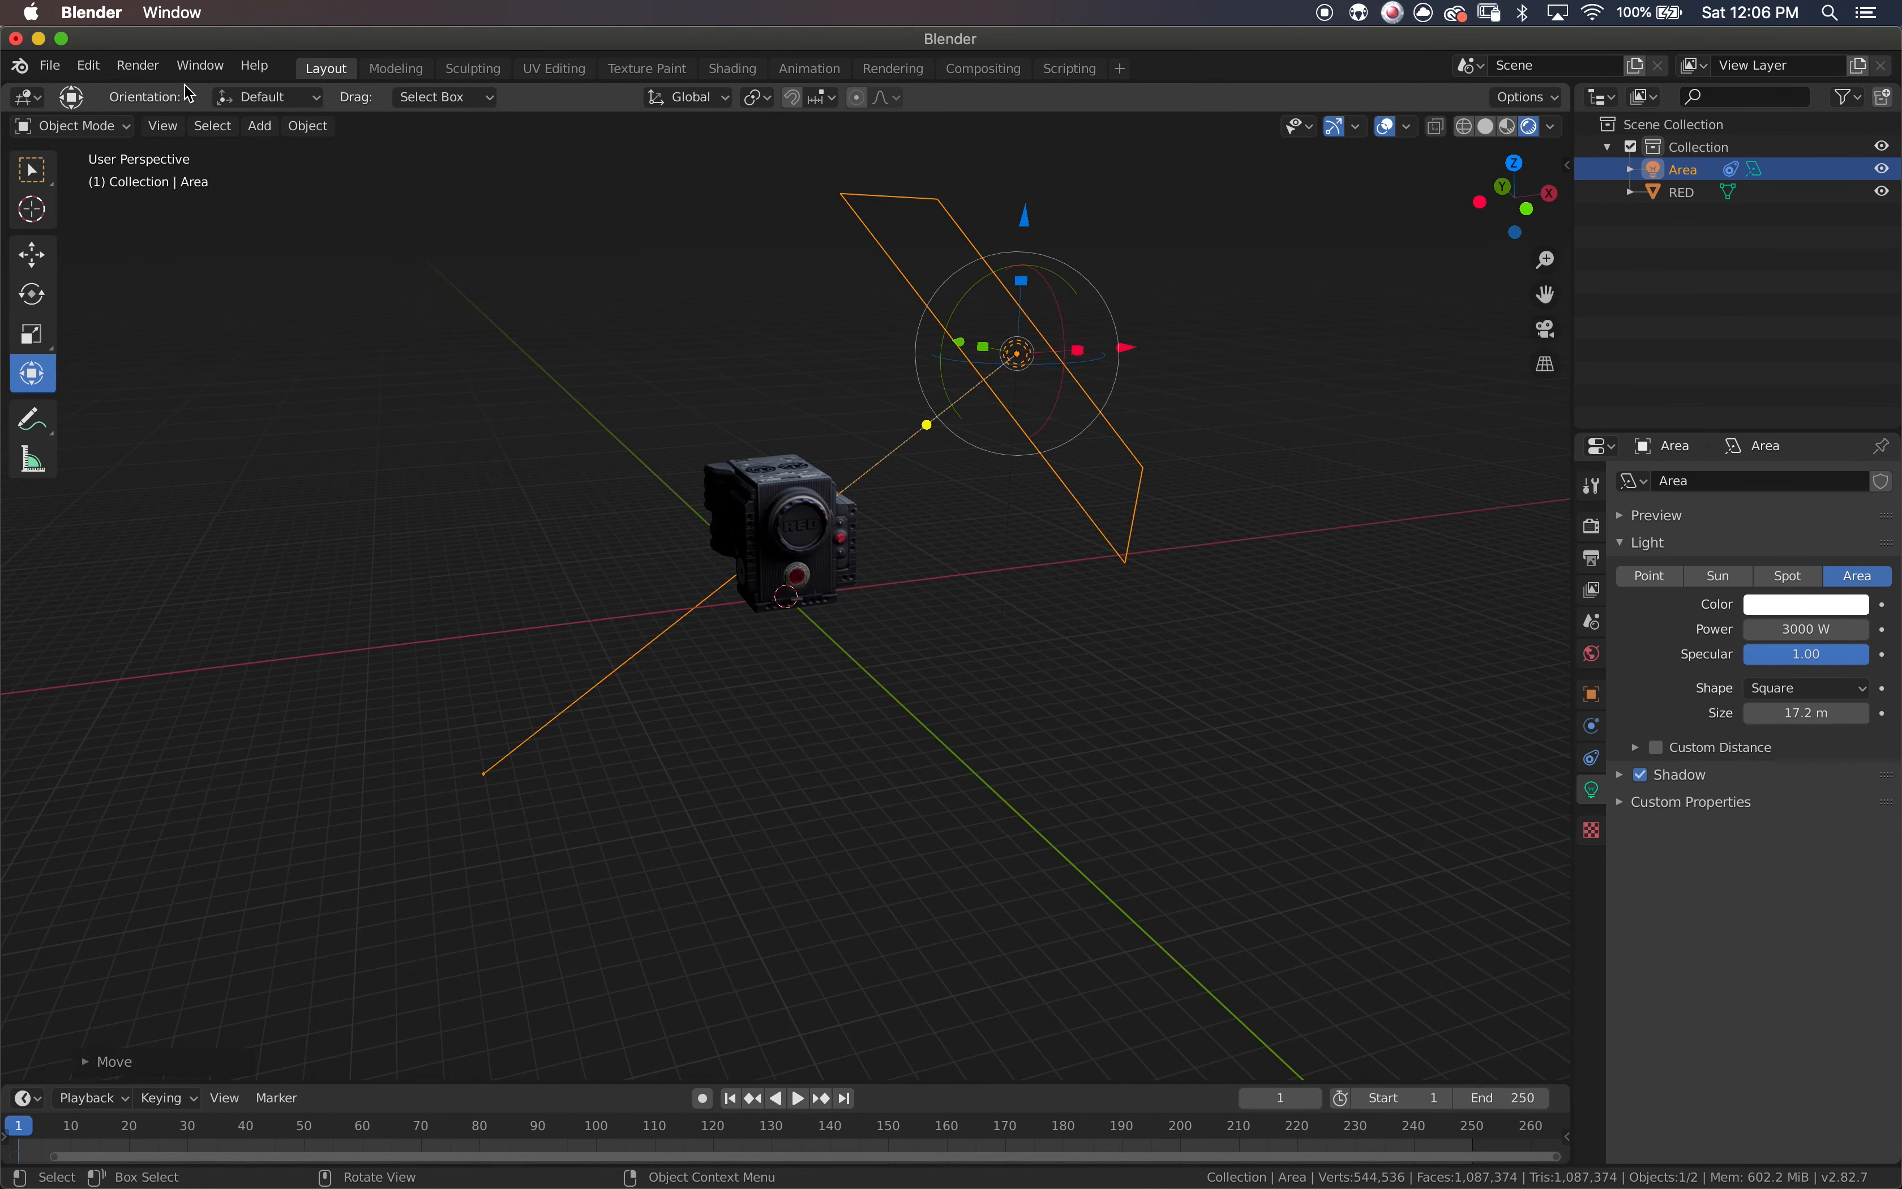
- Add a point light, raise it above the camera model and shift it along X to the side opposite the area light
{"action": "left_click", "coordinate": [250, 132]}
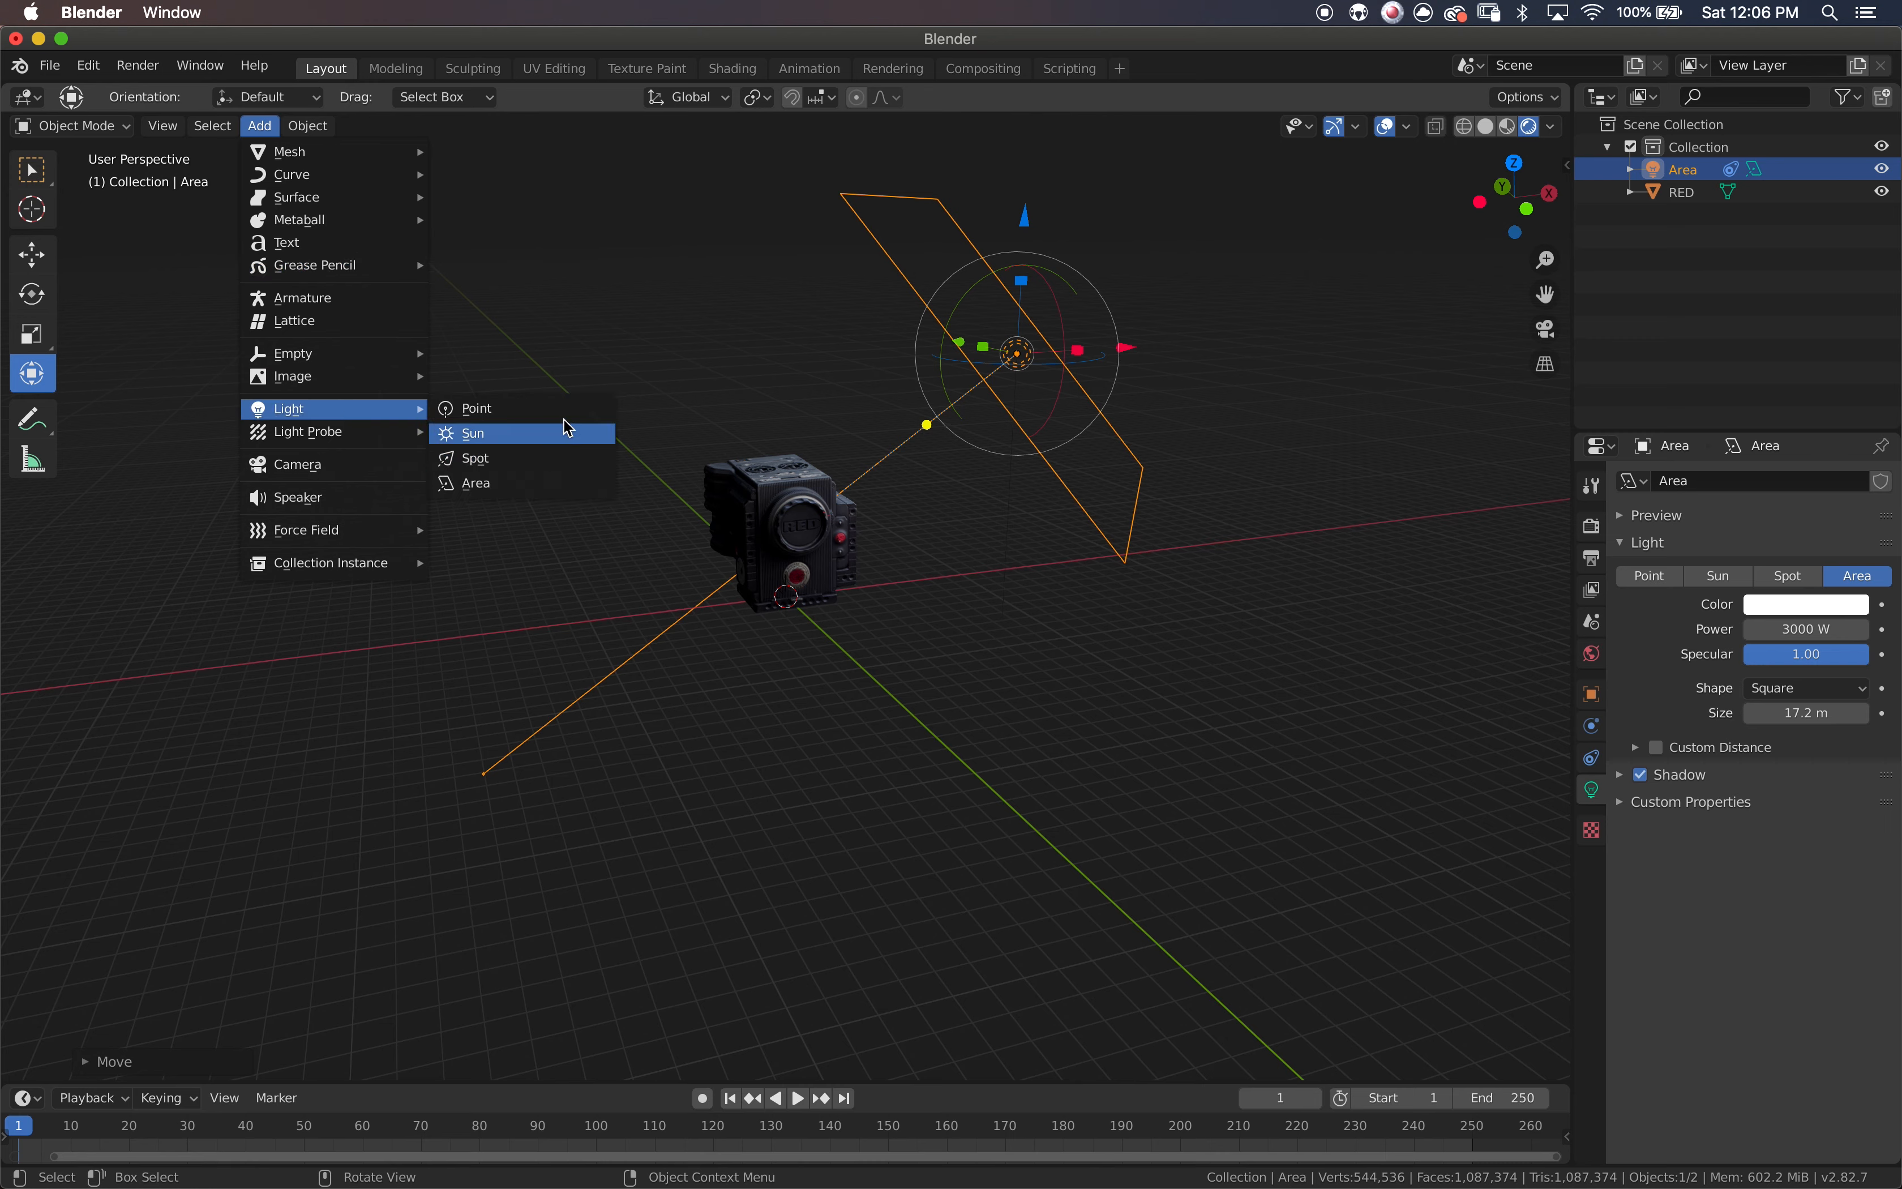
{"action": "left_click", "coordinate": [569, 410]}
{"action": "left_click_drag", "start_coordinate": [786, 472], "coordinate": [795, 193]}
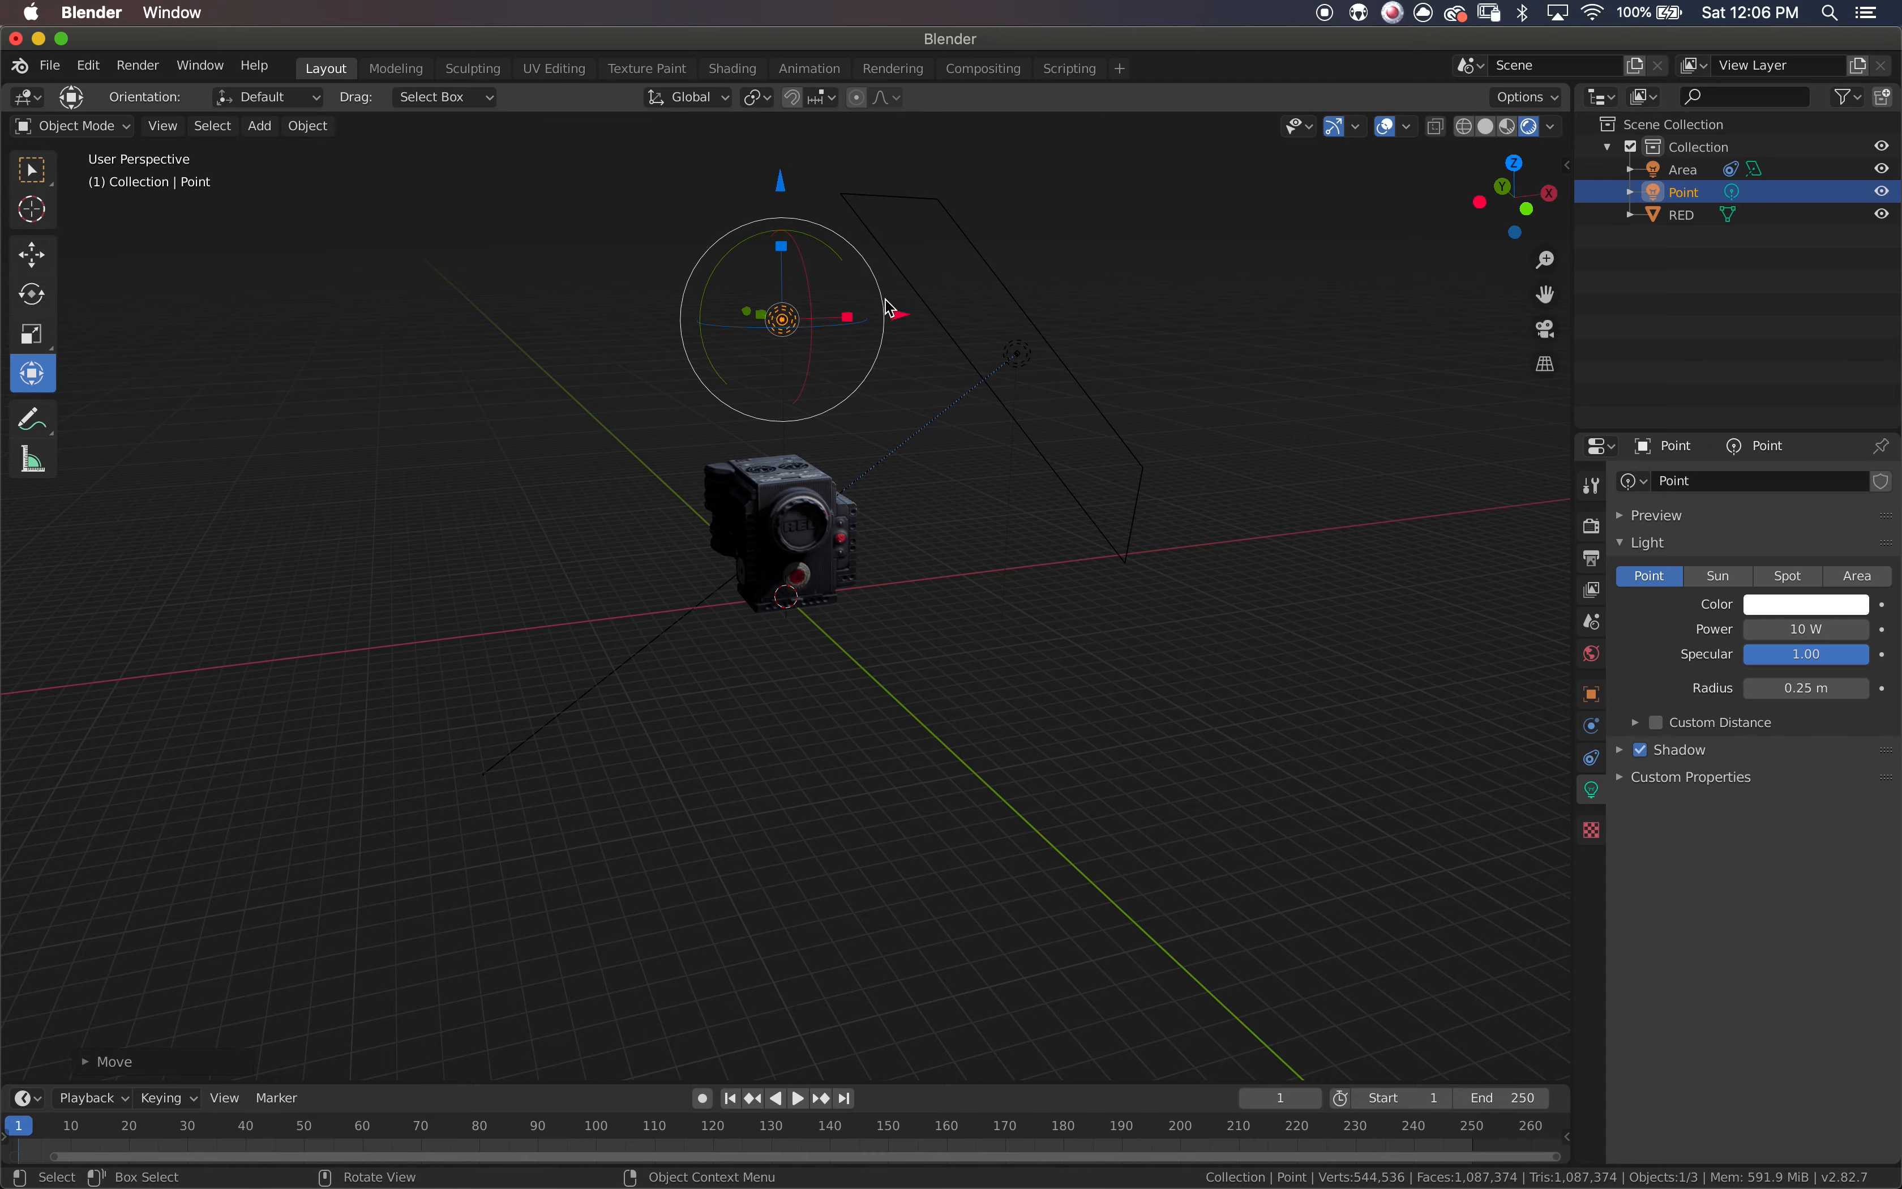
{"action": "left_click_drag", "start_coordinate": [897, 313], "coordinate": [623, 378]}
{"action": "scroll", "coordinate": [884, 523], "scroll_direction": "right", "scroll_amount": 5}
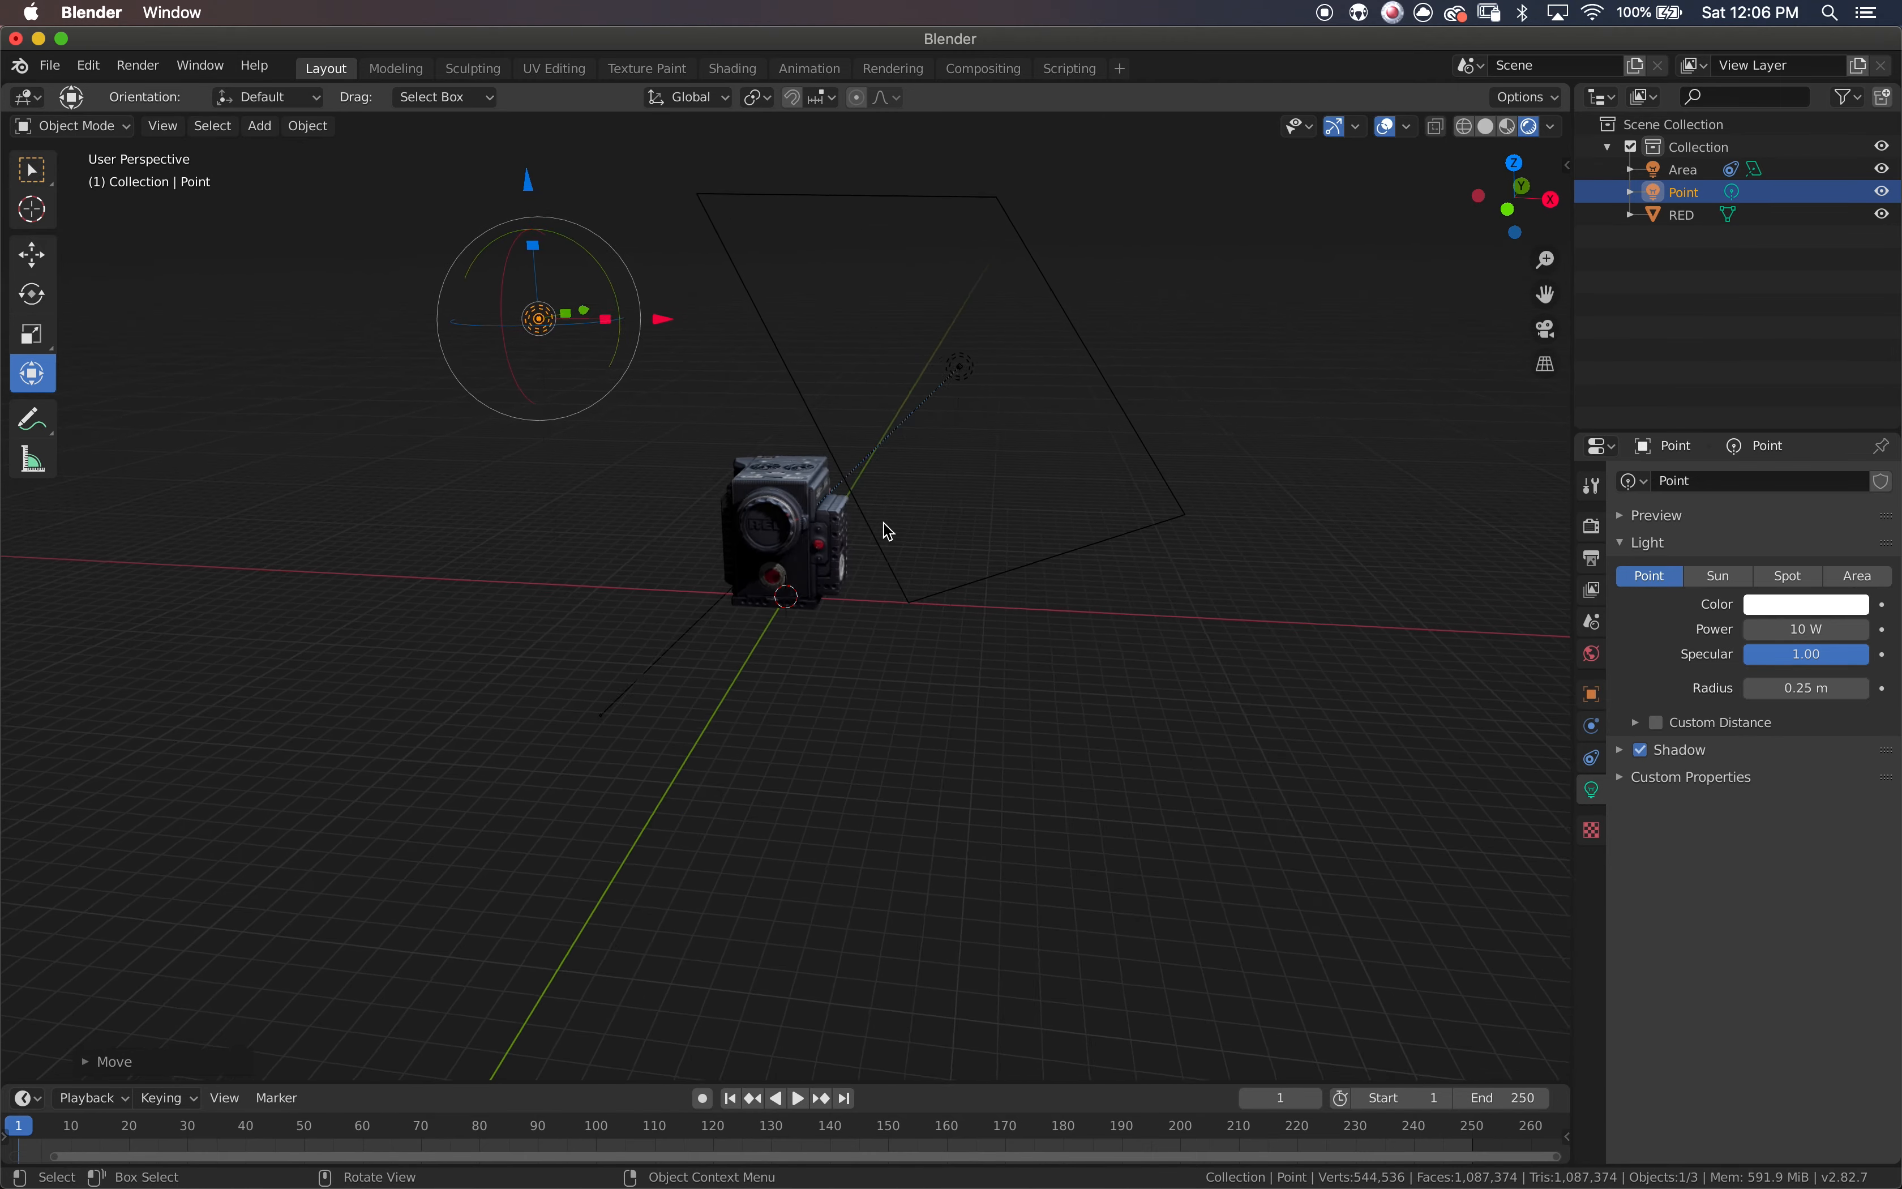
{"action": "scroll", "coordinate": [884, 523], "scroll_direction": "right", "scroll_amount": 10}
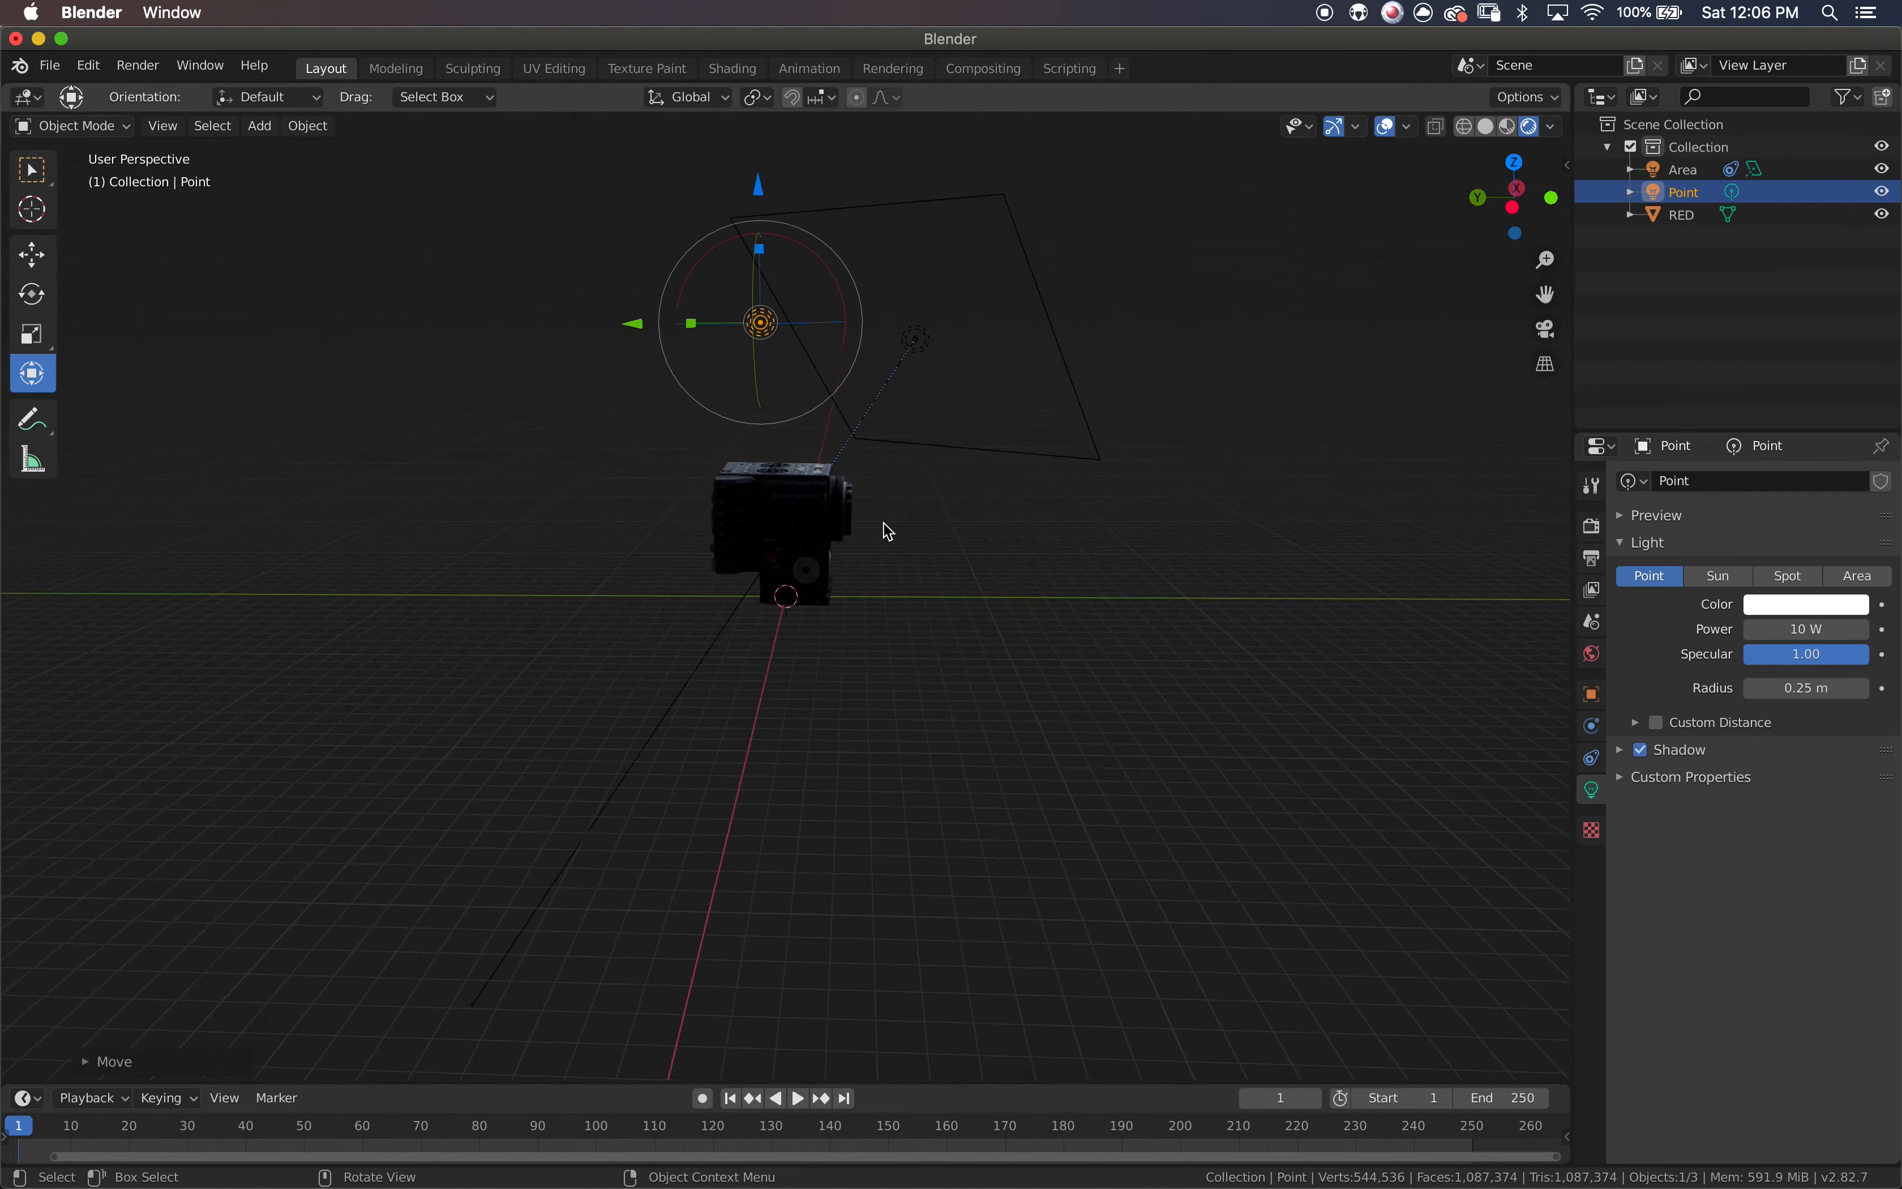
- Set the point light's power first to 500 W and finally to 800 W, judging the light on the camera model
{"action": "scroll", "coordinate": [884, 524], "scroll_direction": "right", "scroll_amount": 8}
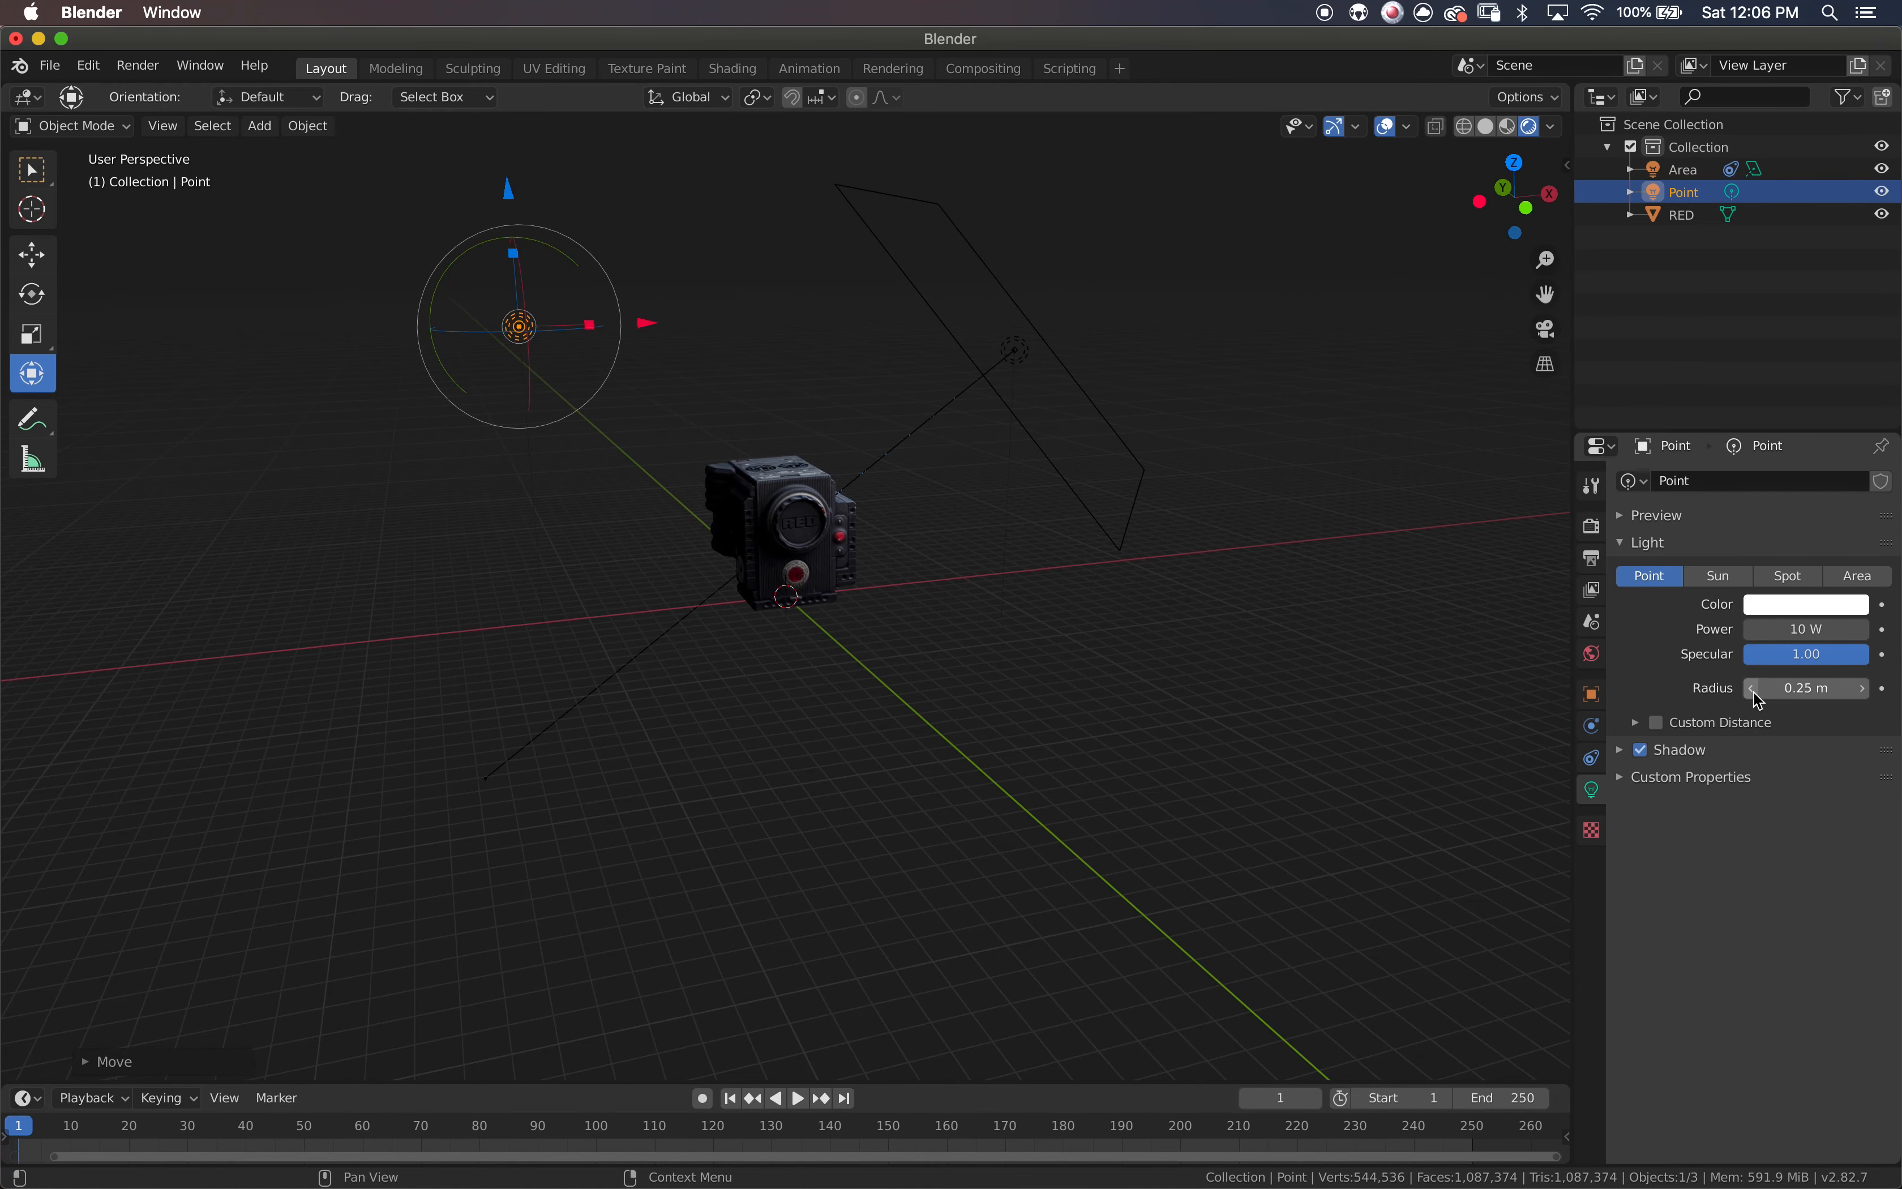
{"action": "left_click", "coordinate": [1827, 636]}
{"action": "type", "text": "50"}
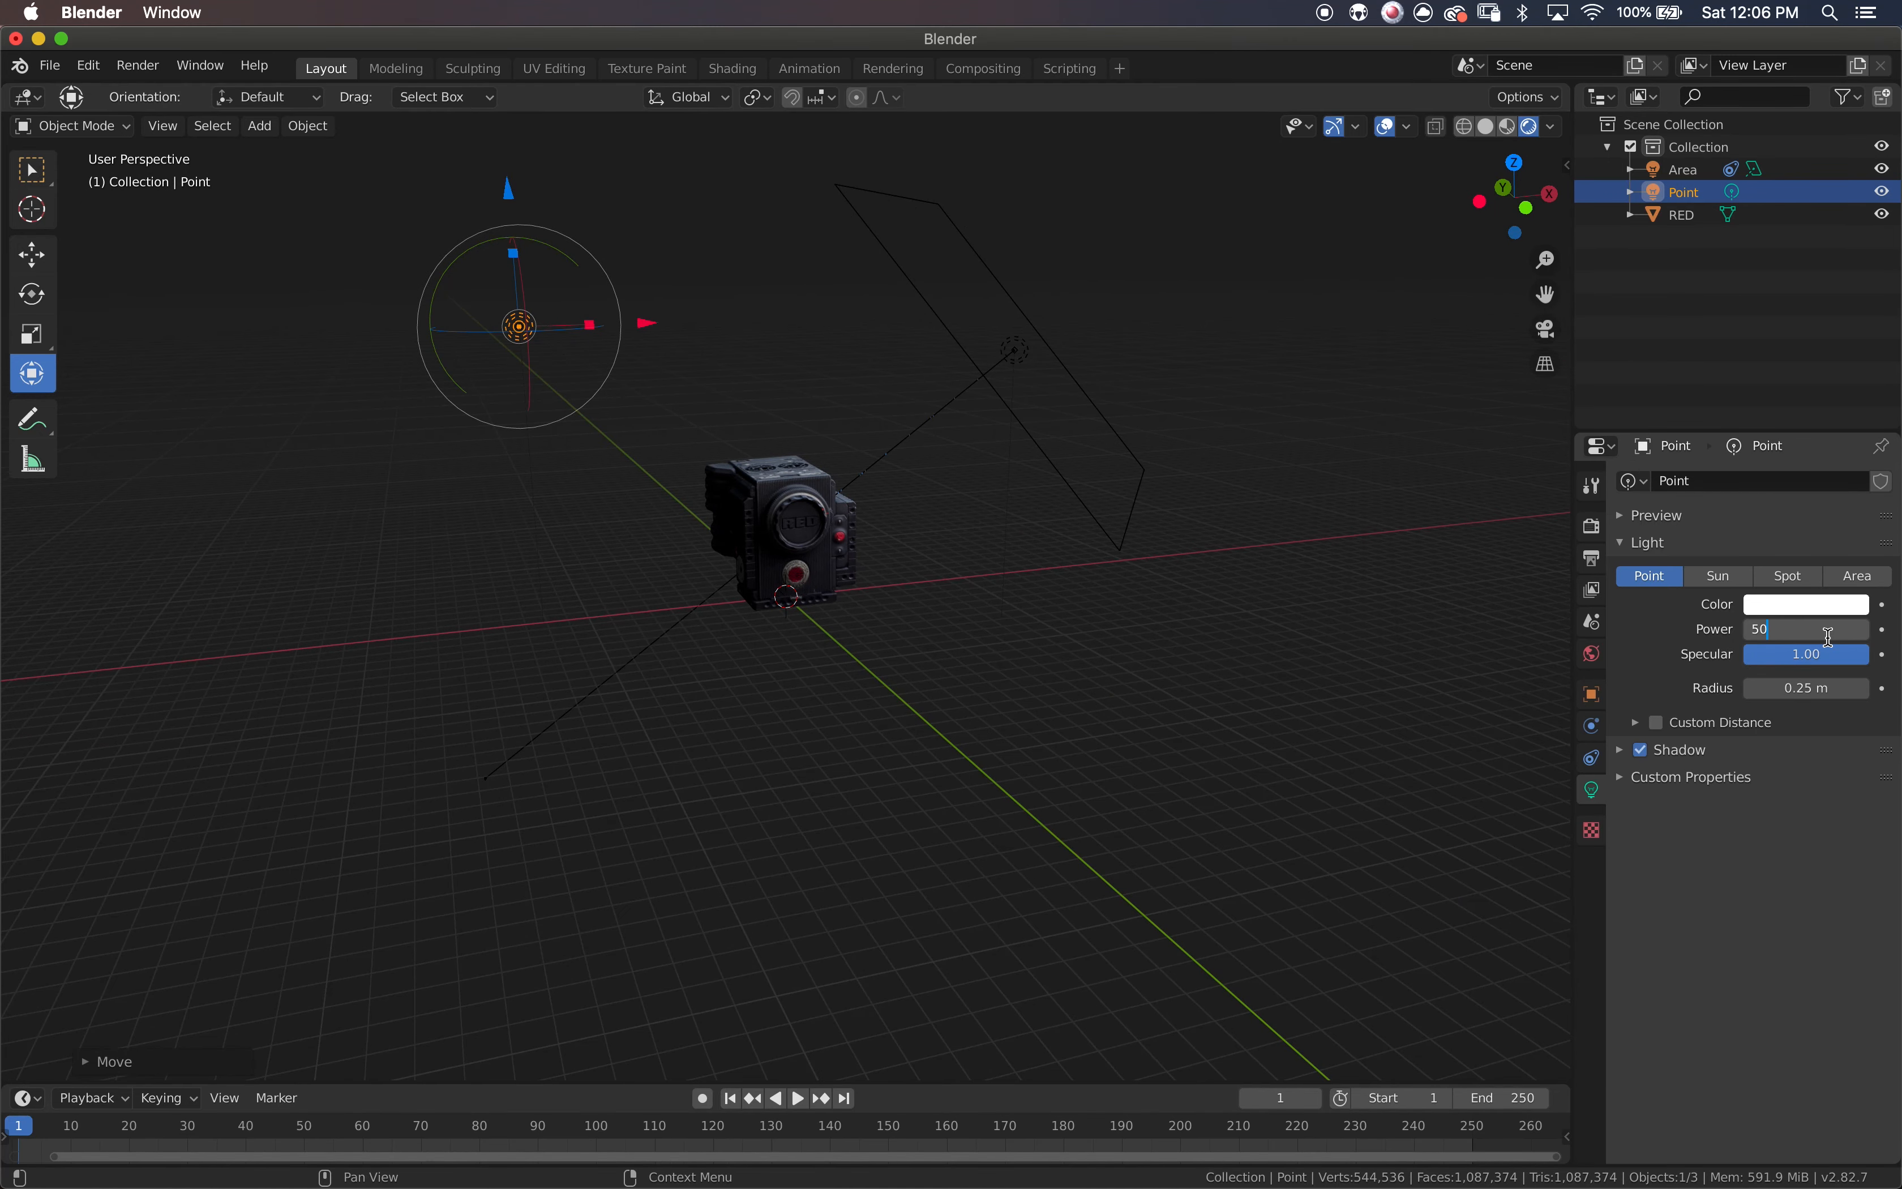
{"action": "type", "text": "0"}
{"action": "key", "text": "Return"}
{"action": "scroll", "coordinate": [714, 574], "scroll_direction": "left", "scroll_amount": 6}
{"action": "scroll", "coordinate": [713, 573], "scroll_direction": "down", "scroll_amount": 5}
{"action": "scroll", "coordinate": [713, 574], "scroll_direction": "up", "scroll_amount": 5}
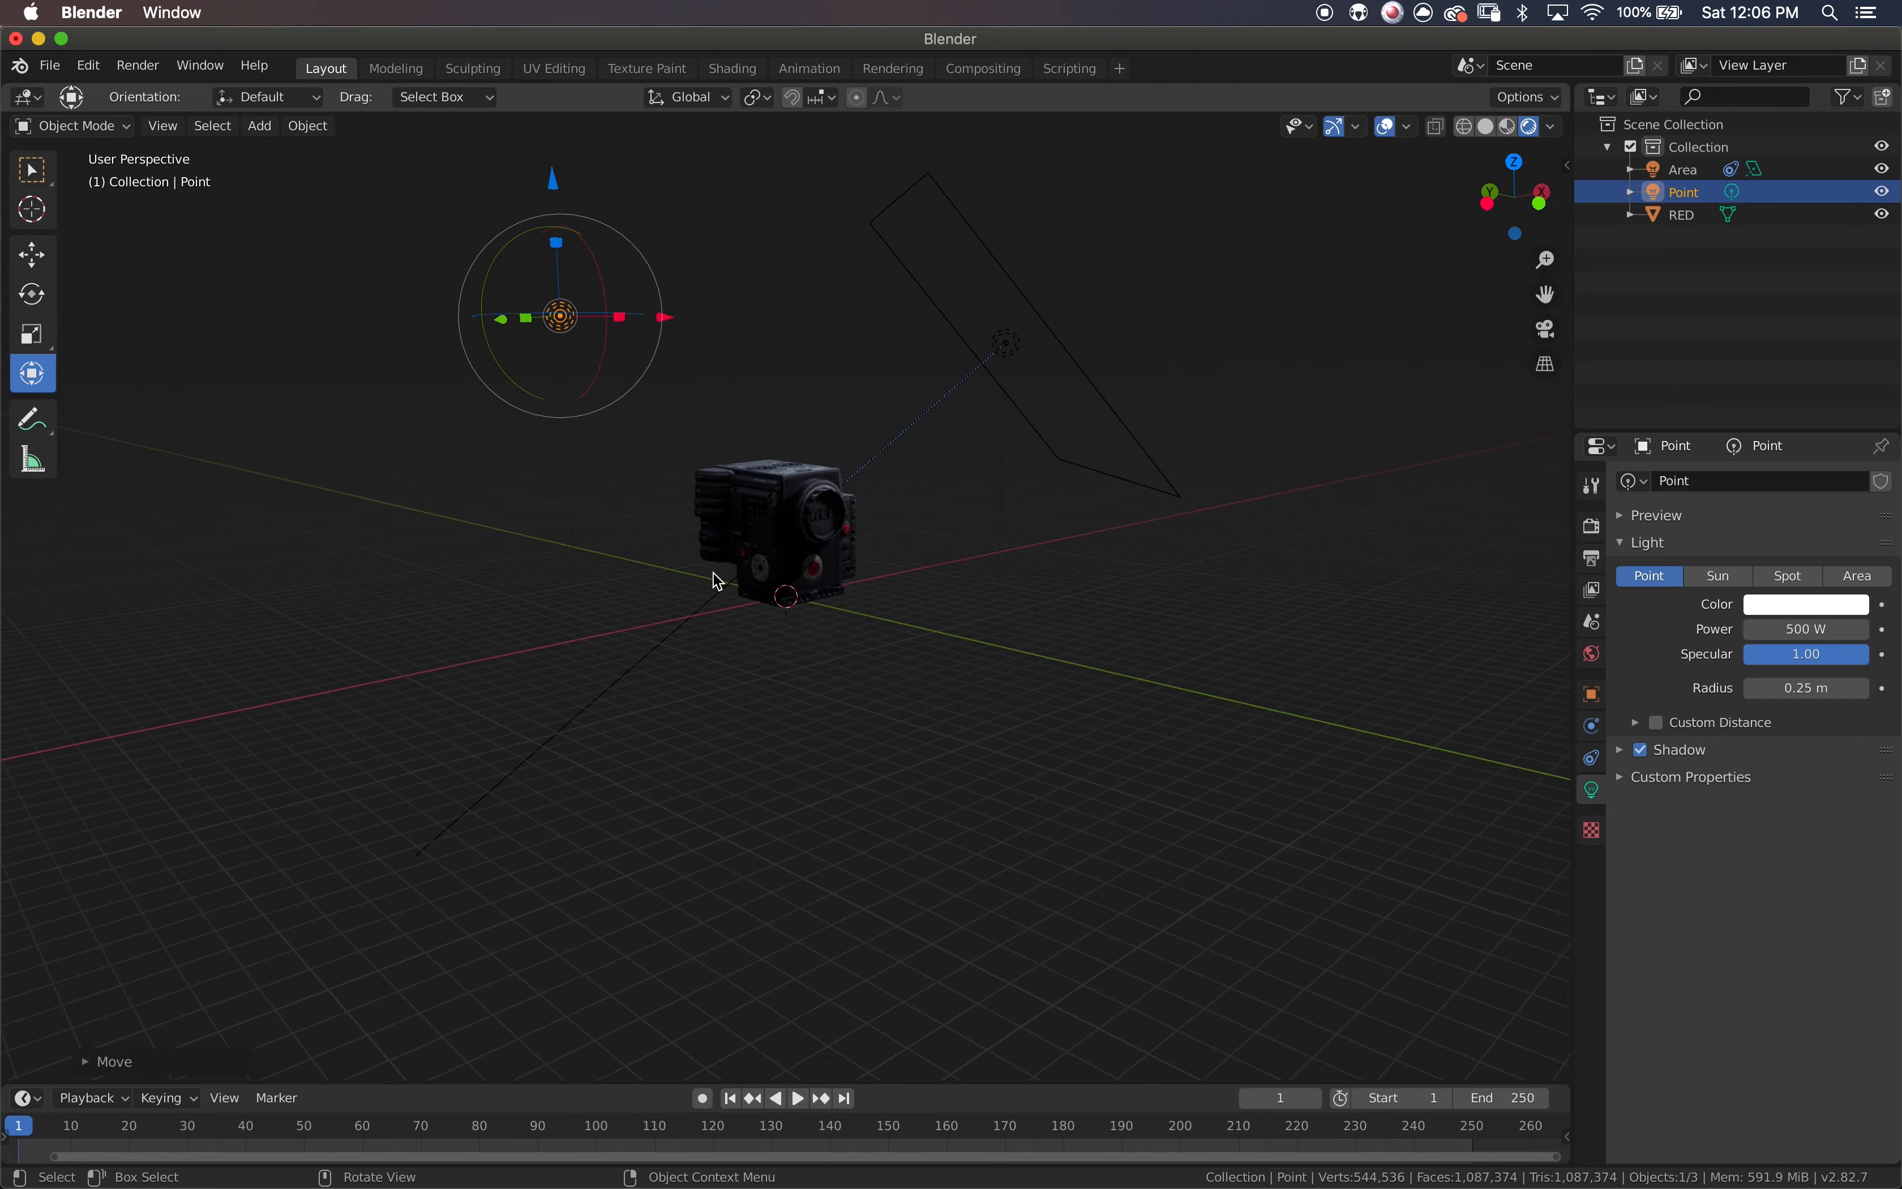
{"action": "scroll", "coordinate": [778, 433], "scroll_direction": "up", "scroll_amount": 6, "text": "ctrl"}
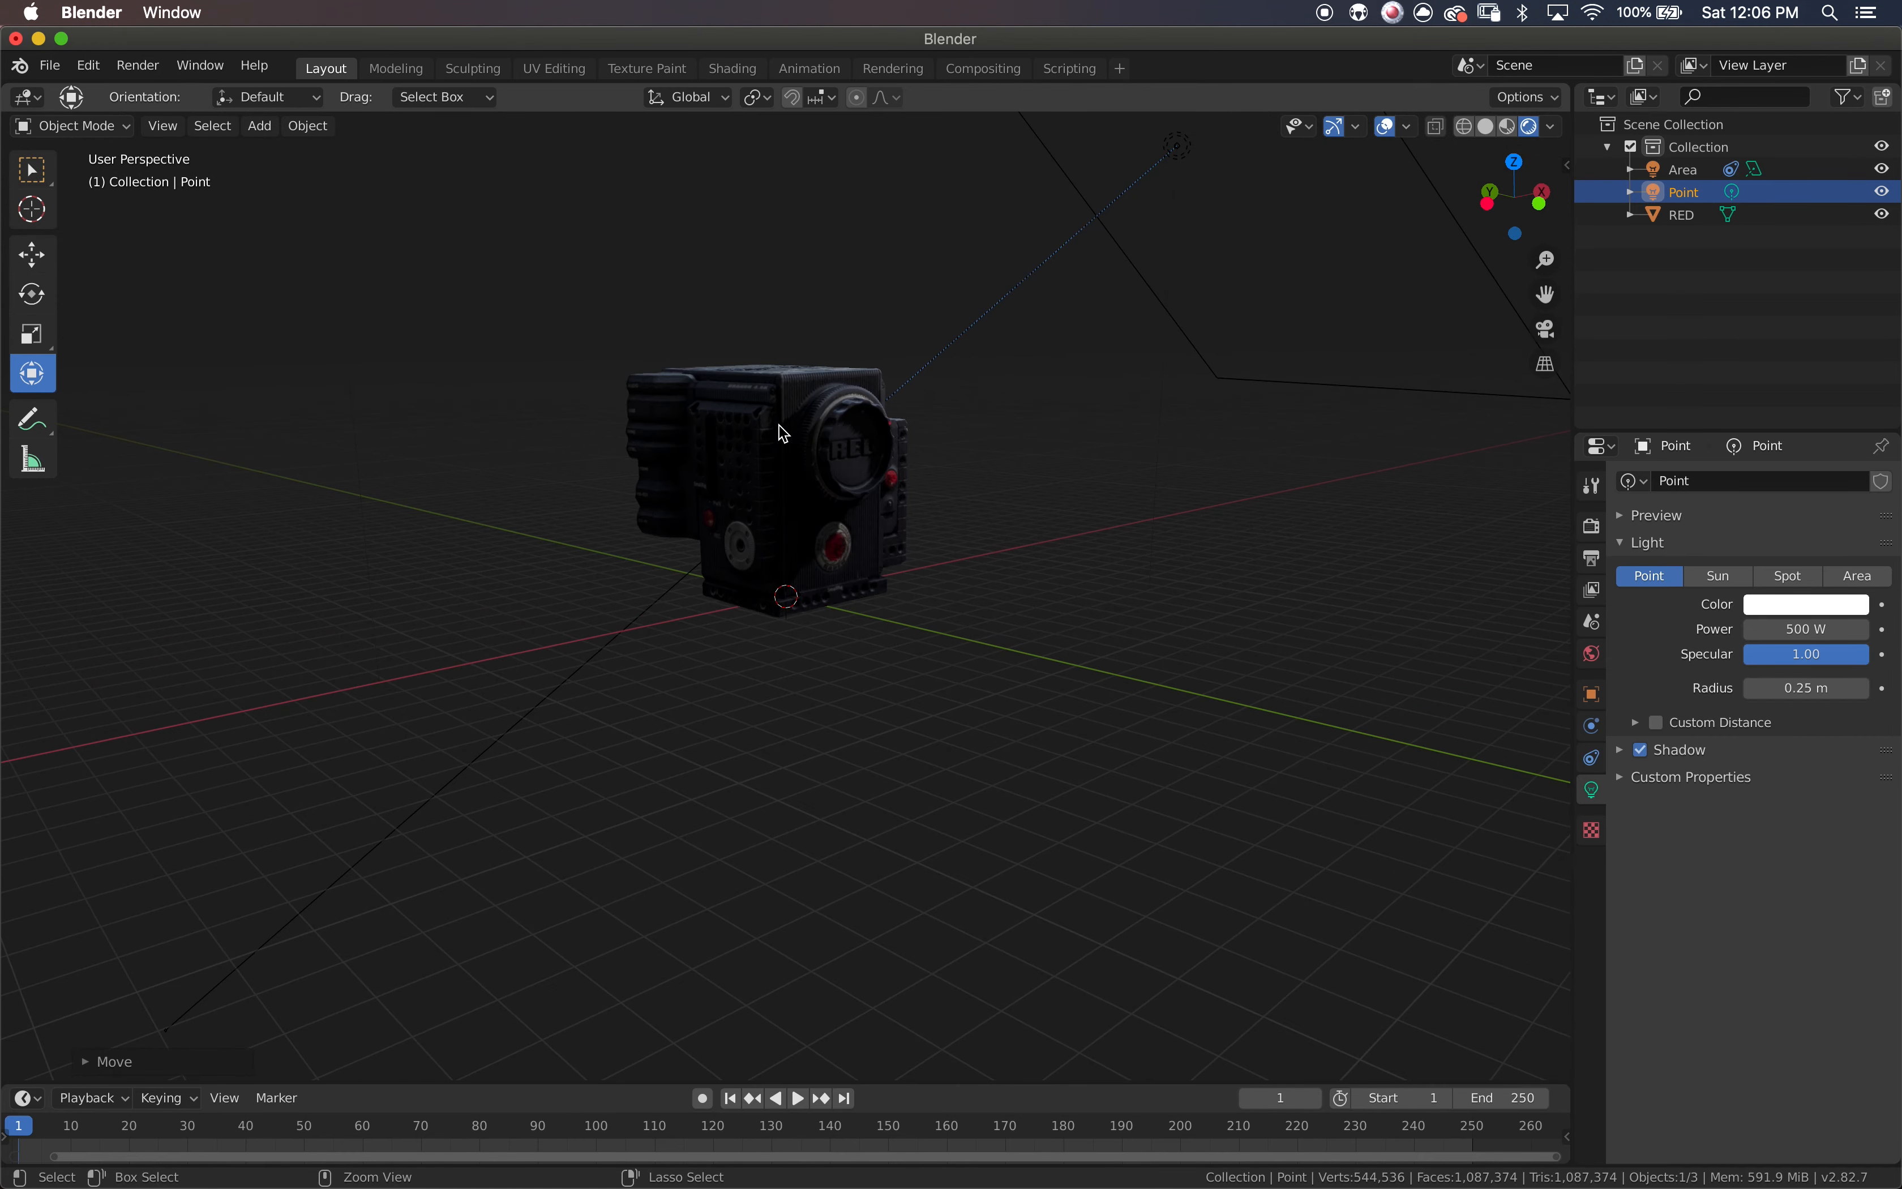
{"action": "scroll", "coordinate": [779, 429], "scroll_direction": "right", "scroll_amount": 4}
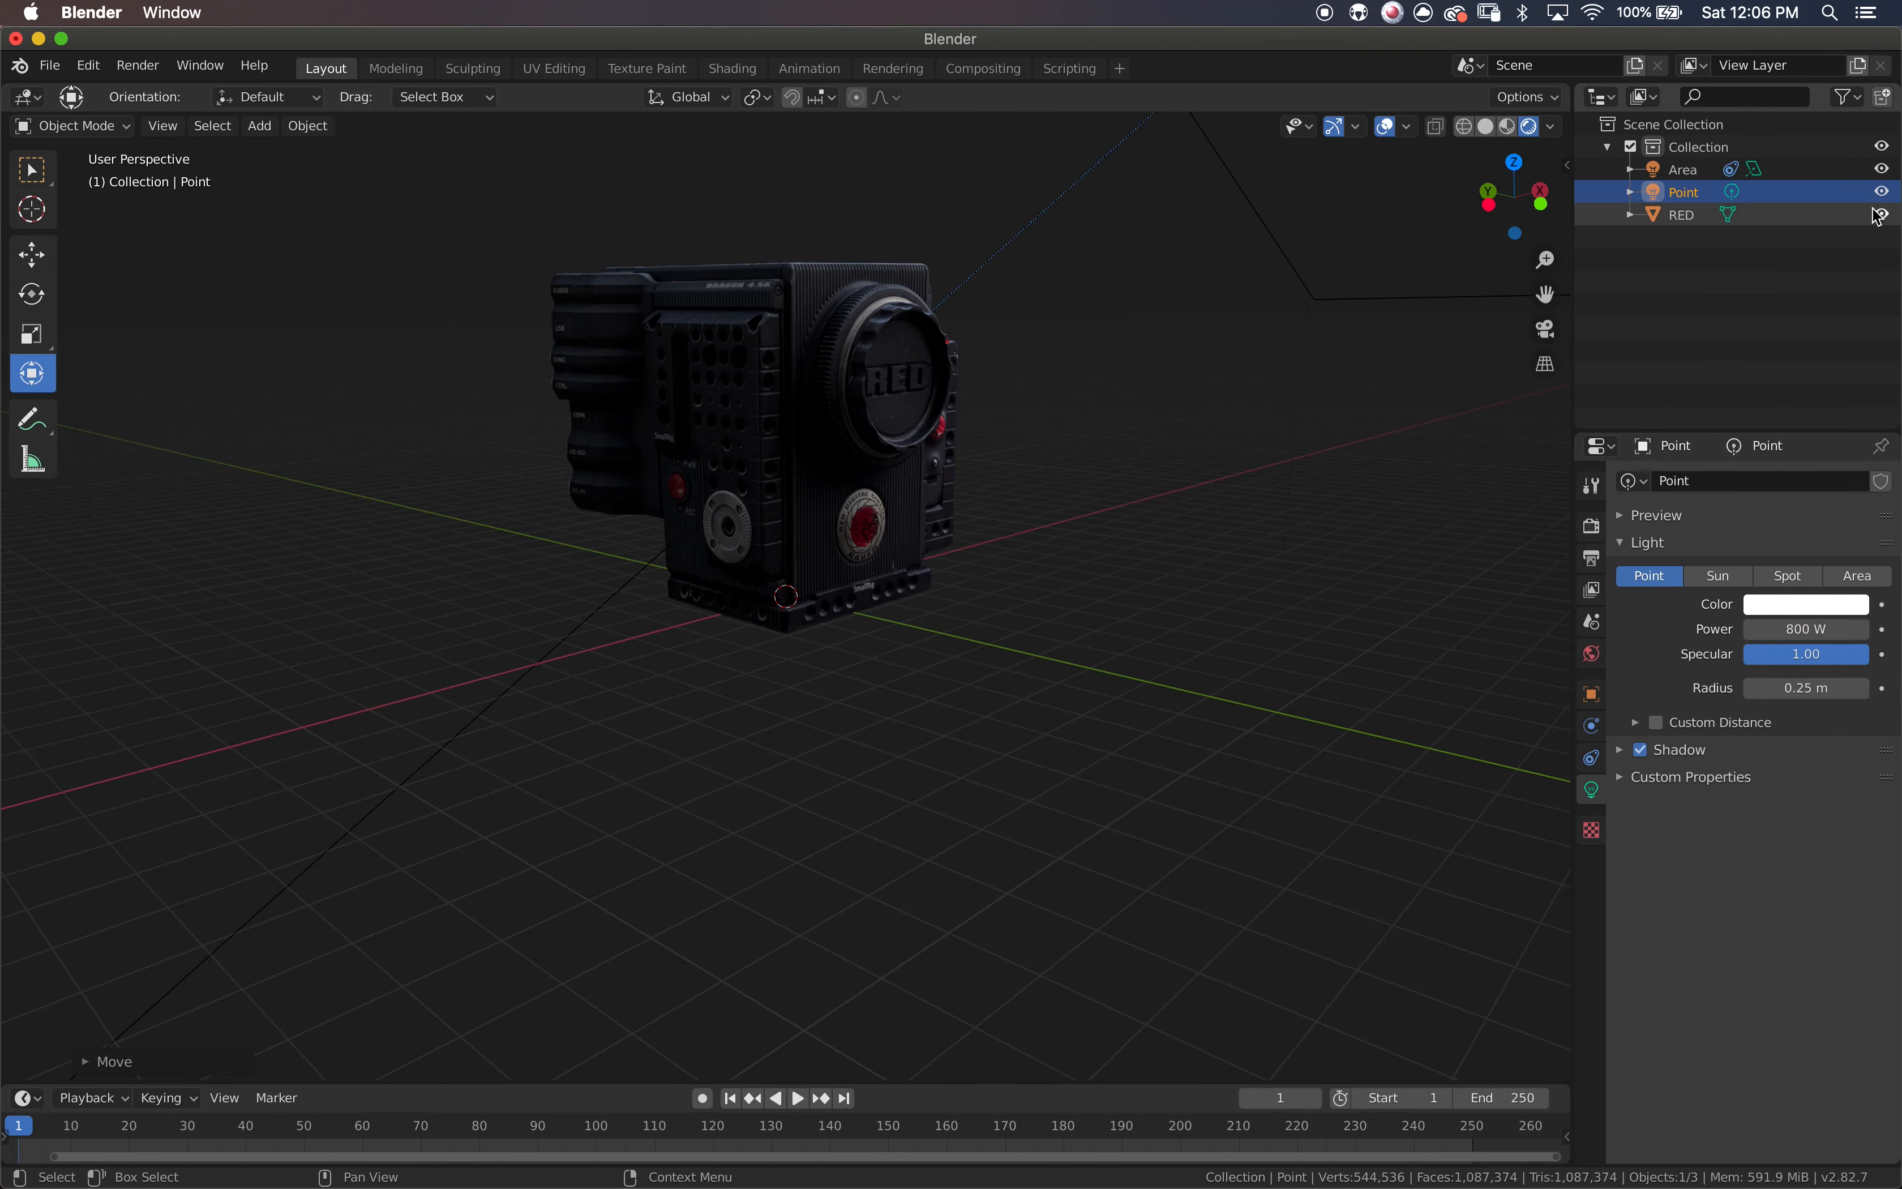
- Compare the lighting on the camera model by temporarily hiding the point light and the area light
{"action": "left_click", "coordinate": [1885, 192]}
{"action": "left_click", "coordinate": [1886, 193]}
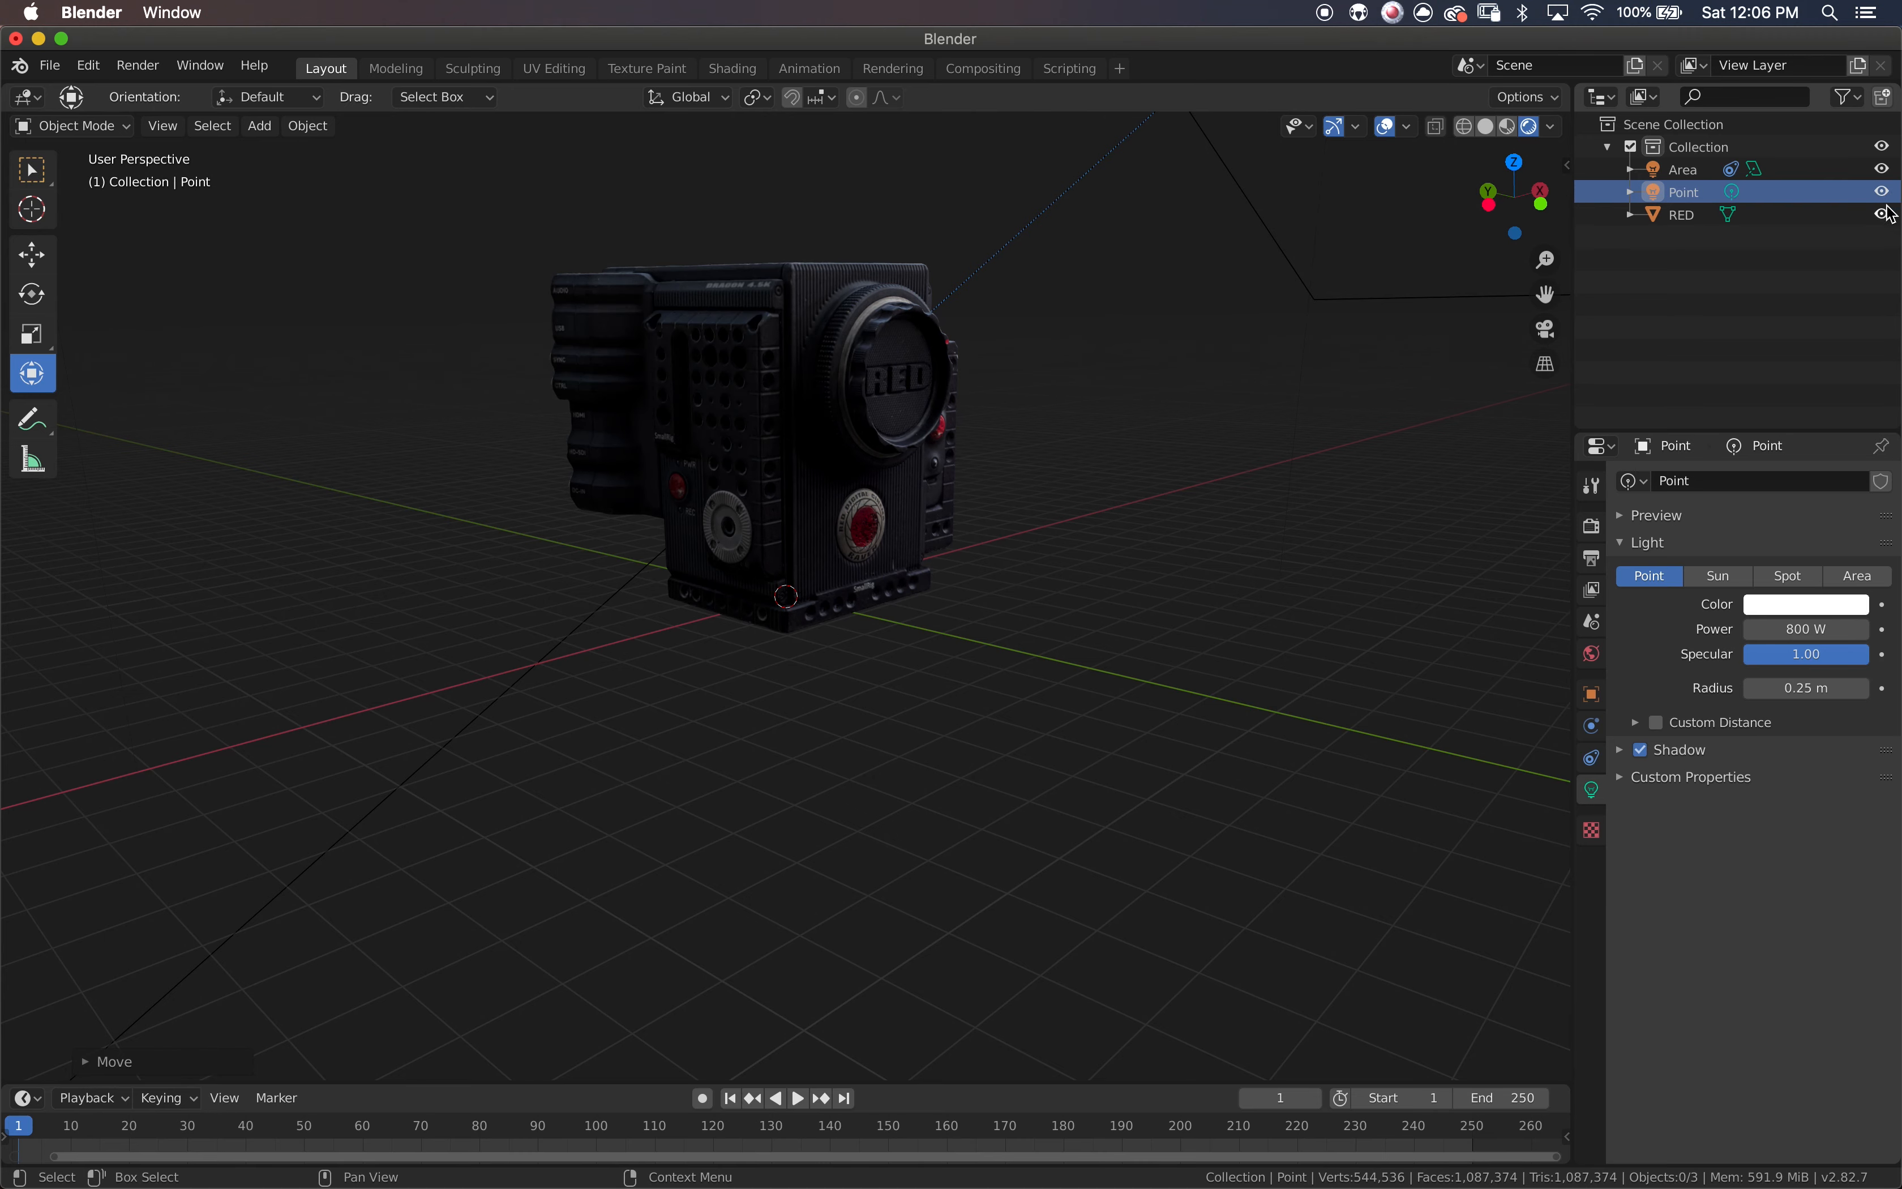
{"action": "left_click", "coordinate": [1889, 170]}
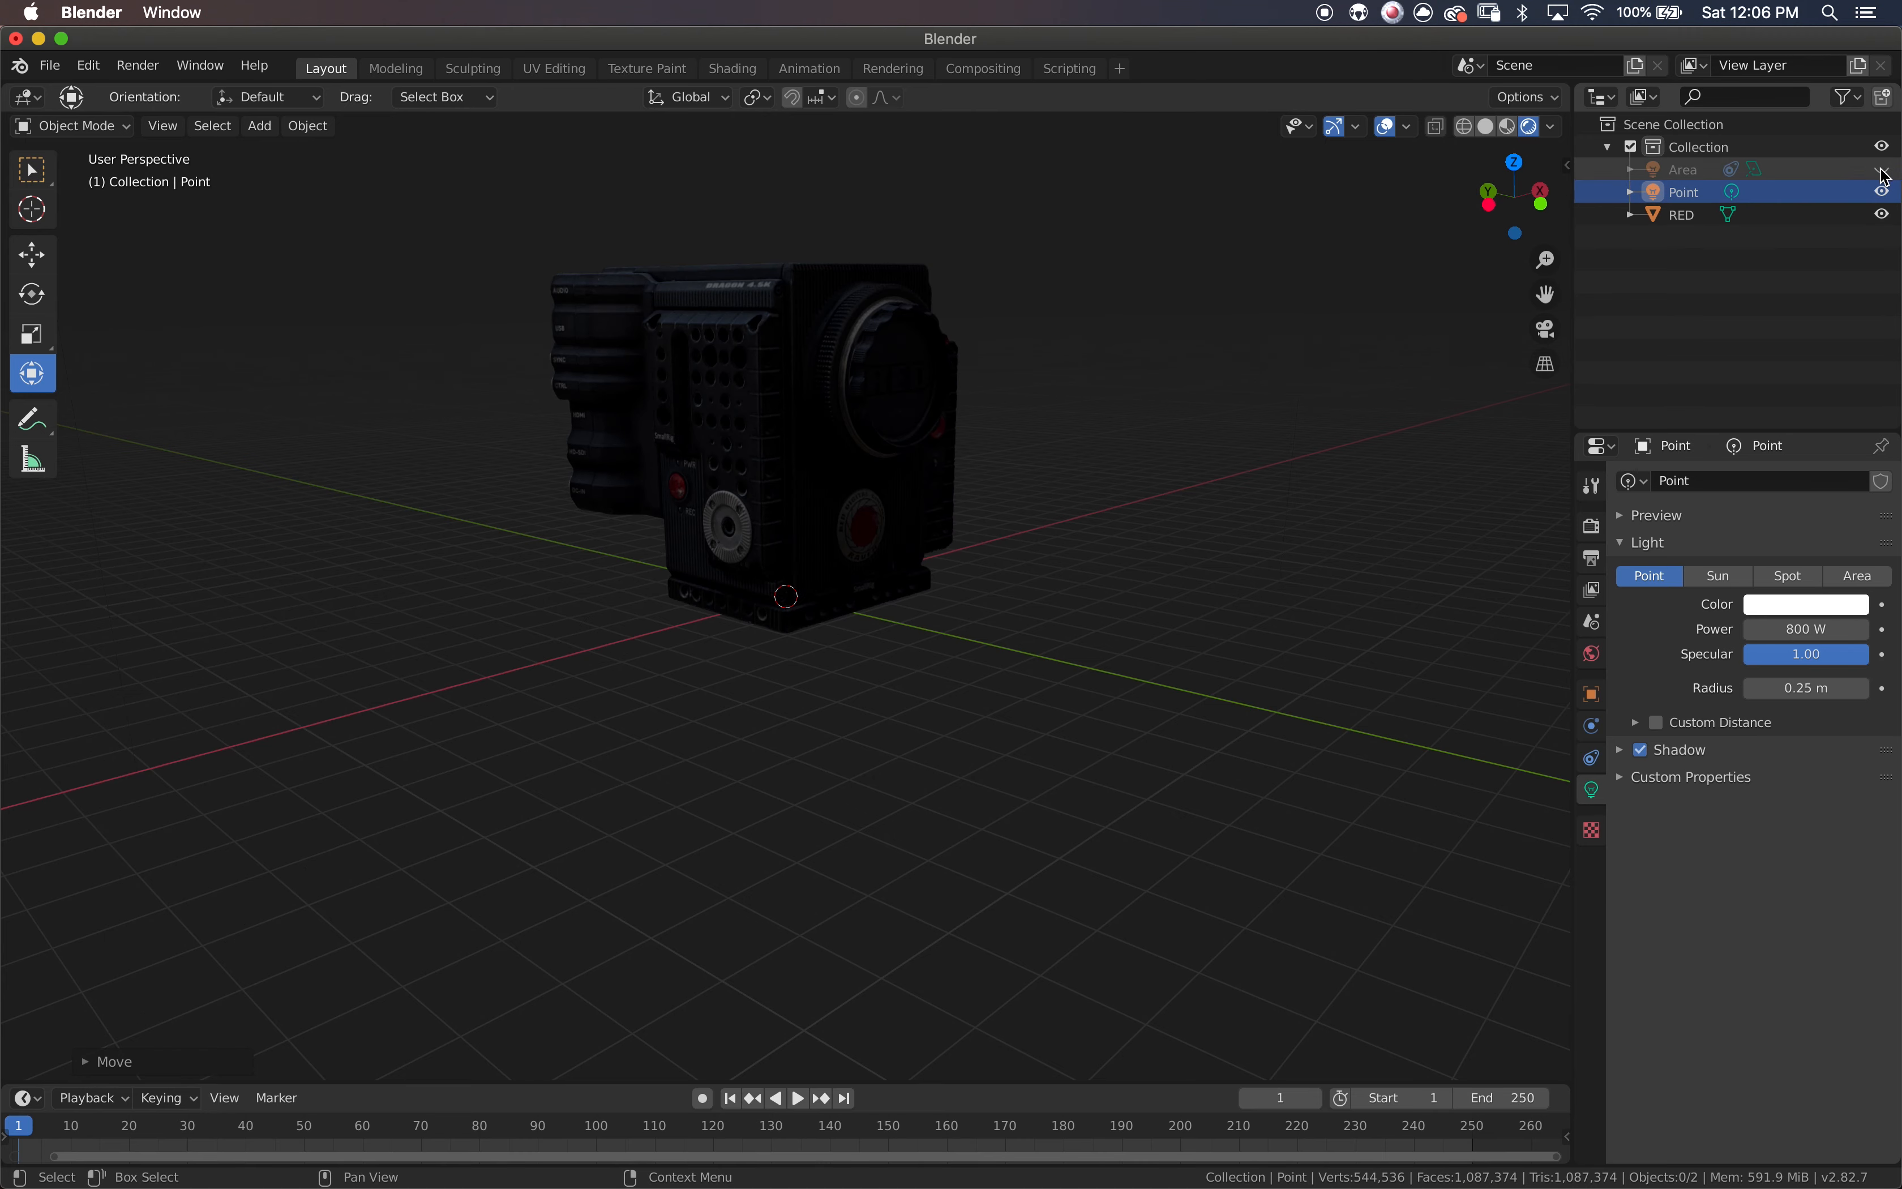
{"action": "left_click", "coordinate": [1887, 170]}
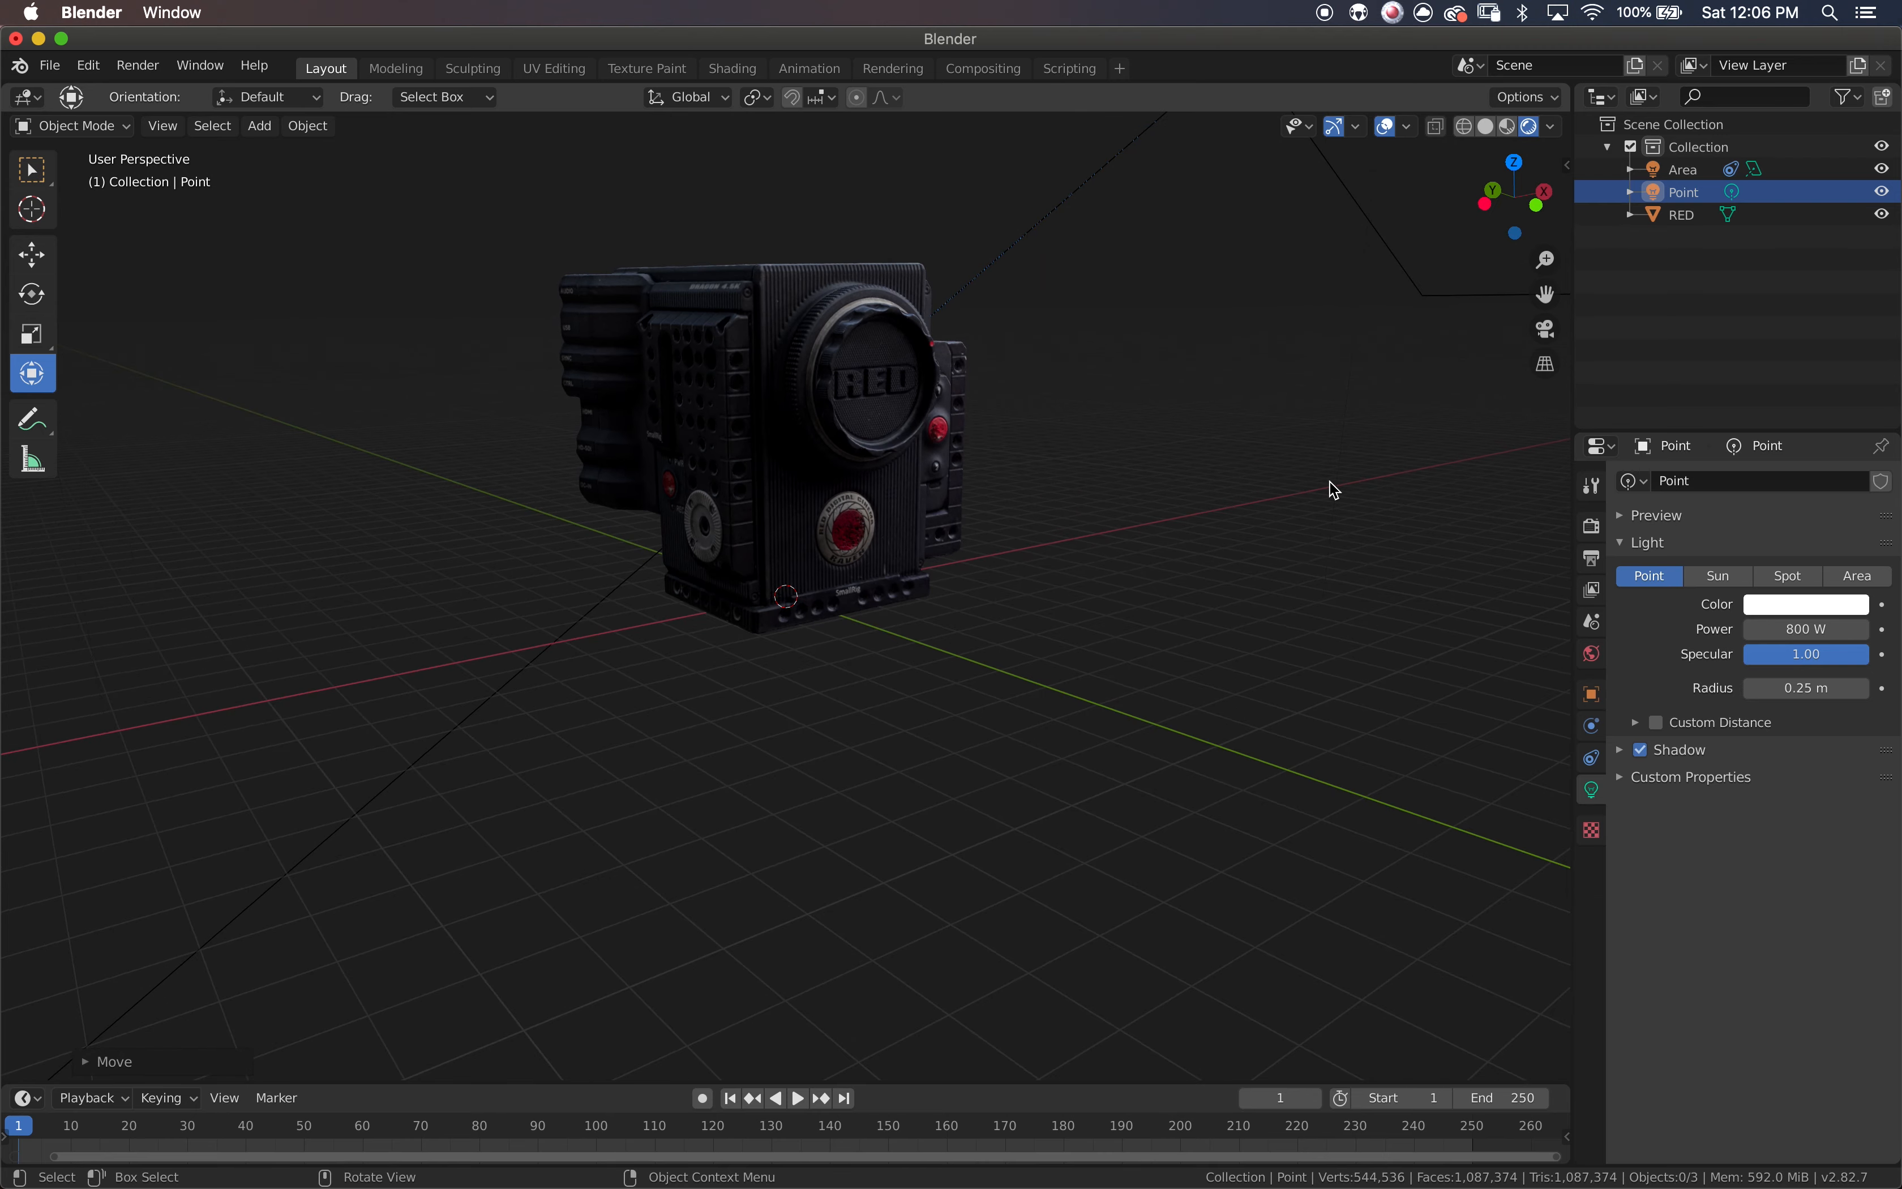
{"action": "scroll", "coordinate": [1218, 487], "scroll_direction": "up", "scroll_amount": 4}
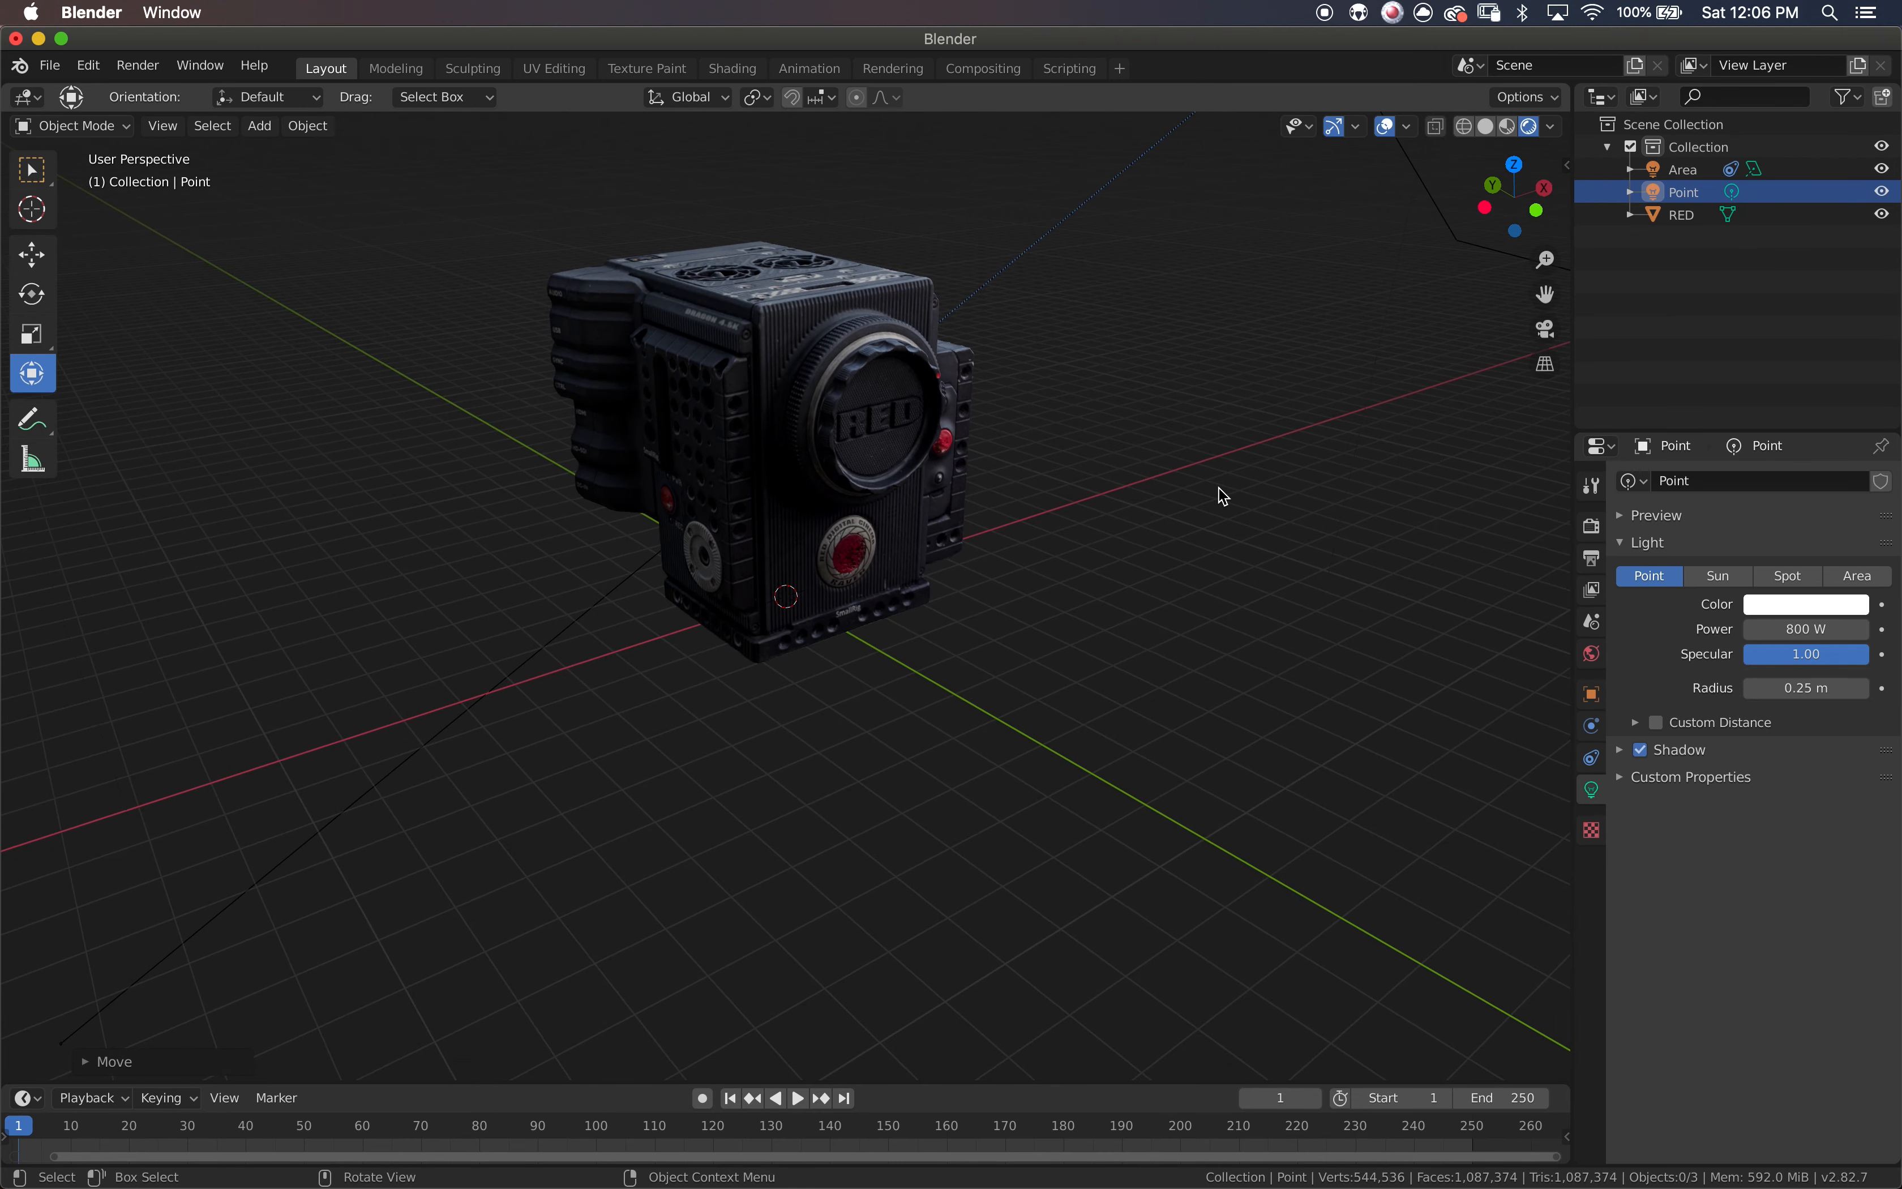
{"action": "scroll", "coordinate": [1222, 493], "scroll_direction": "down", "scroll_amount": 4}
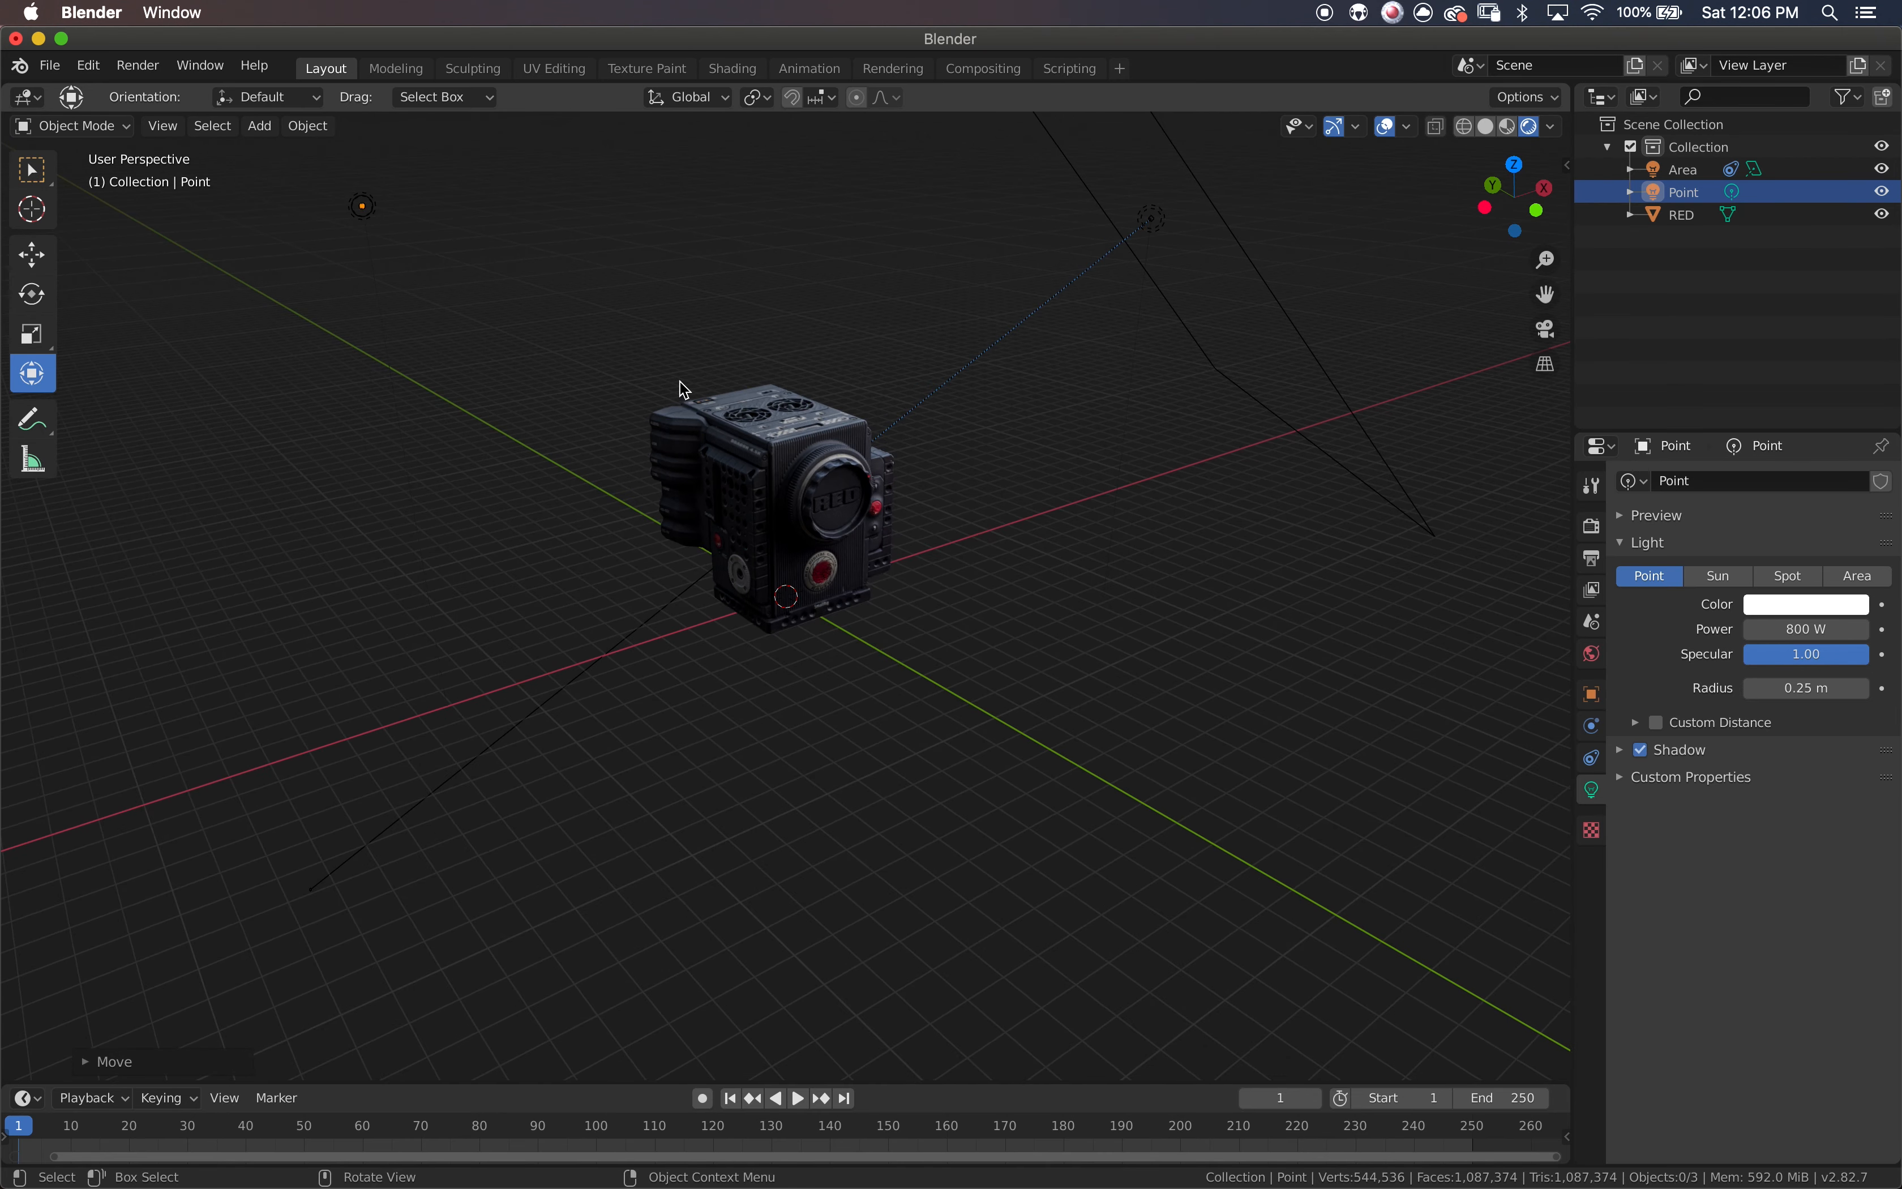
- Add a camera to the scene and move it away from the RED model
{"action": "left_click", "coordinate": [245, 127]}
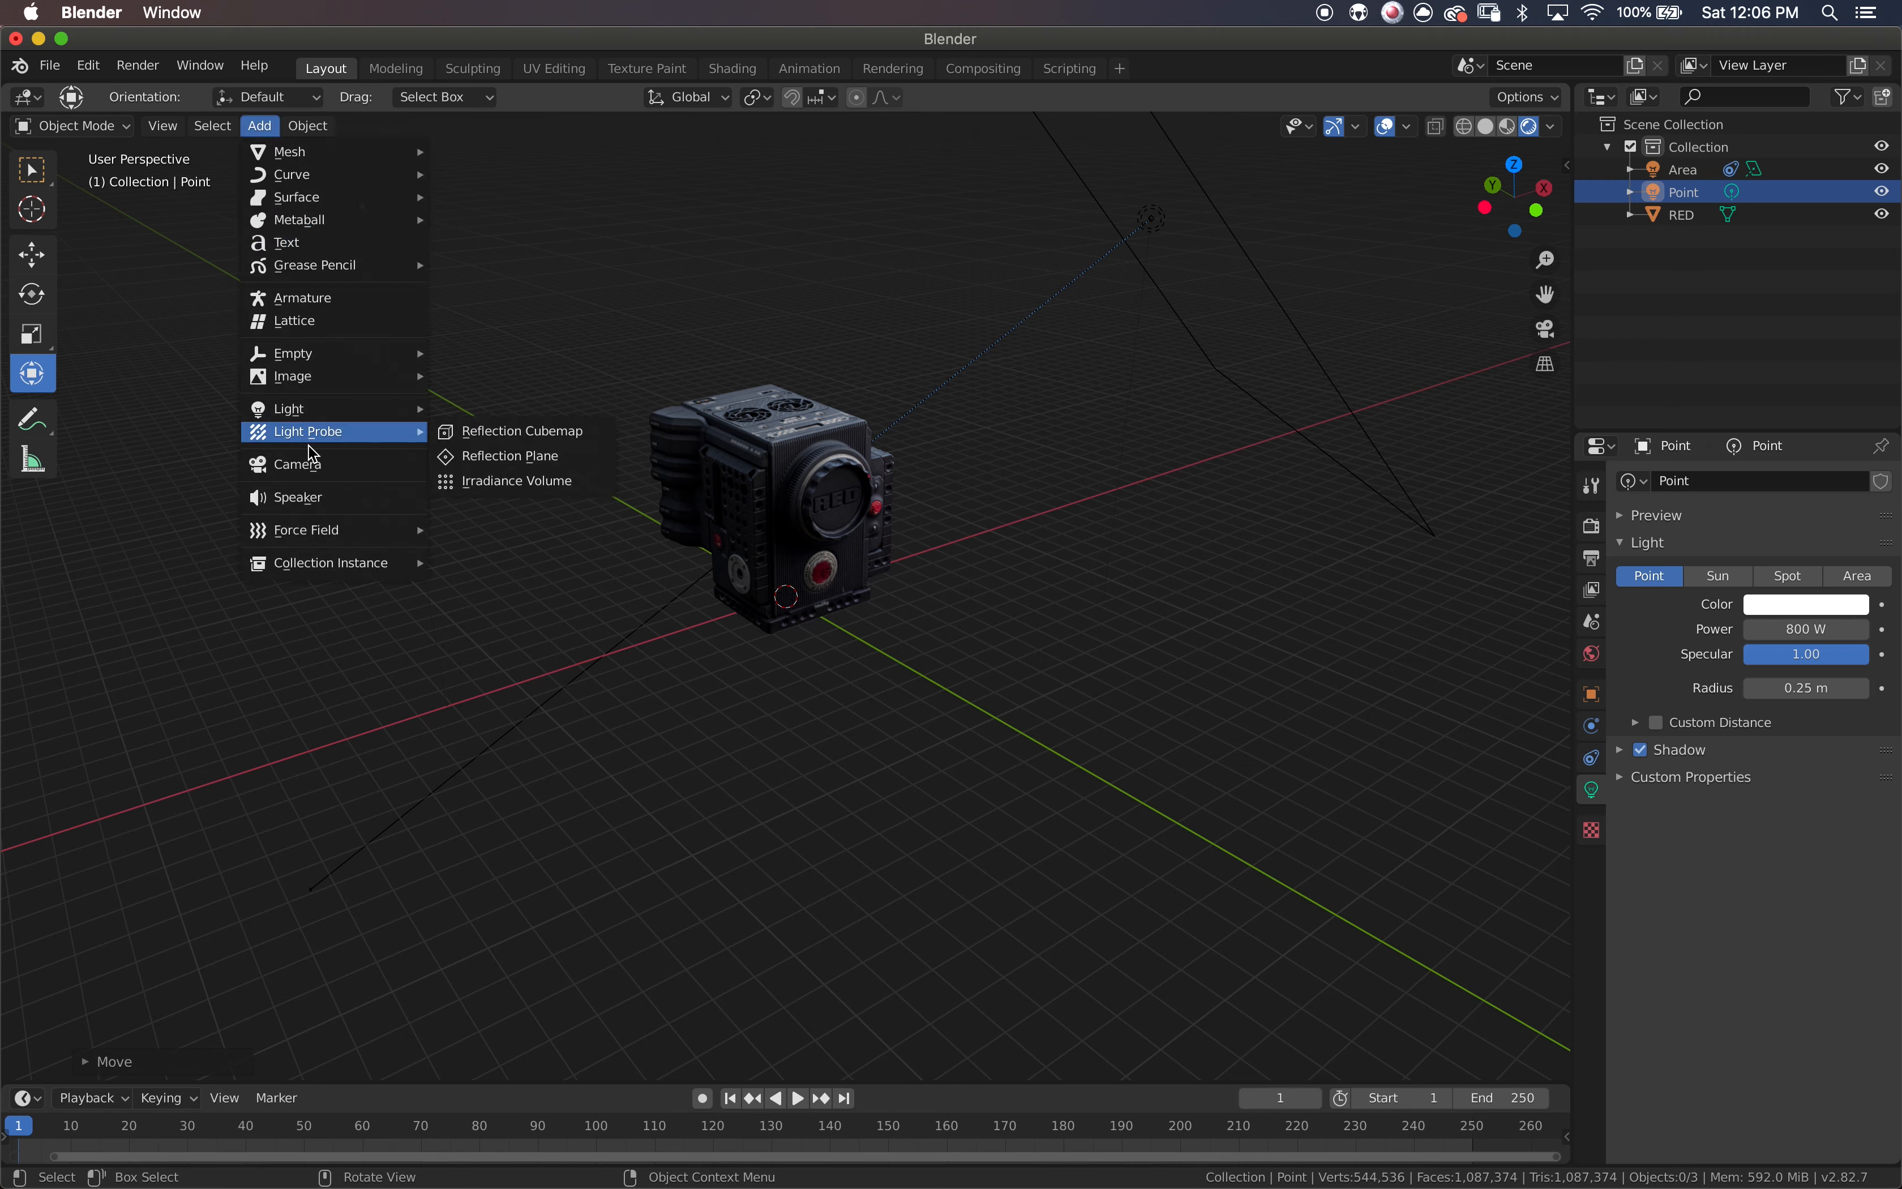
{"action": "left_click", "coordinate": [312, 462]}
{"action": "left_click_drag", "start_coordinate": [721, 558], "coordinate": [1028, 764]}
{"action": "left_click_drag", "start_coordinate": [1112, 666], "coordinate": [1141, 236]}
{"action": "middle_click_drag", "start_coordinate": [1141, 236], "coordinate": [1037, 236]}
- Add a Track To constraint to the camera with RED as target, -Z as tracking axis and Y as up axis
{"action": "left_click", "coordinate": [1591, 757]}
{"action": "left_click", "coordinate": [1752, 481]}
{"action": "left_click", "coordinate": [1666, 625]}
{"action": "left_click", "coordinate": [1869, 590]}
{"action": "left_click", "coordinate": [1715, 621]}
{"action": "left_click", "coordinate": [1701, 686]}
{"action": "middle_click_drag", "start_coordinate": [1509, 673], "coordinate": [1552, 669]}
{"action": "left_click", "coordinate": [1776, 558]}
{"action": "left_click", "coordinate": [1659, 656]}
- Reposition the camera in front of the model's lens side and look through it
{"action": "middle_click_drag", "start_coordinate": [1434, 542], "coordinate": [1431, 582]}
{"action": "left_click_drag", "start_coordinate": [1278, 398], "coordinate": [1065, 578]}
{"action": "scroll", "coordinate": [1065, 578], "scroll_direction": "right", "scroll_amount": 10}
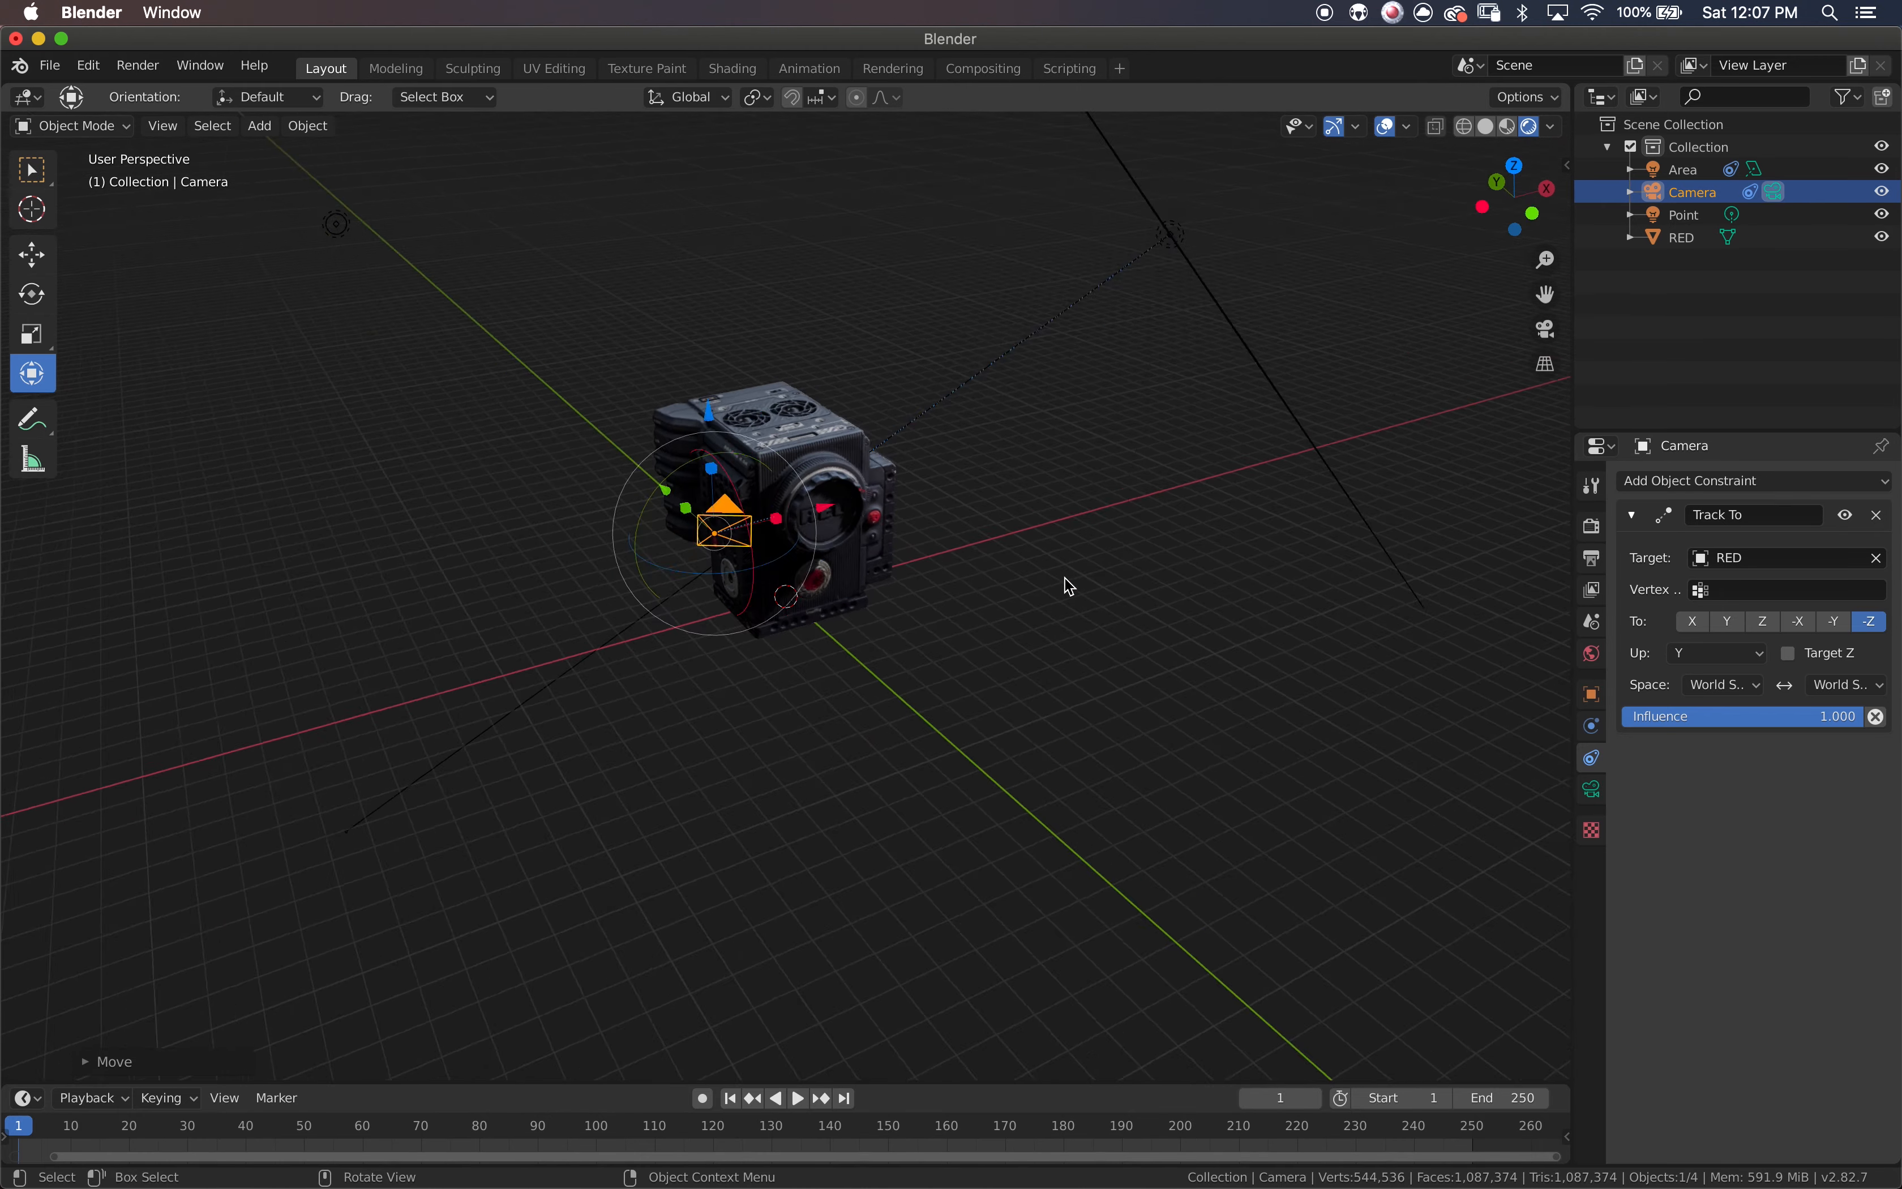
{"action": "left_click", "coordinate": [1545, 330]}
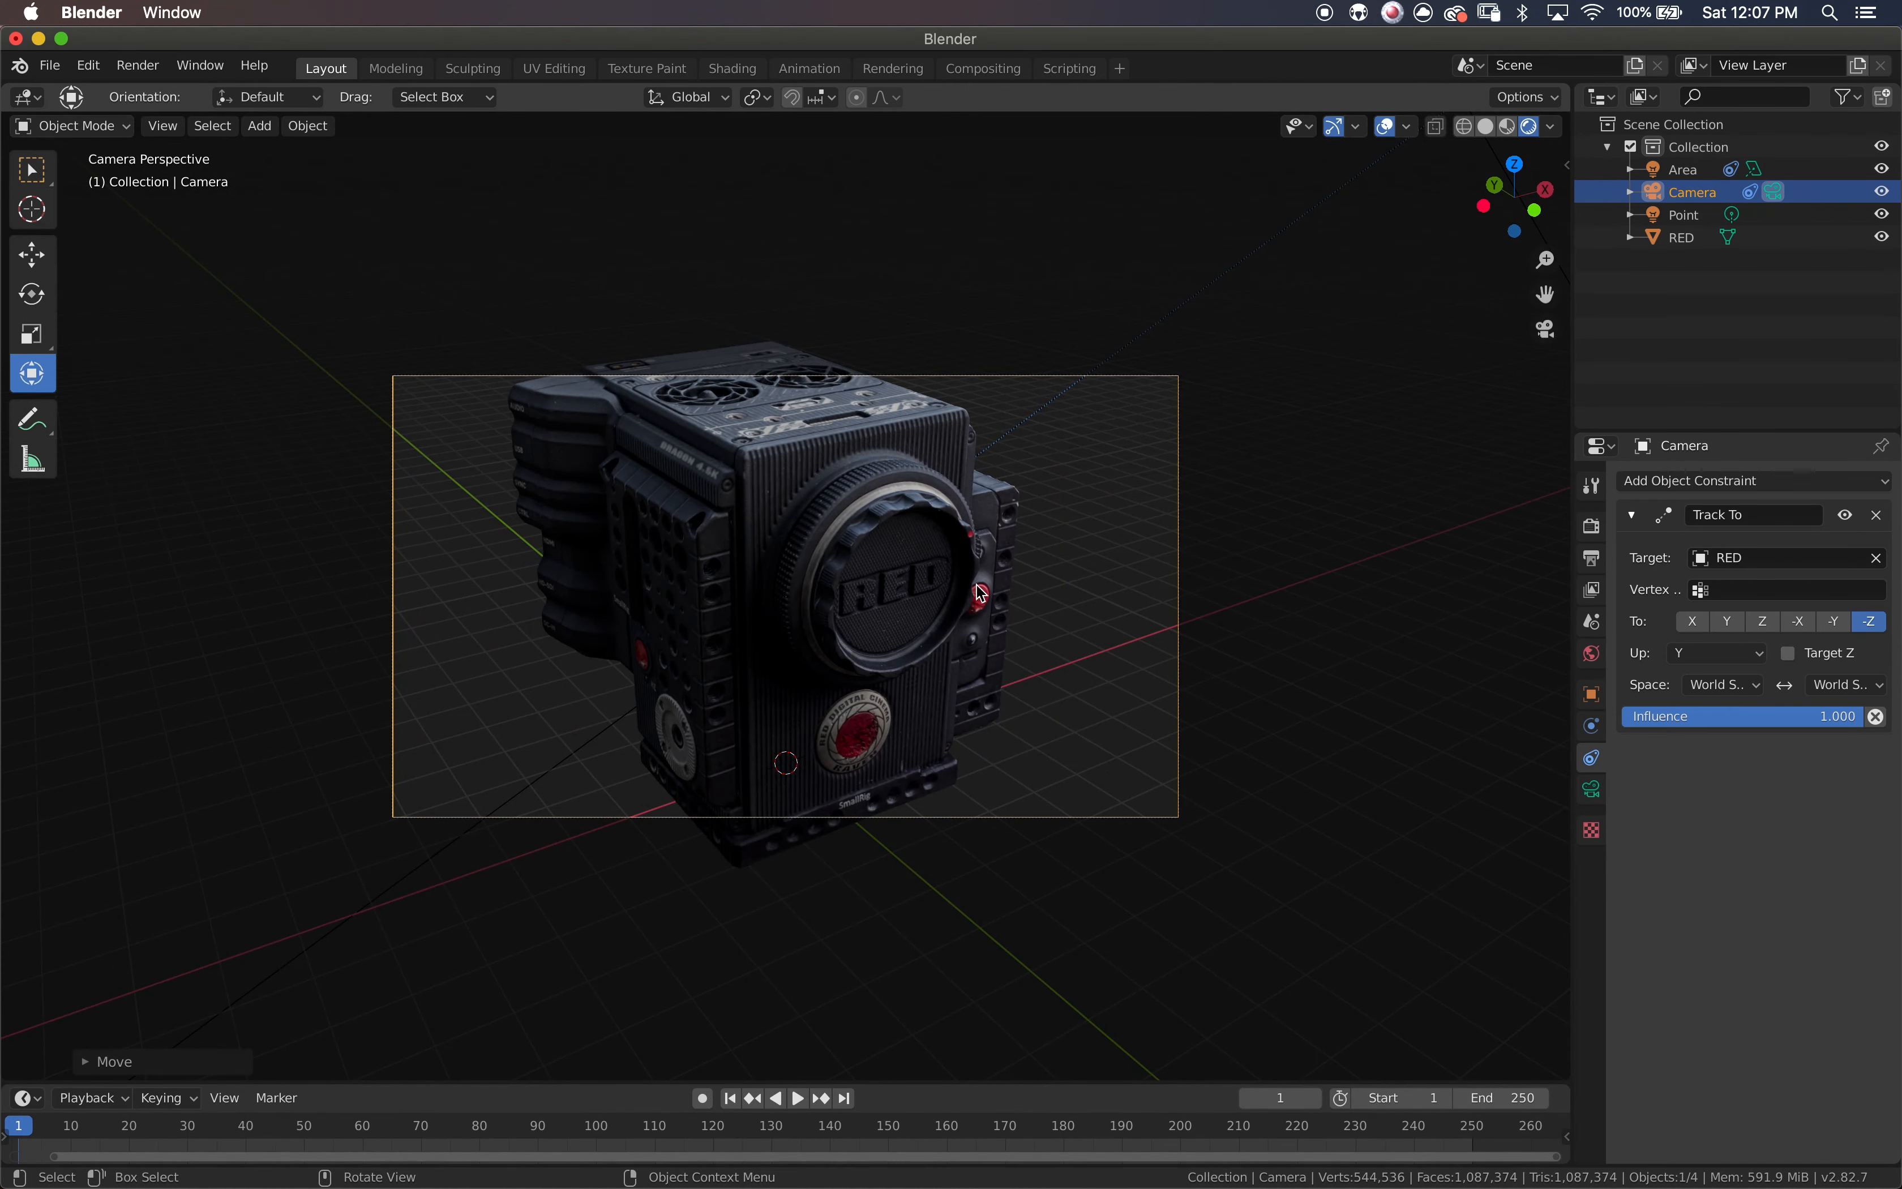
- Find the render engine setting among the scene properties and change the engine to Cycles
{"action": "left_click", "coordinate": [1597, 558]}
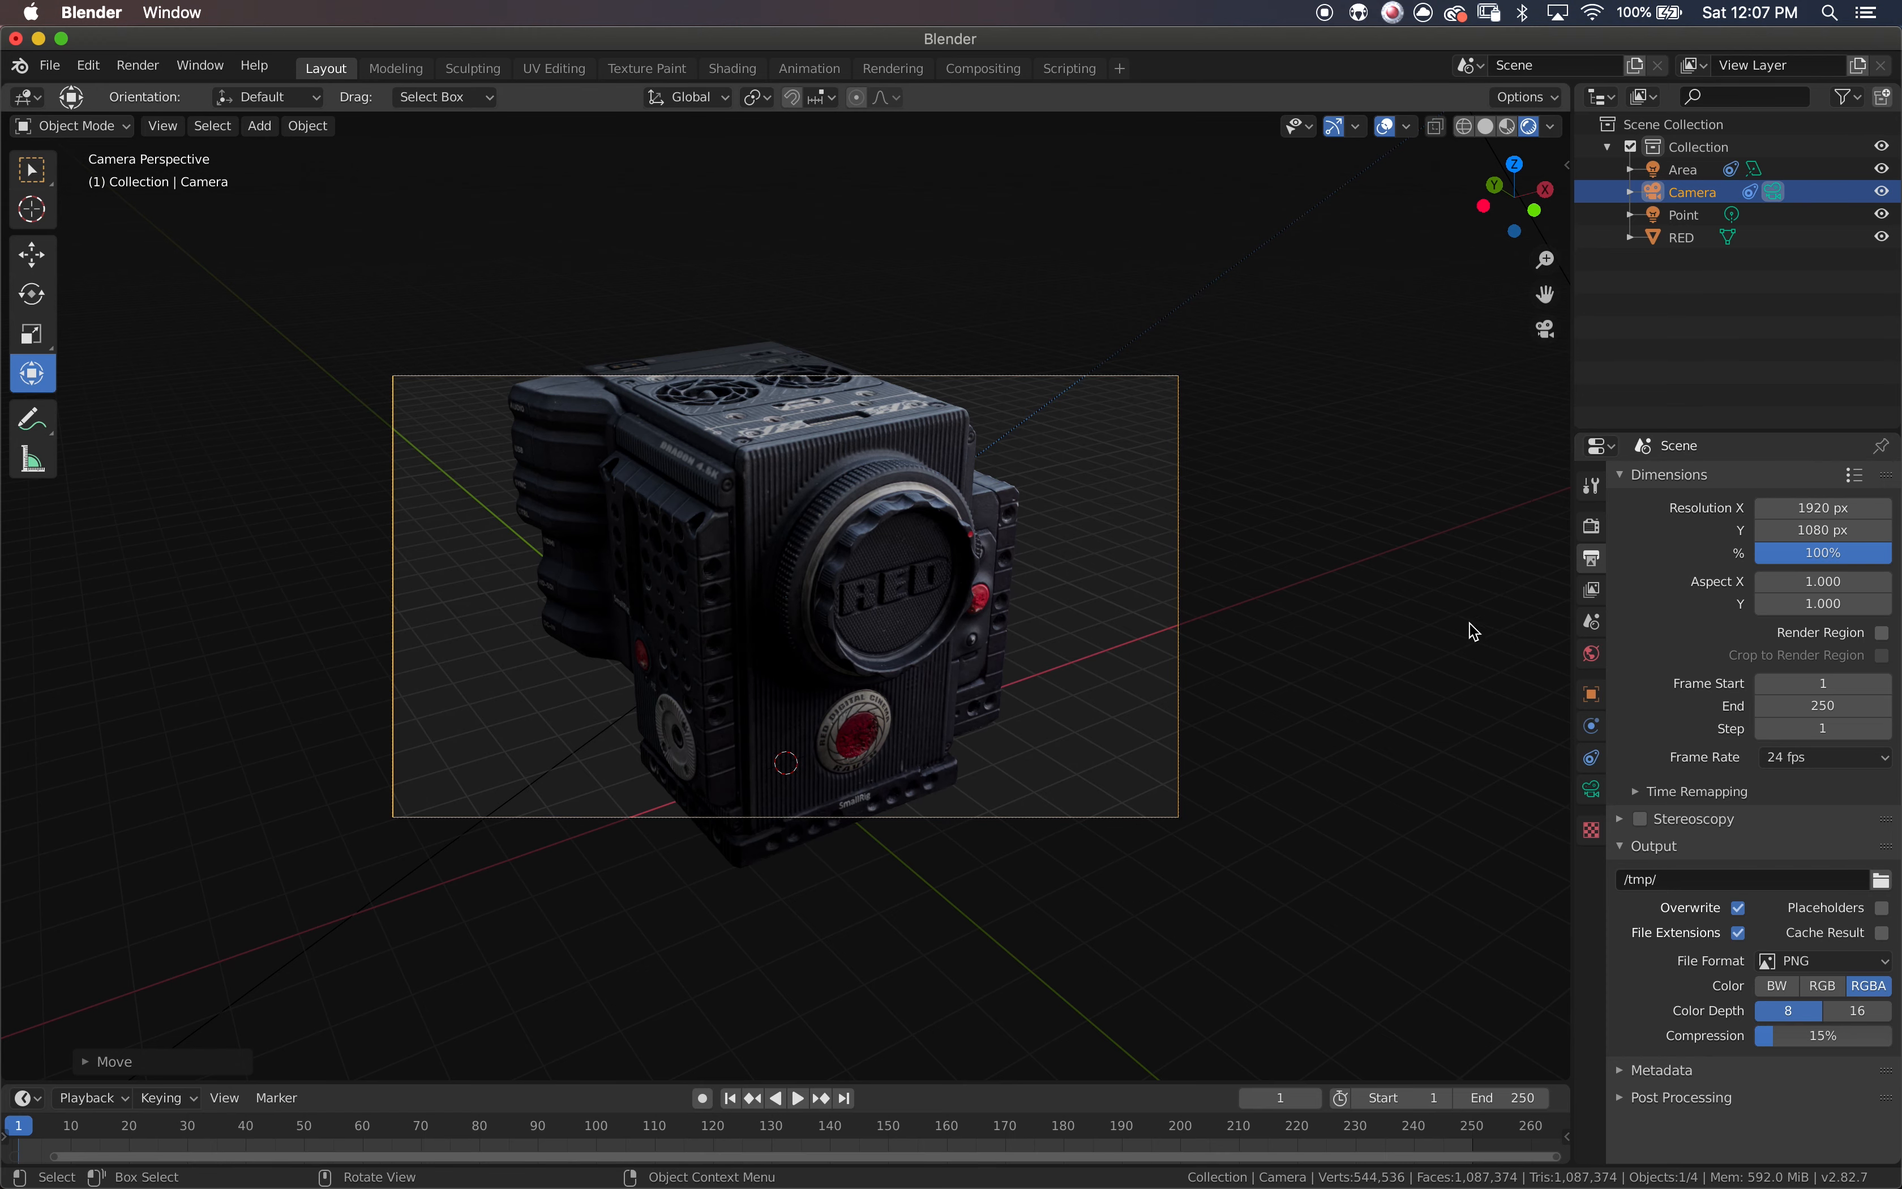
{"action": "left_click", "coordinate": [1598, 600]}
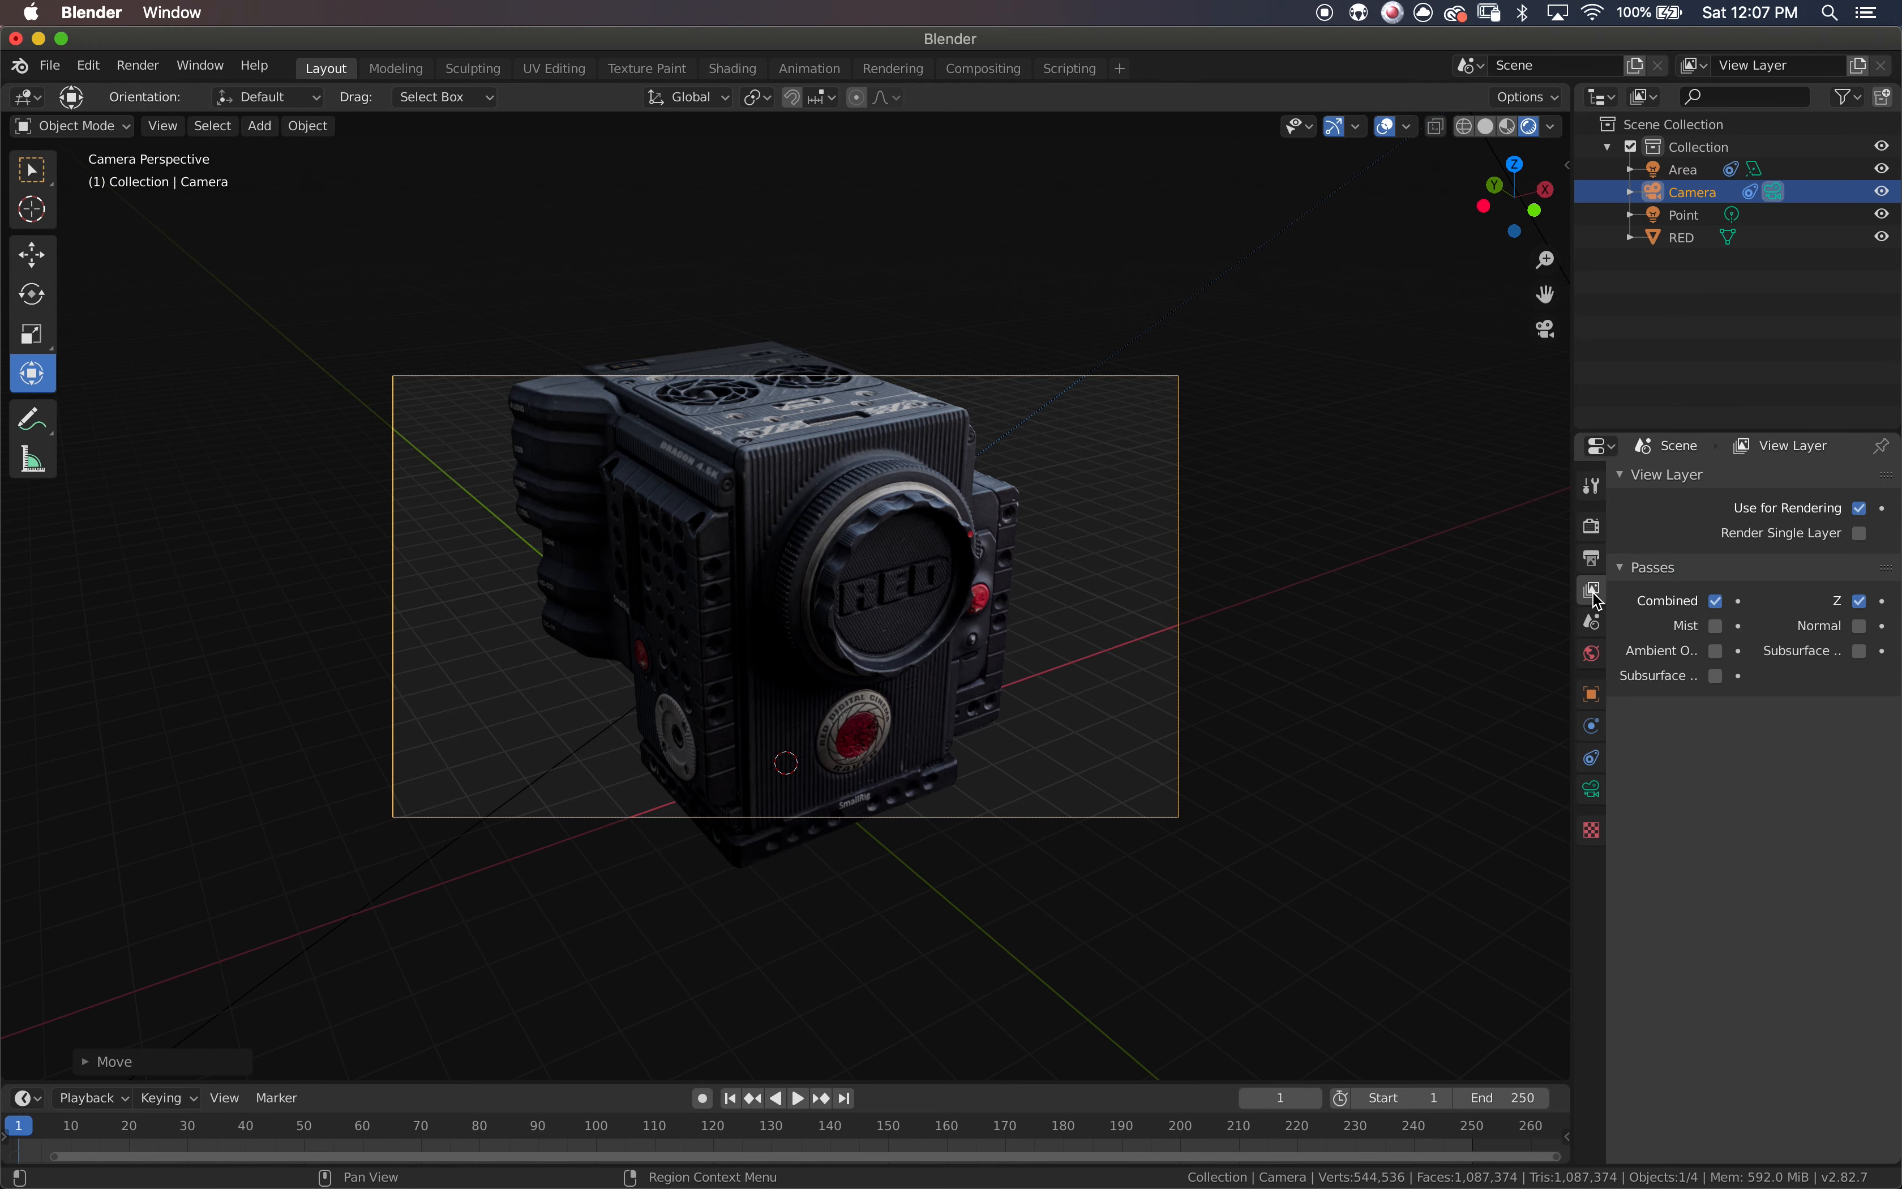
{"action": "left_click", "coordinate": [1596, 528]}
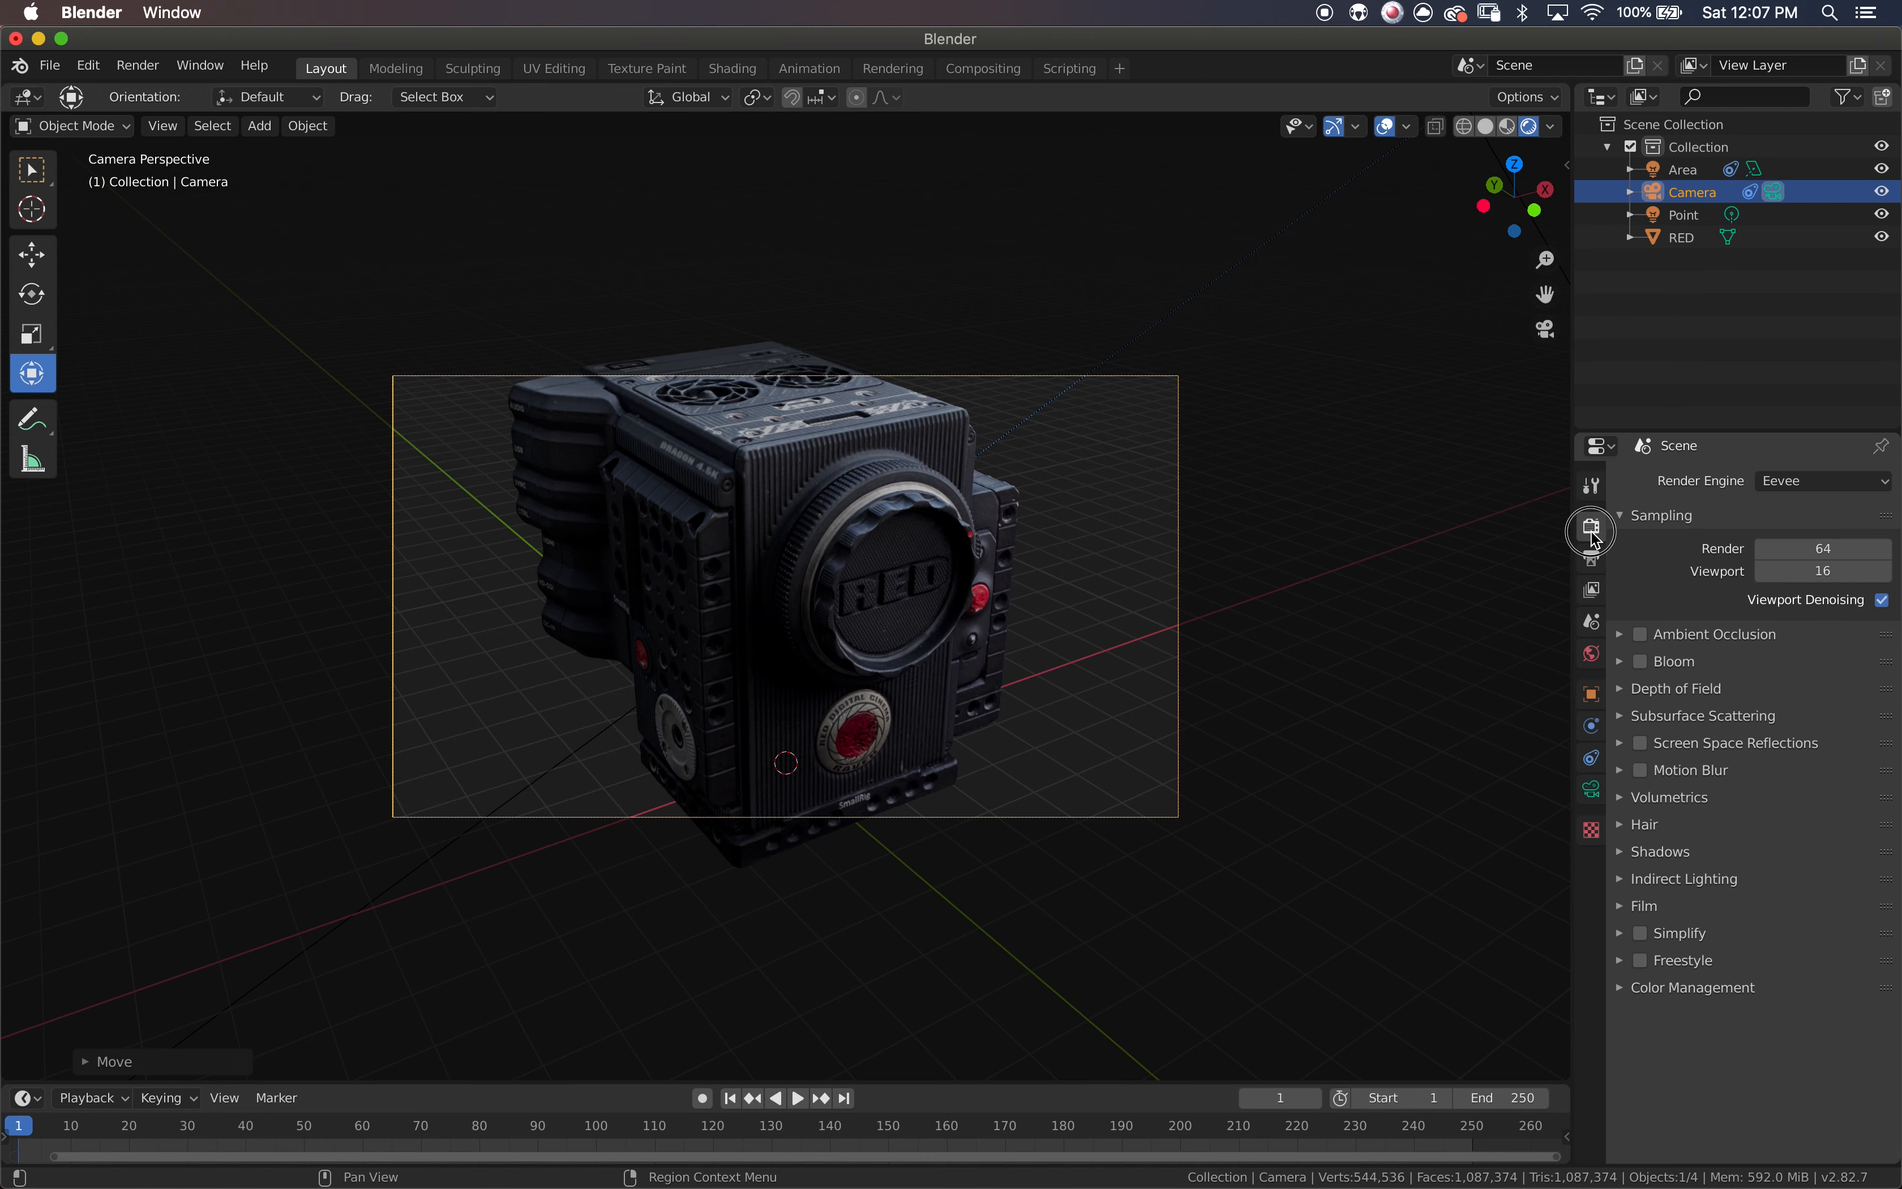
{"action": "left_click", "coordinate": [1596, 488]}
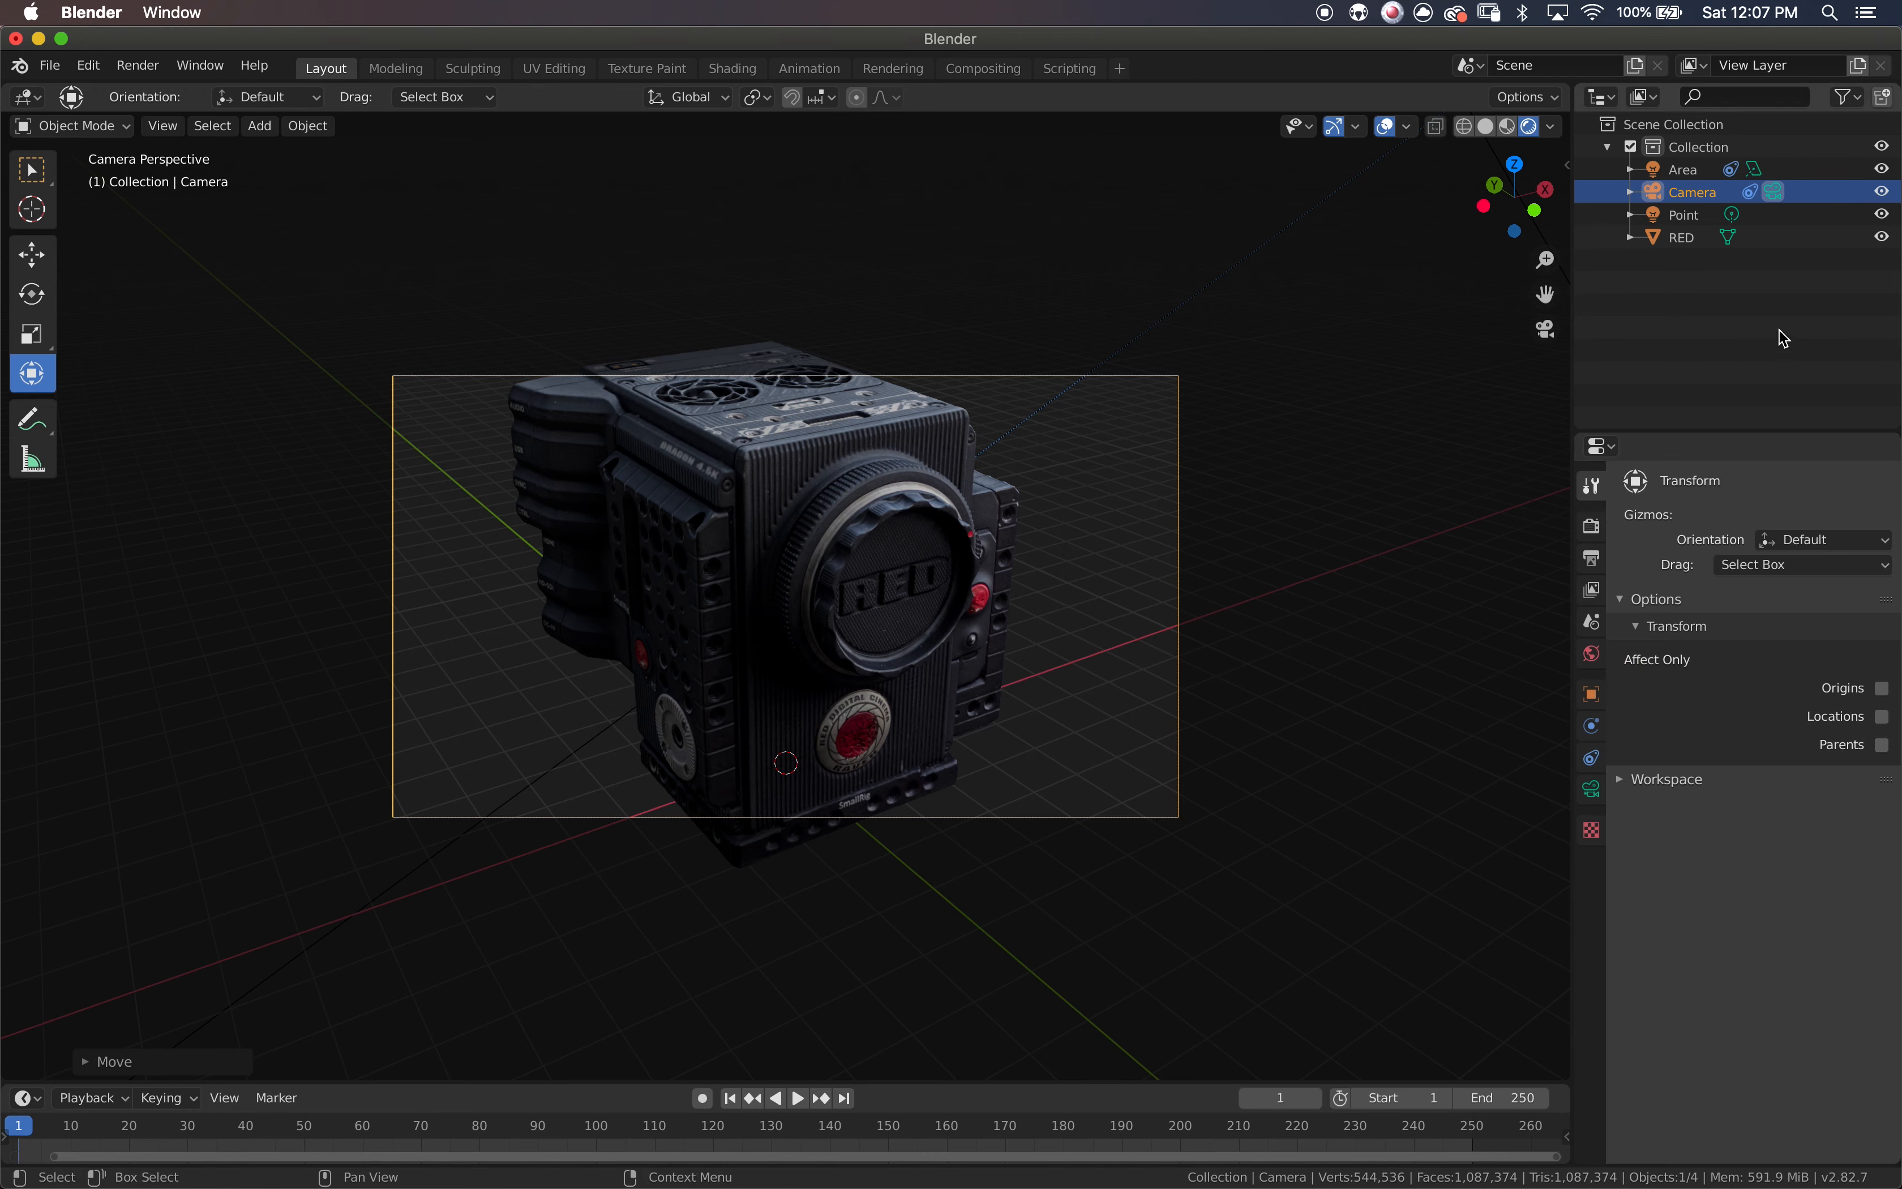
{"action": "left_click", "coordinate": [1596, 527]}
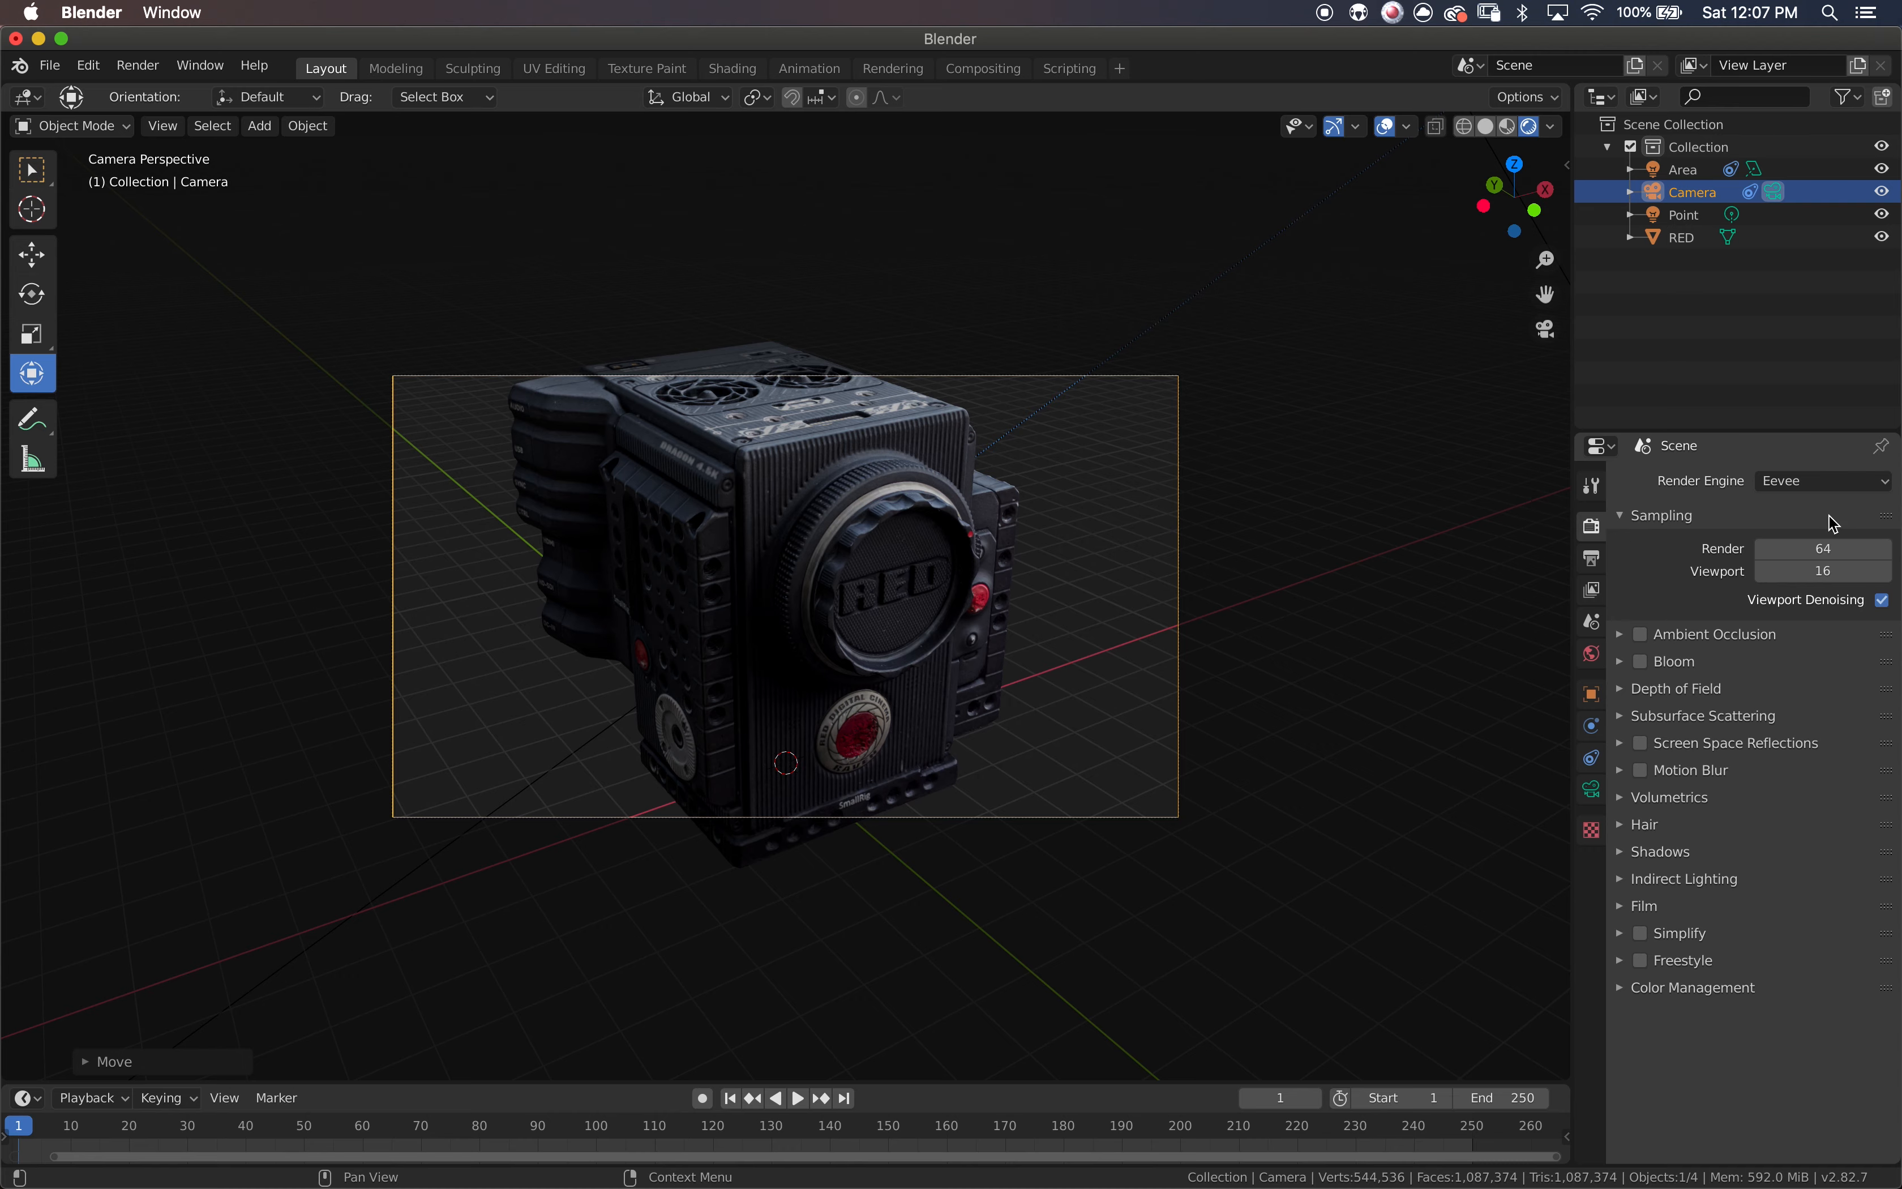
{"action": "left_click", "coordinate": [1824, 481]}
{"action": "left_click", "coordinate": [1800, 568]}
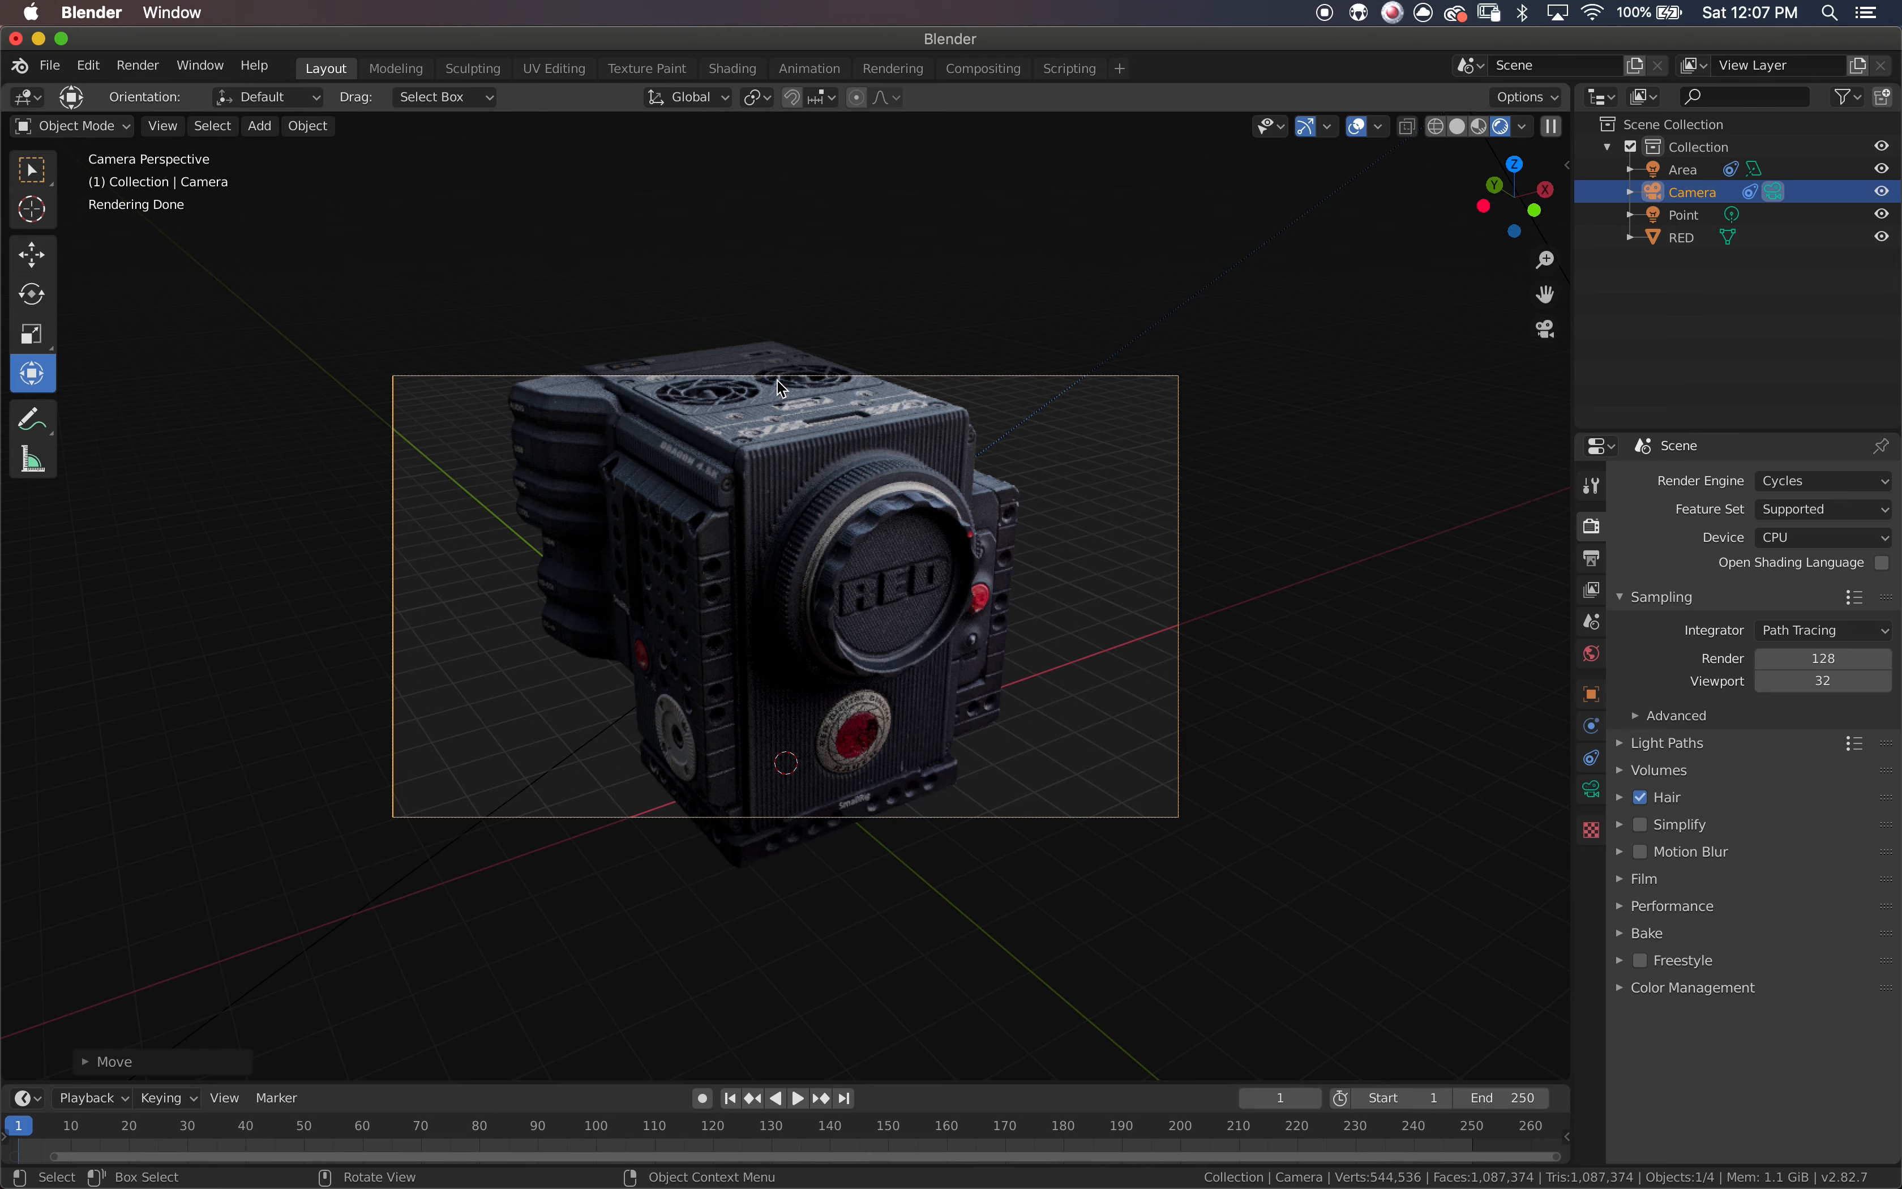
- Enable scene lights and scene world for material preview shading, and return the viewport to rendered shading
{"action": "left_click", "coordinate": [1479, 127]}
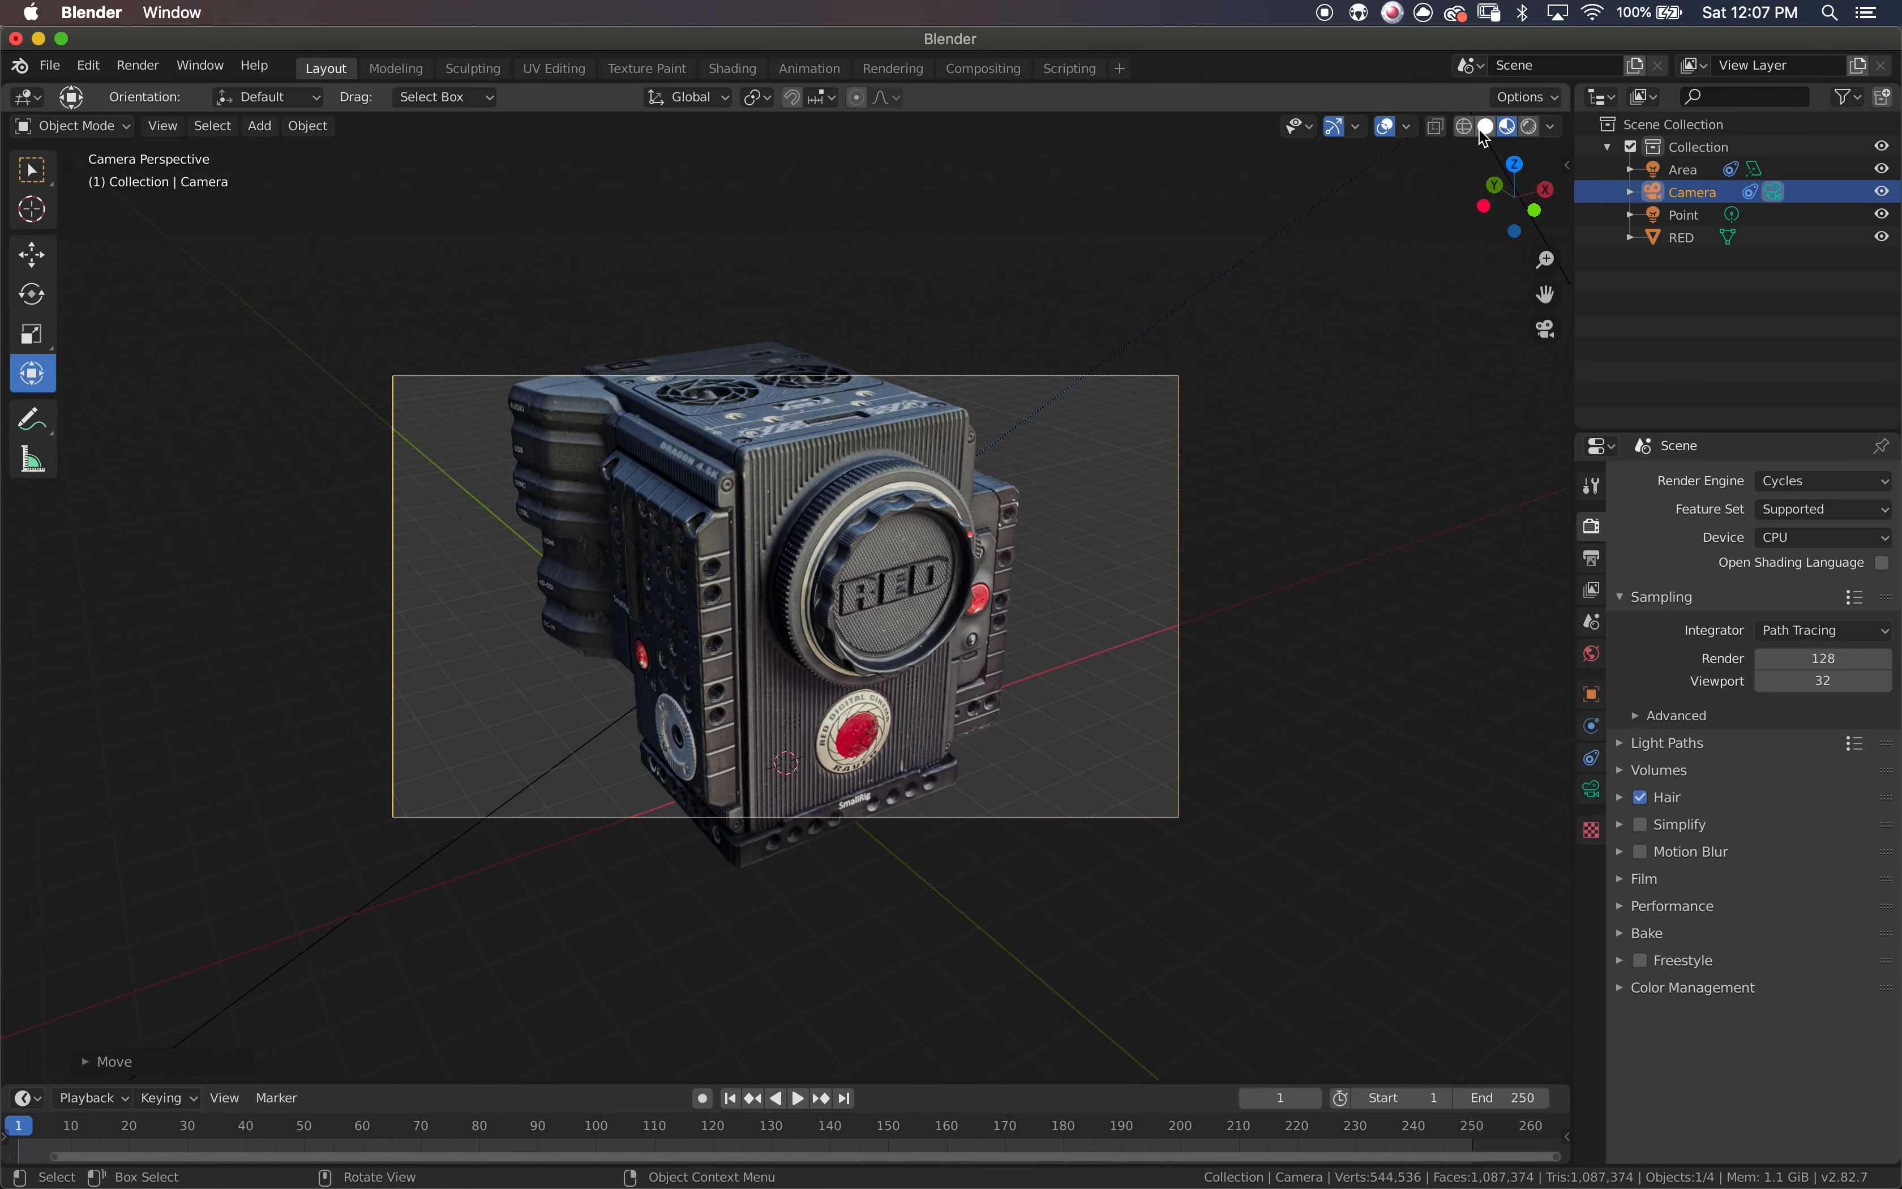
{"action": "left_click", "coordinate": [1556, 128]}
{"action": "left_click", "coordinate": [1424, 237]}
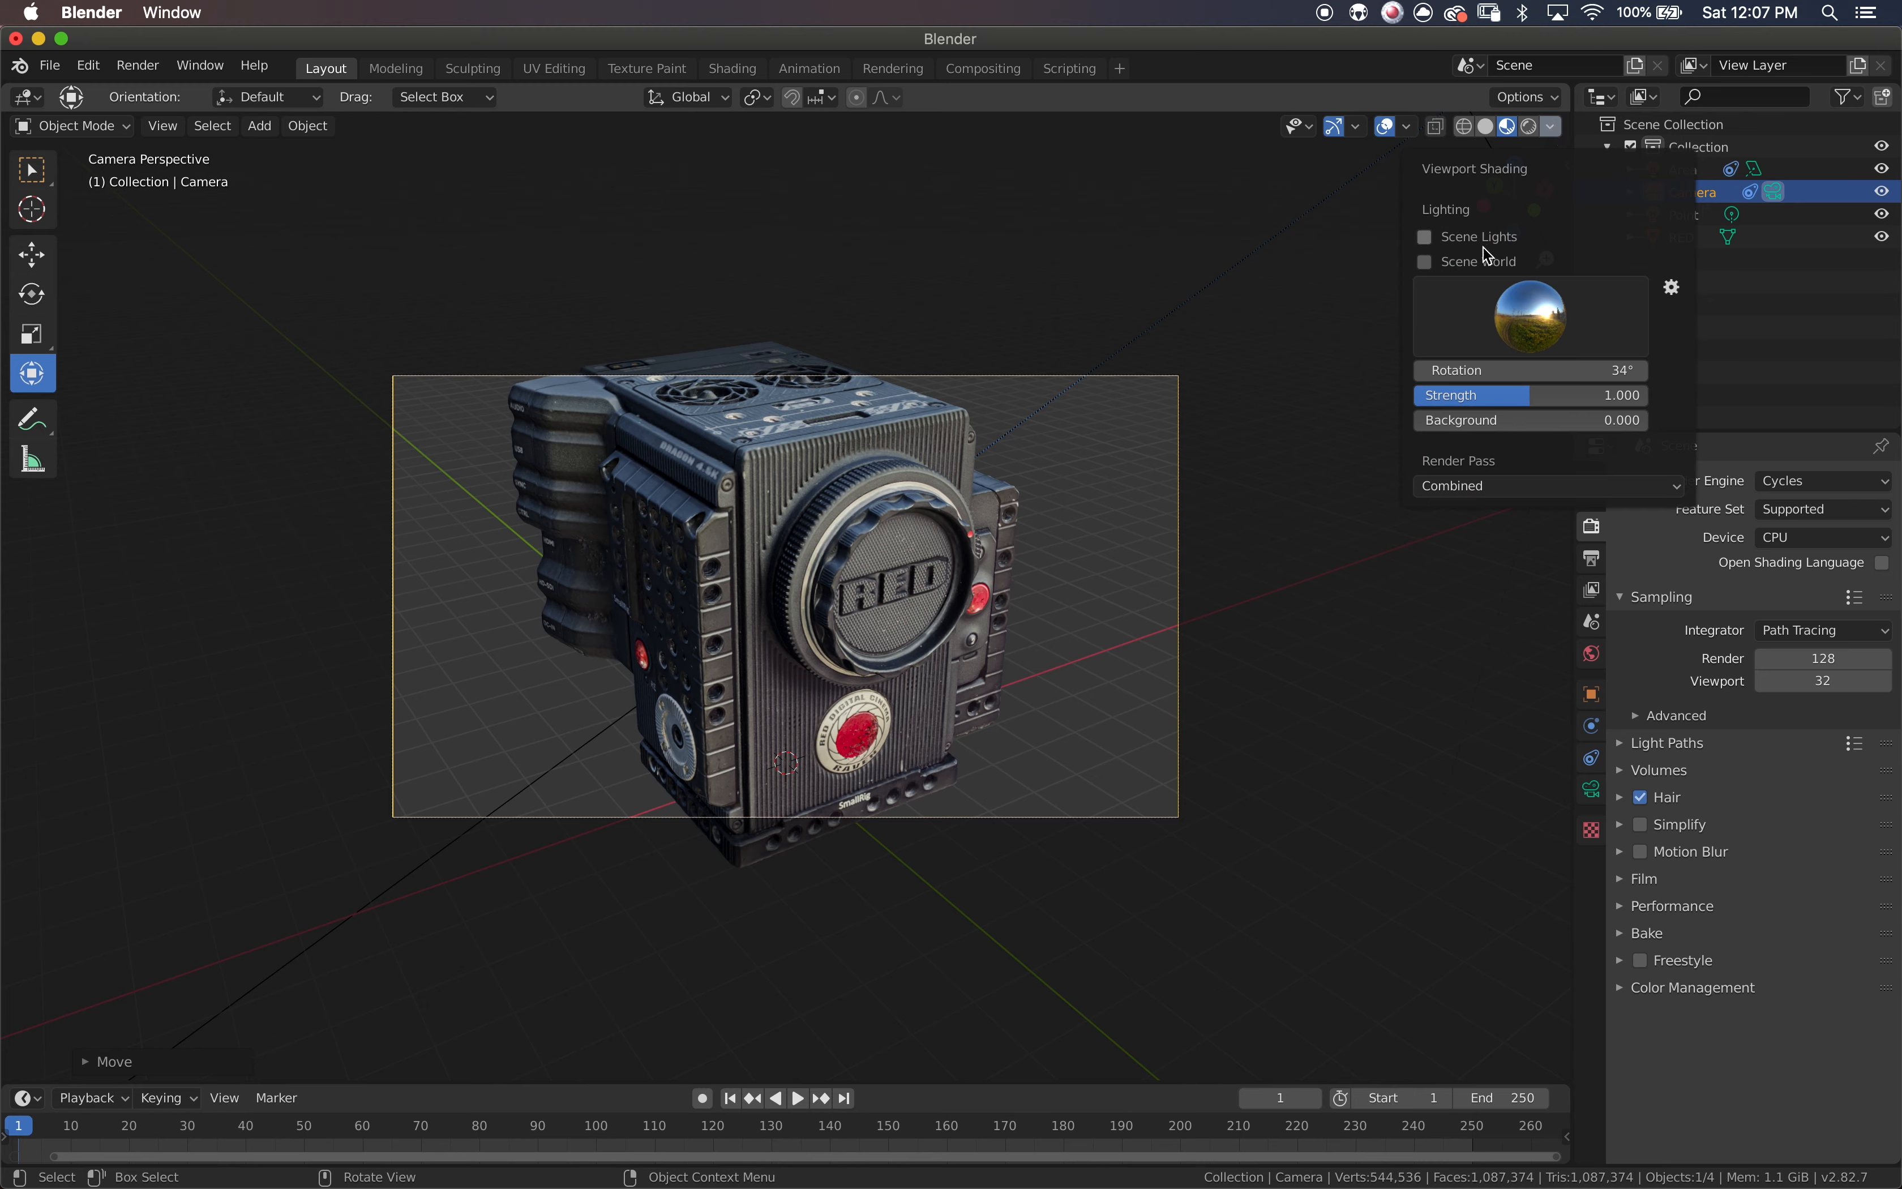
{"action": "left_click", "coordinate": [1427, 261]}
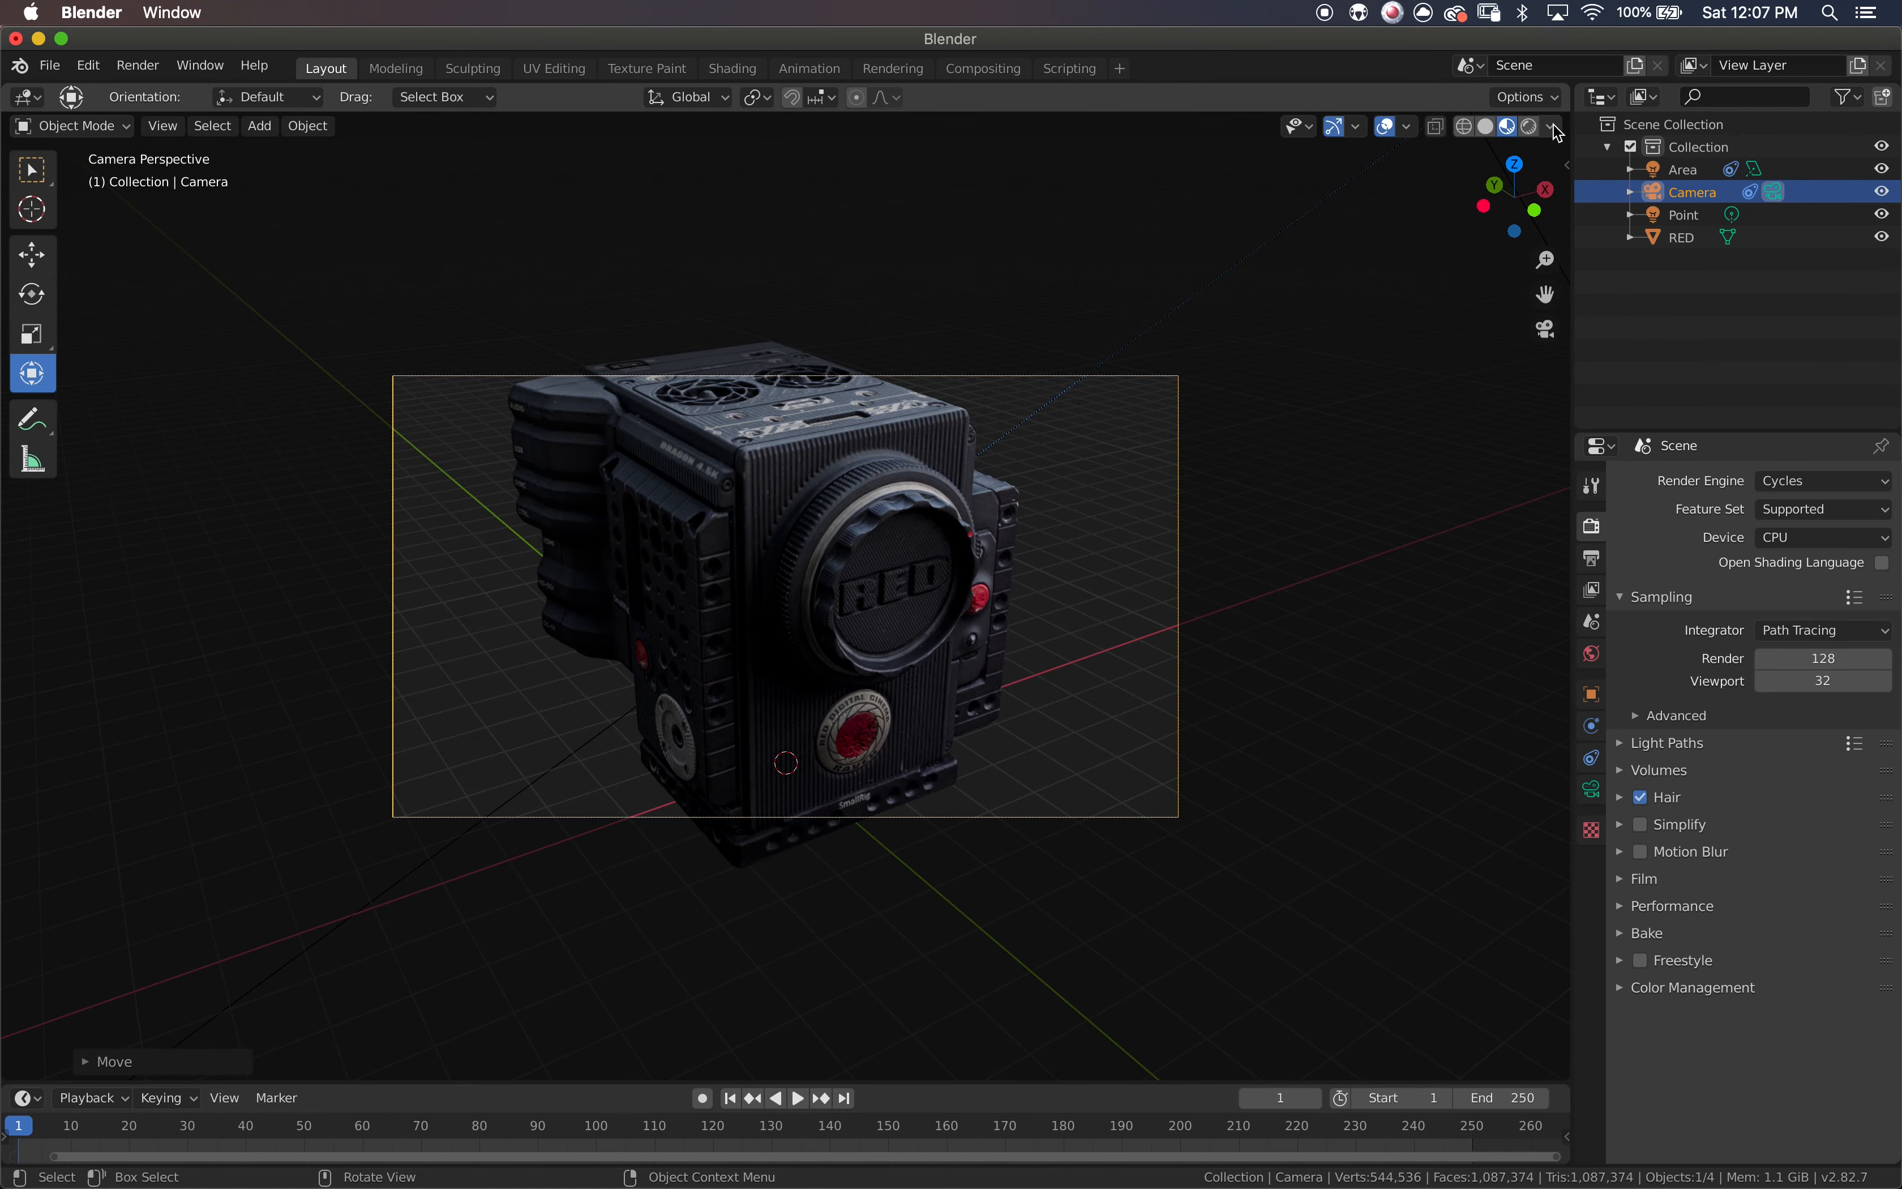
{"action": "left_click", "coordinate": [1545, 124]}
{"action": "left_click", "coordinate": [1534, 128]}
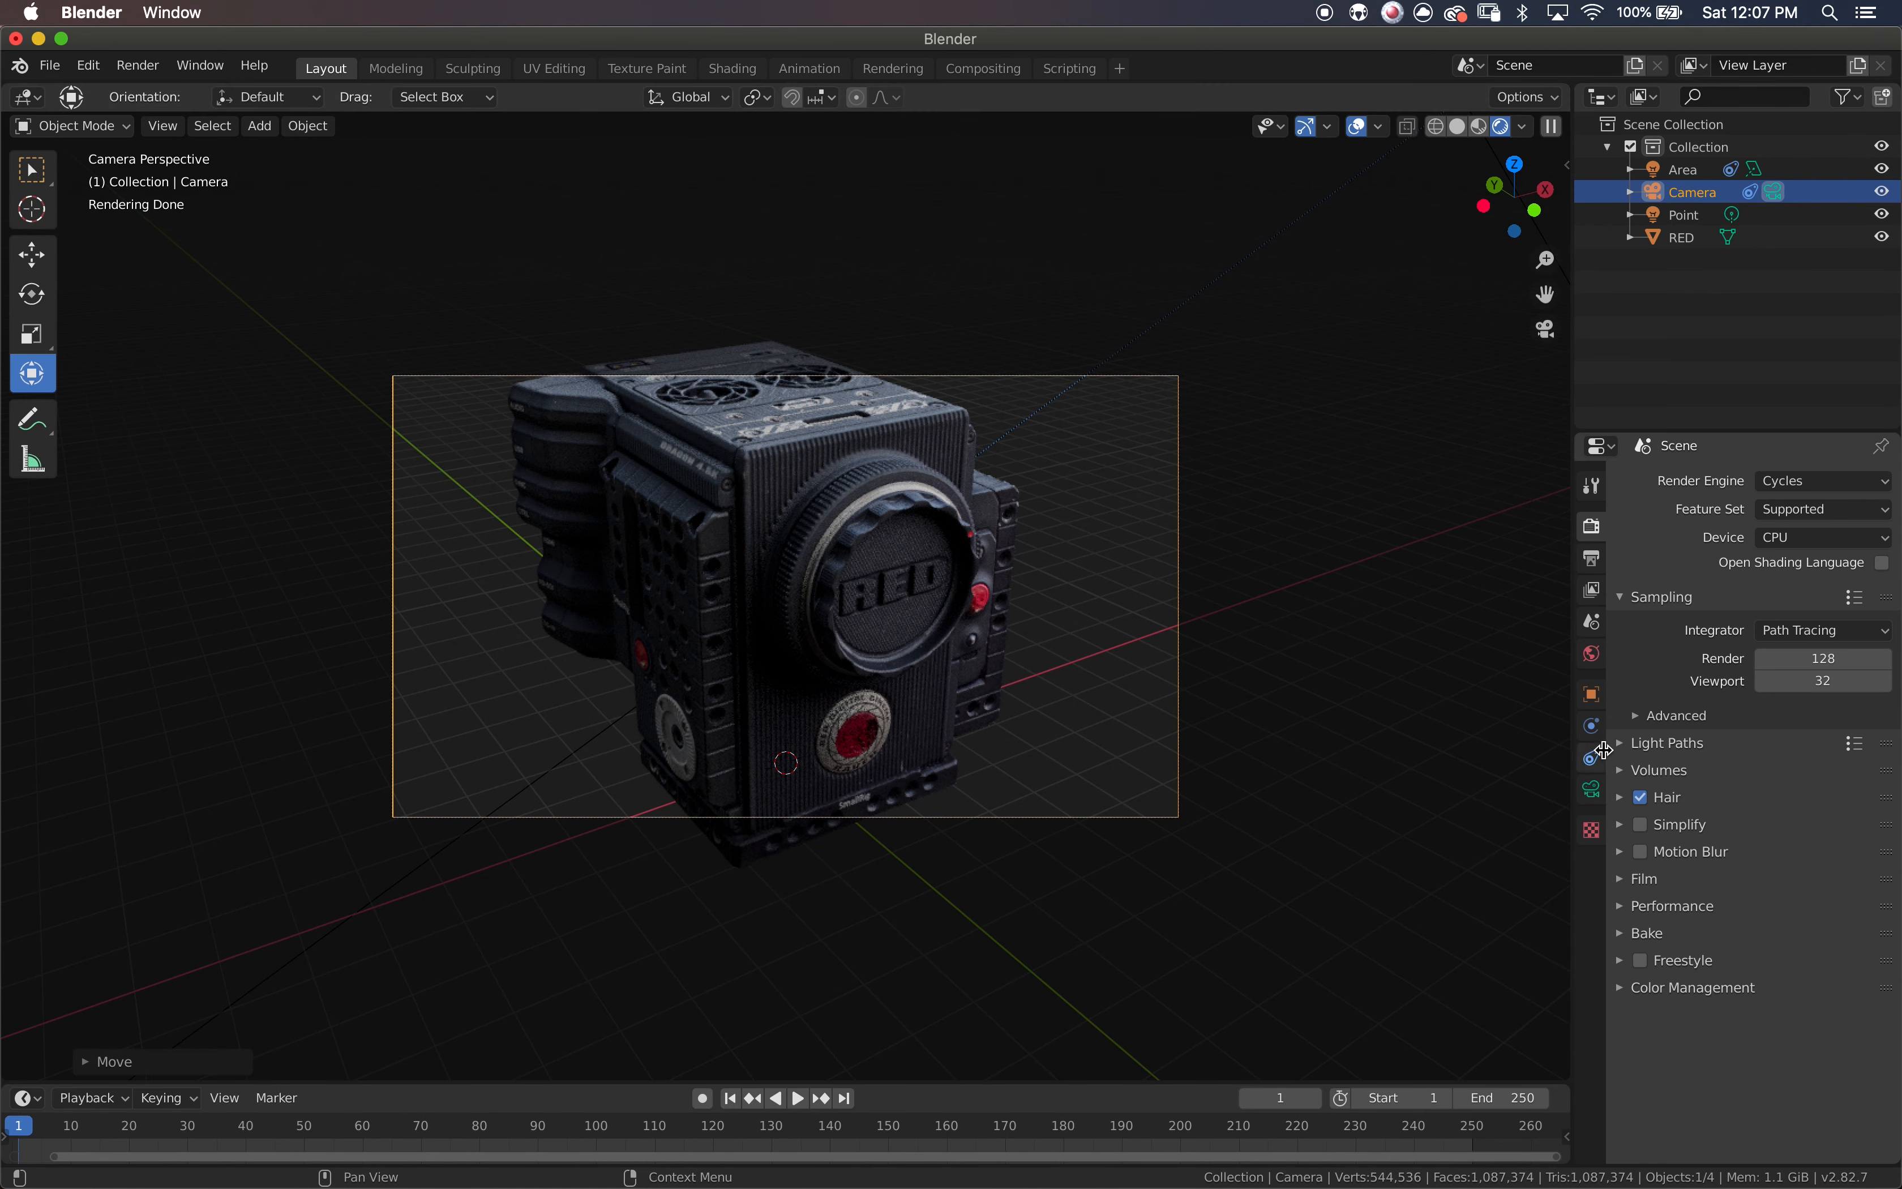
- Align the active camera to a low view looking up at the rear of the RED model
{"action": "scroll", "coordinate": [1121, 686], "scroll_direction": "up", "scroll_amount": 5}
{"action": "scroll", "coordinate": [1122, 686], "scroll_direction": "down", "scroll_amount": 10}
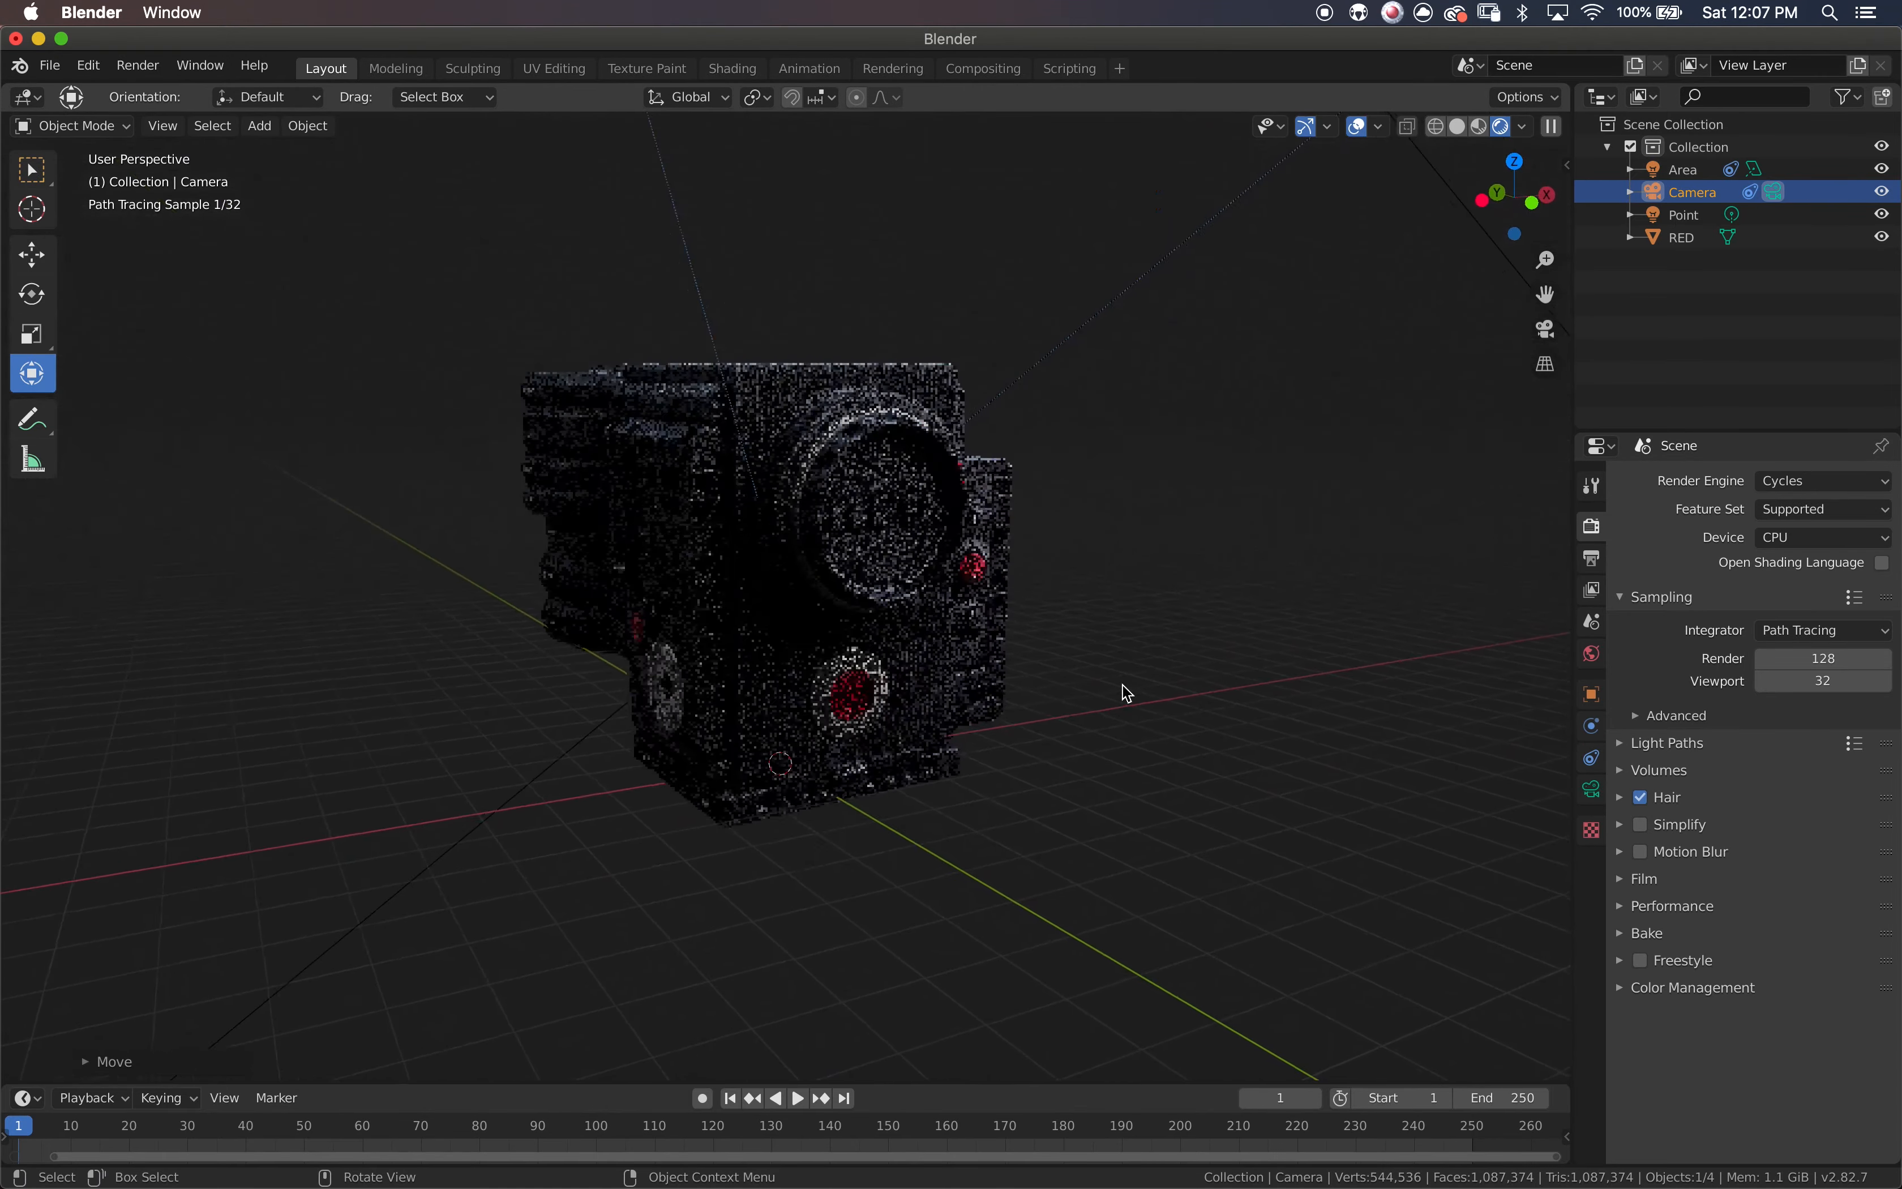
{"action": "scroll", "coordinate": [1121, 686], "scroll_direction": "down", "scroll_amount": 10}
{"action": "left_click", "coordinate": [1145, 433]}
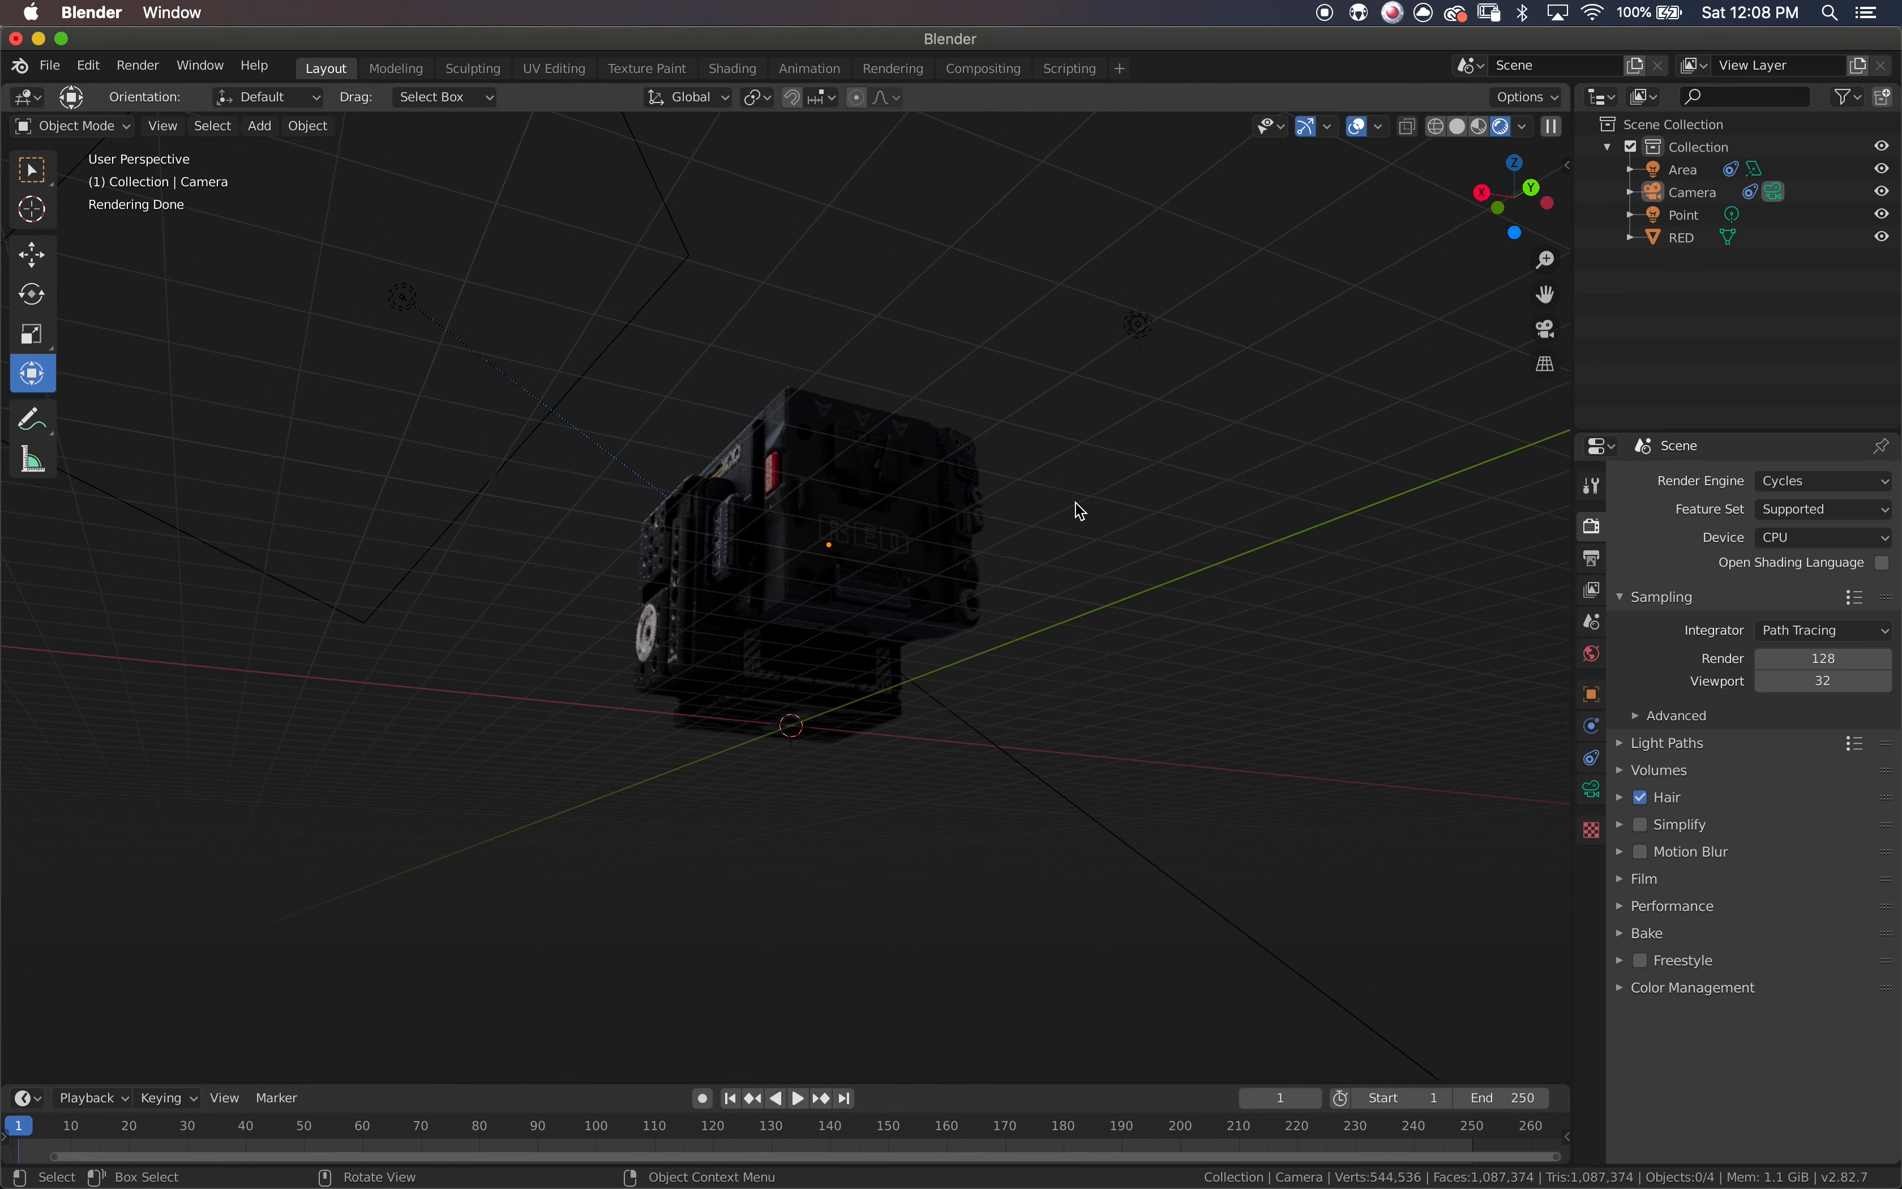
{"action": "left_click", "coordinate": [167, 136]}
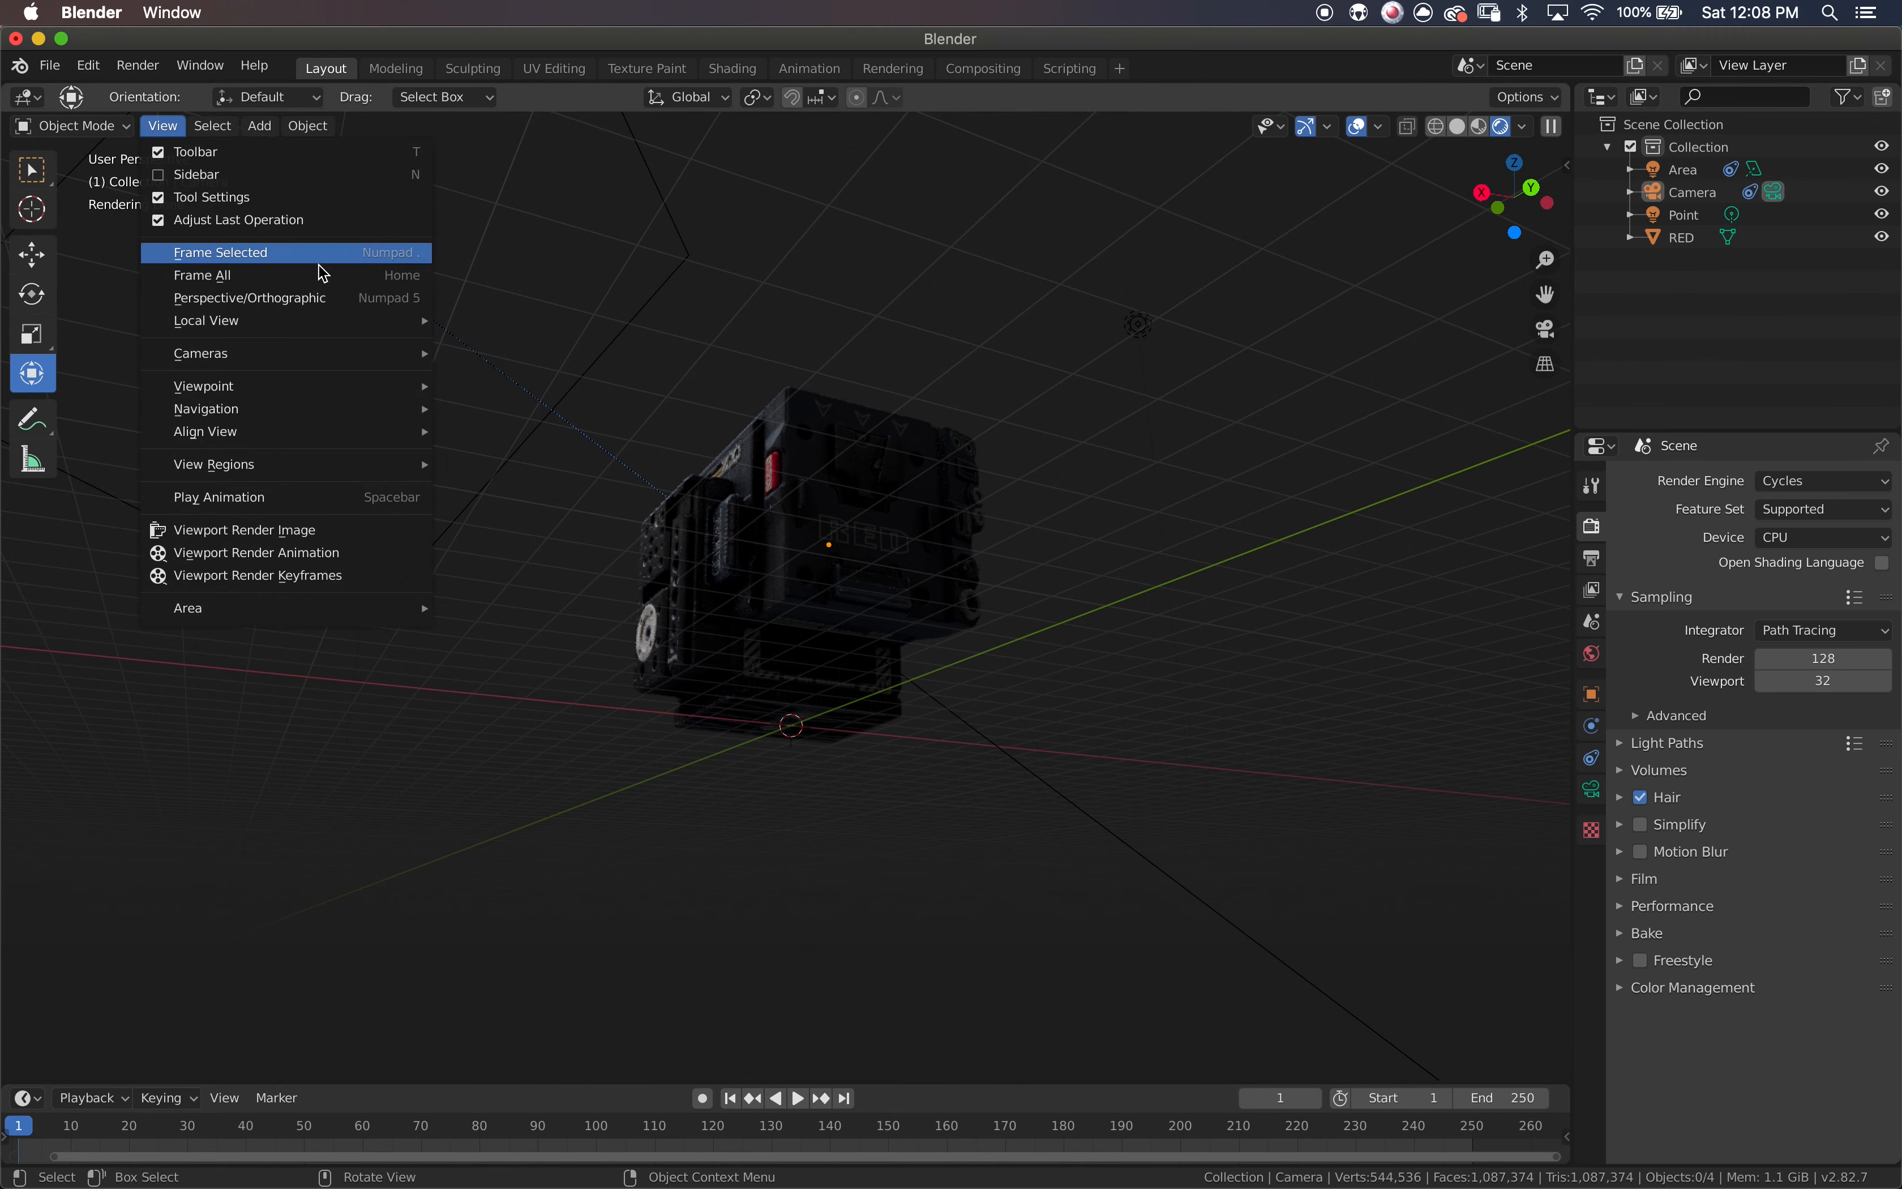
{"action": "mouse_move", "coordinate": [293, 442]}
{"action": "left_click", "coordinate": [577, 467]}
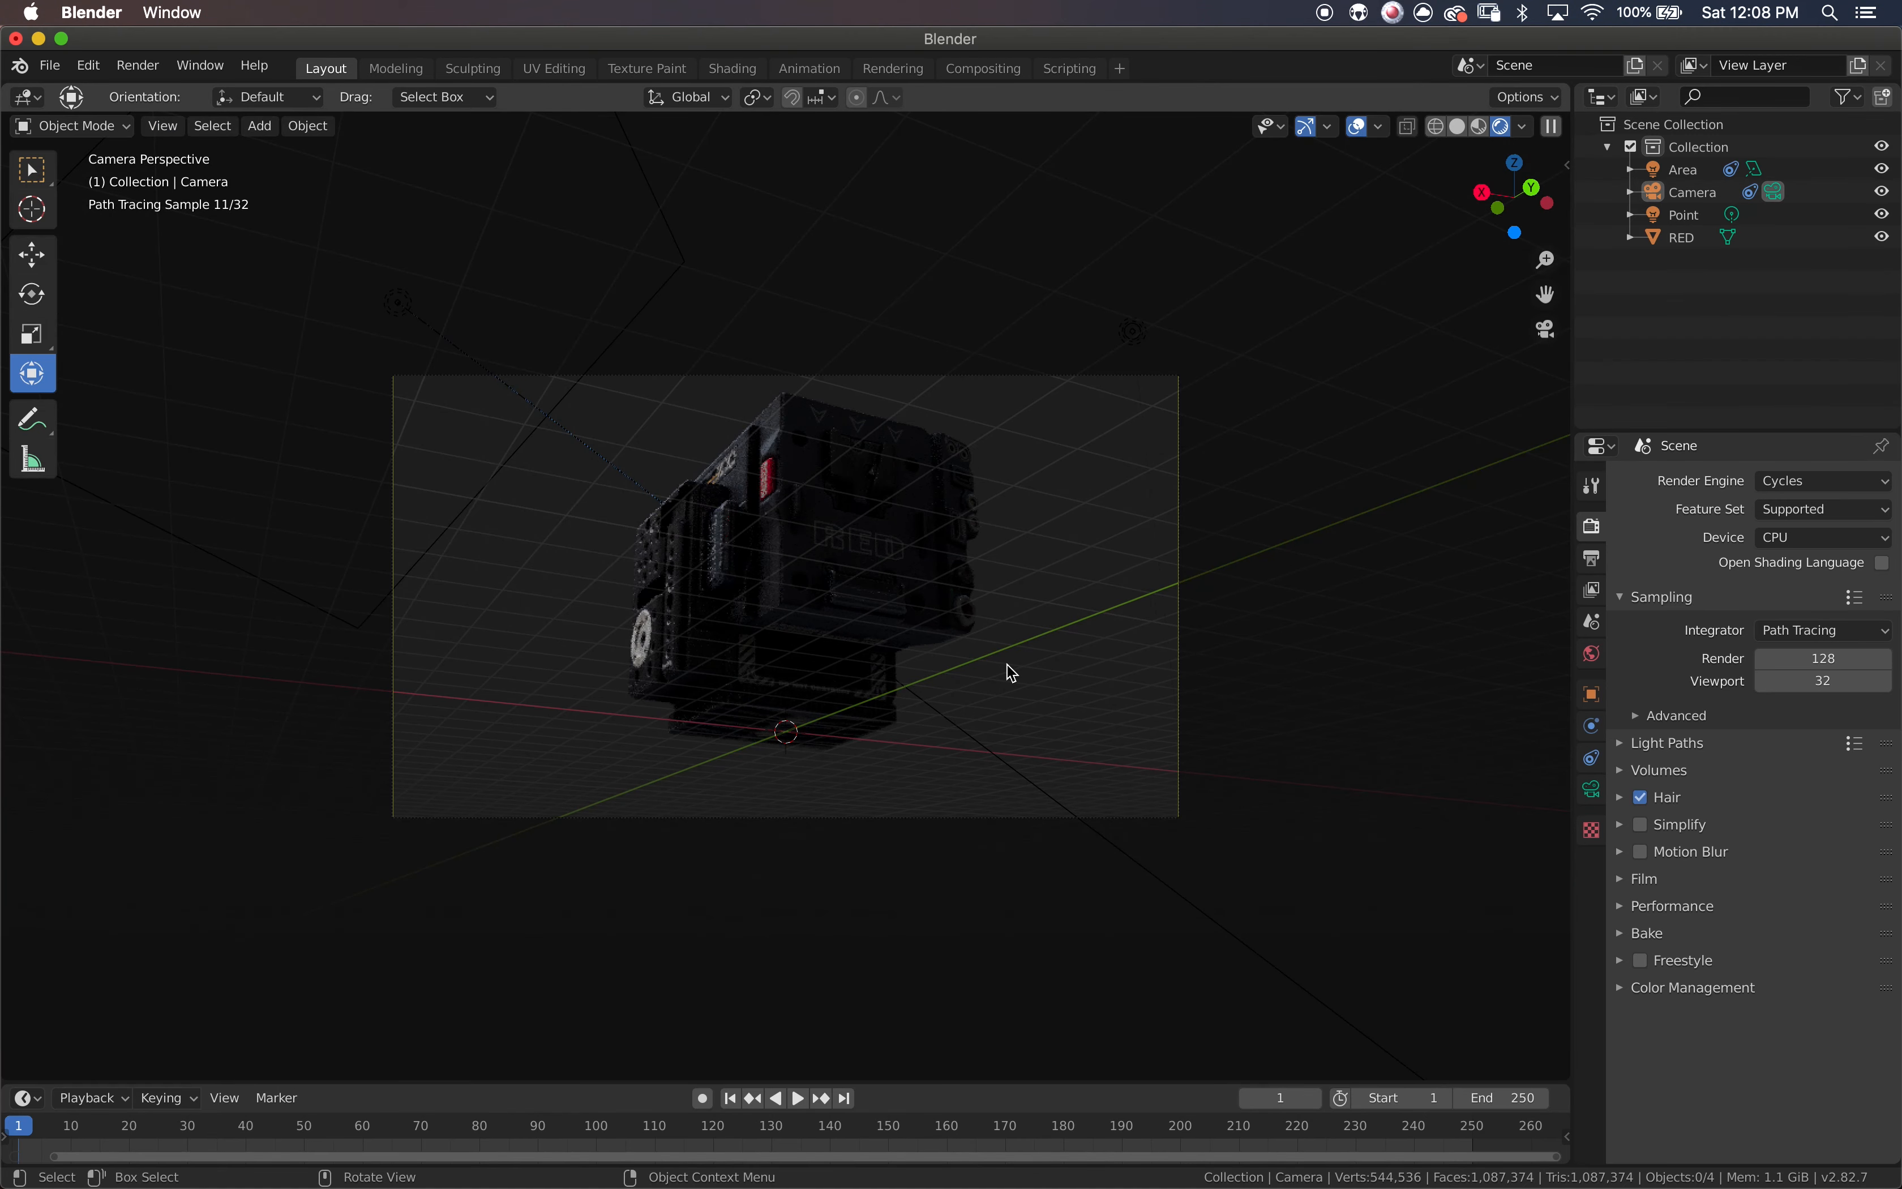
- Set the output resolution to 2000 px in both X and Y
{"action": "left_click", "coordinate": [1605, 560]}
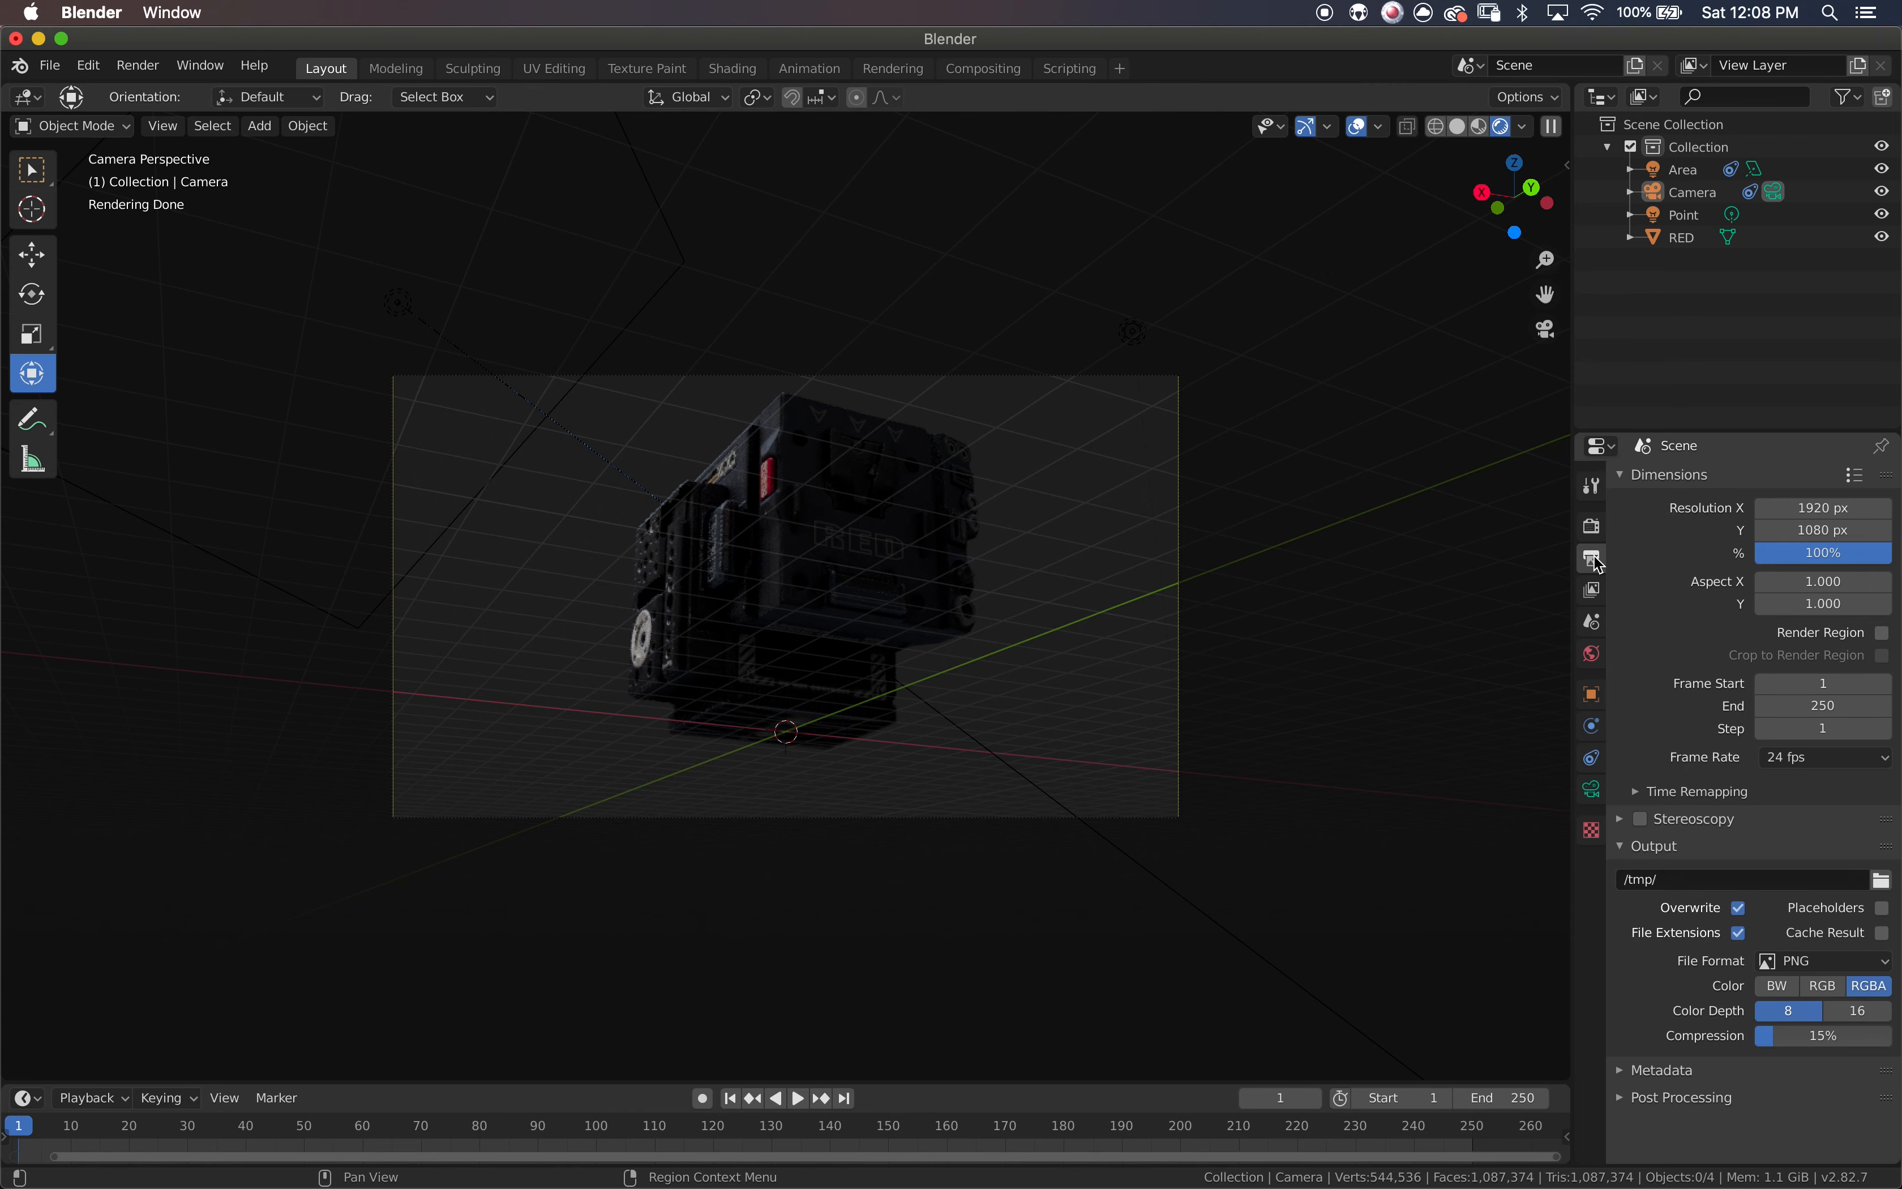
{"action": "left_click", "coordinate": [1811, 531]}
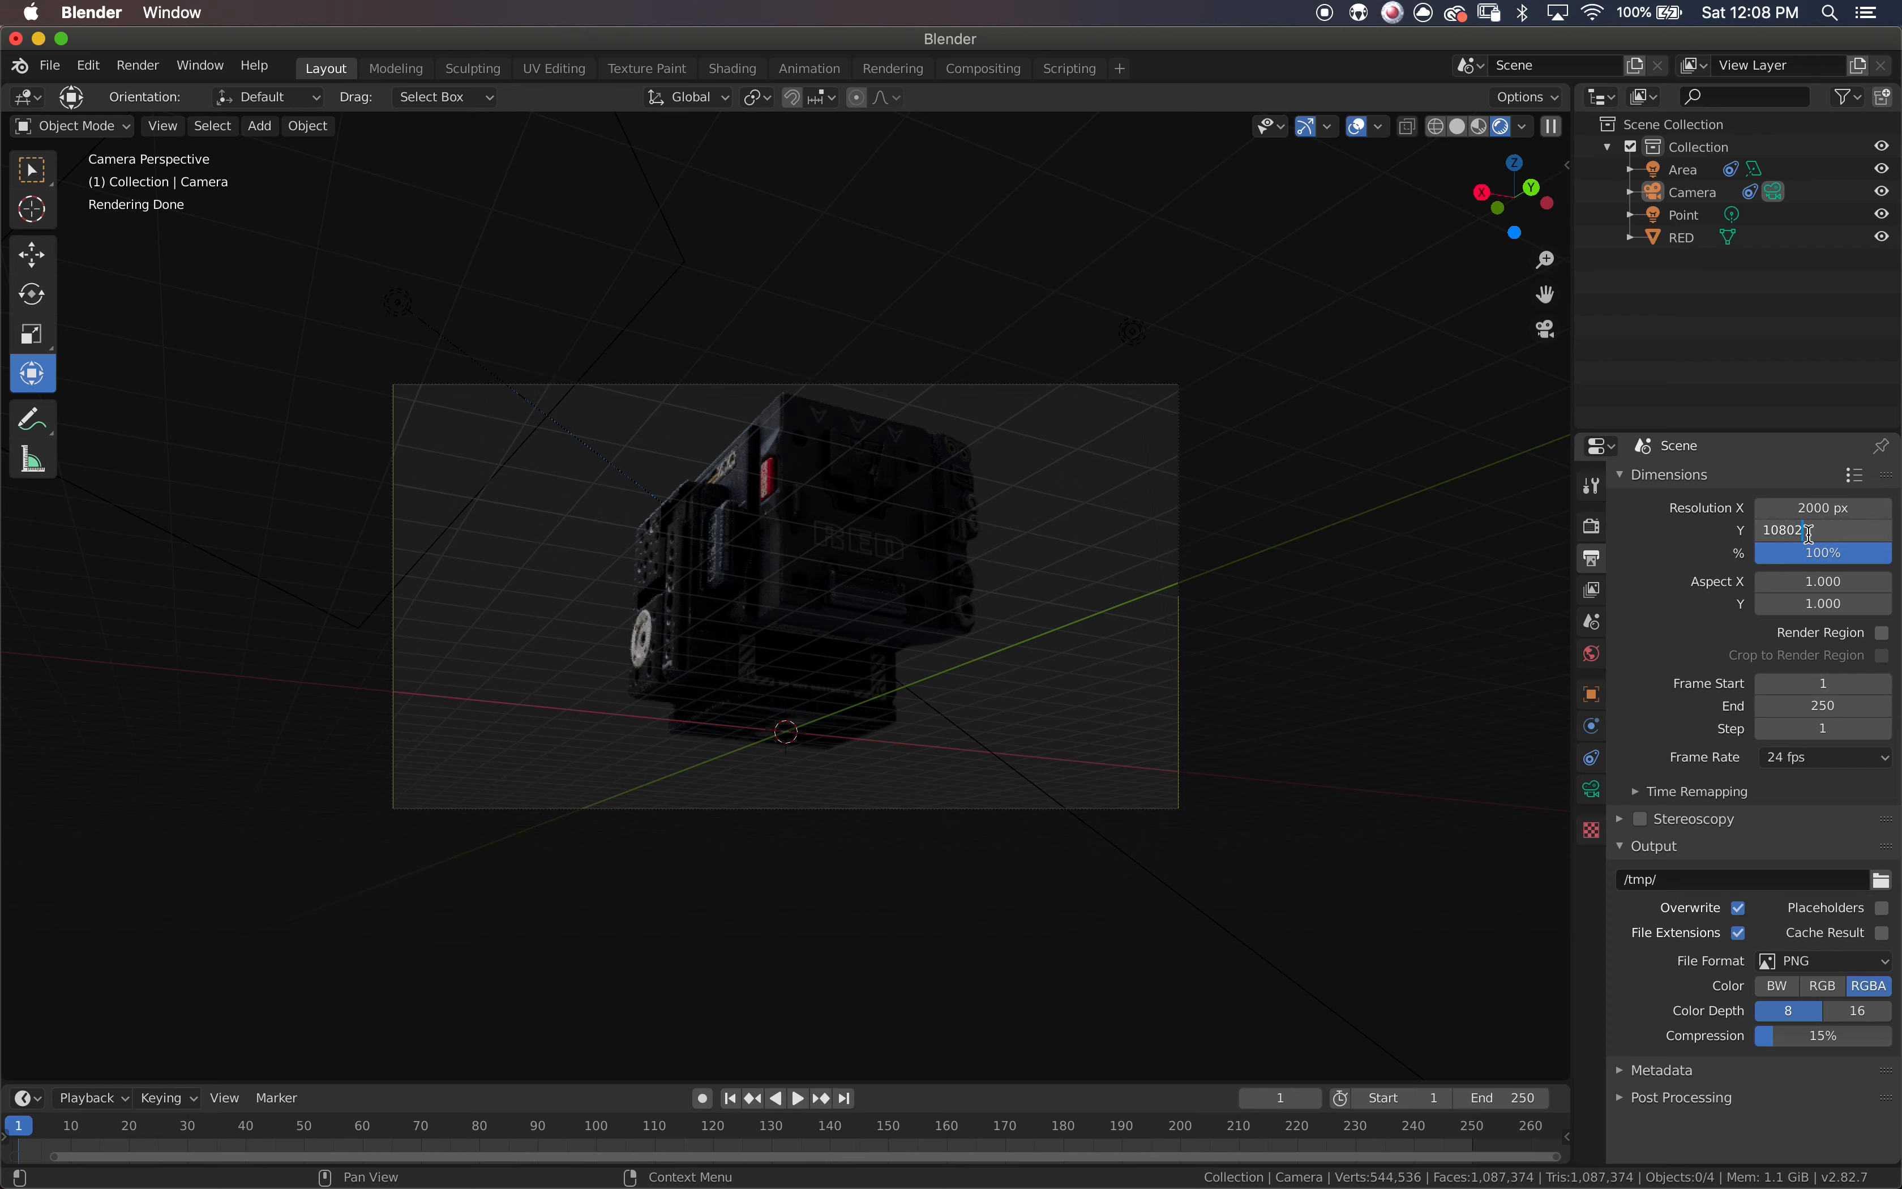
{"action": "type", "text": "2000"}
{"action": "key", "text": "Return"}
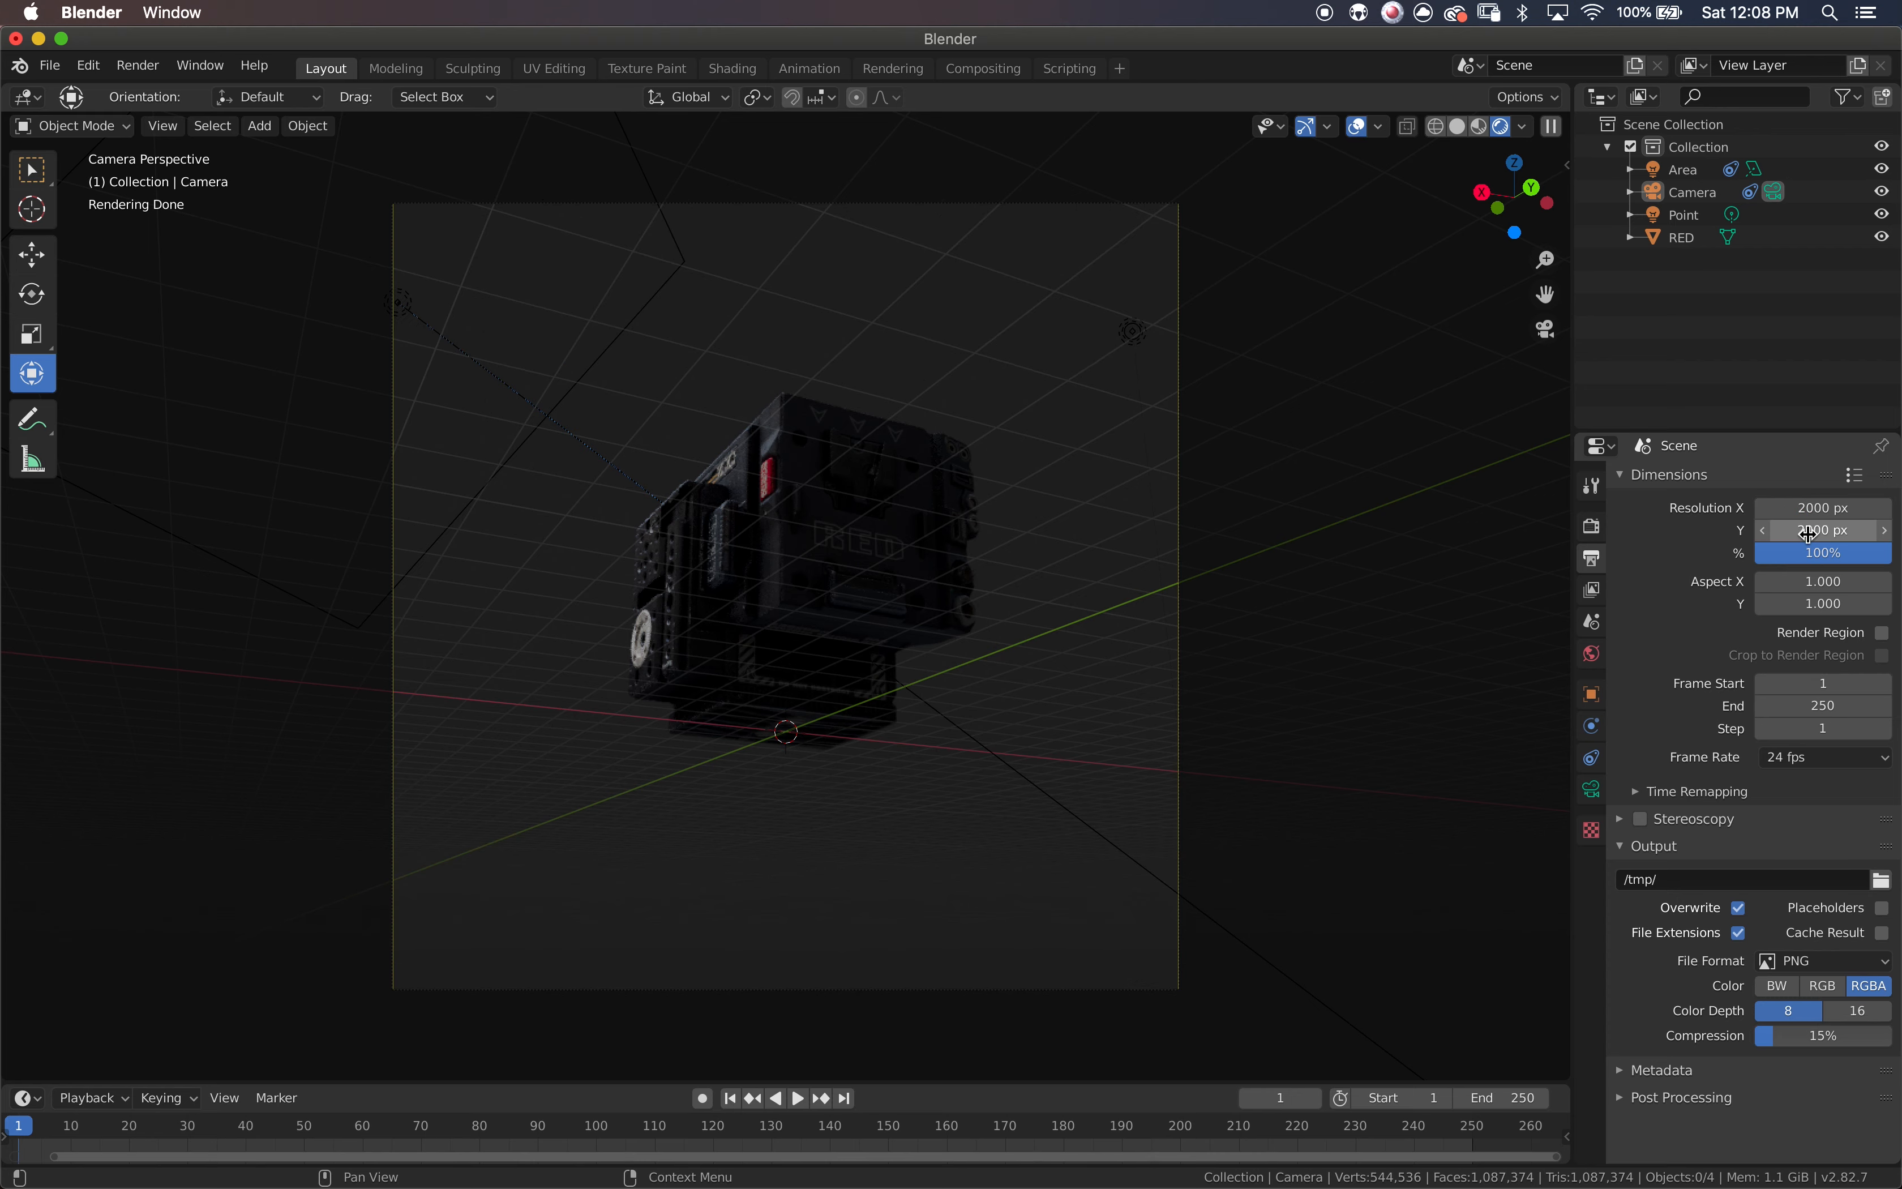
- Save the project as RED.blend
{"action": "key", "text": "super+s"}
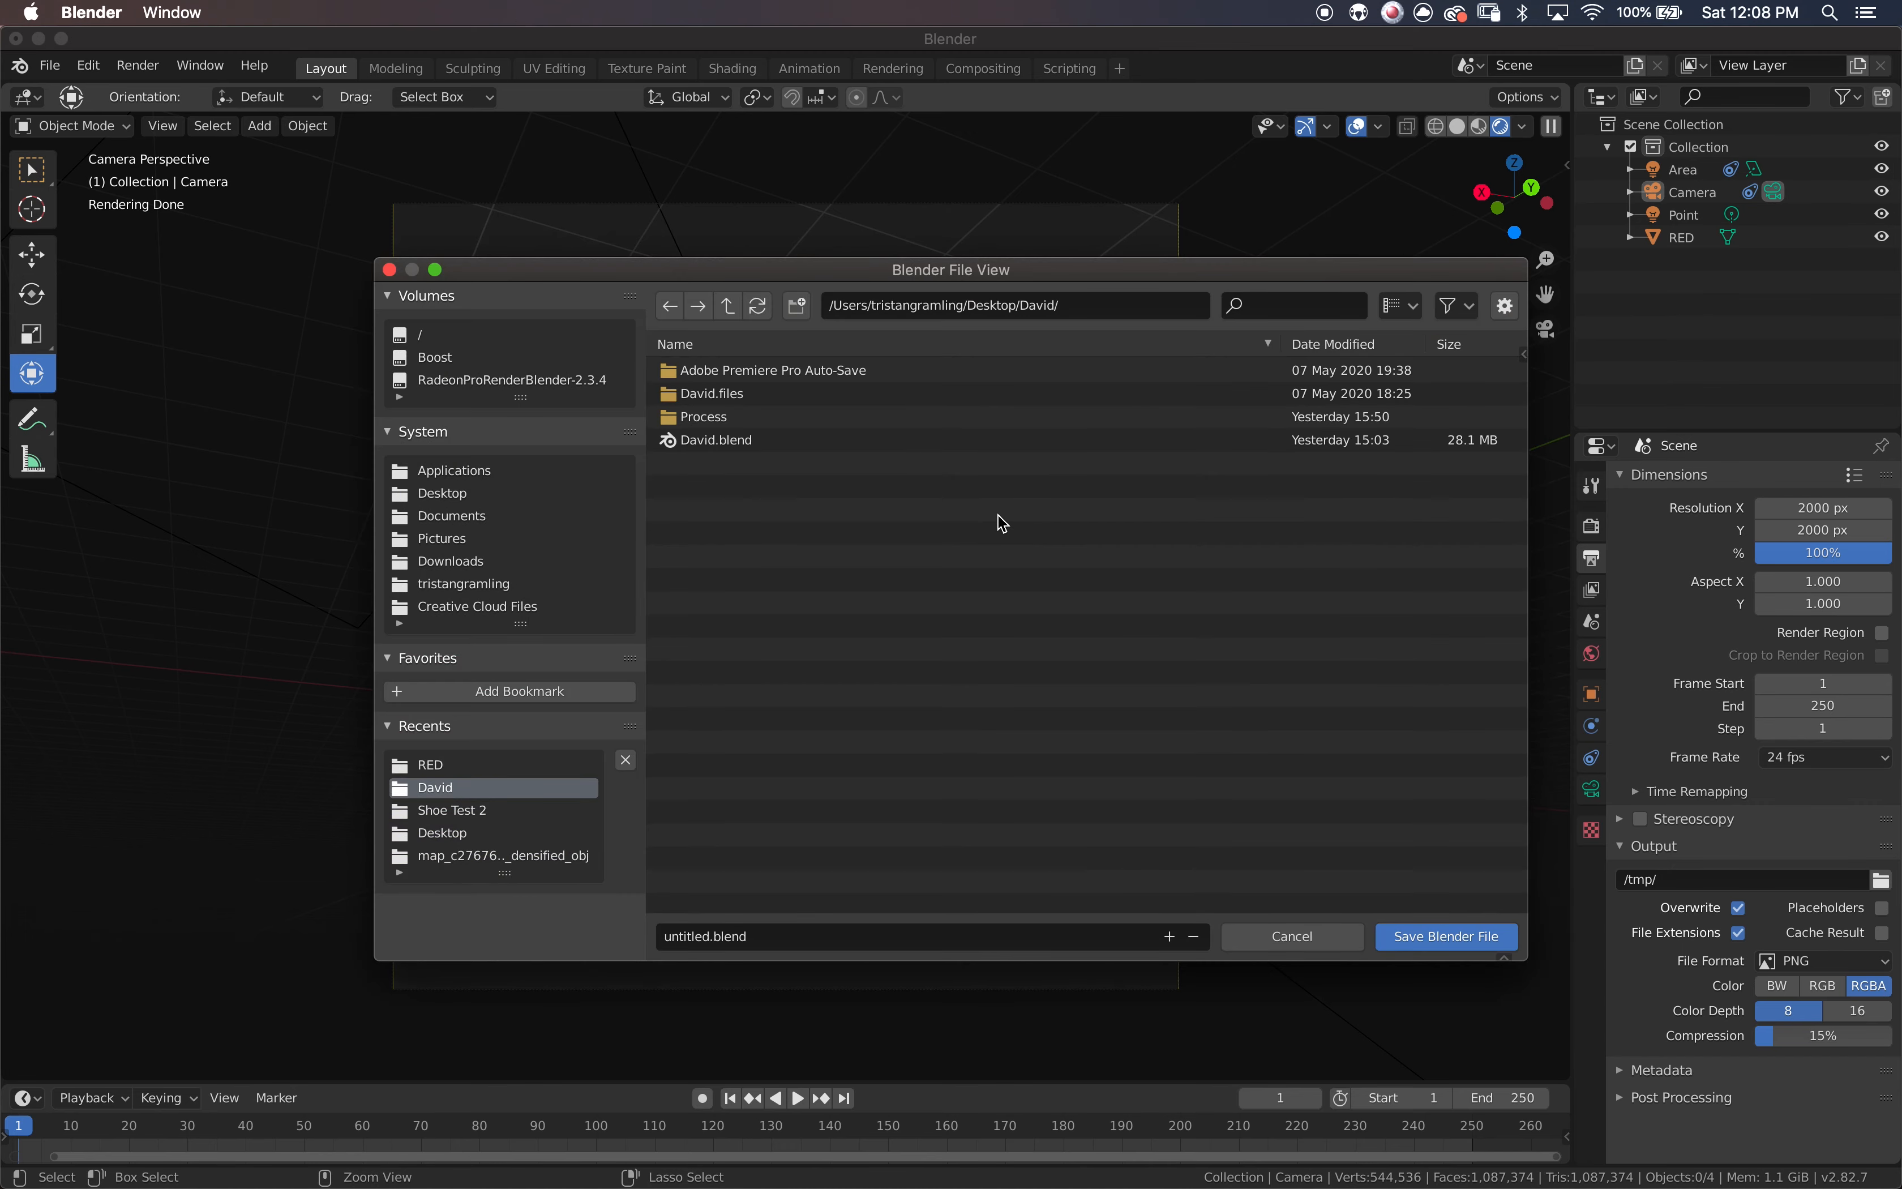
{"action": "left_click", "coordinate": [700, 937]}
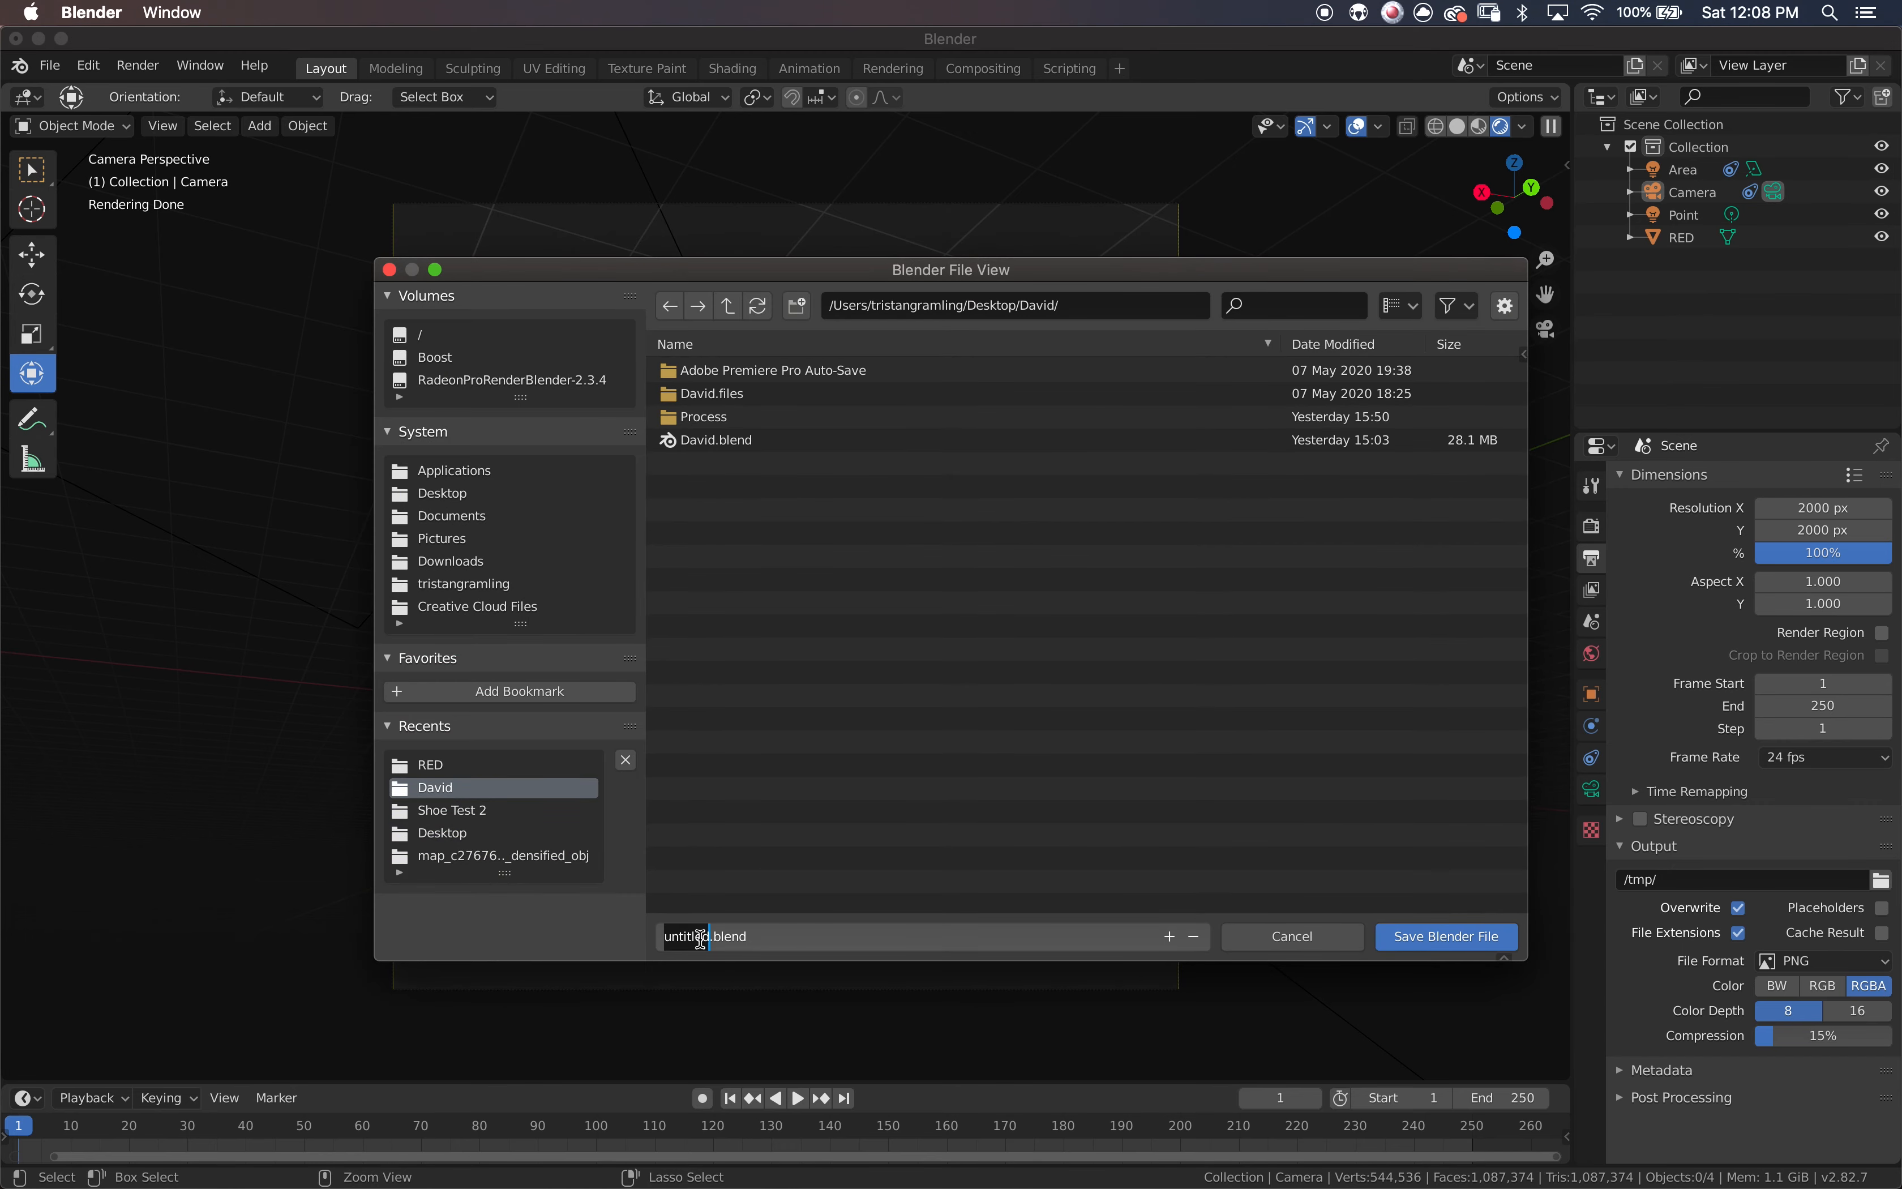
{"action": "type", "text": "RED"}
{"action": "key", "text": "Return"}
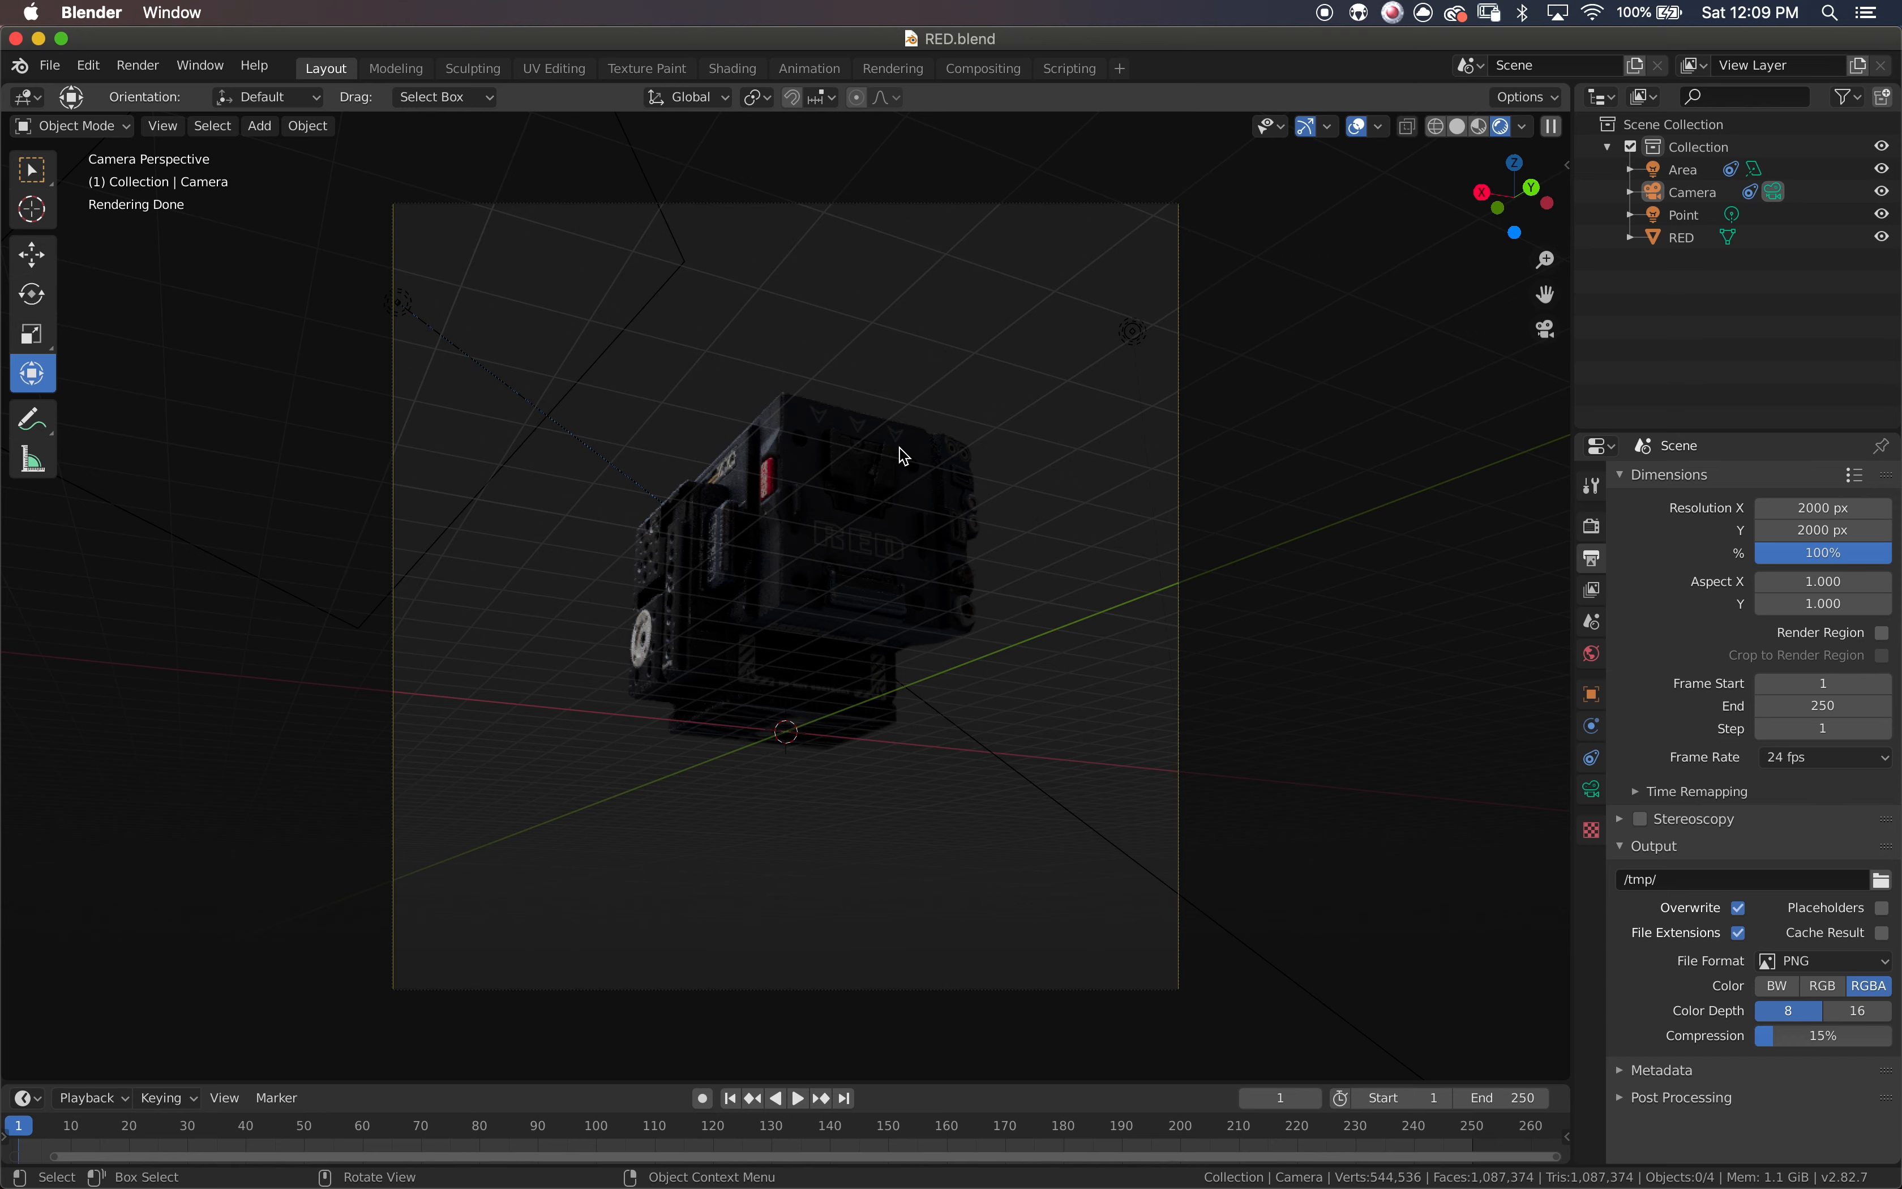
- Reposition the camera slightly to reframe the RED model from its low rear angle, and apply a rotation
{"action": "left_click", "coordinate": [1707, 192]}
{"action": "key", "text": "g"}
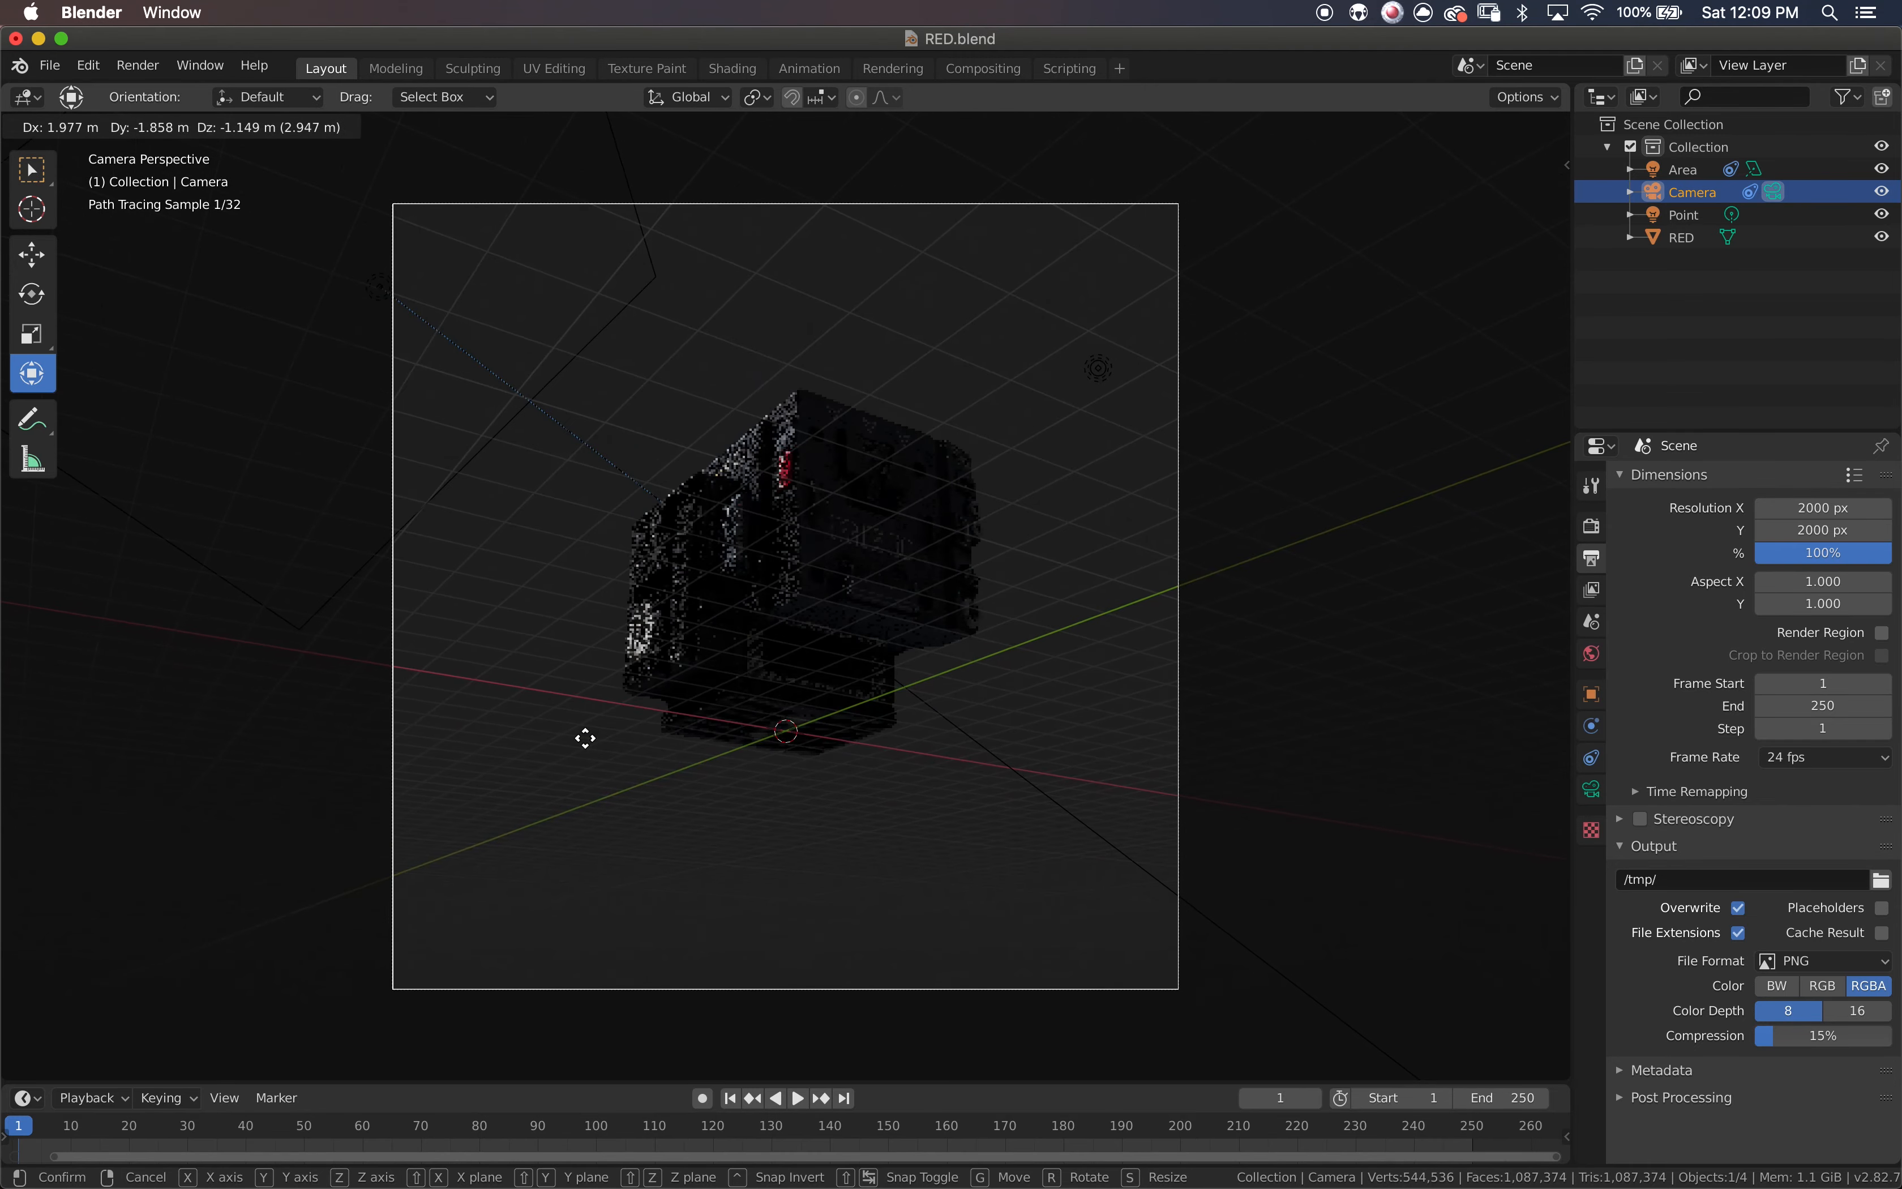
{"action": "left_click", "coordinate": [456, 675]}
{"action": "key", "text": "r"}
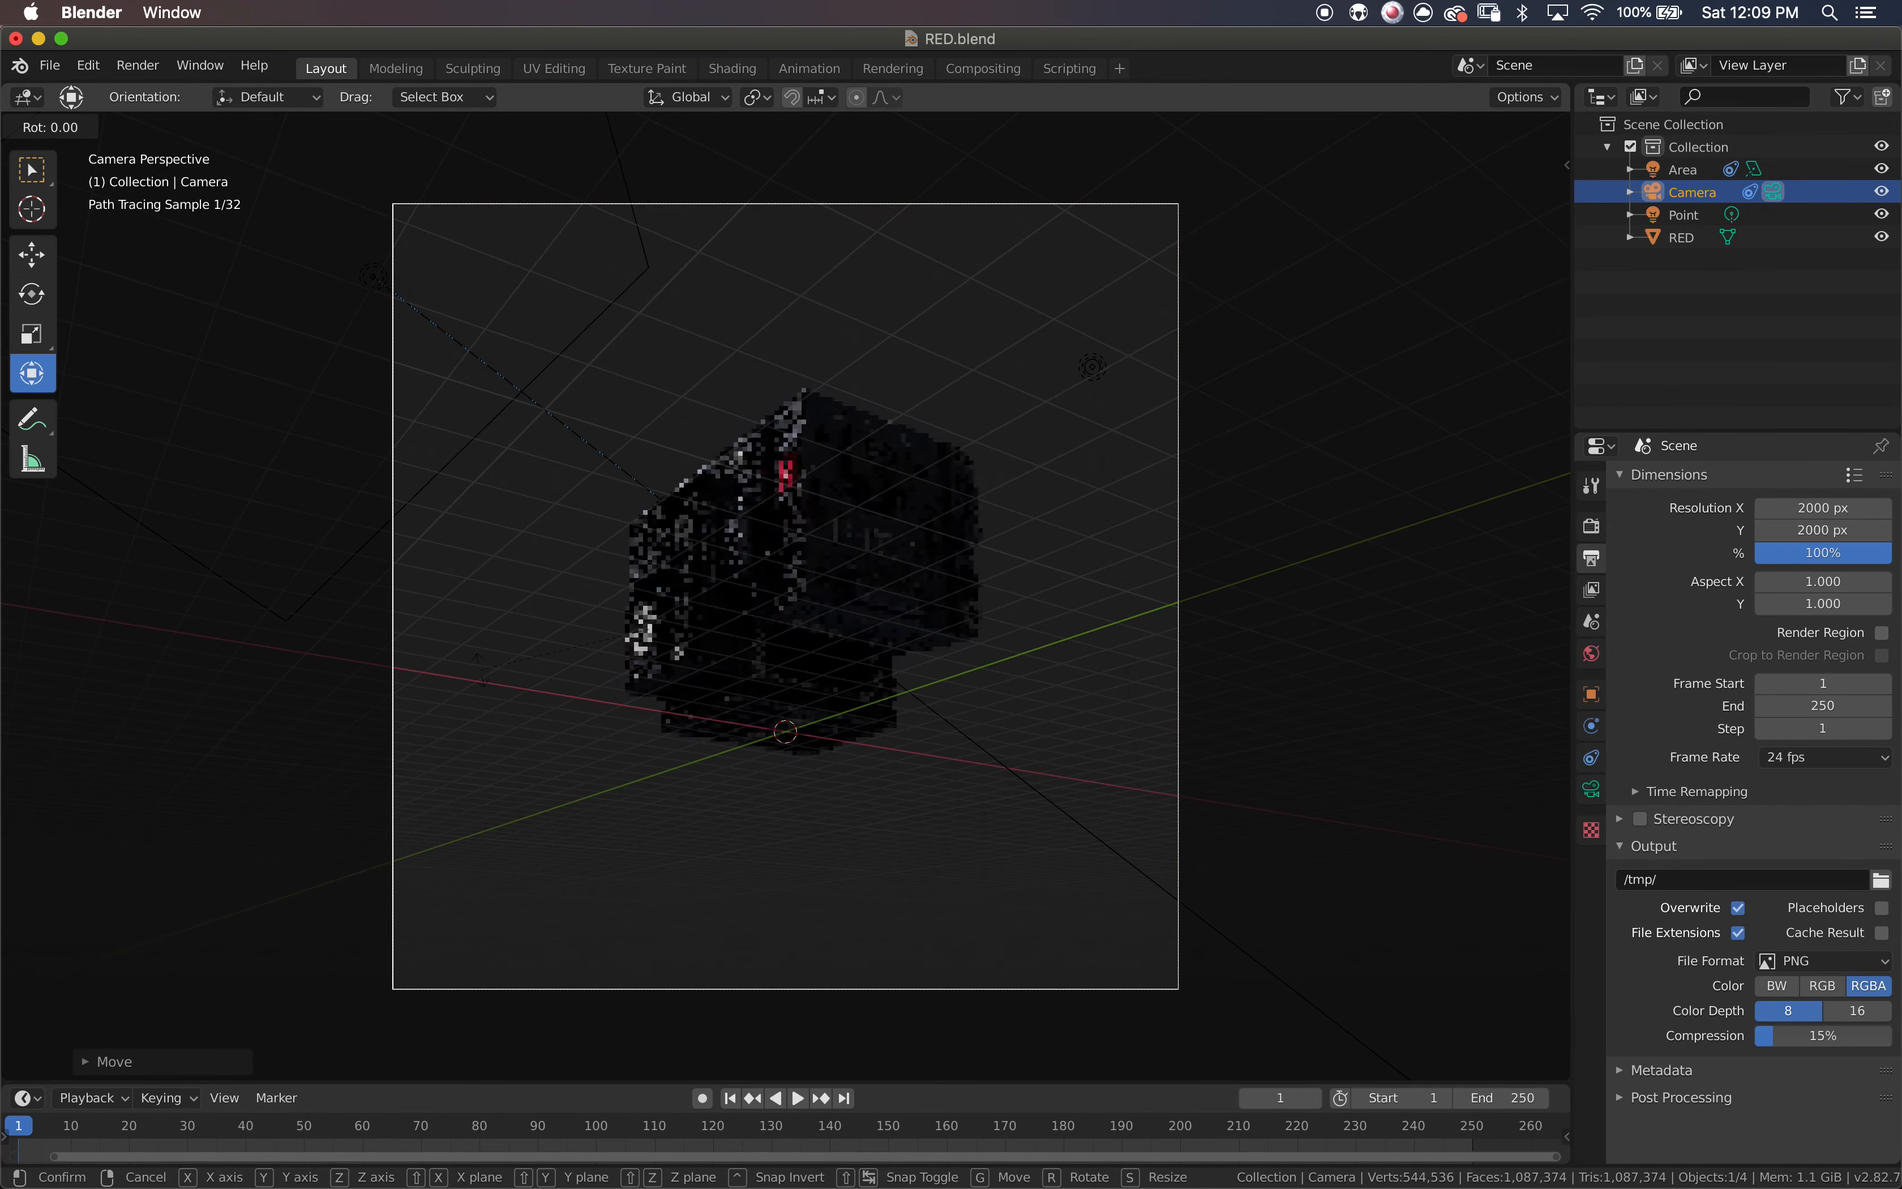
{"action": "left_click", "coordinate": [474, 699]}
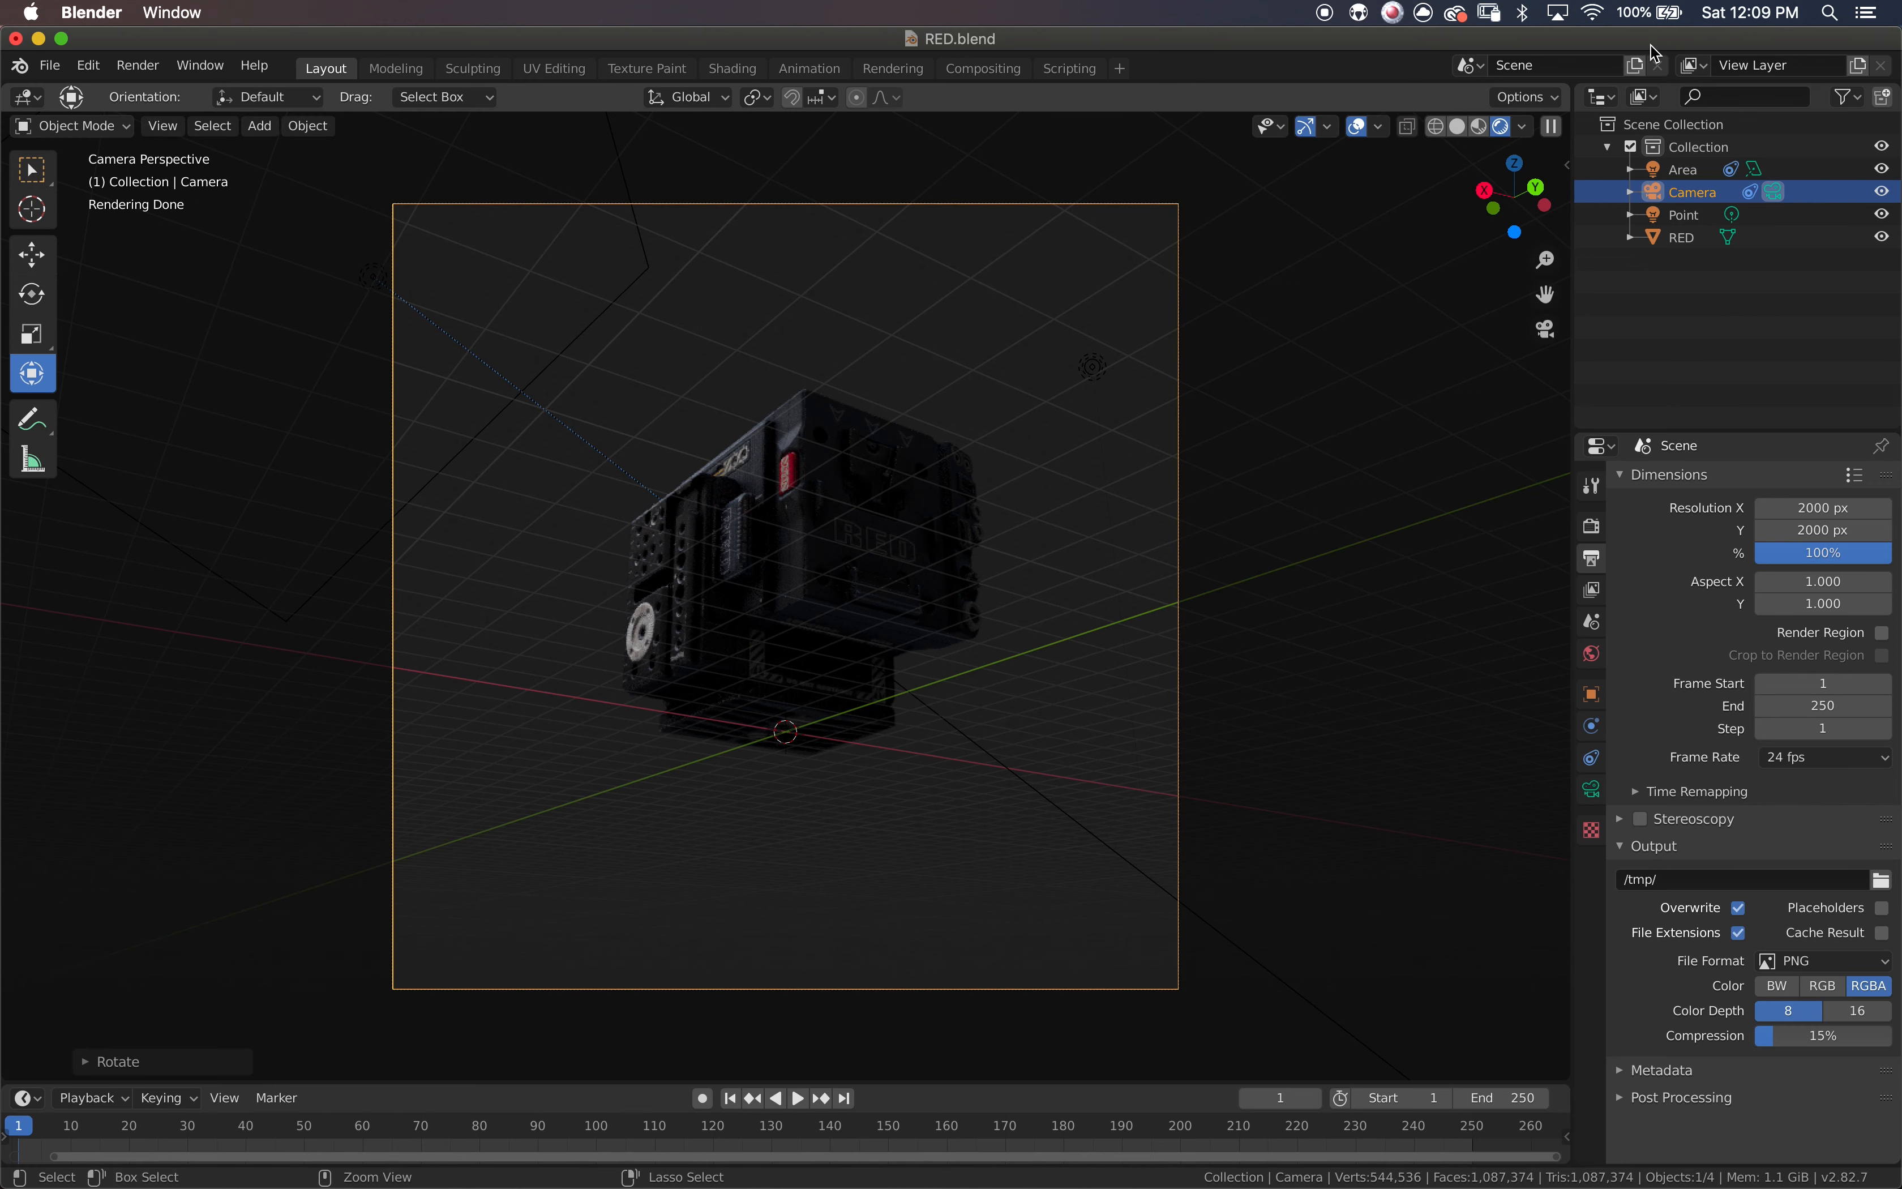
- Try a free trackball rotation on the camera, and undo it
{"action": "left_click", "coordinate": [1694, 191]}
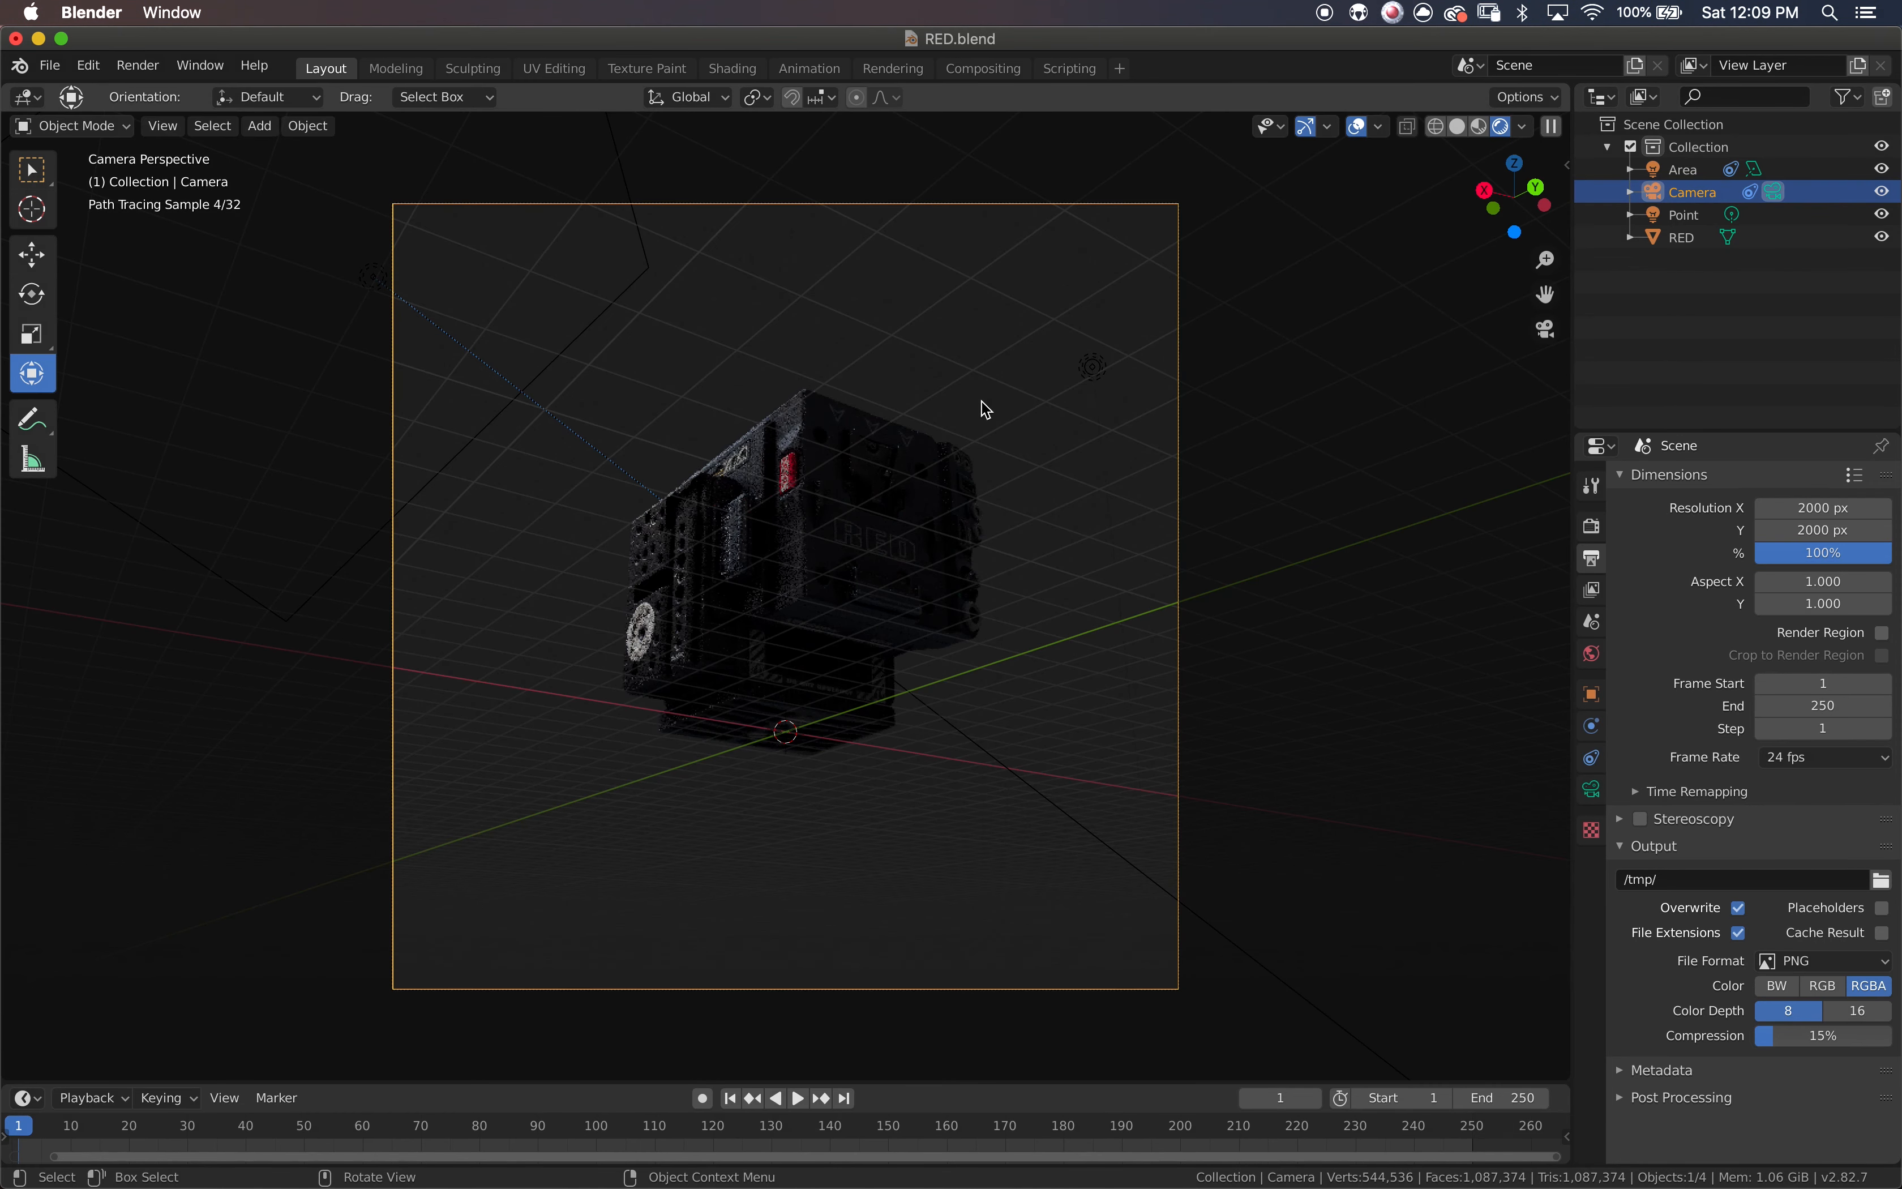
{"action": "key", "text": "r"}
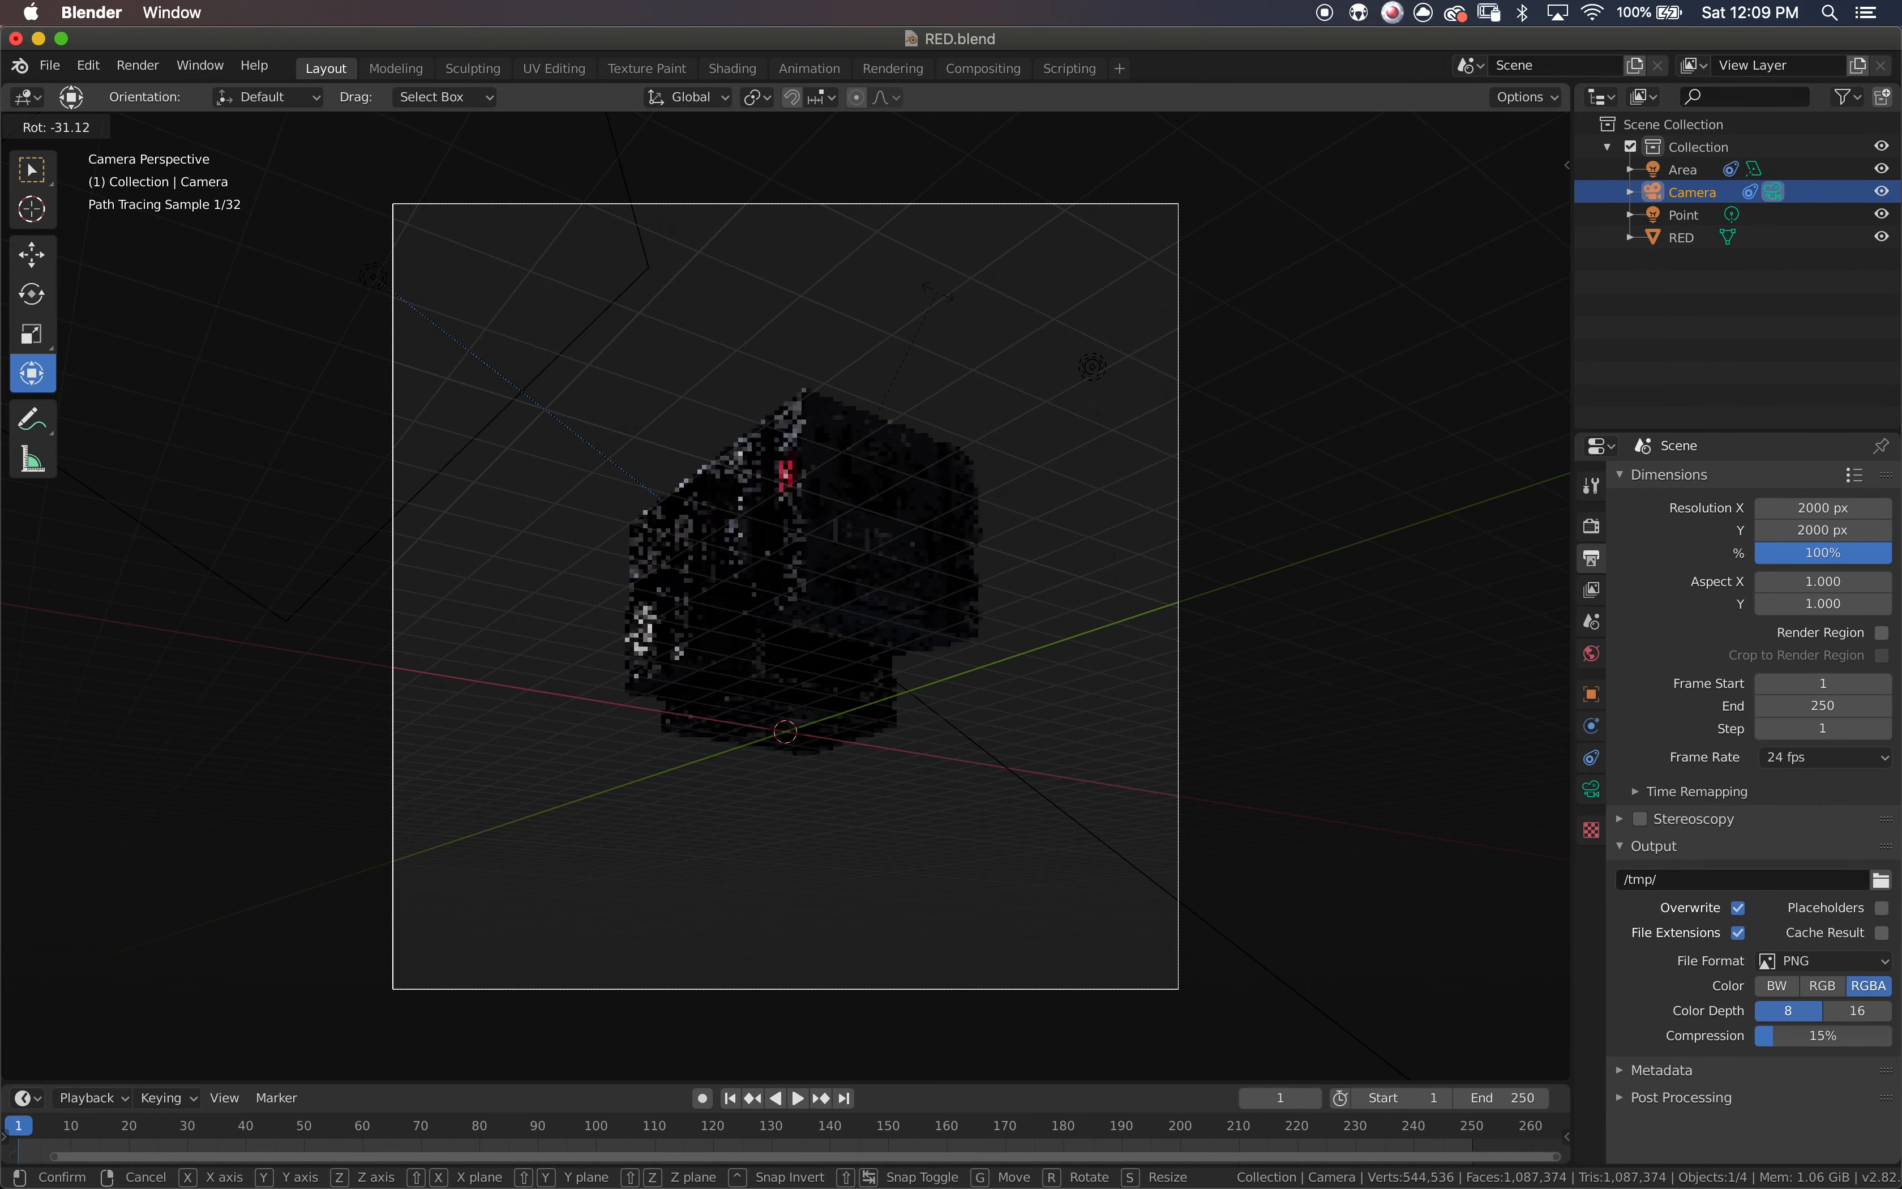
{"action": "key", "text": "r"}
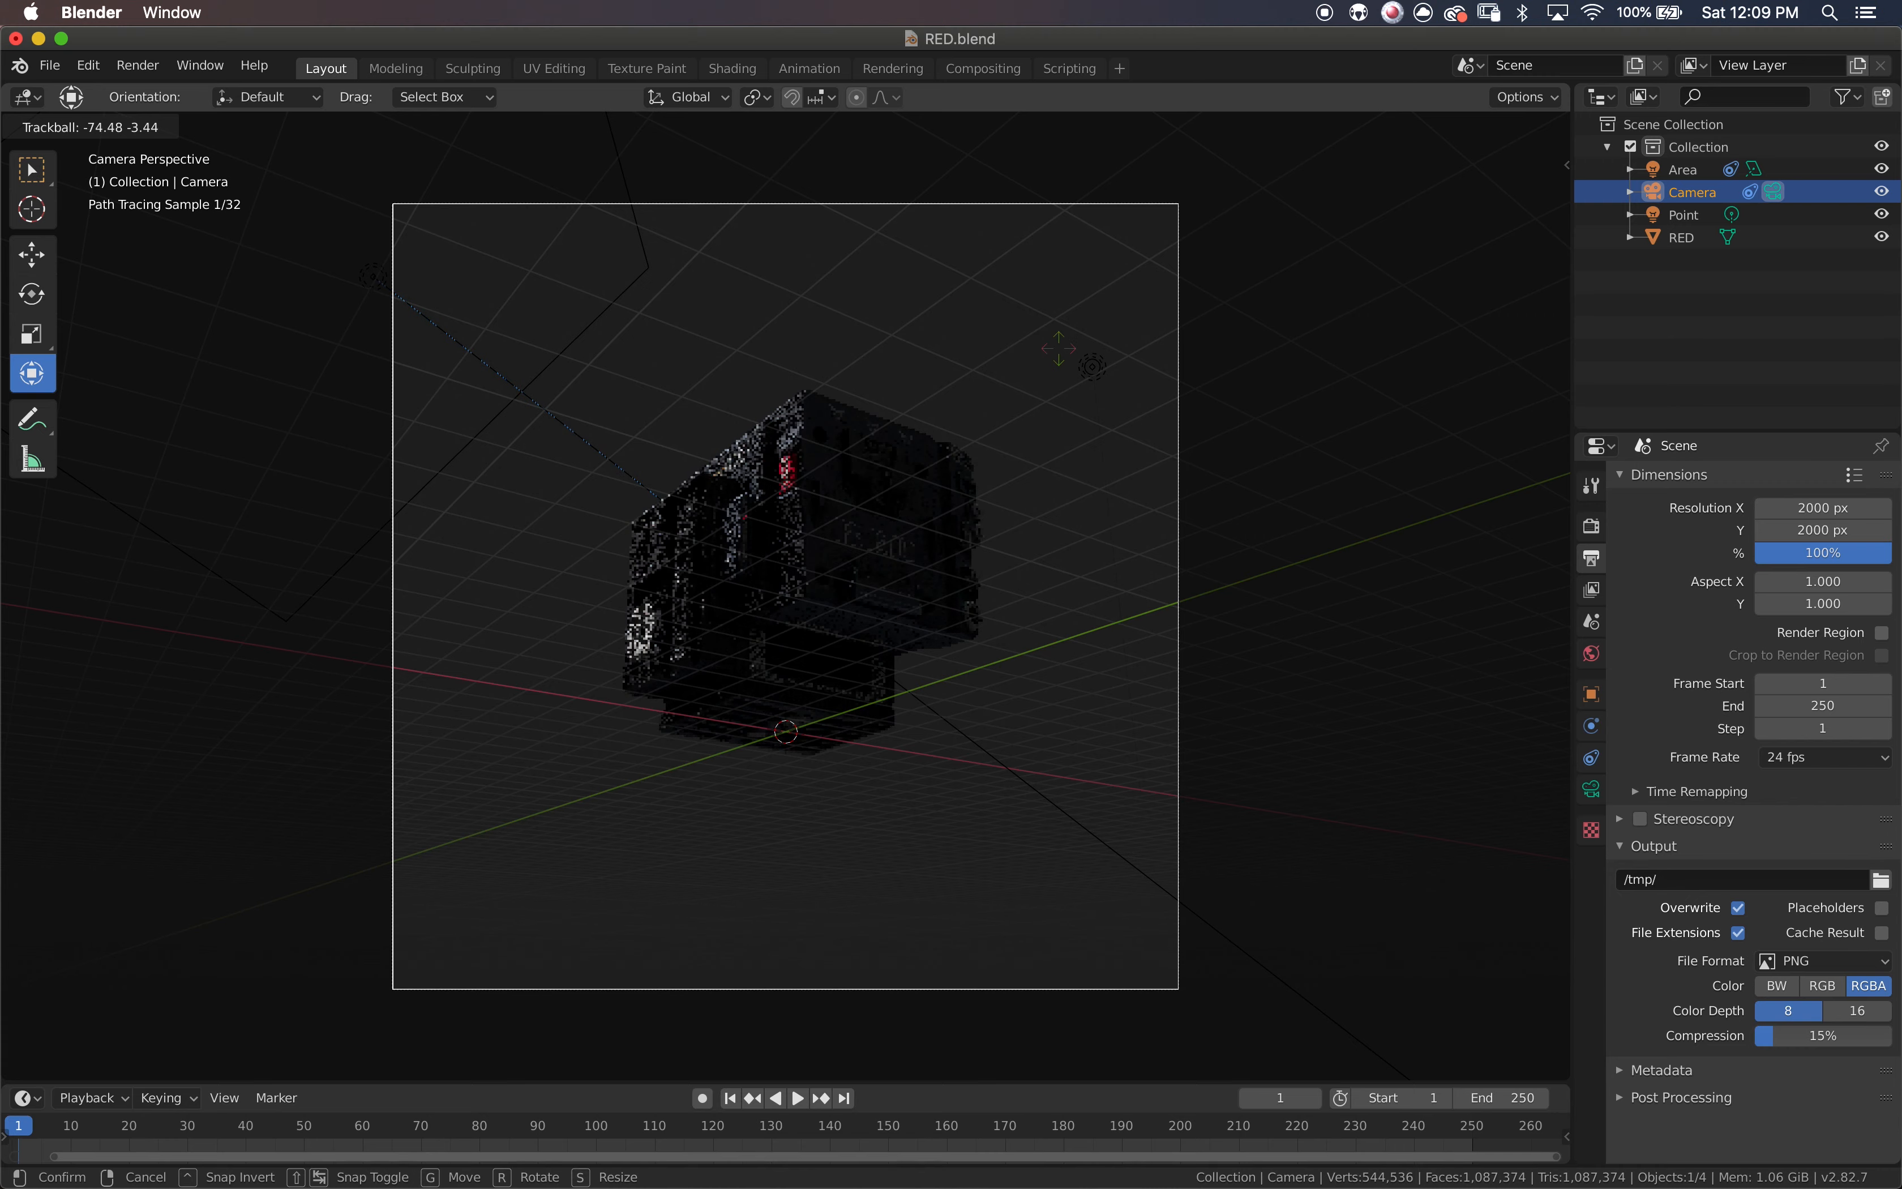
{"action": "left_click", "coordinate": [1217, 439]}
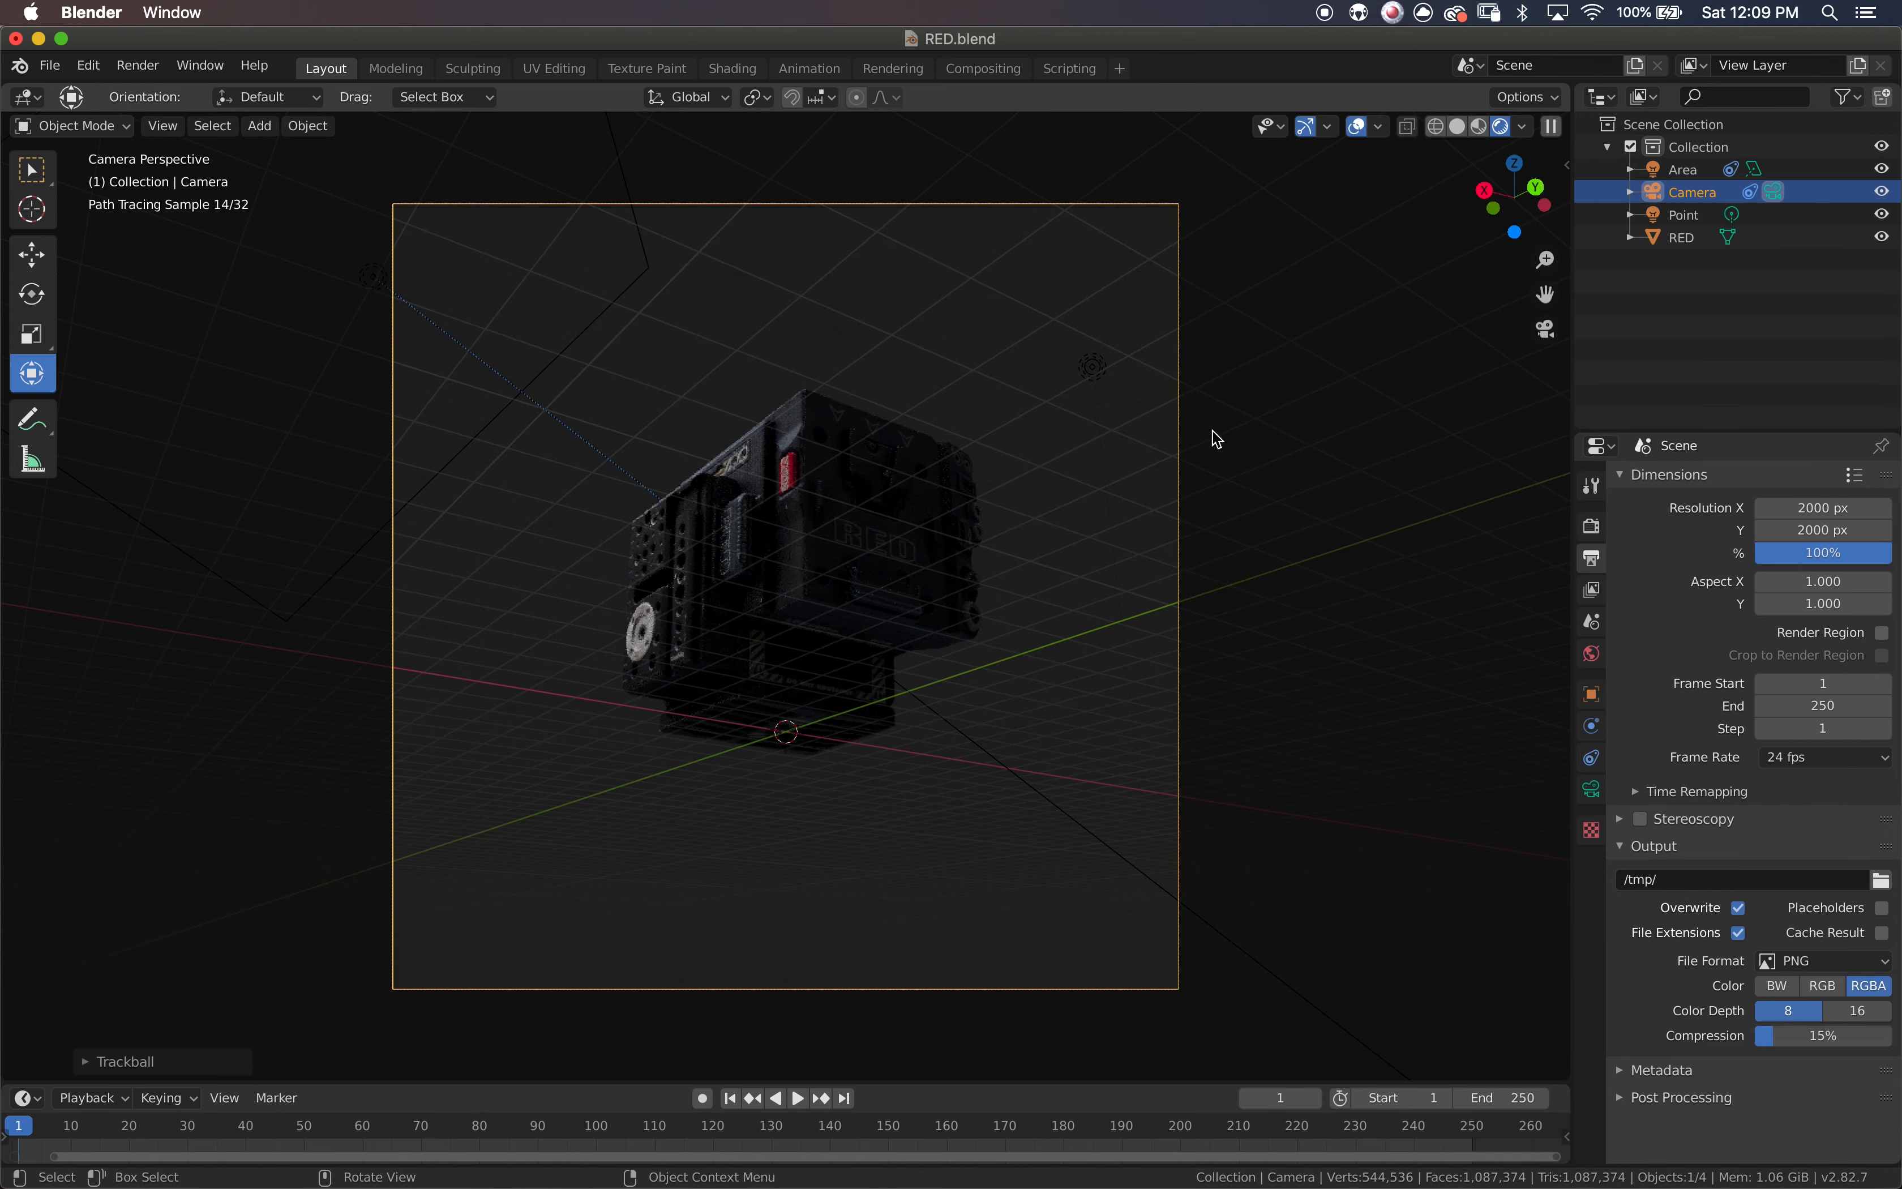
{"action": "key", "text": "super+z"}
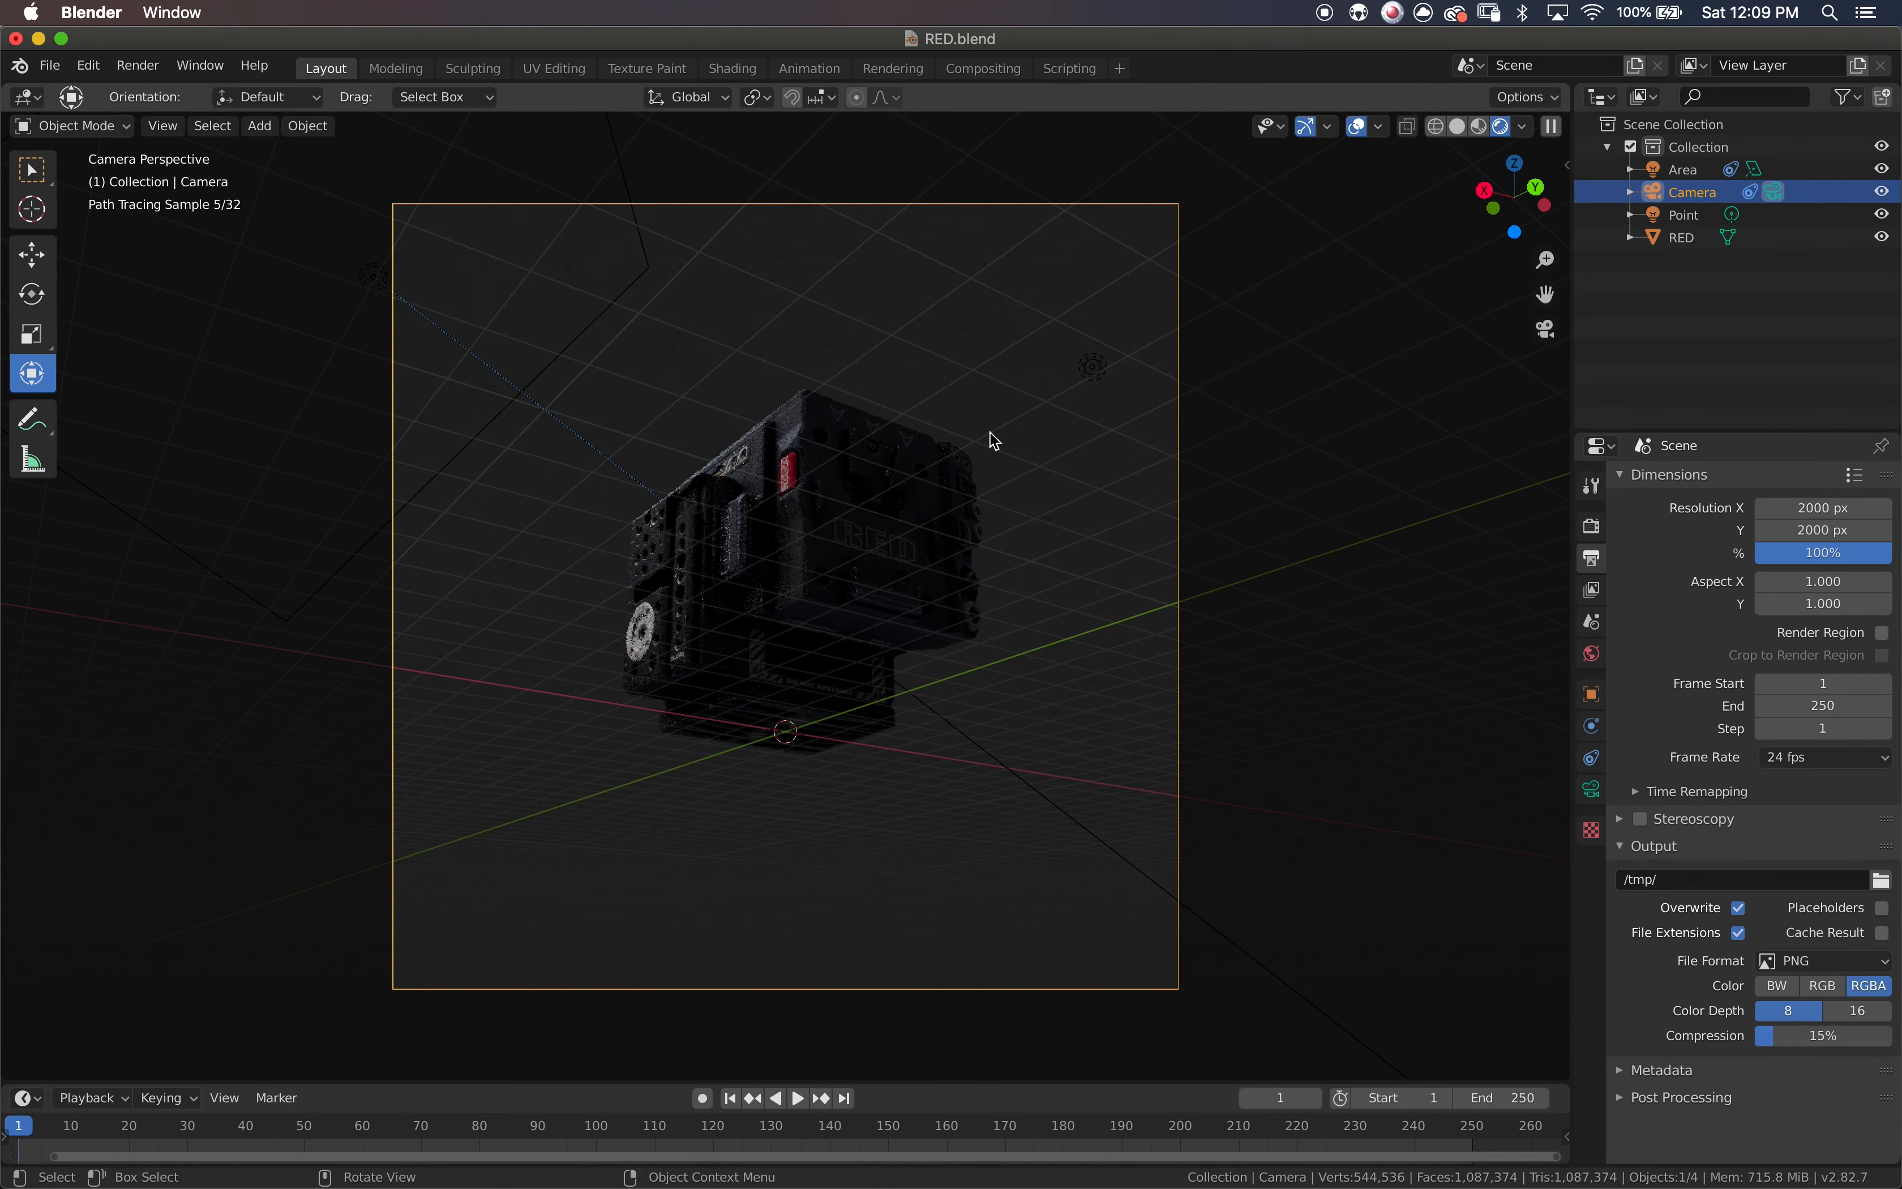
- Add a second area light and move it along the Y axis away from the RED model
{"action": "scroll", "coordinate": [1119, 499], "scroll_direction": "left", "scroll_amount": 5}
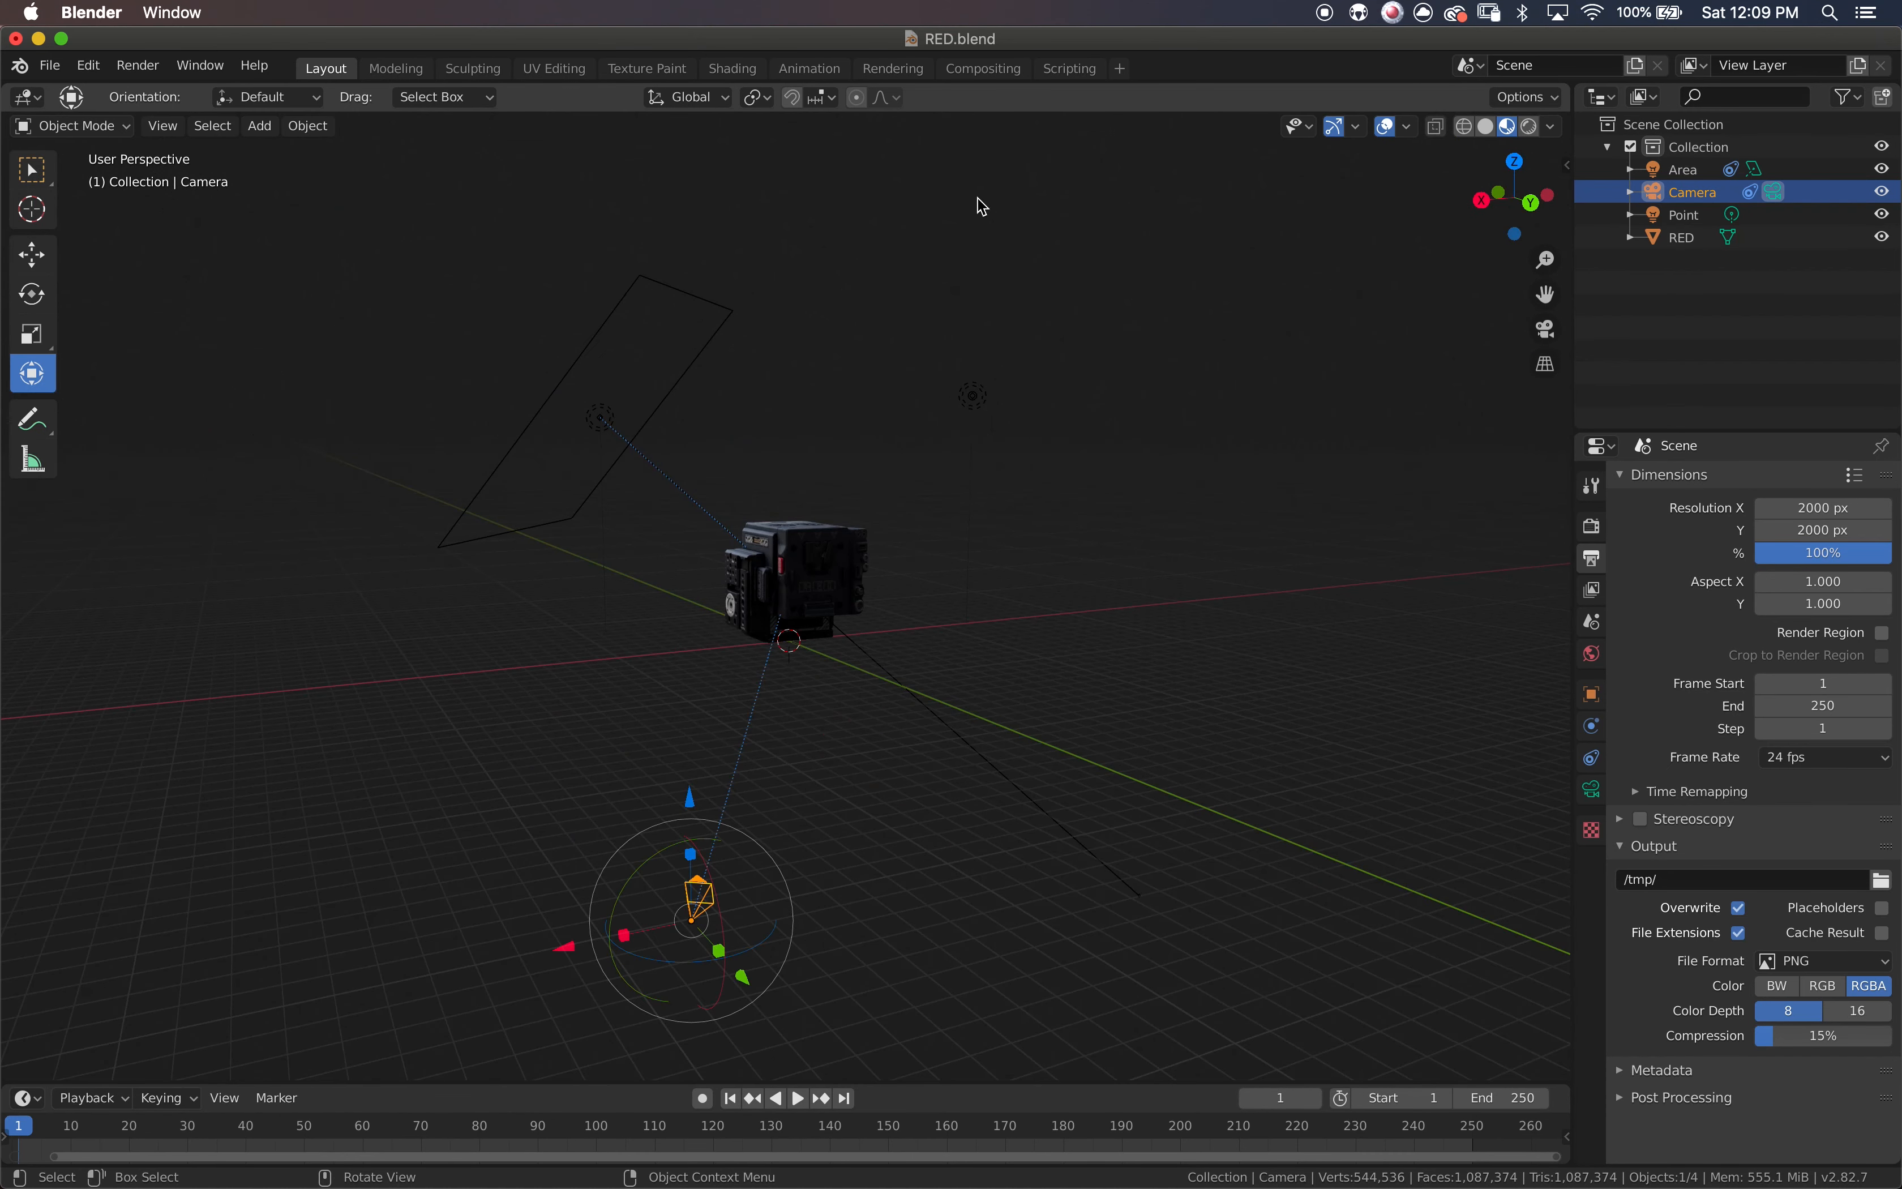
{"action": "left_click", "coordinate": [260, 126]}
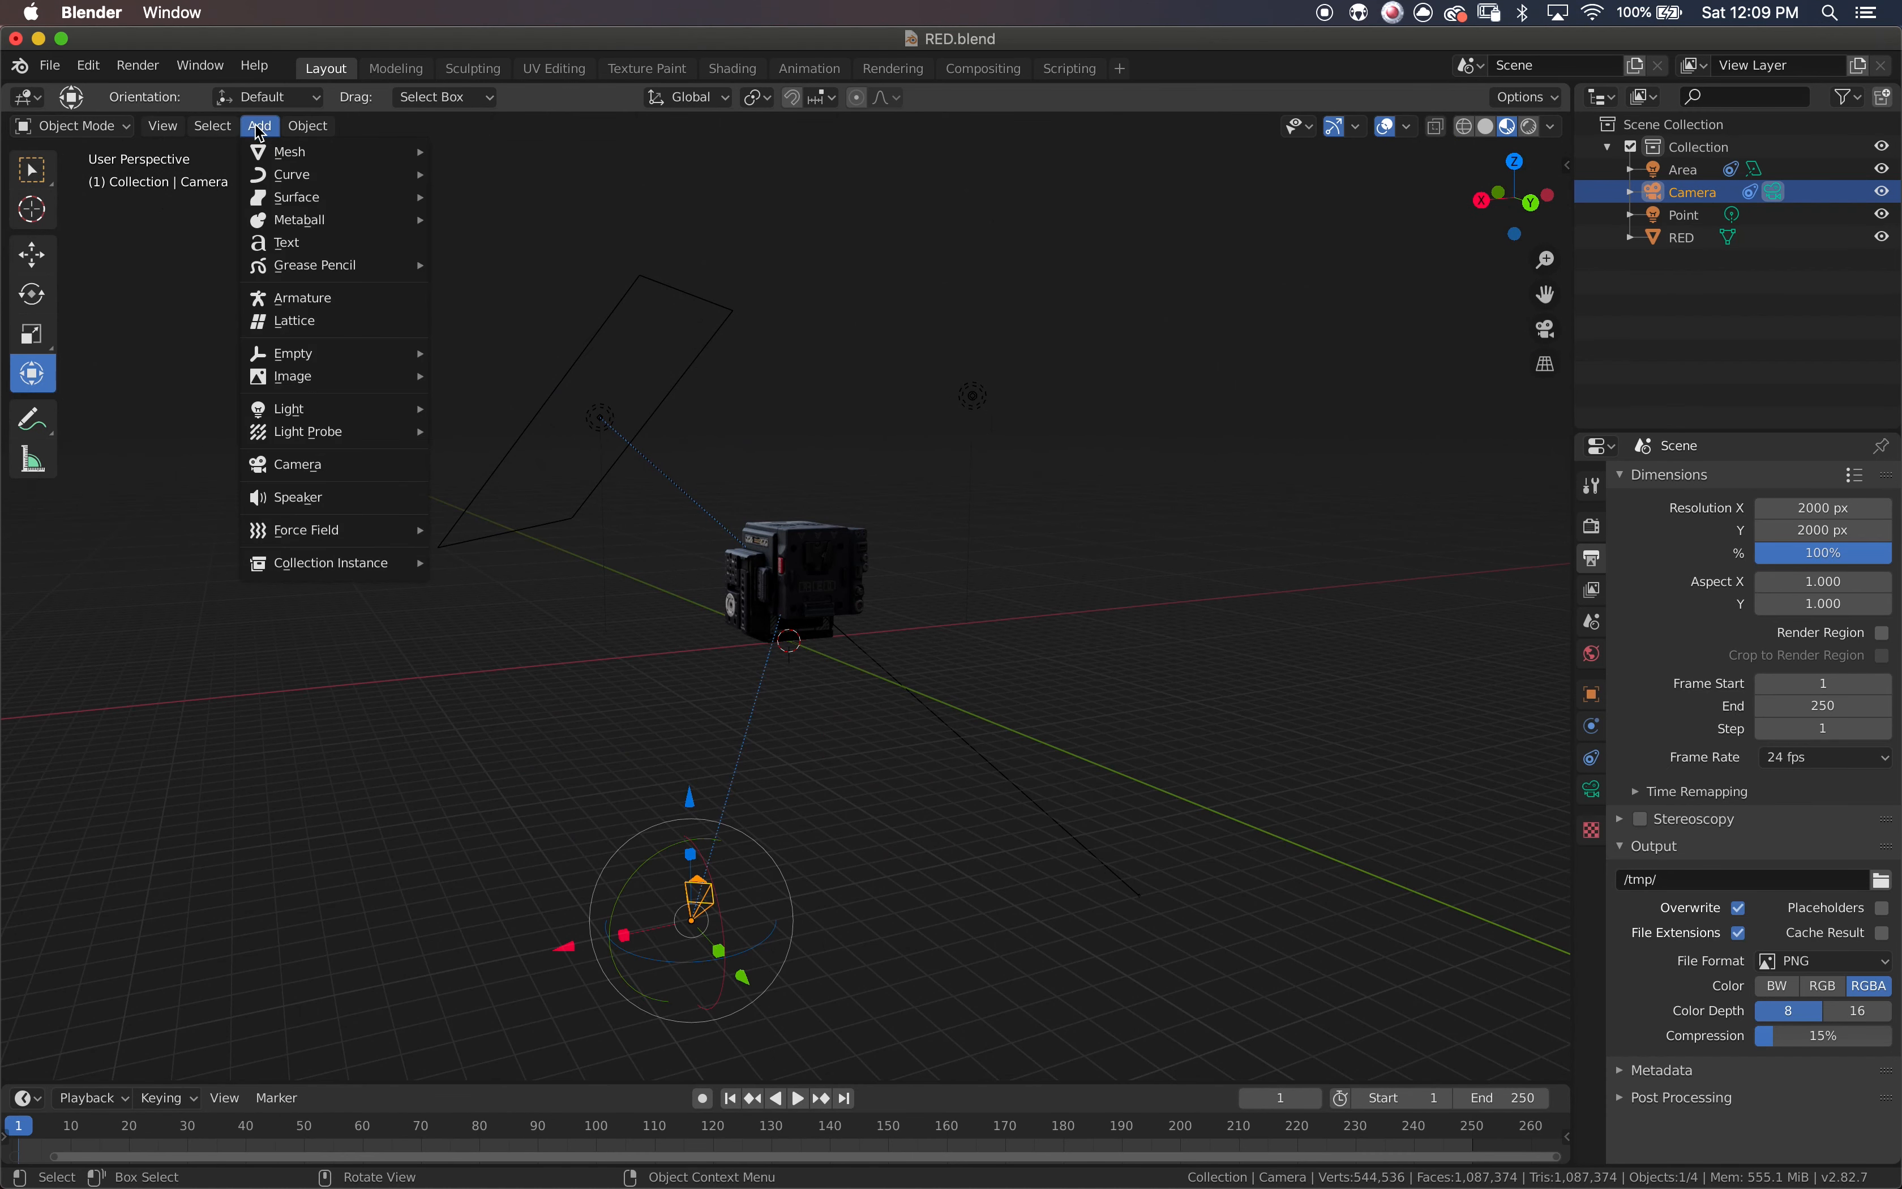
{"action": "mouse_move", "coordinate": [302, 411]}
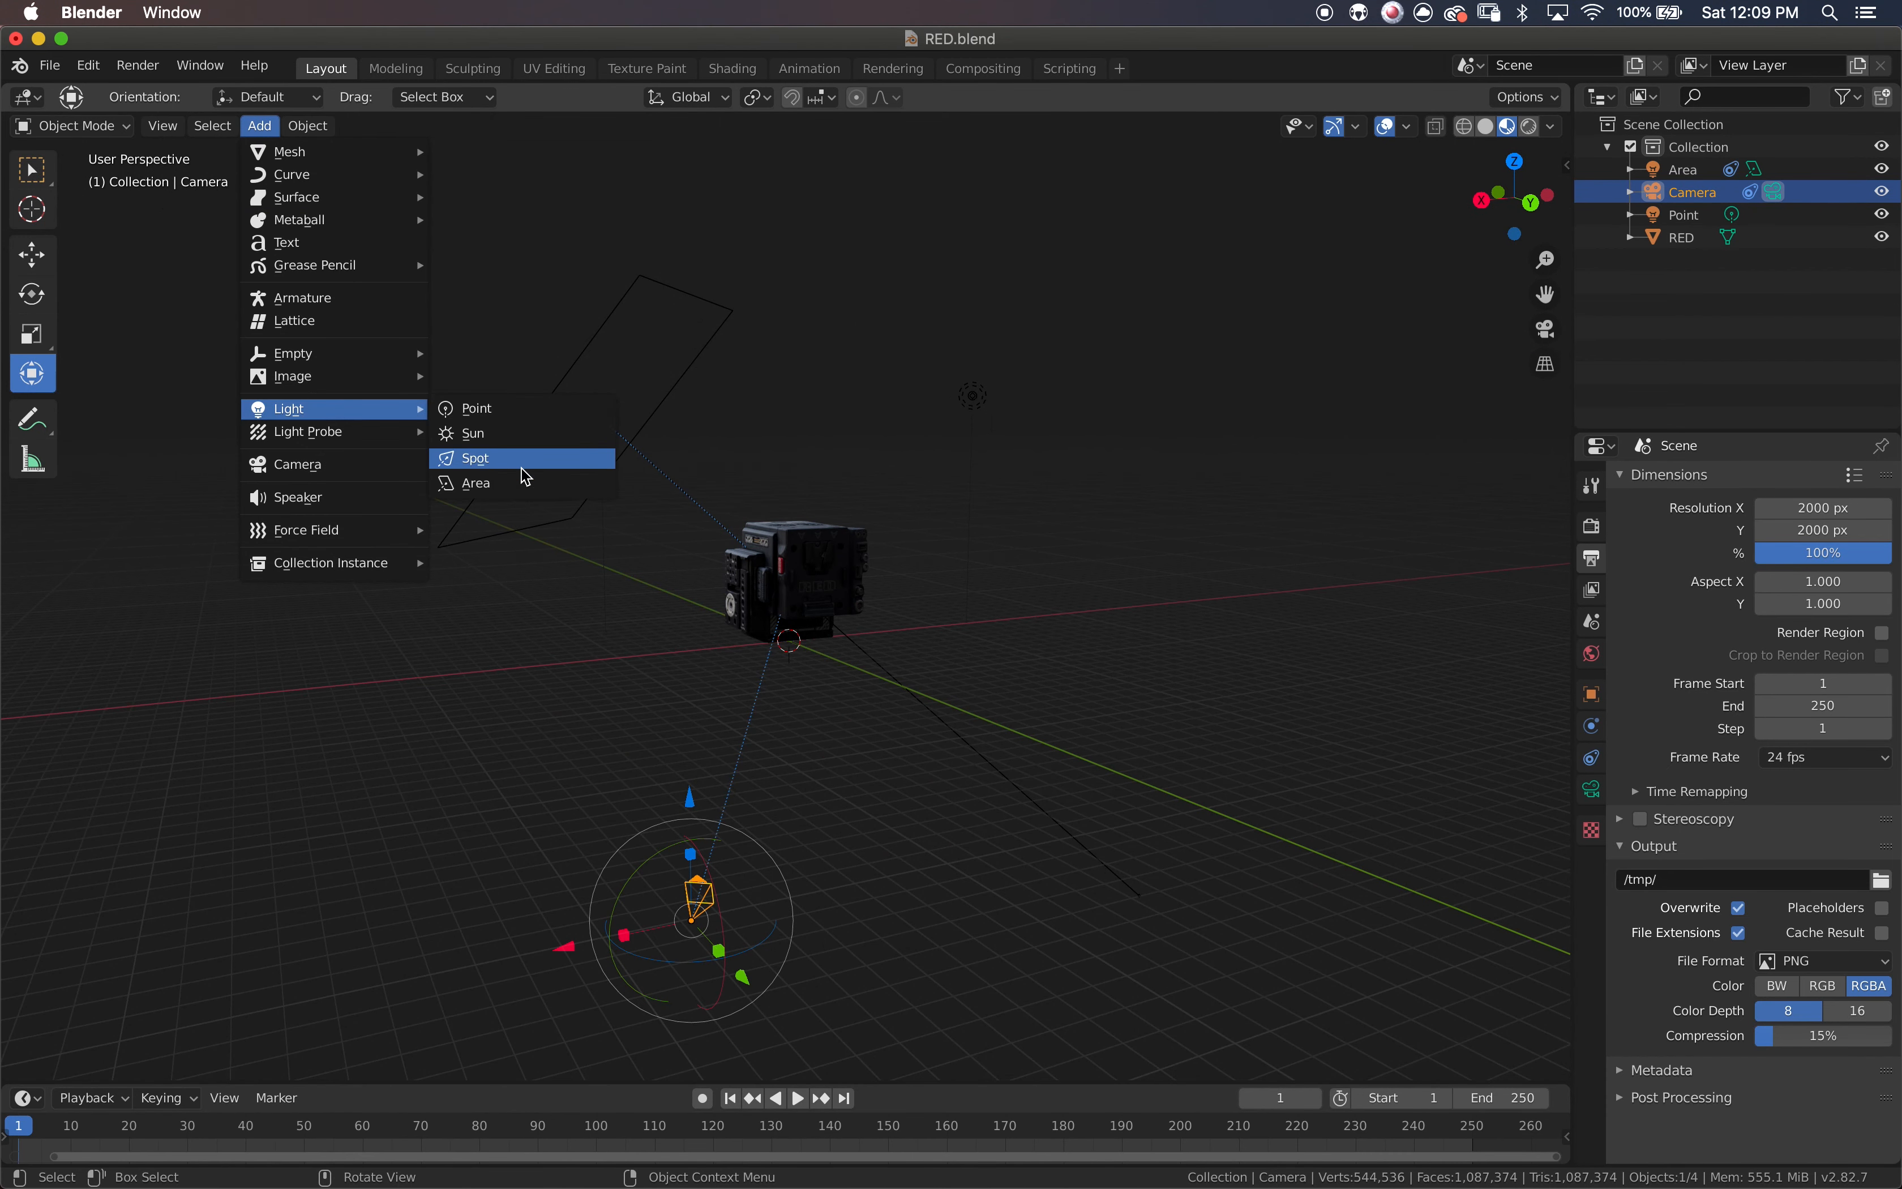
{"action": "left_click", "coordinate": [522, 484]}
{"action": "left_click_drag", "start_coordinate": [852, 665], "coordinate": [1085, 823]}
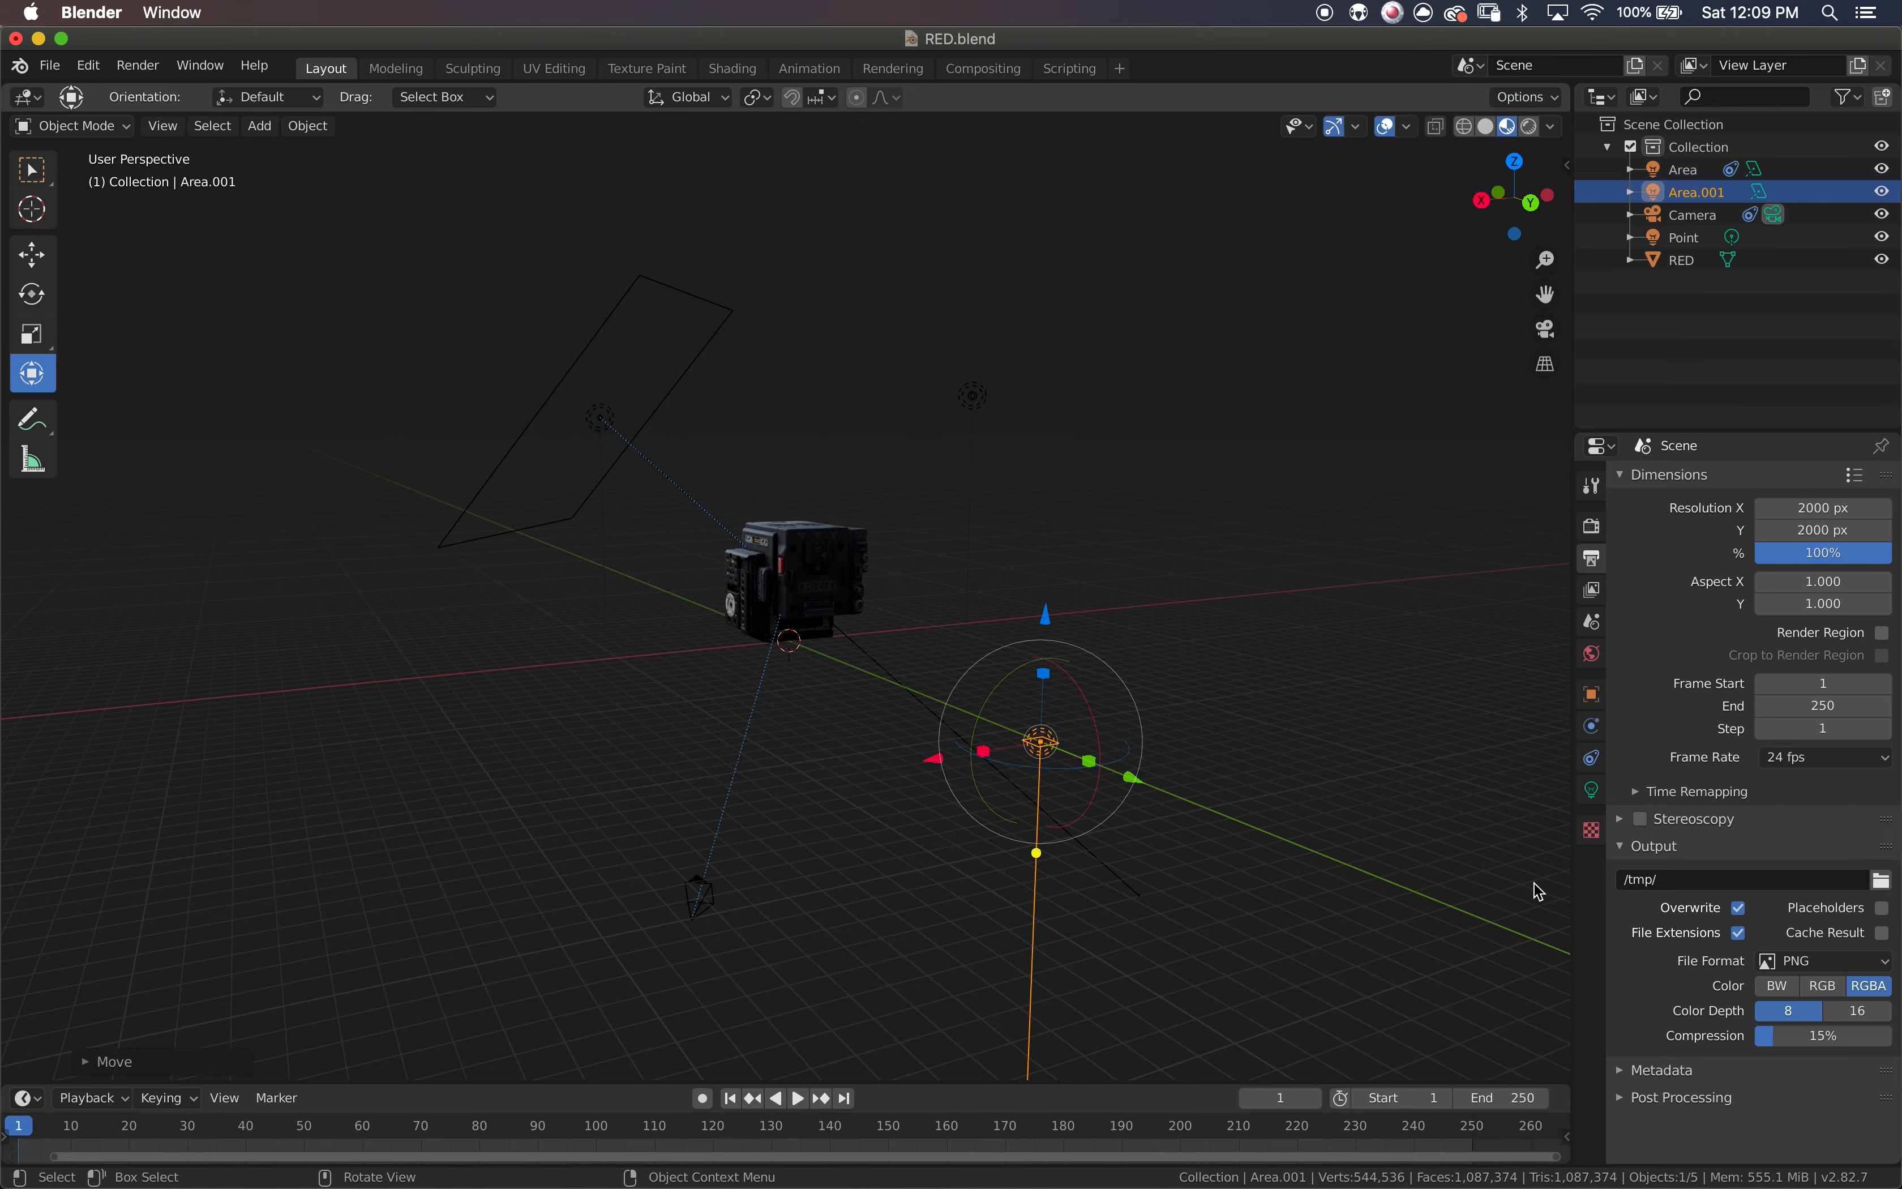
- Give the new area light a Track To constraint targeting RED, with To set to -Z and Up to Y
{"action": "left_click", "coordinate": [1592, 758]}
{"action": "left_click", "coordinate": [1847, 481]}
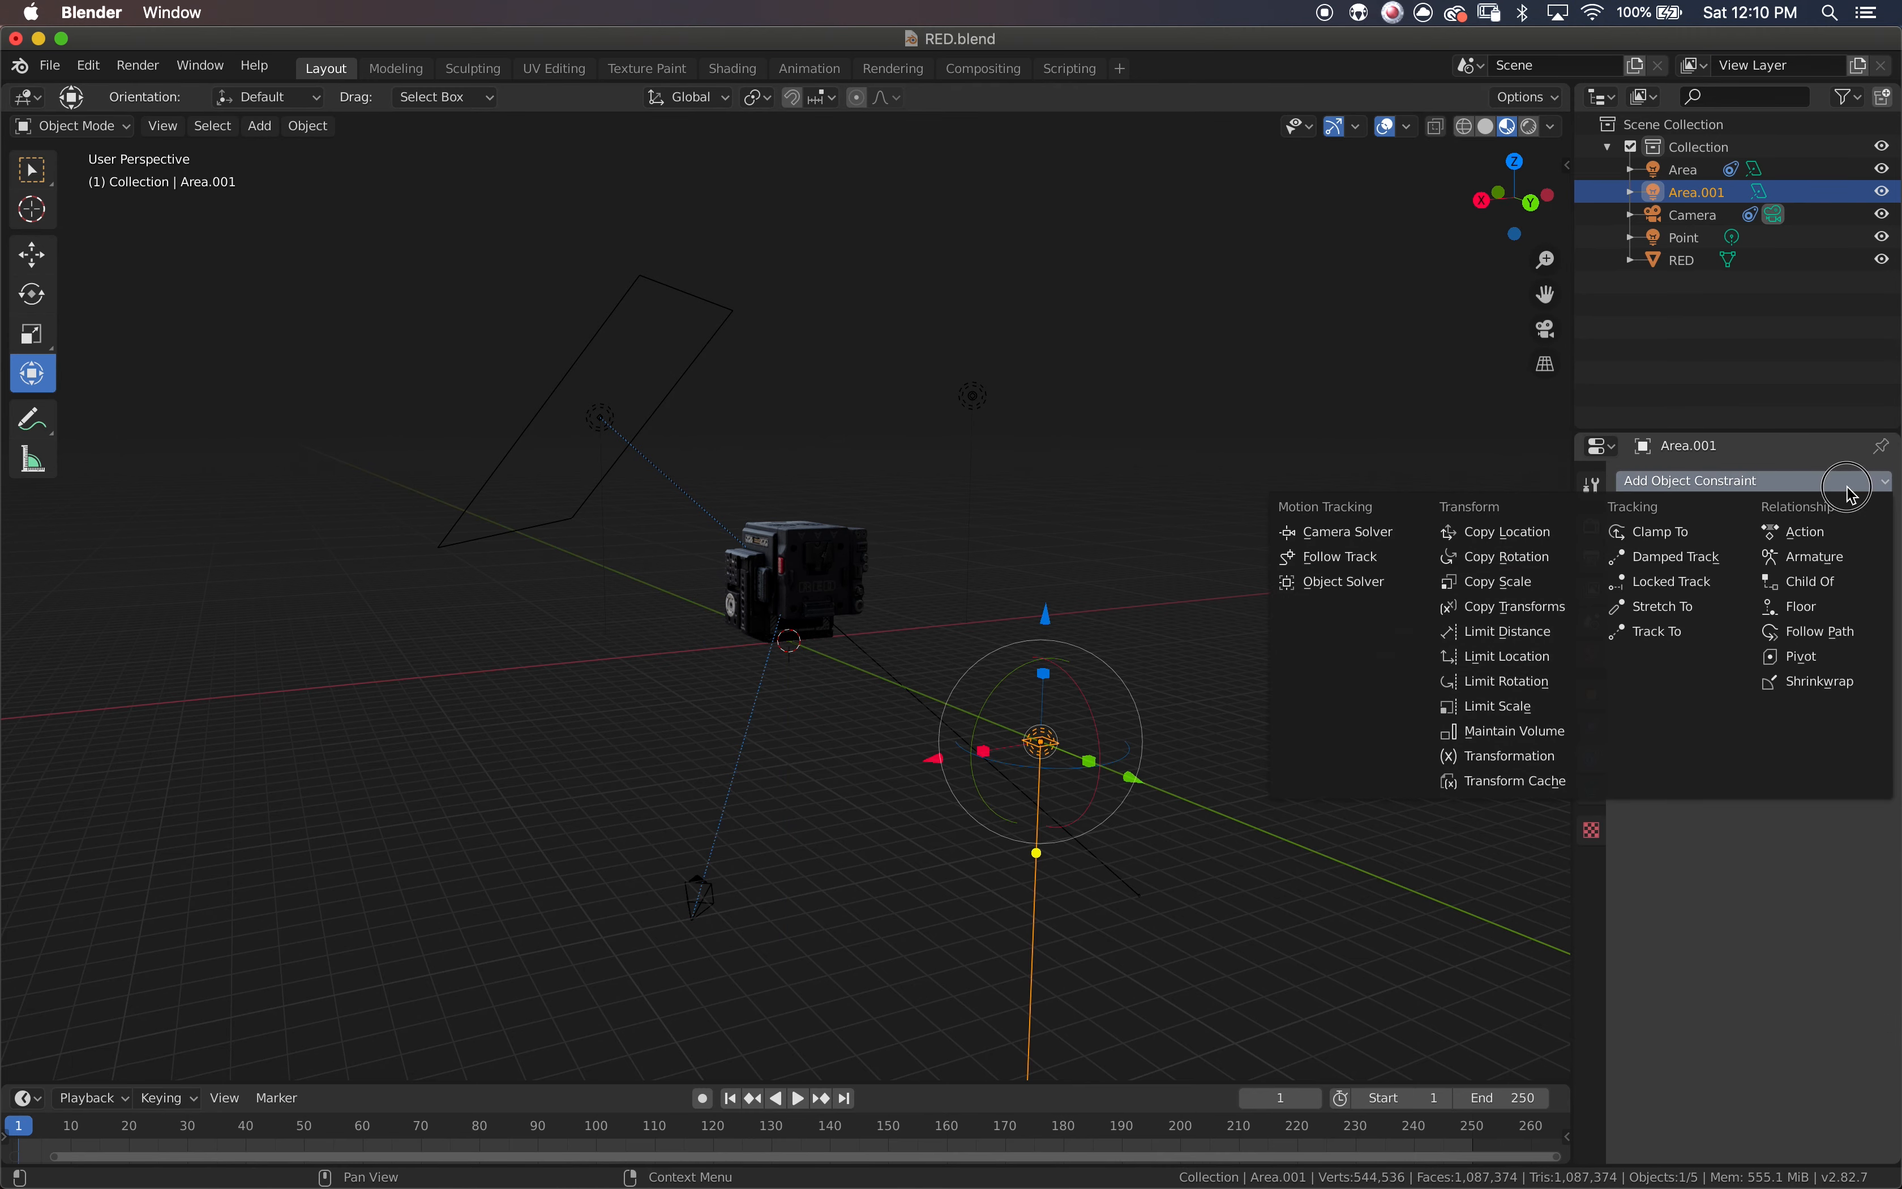
{"action": "left_click", "coordinate": [1680, 632]}
{"action": "left_click", "coordinate": [1803, 560]}
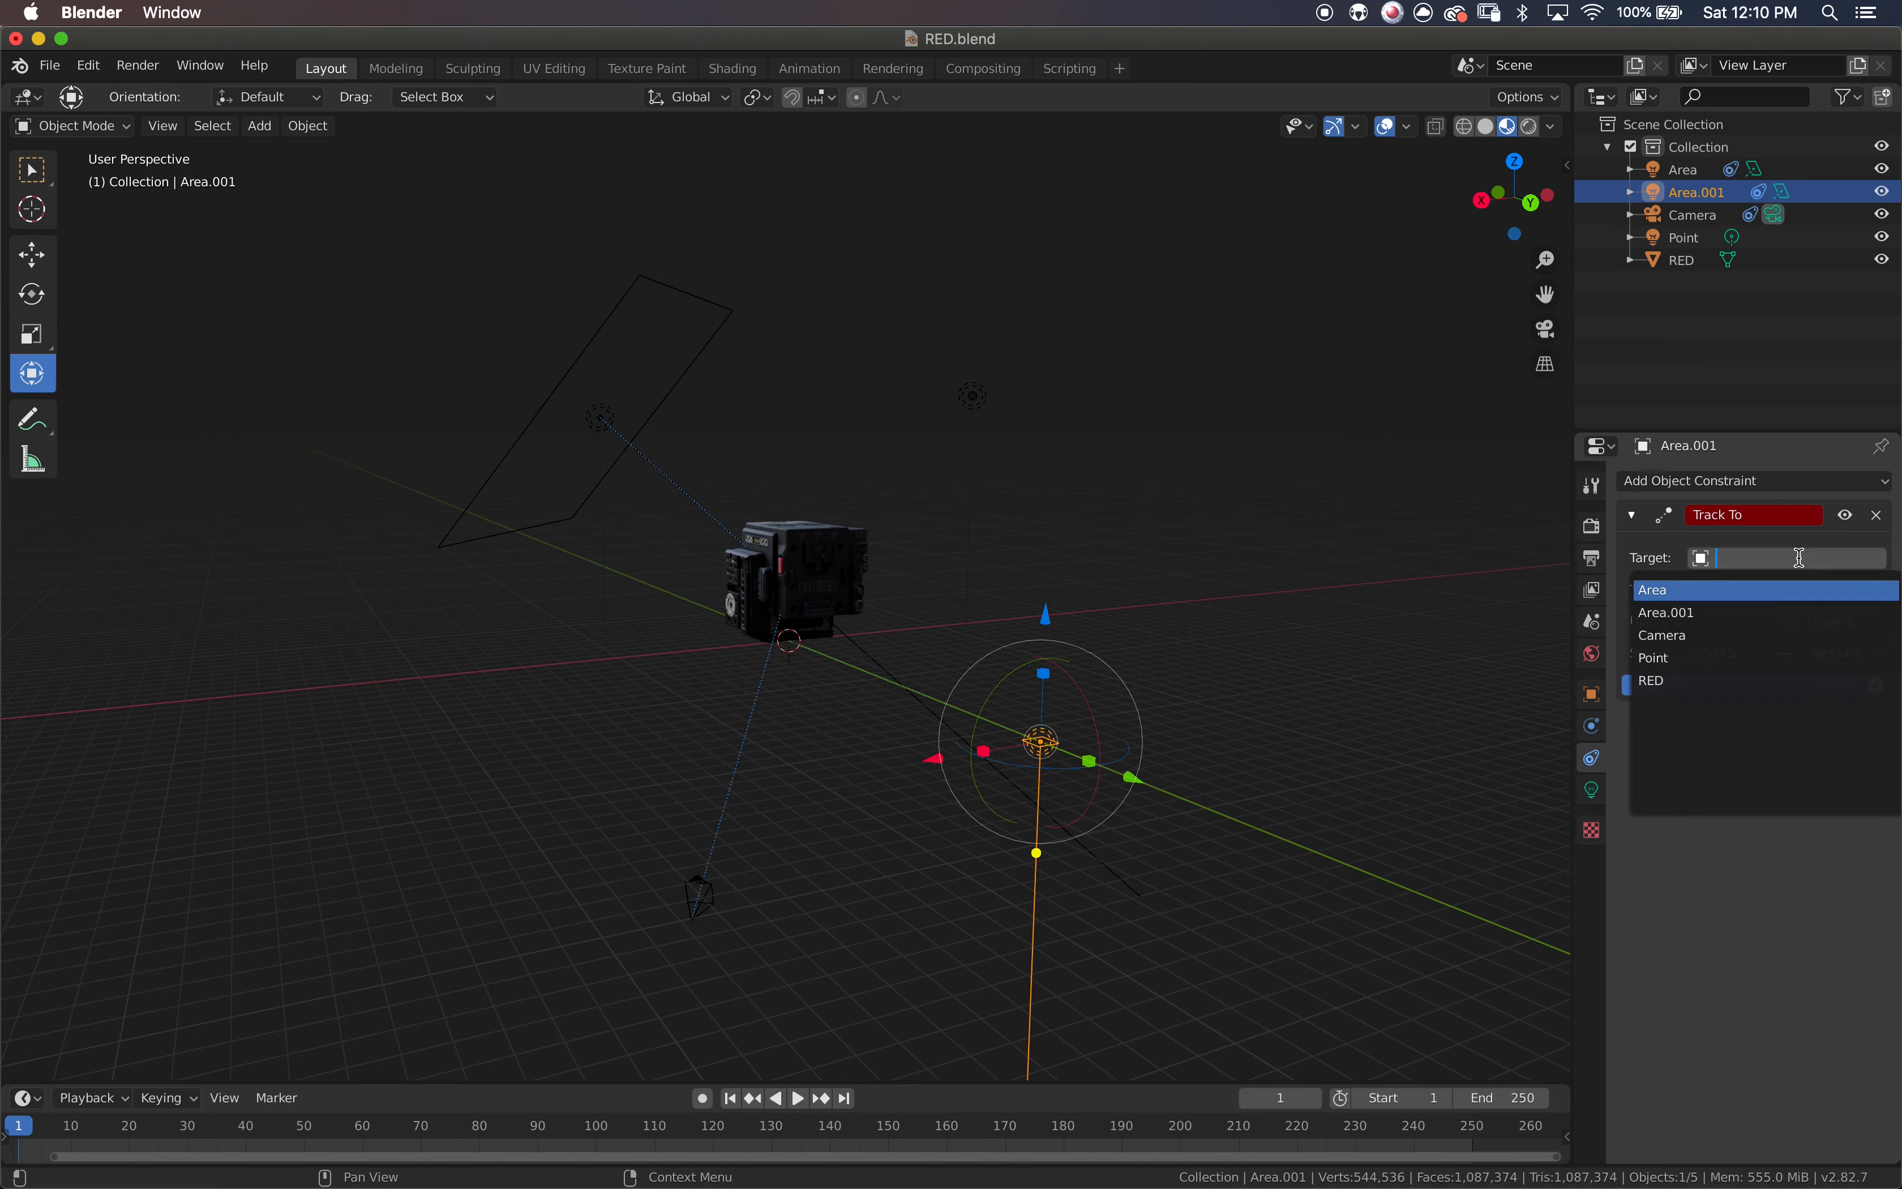
{"action": "left_click", "coordinate": [1690, 683]}
{"action": "left_click", "coordinate": [1873, 622]}
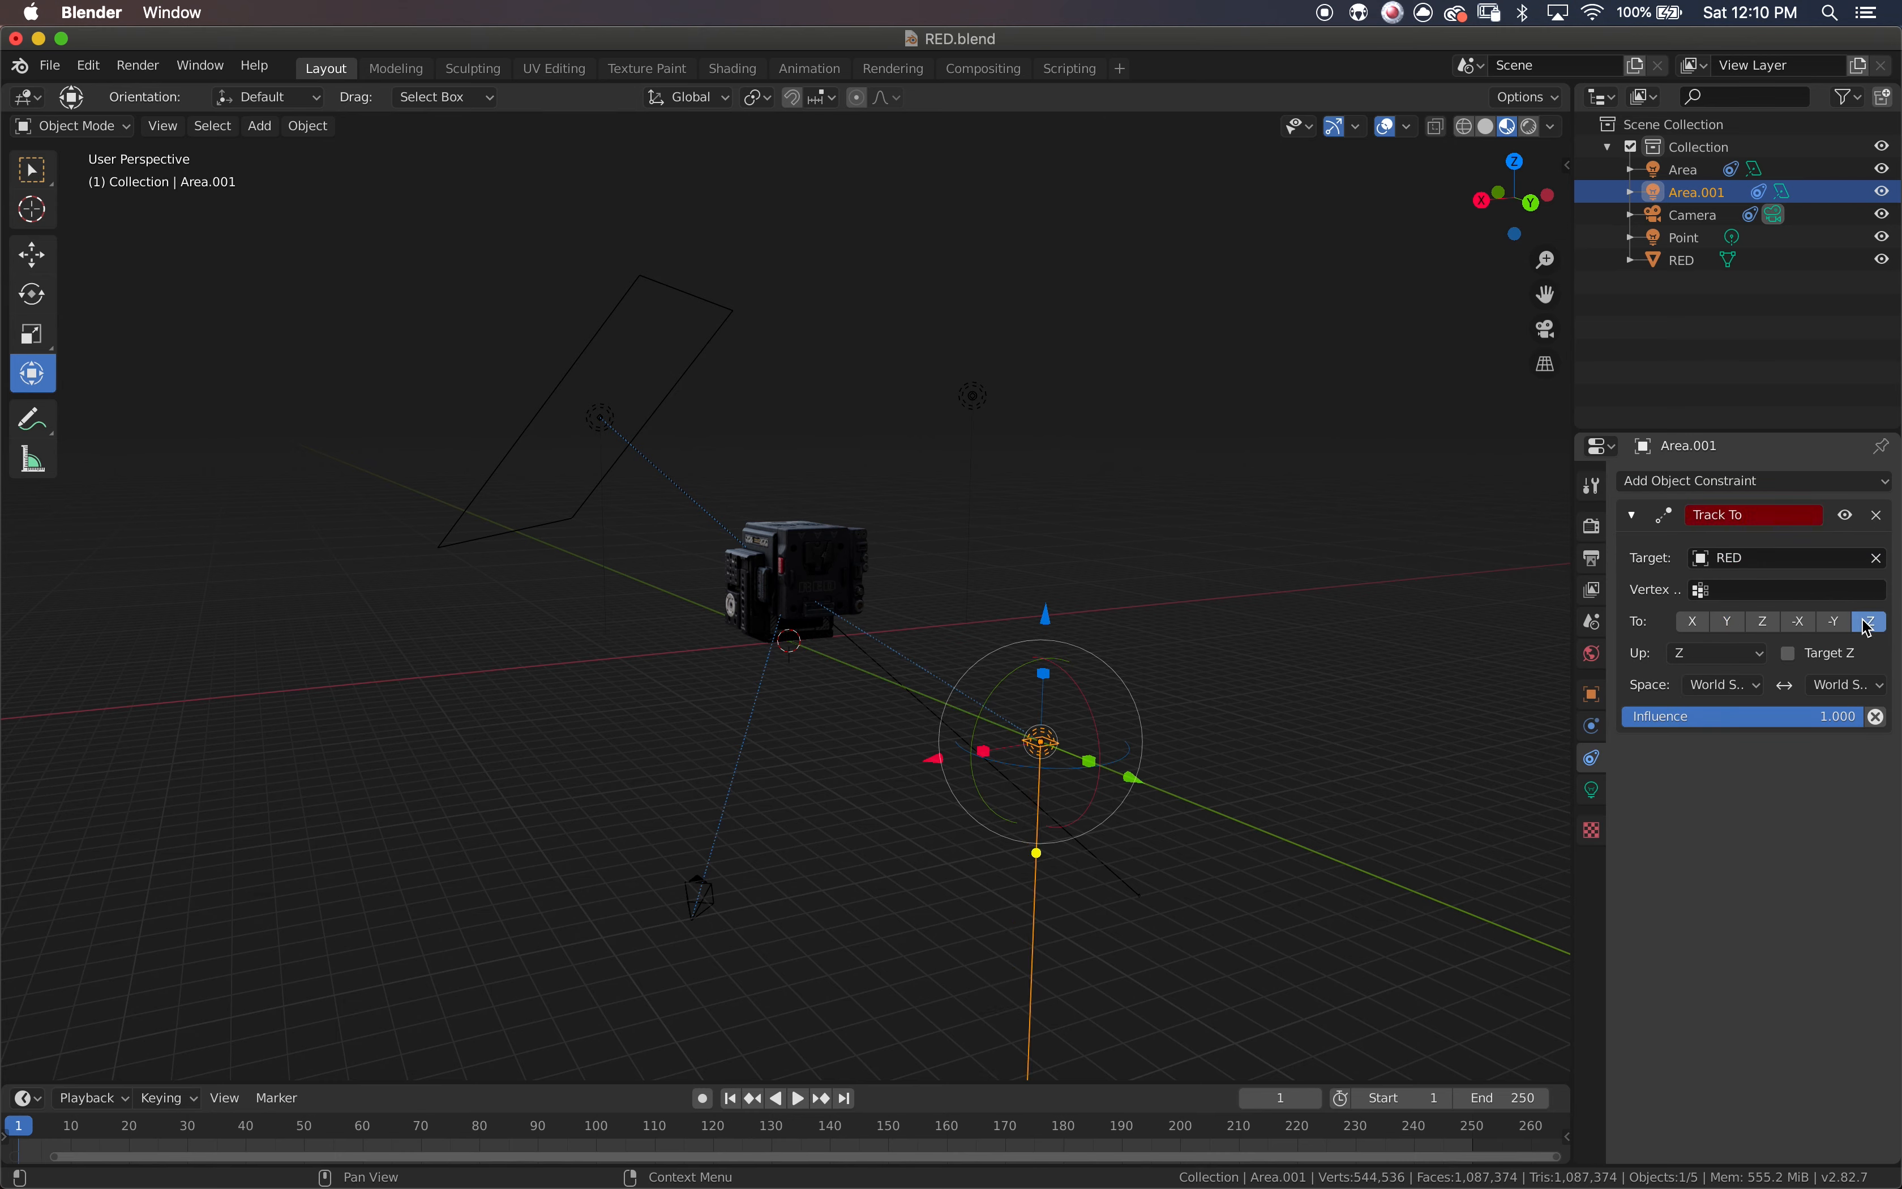
{"action": "left_click", "coordinate": [1705, 655]}
{"action": "left_click", "coordinate": [1700, 706]}
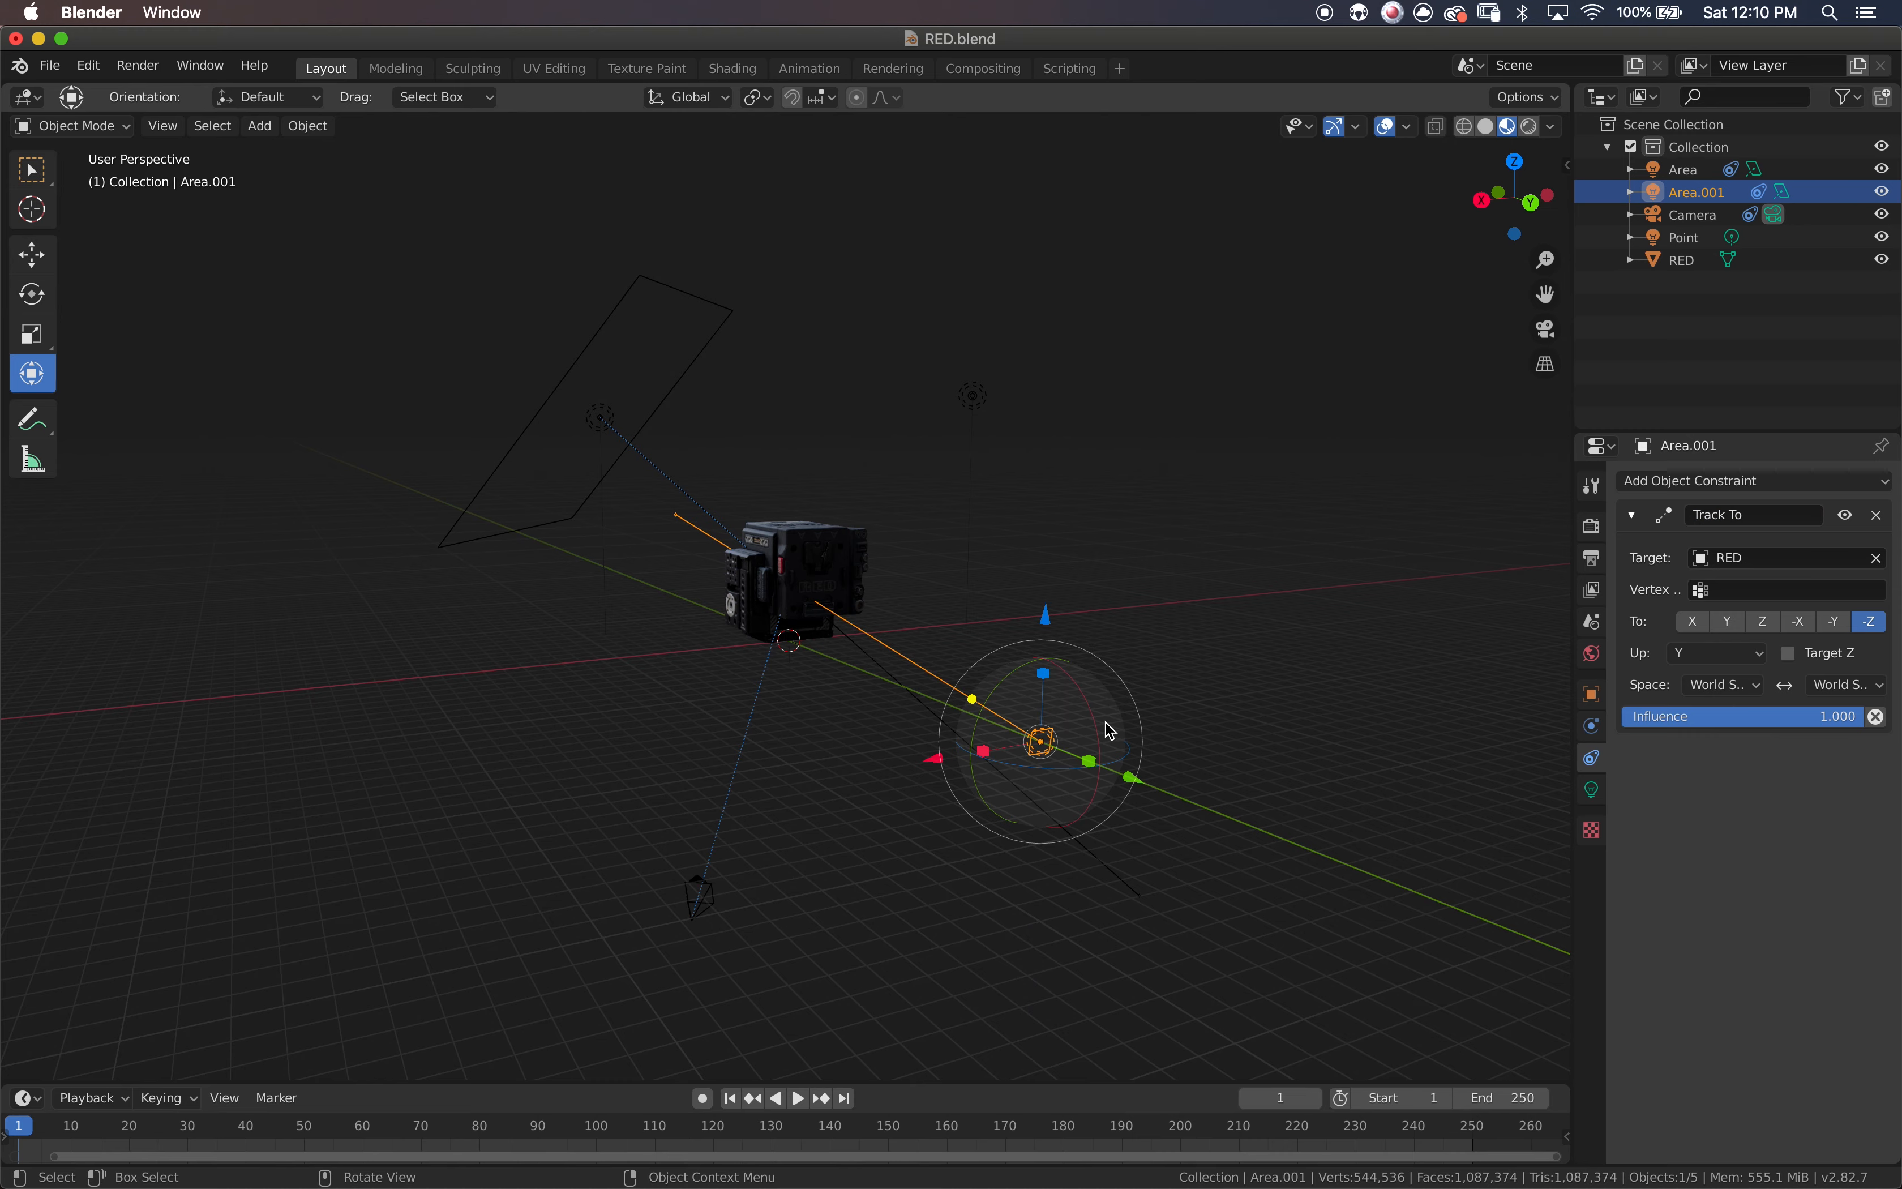
- Raise the new area light above the height of the RED model and shift it closer along the Y axis
{"action": "left_click_drag", "start_coordinate": [1046, 627], "coordinate": [1054, 424]}
{"action": "middle_click_drag", "start_coordinate": [1093, 669], "coordinate": [1257, 606]}
{"action": "left_click_drag", "start_coordinate": [1267, 483], "coordinate": [1141, 481]}
- Set the new area light's power to 800 W and its color to red
{"action": "left_click", "coordinate": [1592, 791]}
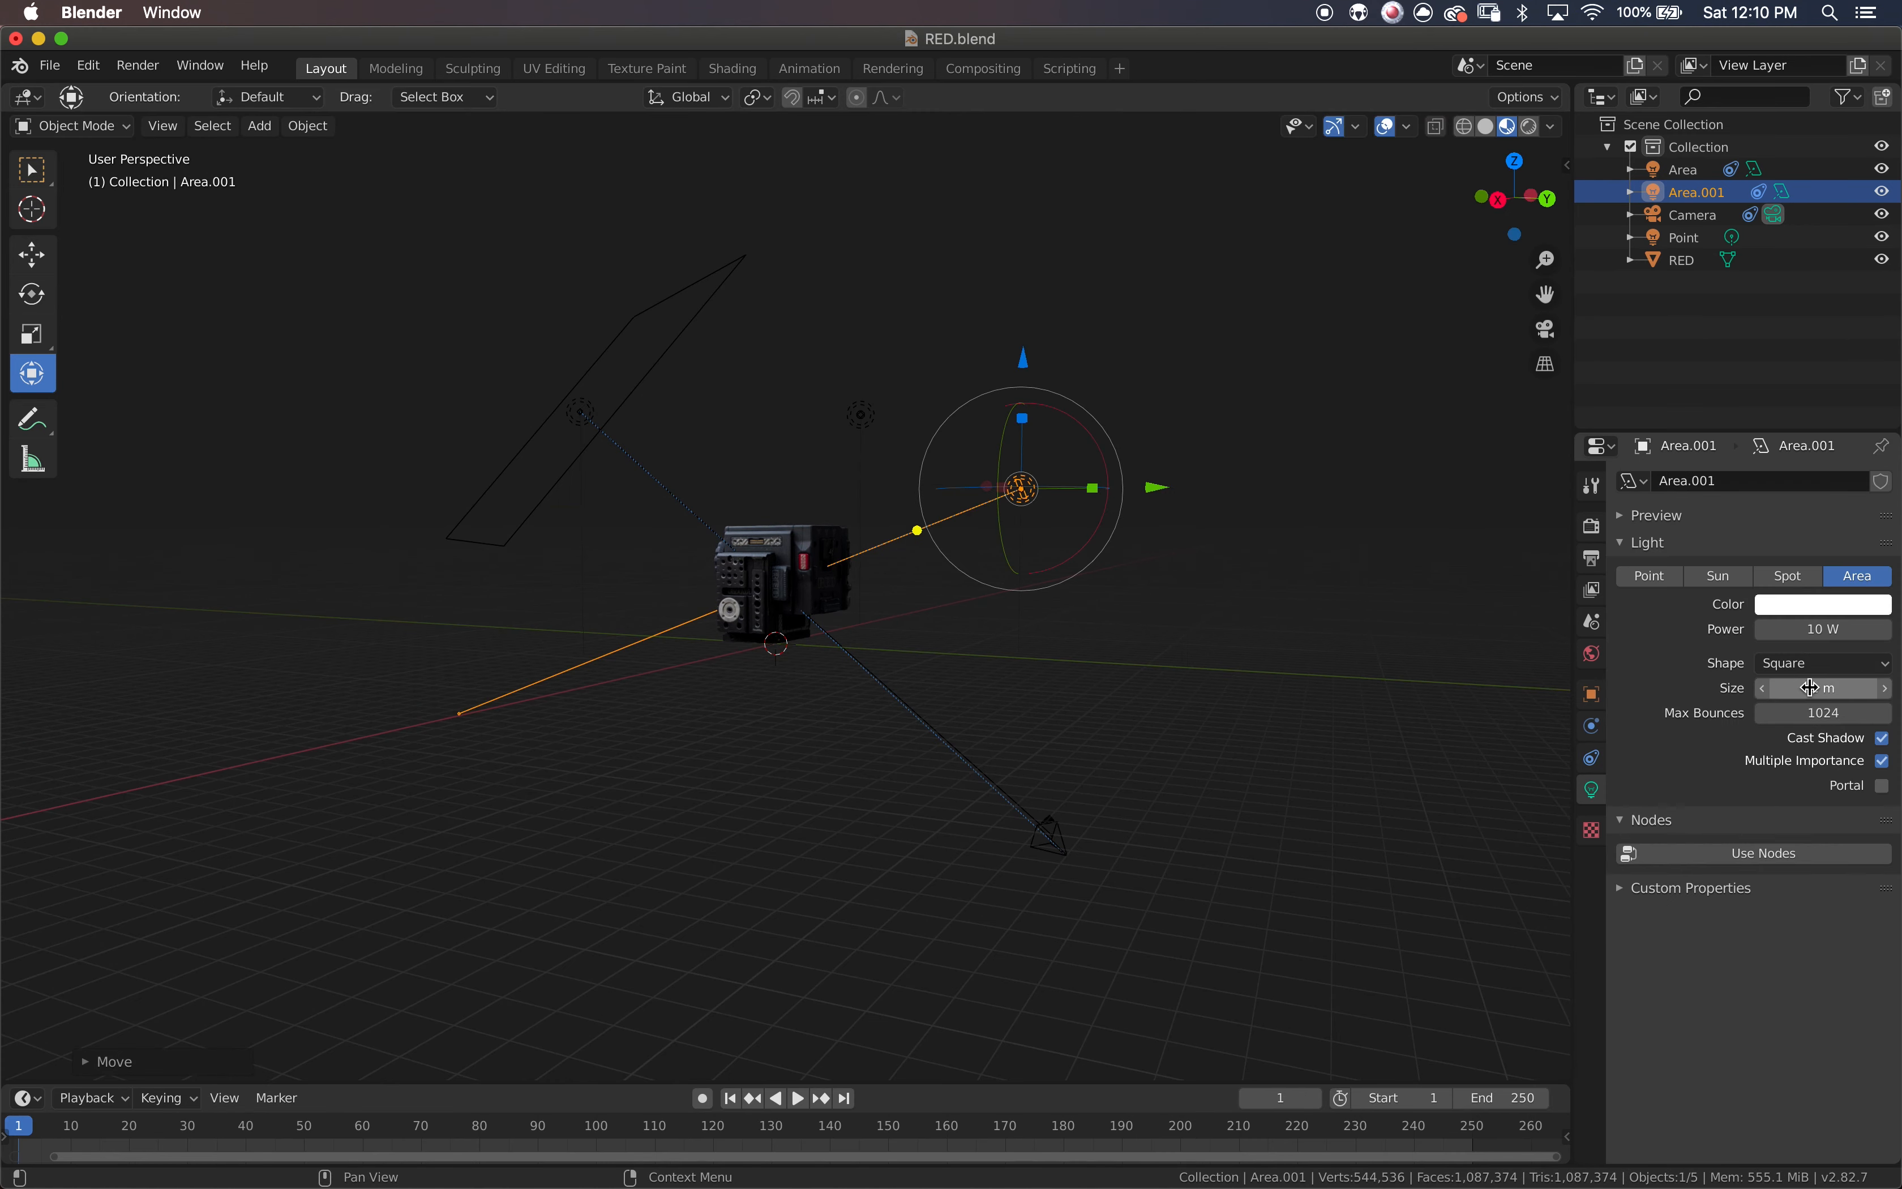
{"action": "left_click", "coordinate": [1795, 629]}
{"action": "type", "text": "800"}
{"action": "key", "text": "Return"}
{"action": "middle_click_drag", "start_coordinate": [1375, 621], "coordinate": [1234, 598]}
{"action": "left_click", "coordinate": [1824, 605]}
{"action": "left_click", "coordinate": [1783, 448]}
- Position the red area light higher above the rear of the RED model and enlarge it to 6.26 m
{"action": "left_click_drag", "start_coordinate": [1112, 521], "coordinate": [1071, 515]}
{"action": "scroll", "coordinate": [1139, 488], "scroll_direction": "up", "scroll_amount": 4}
{"action": "left_click_drag", "start_coordinate": [1328, 355], "coordinate": [1275, 365]}
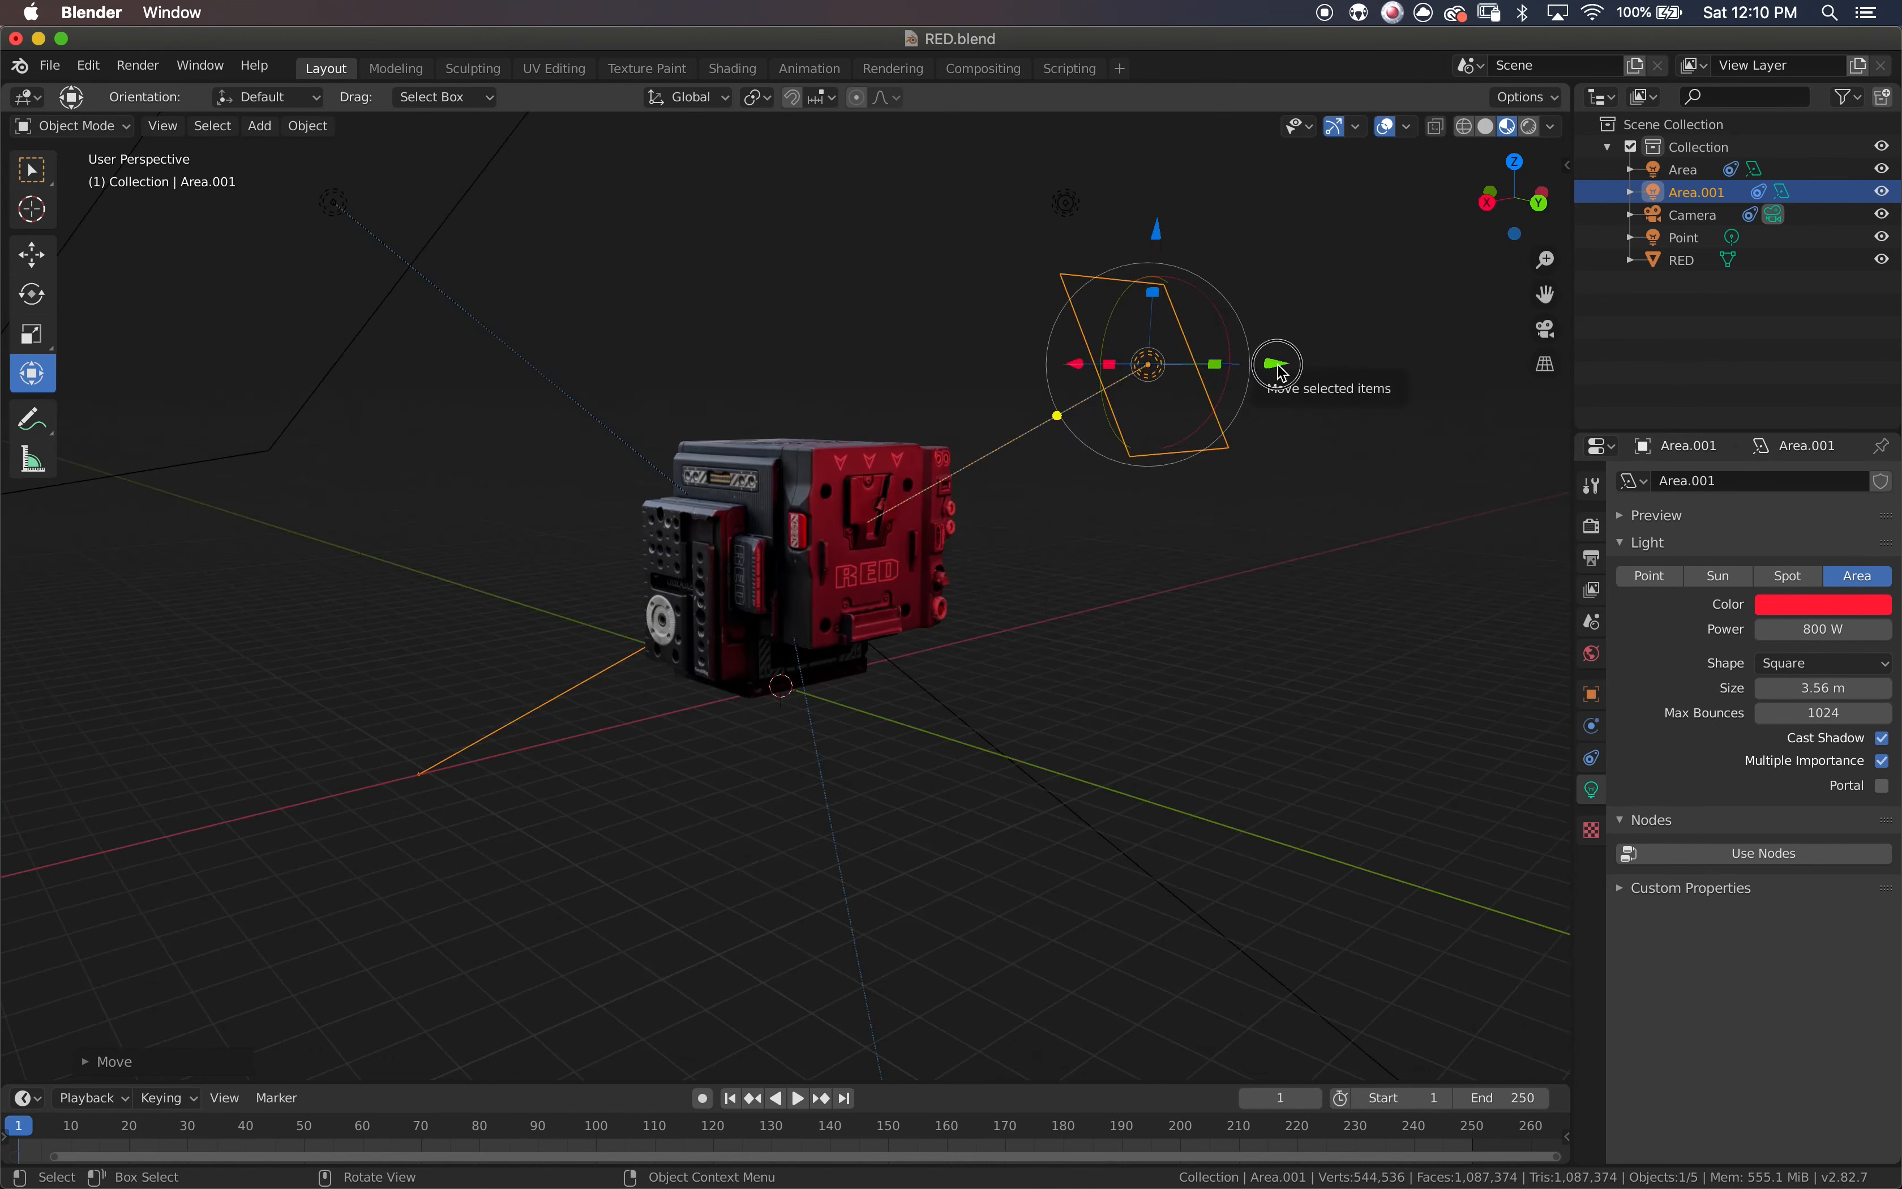
{"action": "left_click_drag", "start_coordinate": [1049, 364], "coordinate": [1226, 230]}
{"action": "left_click_drag", "start_coordinate": [1078, 173], "coordinate": [1077, 91]}
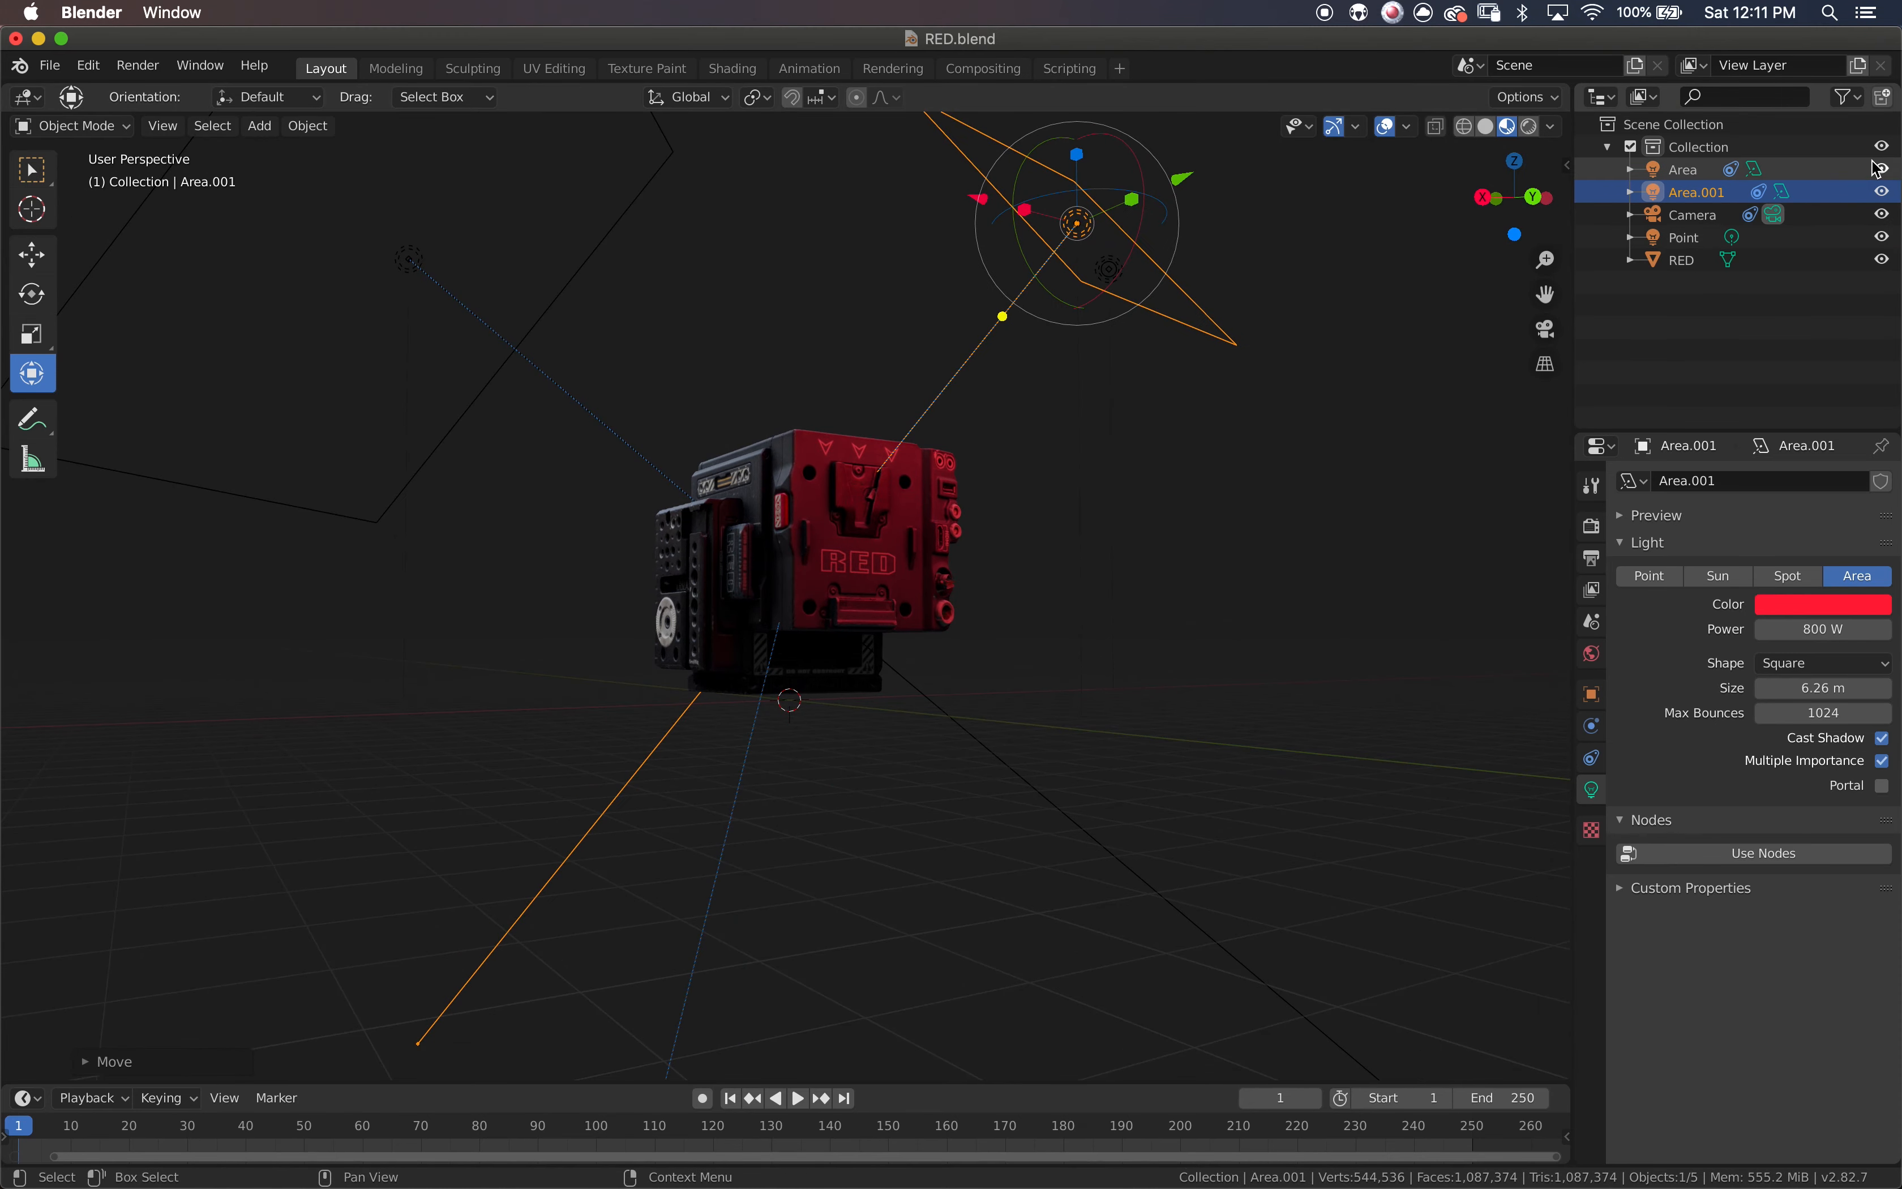
- Hide the first area light and show the scene in rendered shading through the camera
{"action": "left_click", "coordinate": [1883, 172]}
{"action": "left_click", "coordinate": [1530, 127]}
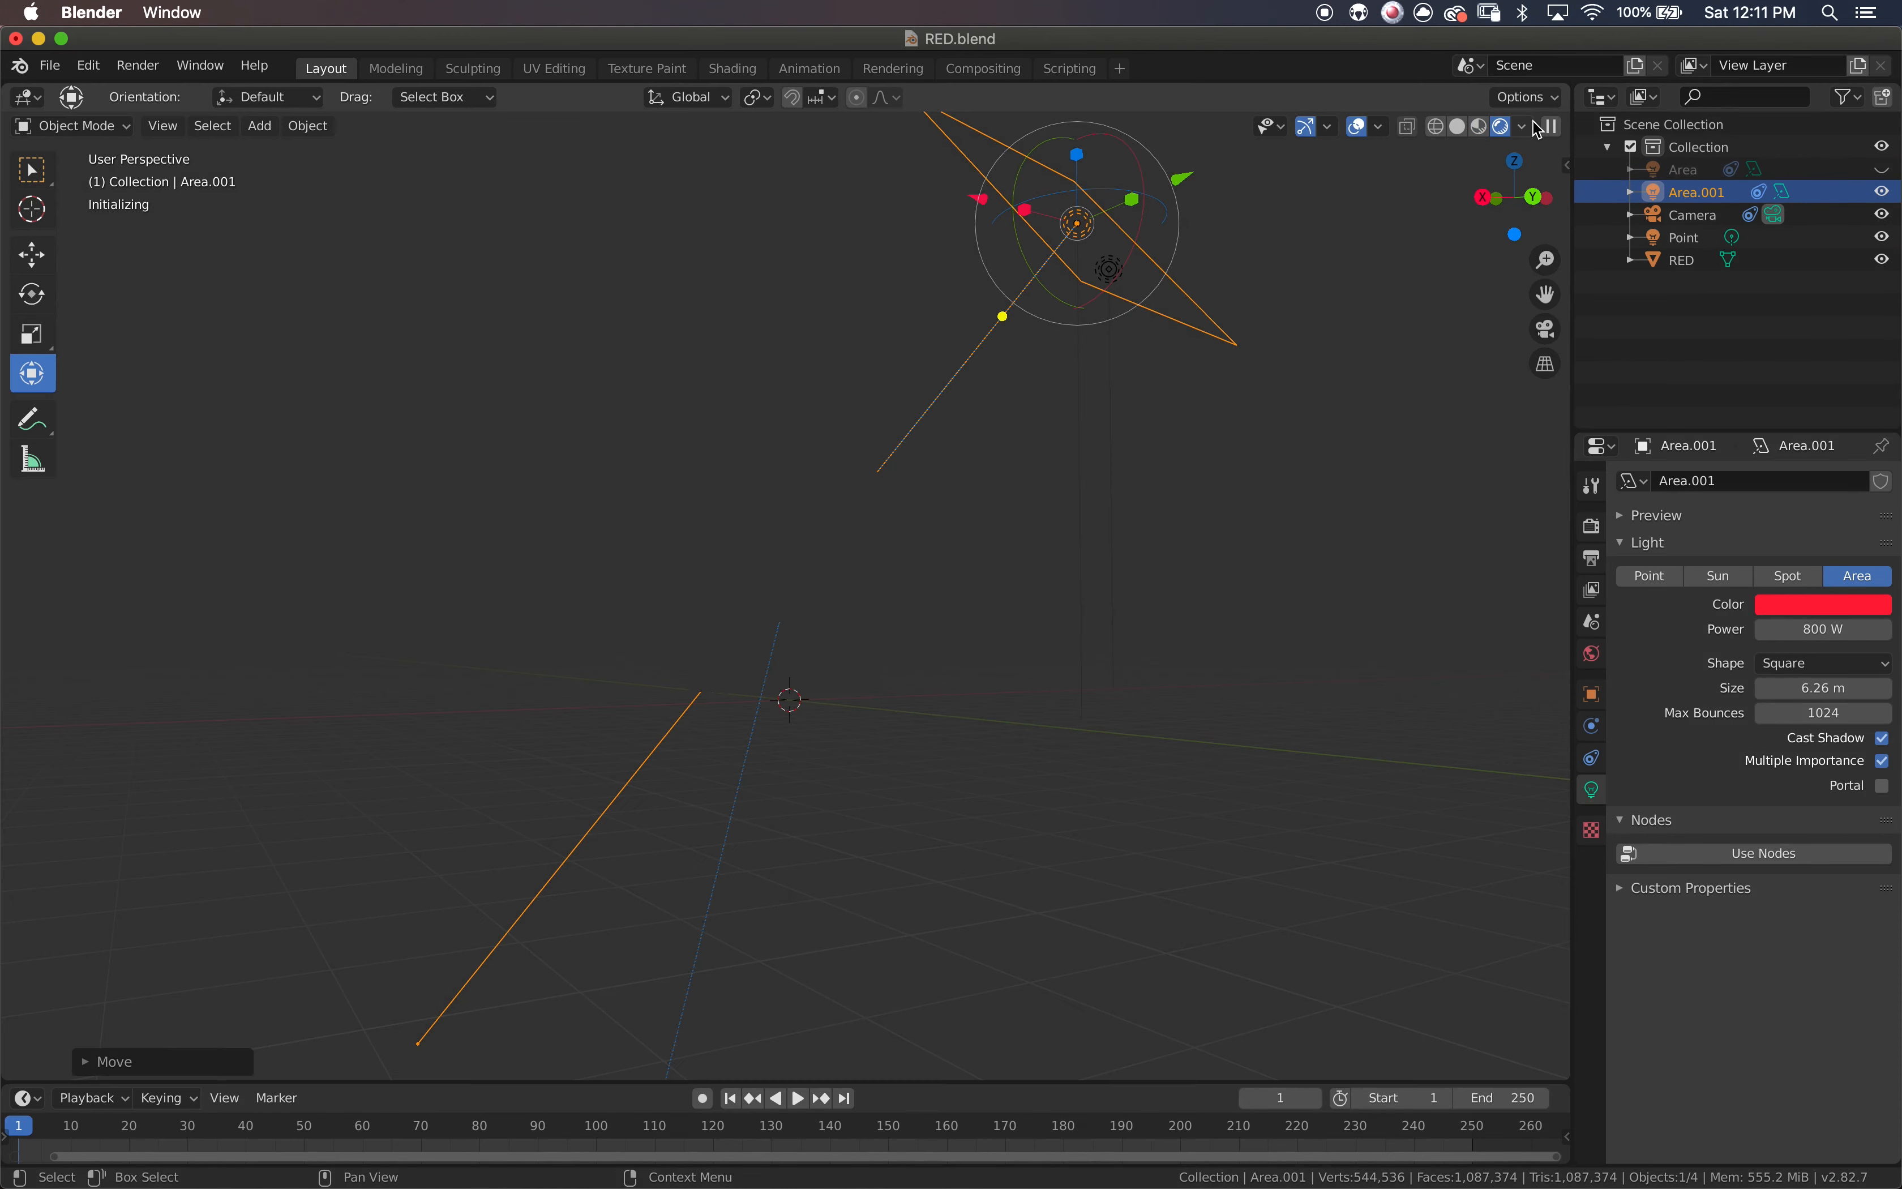
{"action": "left_click", "coordinate": [1546, 329]}
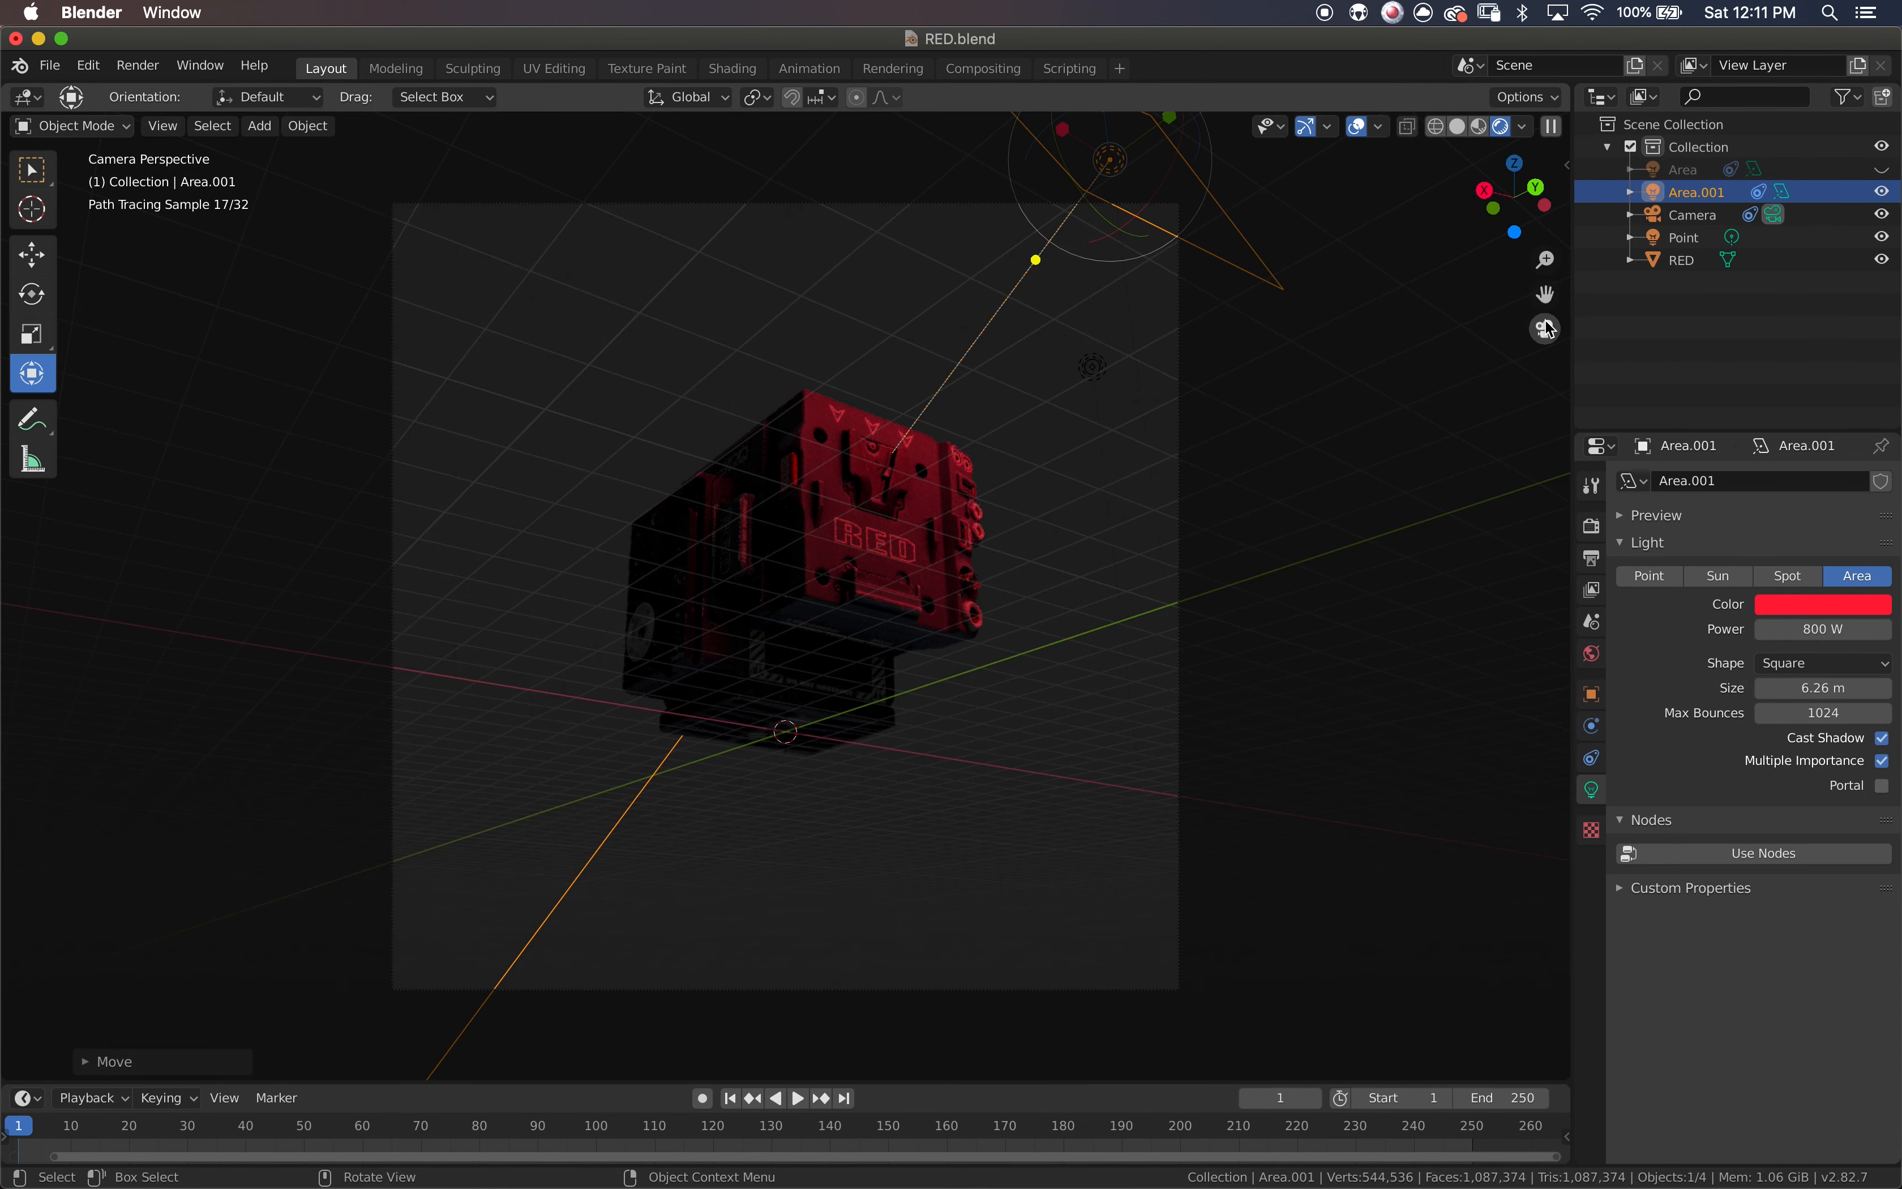
- Turn off the floor, X and Y axes, extras and relationship lines in the viewport overlays
{"action": "left_click", "coordinate": [1381, 127]}
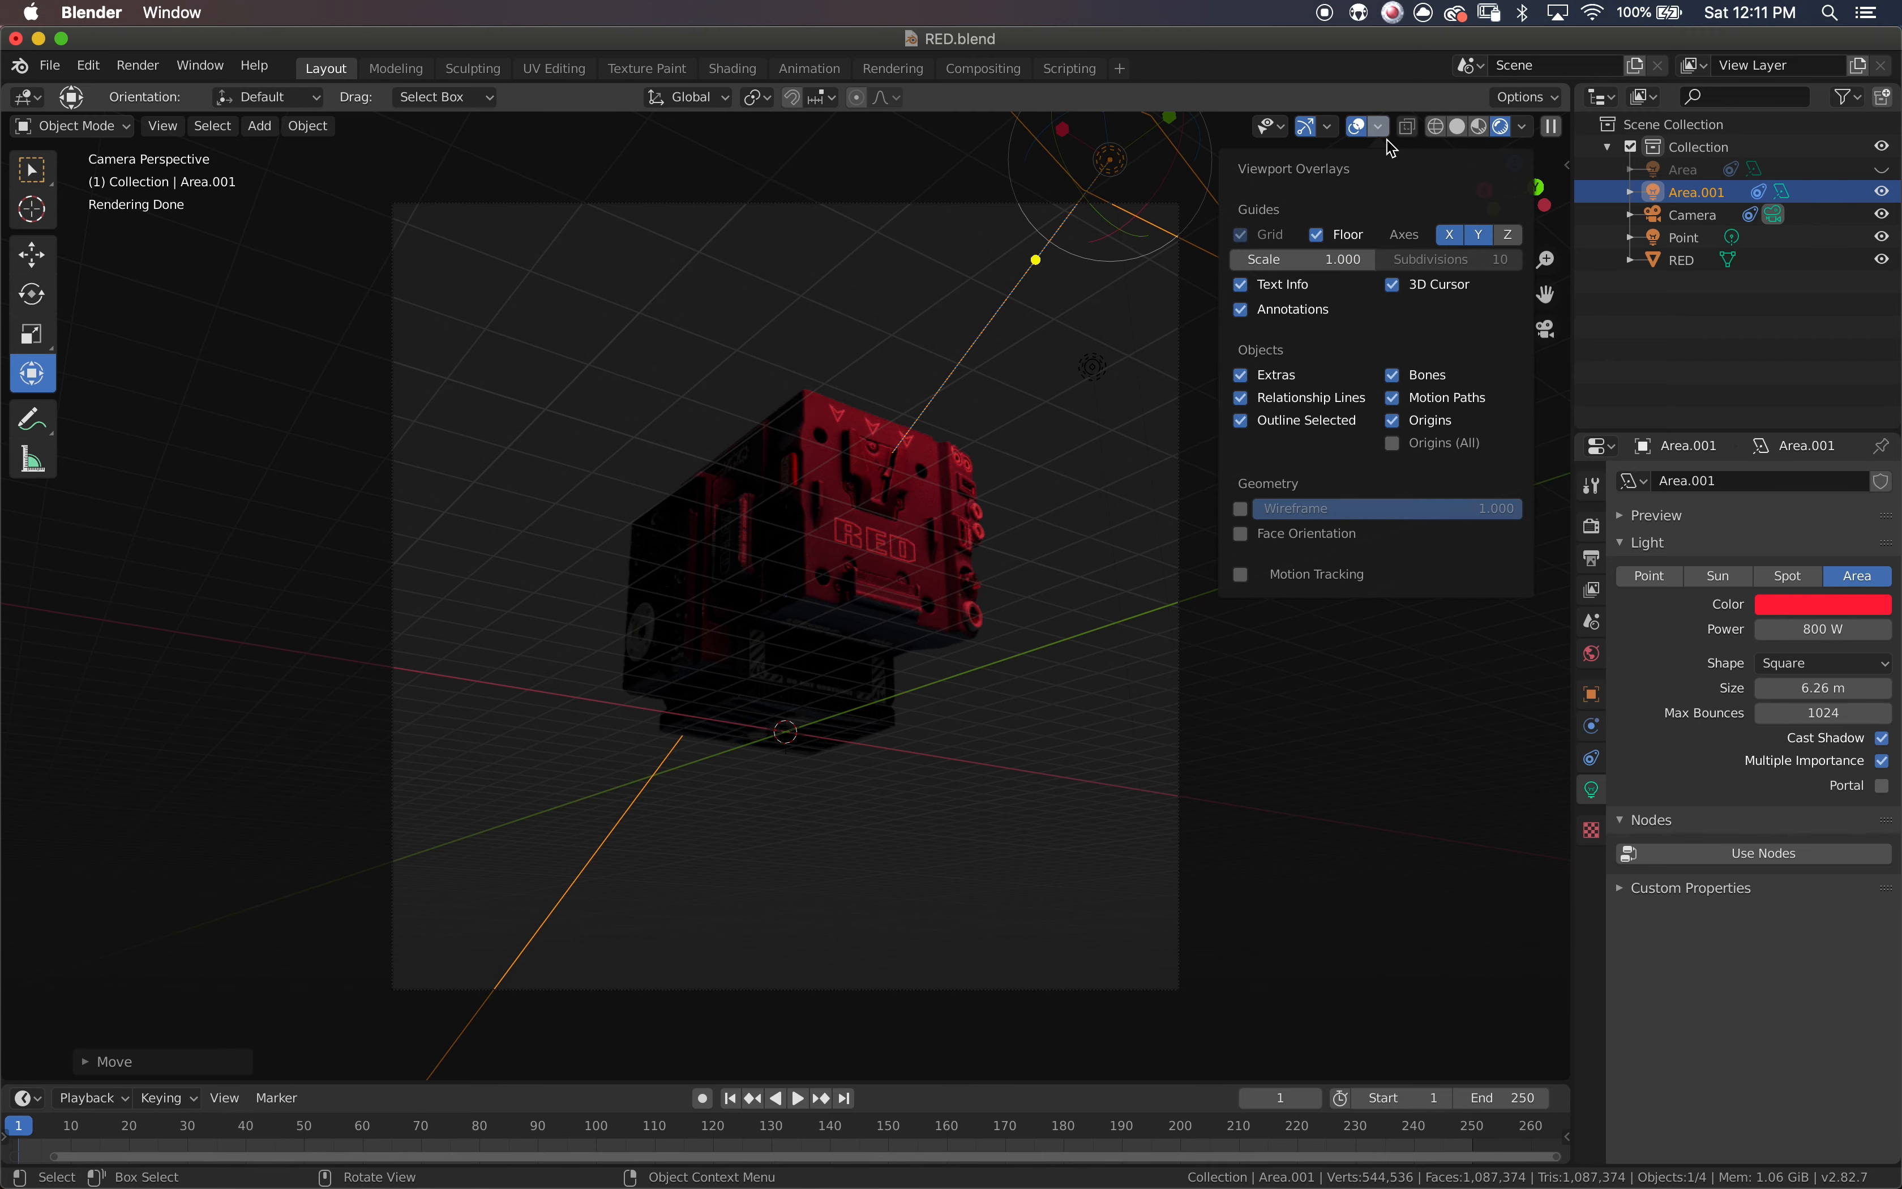
{"action": "left_click", "coordinate": [1316, 235]}
{"action": "left_click", "coordinate": [1450, 234]}
{"action": "left_click", "coordinate": [1479, 234]}
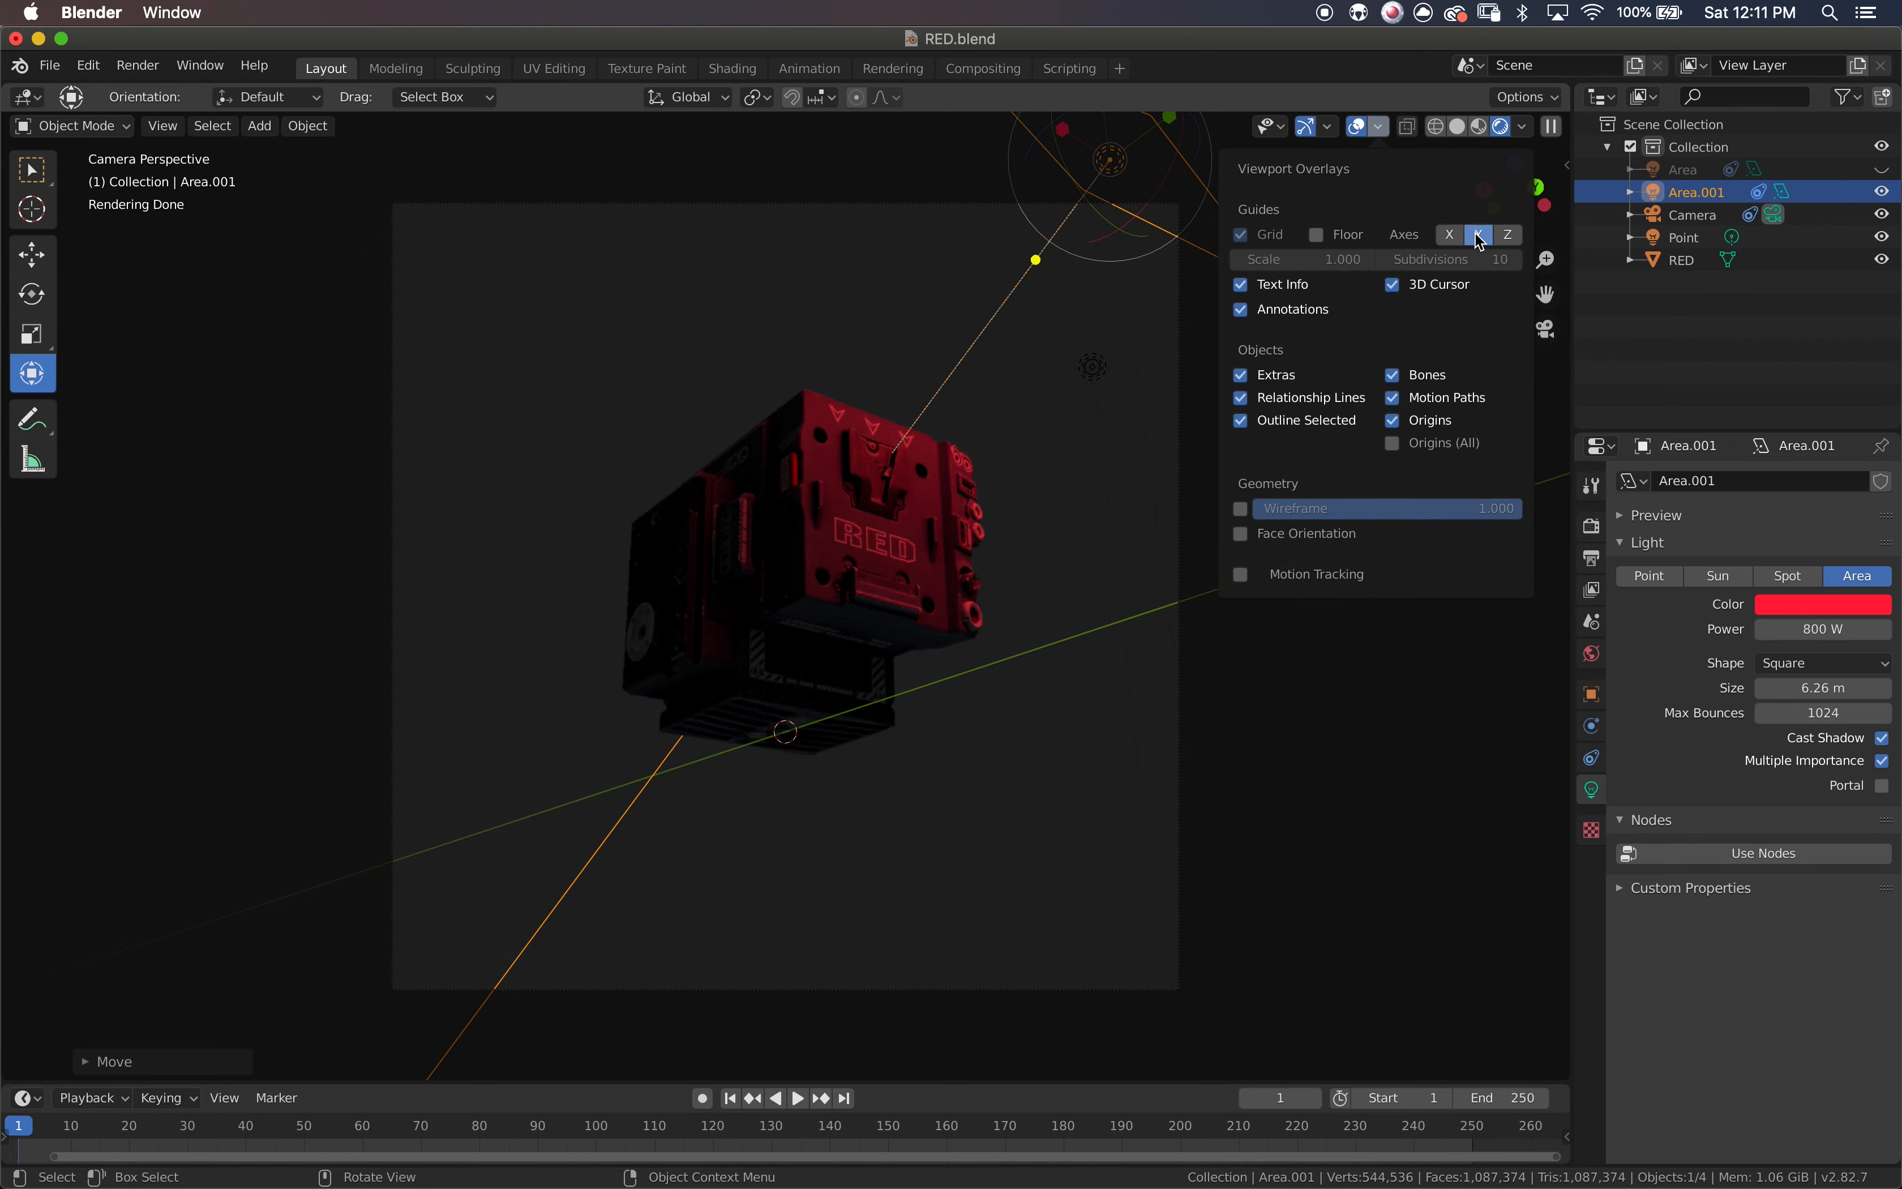
{"action": "left_click", "coordinate": [1241, 374]}
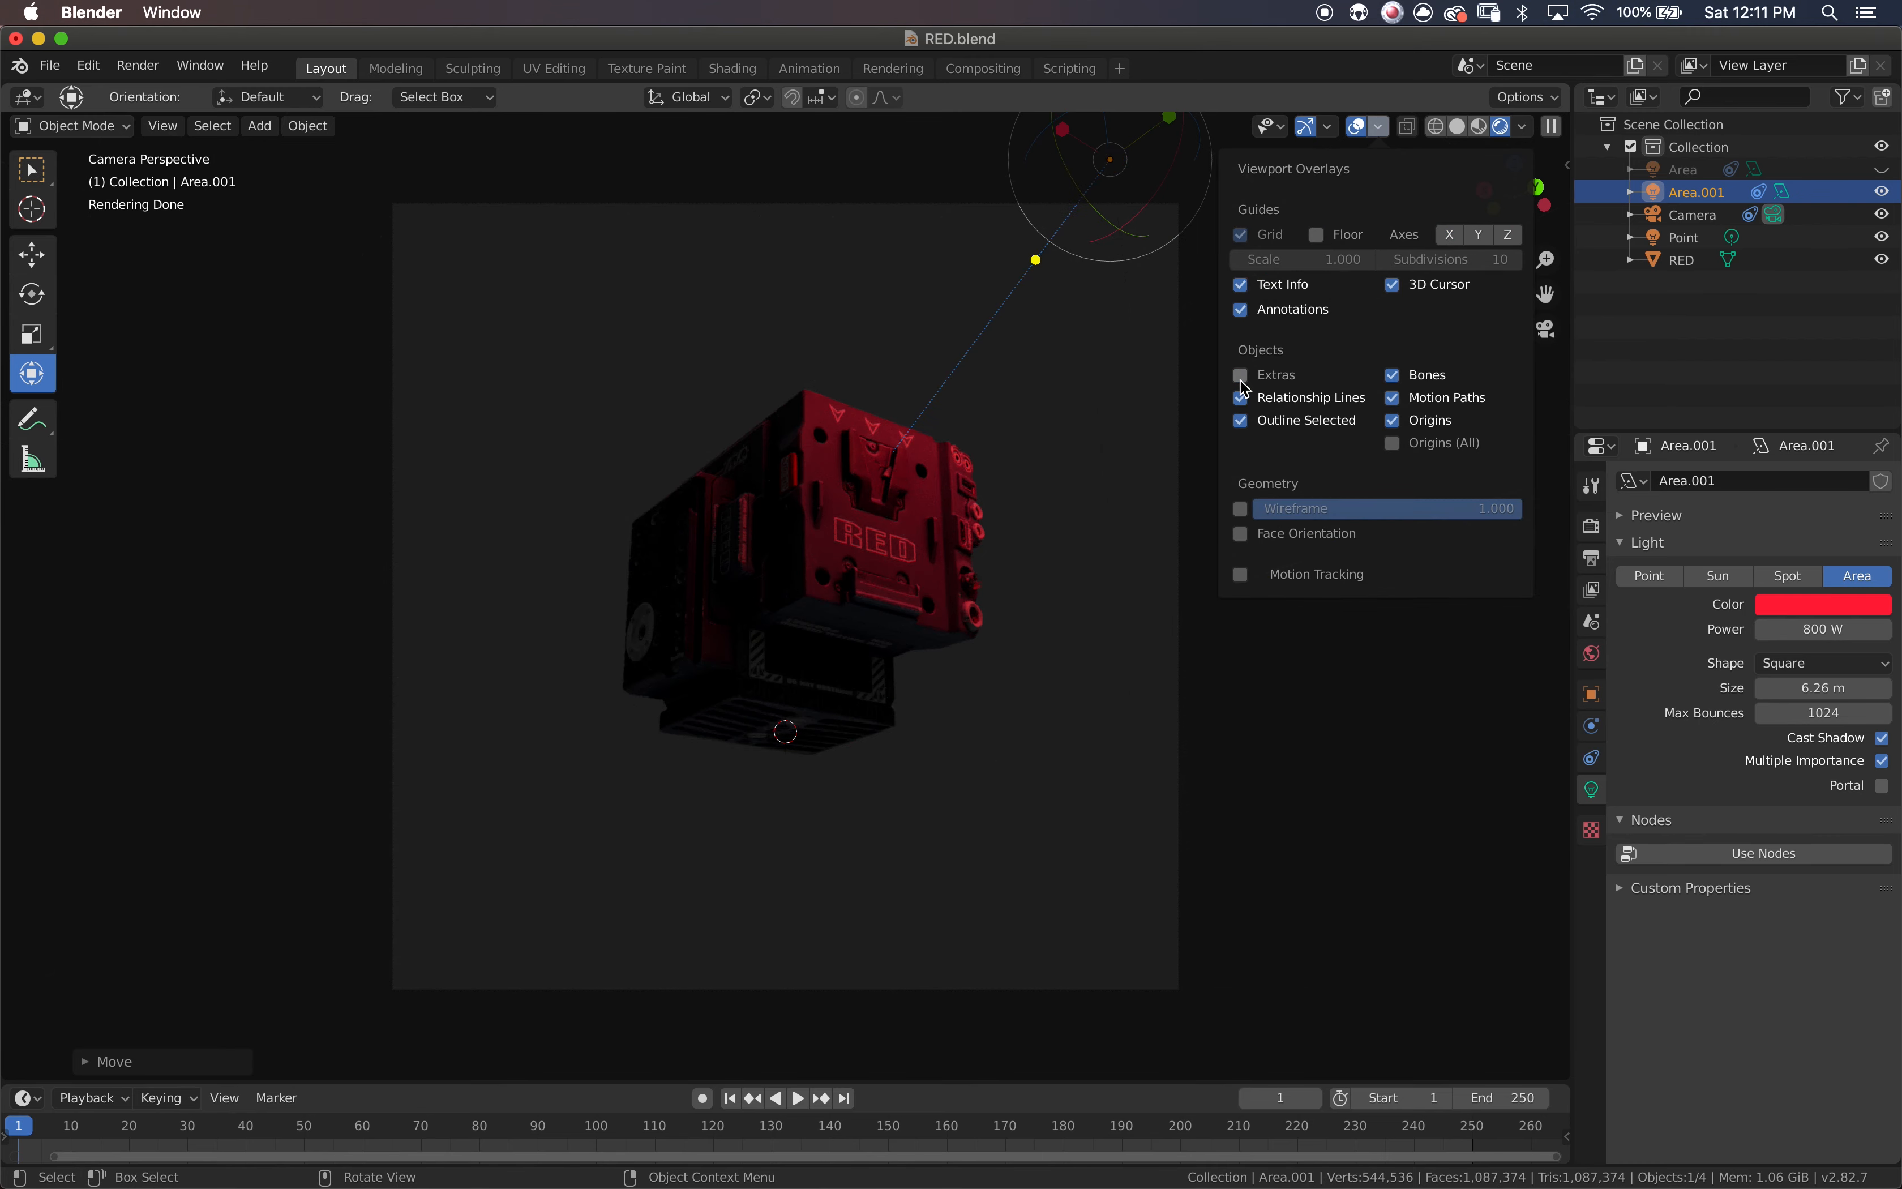
{"action": "left_click", "coordinate": [1242, 397]}
- Hide the object origins and the 3D cursor in the viewport overlays, leaving nothing selected
{"action": "left_click", "coordinate": [1675, 301]}
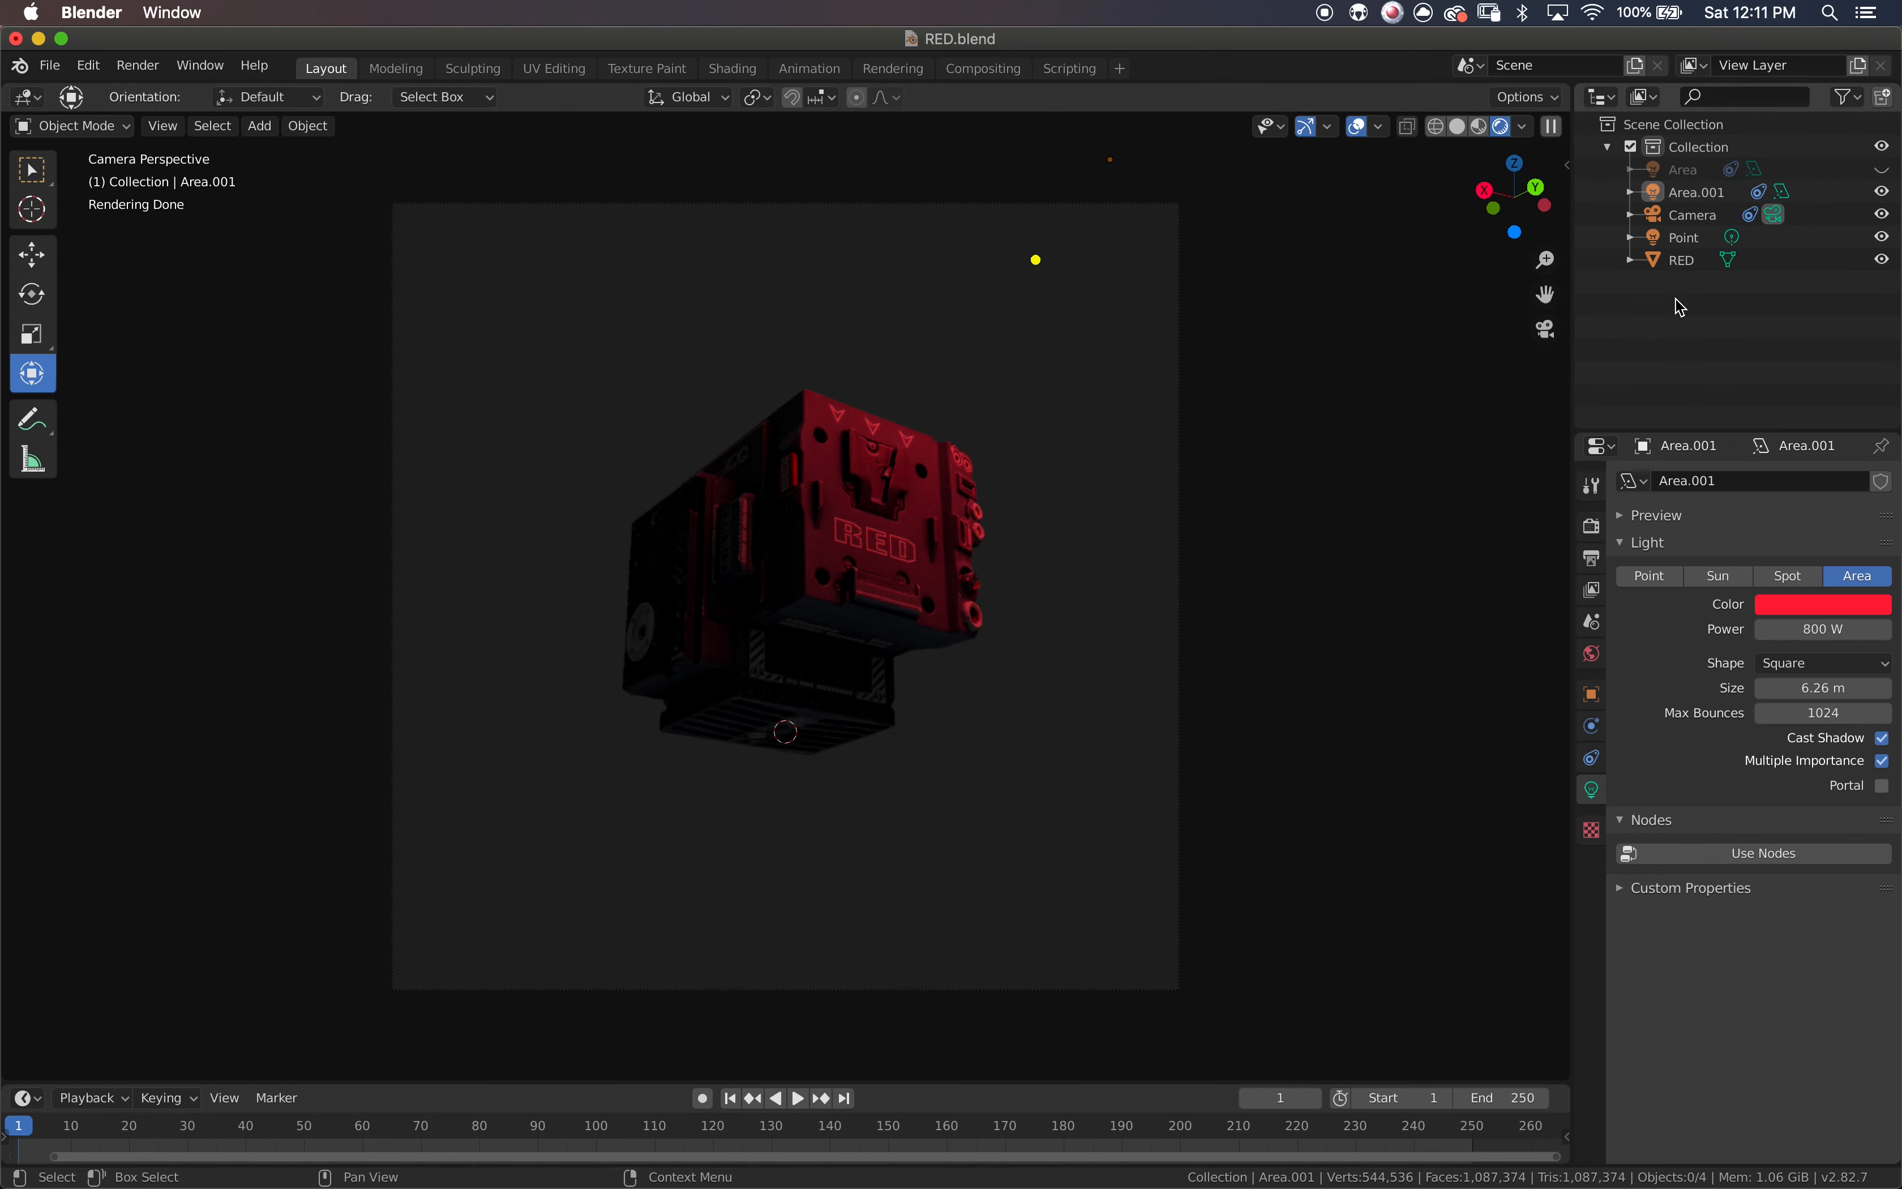
{"action": "left_click", "coordinate": [1685, 260]}
{"action": "left_click", "coordinate": [1701, 343]}
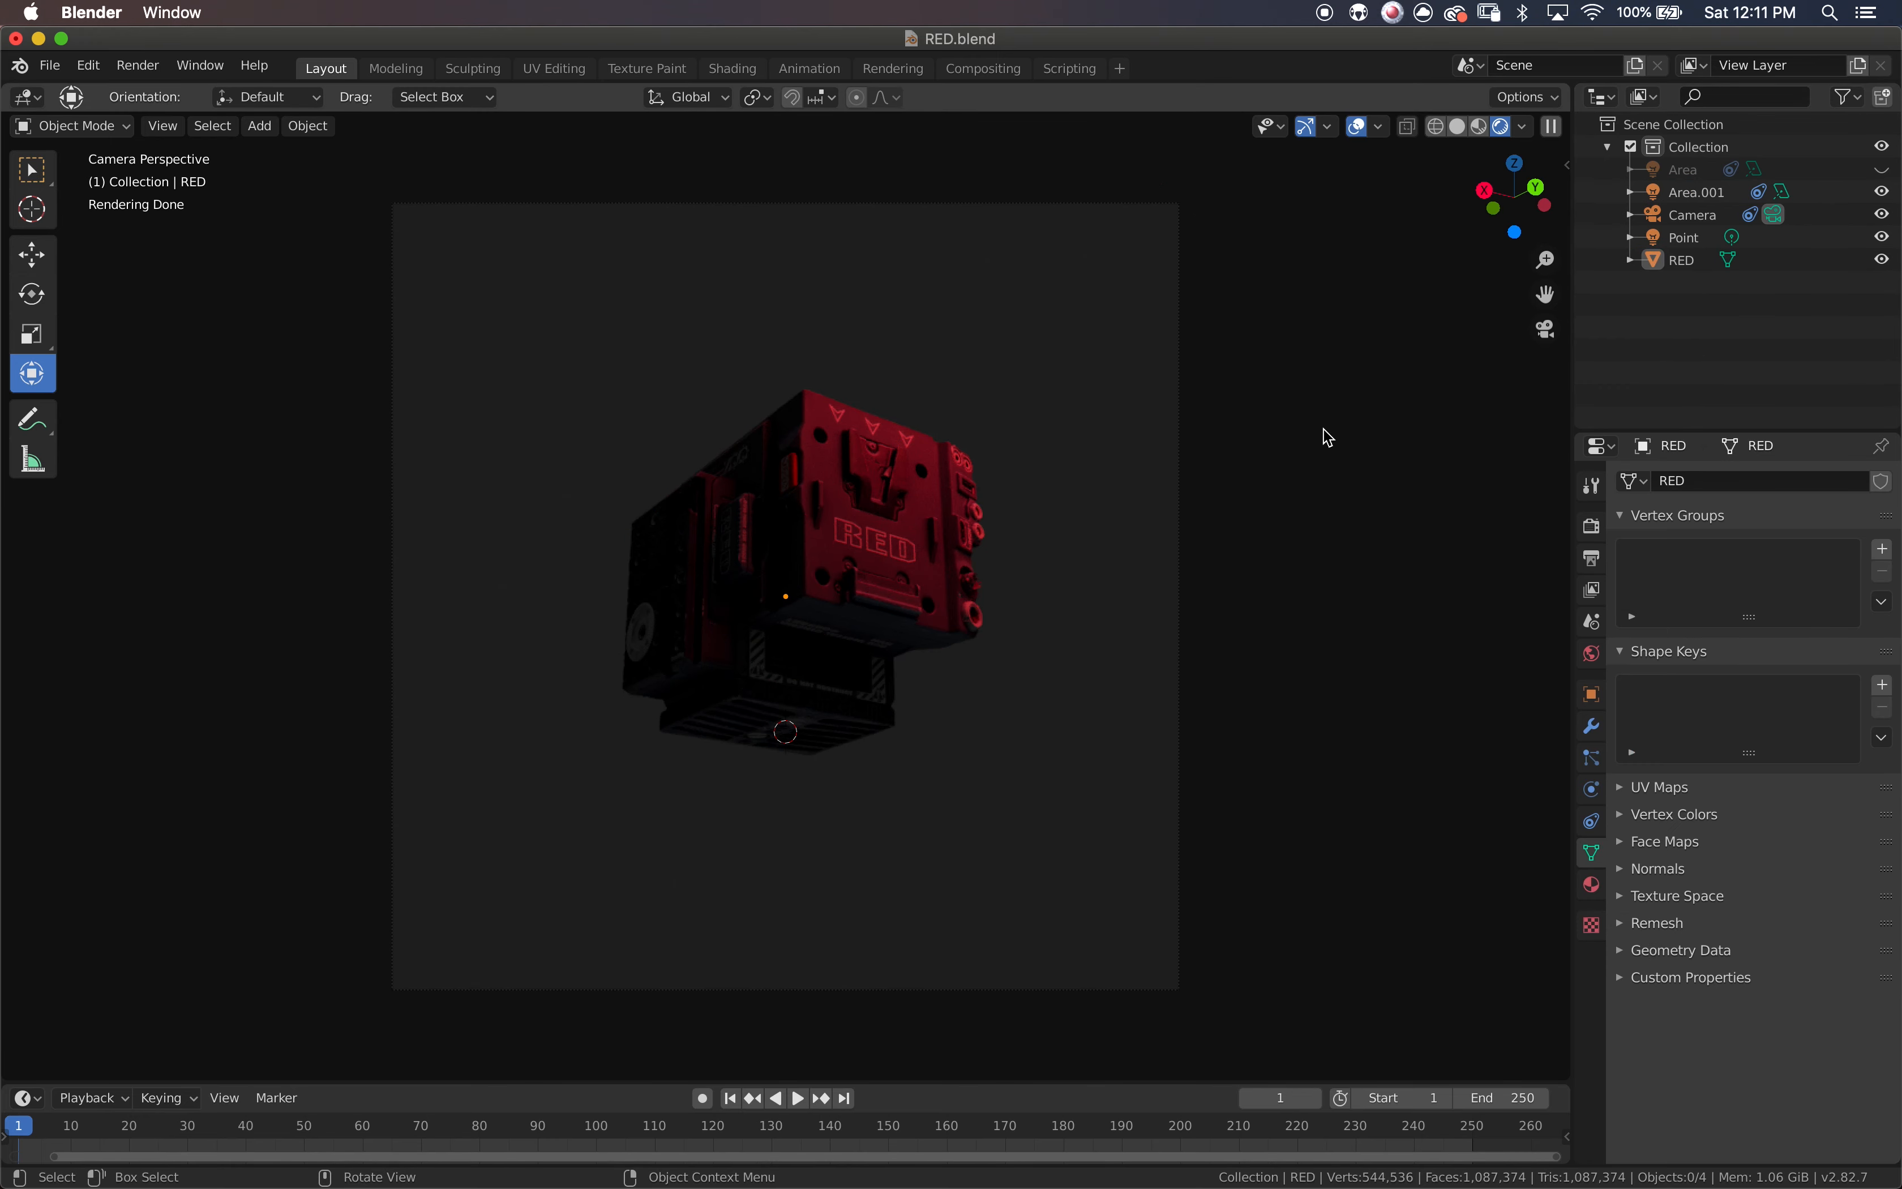
{"action": "left_click", "coordinate": [1332, 128]}
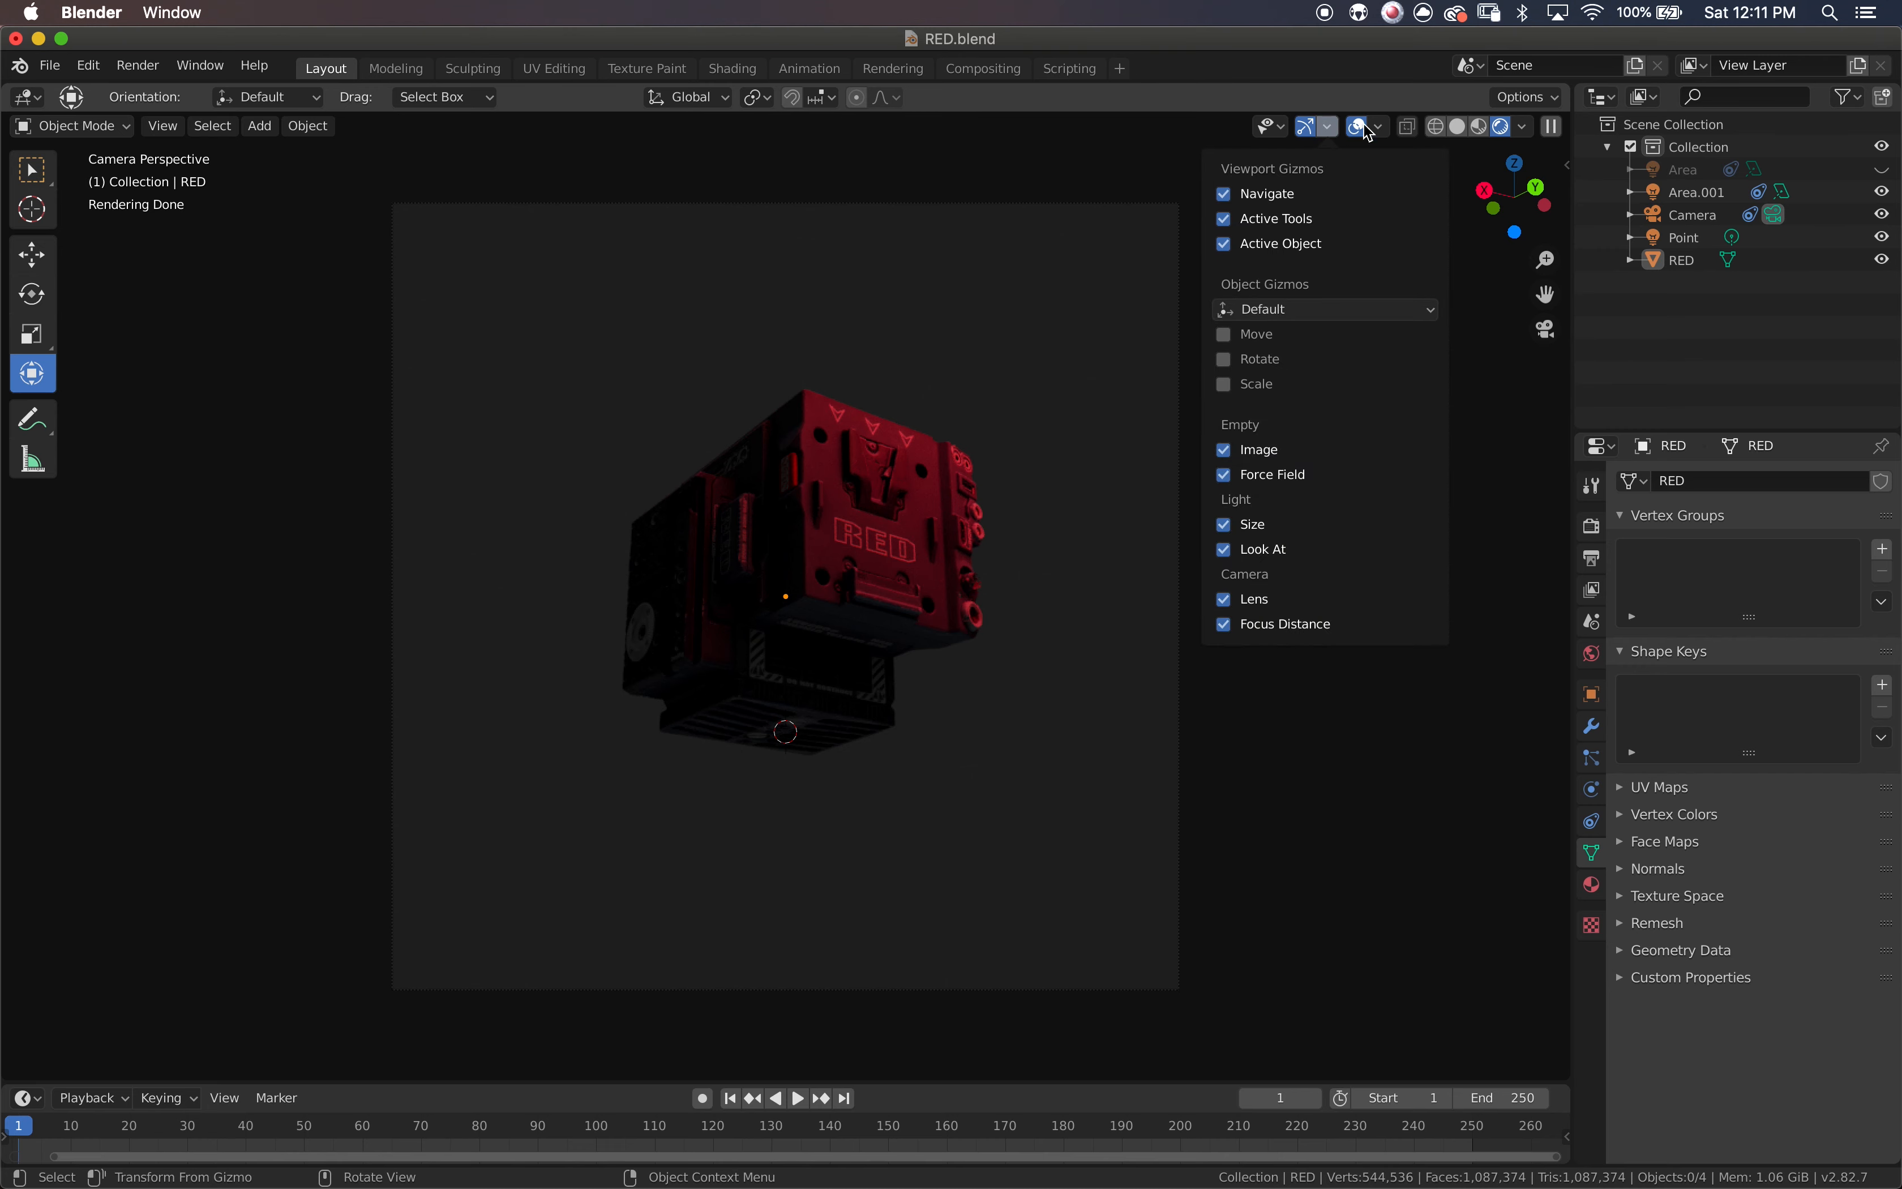
{"action": "left_click", "coordinate": [1382, 130]}
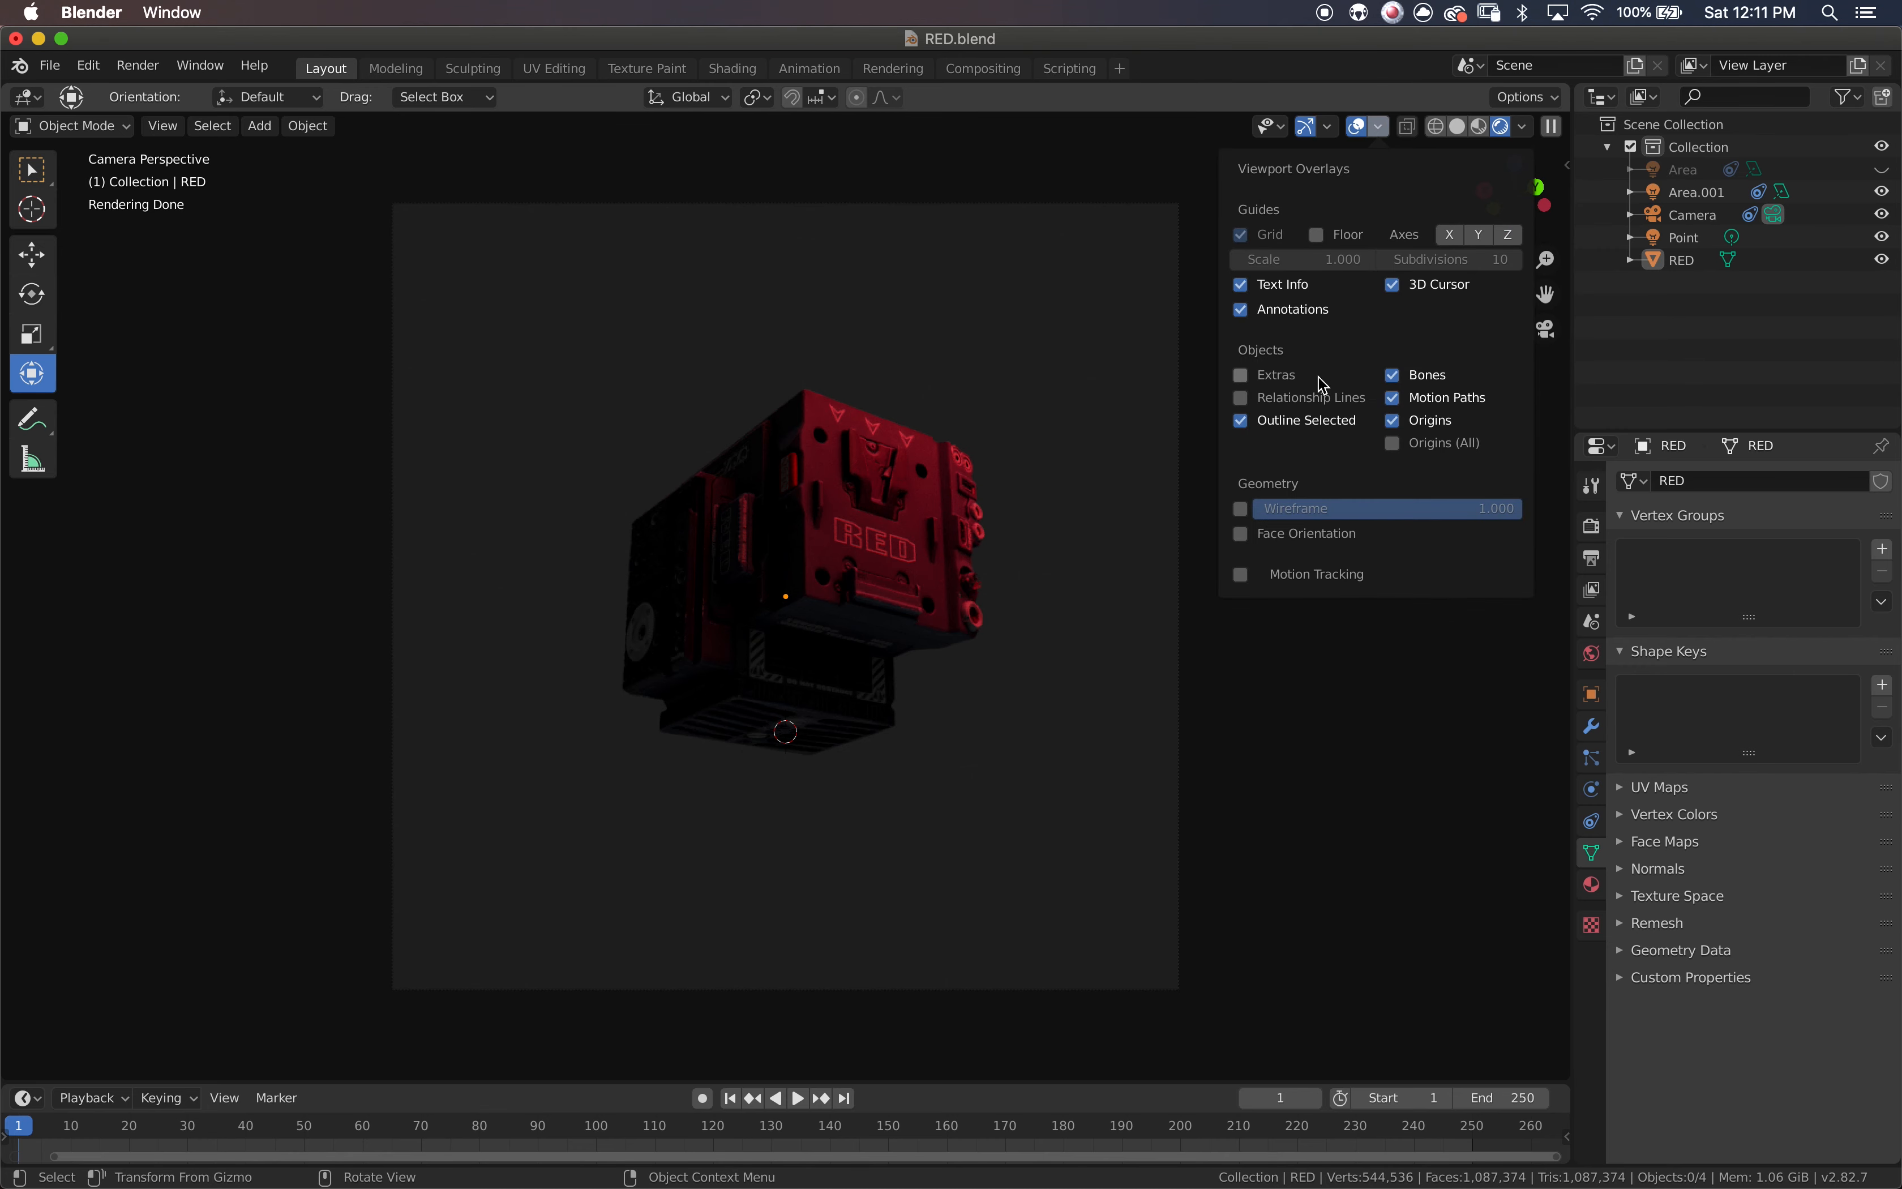
{"action": "left_click", "coordinate": [1391, 420]}
{"action": "left_click", "coordinate": [1181, 628]}
{"action": "left_click", "coordinate": [1380, 127]}
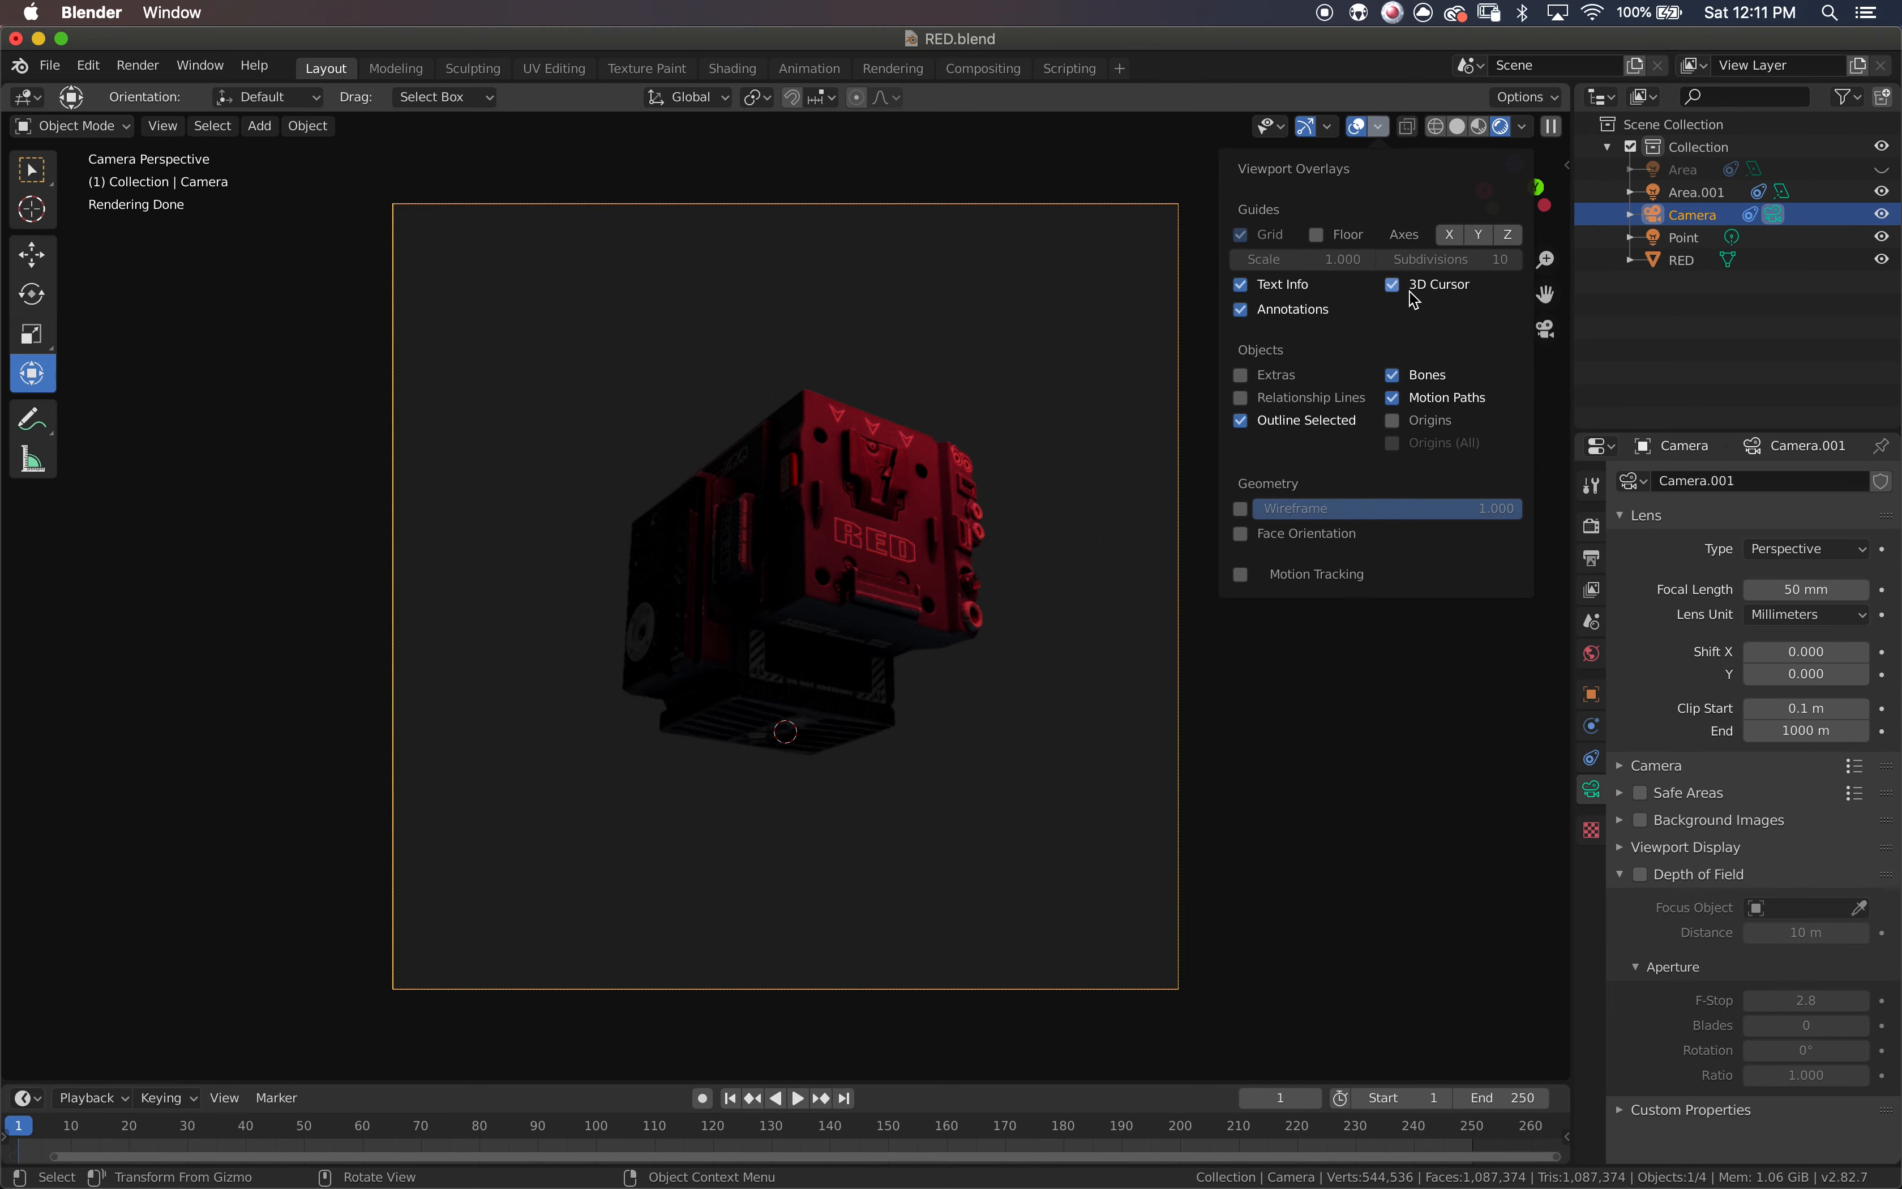
{"action": "left_click", "coordinate": [1321, 701]}
- Set the world background color to black and unhide the first area light
{"action": "left_click", "coordinate": [1593, 653]}
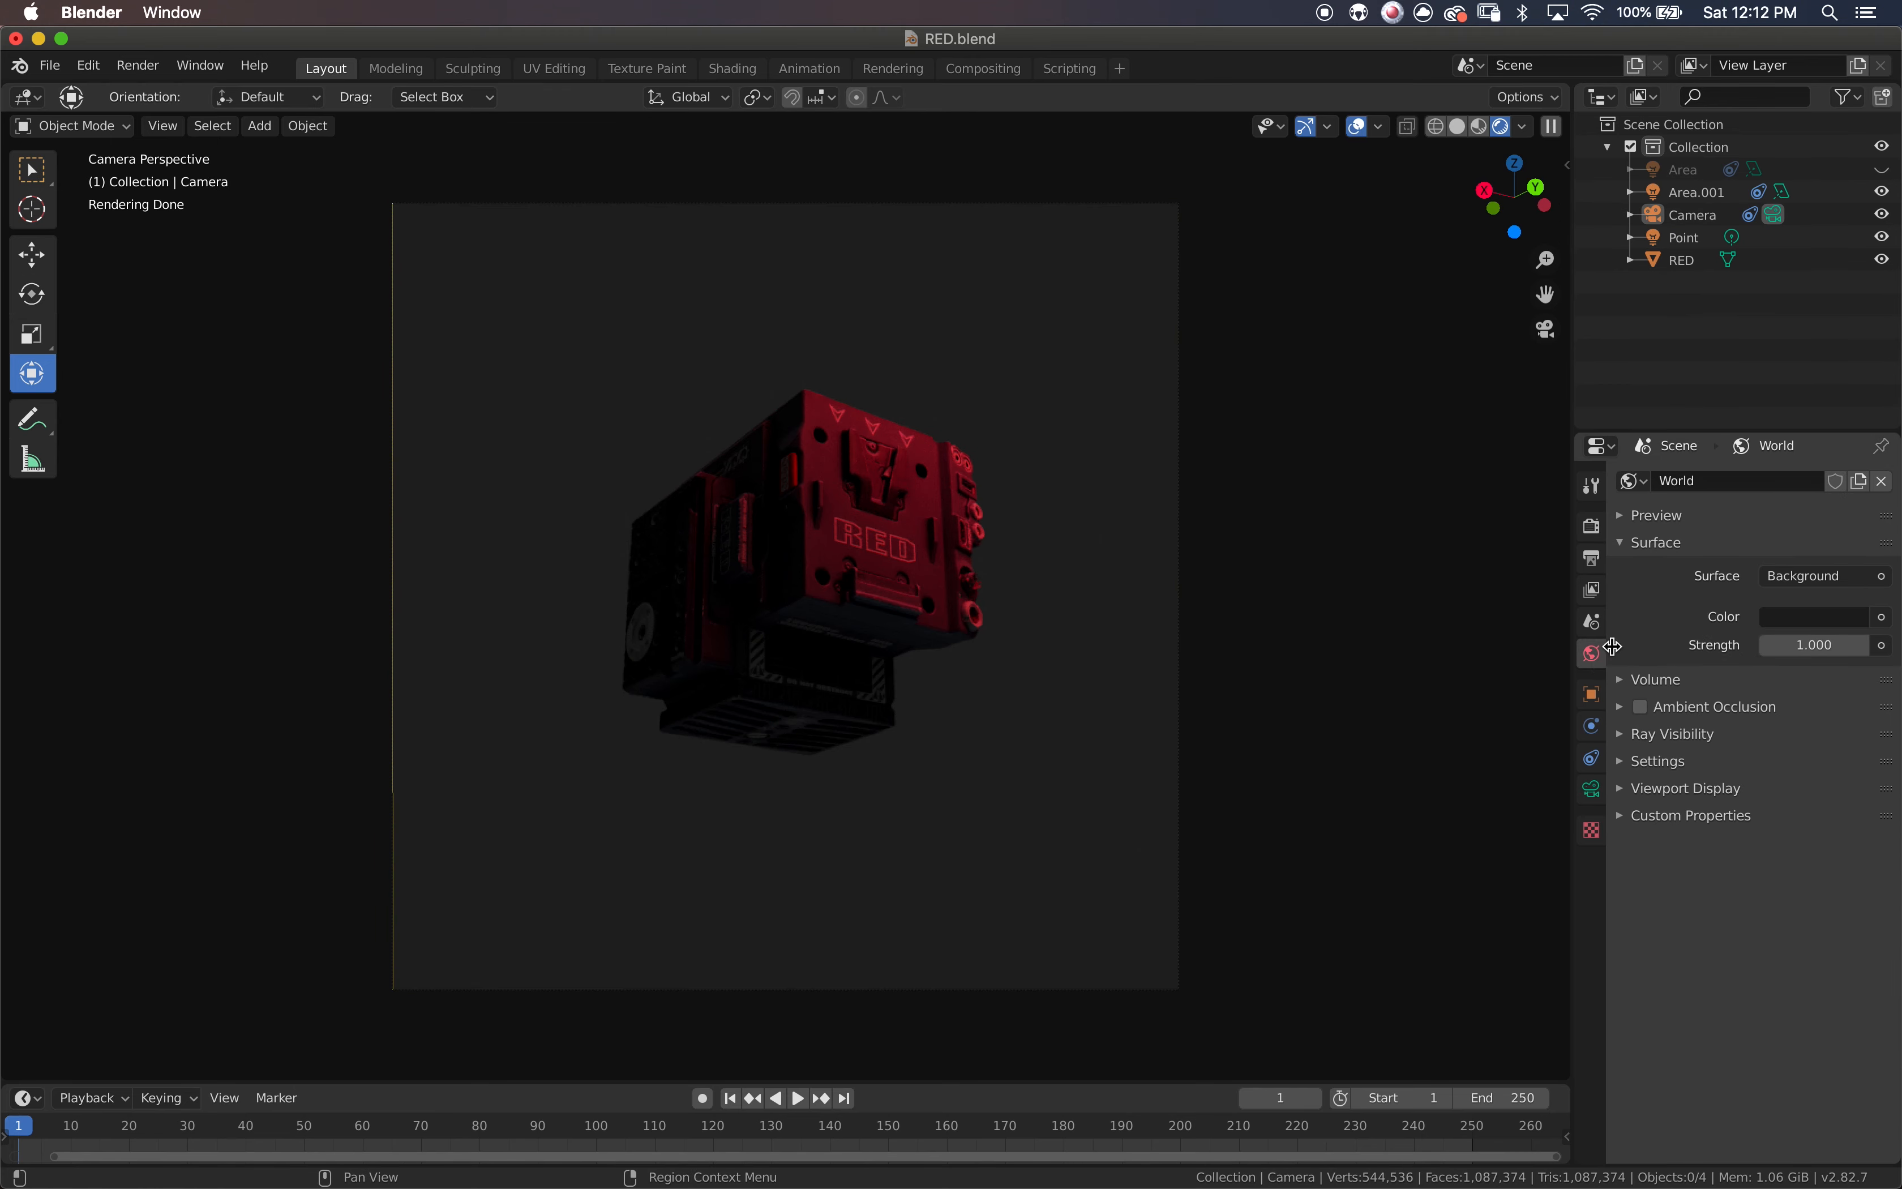
{"action": "left_click", "coordinate": [1859, 620]}
{"action": "left_click_drag", "start_coordinate": [1859, 456], "coordinate": [1855, 467]}
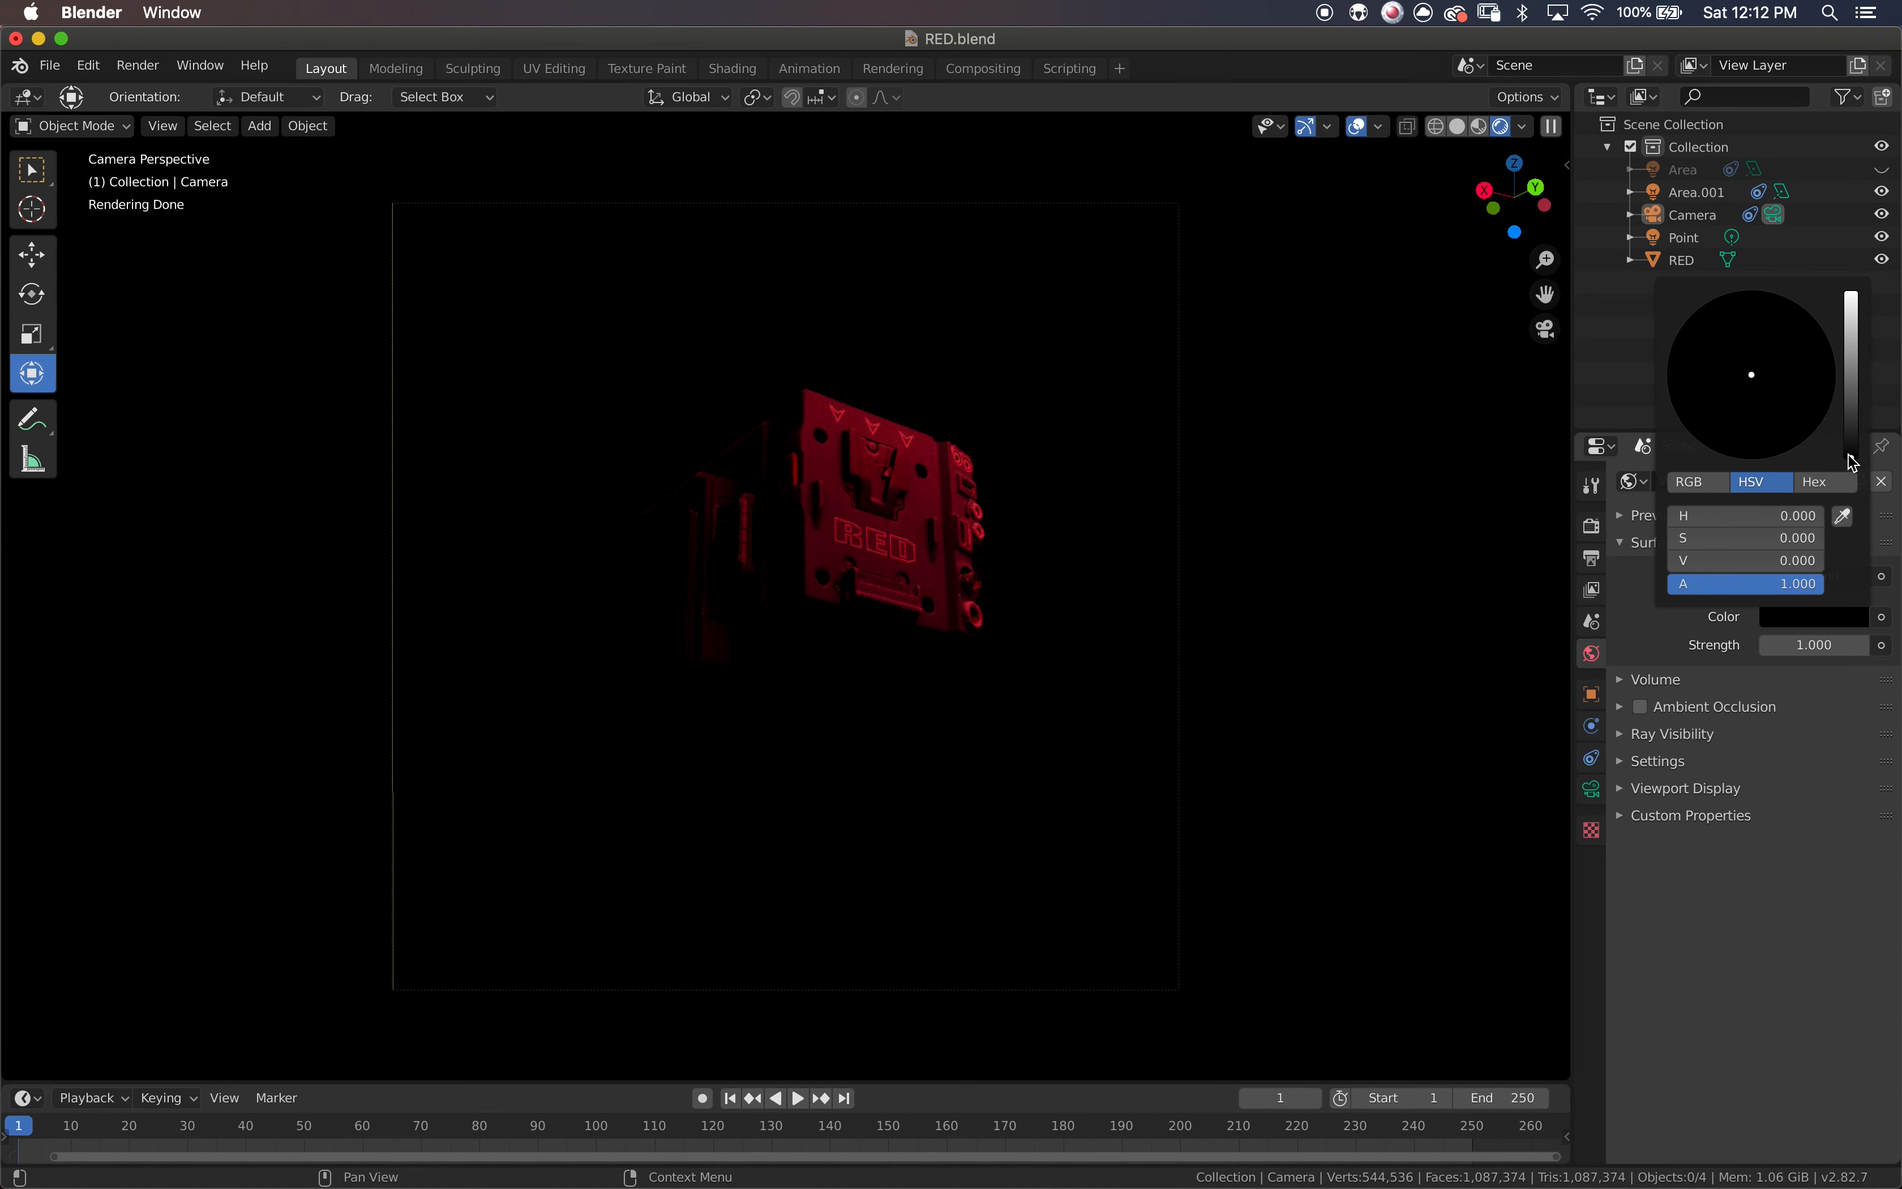
{"action": "left_click", "coordinate": [1884, 170]}
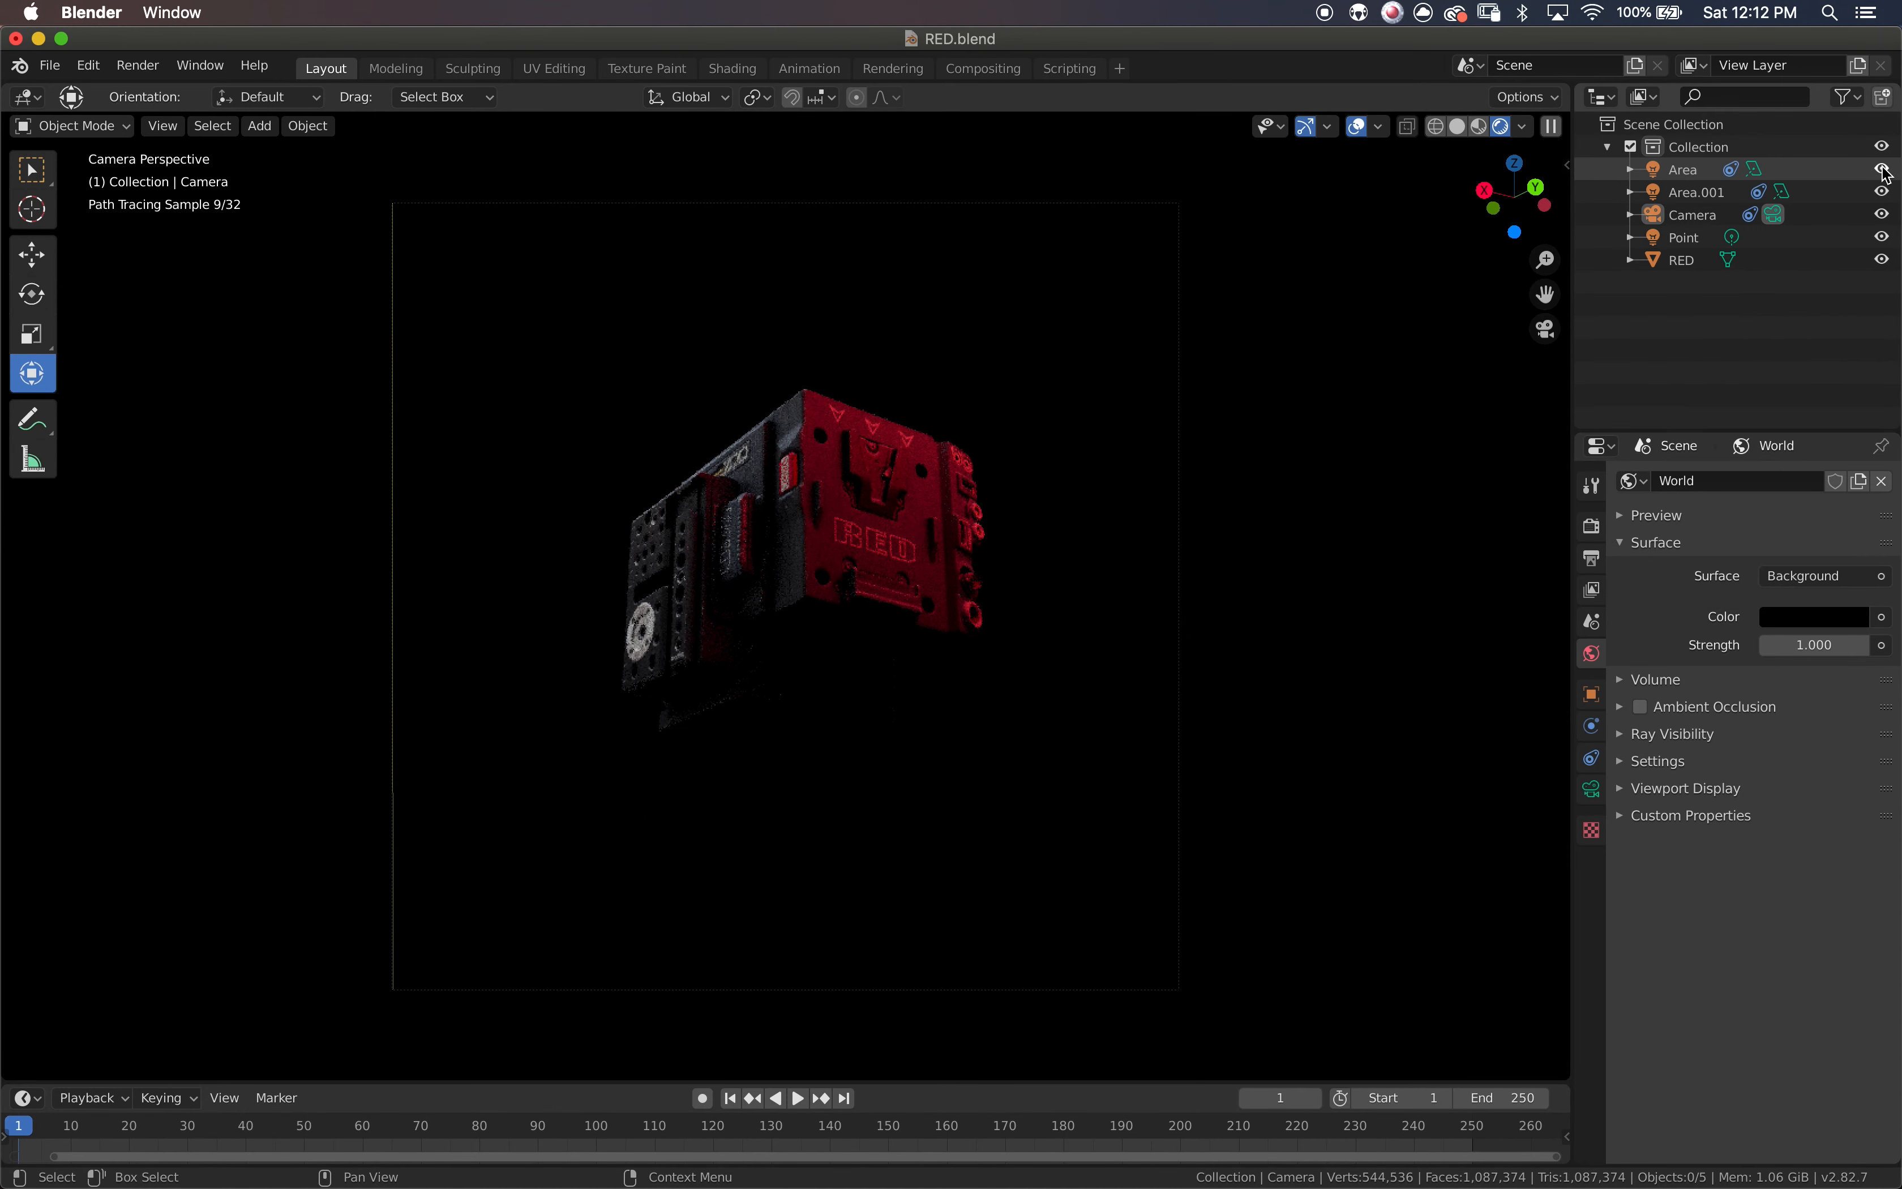
- Lower the point light to illuminate the RED model's underside, and turn the relationship lines overlay back on
{"action": "left_click", "coordinate": [1689, 242]}
{"action": "middle_click_drag", "start_coordinate": [1297, 440], "coordinate": [1226, 436]}
{"action": "left_click_drag", "start_coordinate": [1181, 164], "coordinate": [1214, 495]}
{"action": "left_click", "coordinate": [1378, 127]}
{"action": "left_click", "coordinate": [1274, 376]}
{"action": "middle_click_drag", "start_coordinate": [1206, 503], "coordinate": [1328, 707]}
{"action": "scroll", "coordinate": [1346, 756], "scroll_direction": "down", "scroll_amount": 2}
{"action": "middle_click_drag", "start_coordinate": [1164, 637], "coordinate": [1117, 503]}
- Set the scene camera's focal length to 74 mm while viewing the render through it
{"action": "left_click", "coordinate": [1545, 328]}
{"action": "left_click", "coordinate": [1774, 214]}
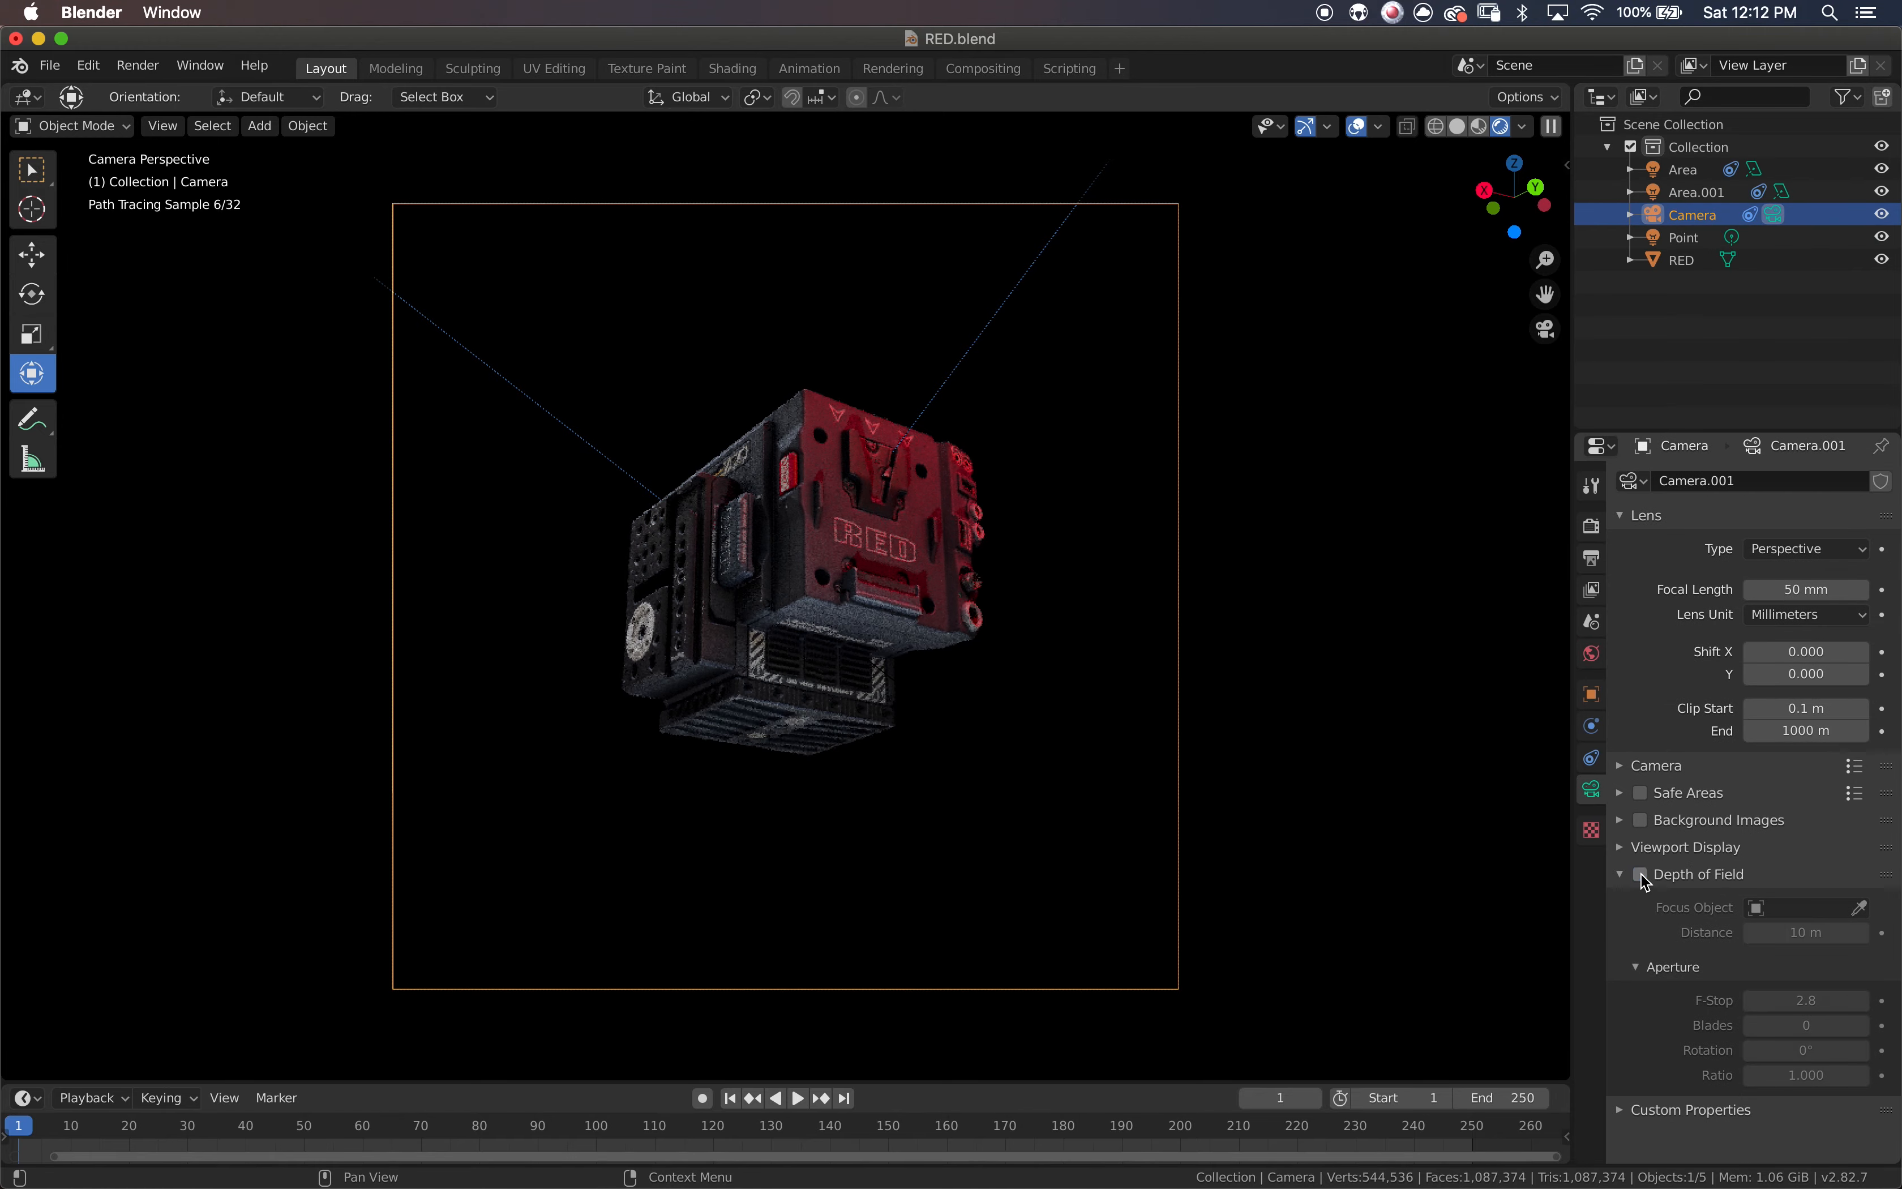
{"action": "mouse_move", "coordinate": [1806, 589]}
{"action": "left_mouse_down"}
{"action": "mouse_move", "coordinate": [1855, 588]}
{"action": "mouse_move", "coordinate": [1777, 588]}
{"action": "left_mouse_up"}
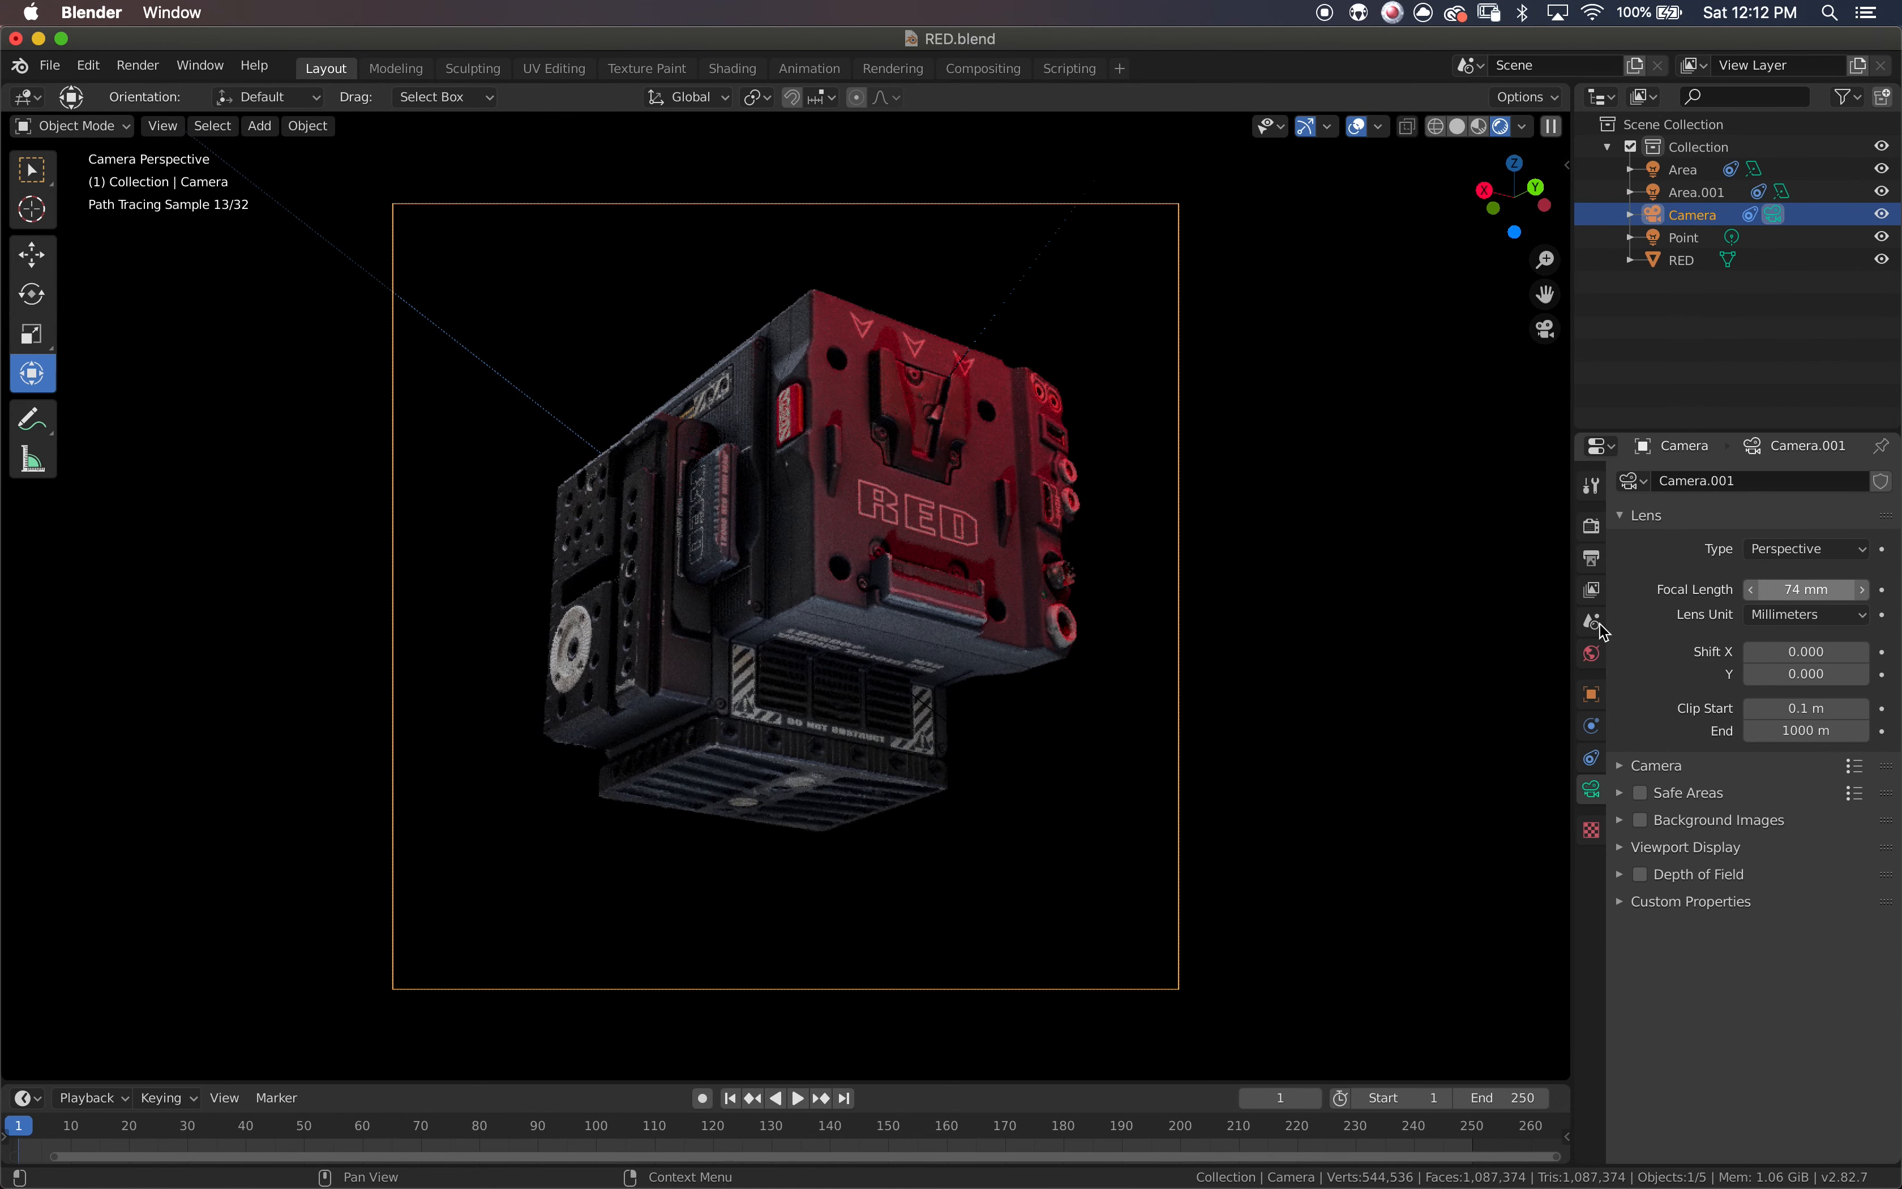
{"action": "scroll", "coordinate": [1077, 665], "scroll_direction": "down", "scroll_amount": 2}
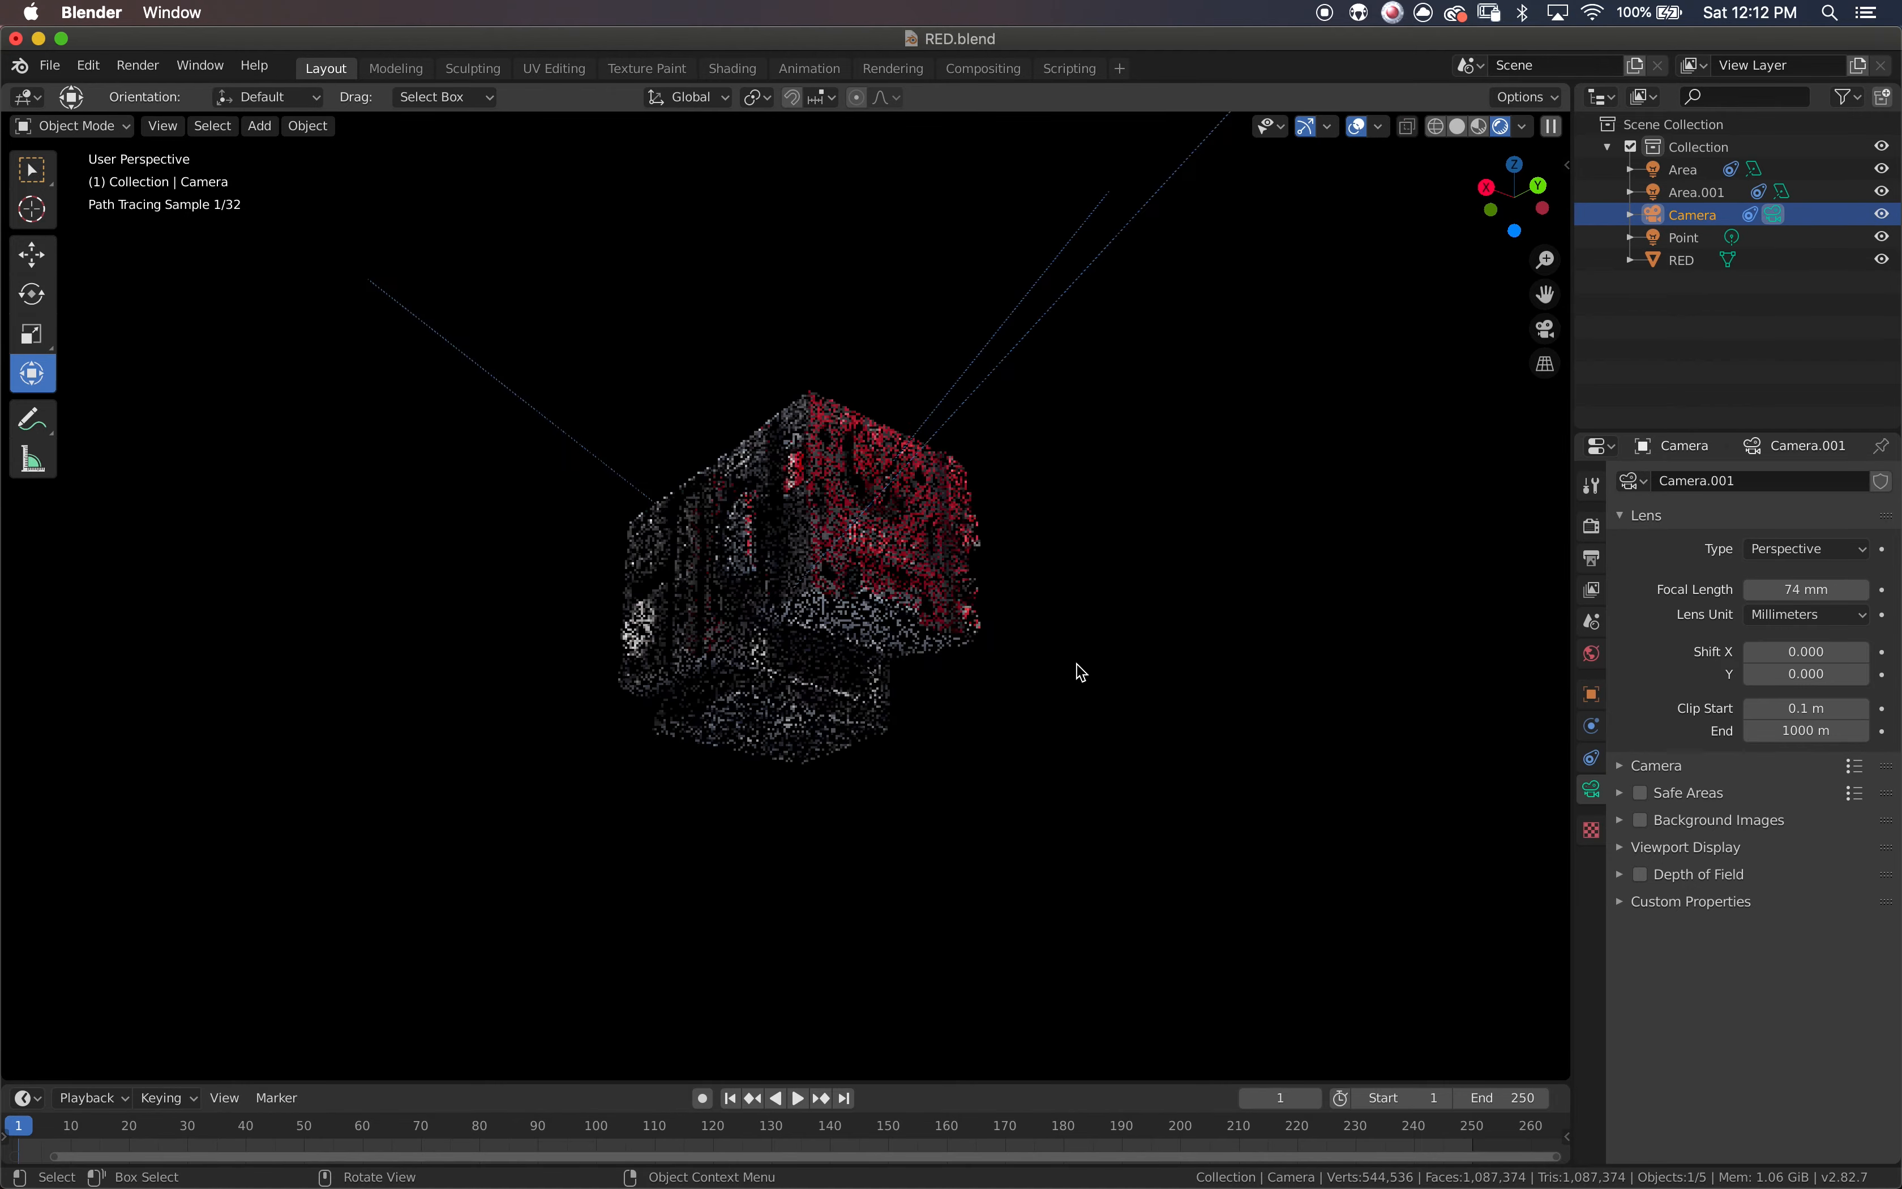
- Align the active camera to the current view of the RED model from below
{"action": "scroll", "coordinate": [1078, 664], "scroll_direction": "up", "scroll_amount": 2}
{"action": "scroll", "coordinate": [1078, 665], "scroll_direction": "down", "scroll_amount": 2}
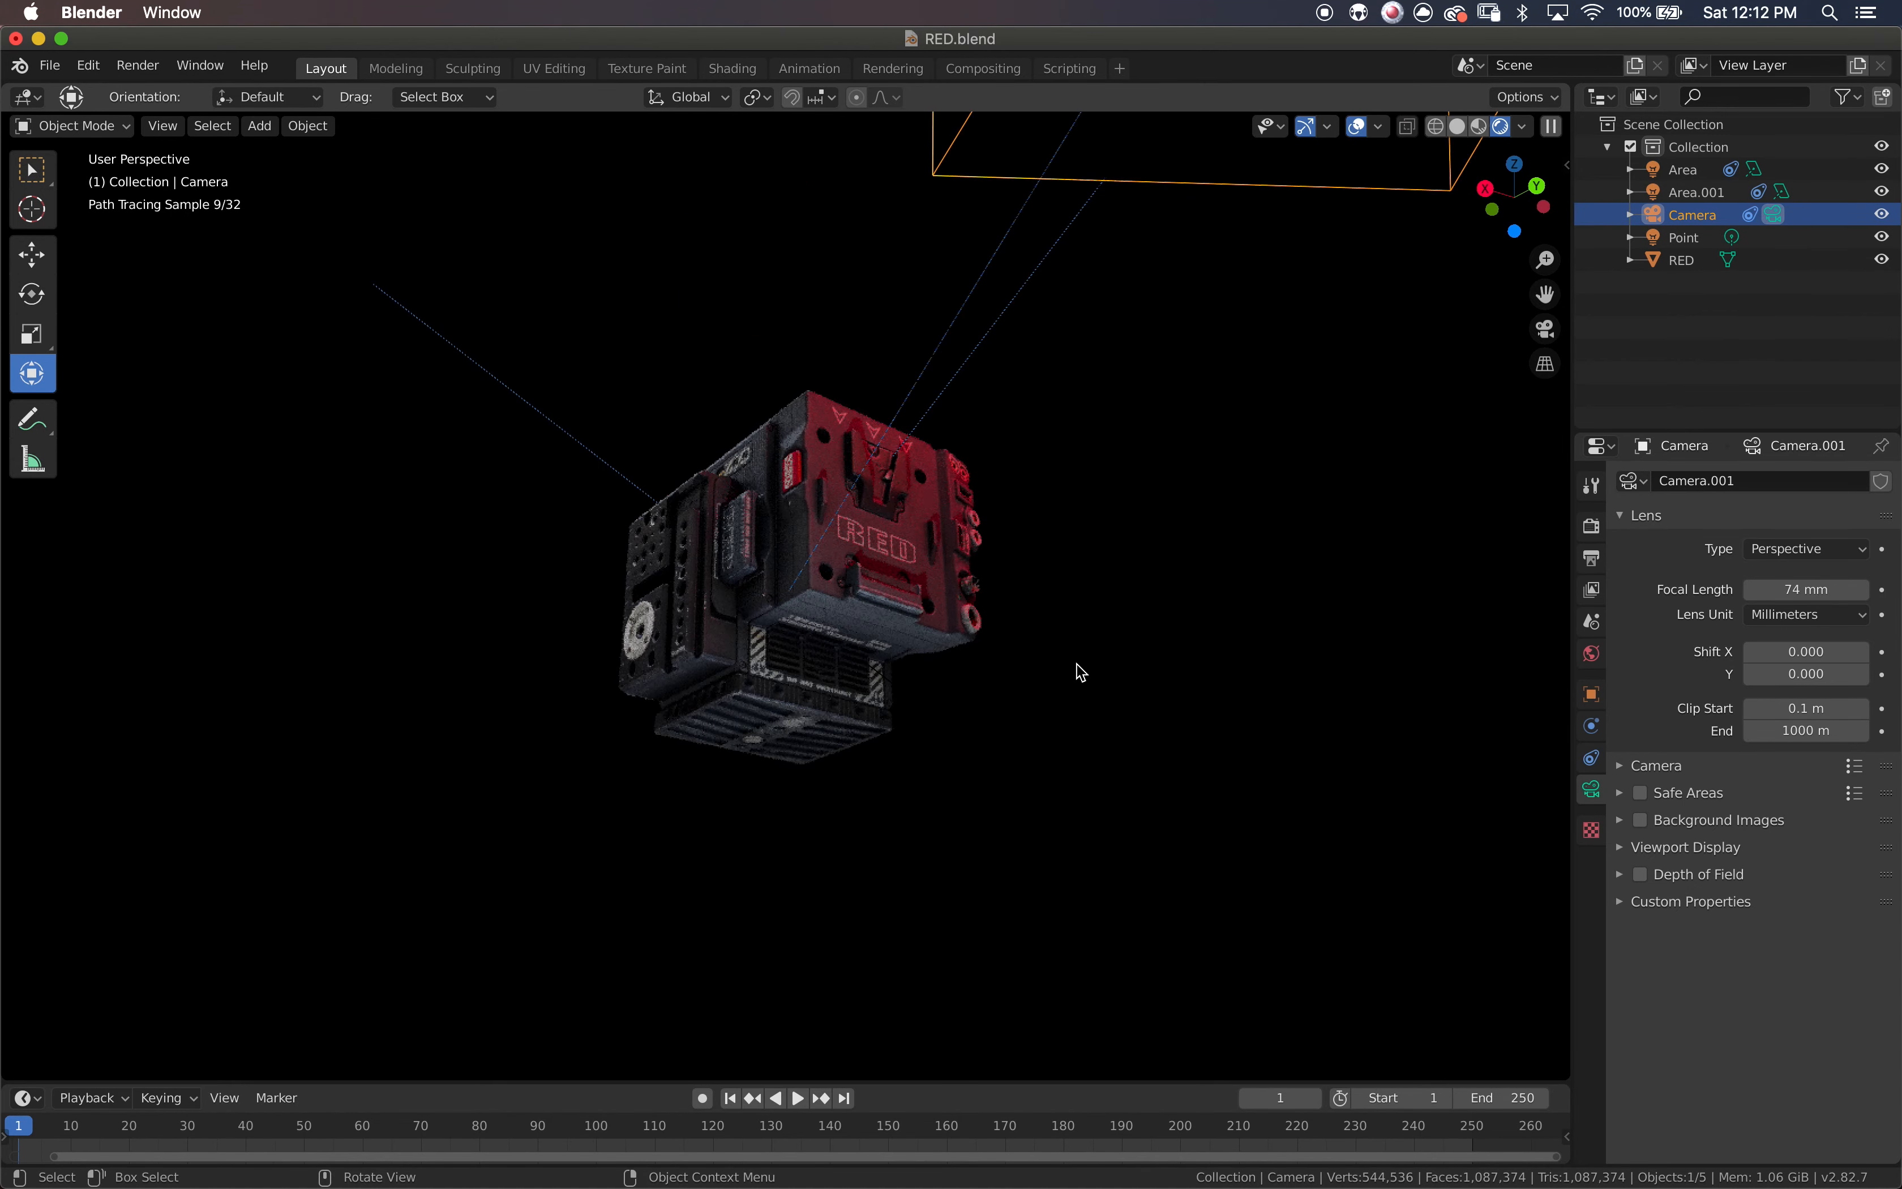
{"action": "scroll", "coordinate": [1078, 665], "scroll_direction": "right", "scroll_amount": 1}
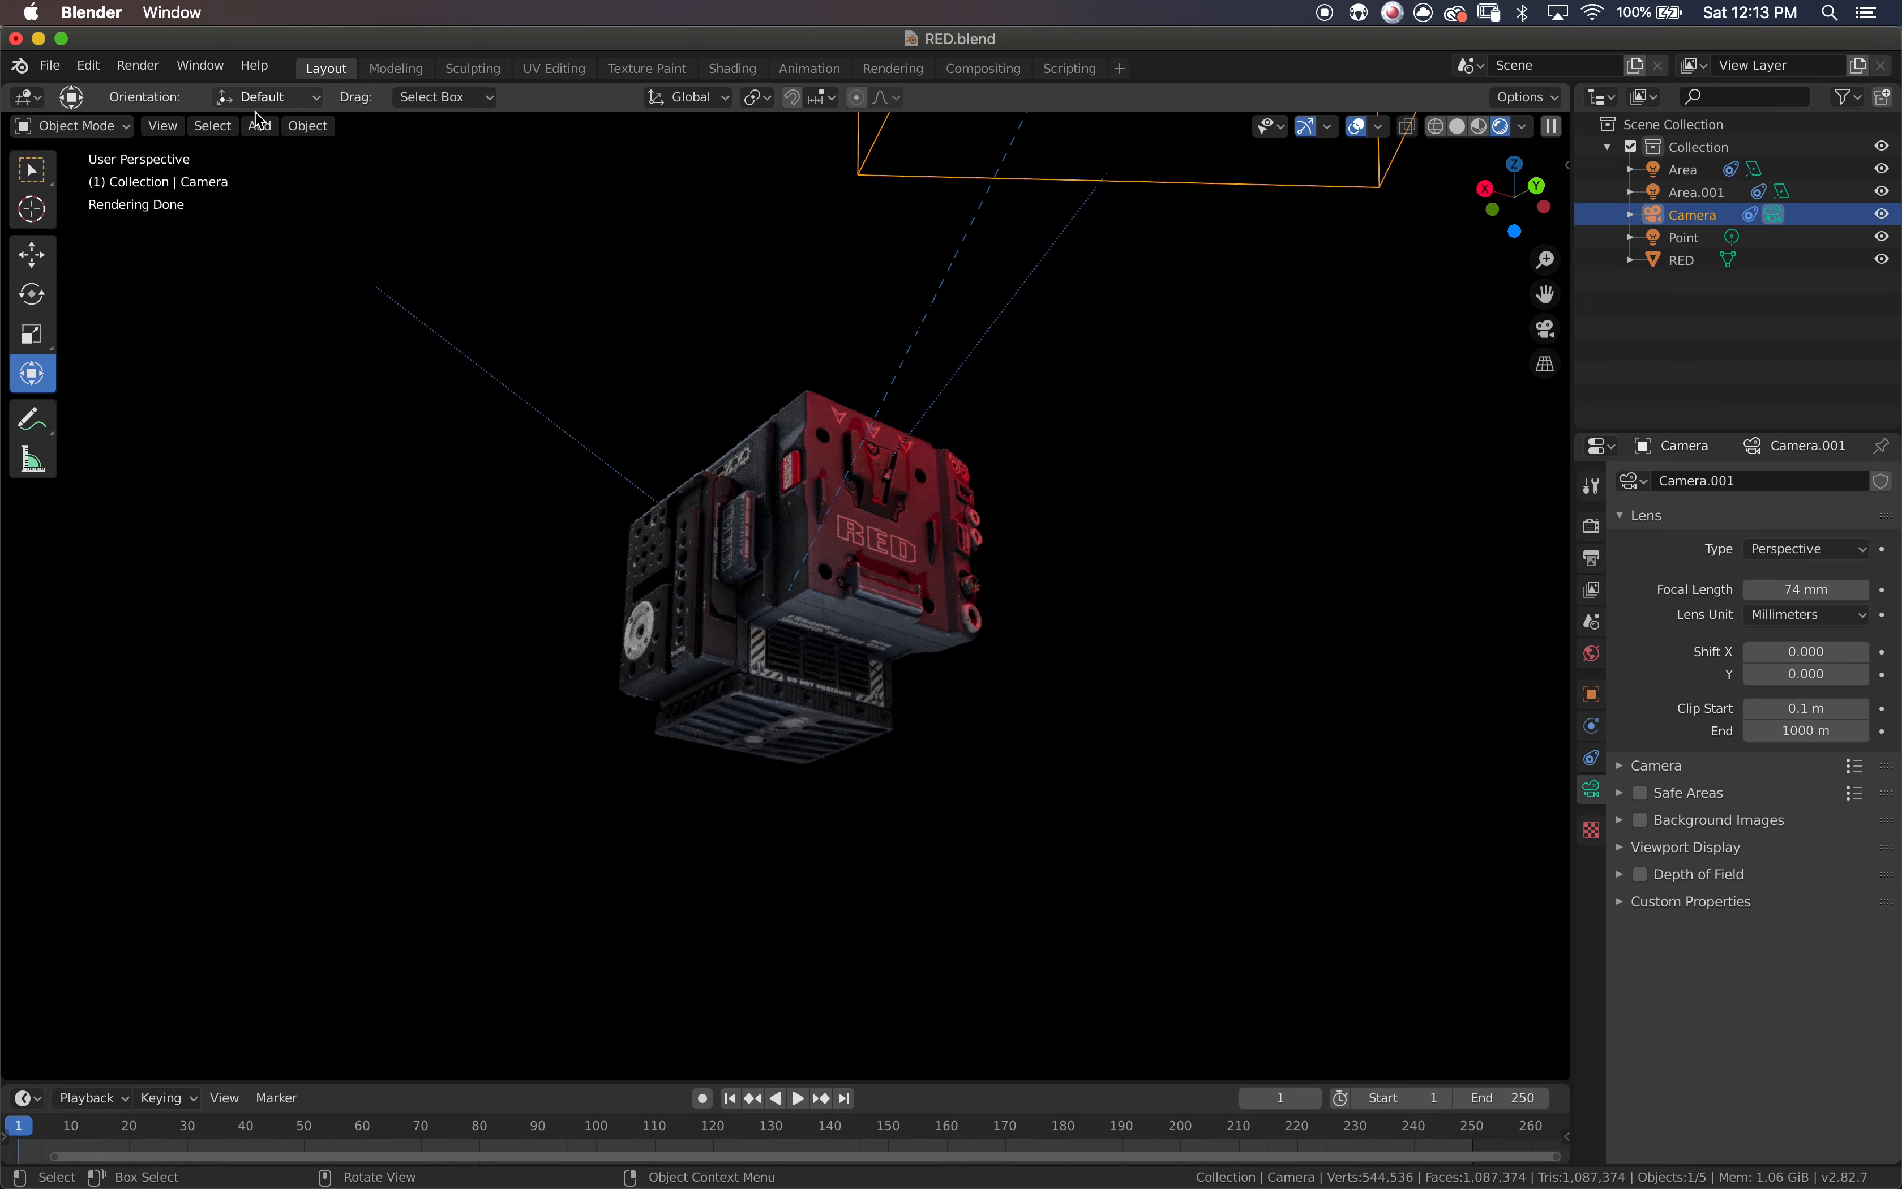
{"action": "left_click", "coordinate": [118, 127]}
{"action": "left_click", "coordinate": [115, 125]}
{"action": "left_click", "coordinate": [165, 127]}
{"action": "mouse_move", "coordinate": [362, 433]}
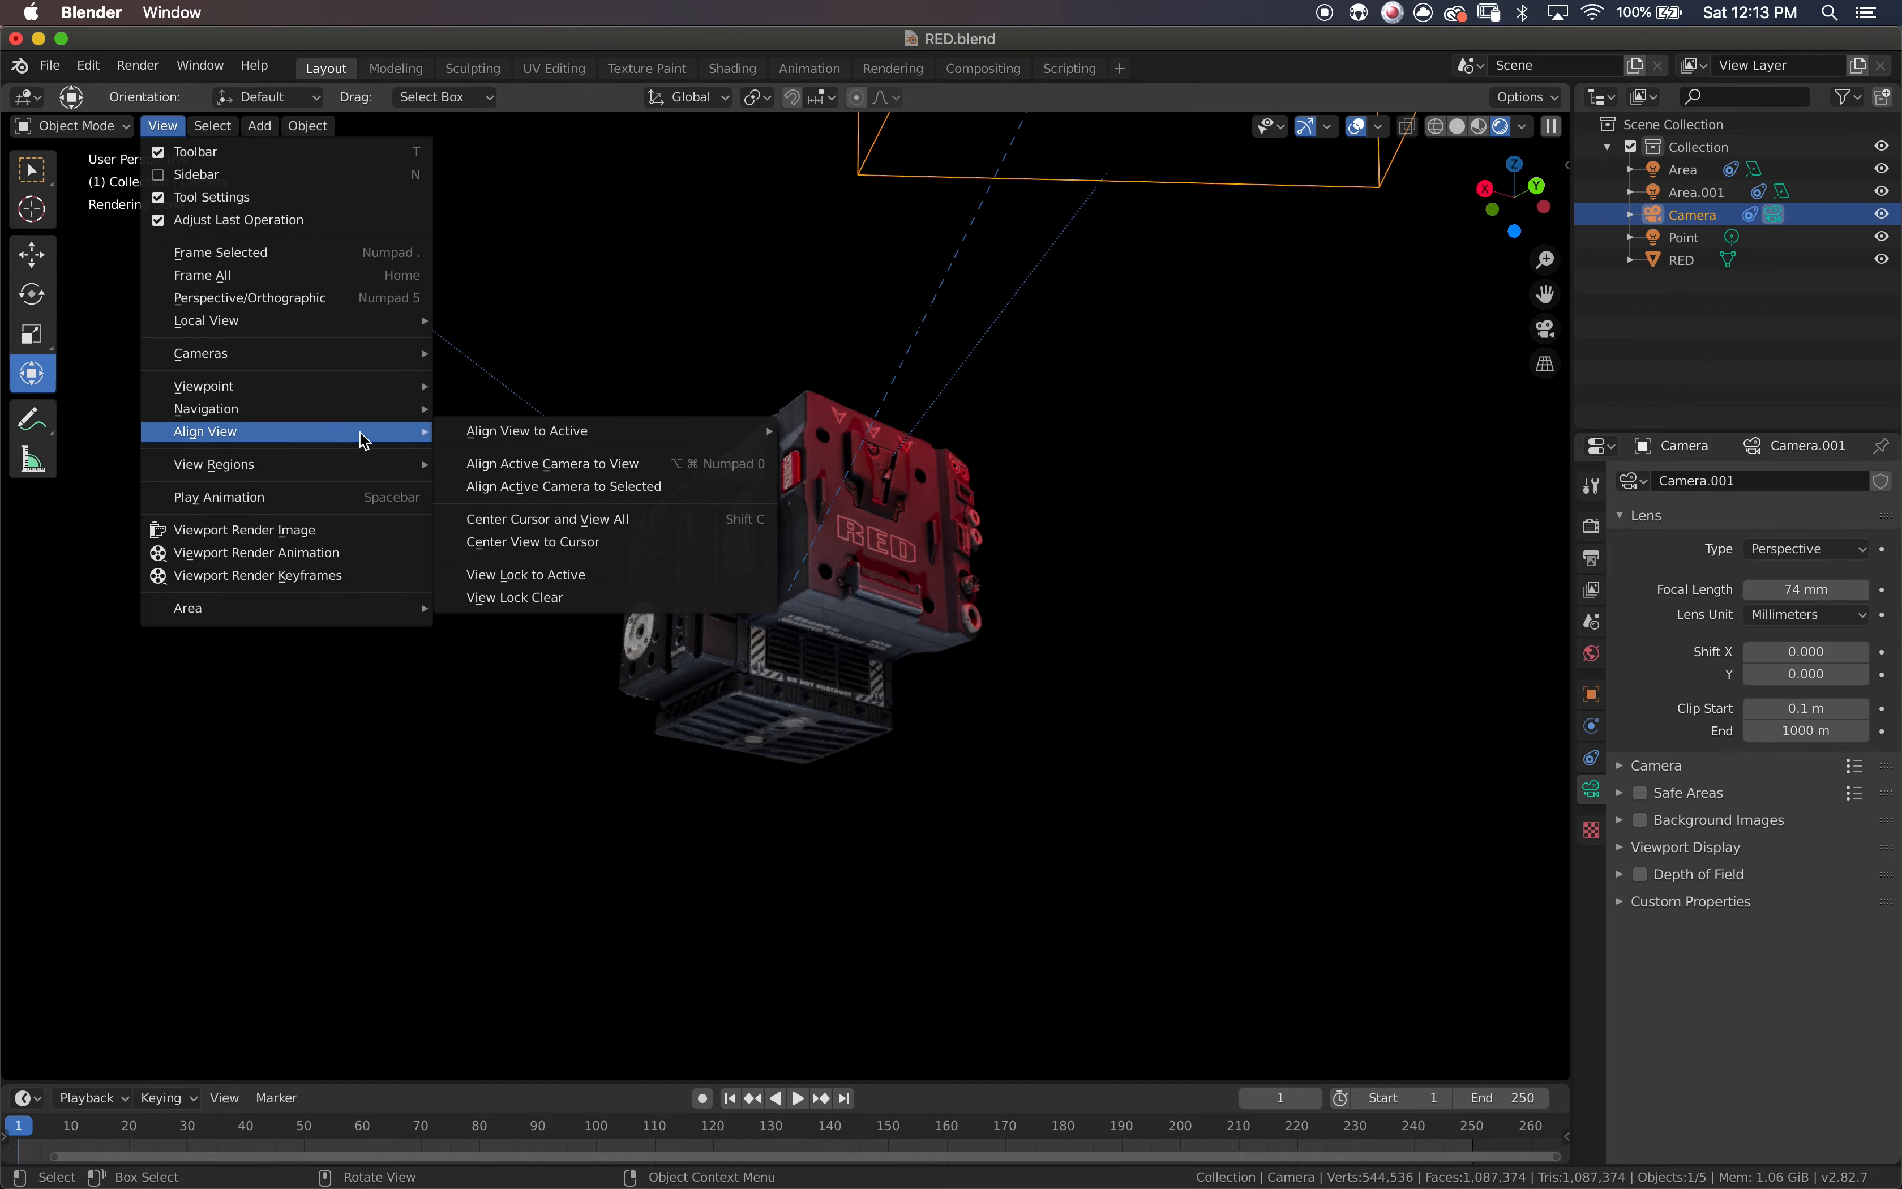
{"action": "left_click", "coordinate": [576, 465]}
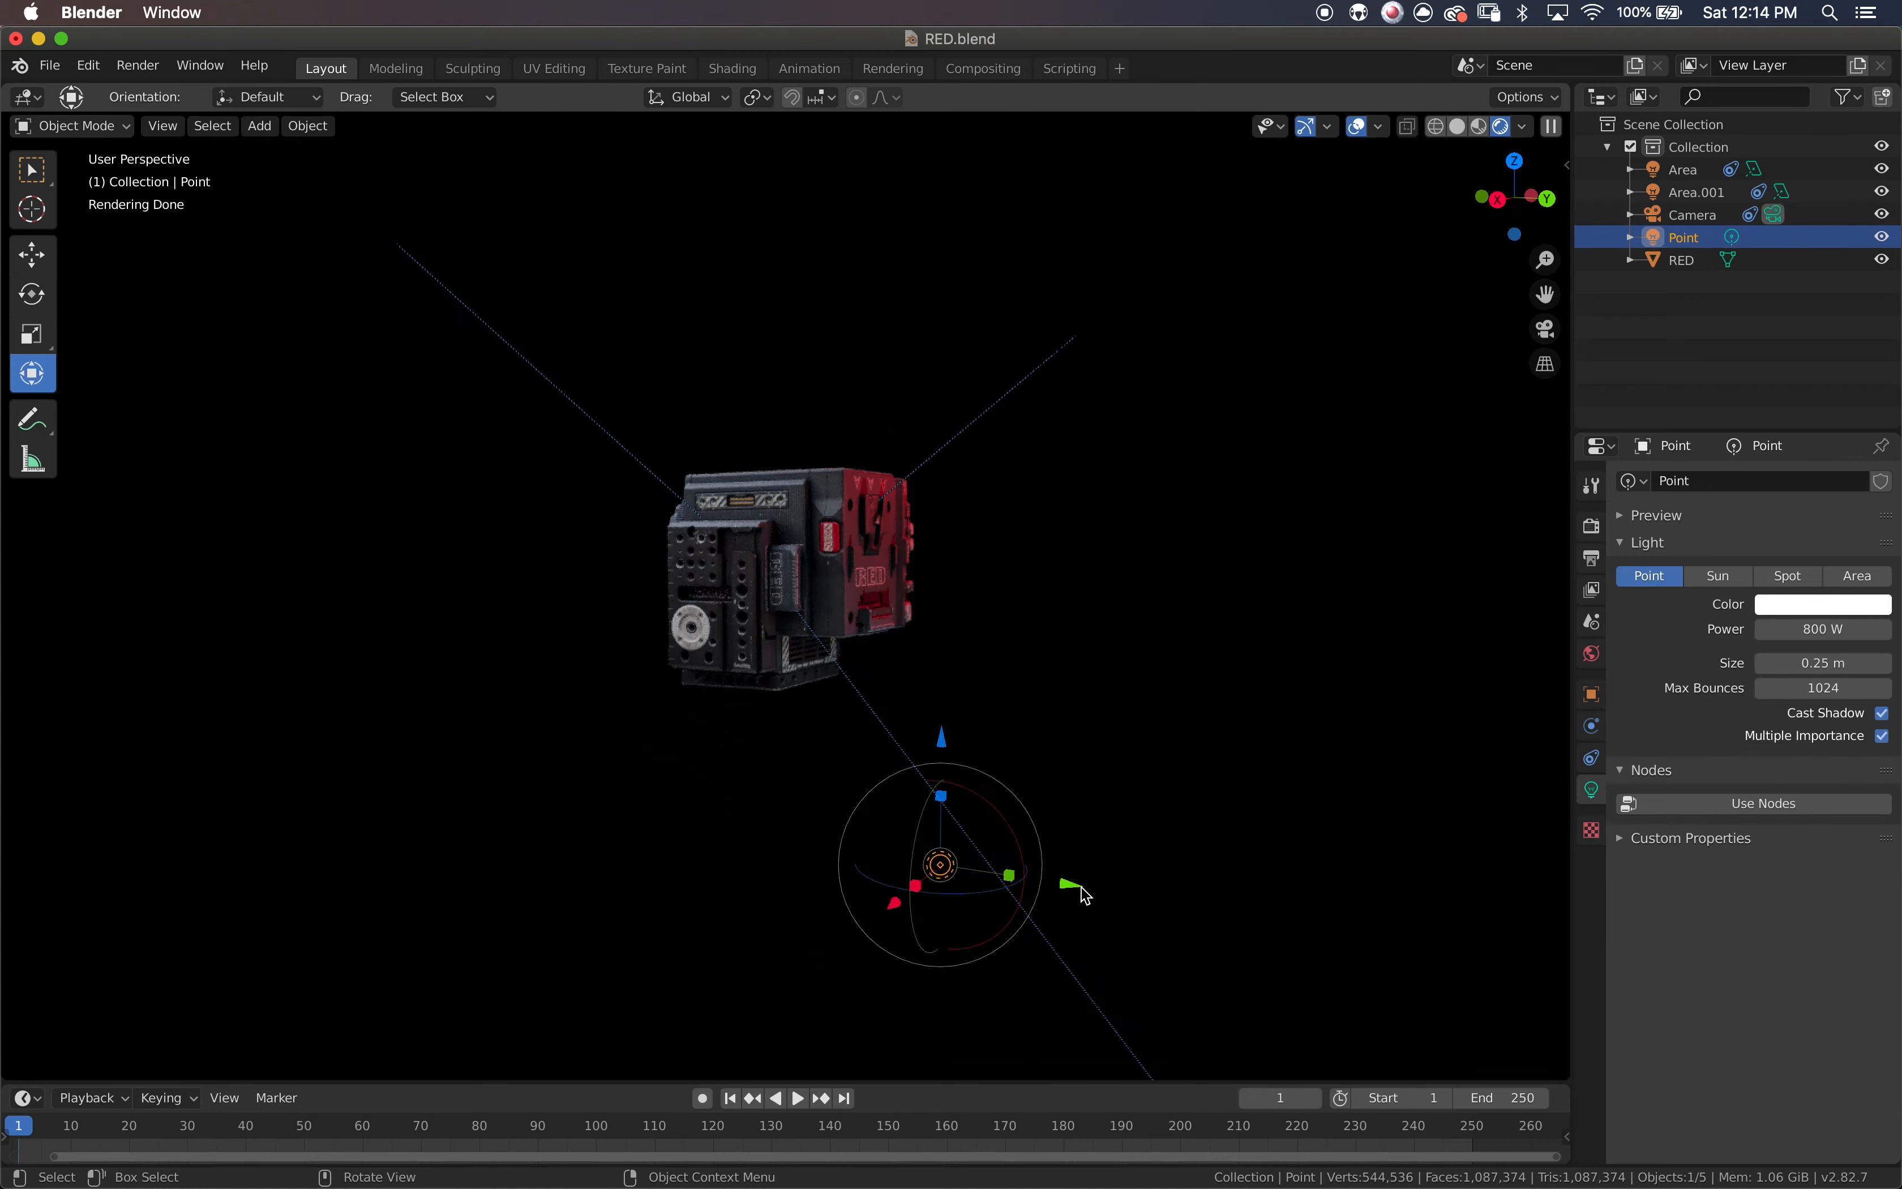
- Reposition the point light near the RED model
{"action": "key", "text": "g"}
{"action": "left_click", "coordinate": [669, 594]}
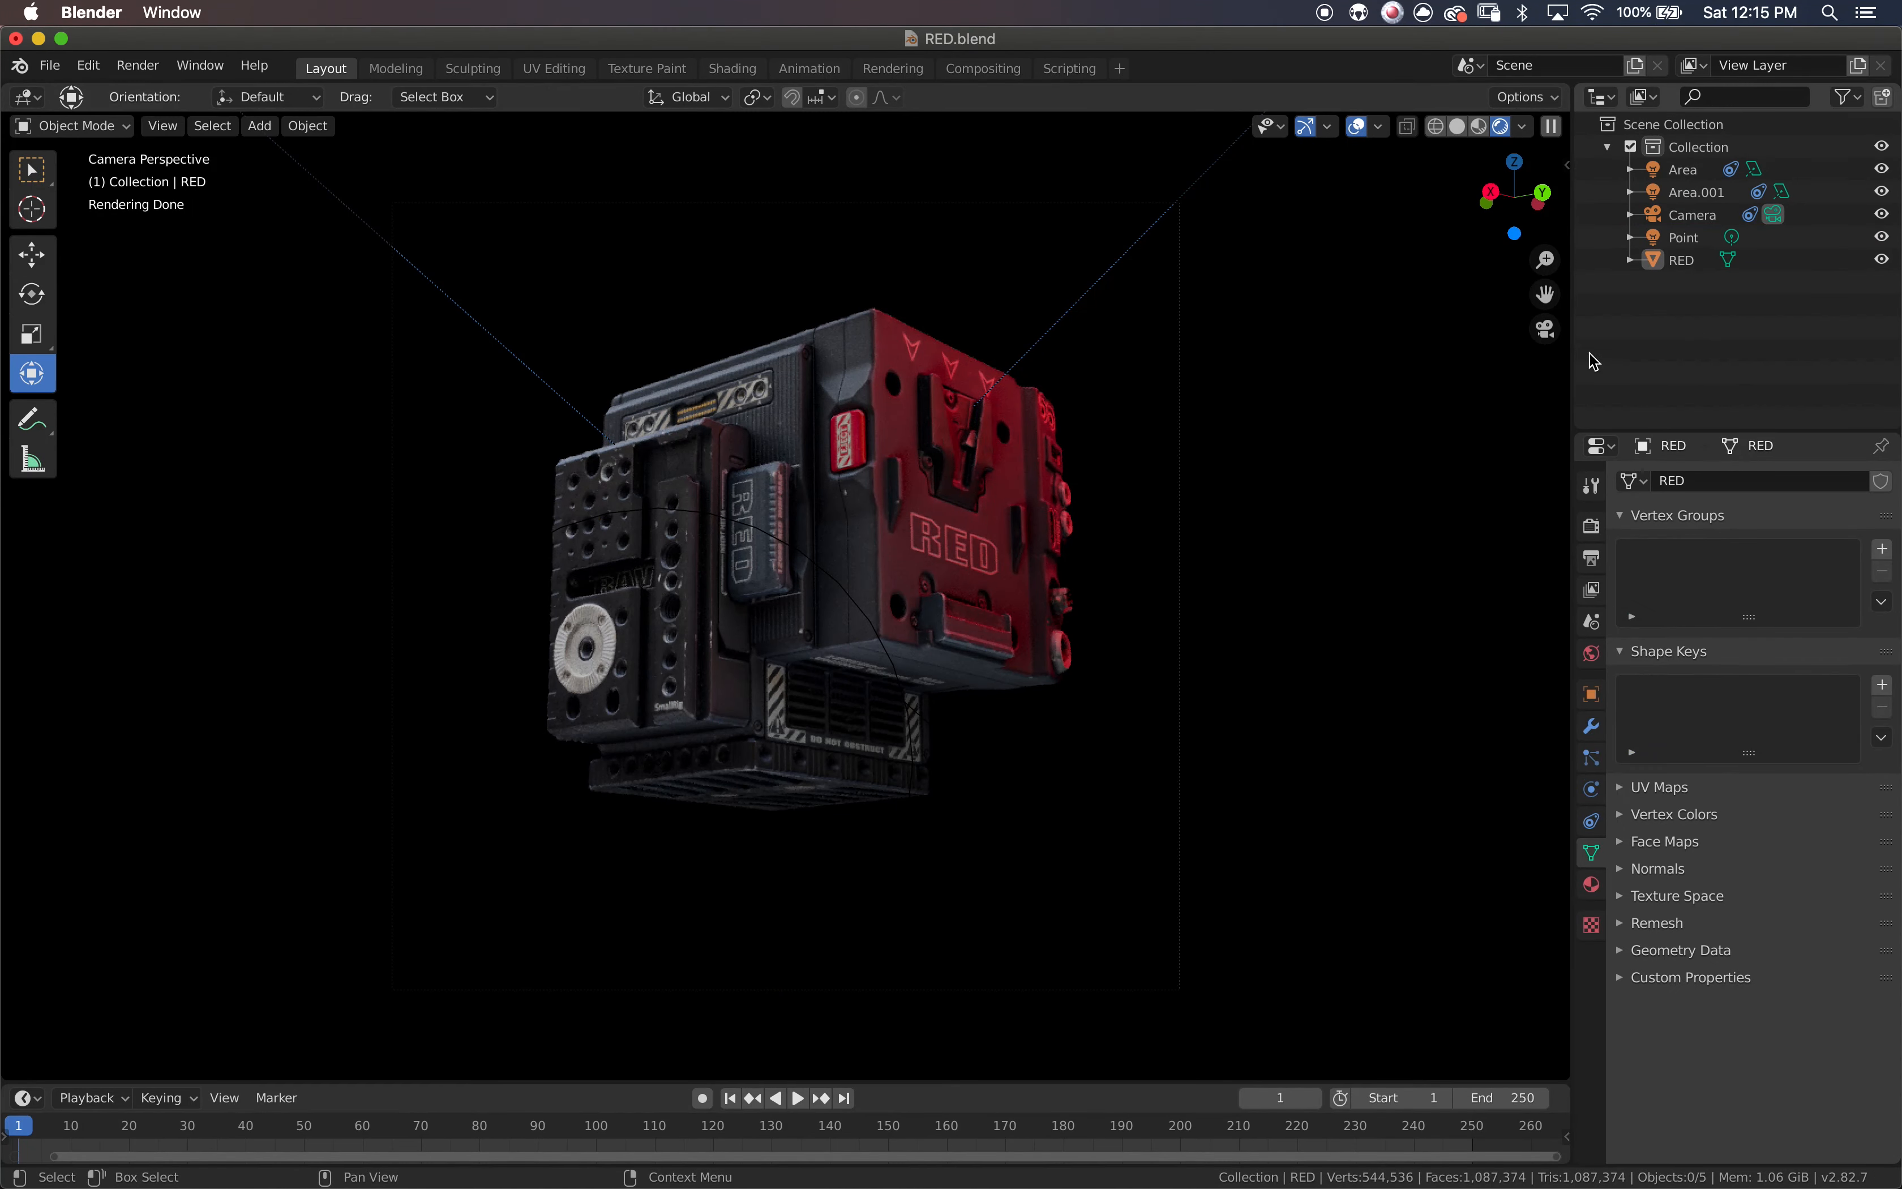
- Enable the Denoising Data pass for the view layer after reviewing the render and output settings
{"action": "left_click", "coordinate": [1592, 526]}
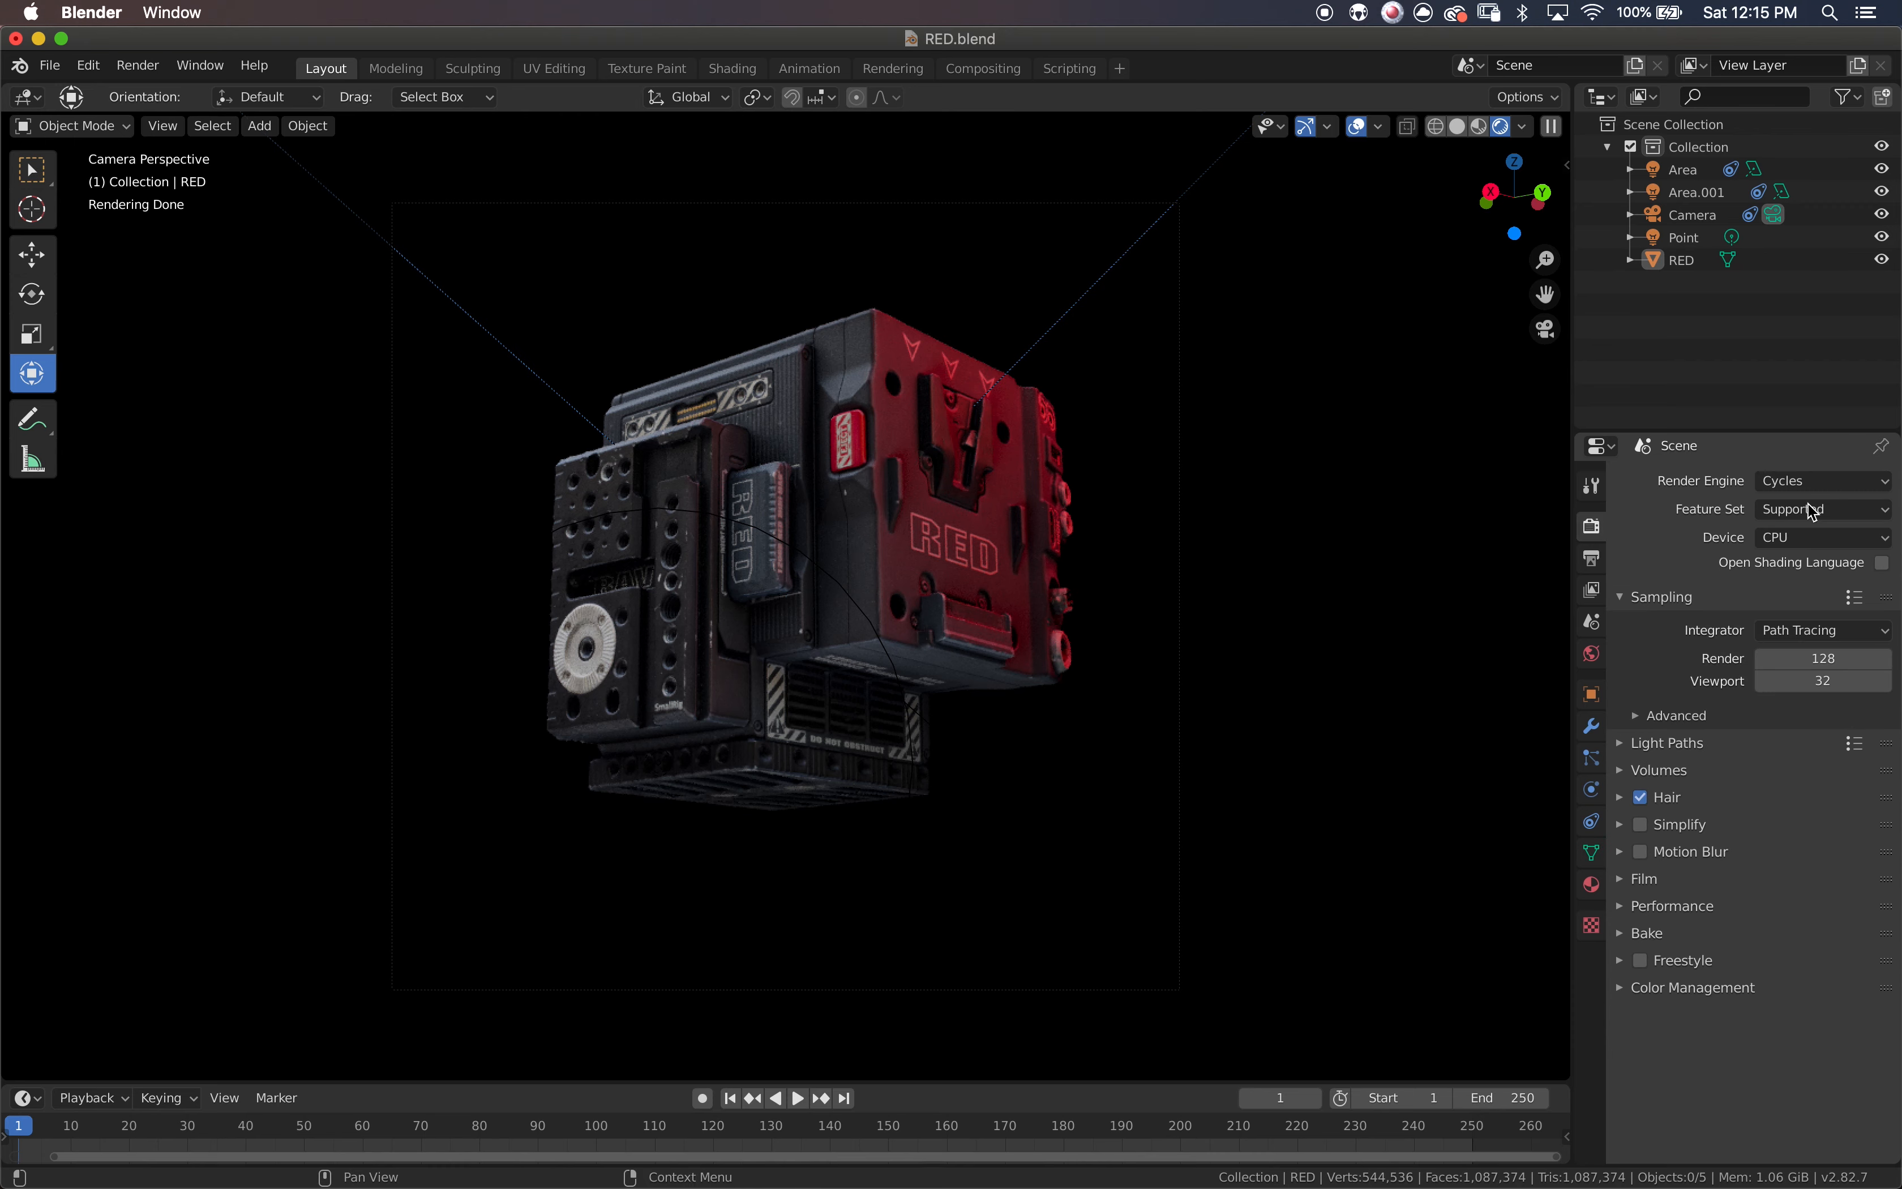
{"action": "left_click", "coordinate": [1596, 561]}
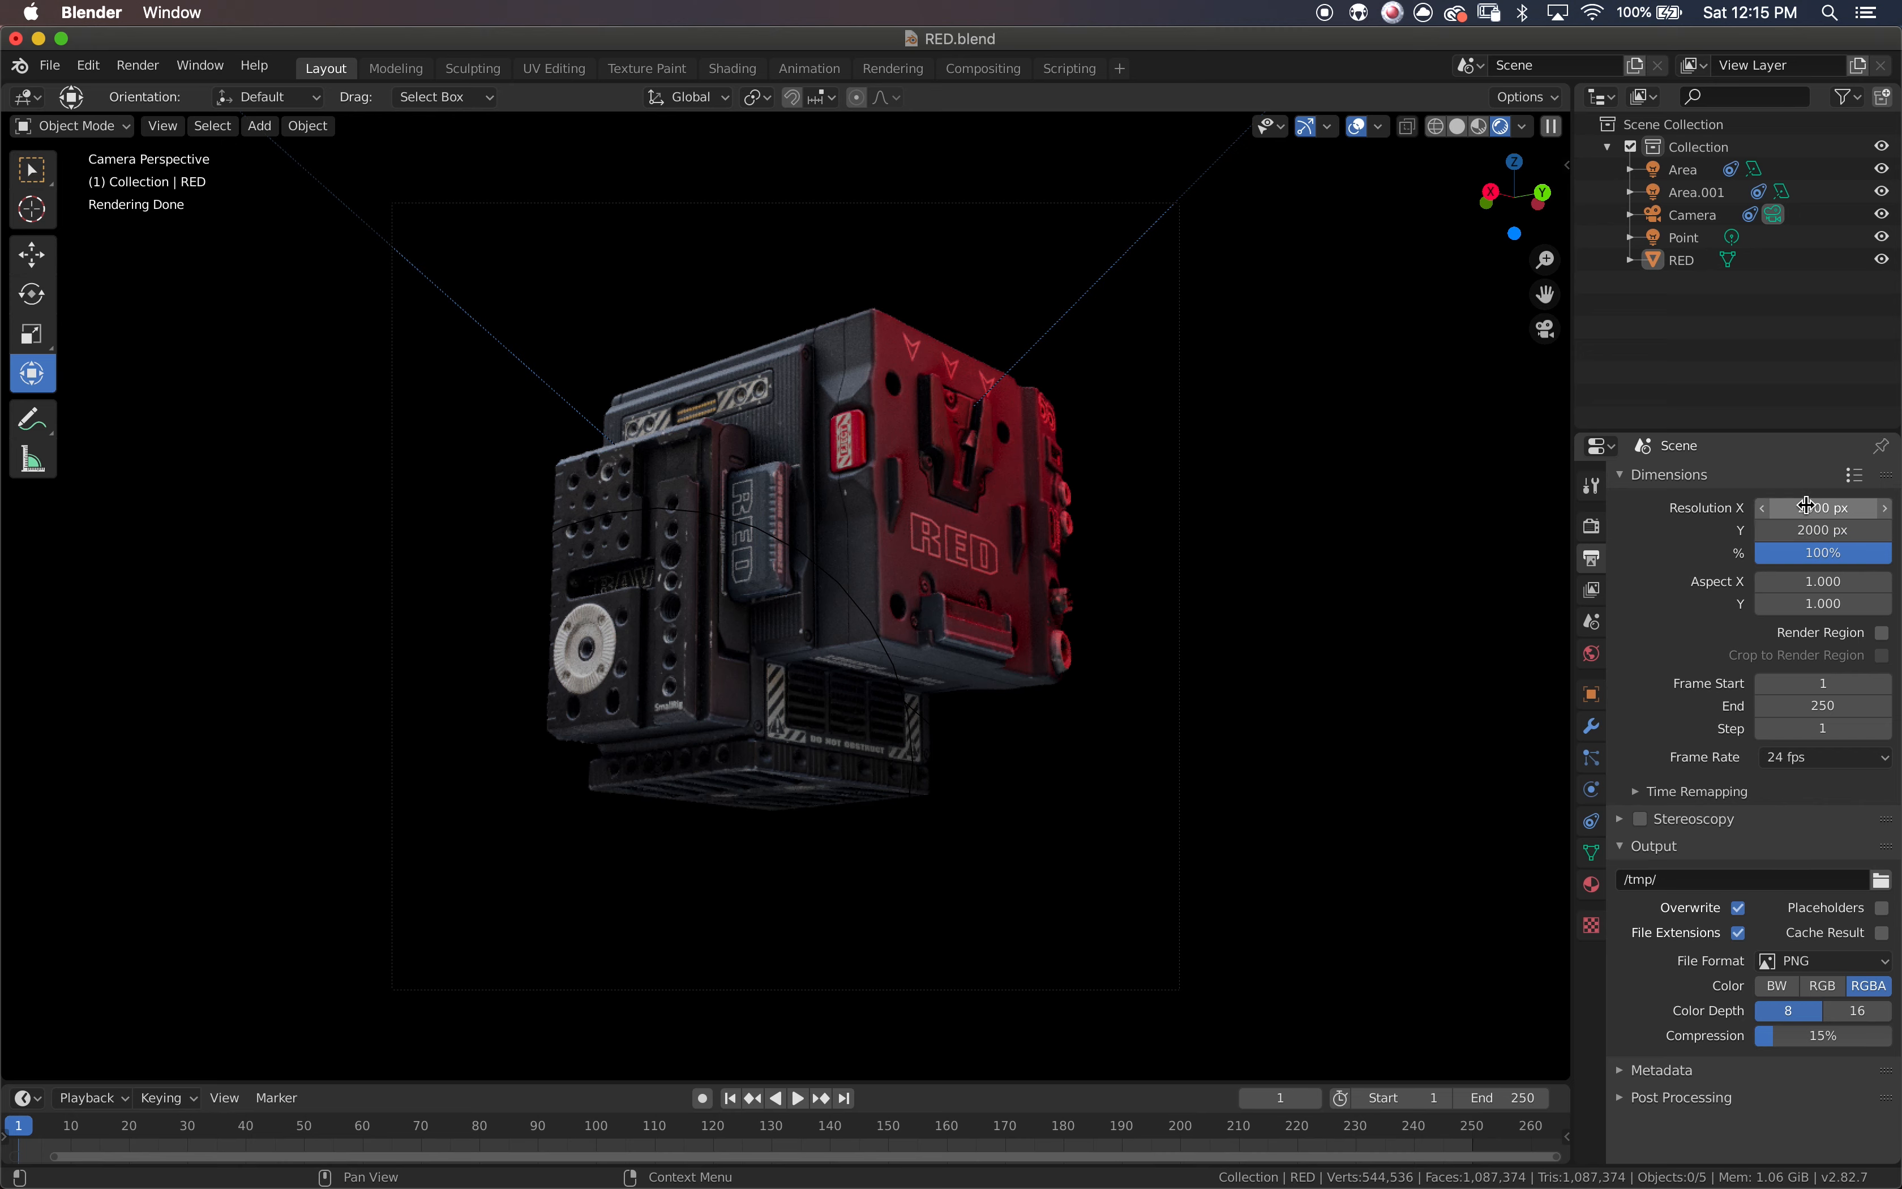
{"action": "left_click", "coordinate": [1593, 590]}
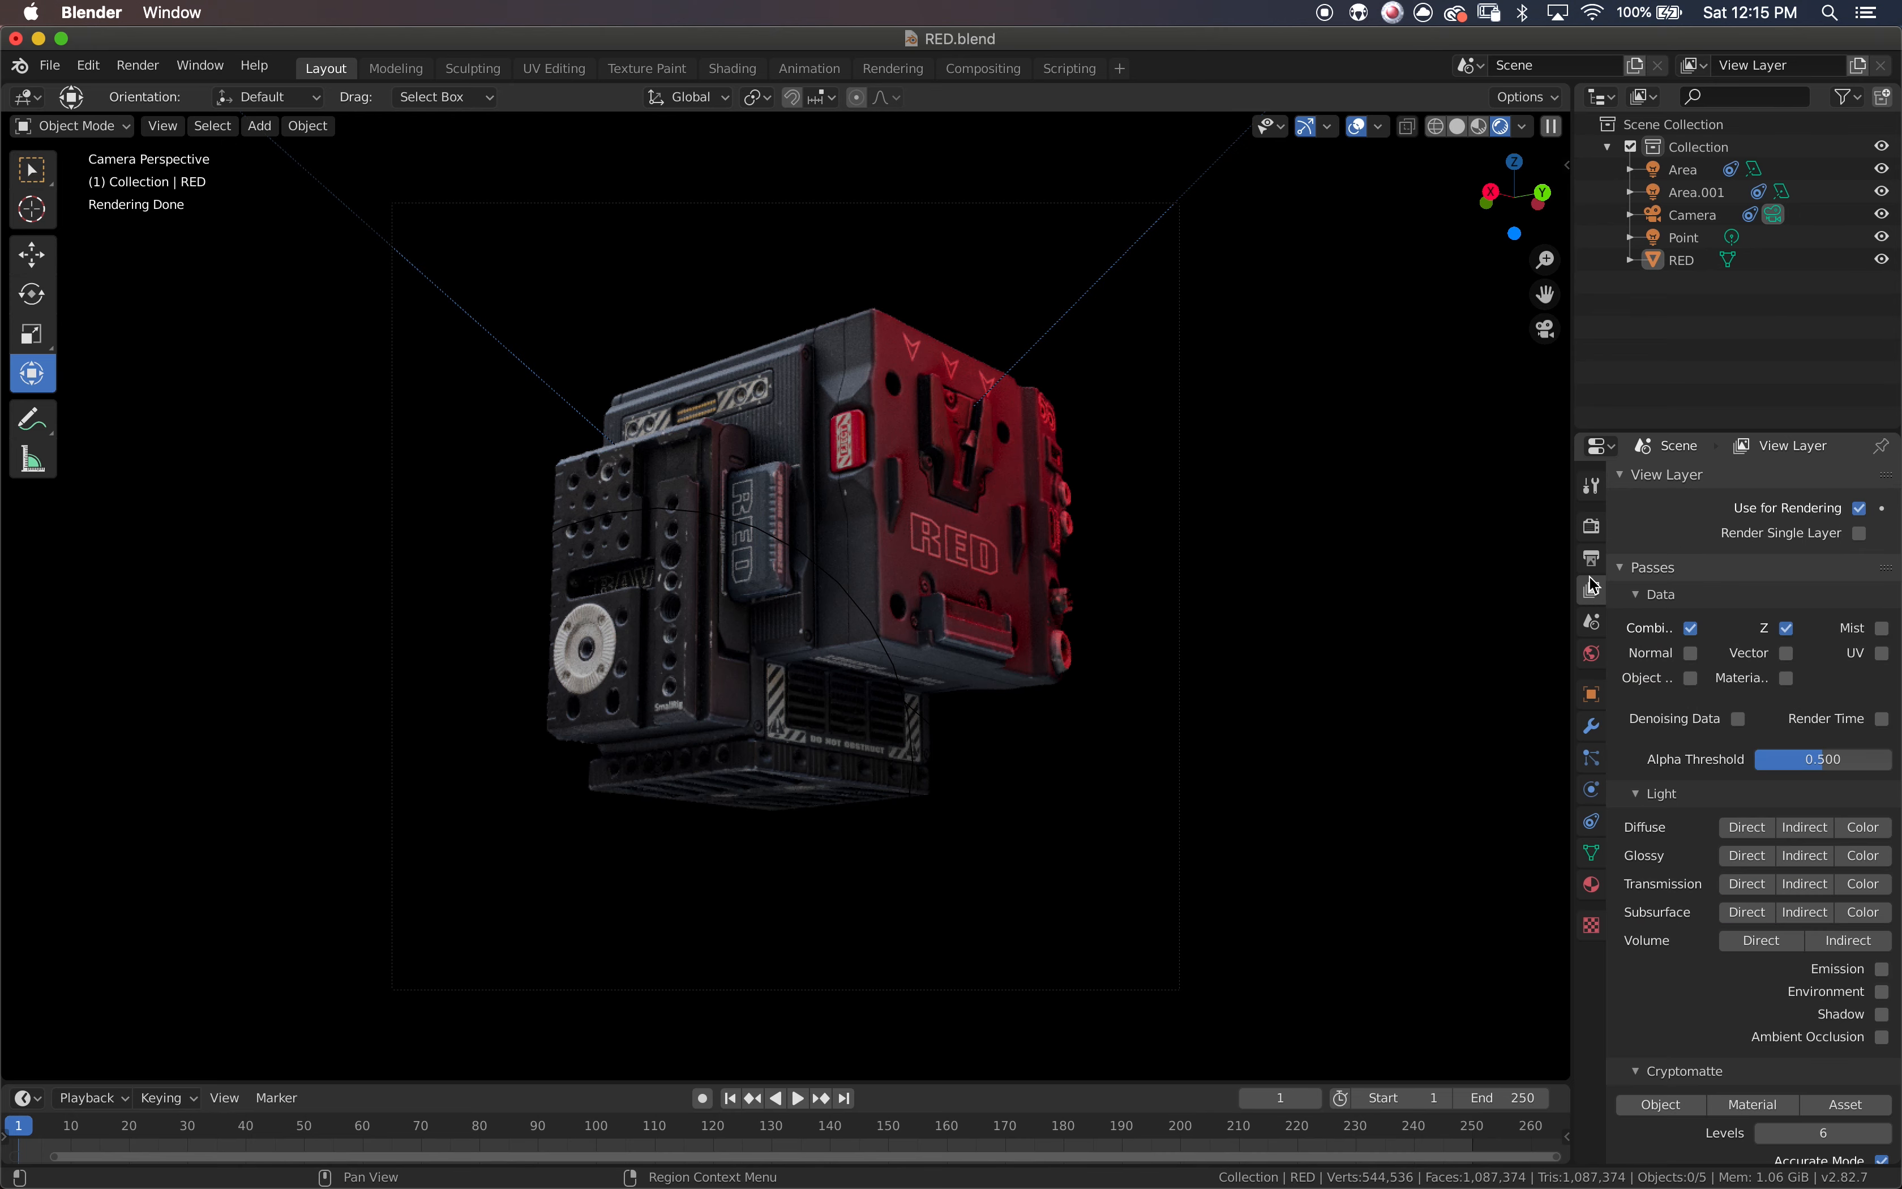
{"action": "left_click", "coordinate": [1593, 562]}
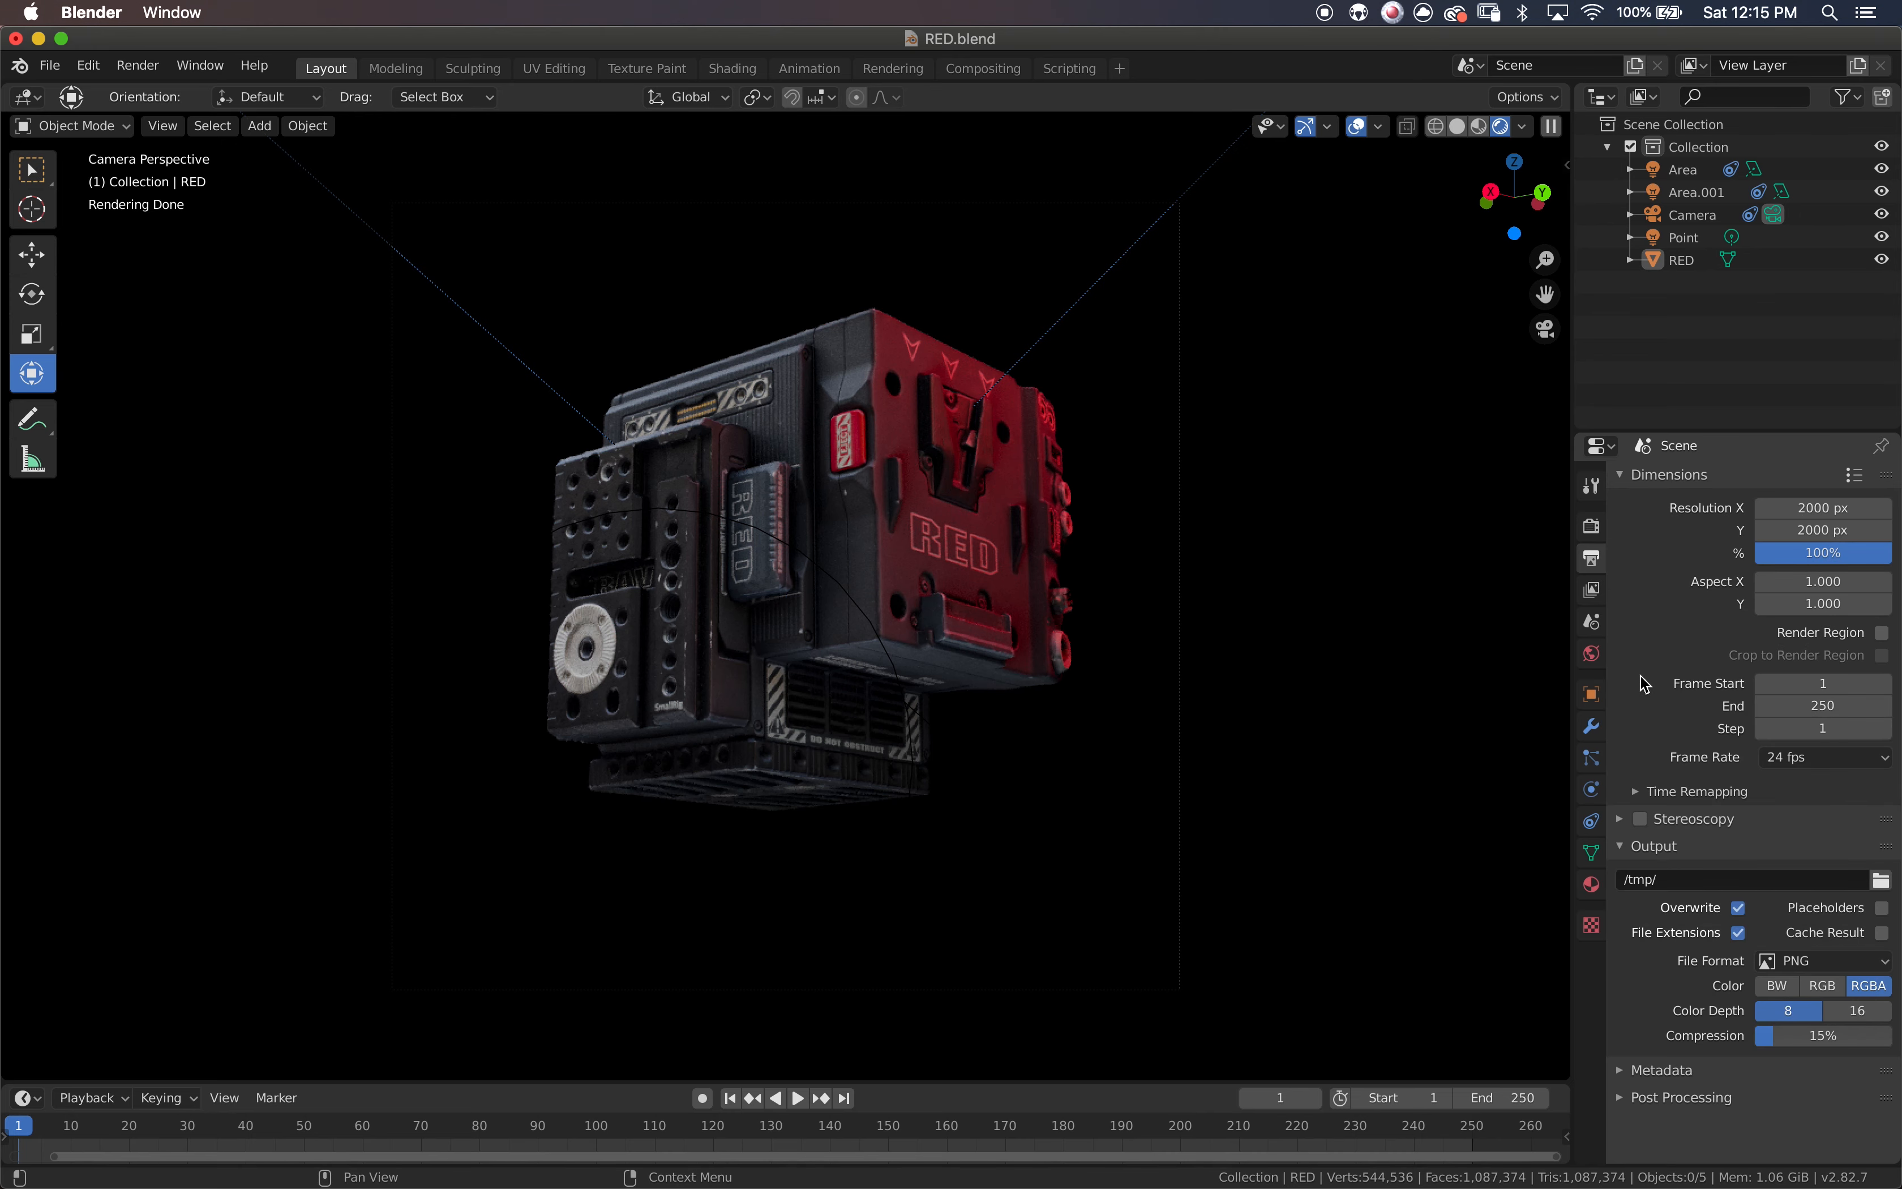
{"action": "left_click", "coordinate": [1593, 591]}
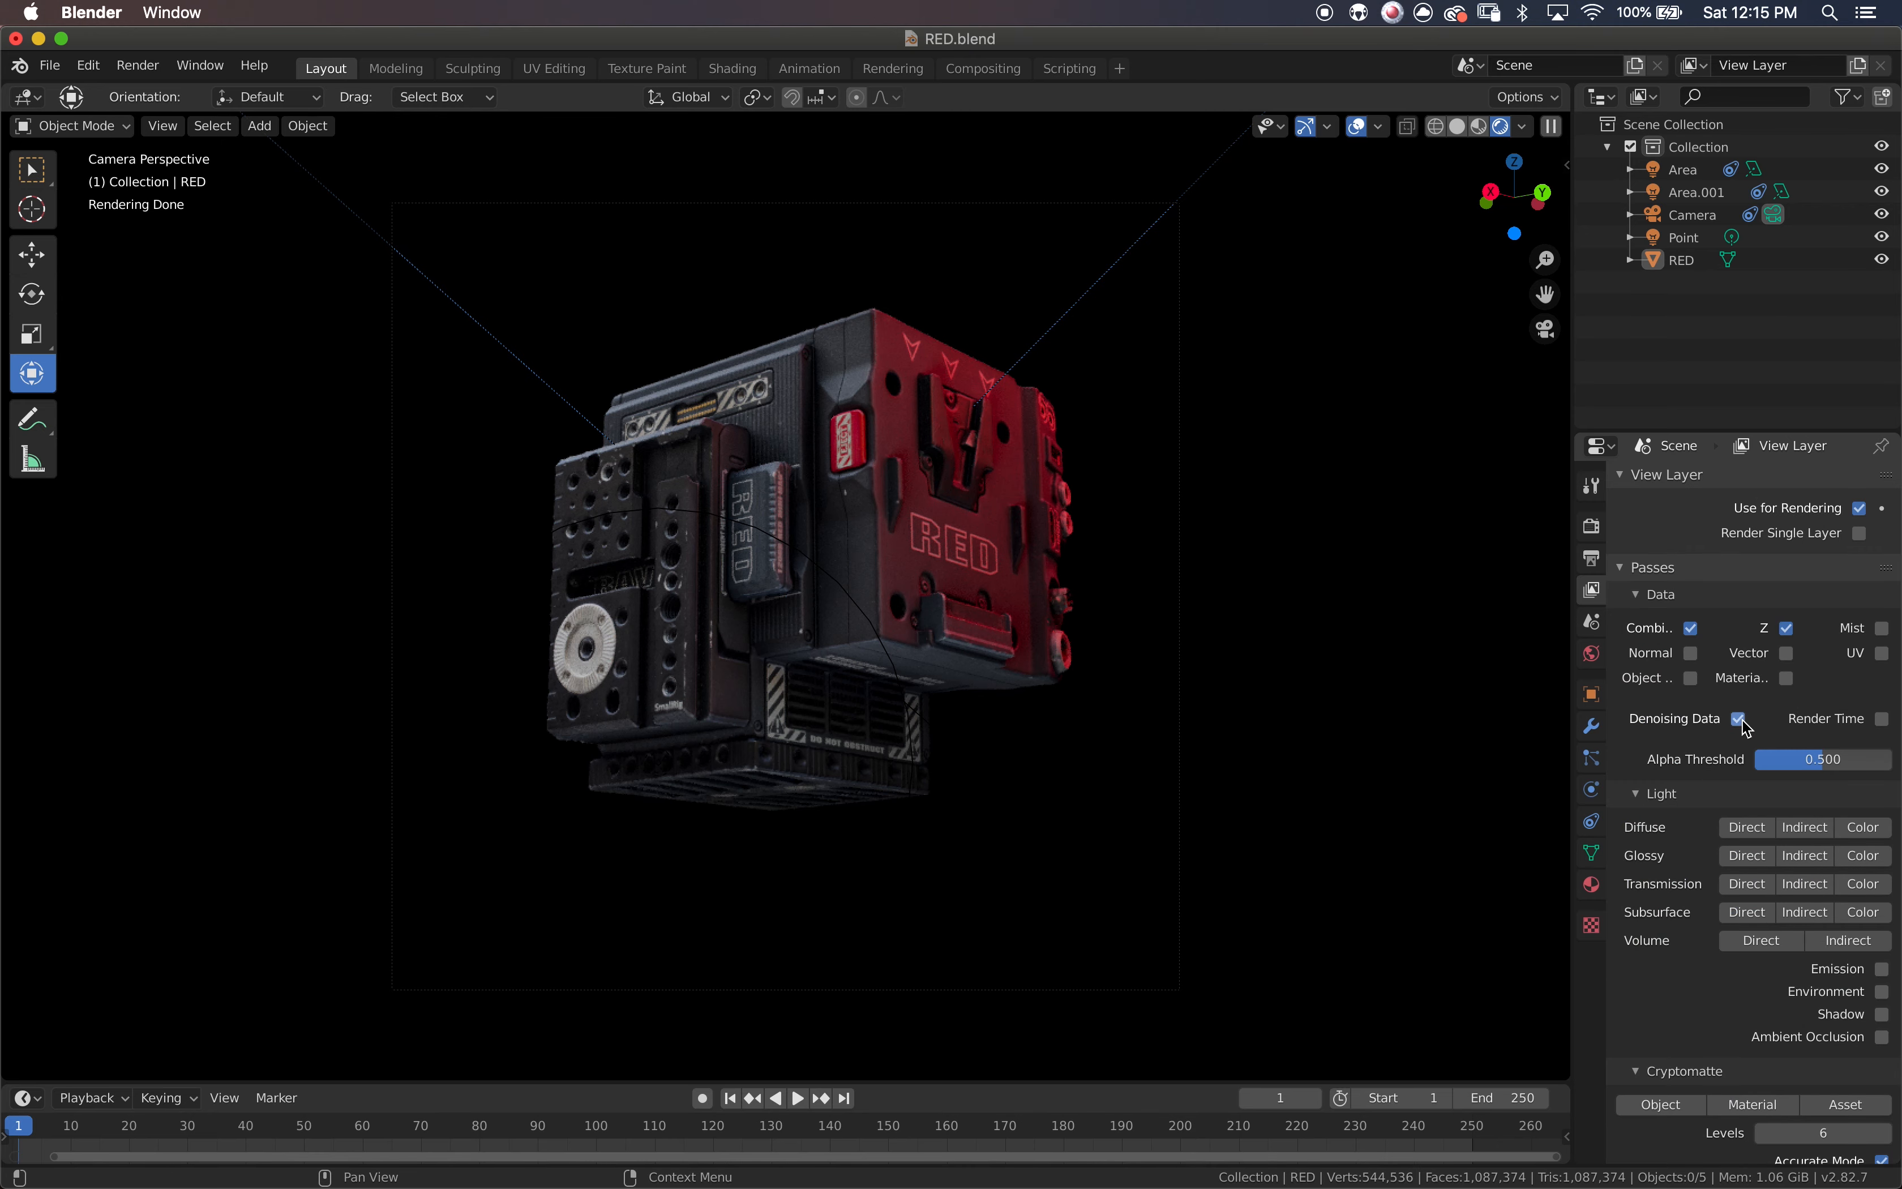
{"action": "scroll", "coordinate": [1616, 1039], "scroll_direction": "down", "scroll_amount": 5}
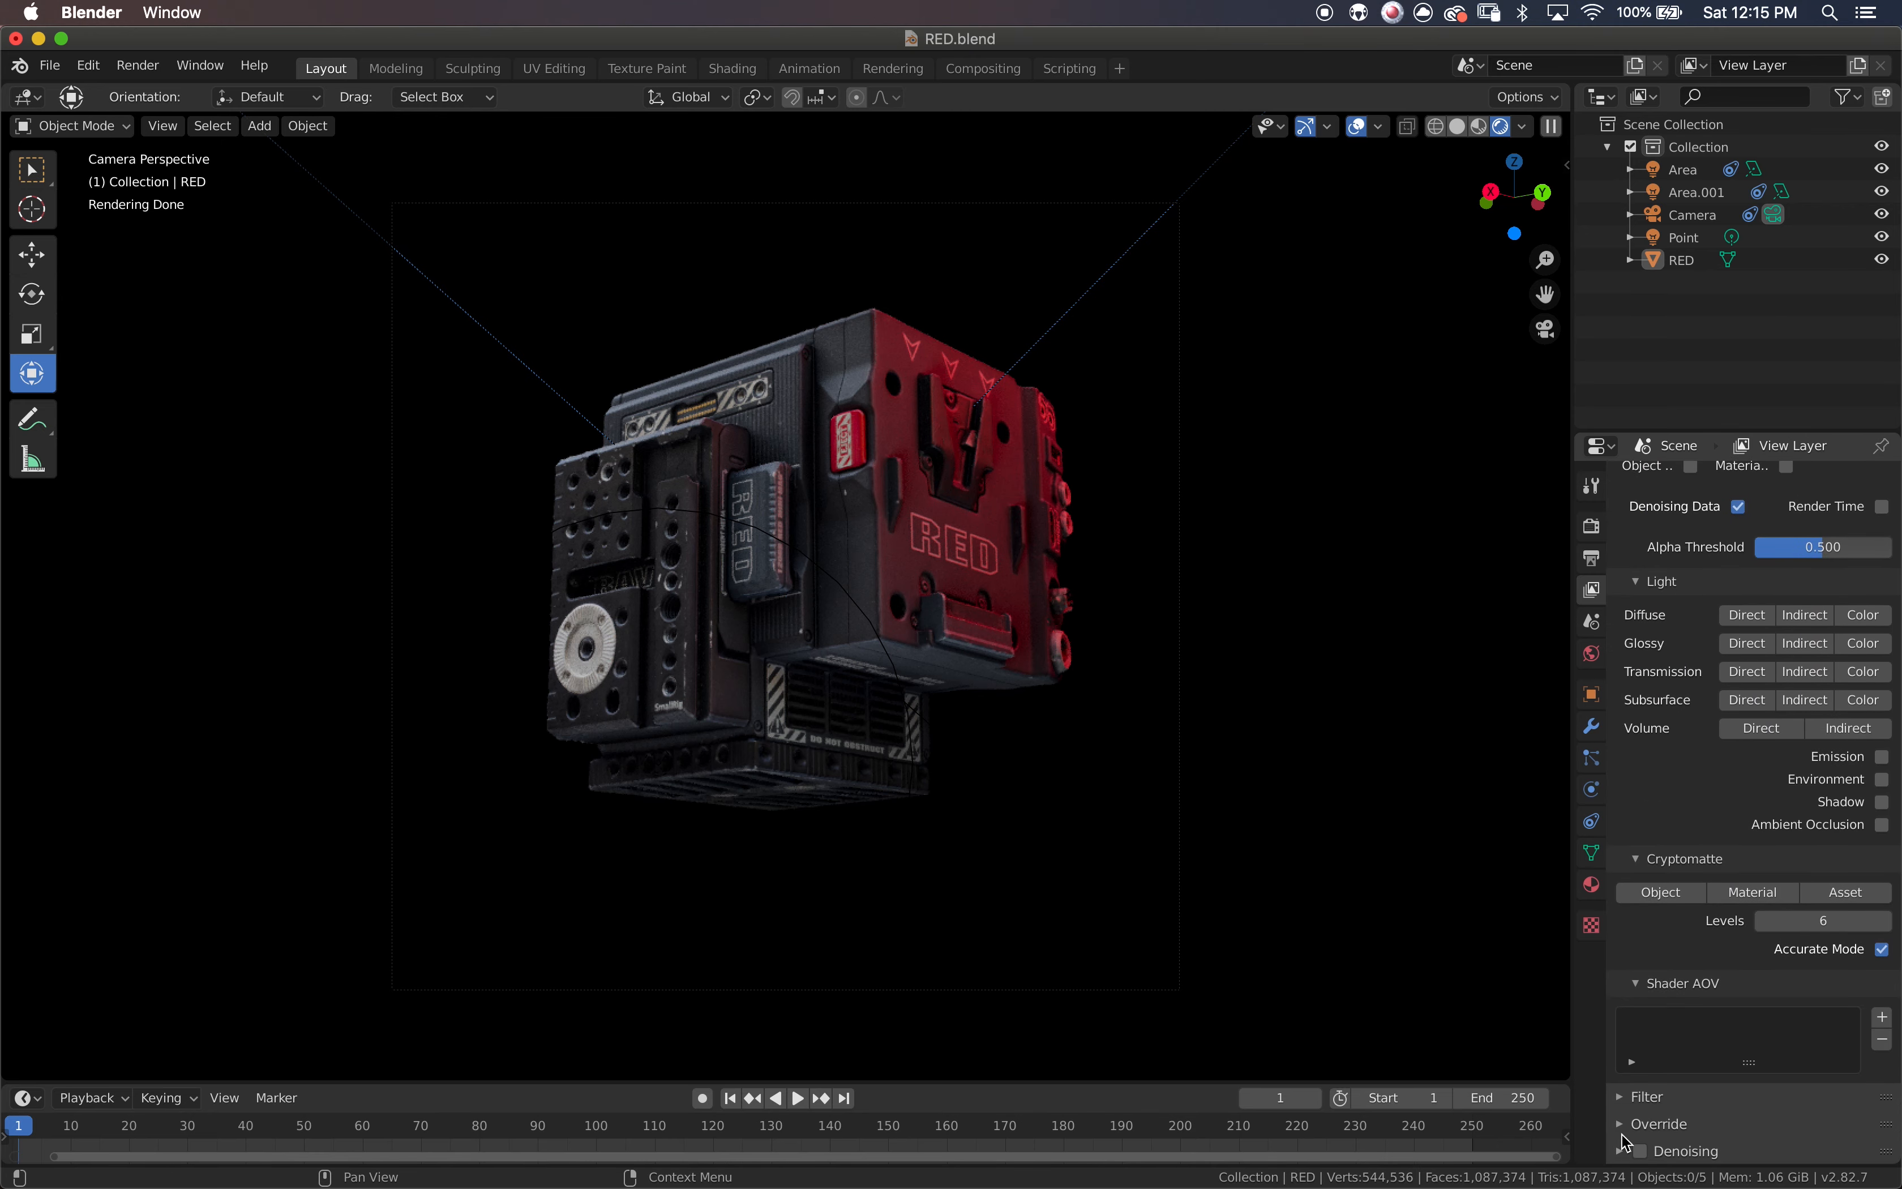
{"action": "scroll", "coordinate": [1732, 1154], "scroll_direction": "down", "scroll_amount": 5}
{"action": "left_click", "coordinate": [1830, 991]}
{"action": "key", "text": "Return"}
{"action": "scroll", "coordinate": [1689, 920], "scroll_direction": "up", "scroll_amount": 10}
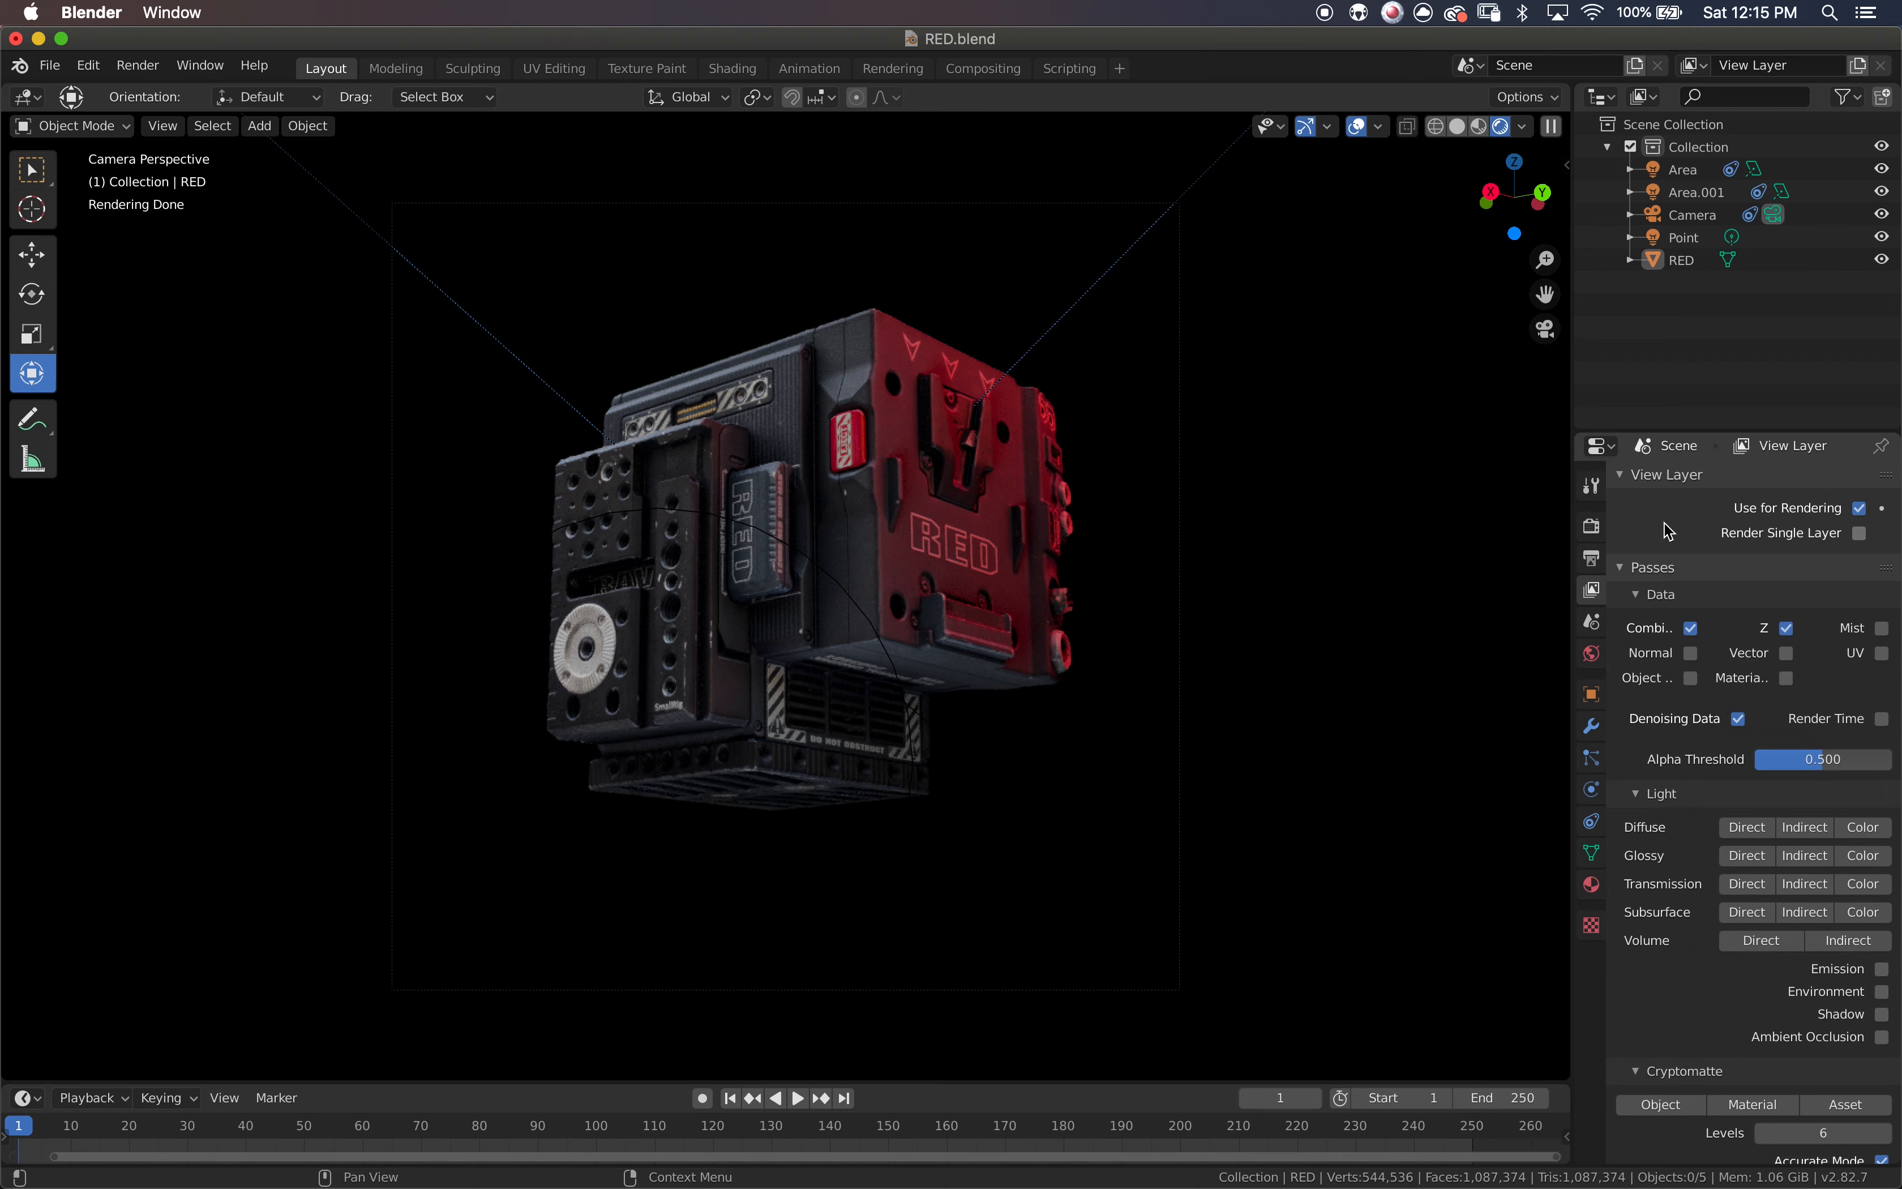
- Set the Cycles render device to GPU Compute
{"action": "left_click", "coordinate": [1591, 526]}
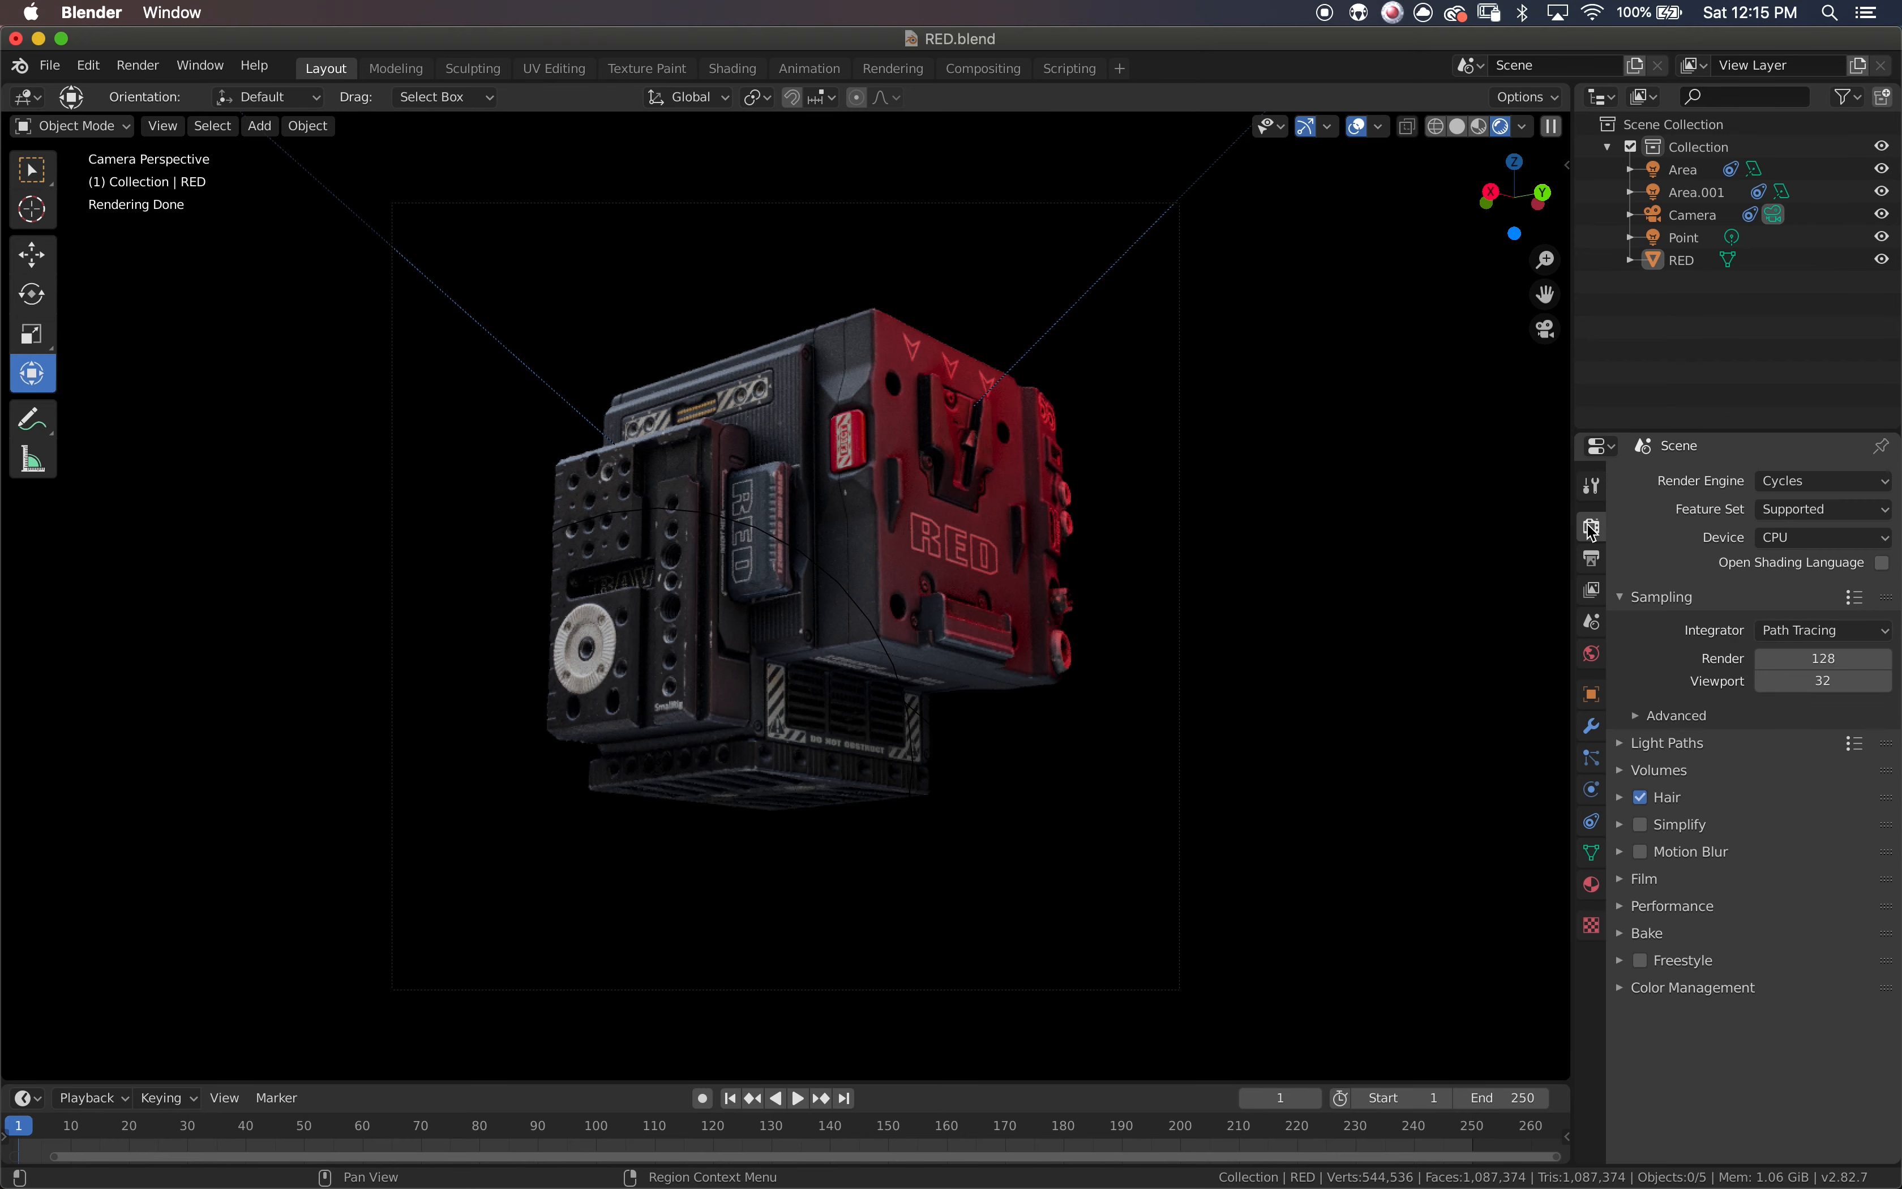
{"action": "left_click", "coordinate": [1831, 538]}
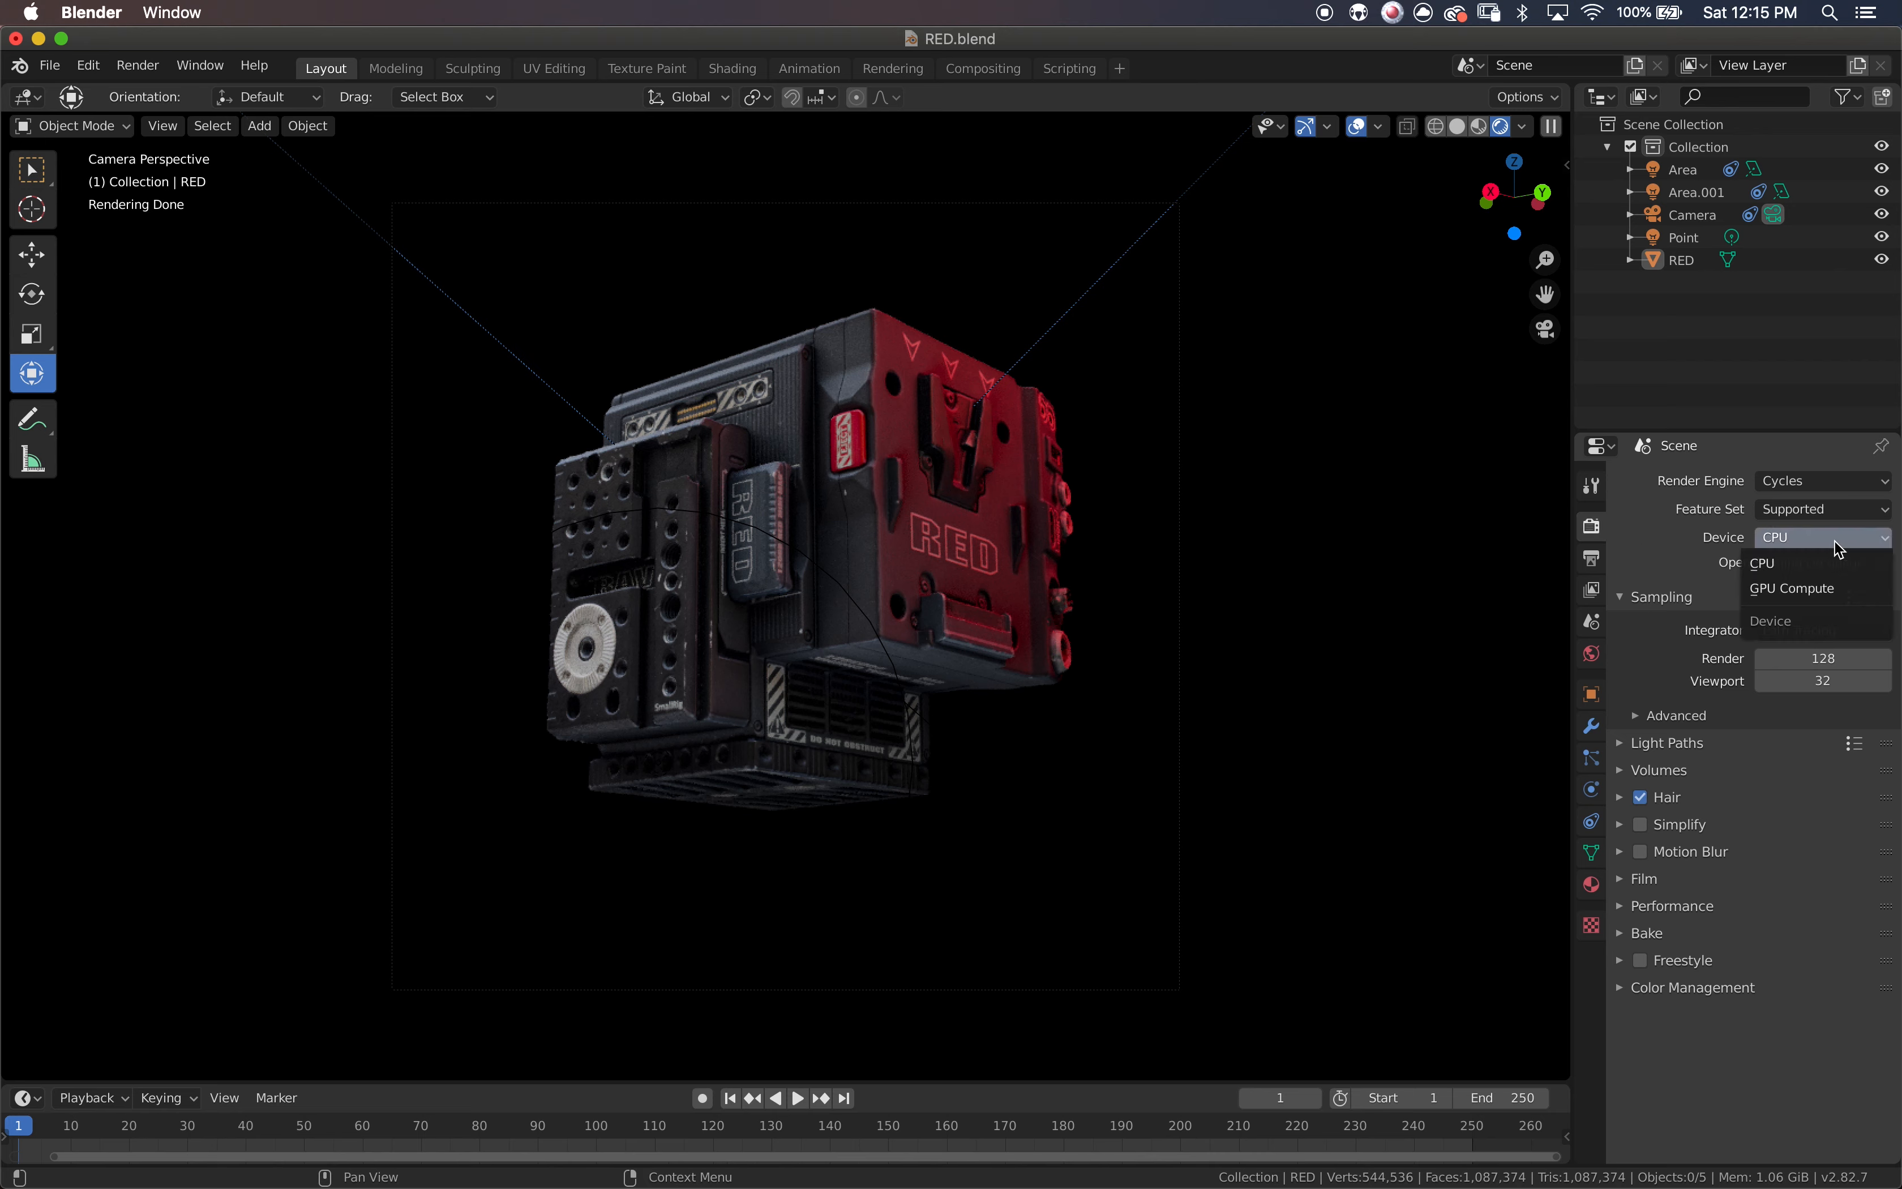
{"action": "left_click", "coordinate": [1807, 586]}
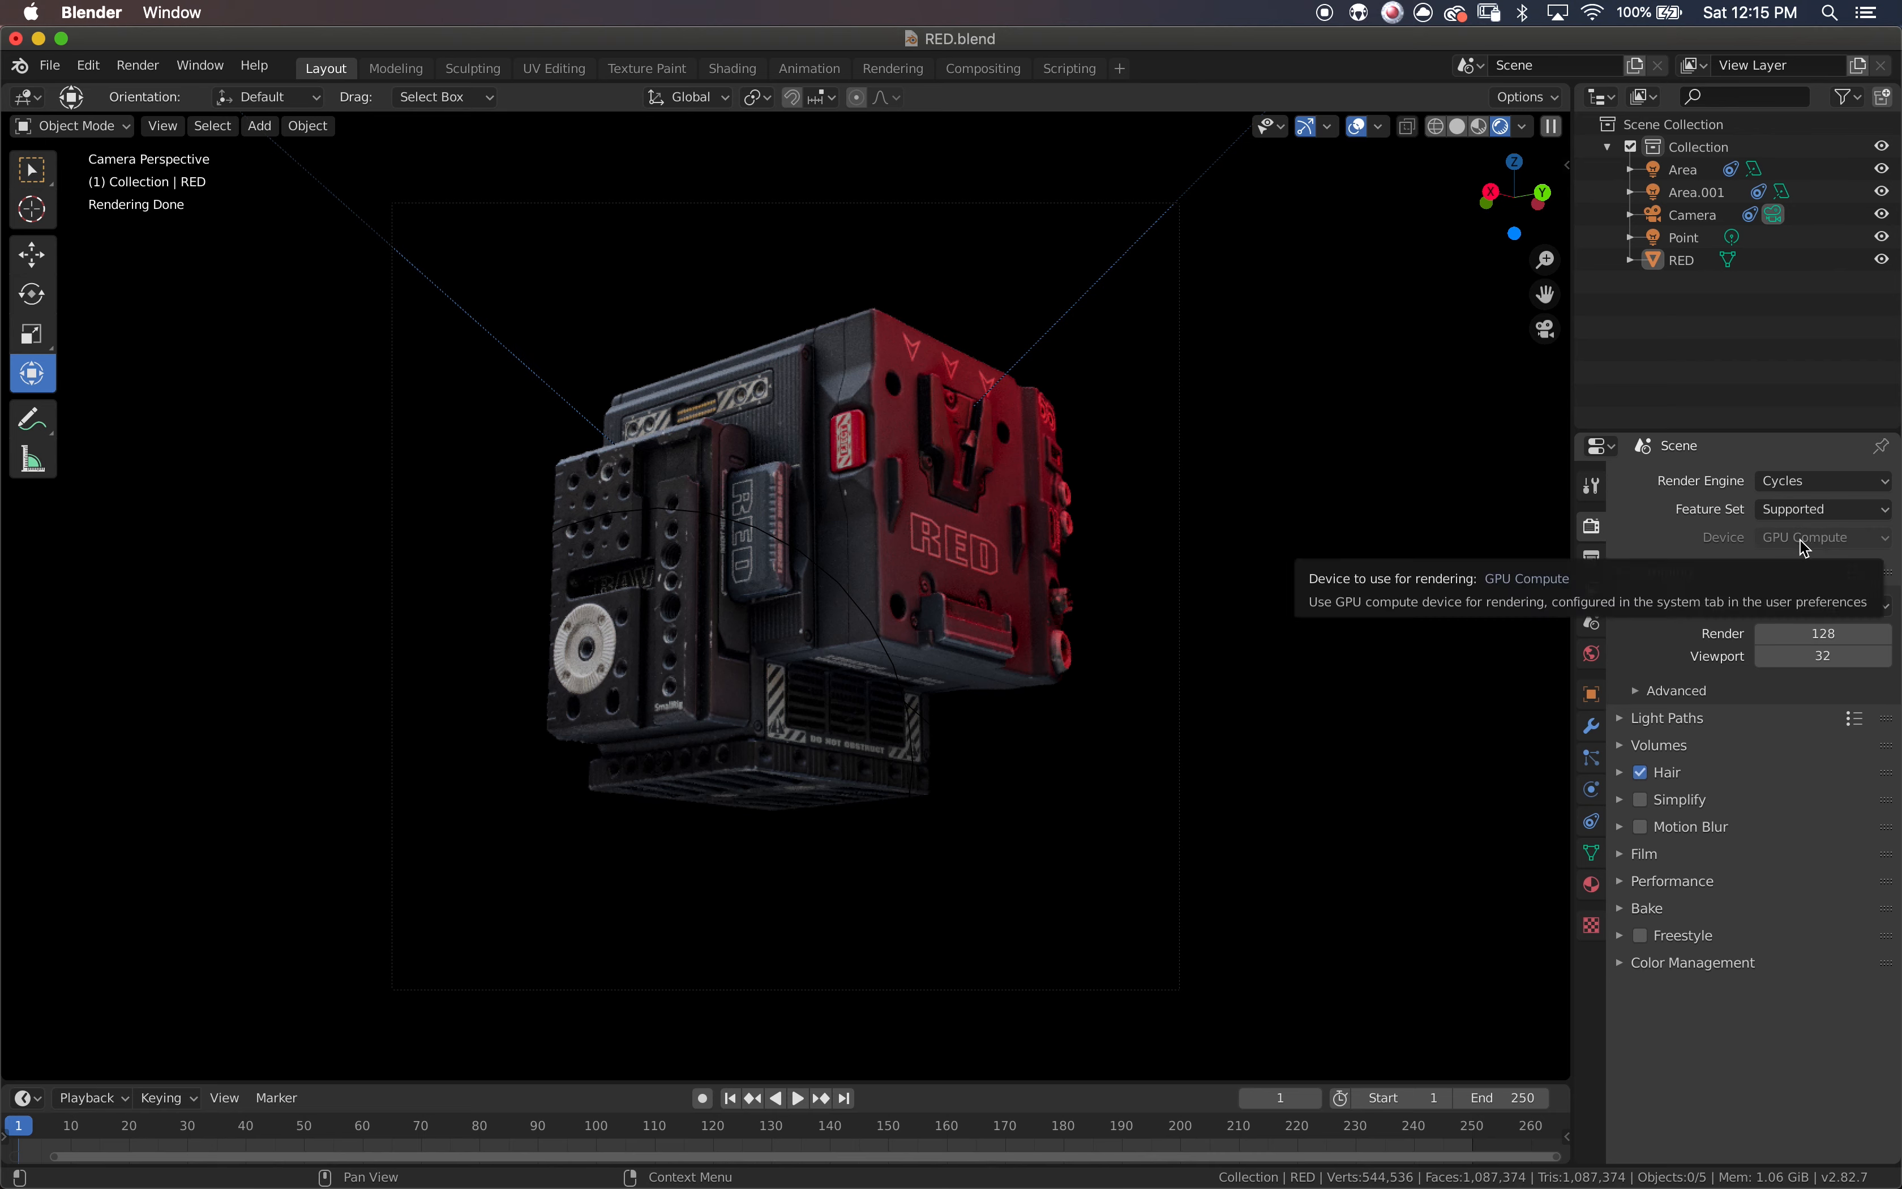
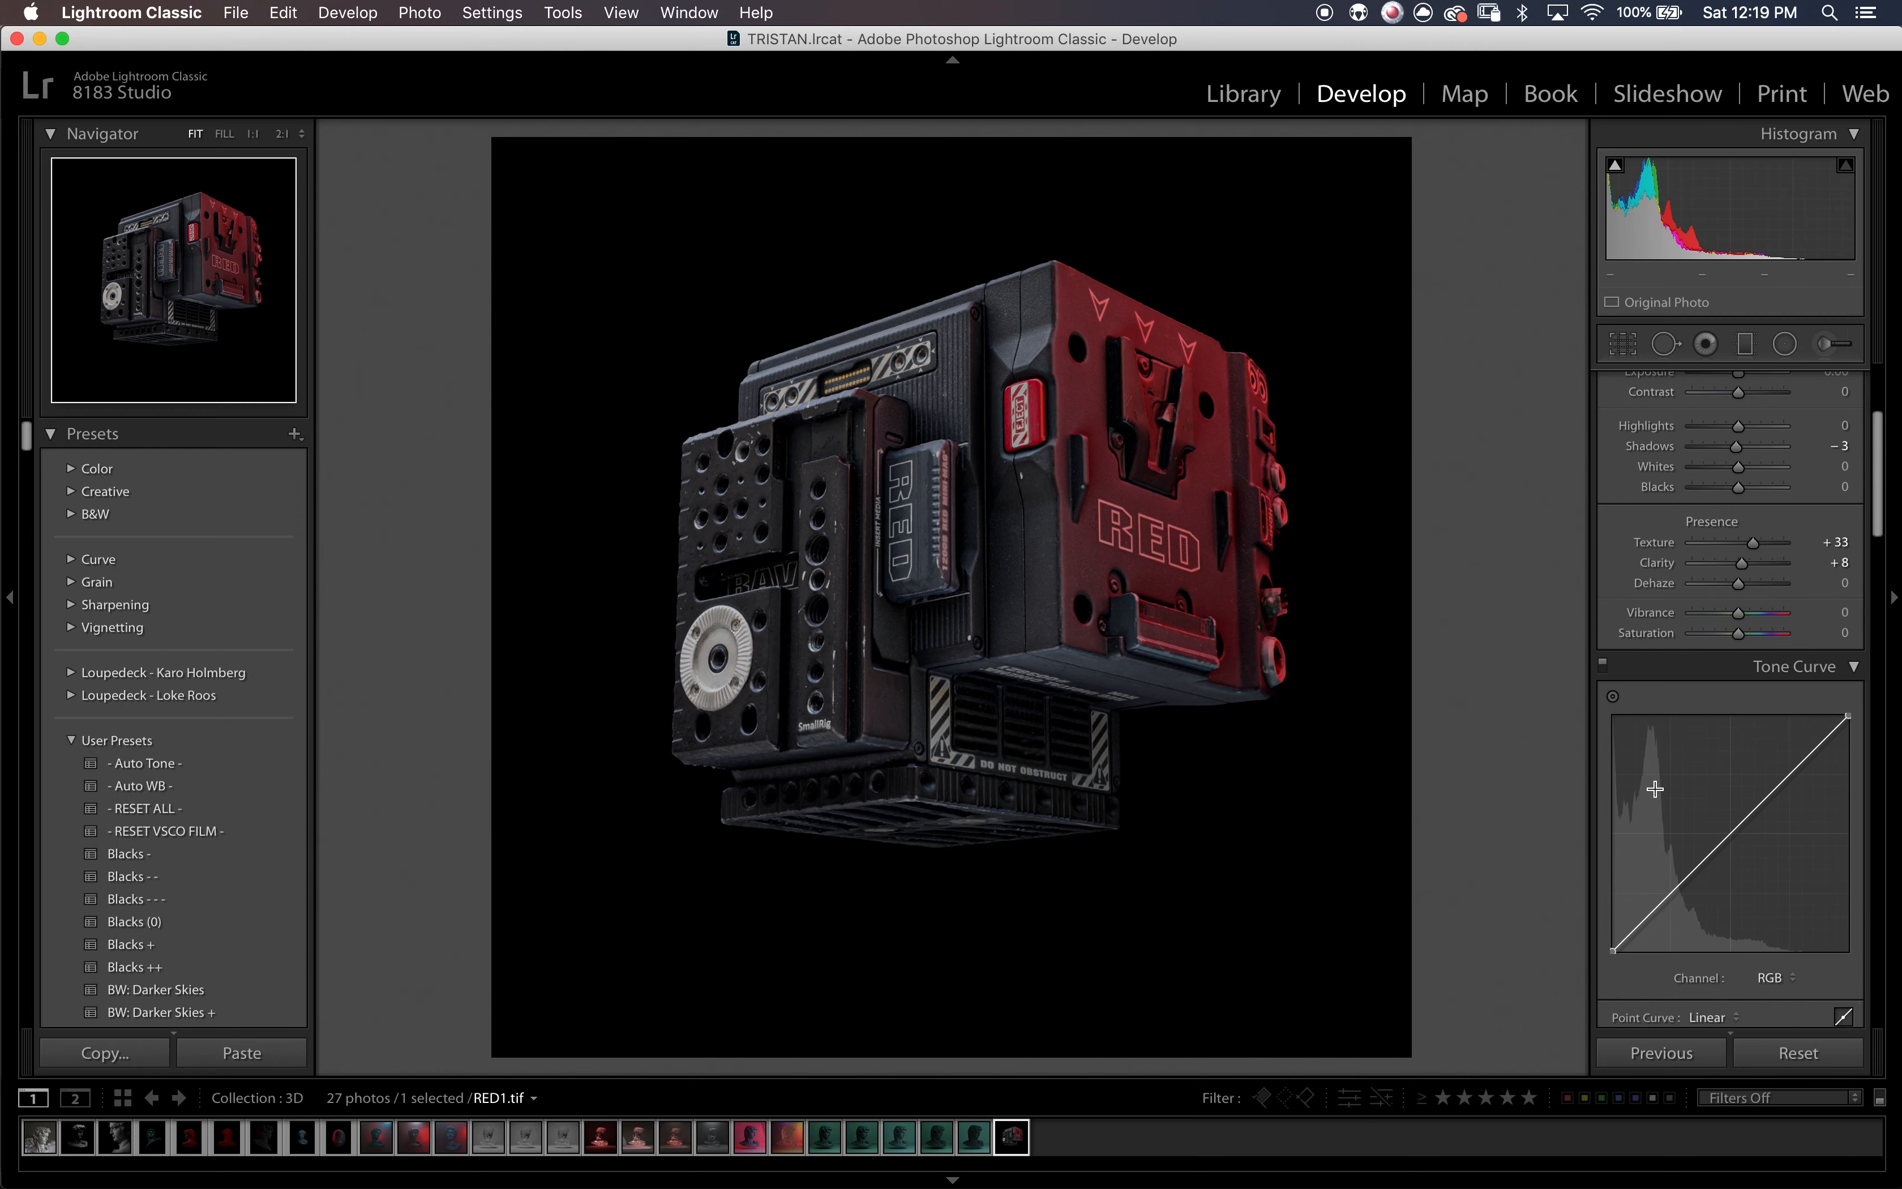
- In Lightroom Classic, apply the C - Agfa Vista 100 Soft Highs user preset to RED1.tif
{"action": "scroll", "coordinate": [263, 865], "scroll_direction": "down", "scroll_amount": 5}
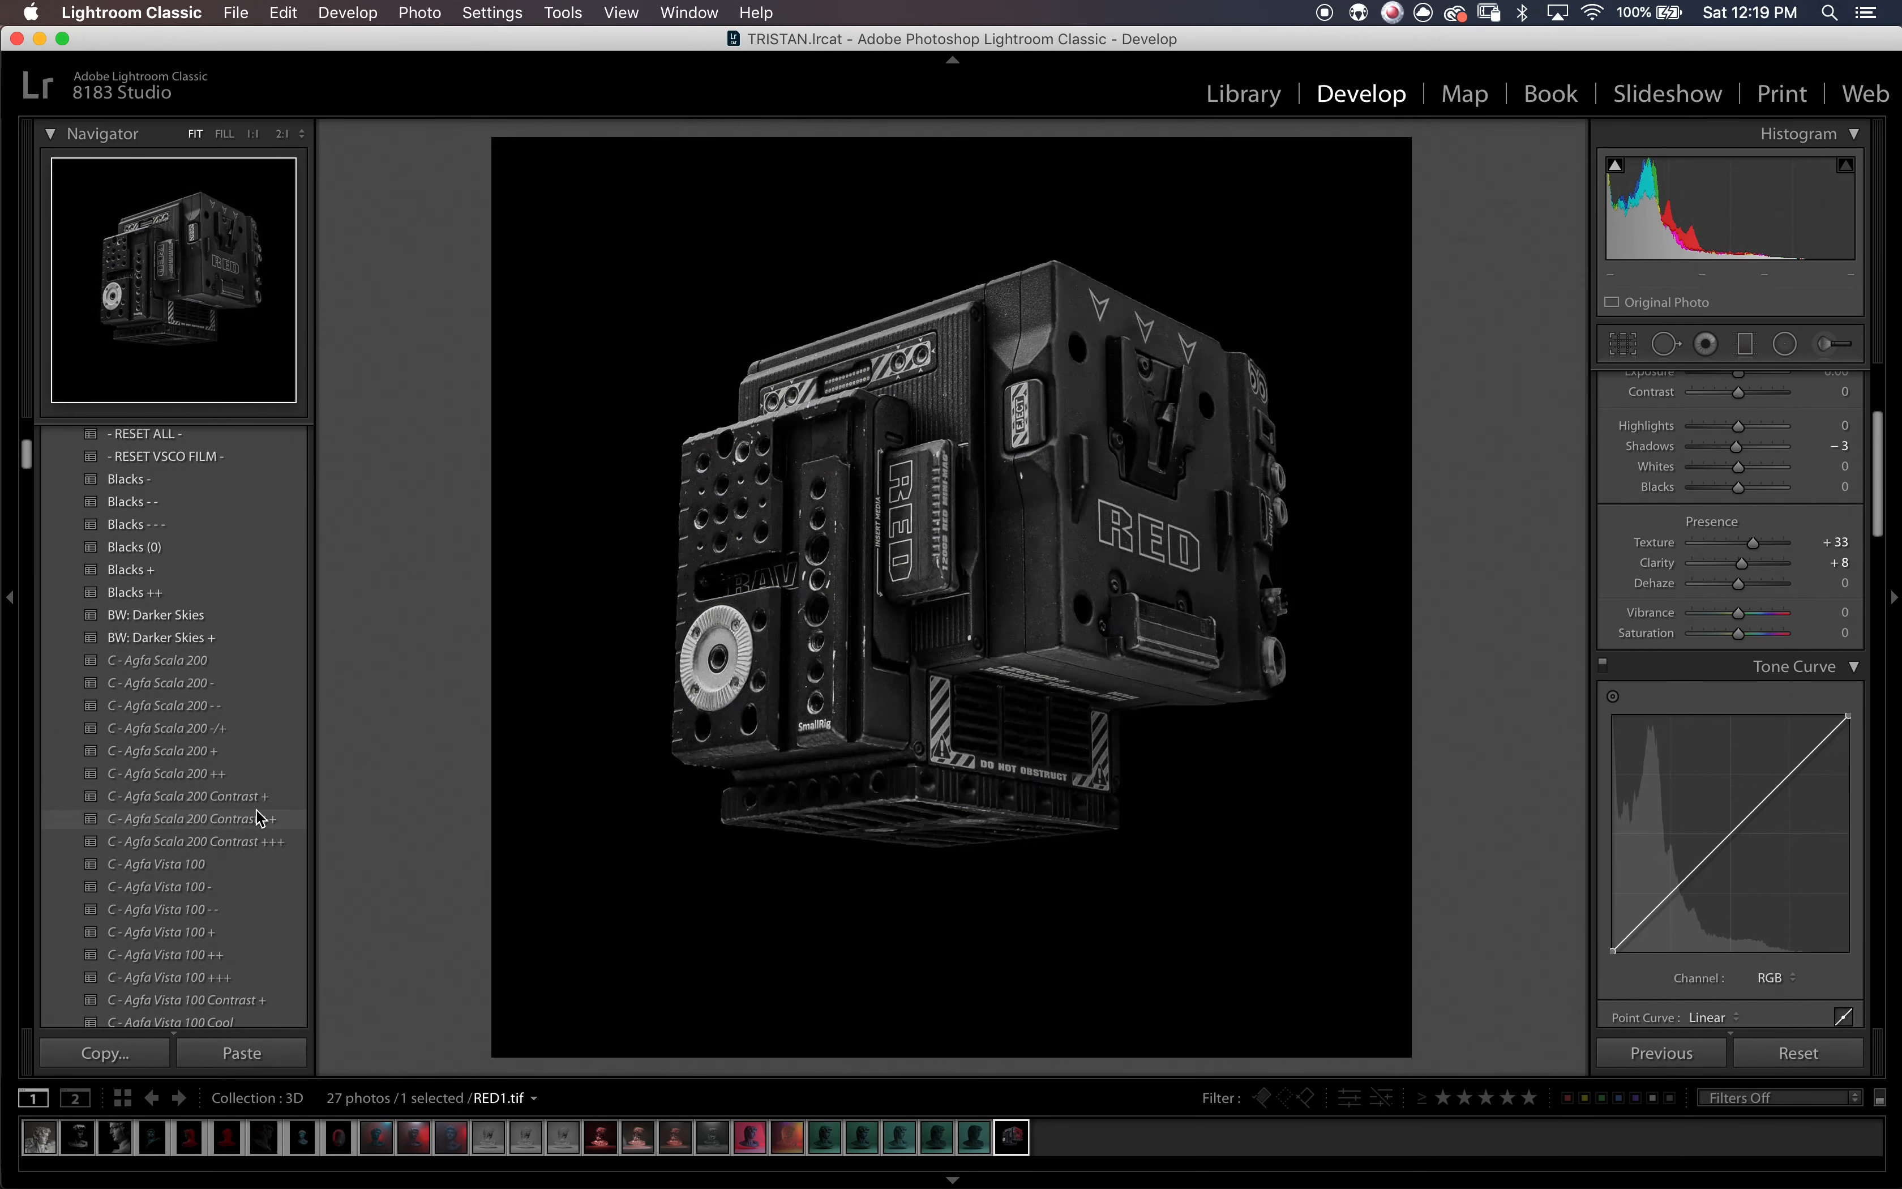
{"action": "scroll", "coordinate": [259, 819], "scroll_direction": "down", "scroll_amount": 3}
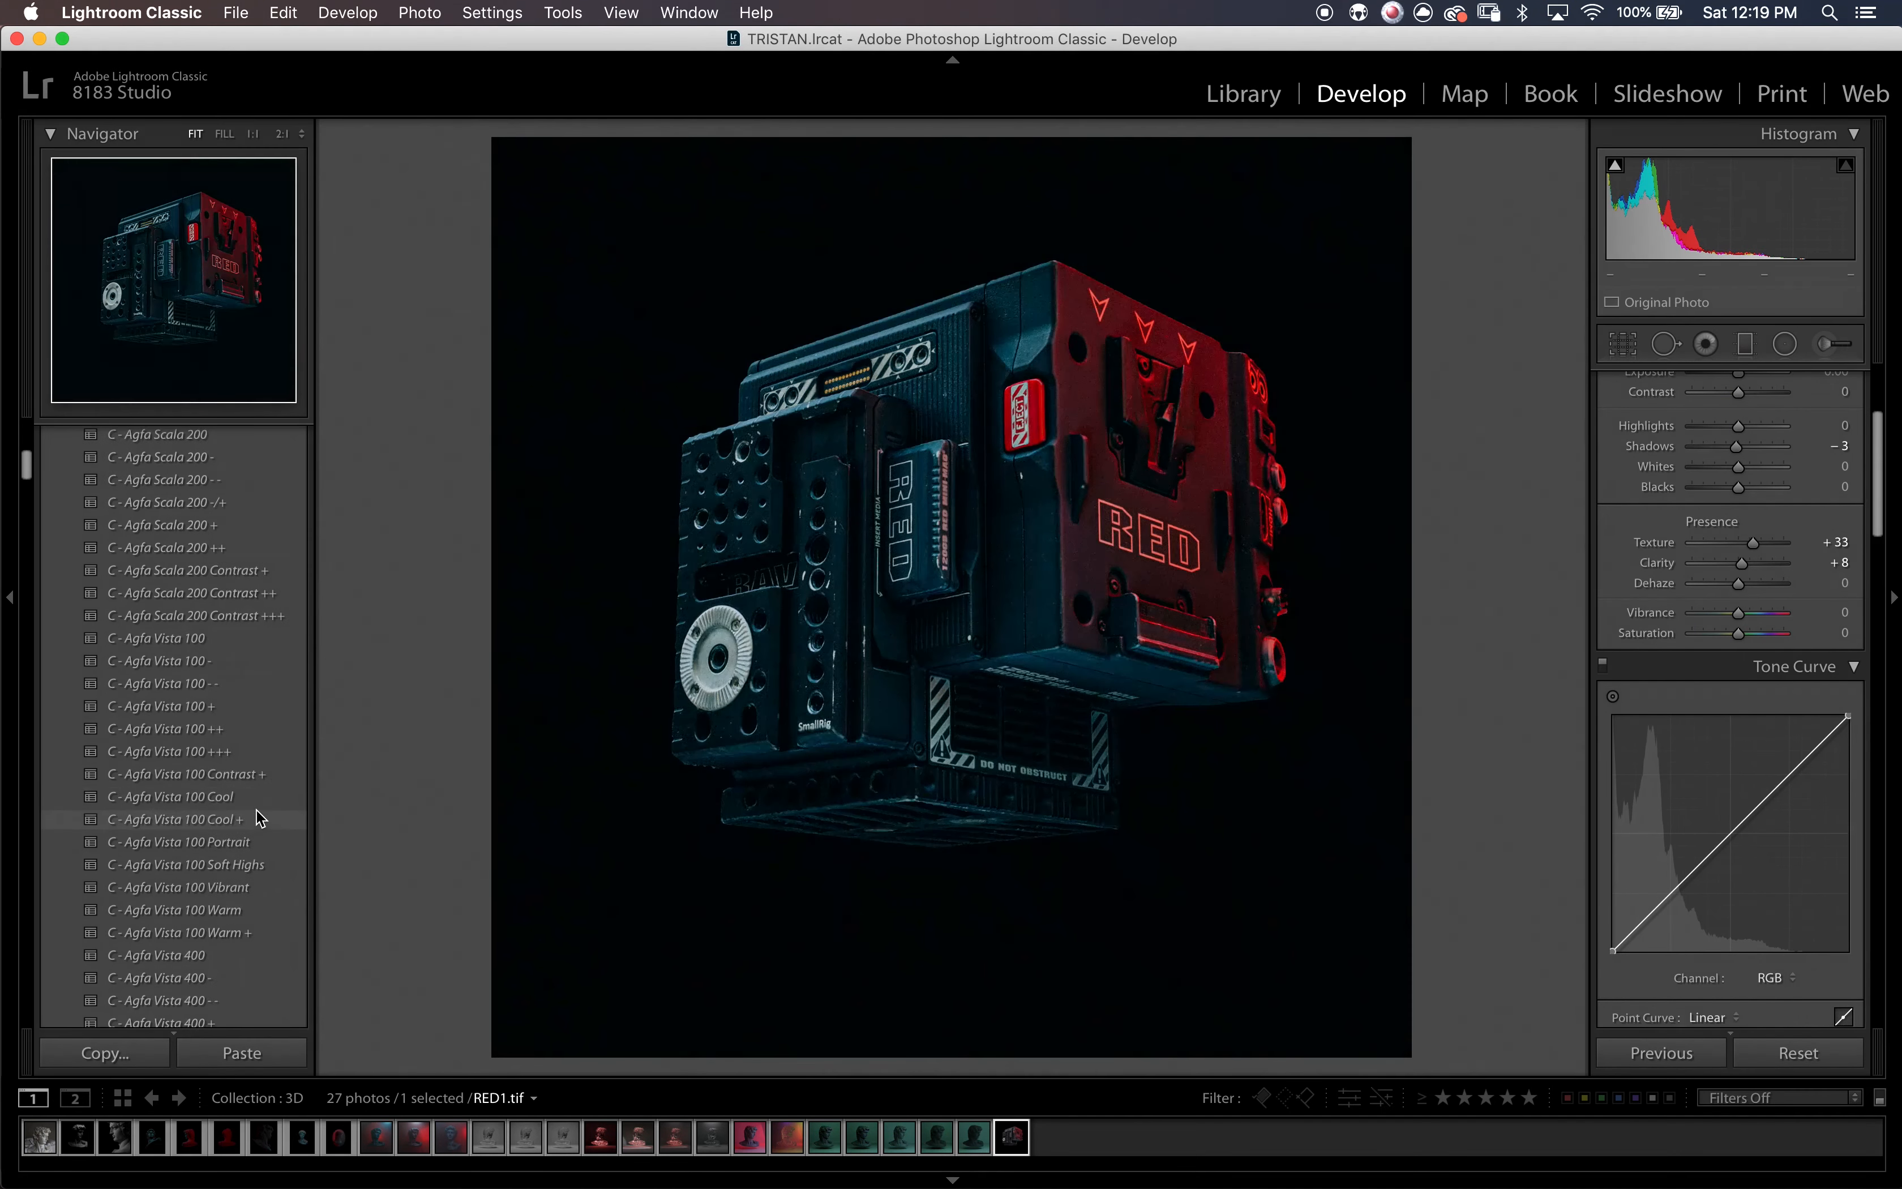
{"action": "left_click", "coordinate": [265, 865]}
- Lower the photo's Contrast to −45 and raise its Exposure to +0.50
{"action": "scroll", "coordinate": [1774, 559], "scroll_direction": "up", "scroll_amount": 5}
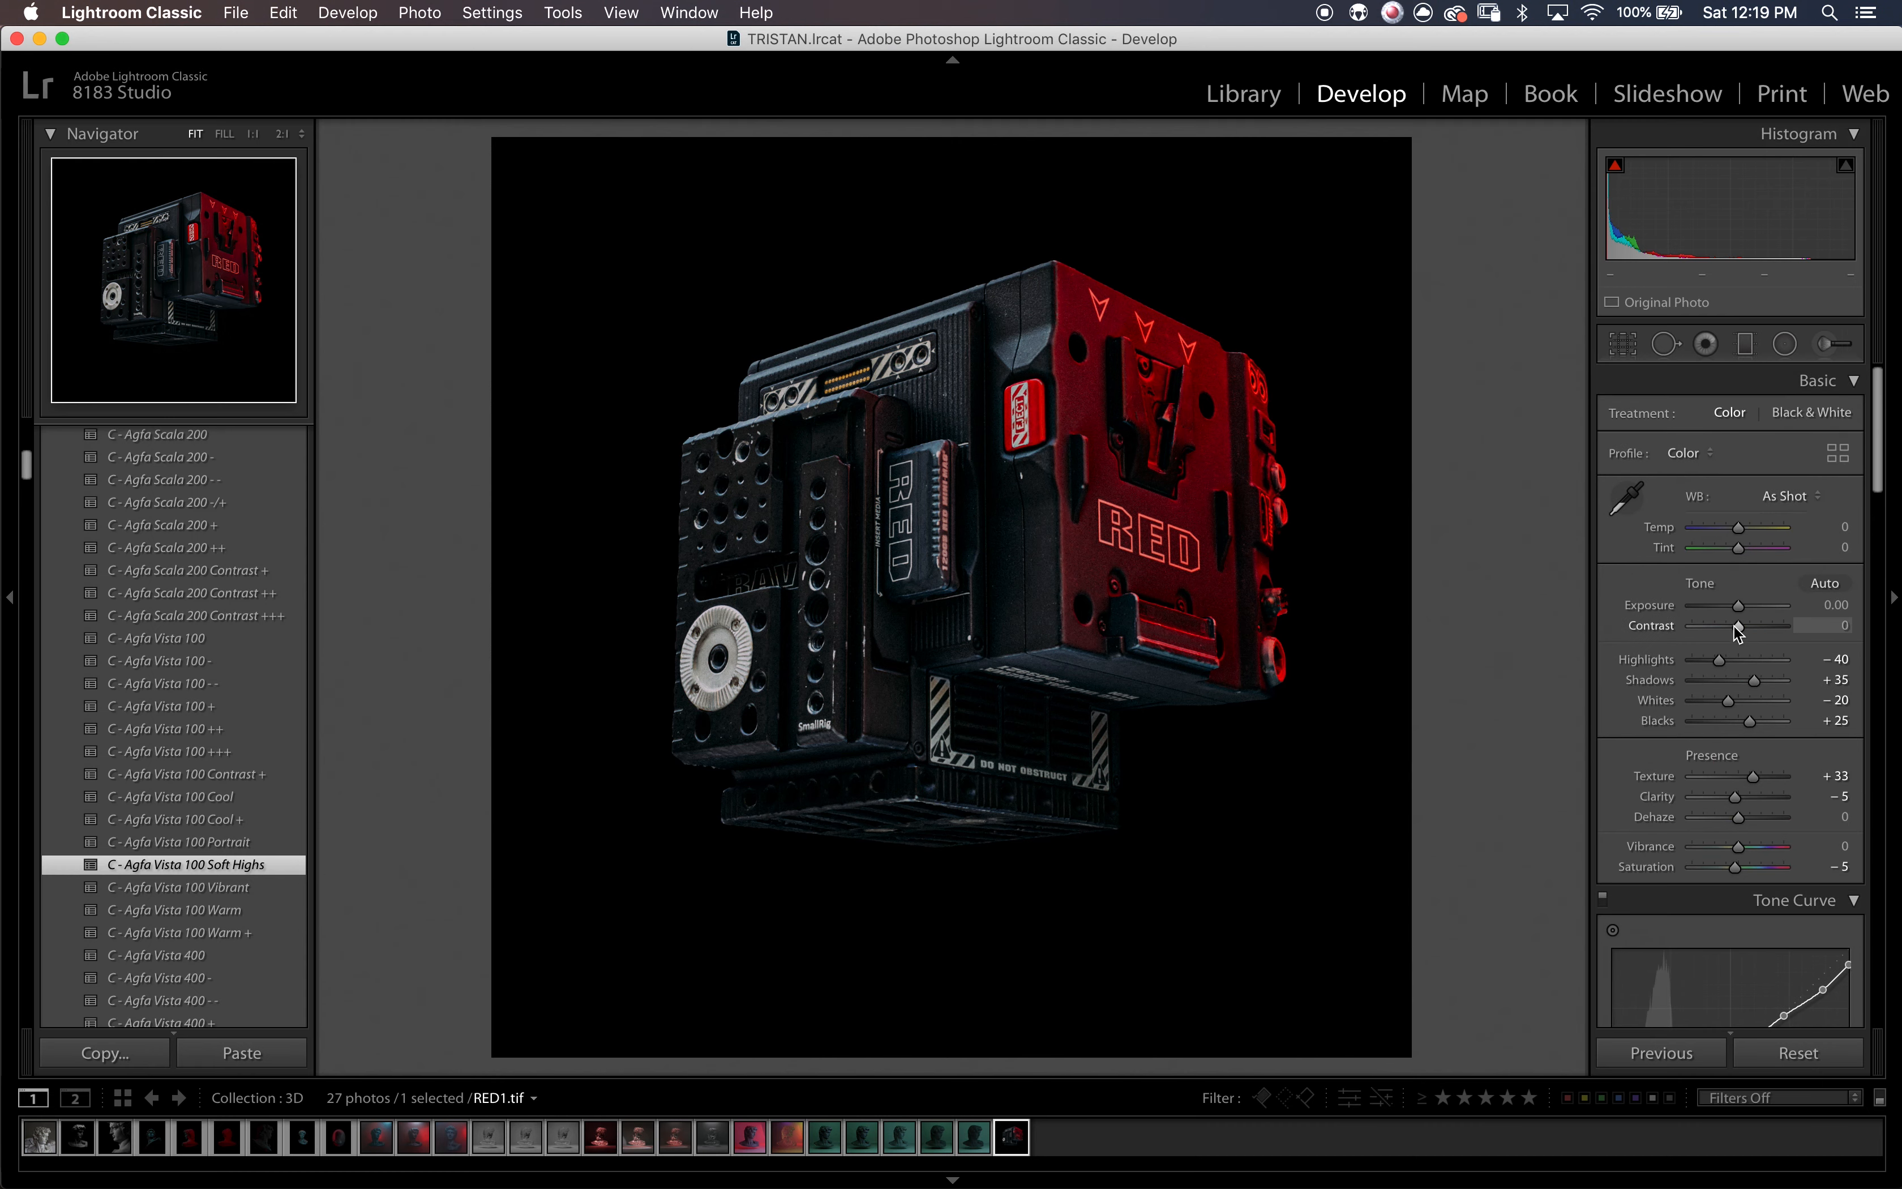
{"action": "left_click_drag", "start_coordinate": [1739, 626], "coordinate": [1716, 629]}
{"action": "type", "text": "0.3"}
{"action": "key", "text": "Return"}
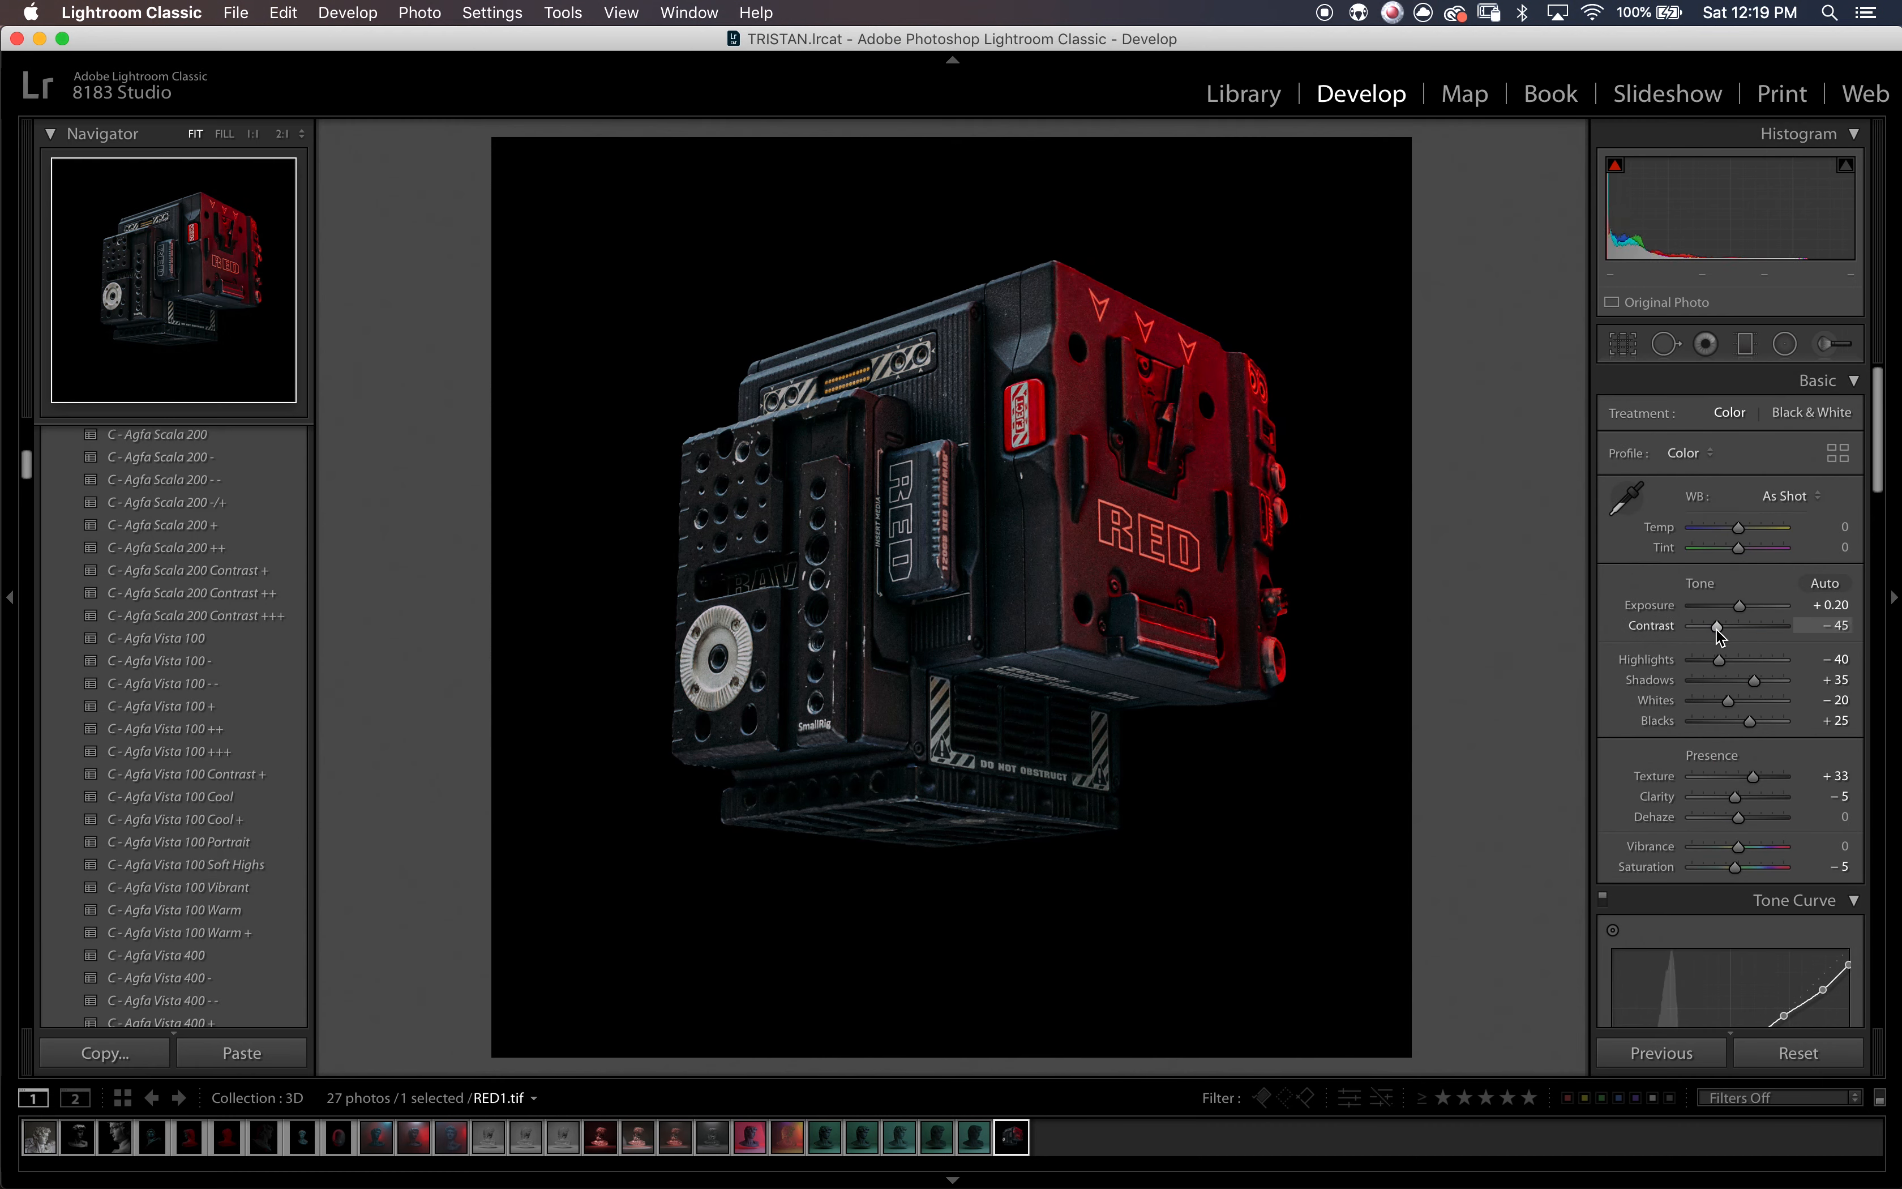
{"action": "left_click", "coordinate": [1841, 607]}
{"action": "key", "text": "Up"}
{"action": "key", "text": "Up"}
{"action": "key", "text": "Up"}
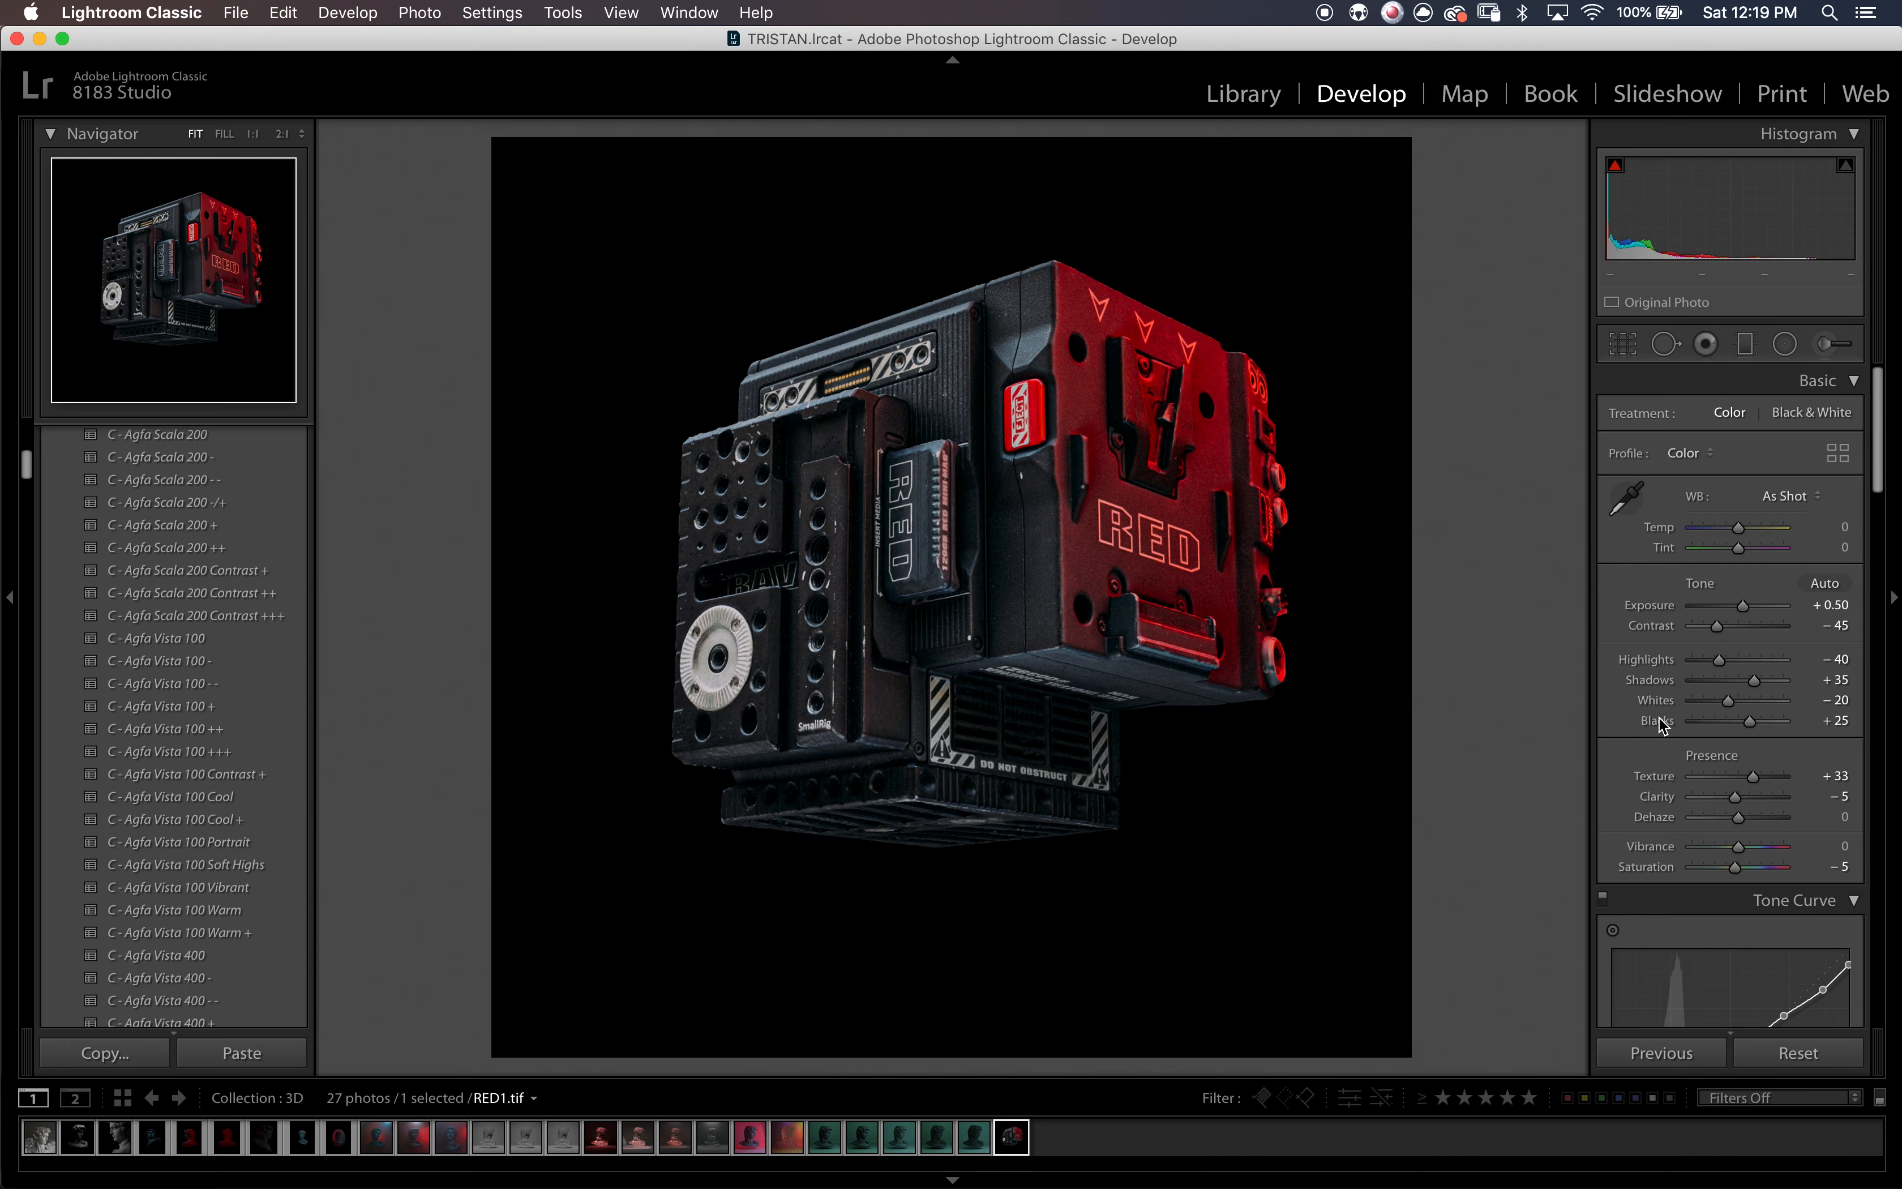
- Set the photo's Texture to +10 and Vibrance to −11, checking the grain and the detail at 1:1
{"action": "scroll", "coordinate": [1737, 817], "scroll_direction": "down", "scroll_amount": 10}
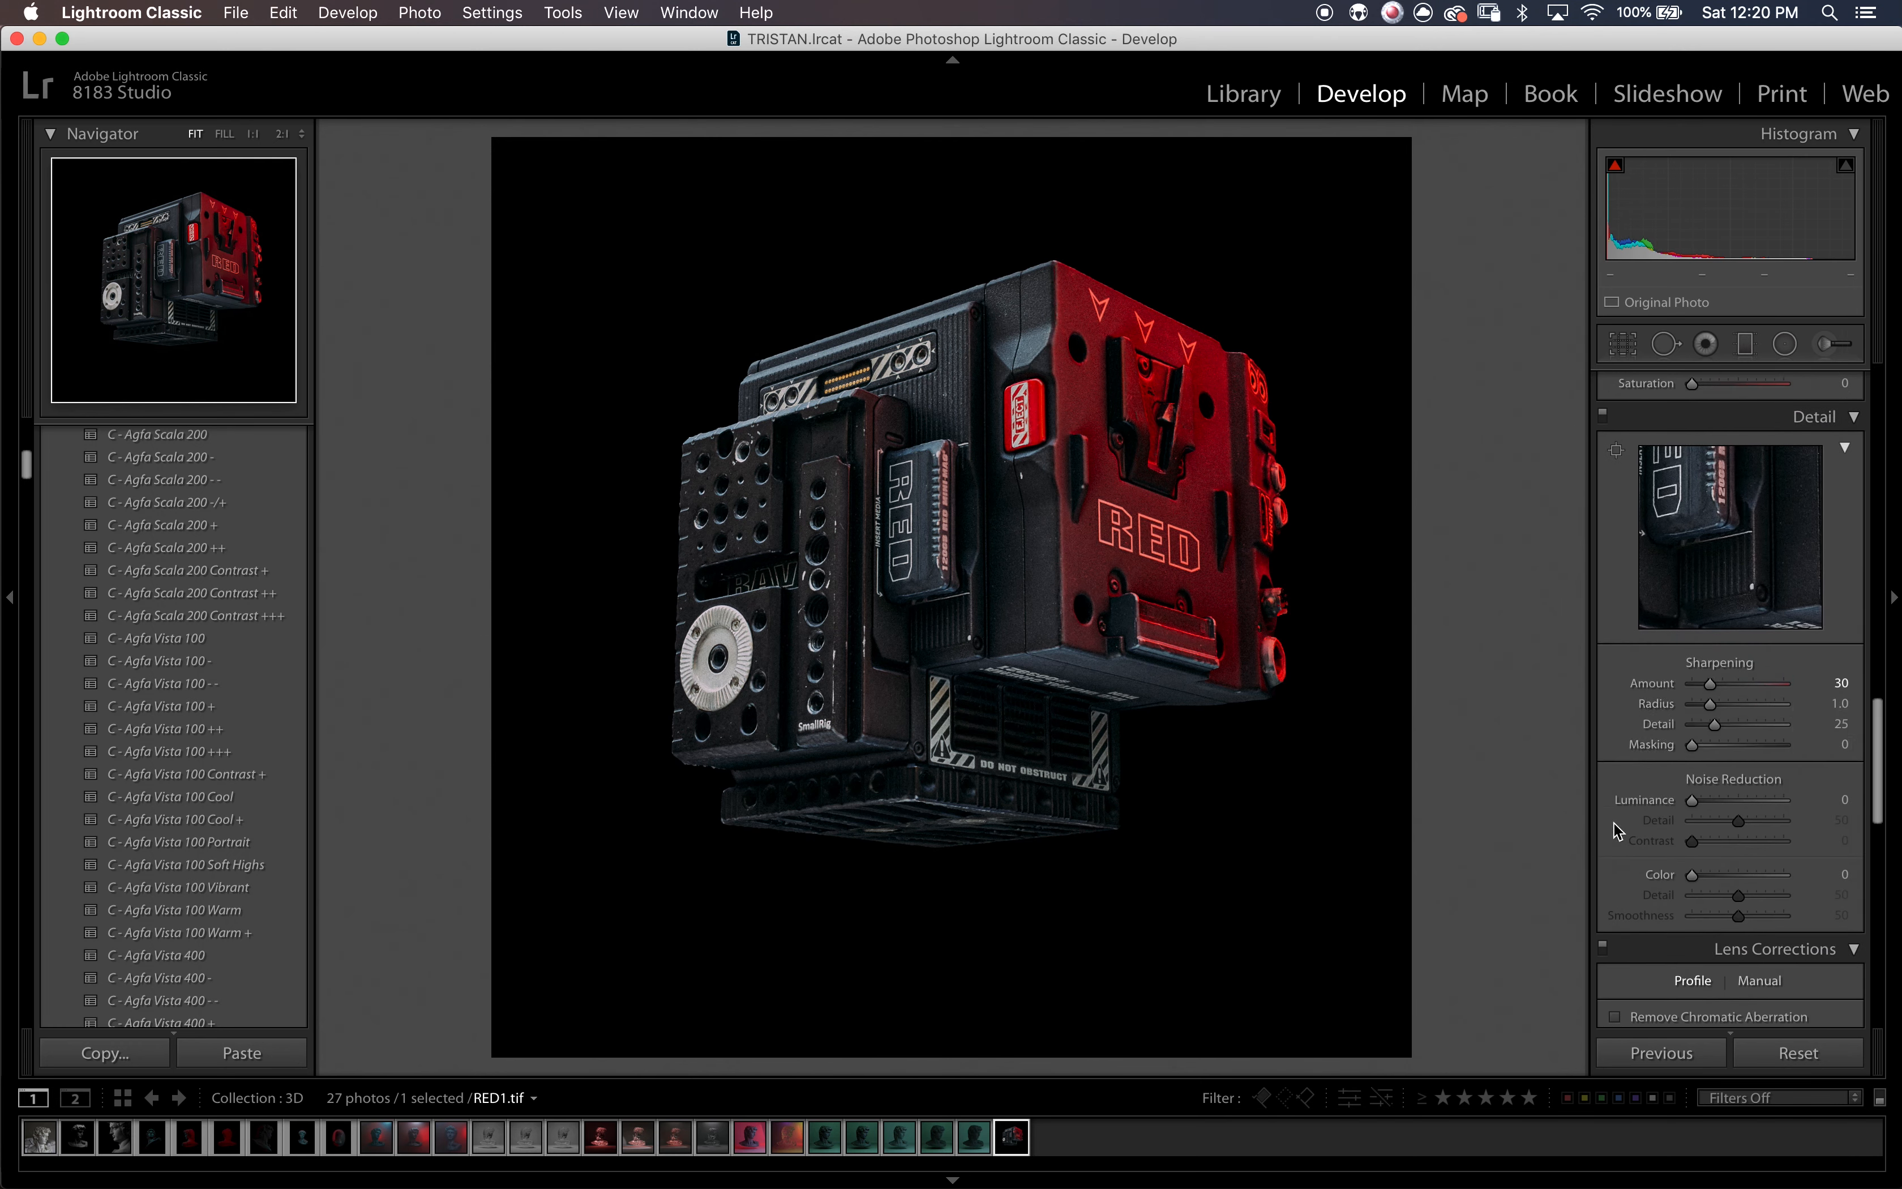
{"action": "scroll", "coordinate": [1615, 829], "scroll_direction": "down", "scroll_amount": 8}
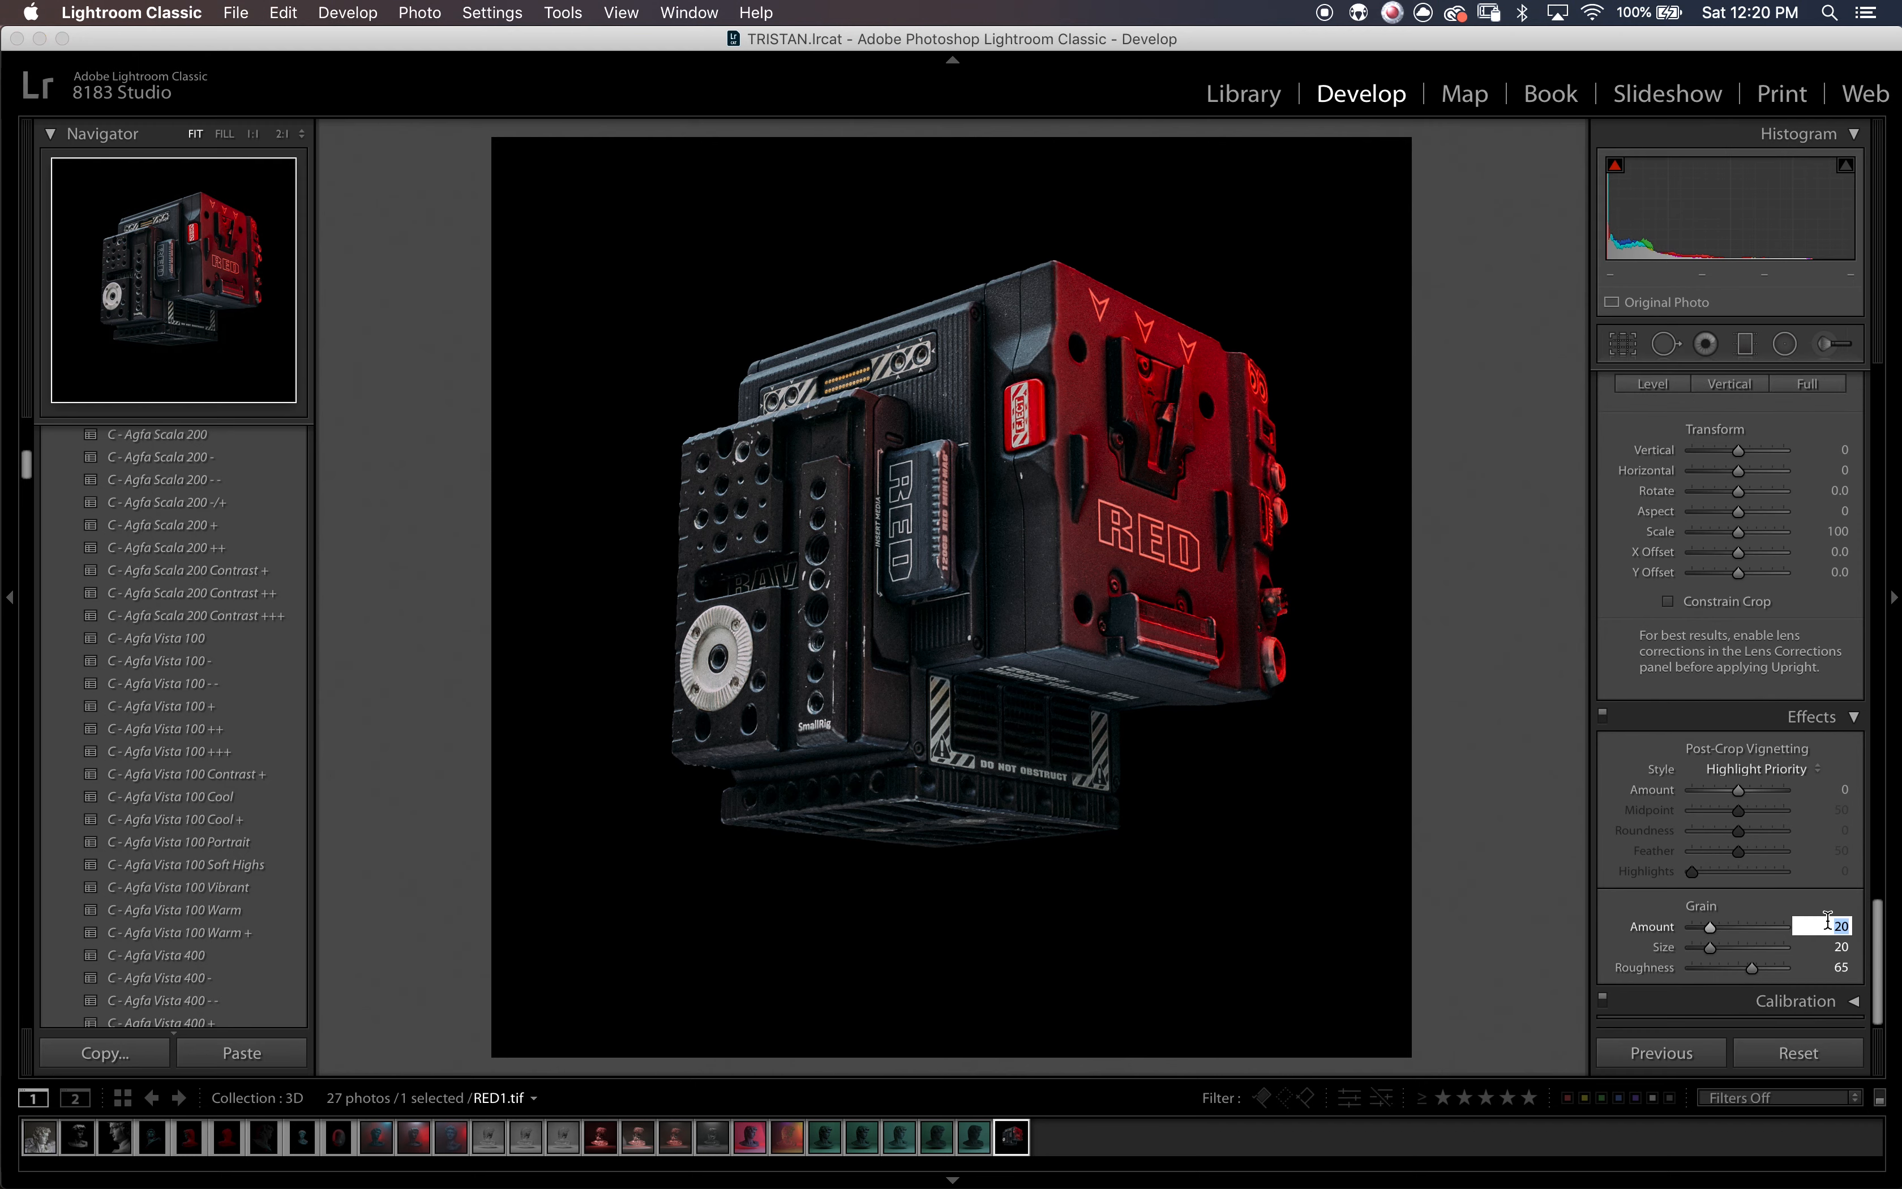
{"action": "scroll", "coordinate": [1713, 875], "scroll_direction": "up", "scroll_amount": 18}
{"action": "left_click", "coordinate": [763, 682]}
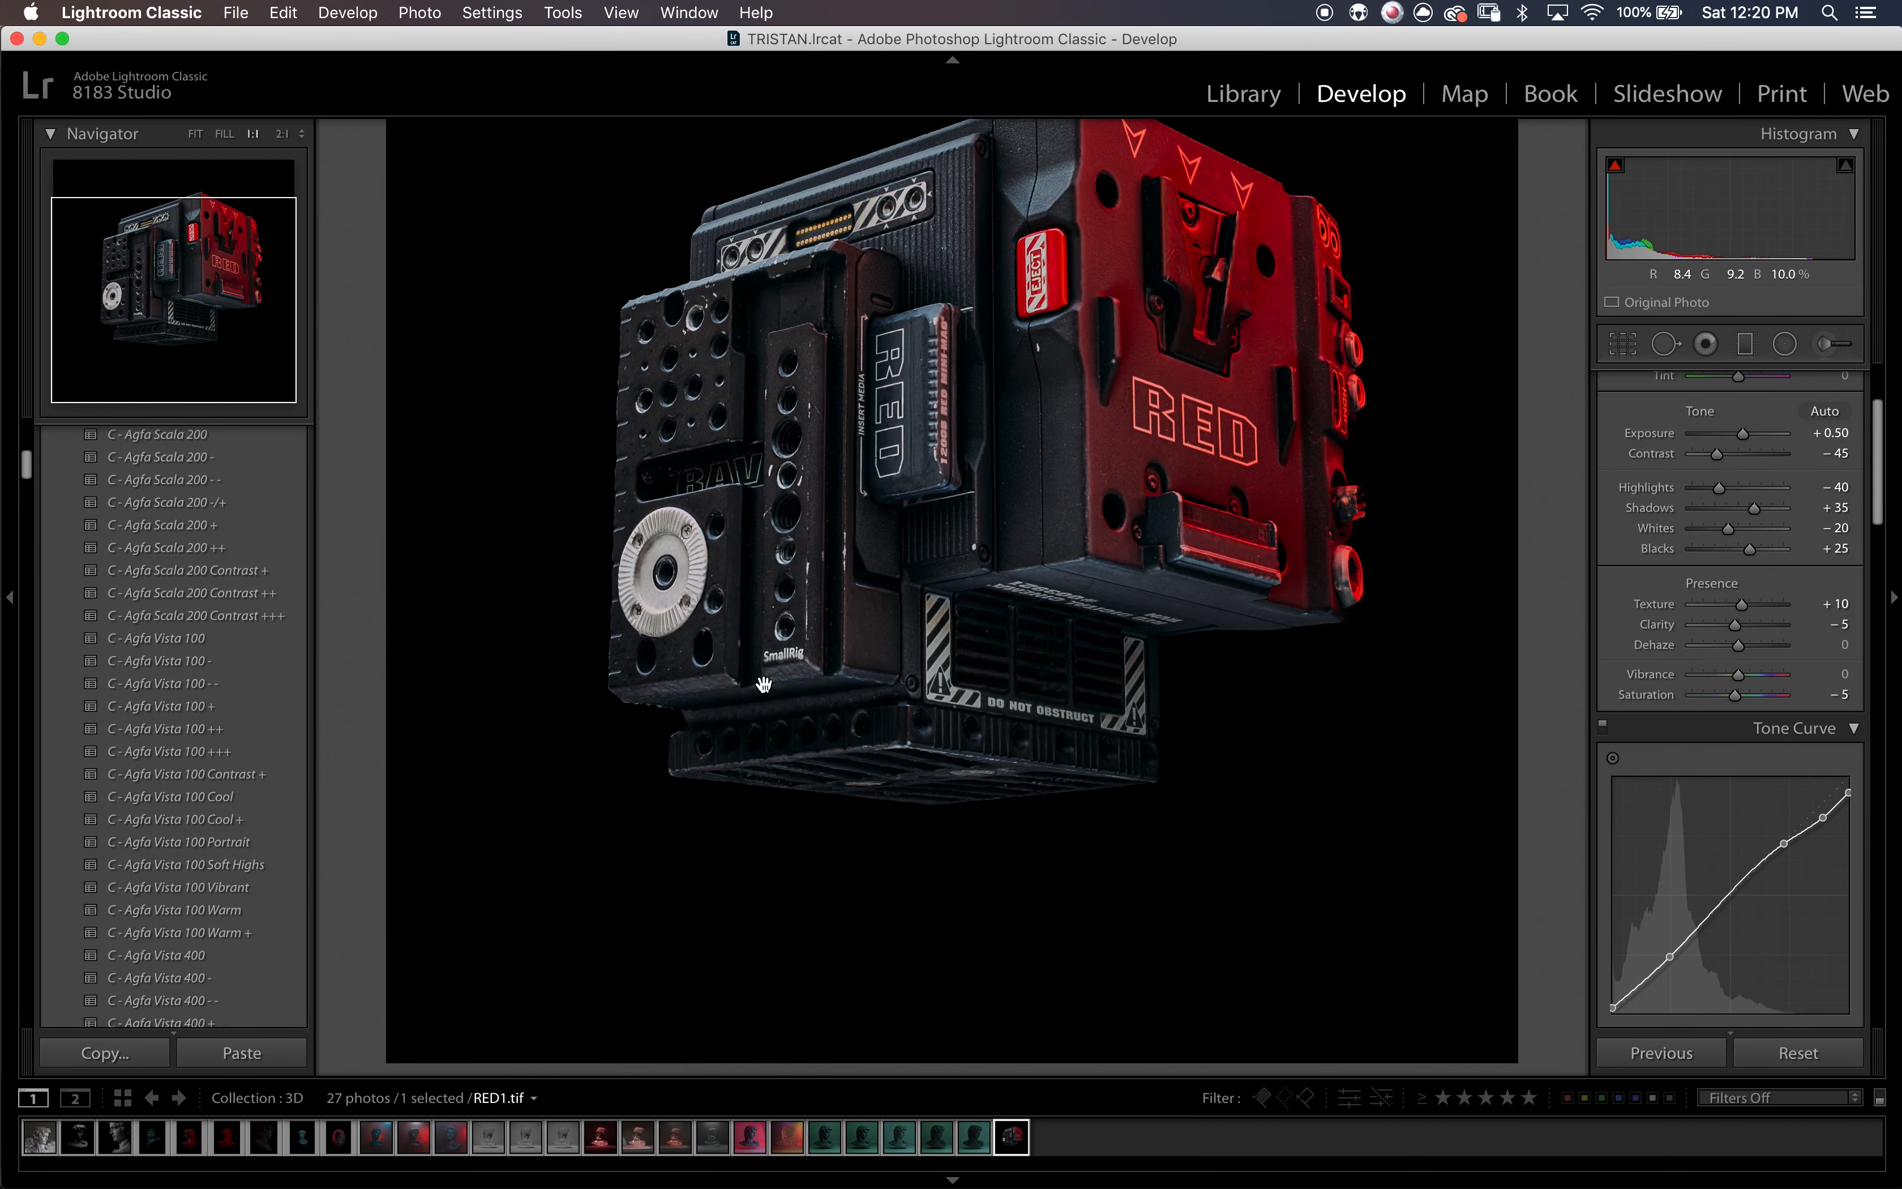
{"action": "left_click", "coordinate": [1109, 614]}
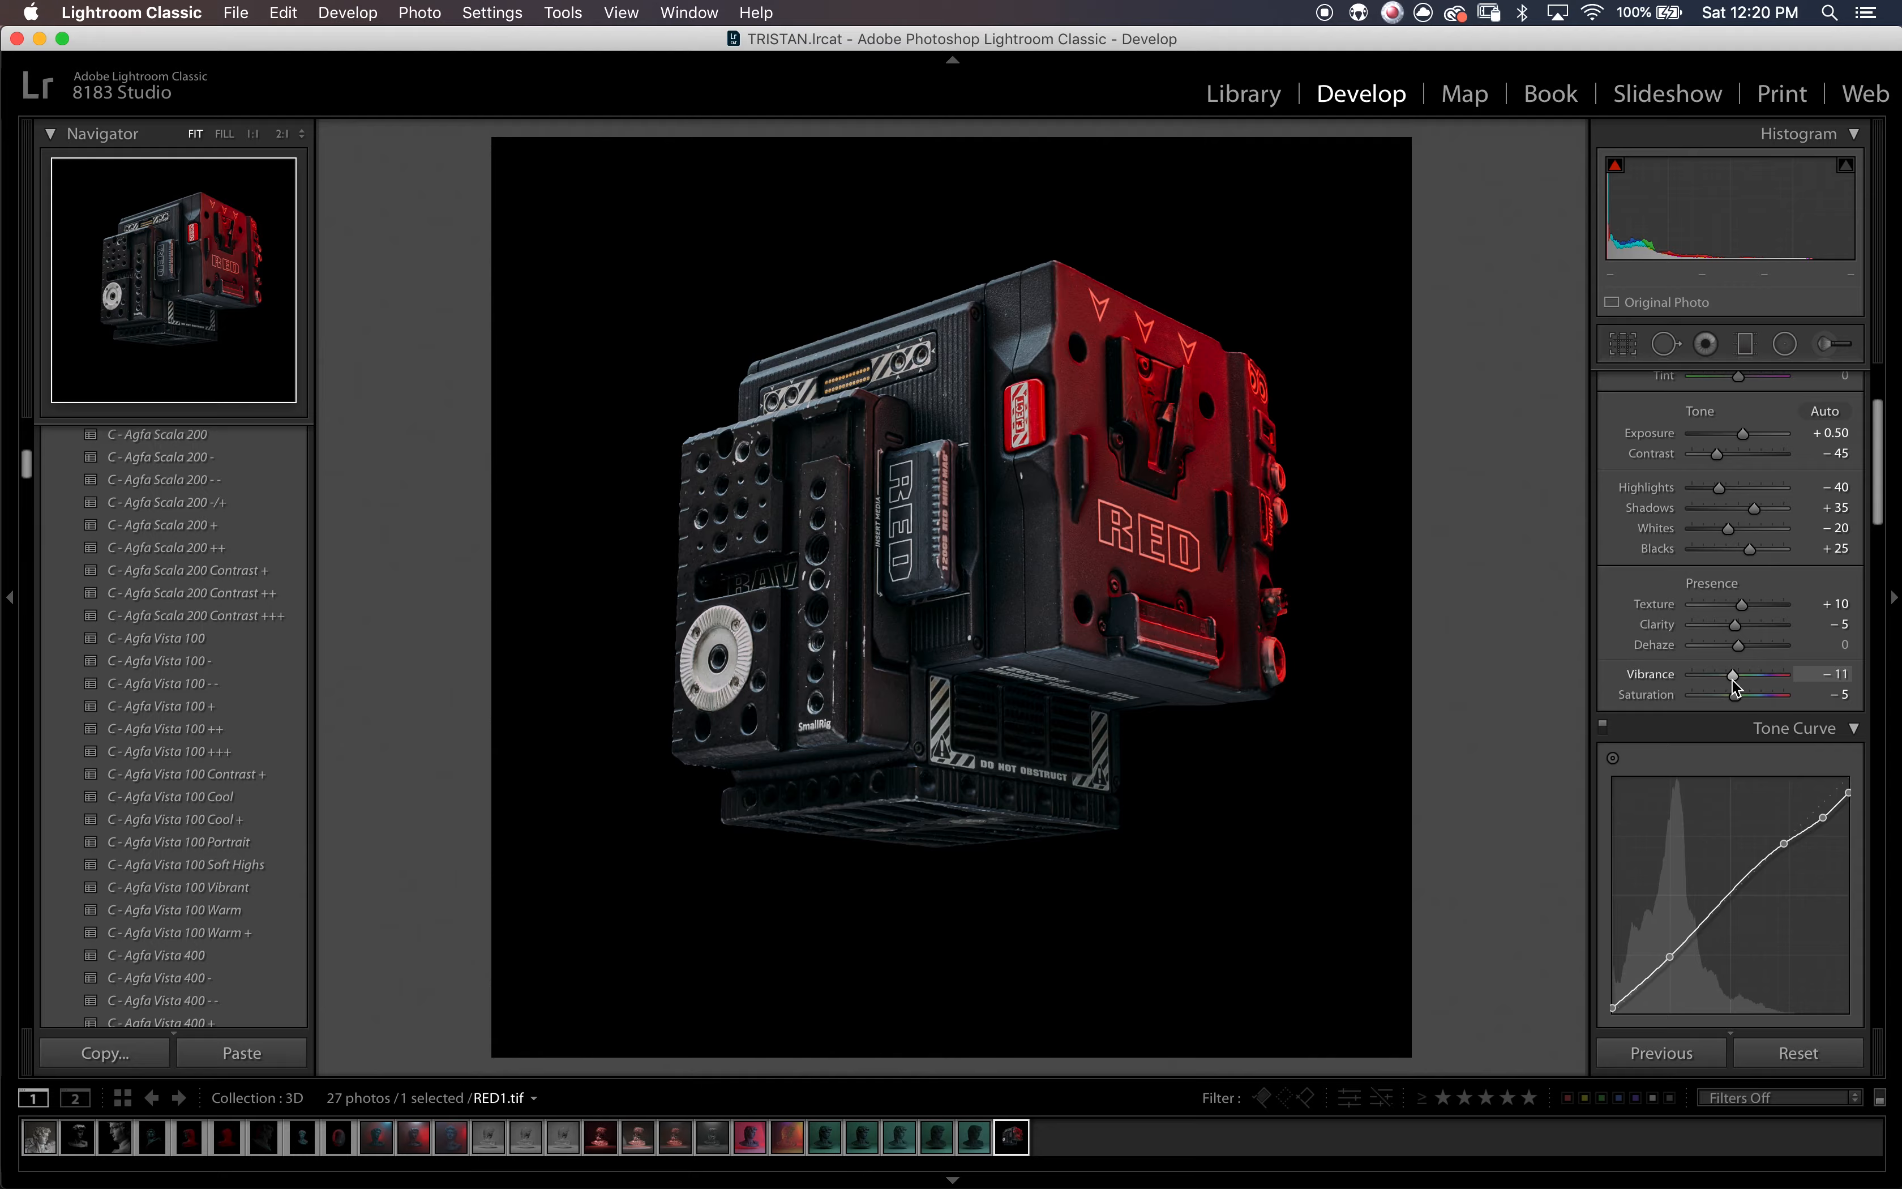
{"action": "scroll", "coordinate": [1734, 686], "scroll_direction": "down", "scroll_amount": 5}
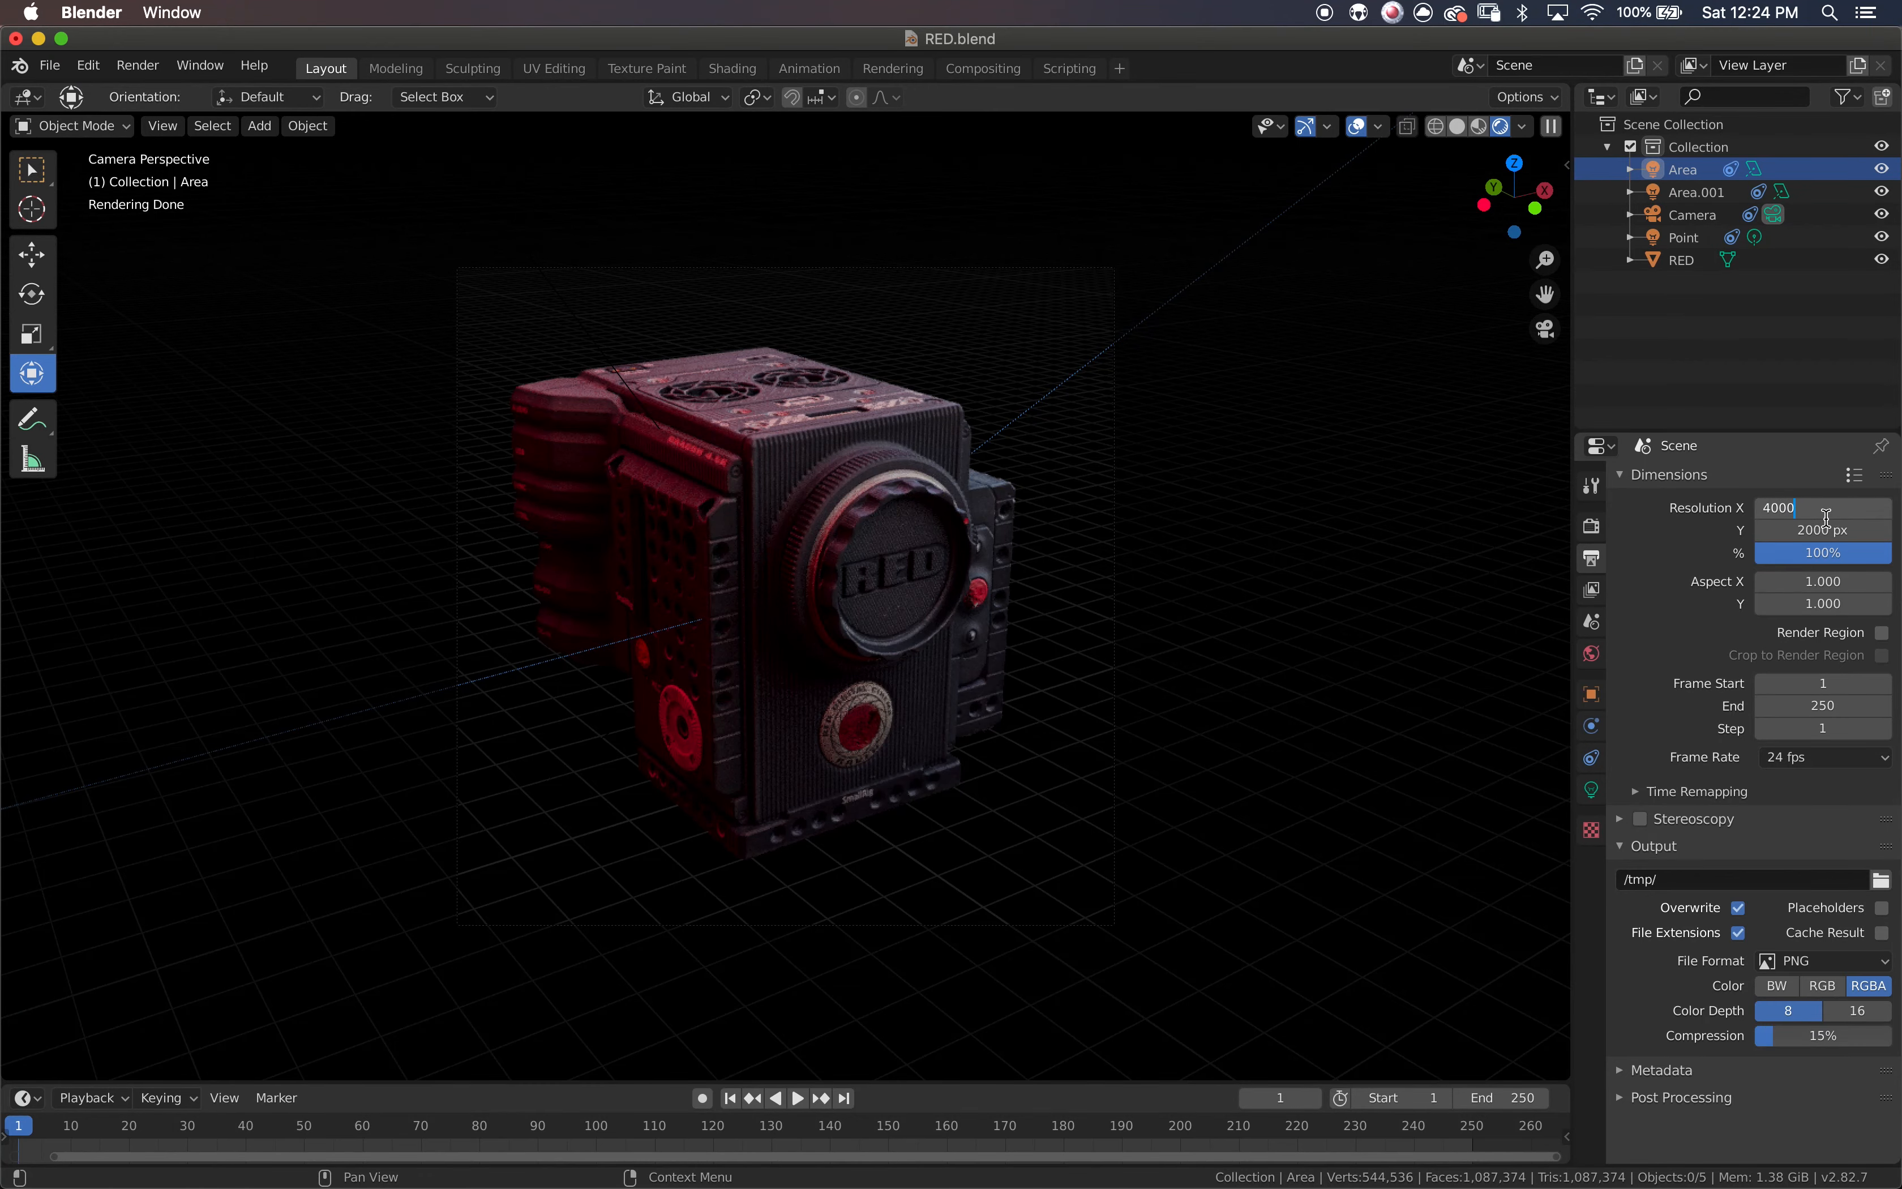
- Switch back to Blender and set the render resolution to 4000 × 4000 px
{"action": "left_click", "coordinate": [1817, 526]}
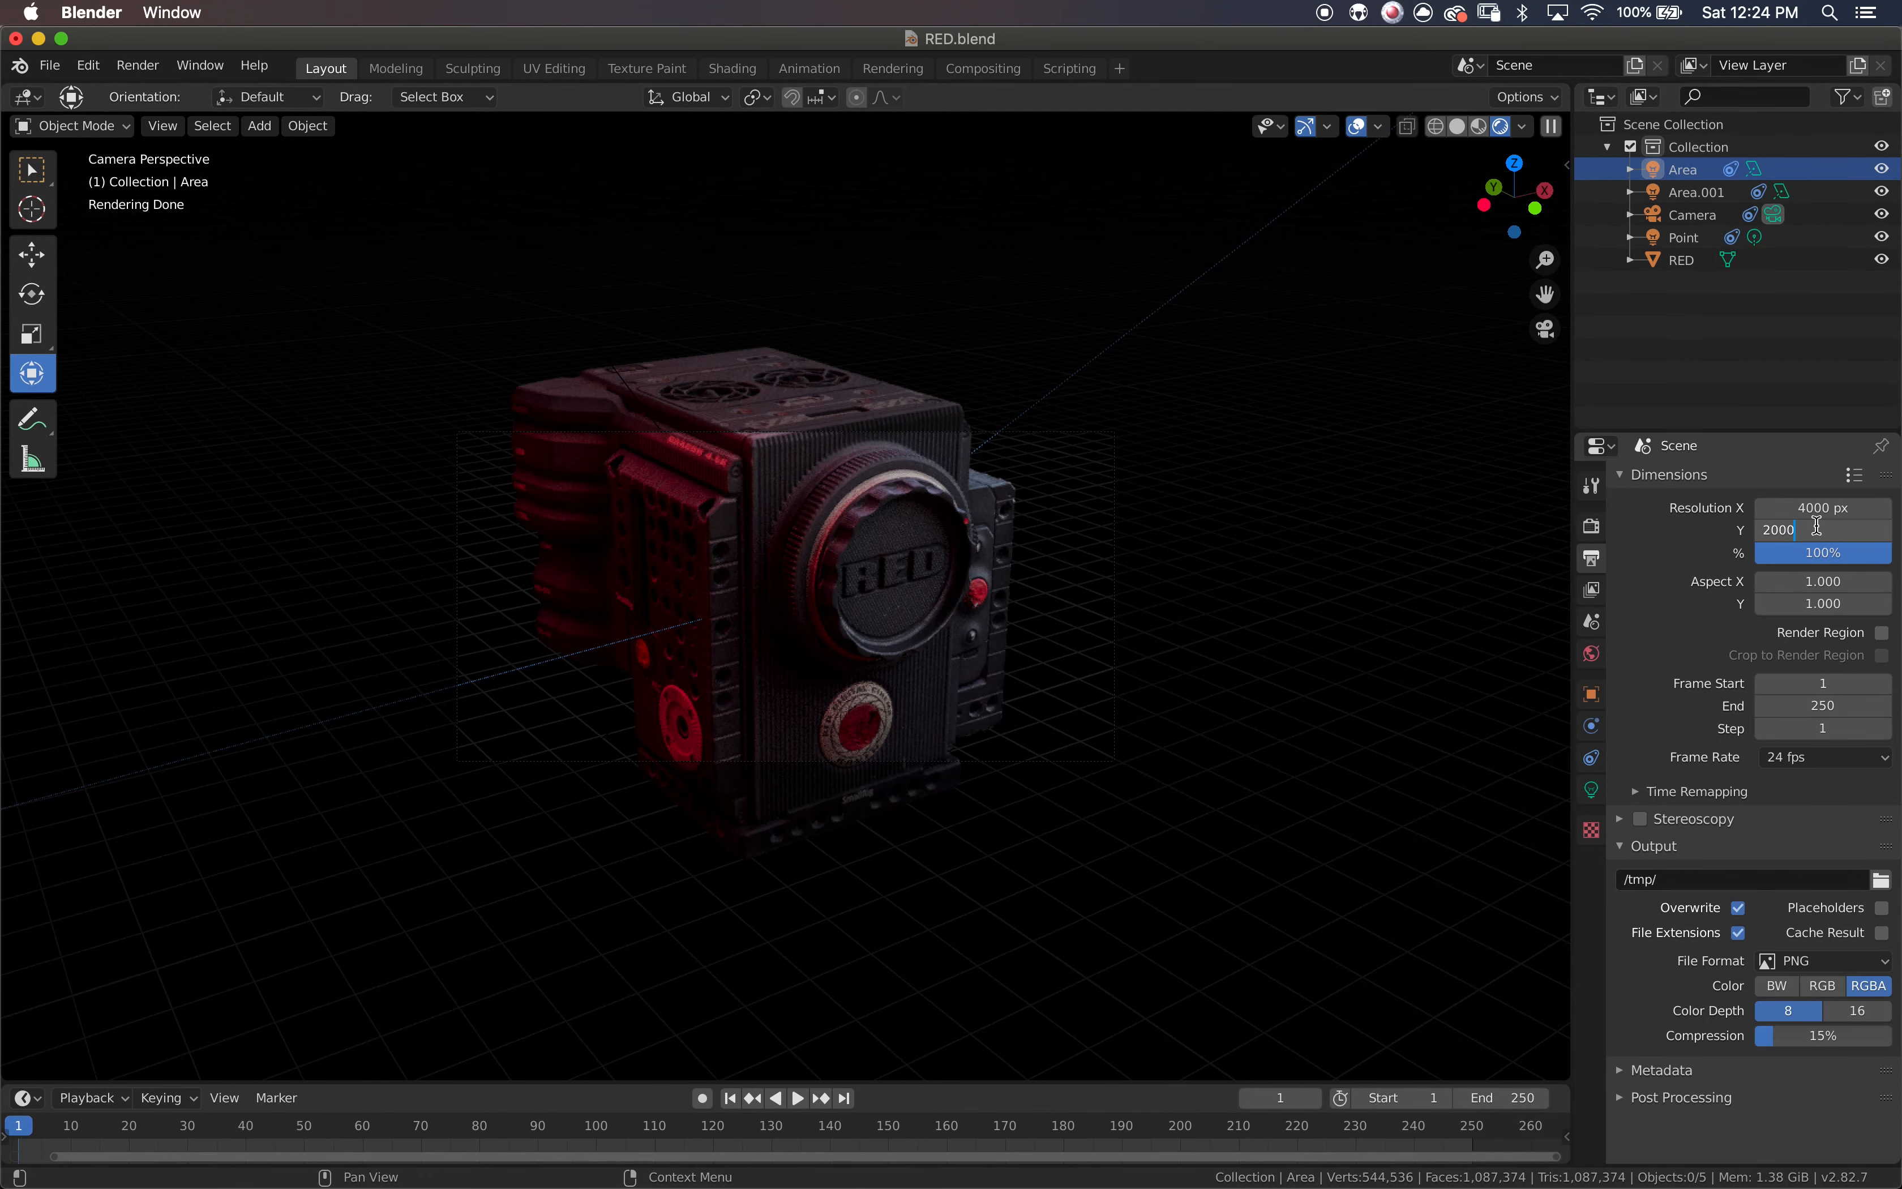
{"action": "type", "text": "4000"}
{"action": "key", "text": "Return"}
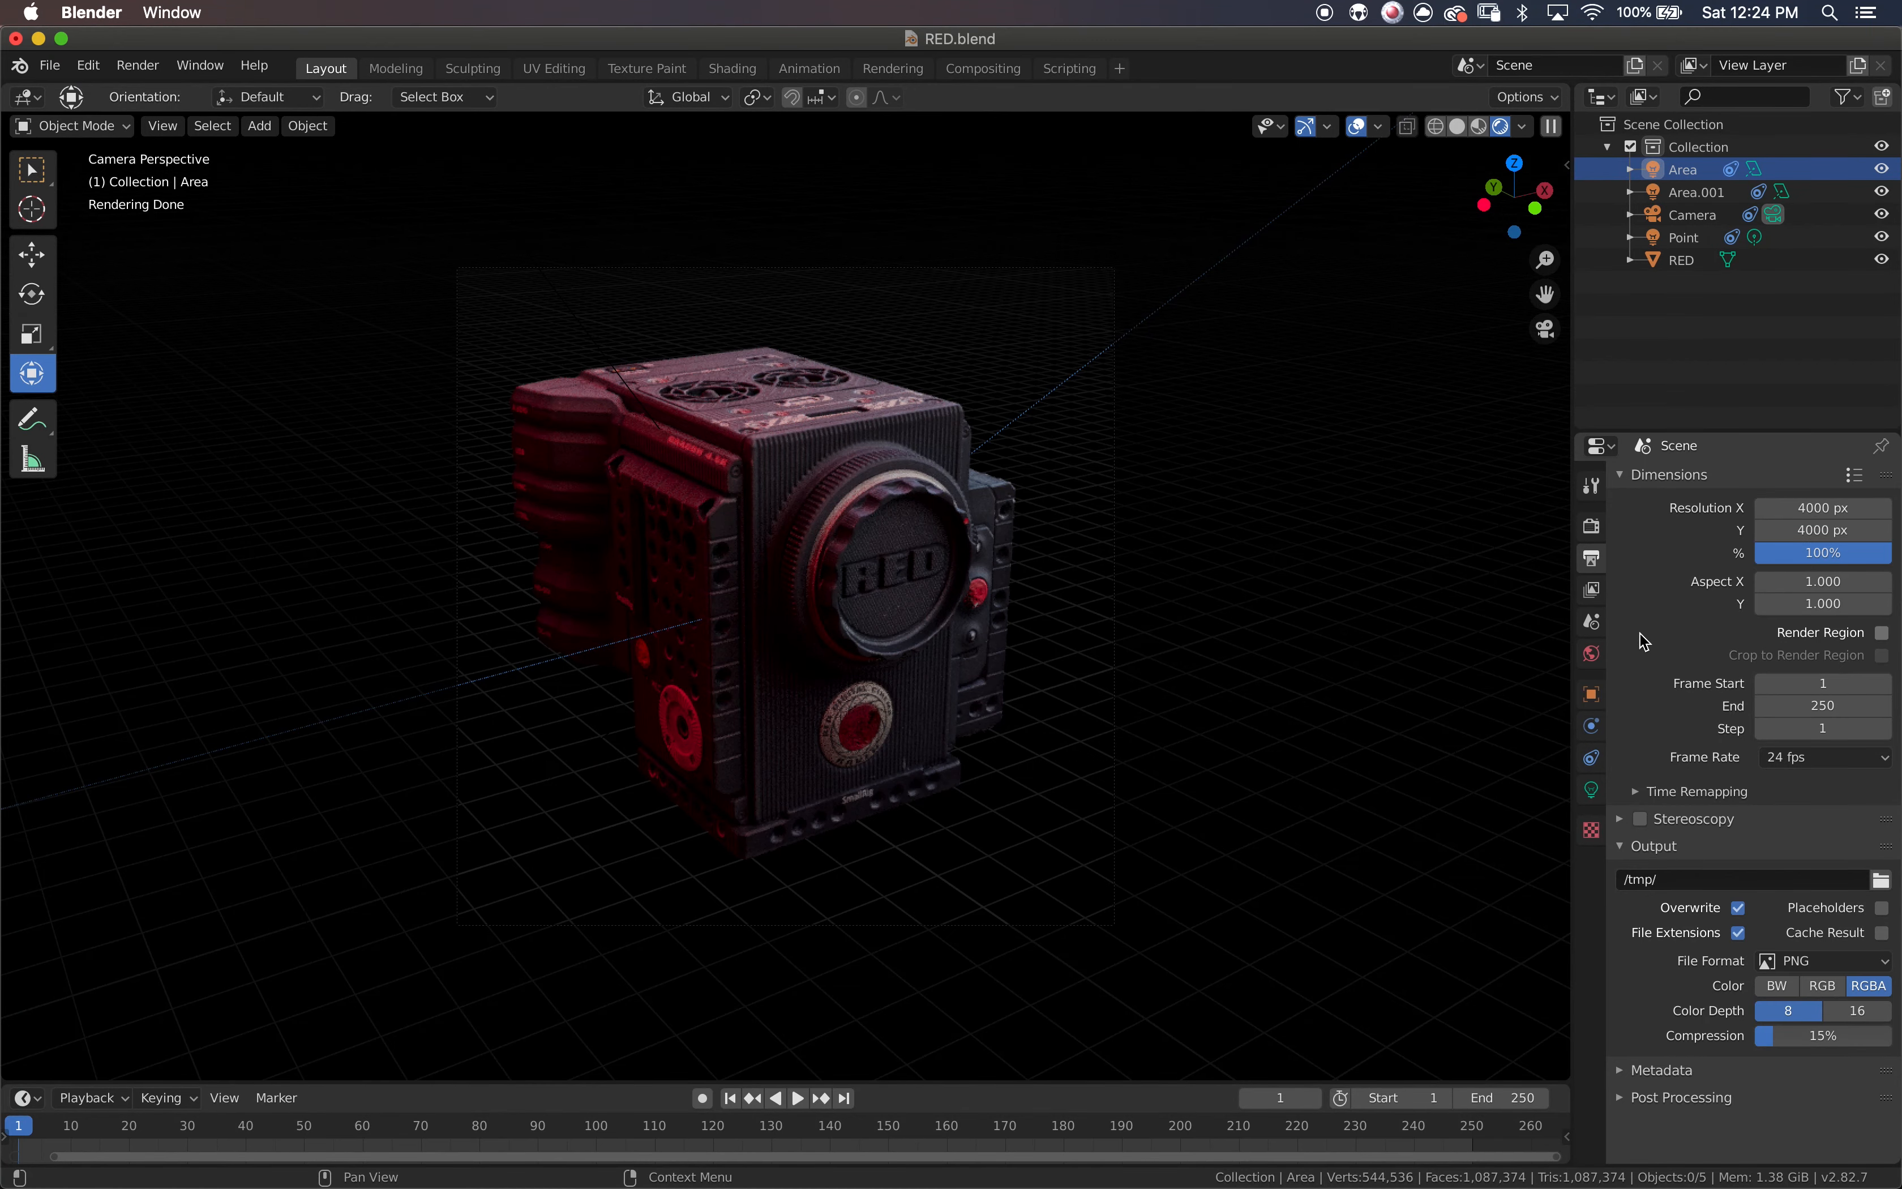
- Open the Rendering workspace and select Slot 2 for the new render result, comparing it with Slot 1
{"action": "left_click", "coordinate": [896, 69]}
{"action": "left_click", "coordinate": [1284, 125]}
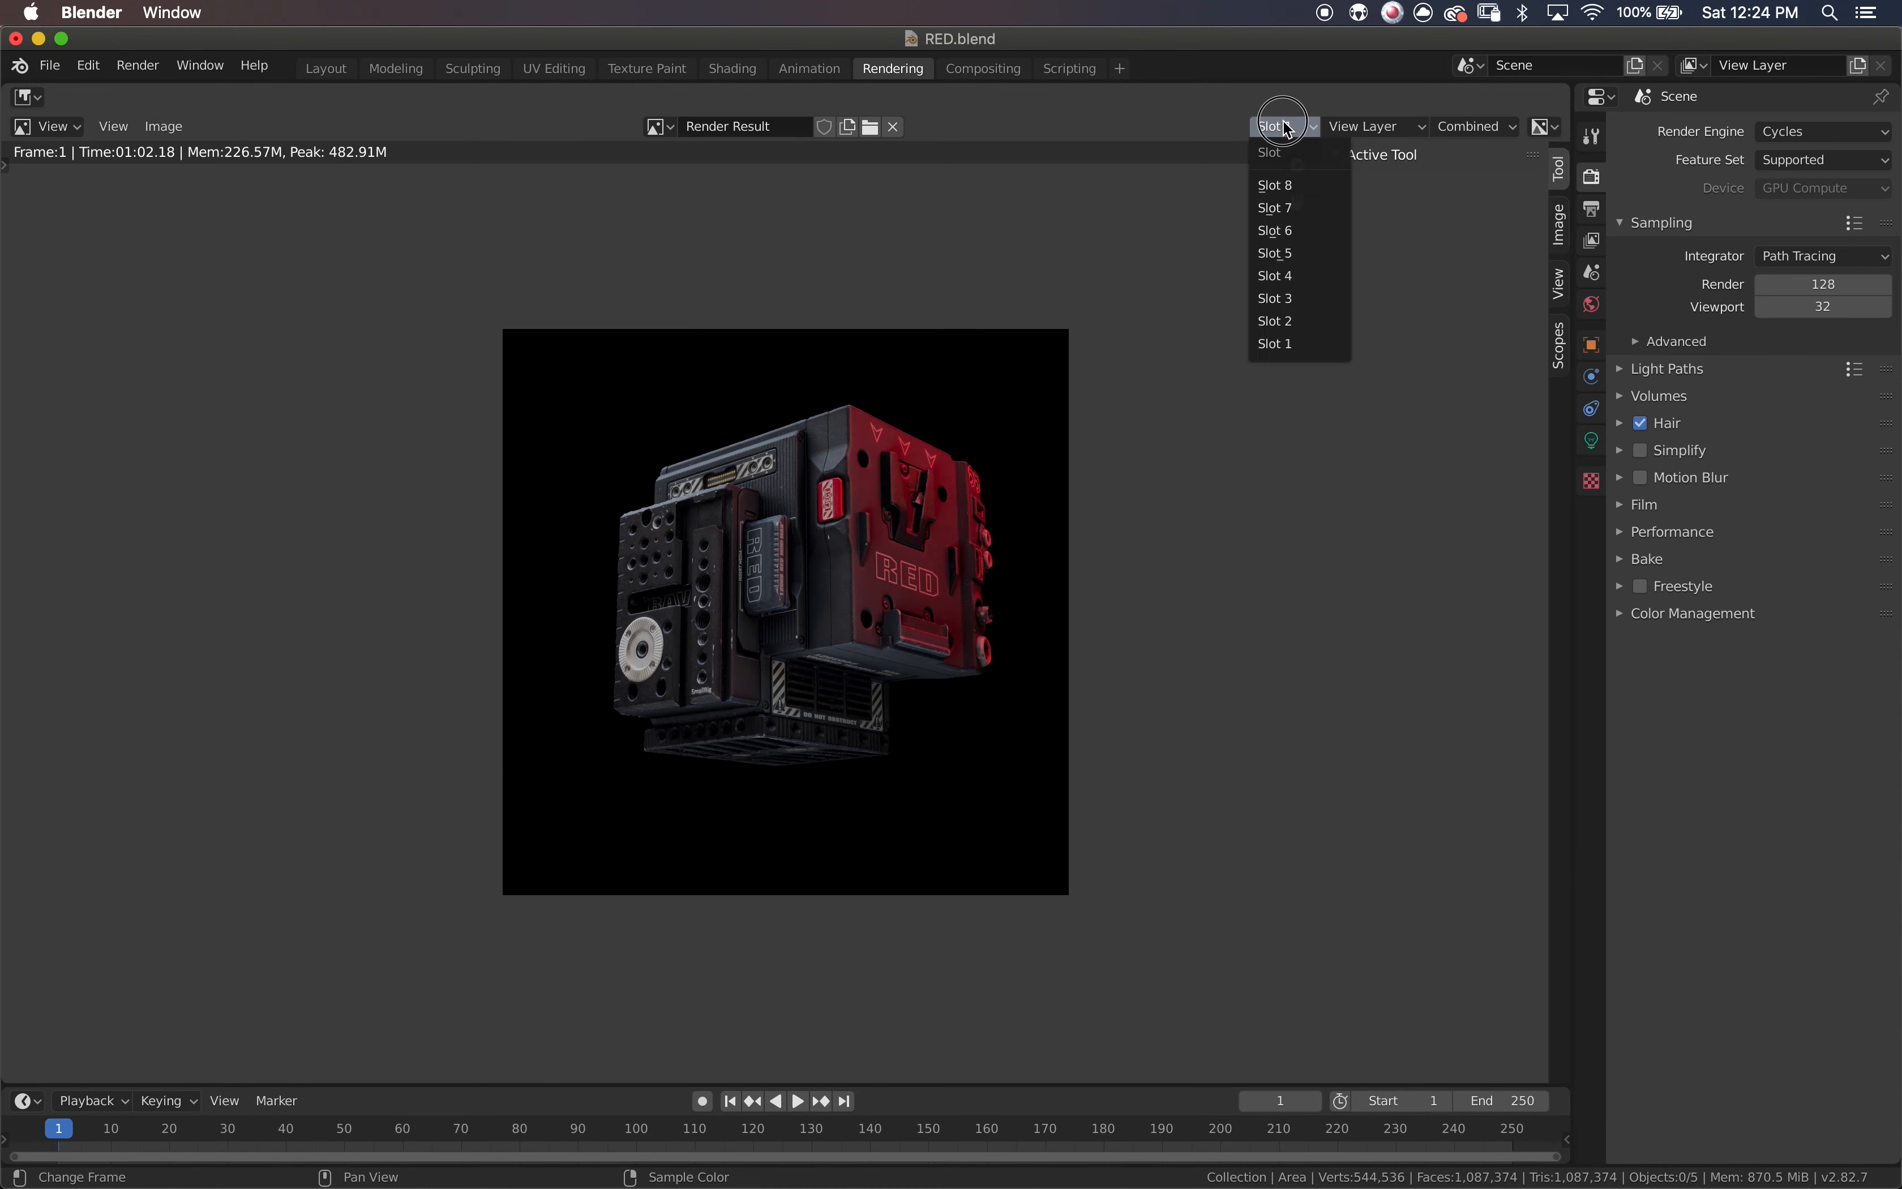
{"action": "left_click", "coordinate": [1324, 320]}
{"action": "left_click_drag", "start_coordinate": [1297, 168], "coordinate": [1297, 267]}
{"action": "left_click", "coordinate": [1484, 126]}
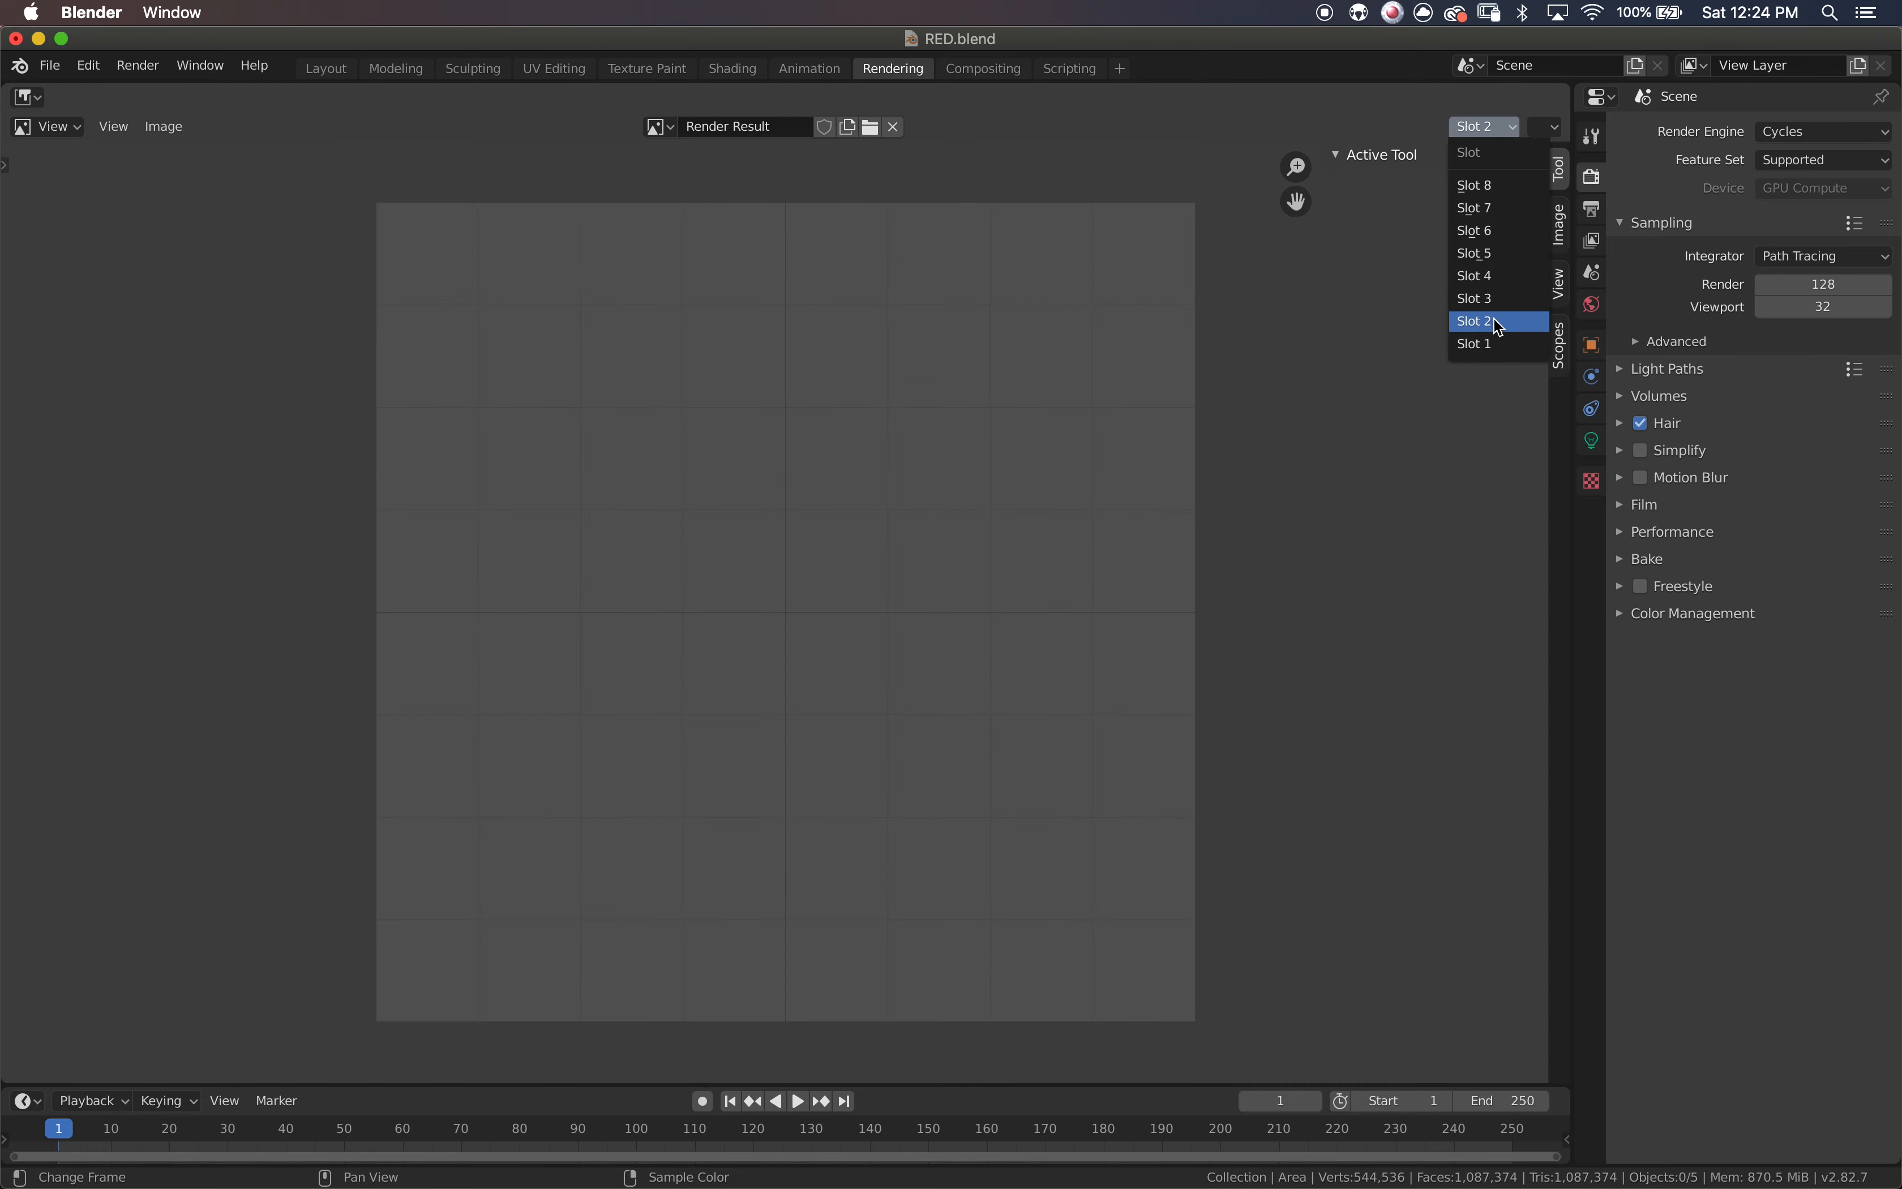
{"action": "left_click", "coordinate": [1492, 344]}
{"action": "left_click", "coordinate": [1284, 126]}
{"action": "left_click", "coordinate": [1301, 322]}
- Render the front view of the RED model as a still image and close the separate render window
{"action": "left_click", "coordinate": [138, 65]}
{"action": "left_click", "coordinate": [181, 86]}
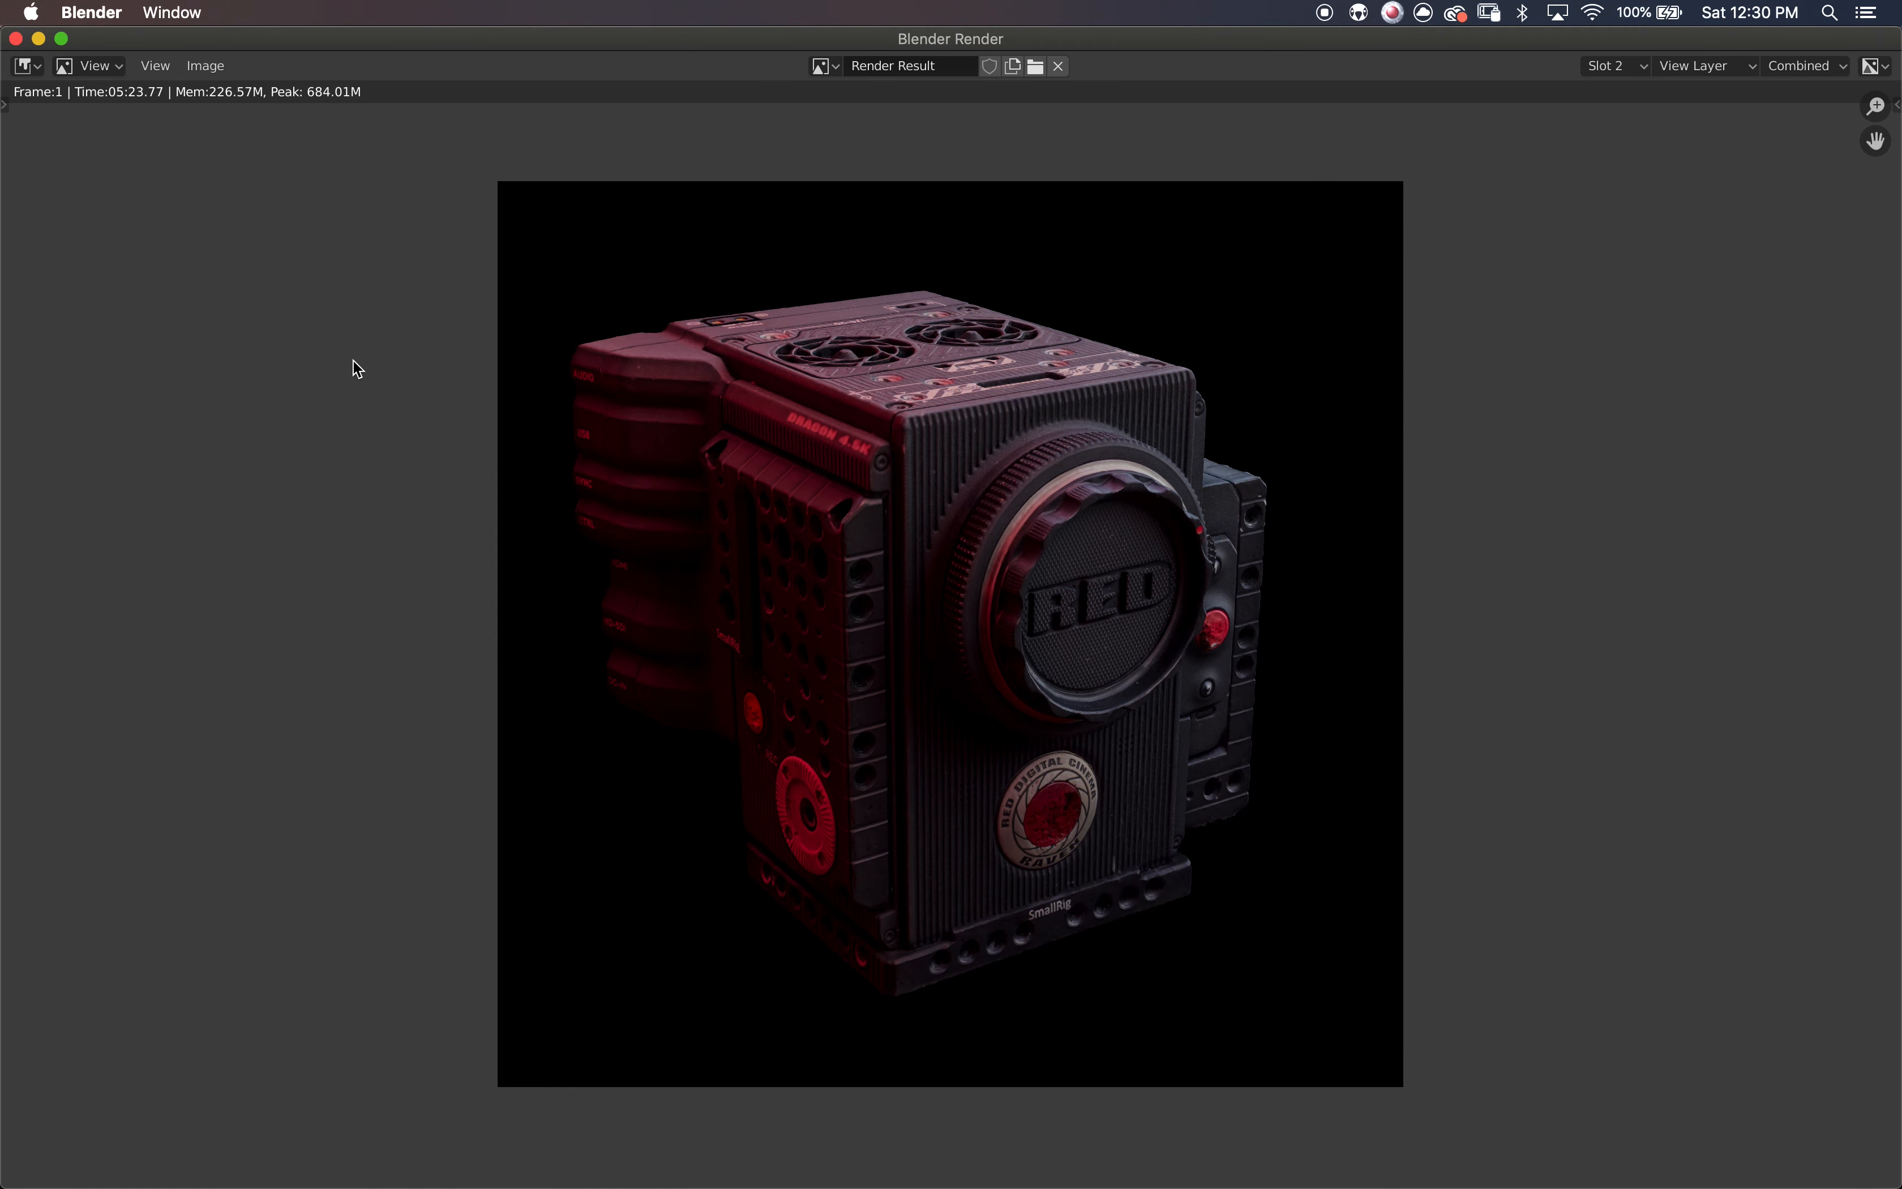
{"action": "left_click", "coordinate": [16, 40]}
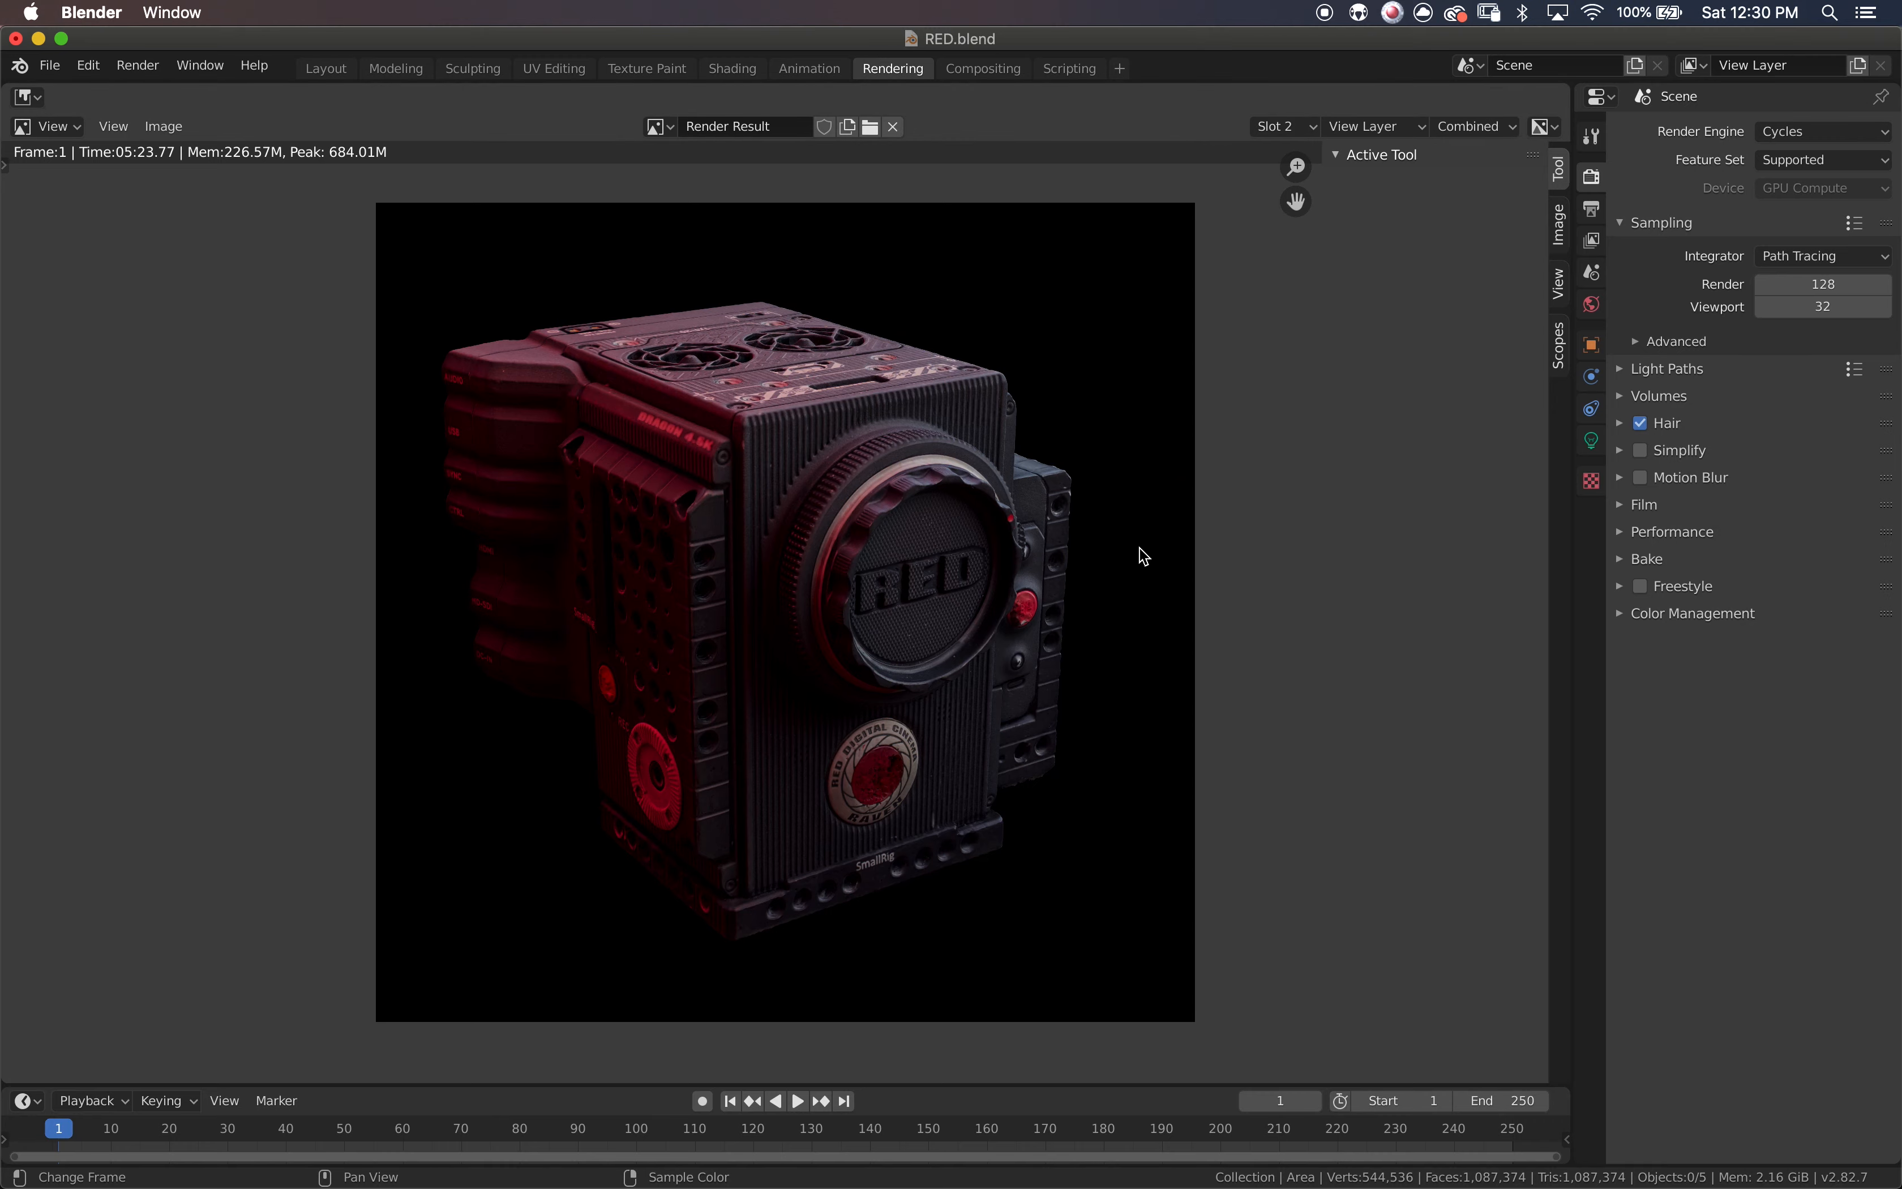
- Examine the finished render up close around the lens cap and the round RED Digital Cinema badge
{"action": "left_click_drag", "start_coordinate": [1295, 167], "coordinate": [1295, 72]}
{"action": "scroll", "coordinate": [1109, 631], "scroll_direction": "down", "scroll_amount": 10}
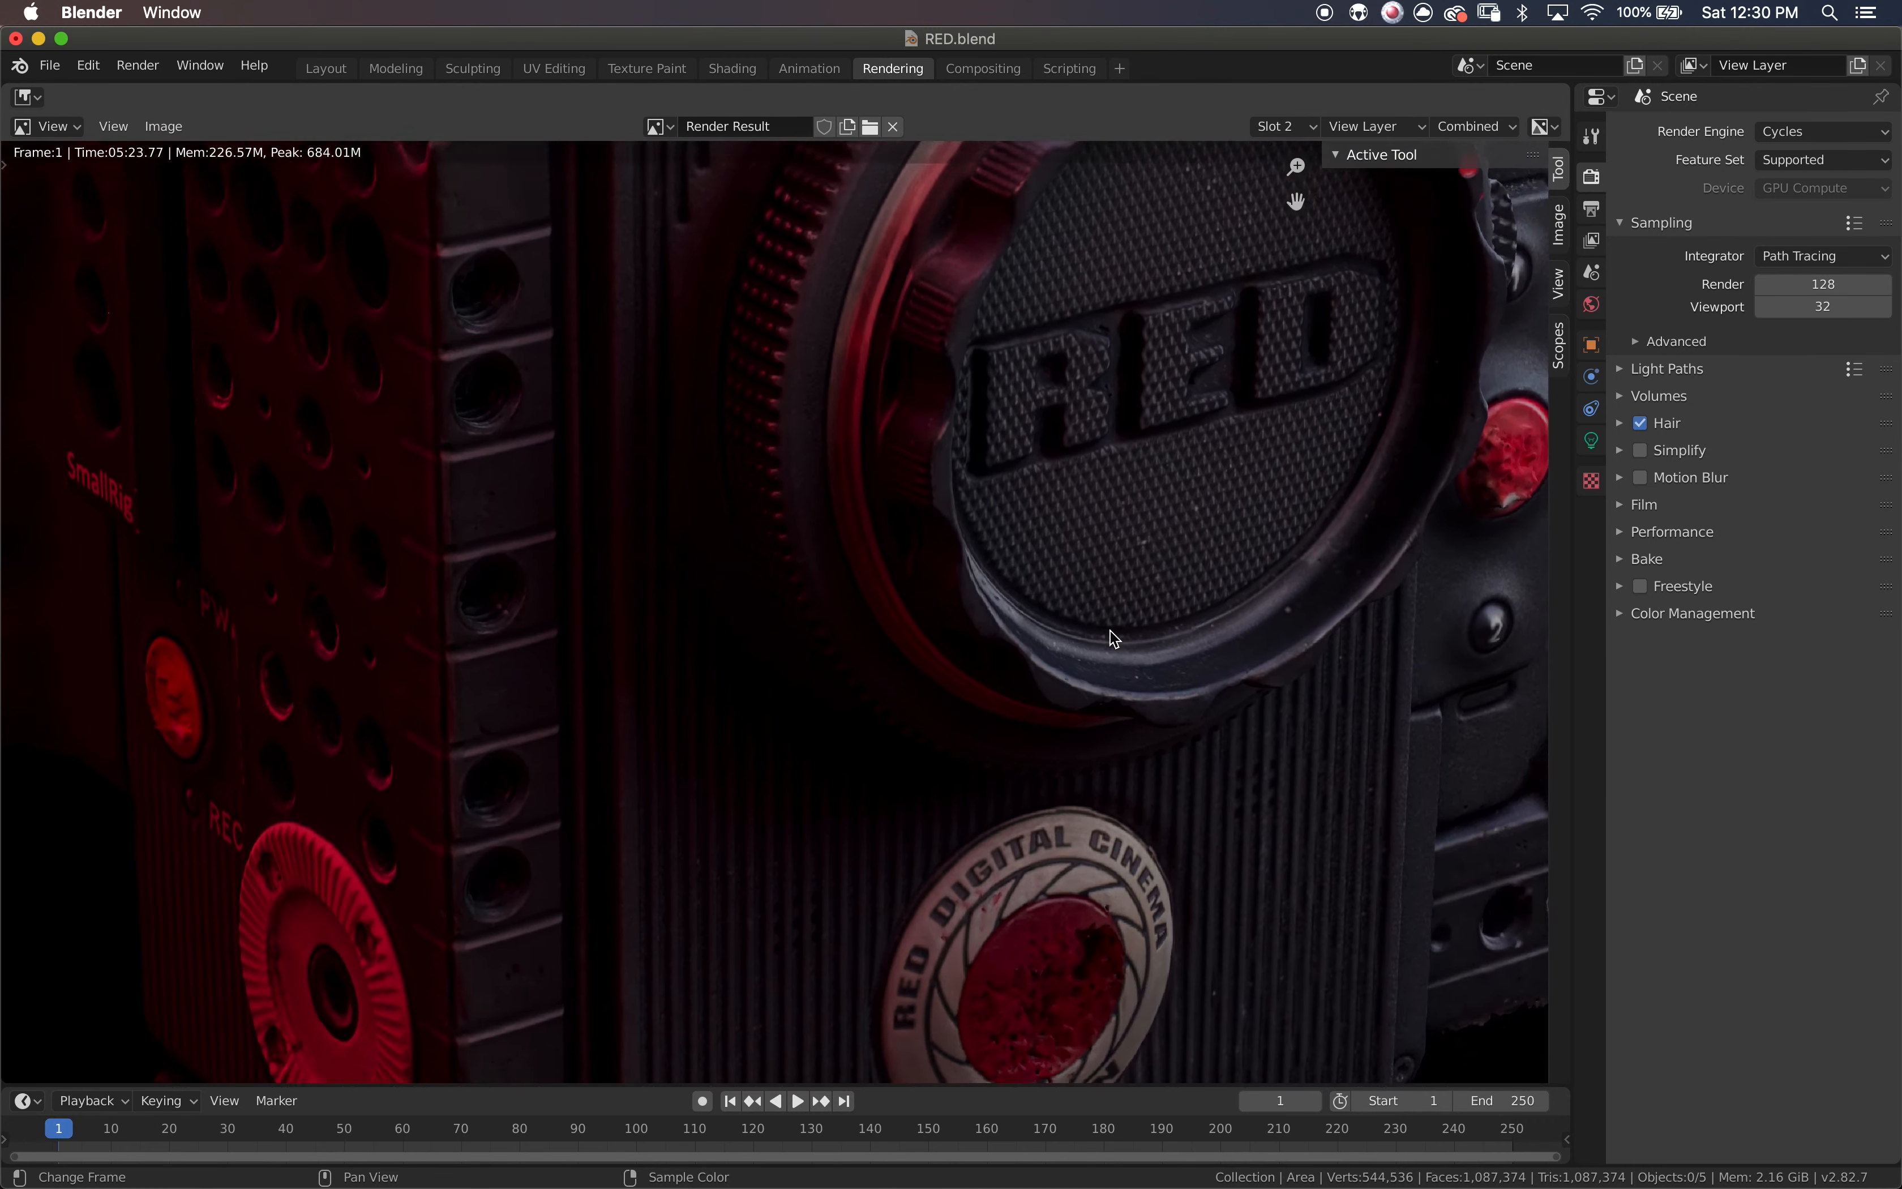
{"action": "left_click_drag", "start_coordinate": [1295, 167], "coordinate": [1295, 80]}
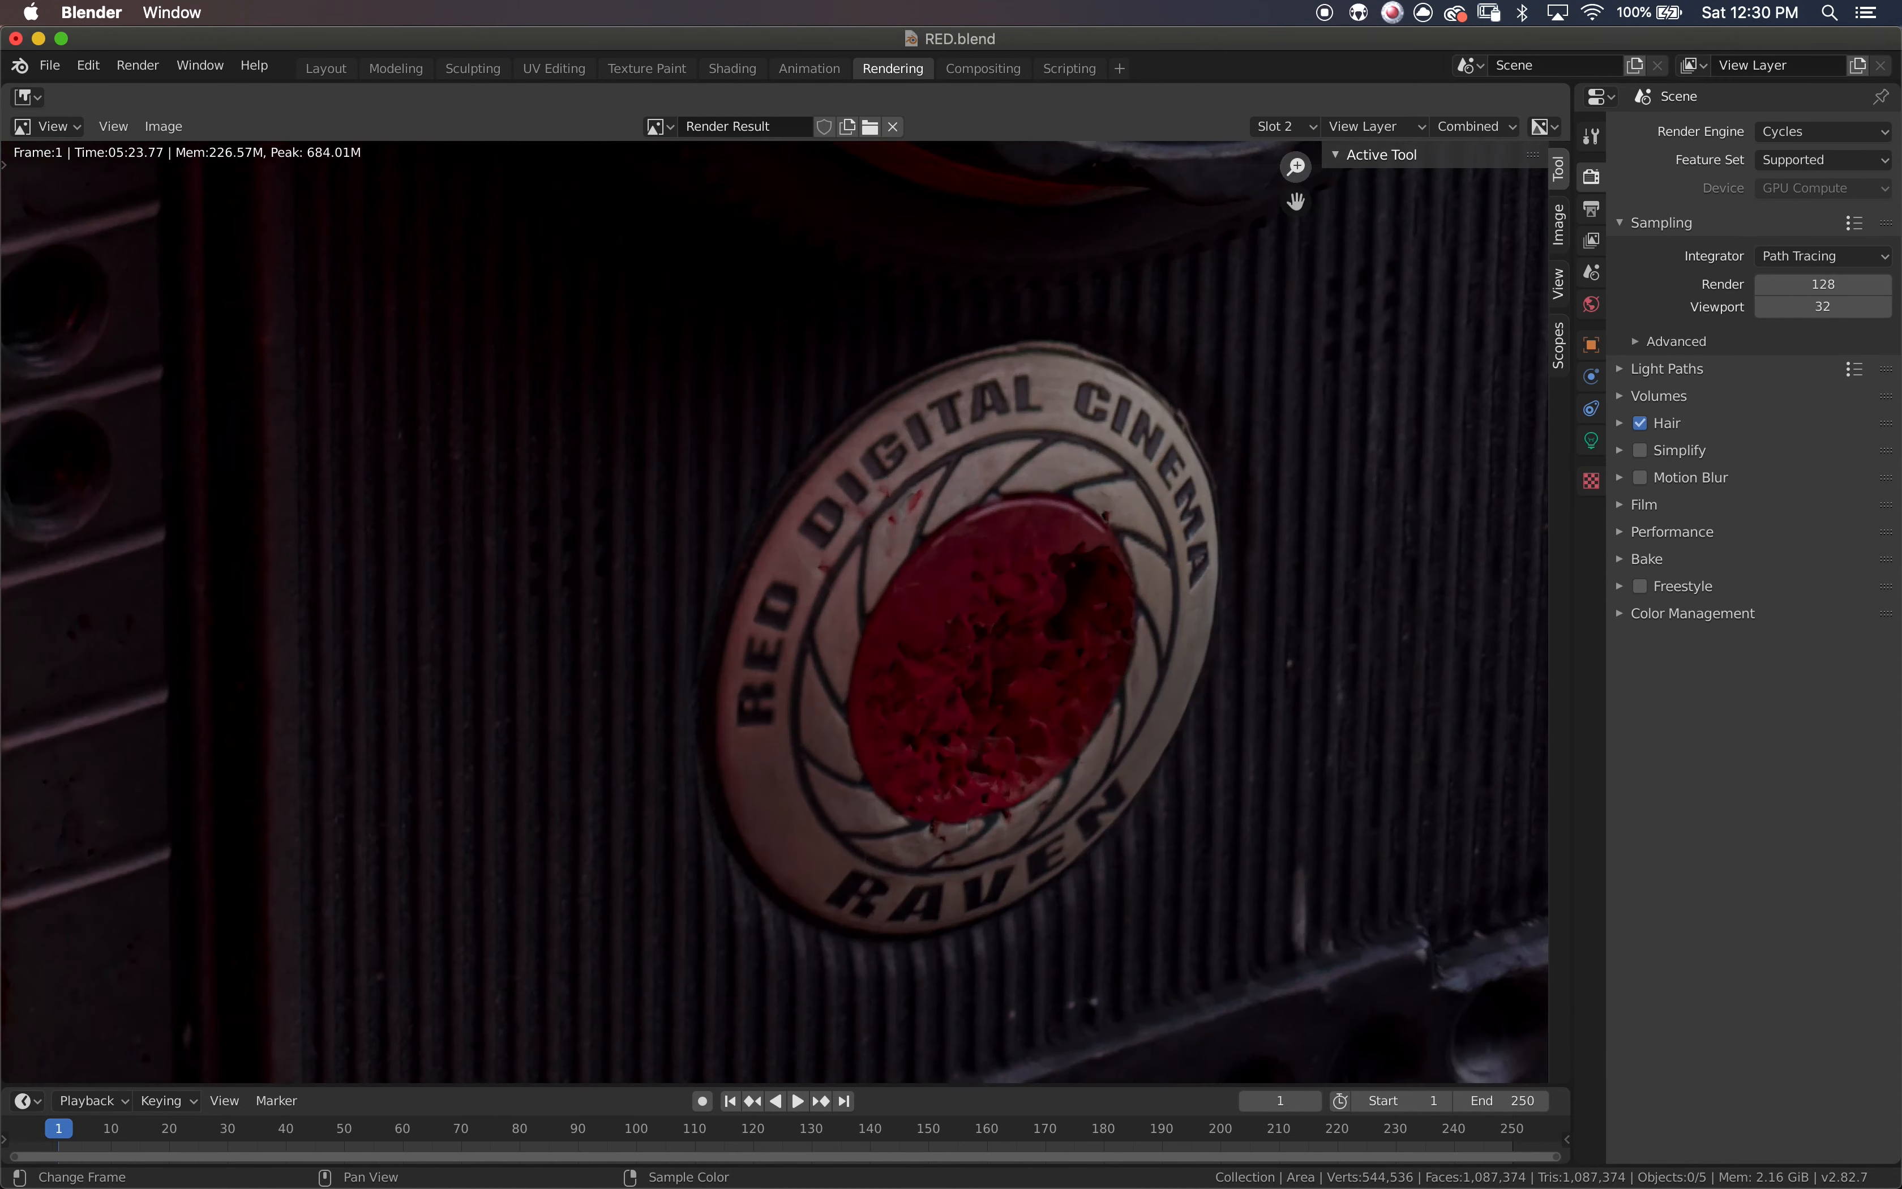
{"action": "scroll", "coordinate": [1167, 726], "scroll_direction": "right", "scroll_amount": 4}
{"action": "mouse_move", "coordinate": [1295, 166]}
{"action": "left_mouse_down"}
{"action": "mouse_move", "coordinate": [1295, 119]}
{"action": "mouse_move", "coordinate": [1295, 330]}
{"action": "mouse_move", "coordinate": [1283, 184]}
{"action": "left_mouse_up"}
{"action": "scroll", "coordinate": [919, 334], "scroll_direction": "up", "scroll_amount": 4}
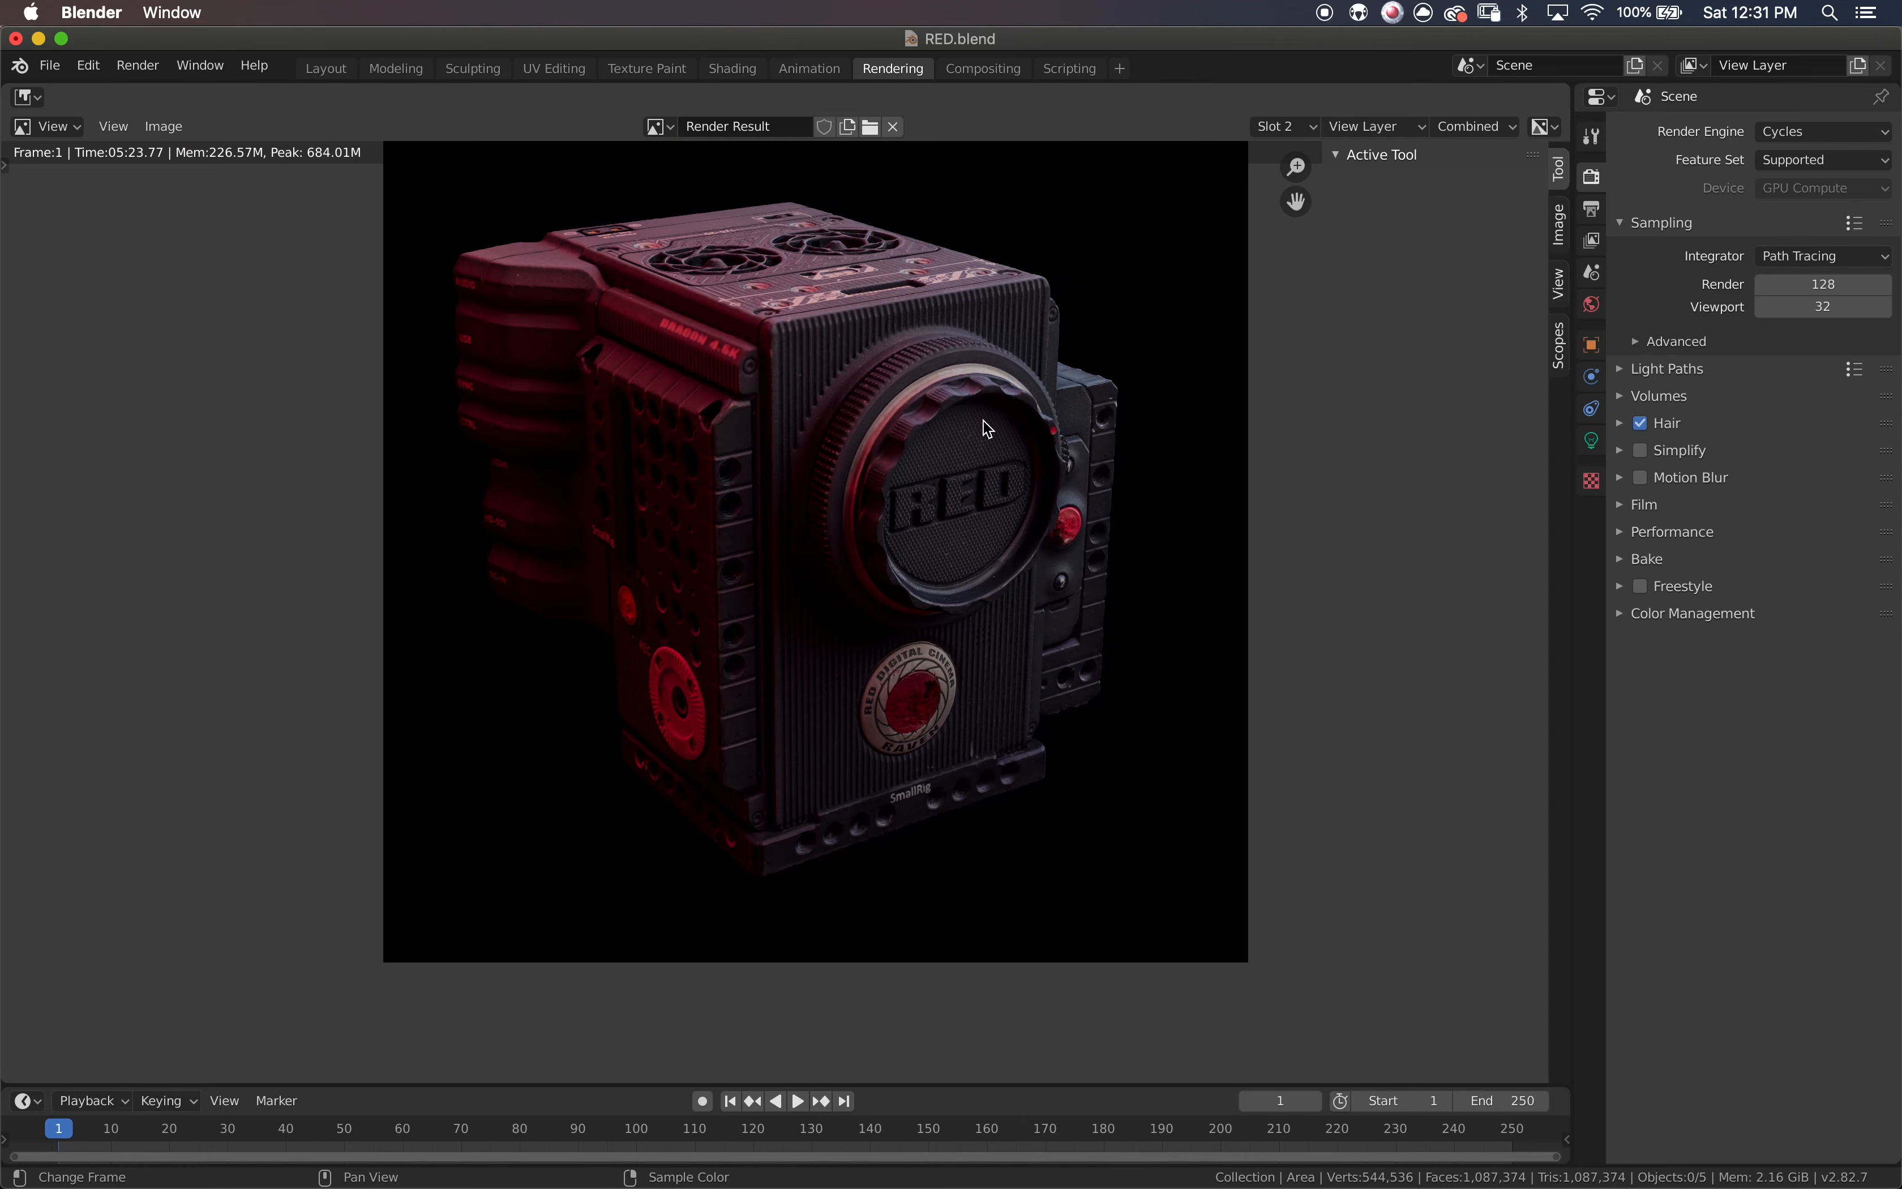
- Save the finished front render as RED2.tif in TIFF format in the Output folder
{"action": "scroll", "coordinate": [984, 420], "scroll_direction": "up", "scroll_amount": 3}
{"action": "left_click", "coordinate": [173, 128]}
{"action": "left_click", "coordinate": [212, 308]}
{"action": "left_click", "coordinate": [694, 936]}
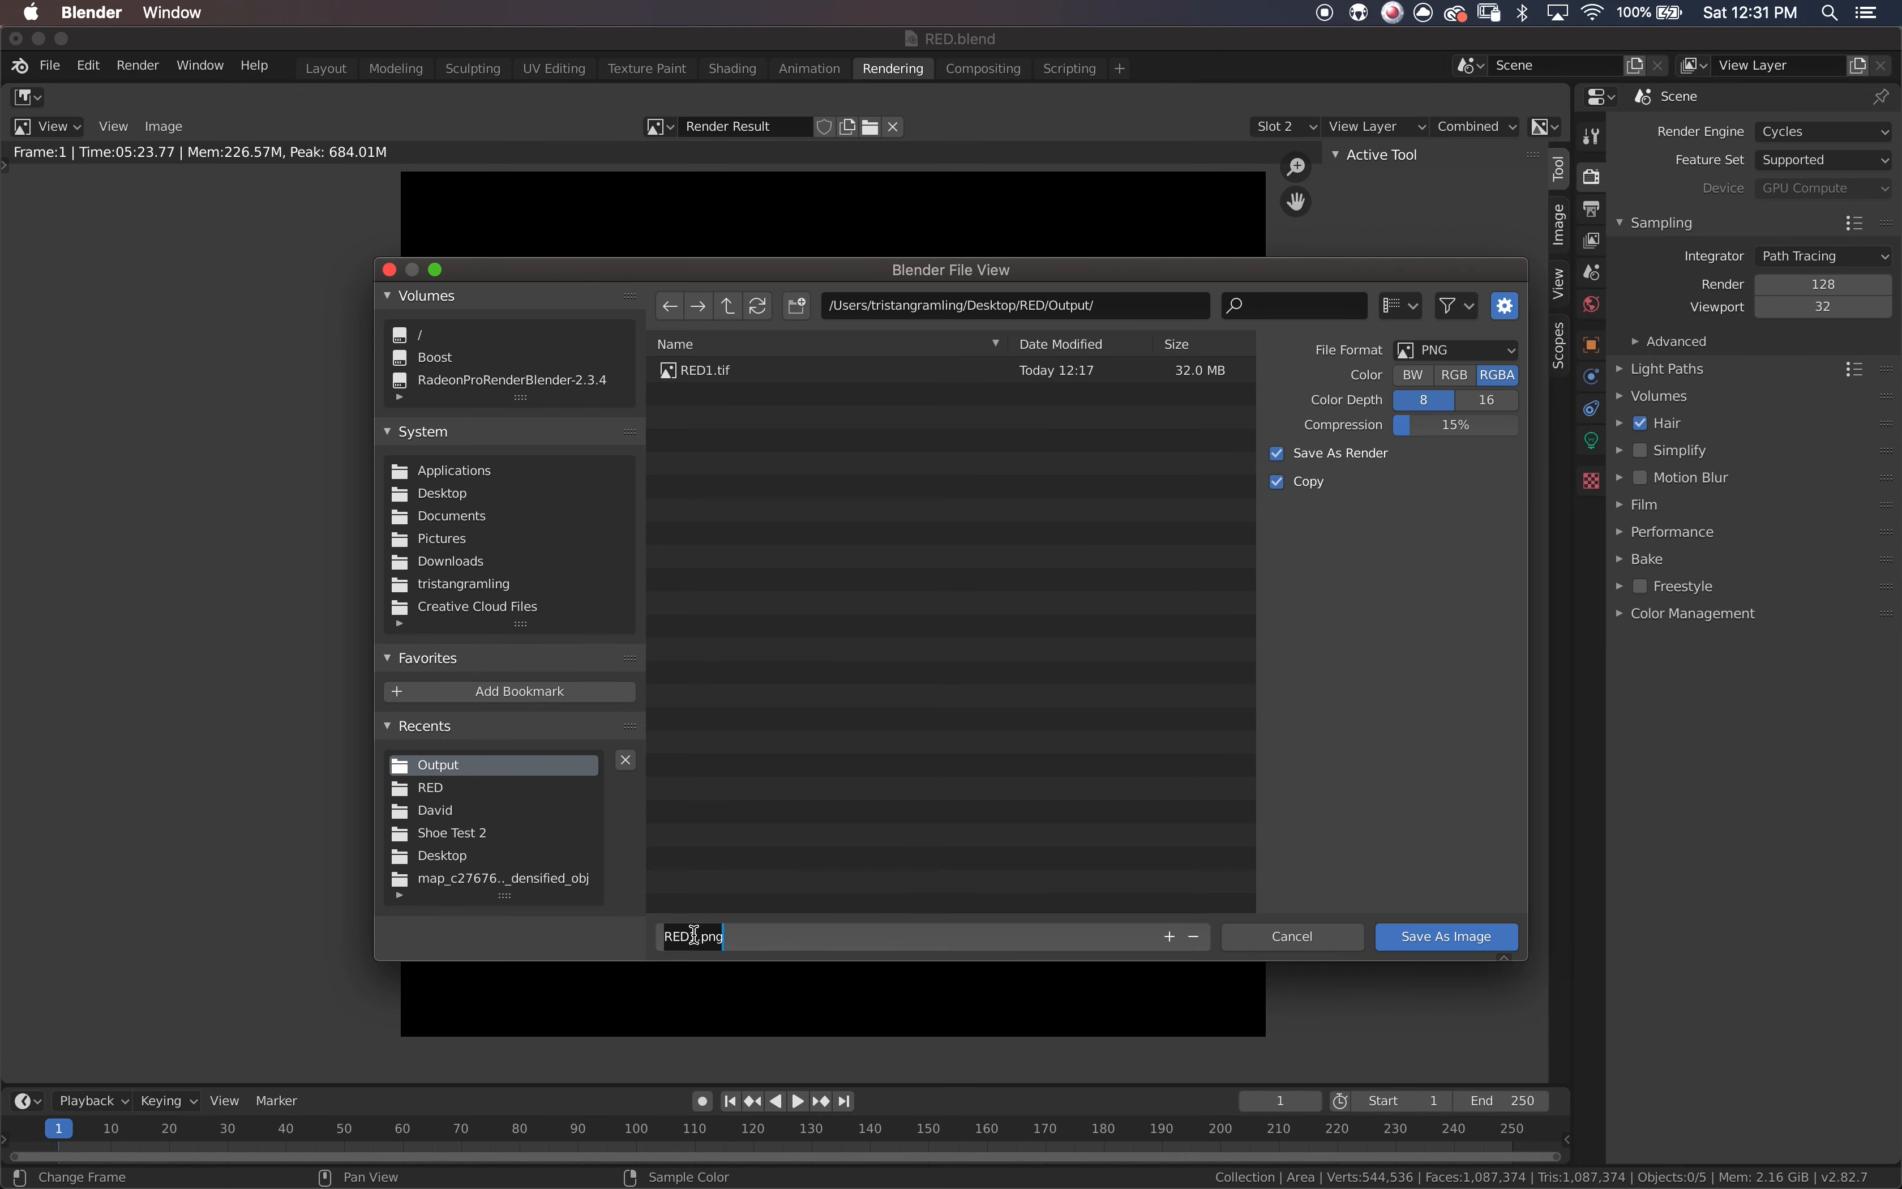
{"action": "type", "text": "2"}
{"action": "key", "text": "Return"}
{"action": "left_click", "coordinate": [1458, 349]}
{"action": "left_click", "coordinate": [1396, 560]}
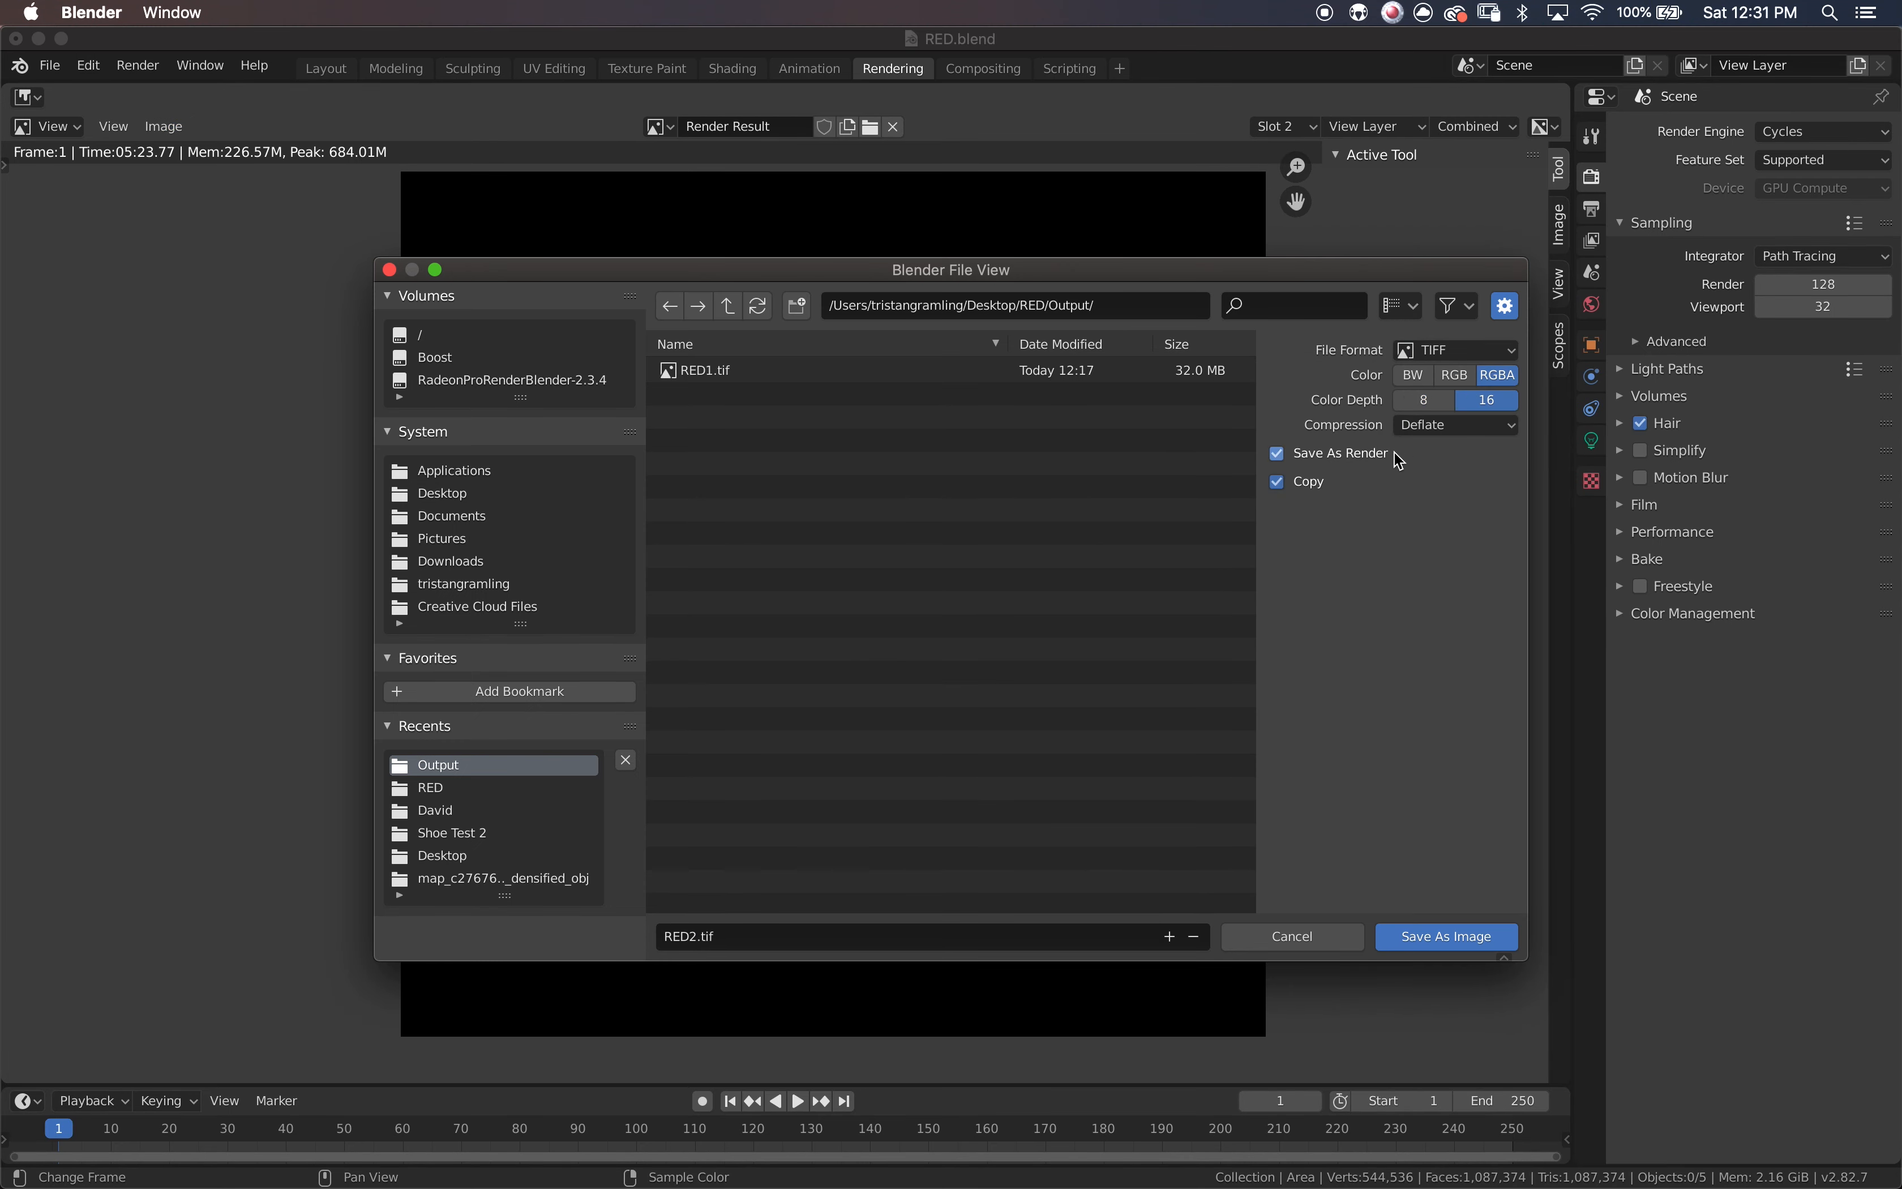
{"action": "left_click", "coordinate": [1426, 937]}
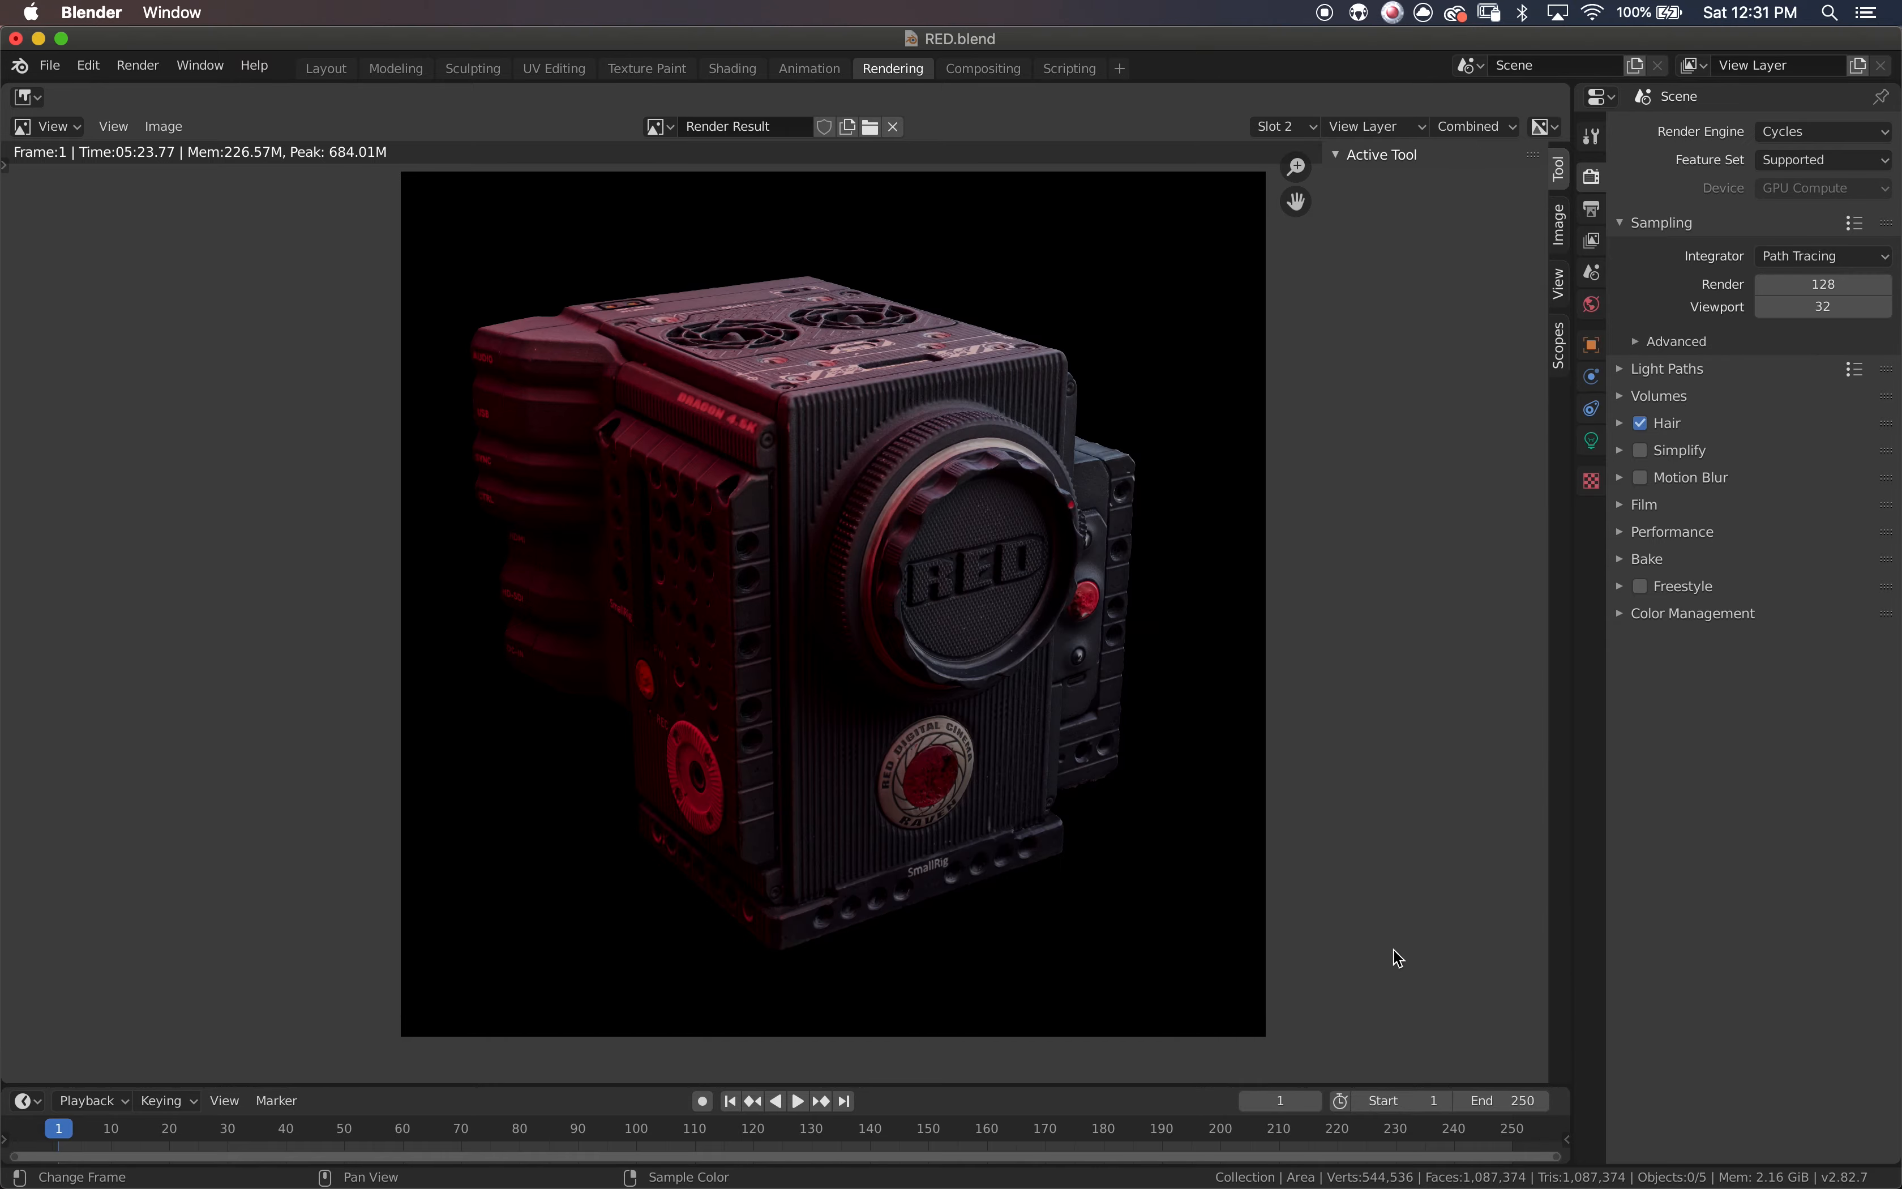
- Return to the Layout workspace and align the active camera to a new raised three-quarter view of the RED model
{"action": "left_click", "coordinate": [325, 69]}
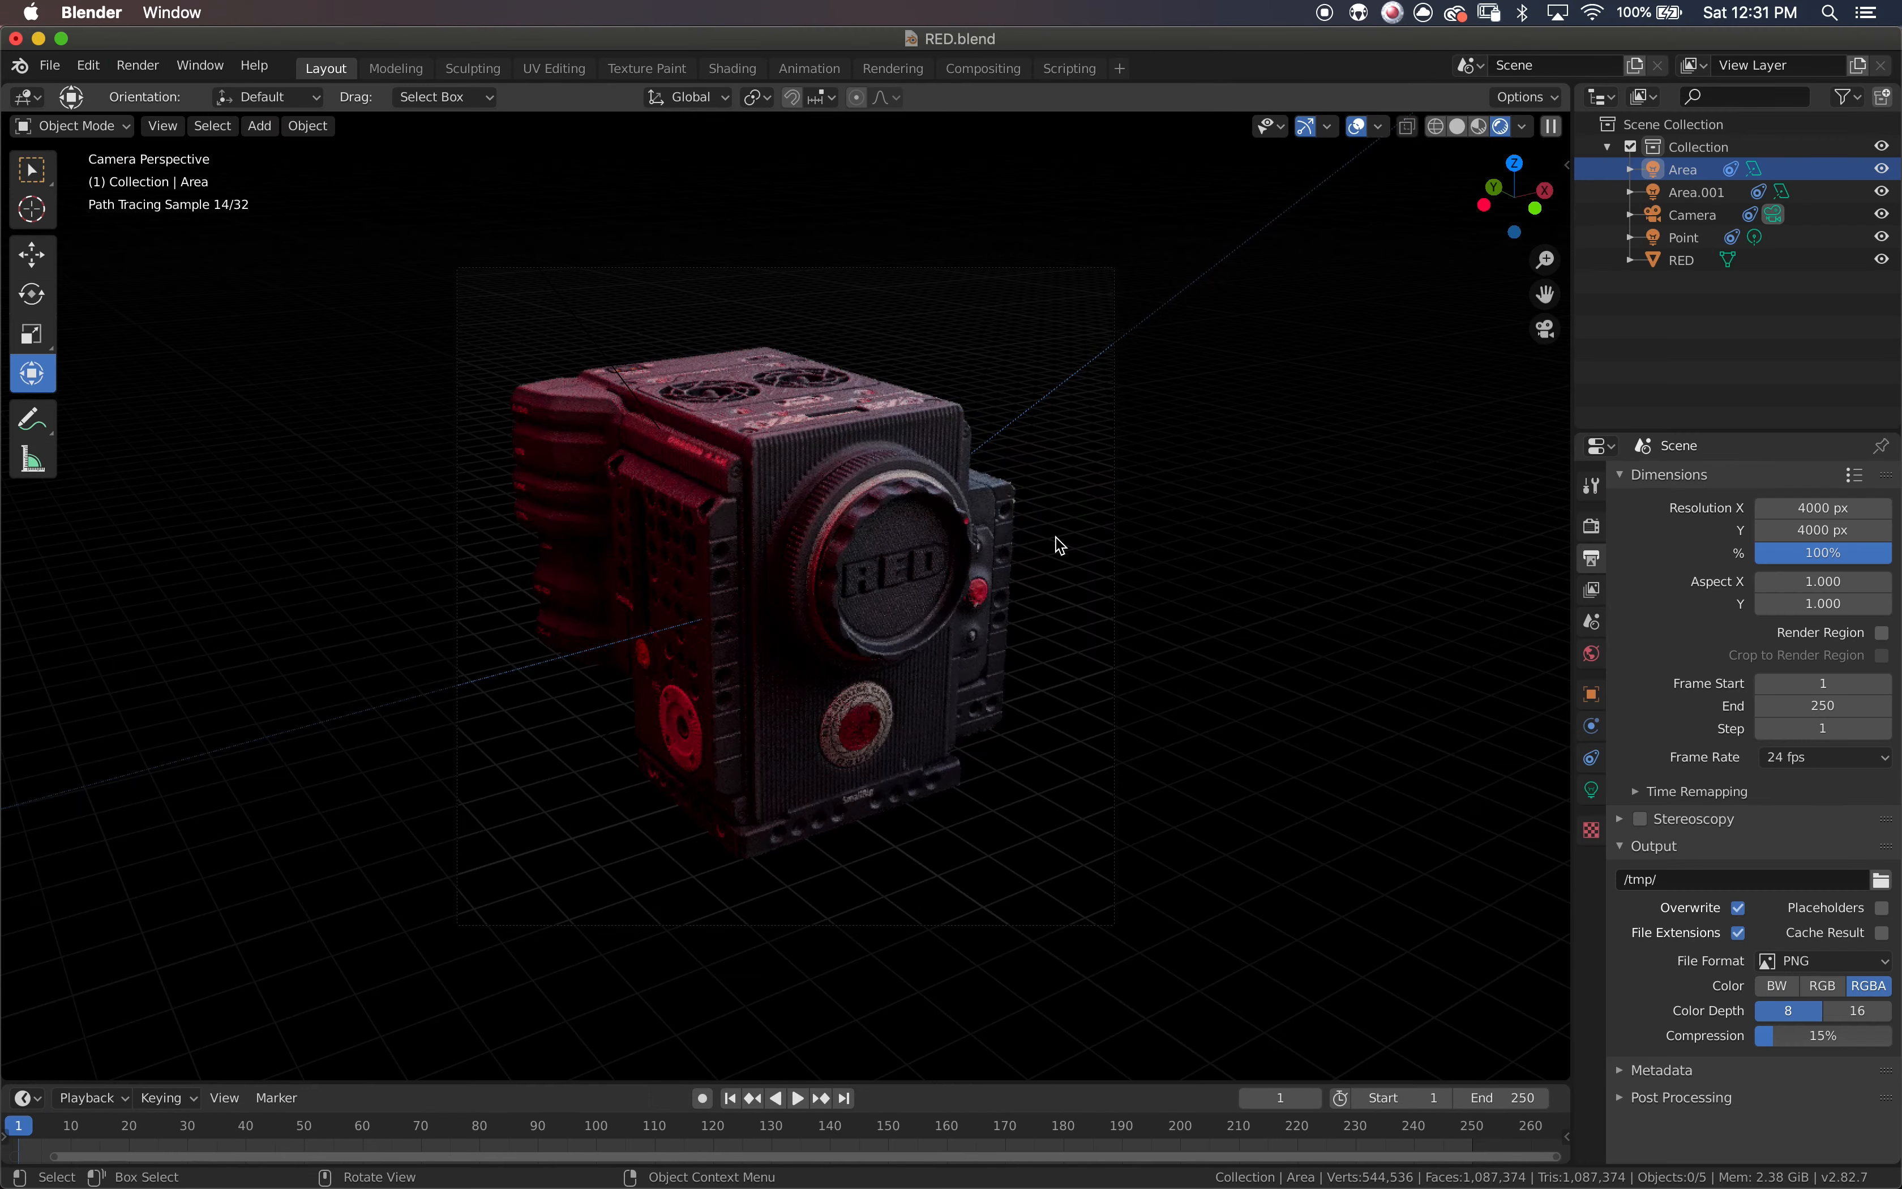
{"action": "scroll", "coordinate": [1054, 537], "scroll_direction": "right", "scroll_amount": 10}
{"action": "scroll", "coordinate": [1054, 538], "scroll_direction": "left", "scroll_amount": 10}
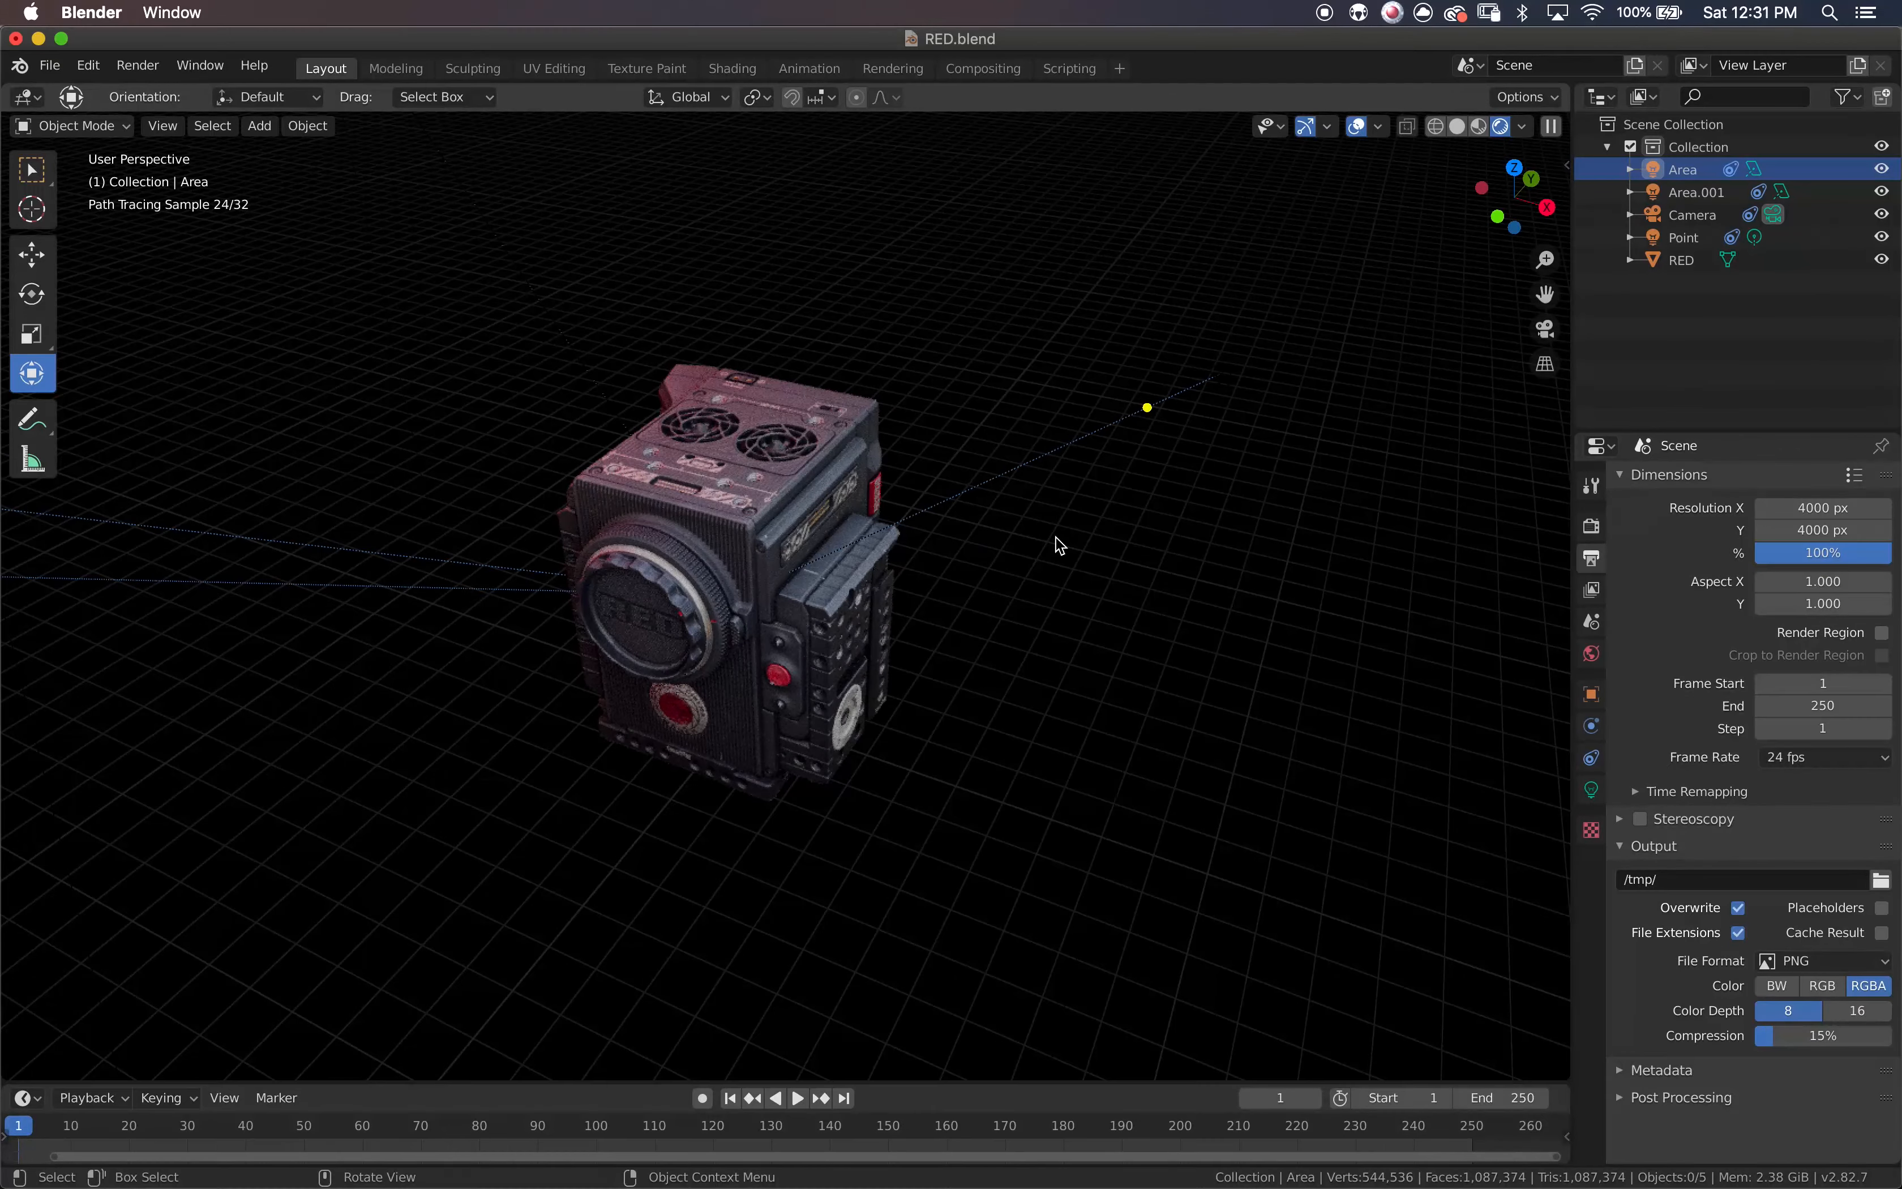
{"action": "scroll", "coordinate": [1054, 538], "scroll_direction": "down", "scroll_amount": 10}
{"action": "scroll", "coordinate": [1054, 538], "scroll_direction": "up", "scroll_amount": 10}
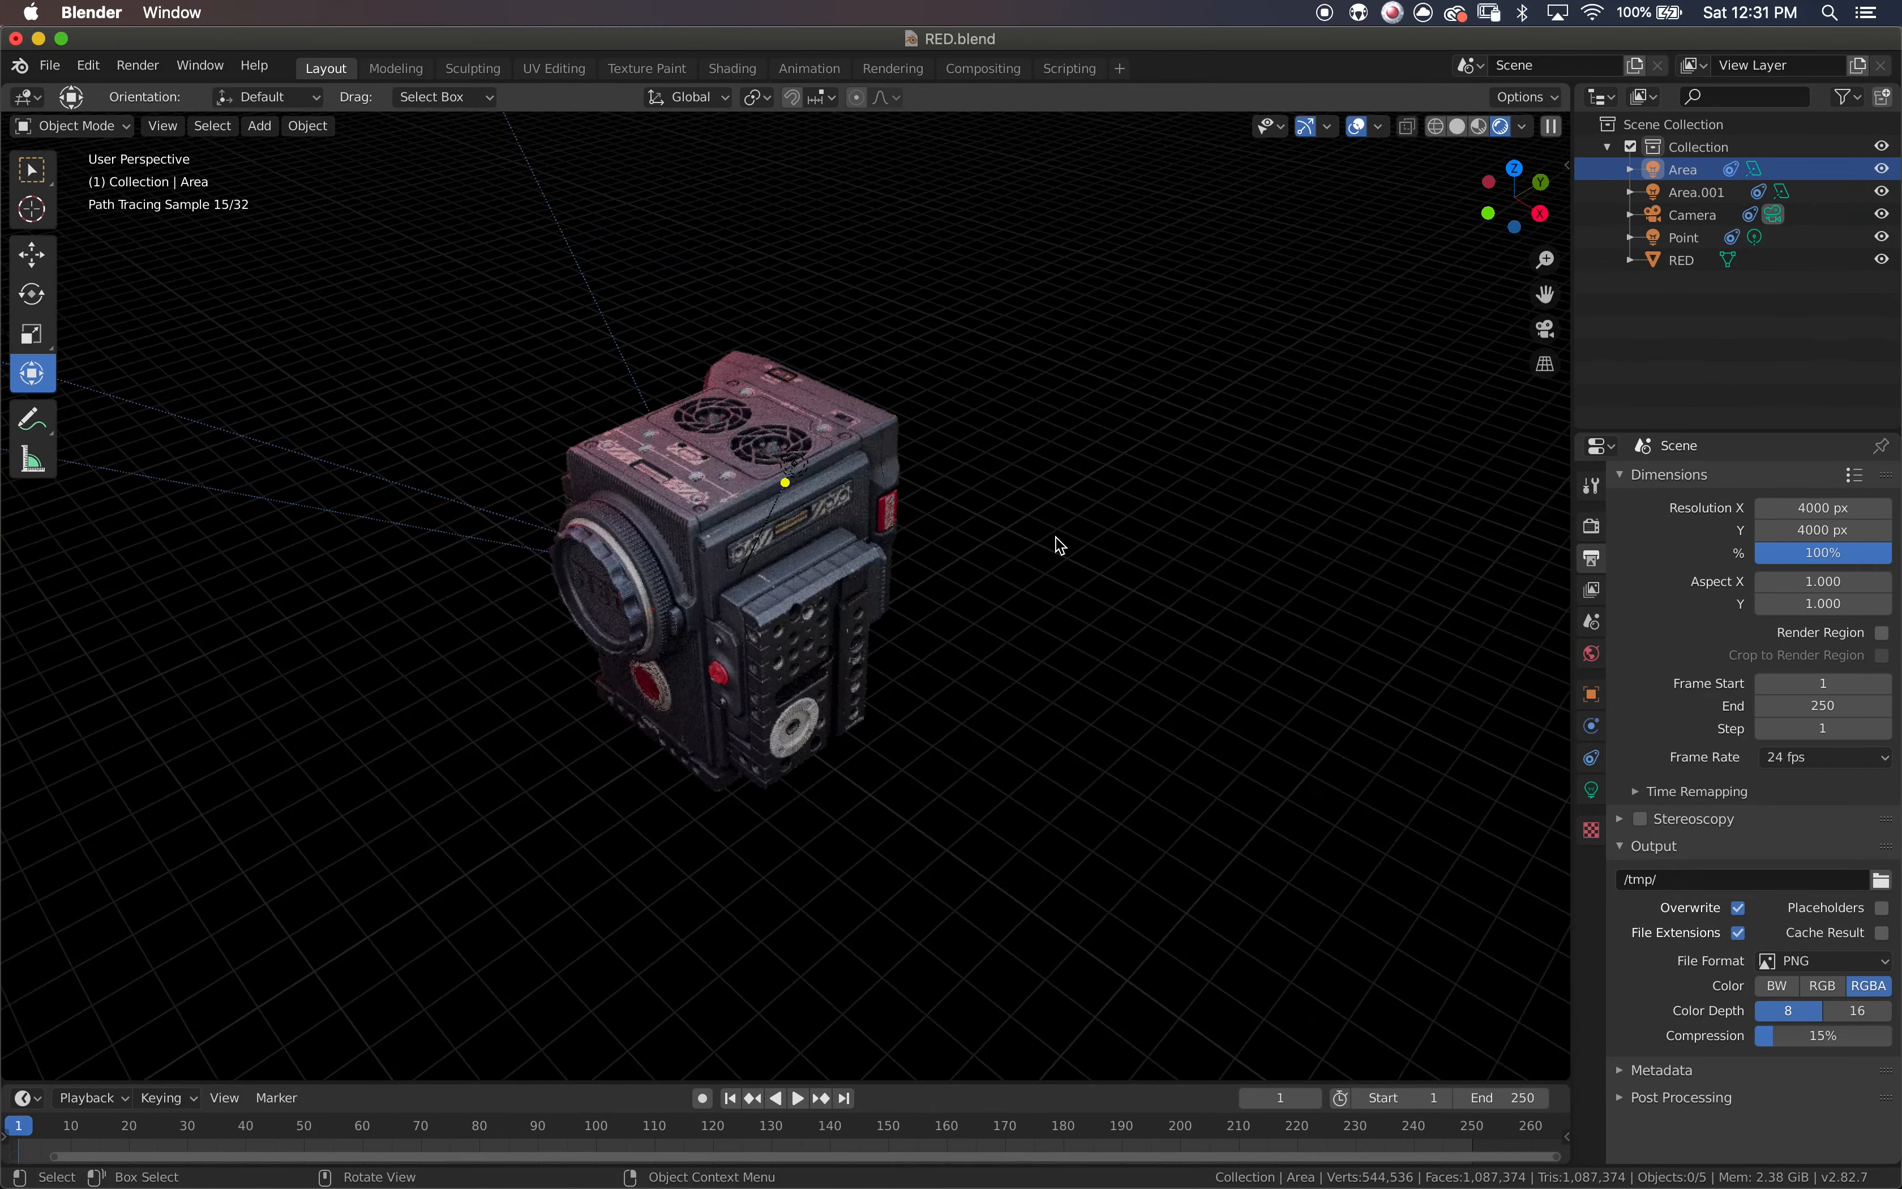
{"action": "scroll", "coordinate": [1054, 537], "scroll_direction": "up", "scroll_amount": 10}
{"action": "left_click", "coordinate": [162, 125]}
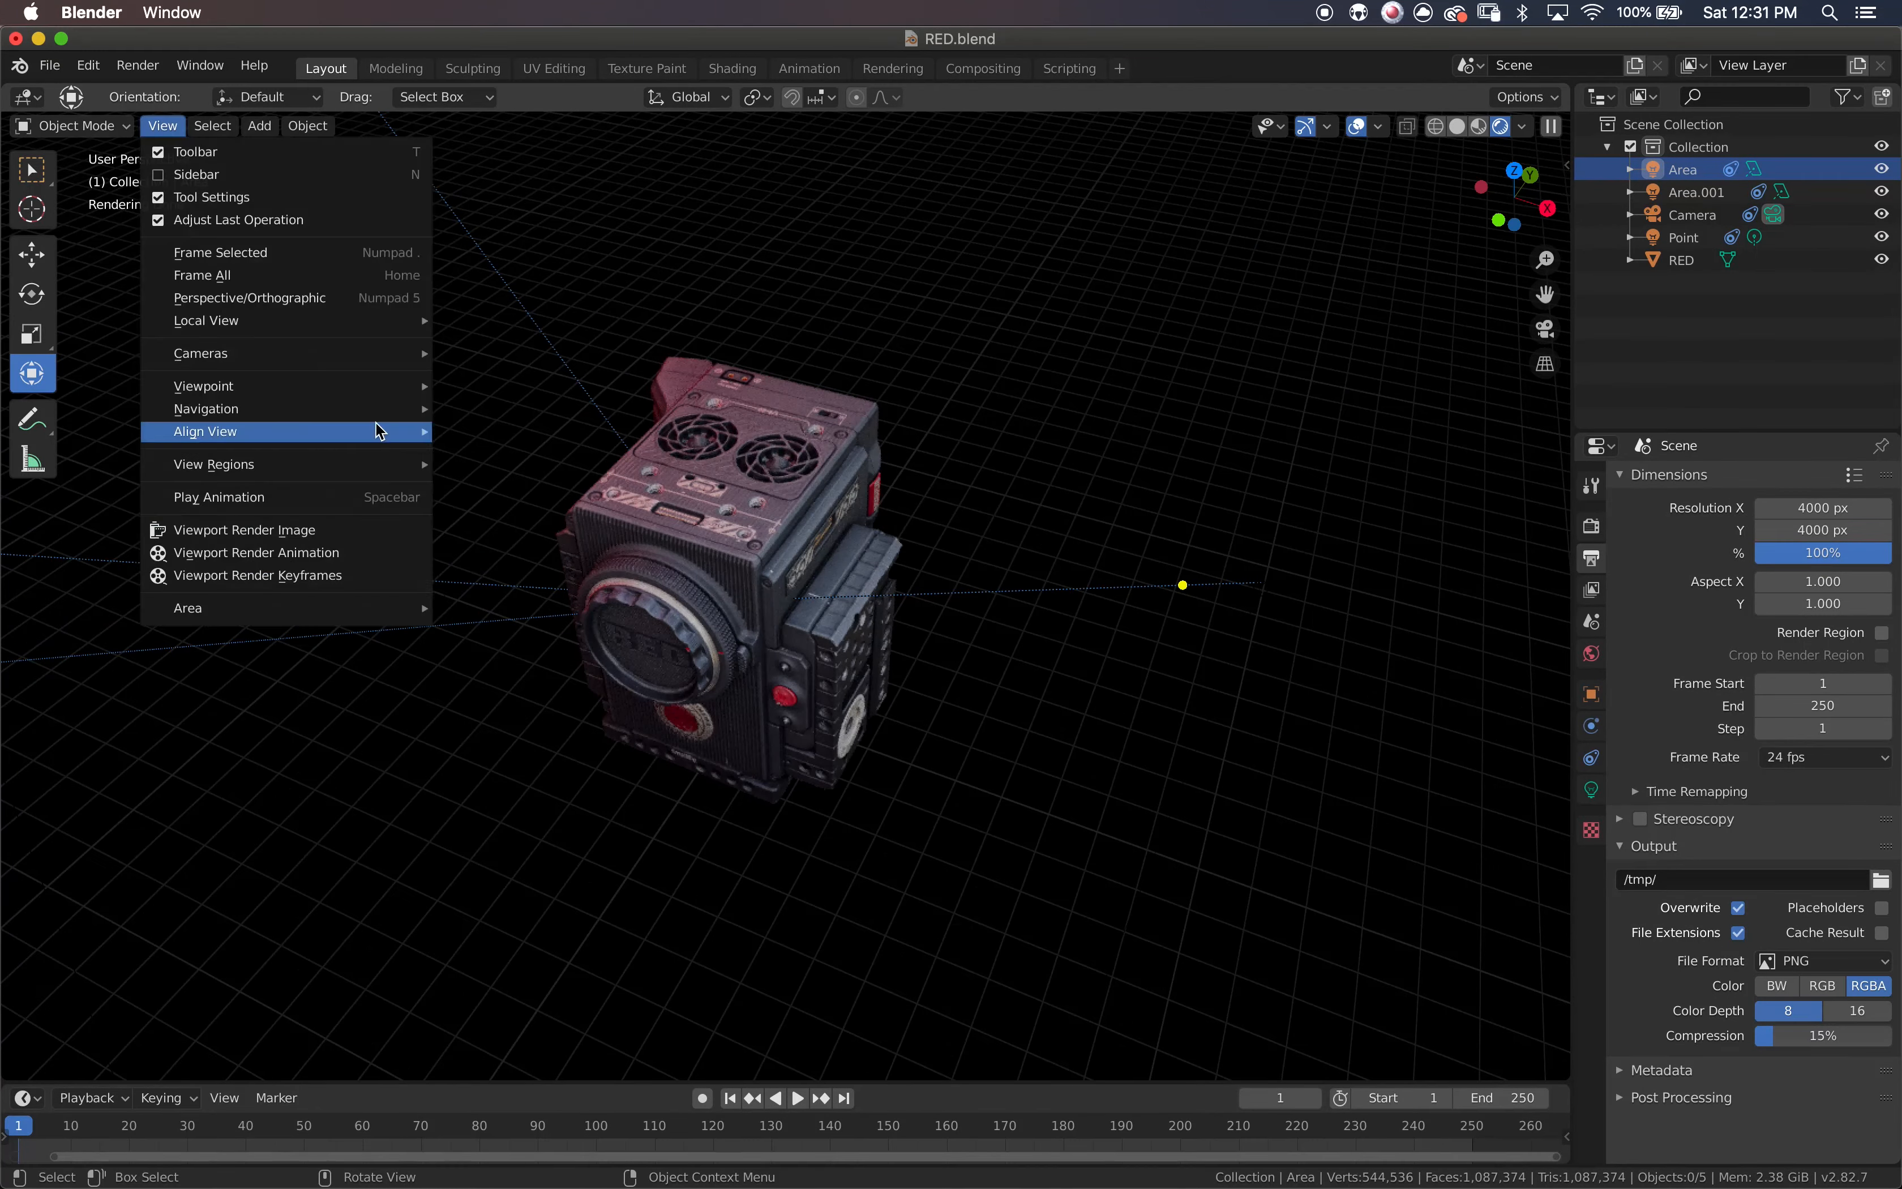
{"action": "mouse_move", "coordinate": [378, 431]}
{"action": "left_click", "coordinate": [519, 463]}
- Set the viewport shading to Material Preview and add a plane mesh under the RED model
{"action": "scroll", "coordinate": [1236, 756], "scroll_direction": "down", "scroll_amount": 10, "text": "ctrl"}
{"action": "left_click", "coordinate": [1479, 126]}
{"action": "scroll", "coordinate": [1222, 730], "scroll_direction": "down", "scroll_amount": 10}
{"action": "left_click", "coordinate": [259, 126]}
{"action": "mouse_move", "coordinate": [330, 151]}
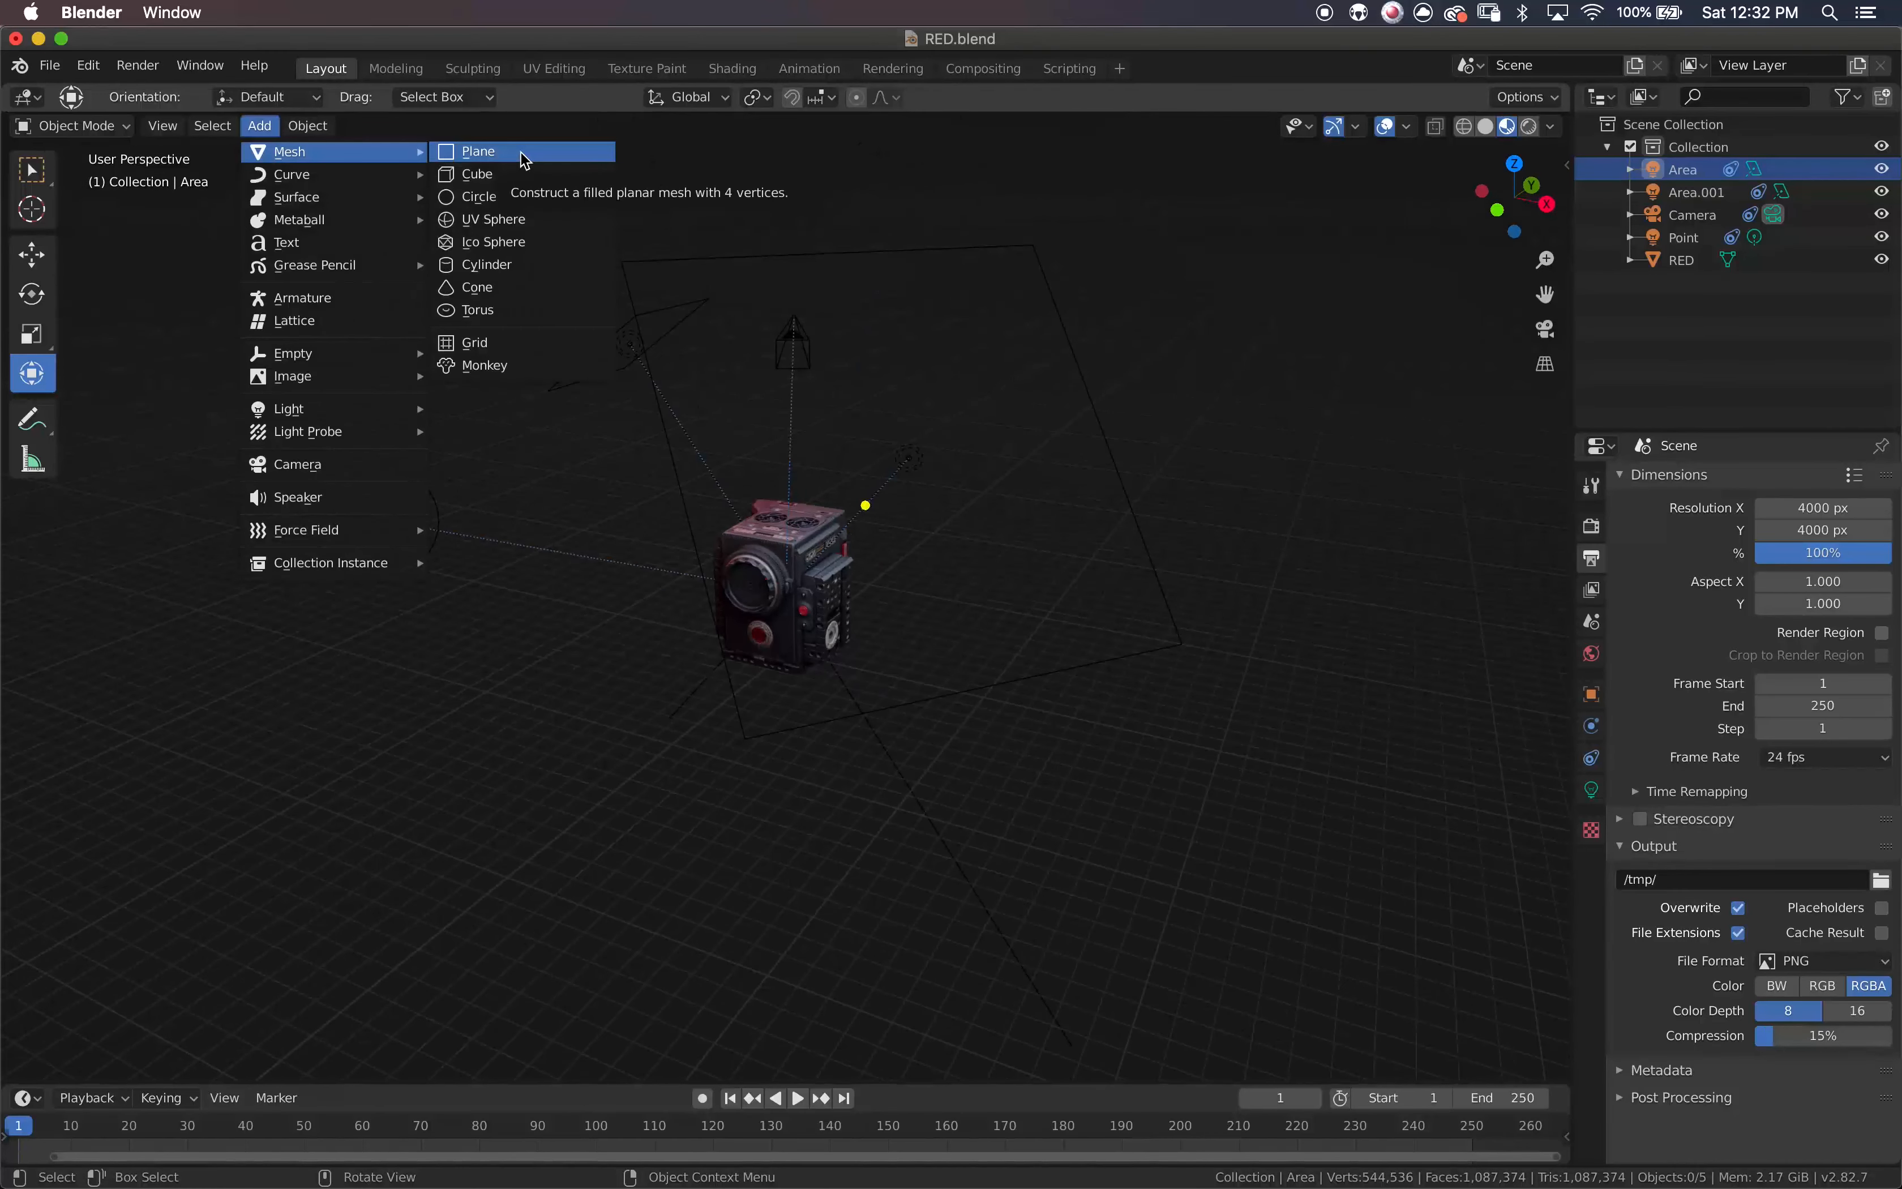
{"action": "key", "text": "Escape"}
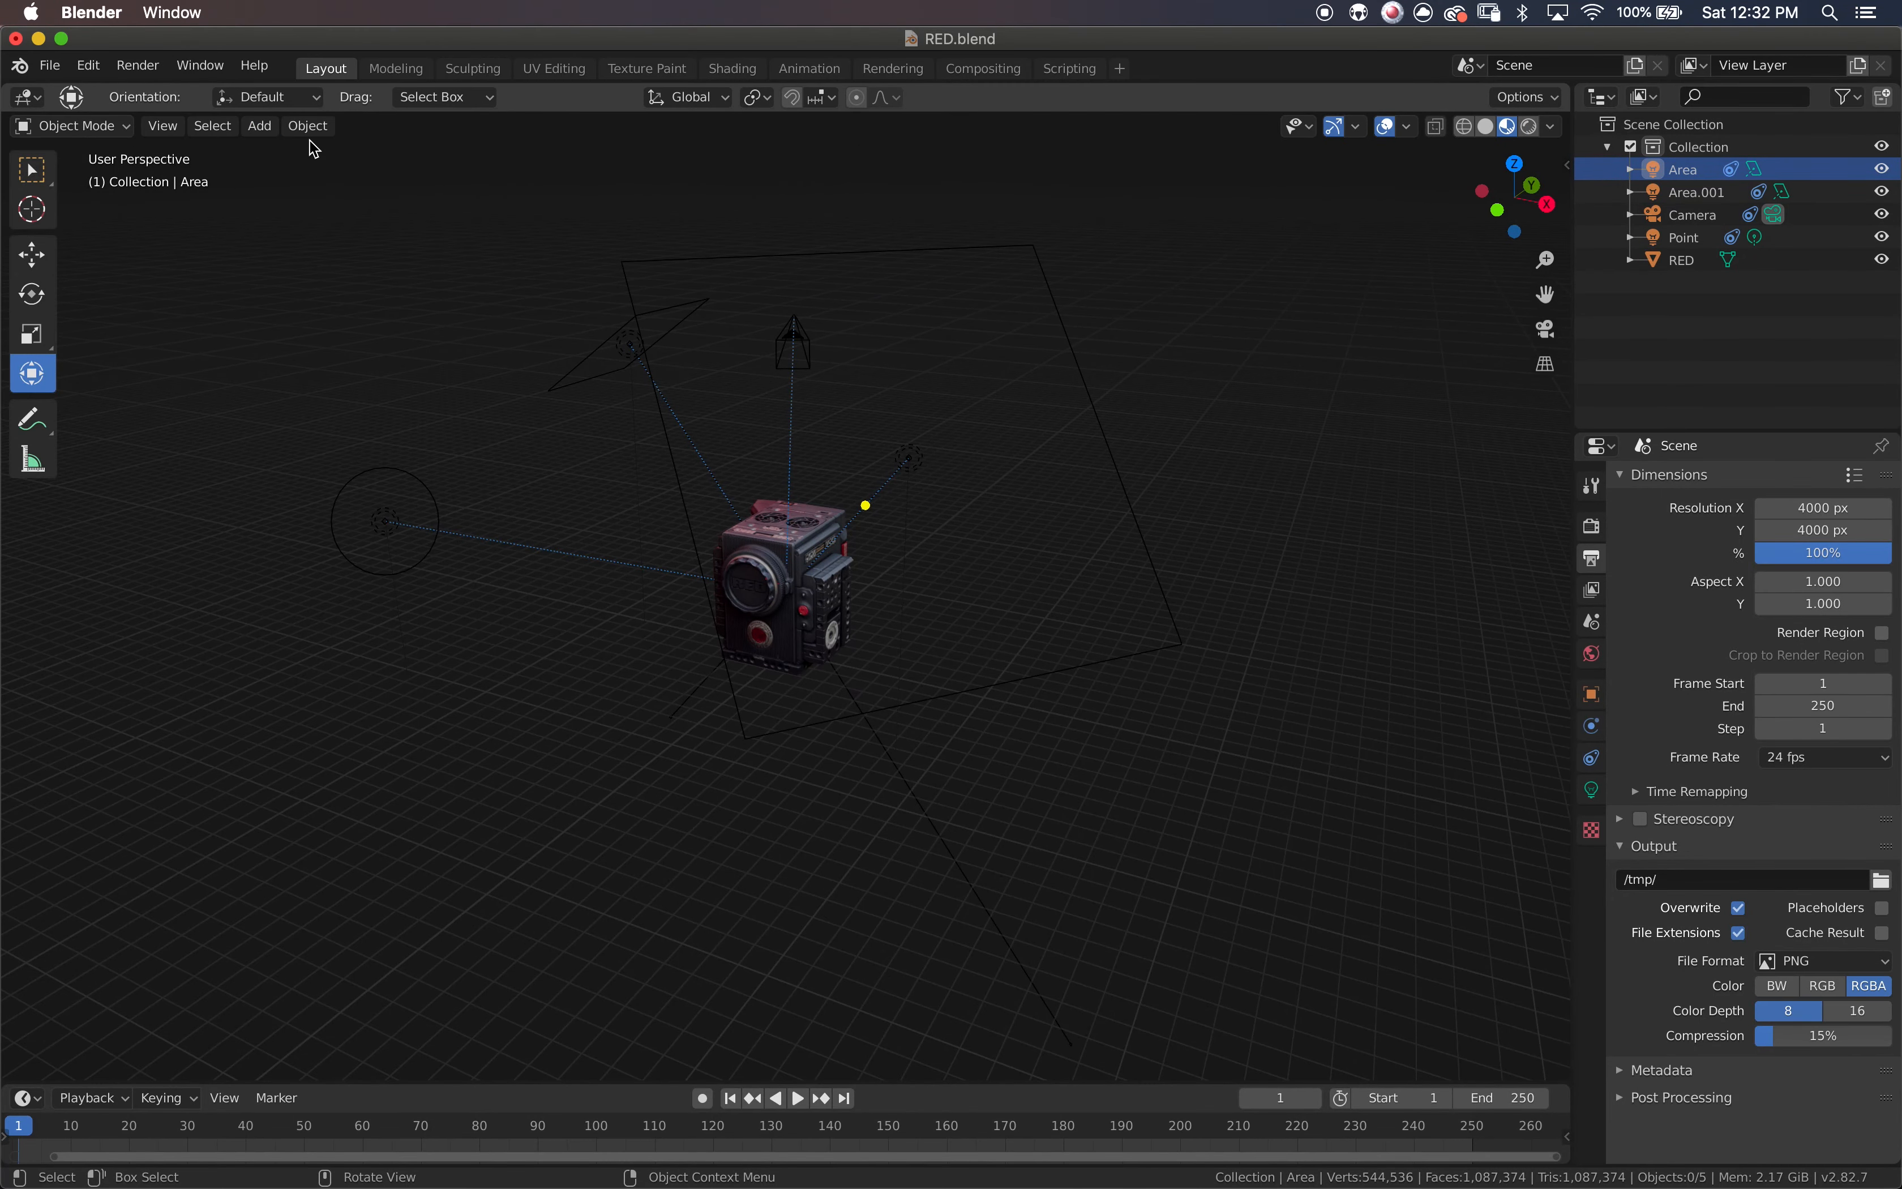
{"action": "left_click", "coordinate": [259, 126]}
{"action": "left_click", "coordinate": [308, 126]}
{"action": "left_click", "coordinate": [261, 129]}
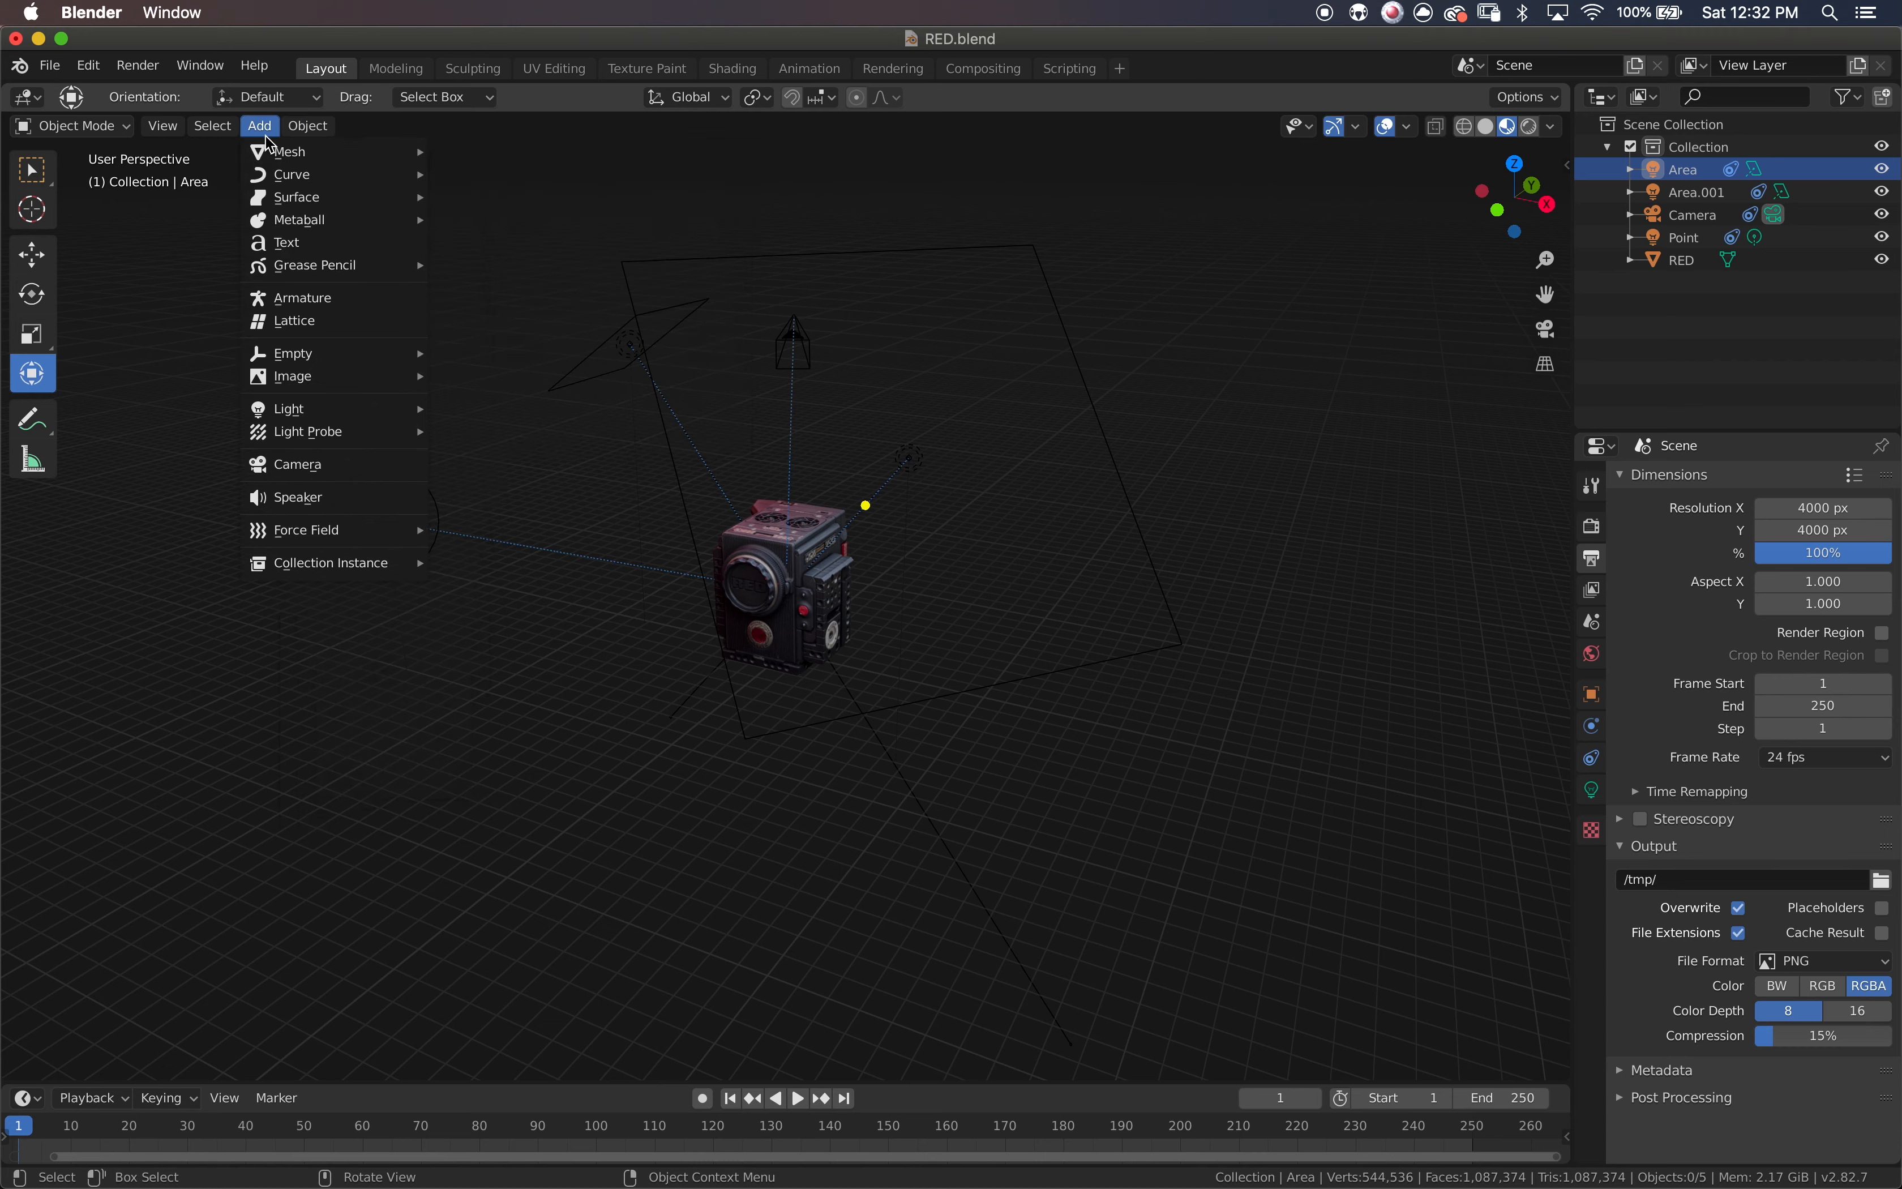
{"action": "left_click", "coordinate": [536, 154]}
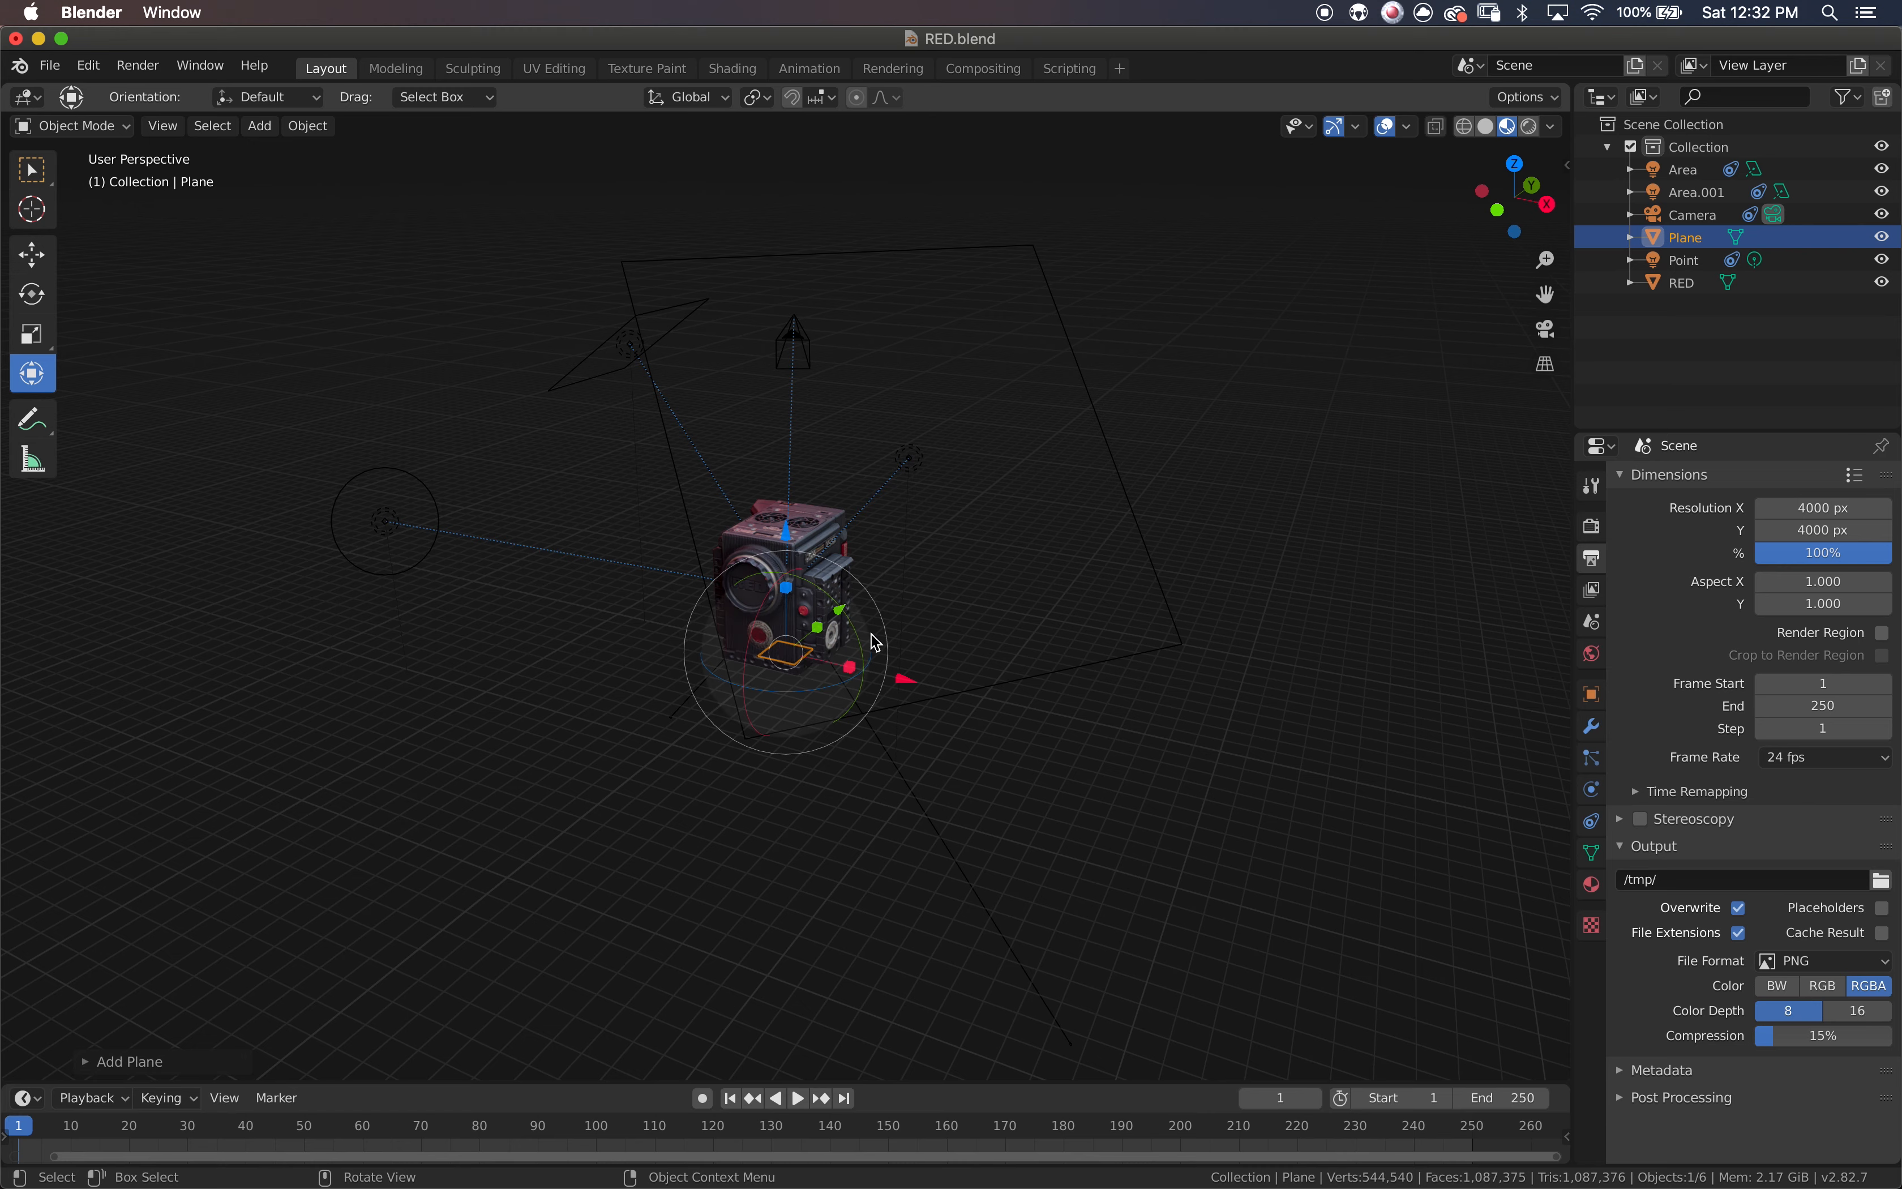
- Scale the plane up into a large floor surrounding the RED model
{"action": "key", "text": "s"}
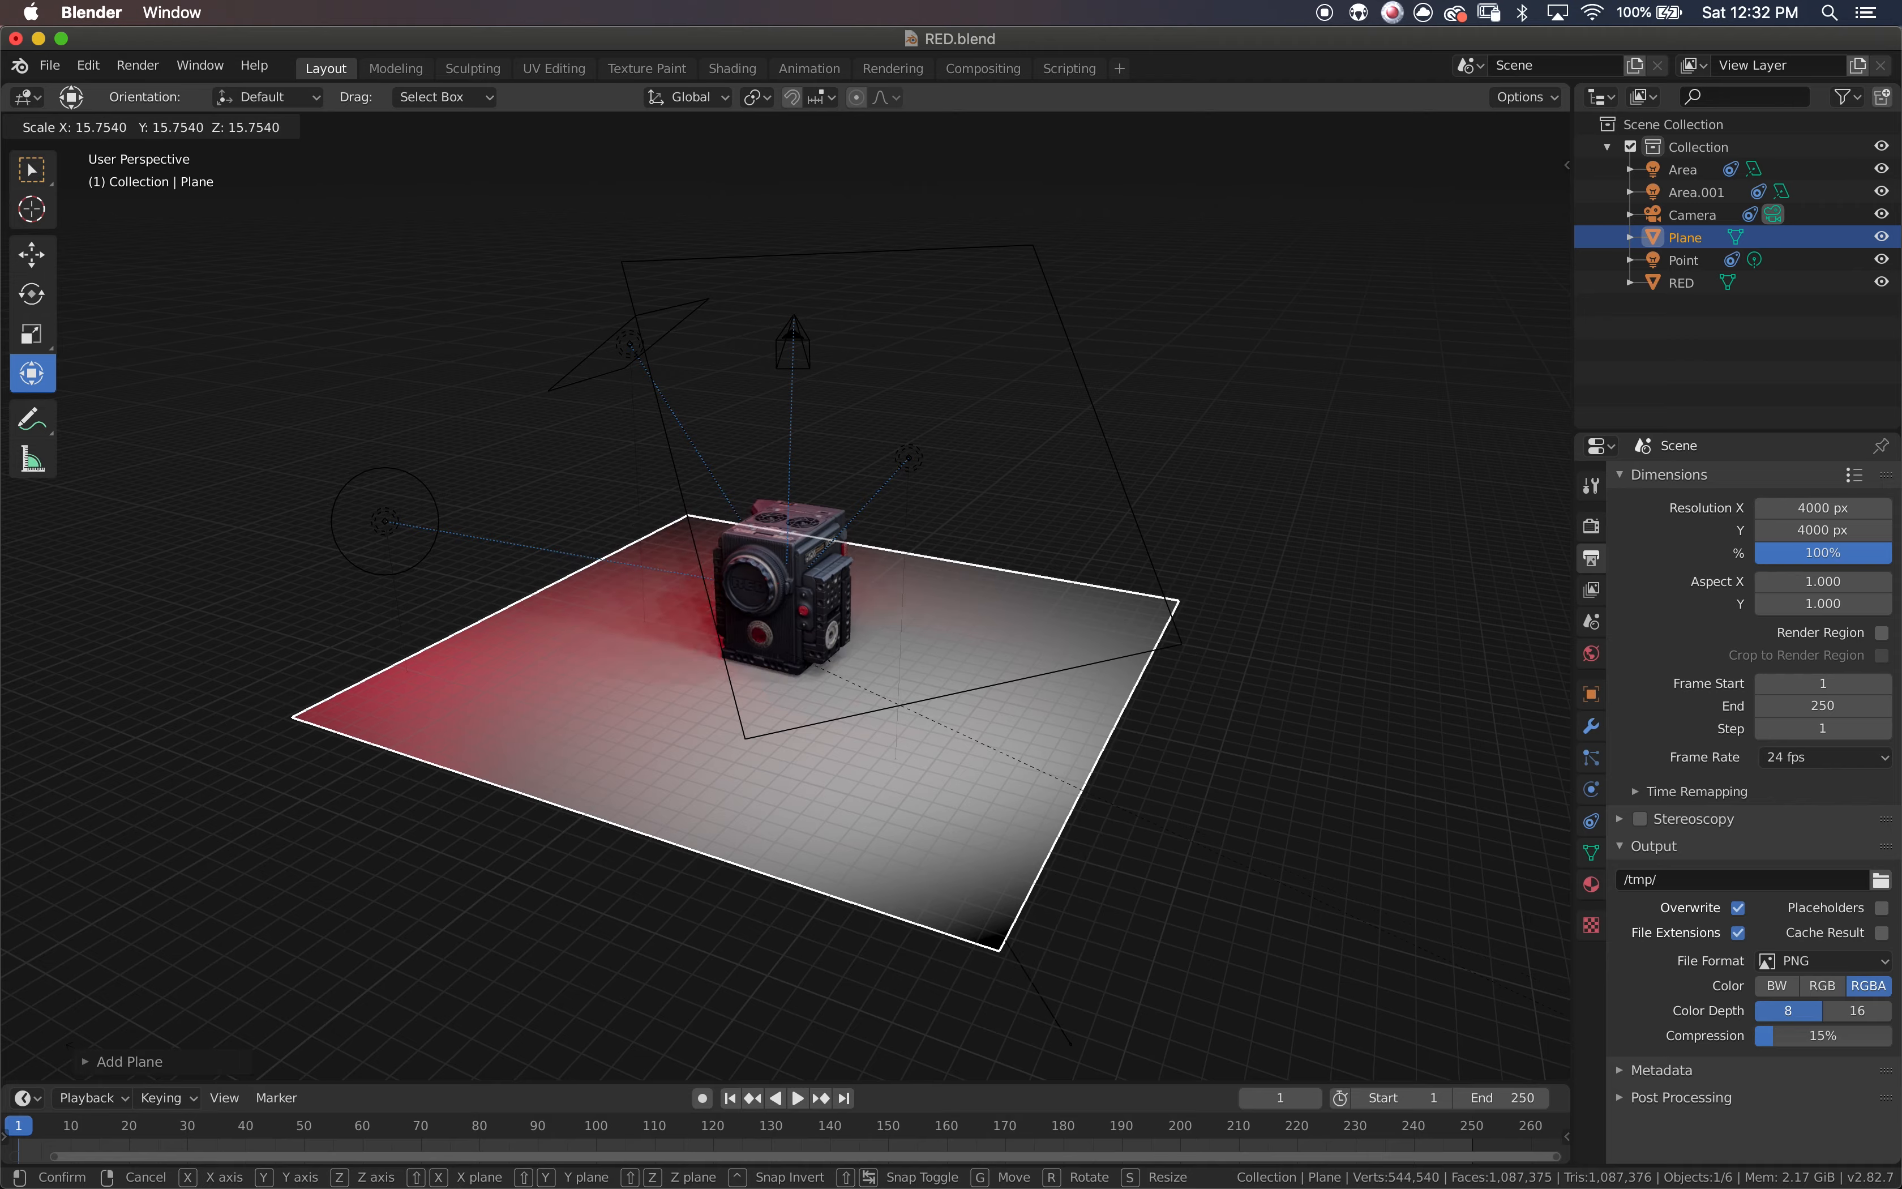
{"action": "left_click", "coordinate": [632, 536]}
{"action": "scroll", "coordinate": [632, 535], "scroll_direction": "left", "scroll_amount": 5}
{"action": "scroll", "coordinate": [632, 535], "scroll_direction": "right", "scroll_amount": 5}
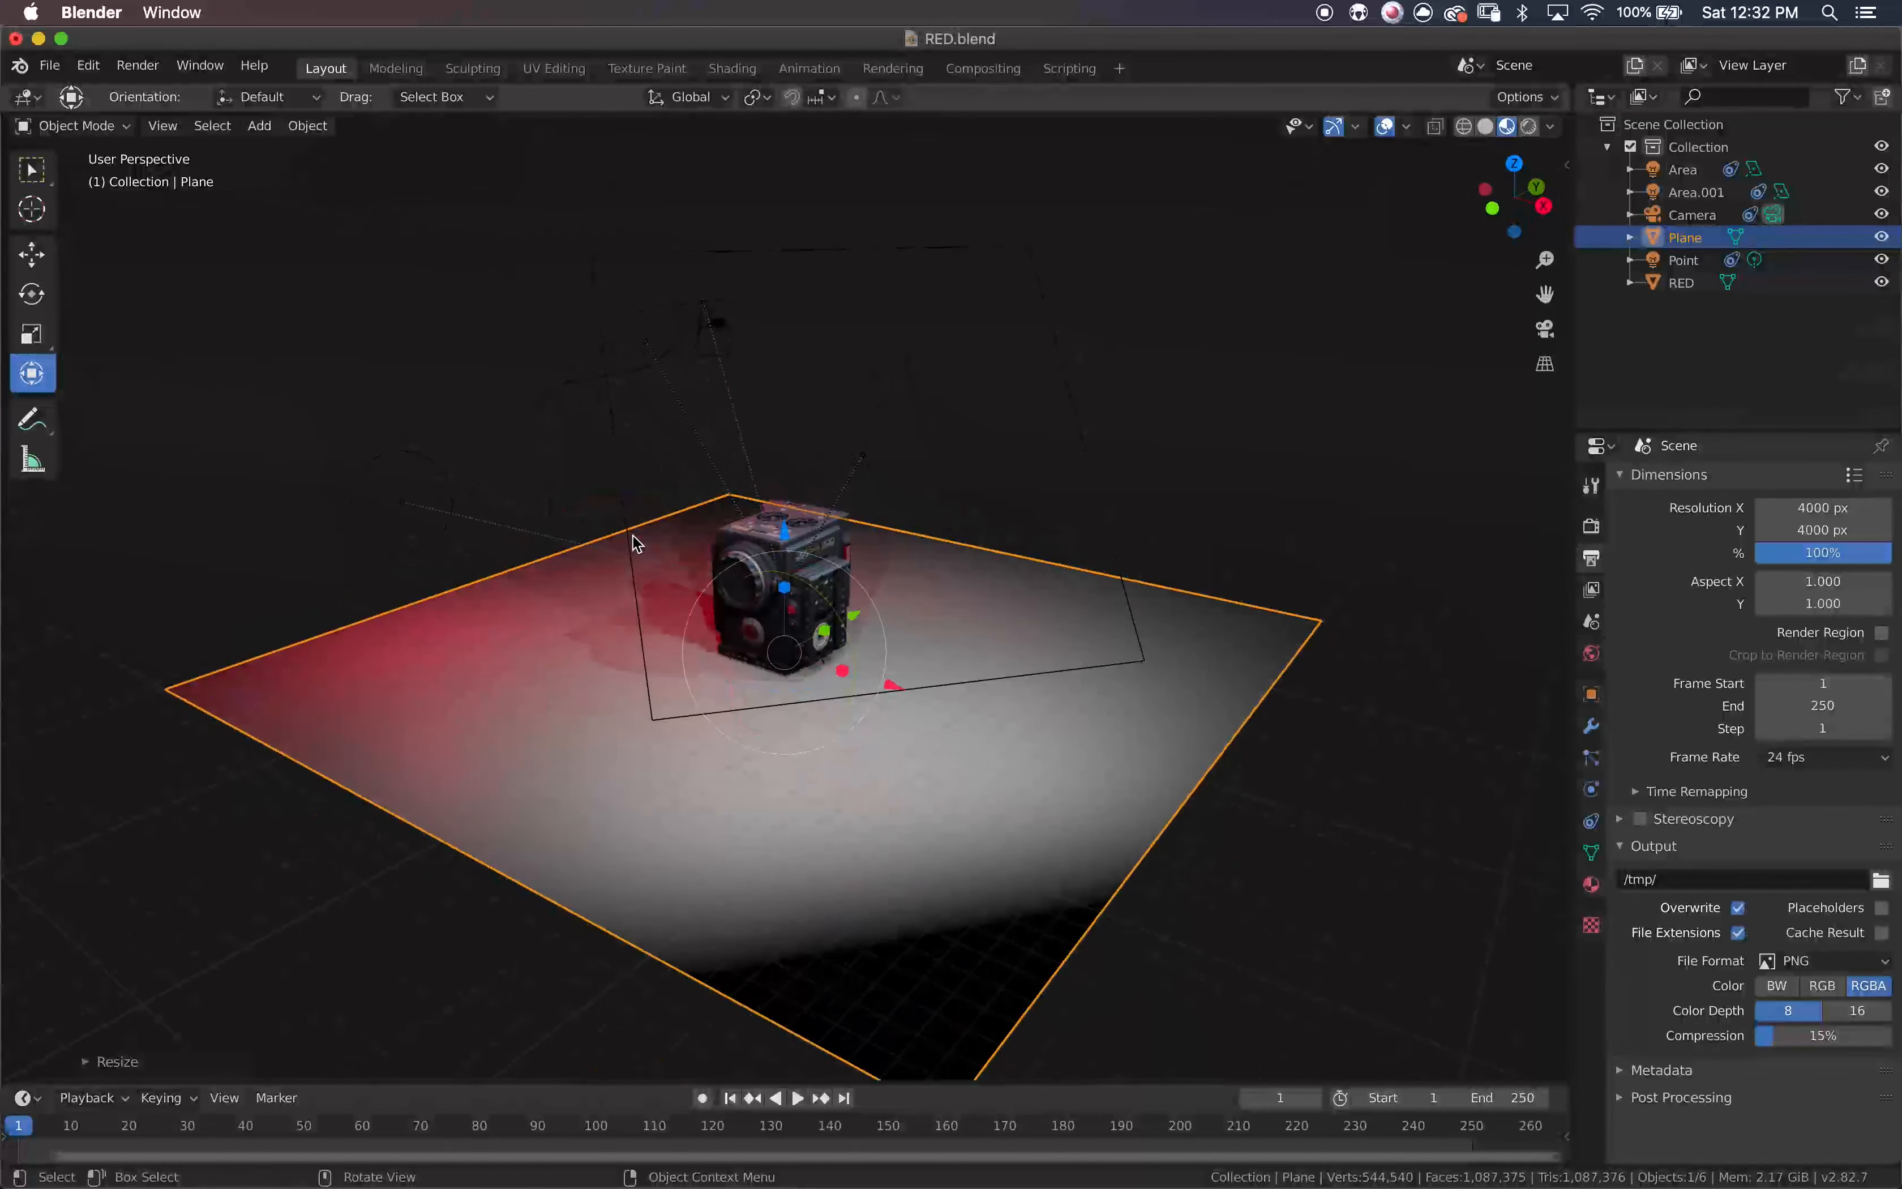
- In Edit Mode with edge selection, extrude the plane's rear edge straight up along Z into a tall backdrop wall
{"action": "key", "text": "Tab"}
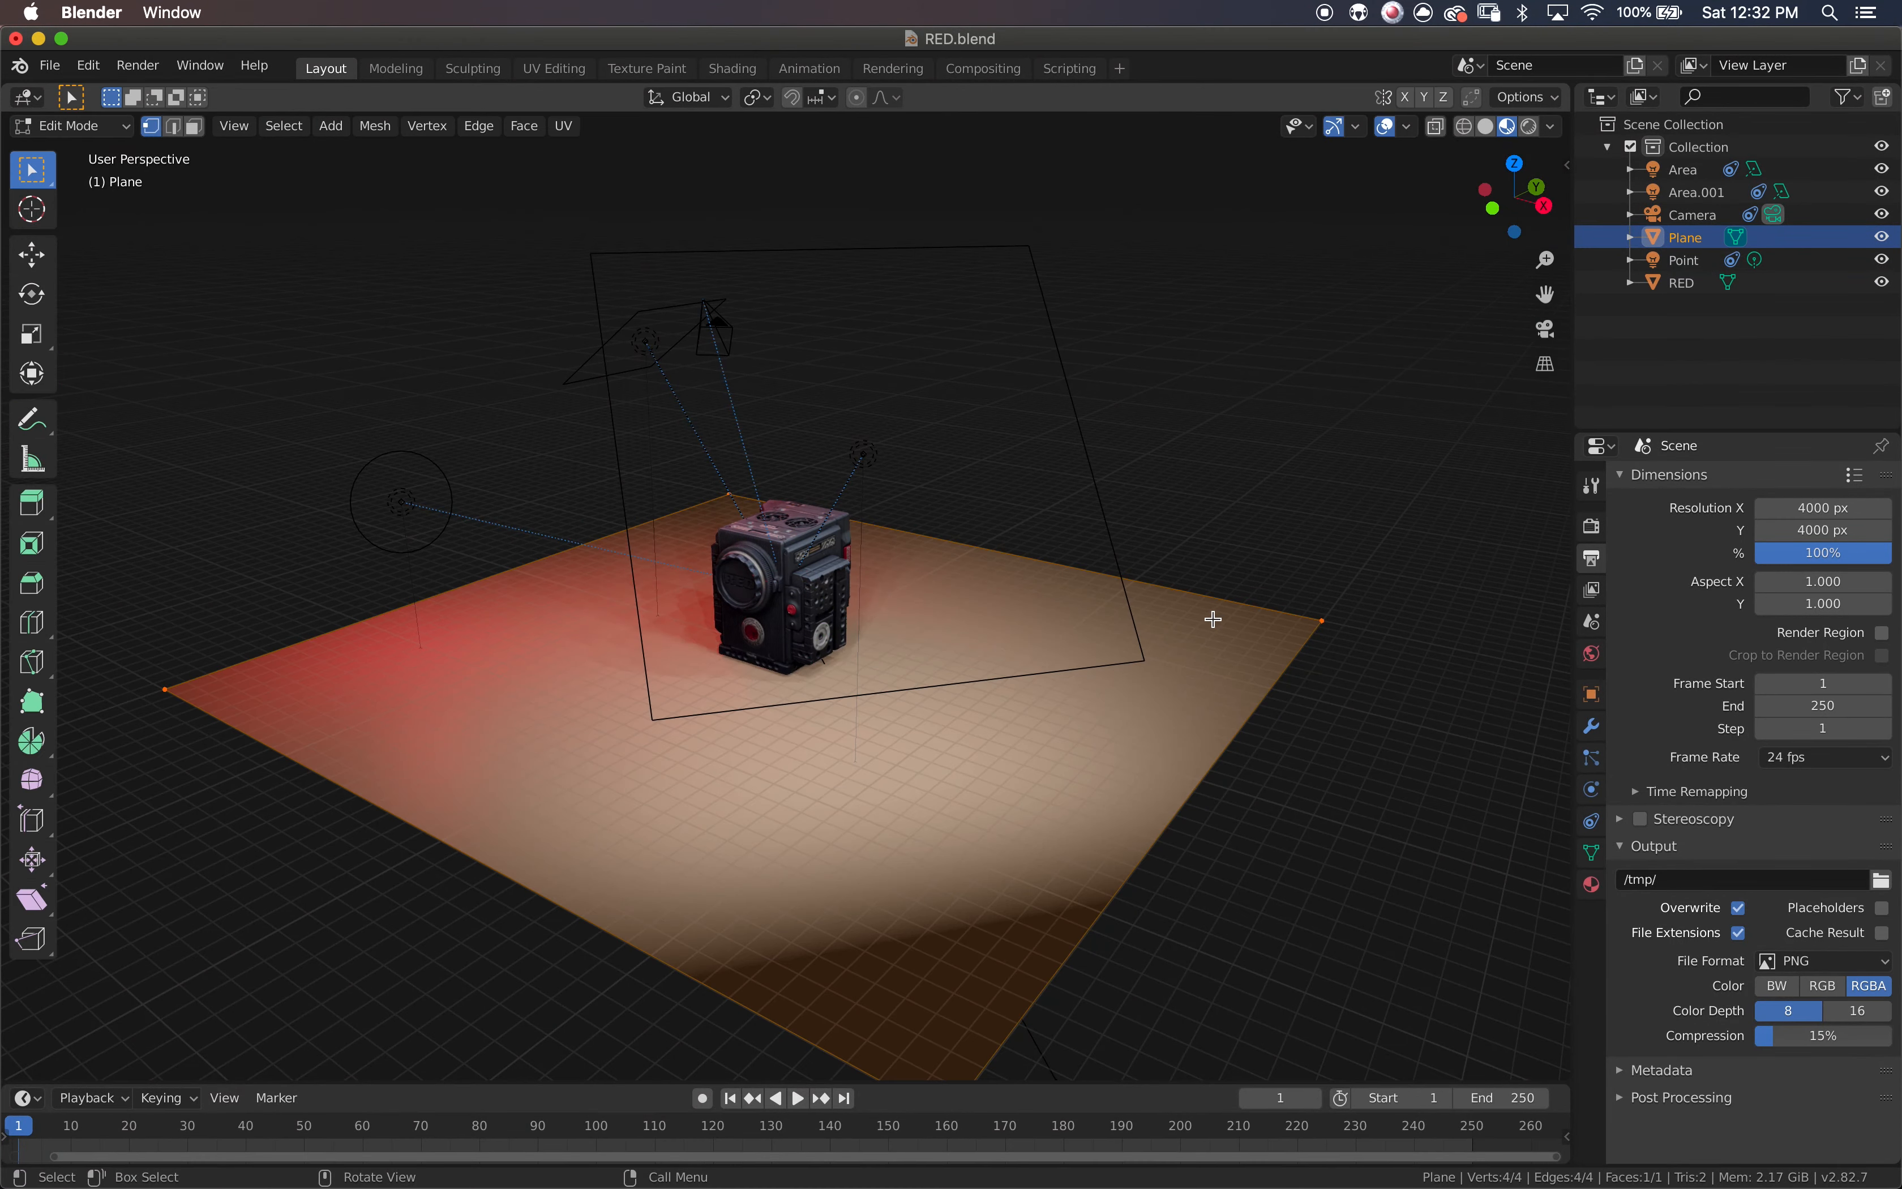
{"action": "scroll", "coordinate": [1208, 621], "scroll_direction": "right", "scroll_amount": 5}
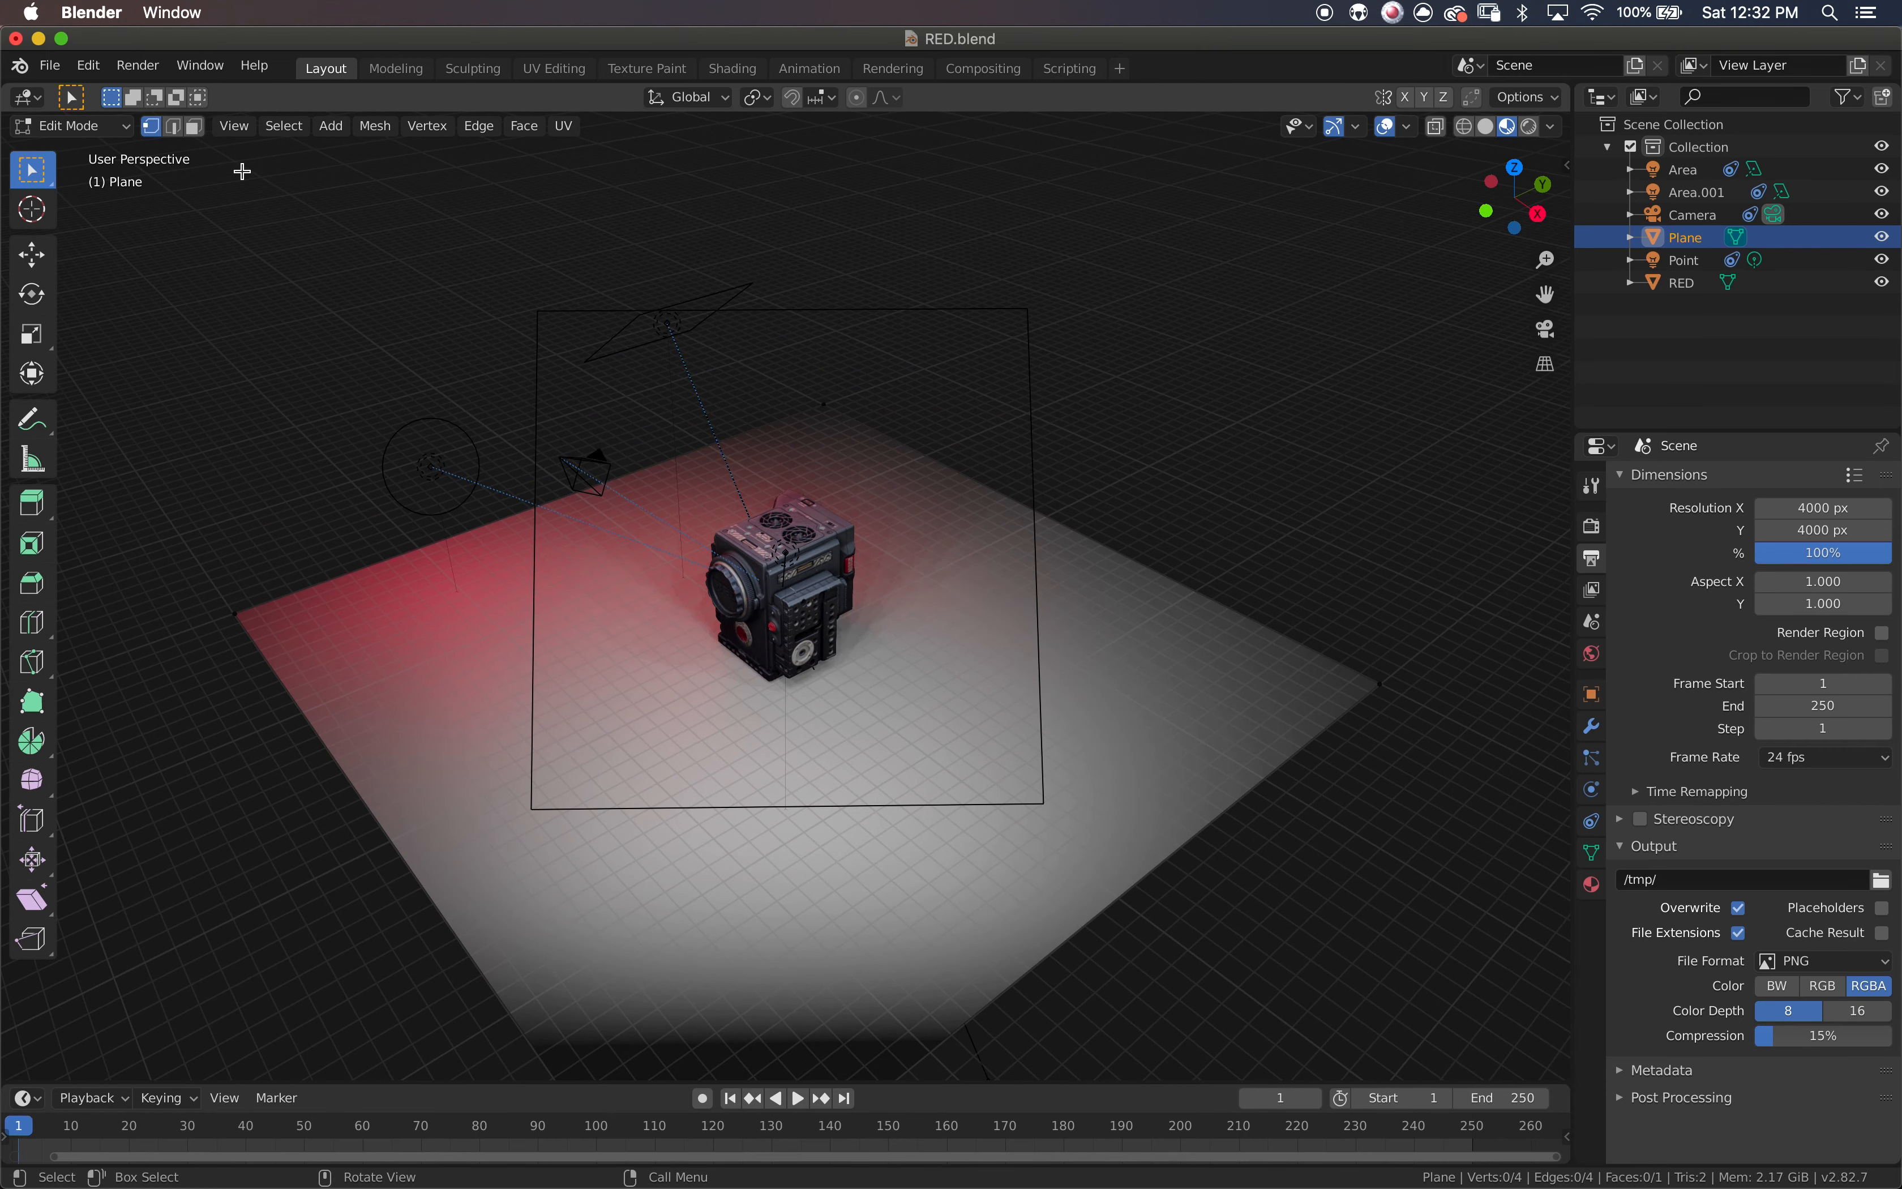
{"action": "left_click", "coordinate": [173, 128]}
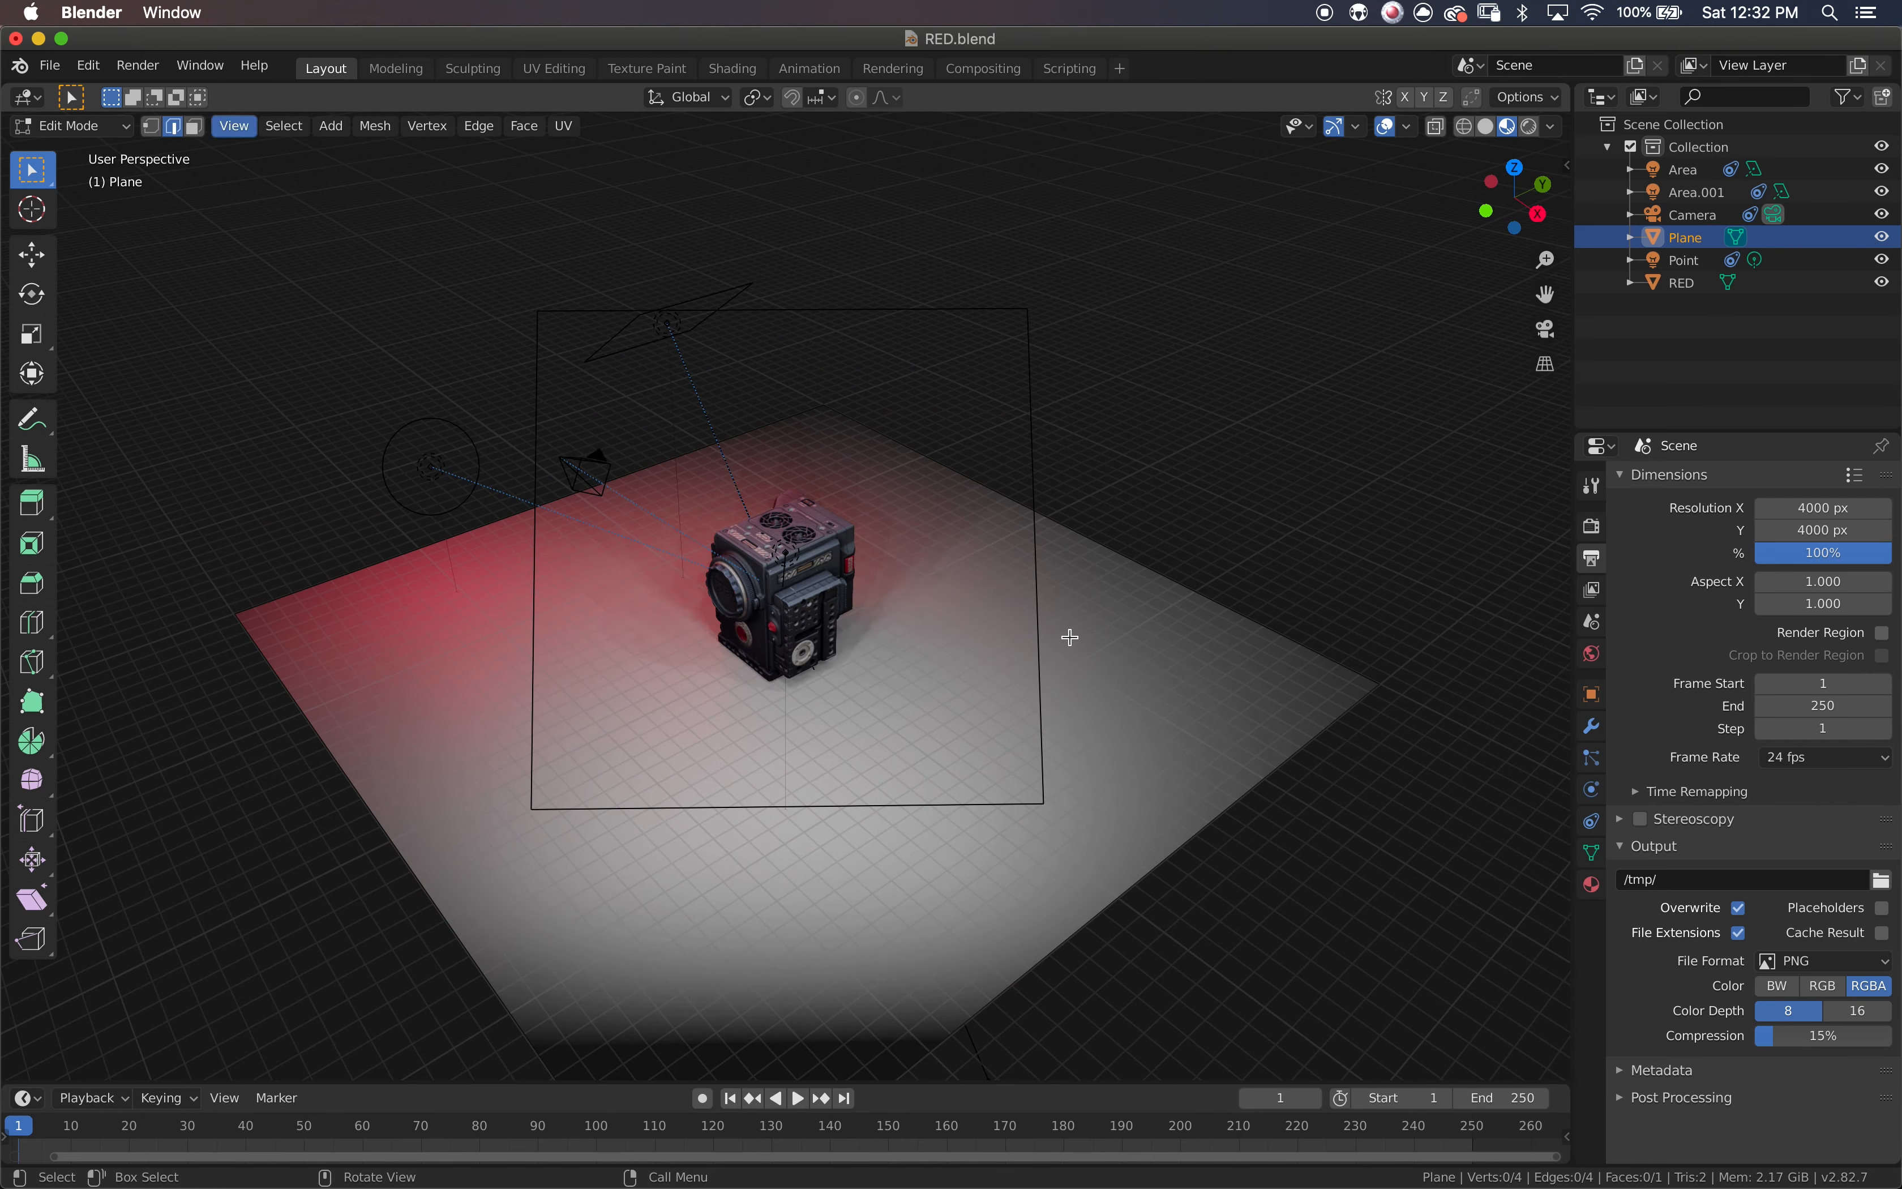
{"action": "left_click", "coordinate": [1188, 588]}
{"action": "key", "text": "e"}
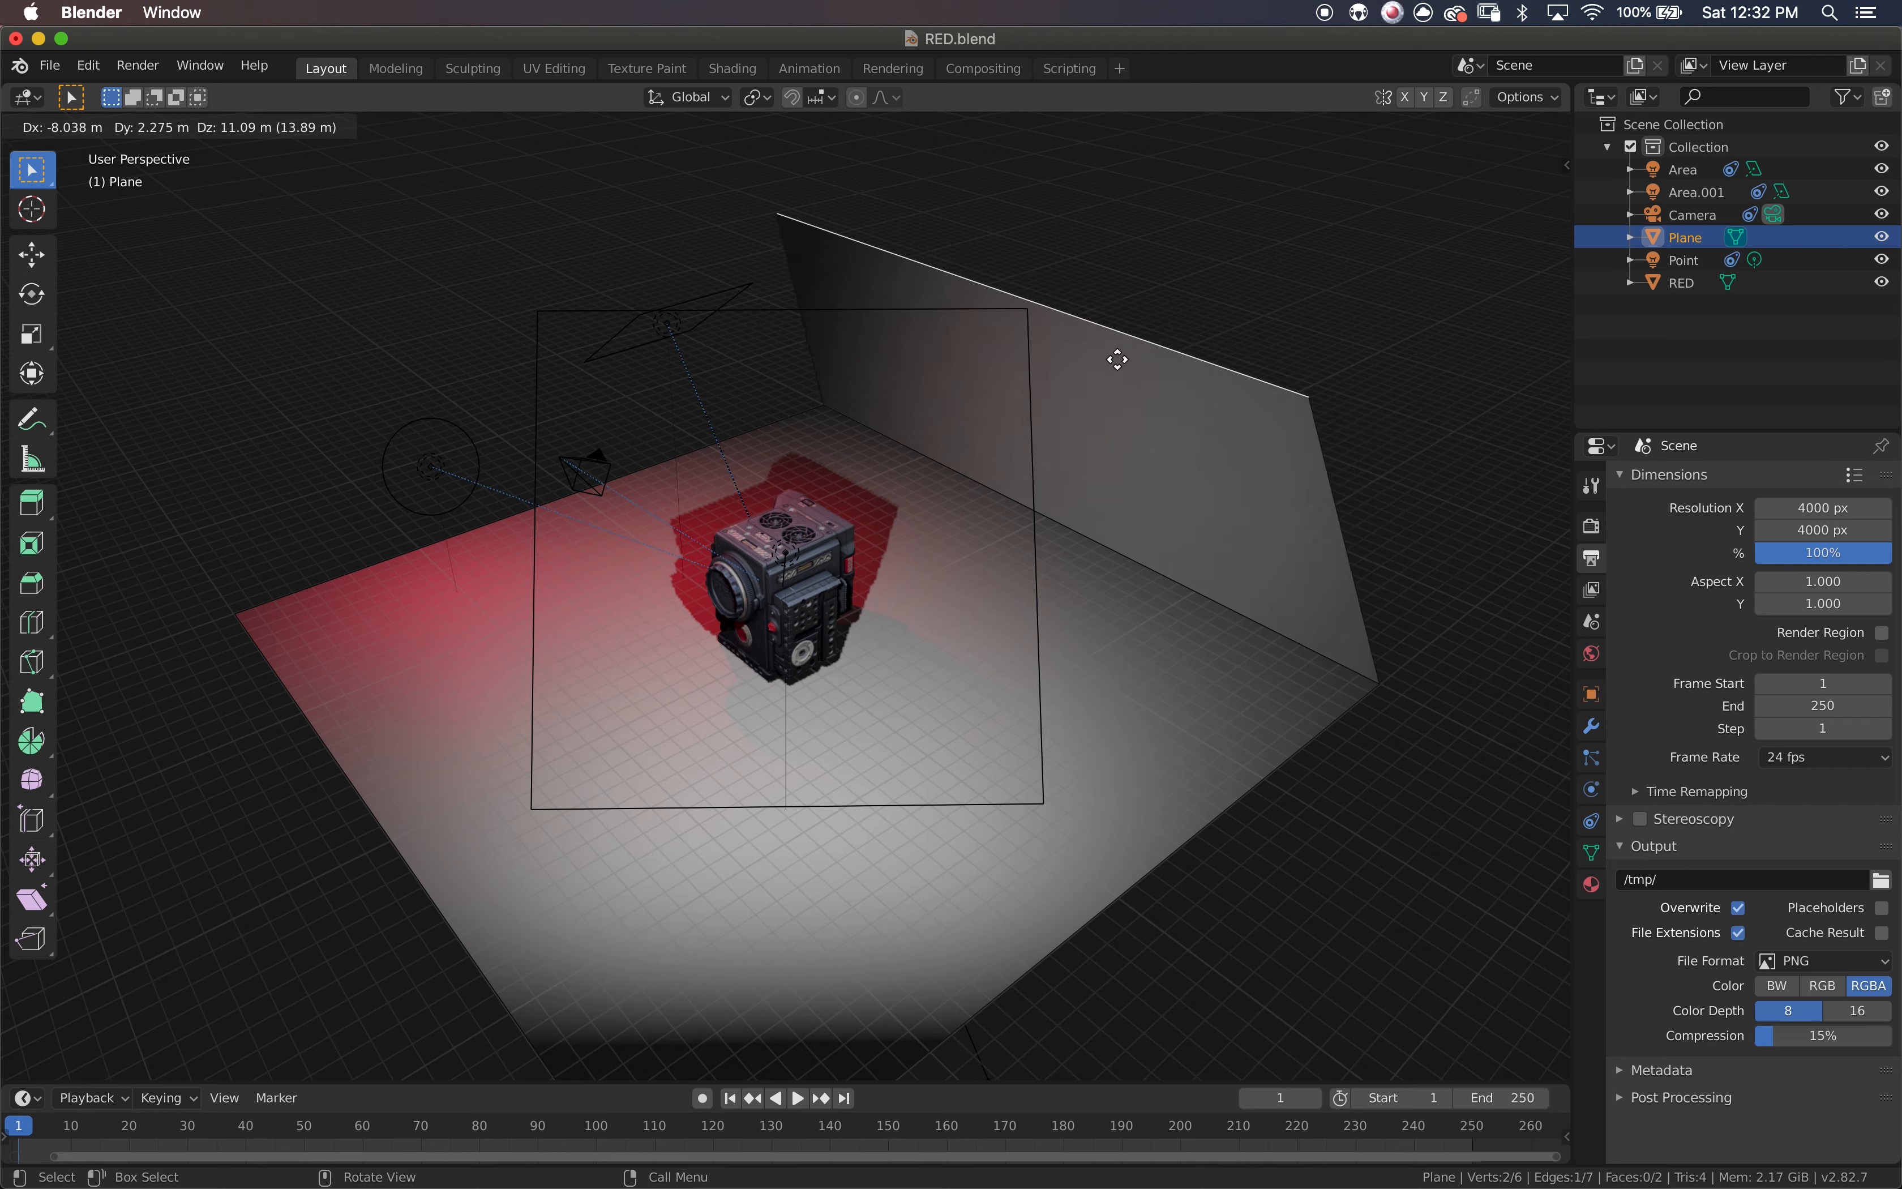
{"action": "key", "text": "z"}
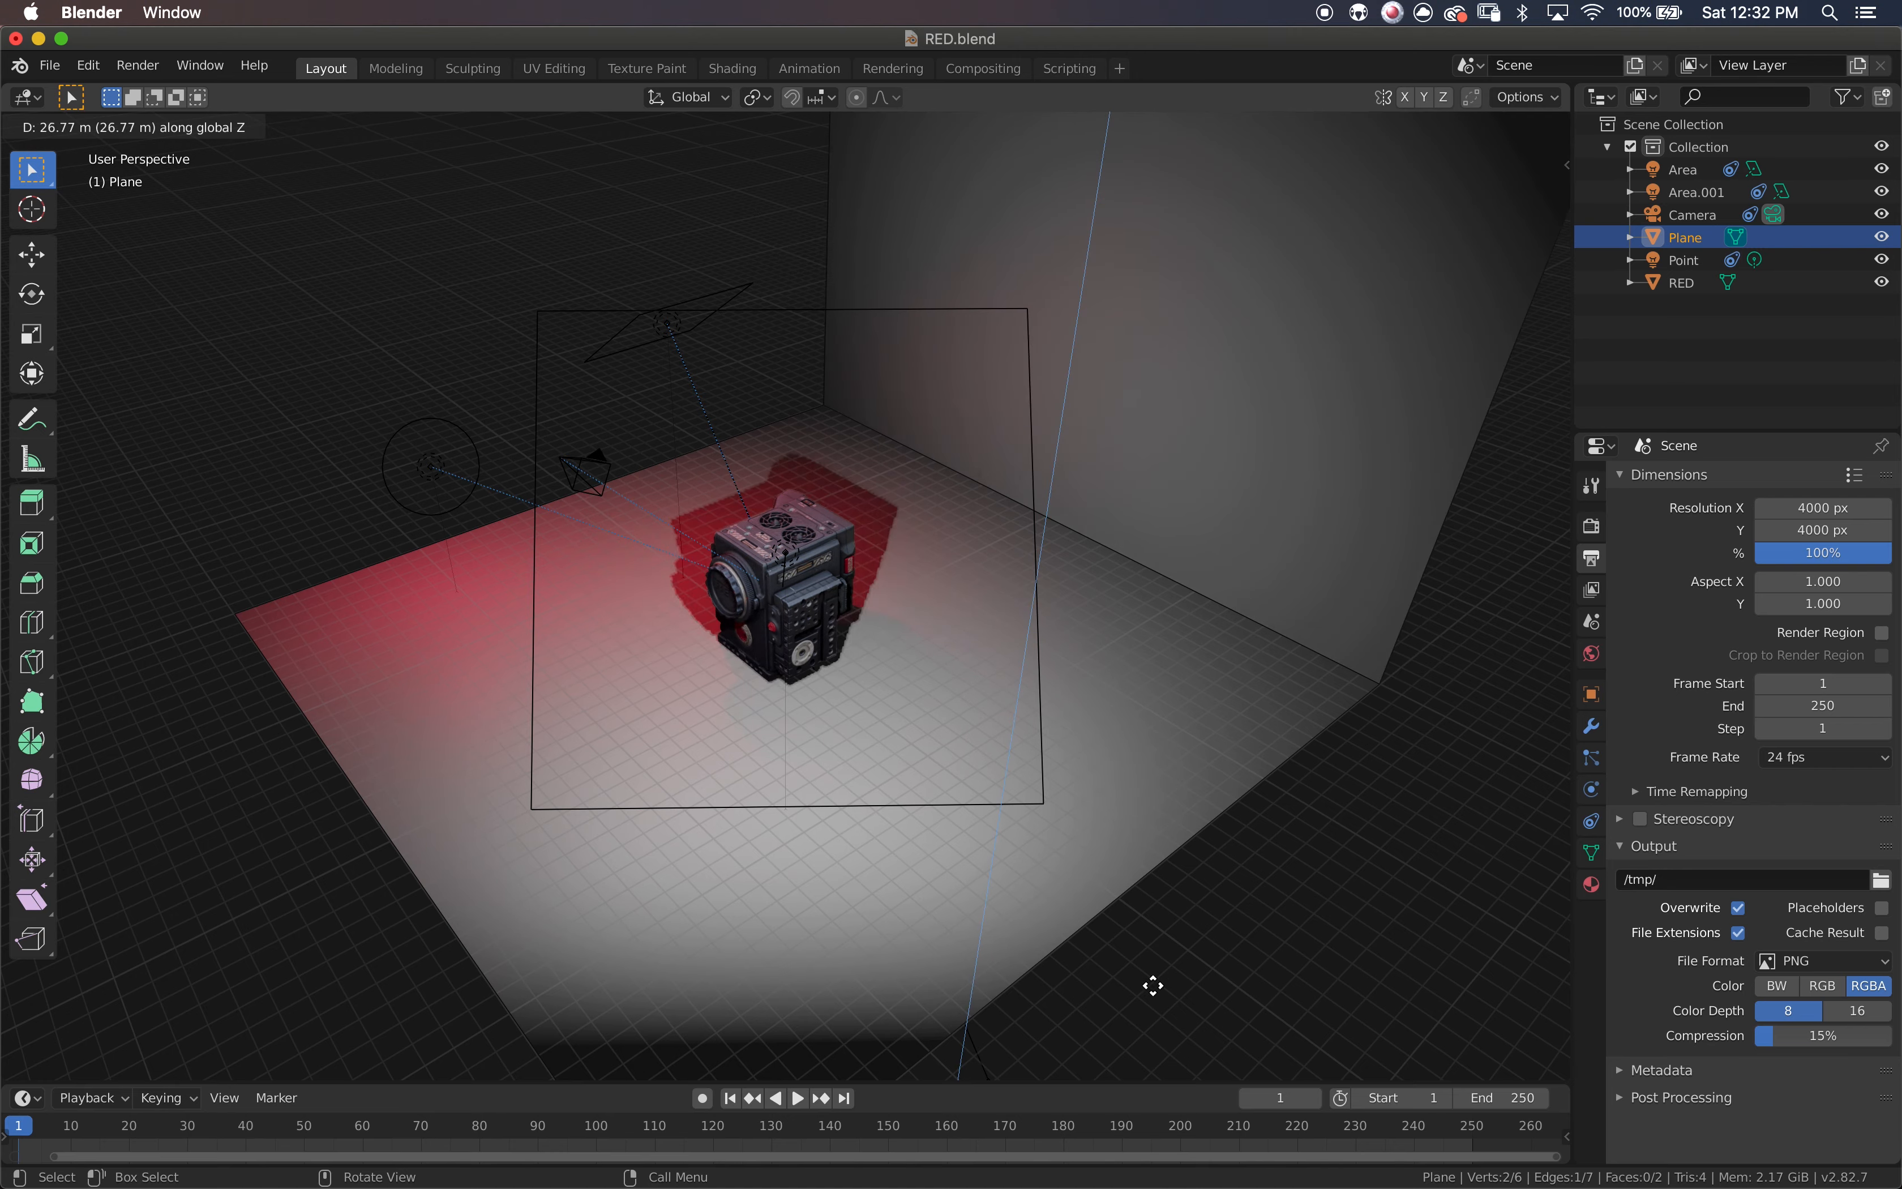
{"action": "left_click", "coordinate": [1166, 904]}
- Examine the floor and backdrop wall around the RED model from several angles
{"action": "scroll", "coordinate": [966, 834], "scroll_direction": "left", "scroll_amount": 10}
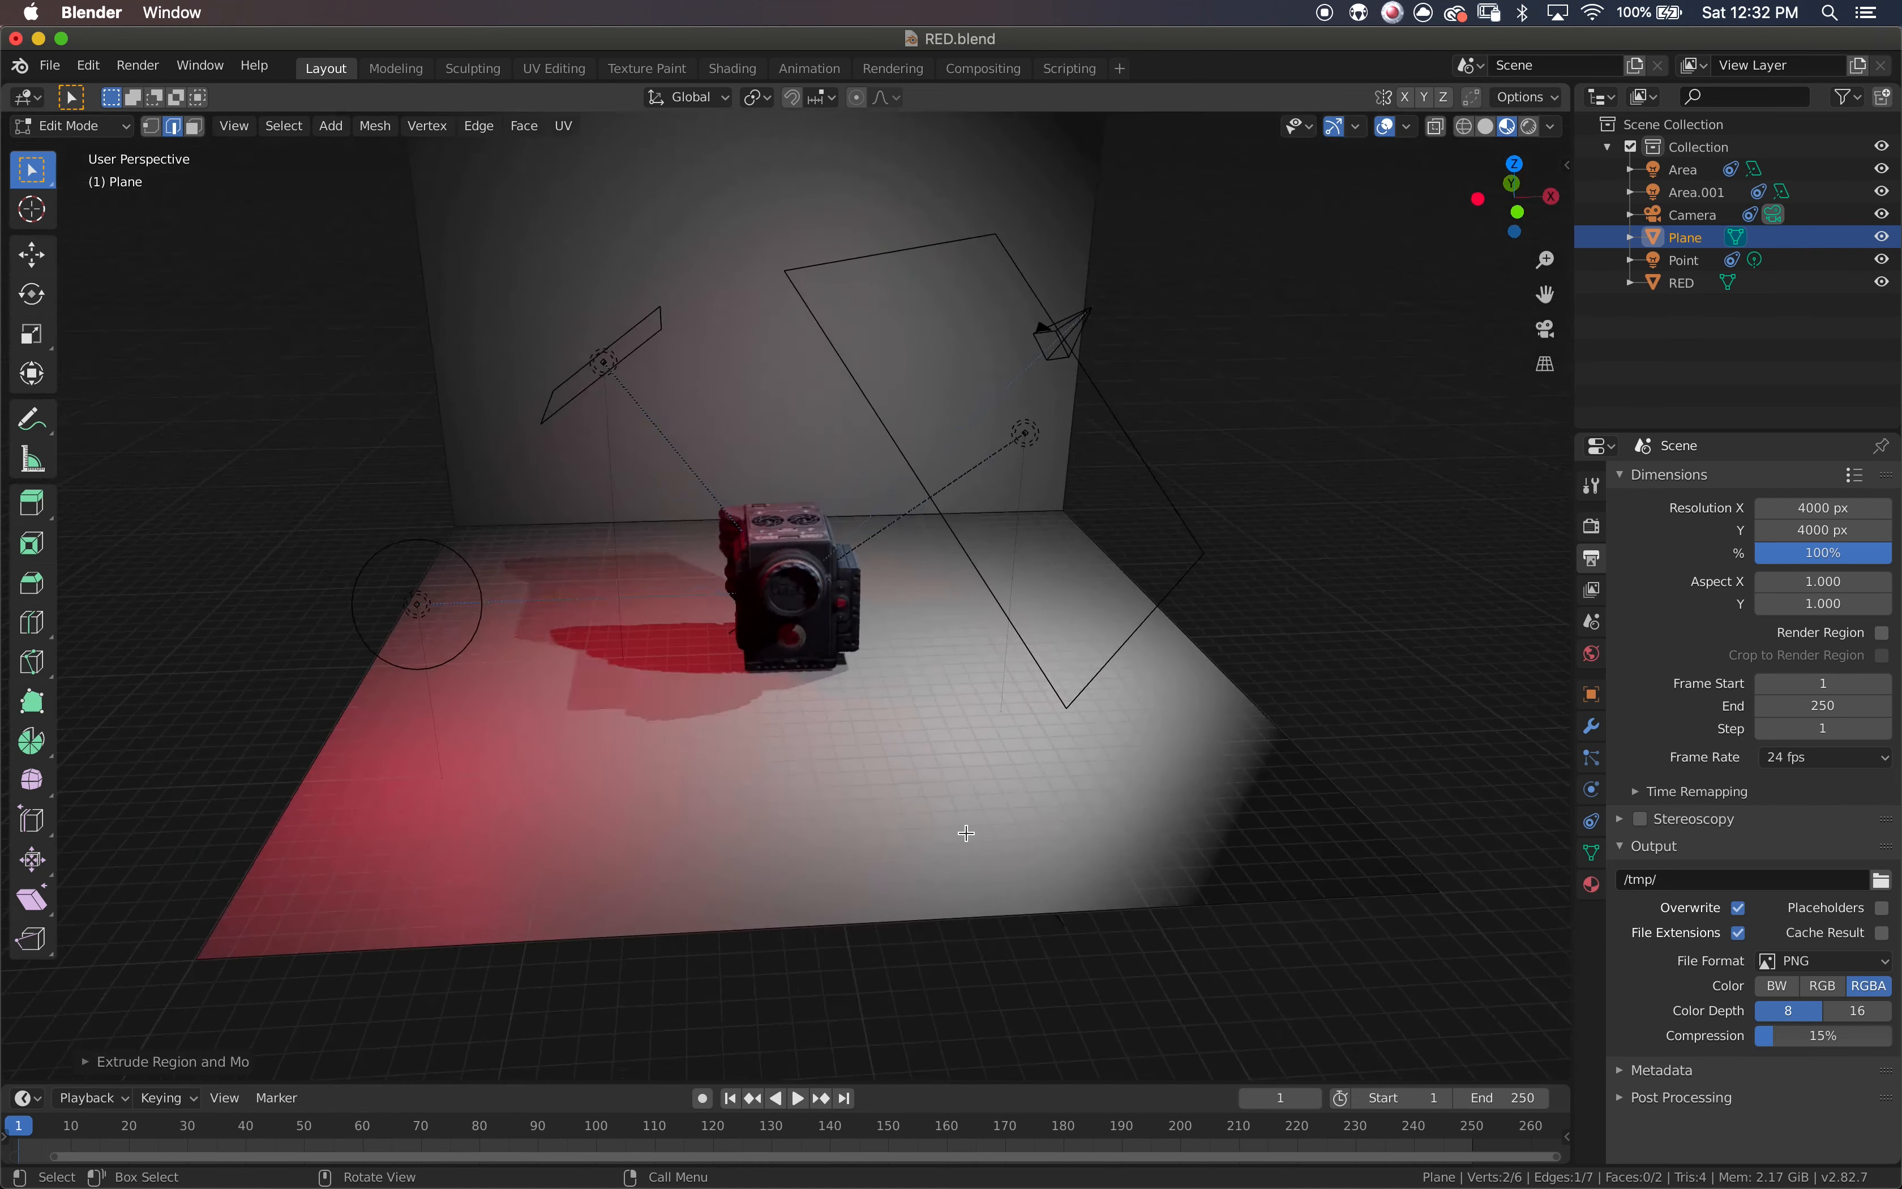
{"action": "scroll", "coordinate": [966, 833], "scroll_direction": "right", "scroll_amount": 5}
{"action": "scroll", "coordinate": [965, 833], "scroll_direction": "down", "scroll_amount": 3, "text": "ctrl"}
{"action": "scroll", "coordinate": [965, 833], "scroll_direction": "up", "scroll_amount": 3, "text": "ctrl"}
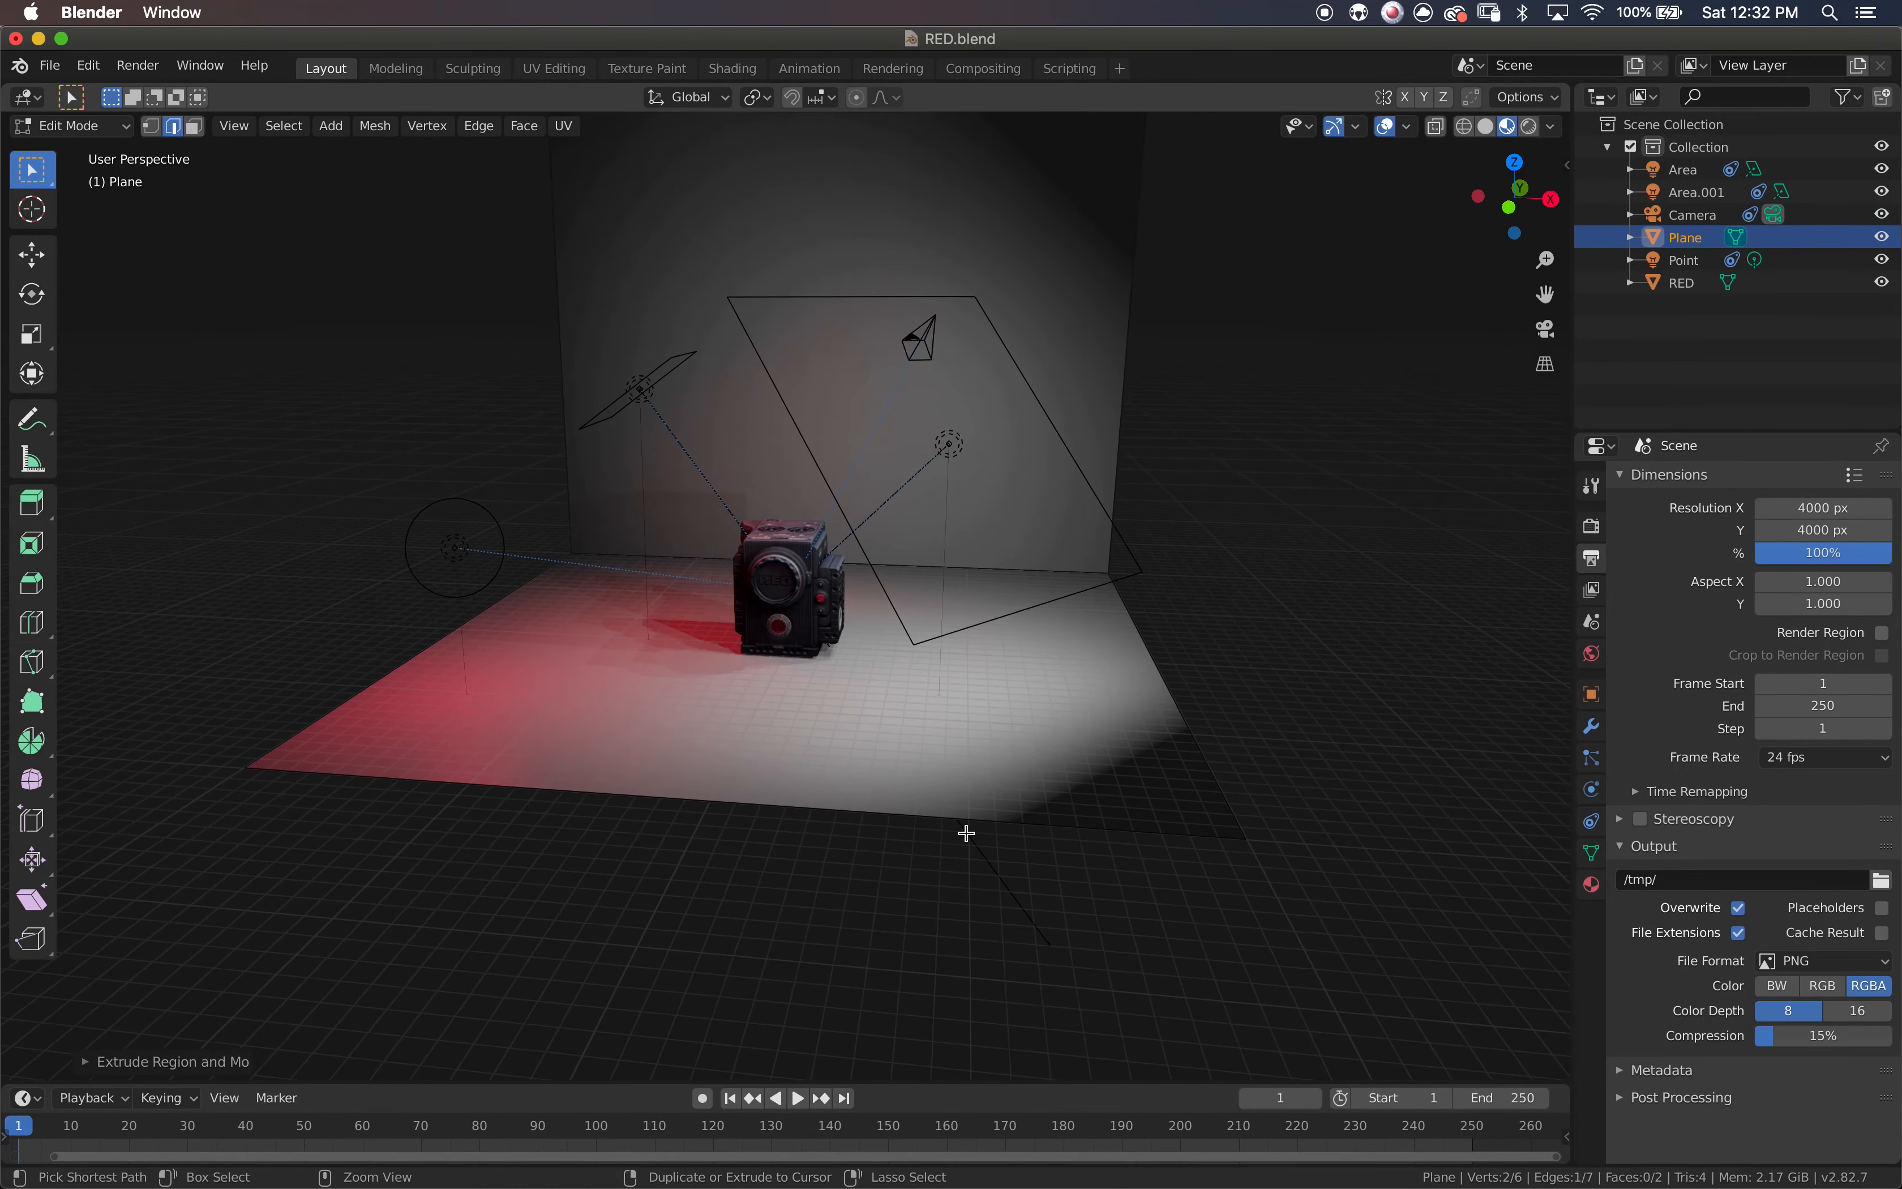
{"action": "scroll", "coordinate": [966, 833], "scroll_direction": "down", "scroll_amount": 3, "text": "ctrl"}
{"action": "scroll", "coordinate": [966, 833], "scroll_direction": "left", "scroll_amount": 5}
{"action": "scroll", "coordinate": [966, 833], "scroll_direction": "right", "scroll_amount": 10}
{"action": "scroll", "coordinate": [965, 833], "scroll_direction": "right", "scroll_amount": 5}
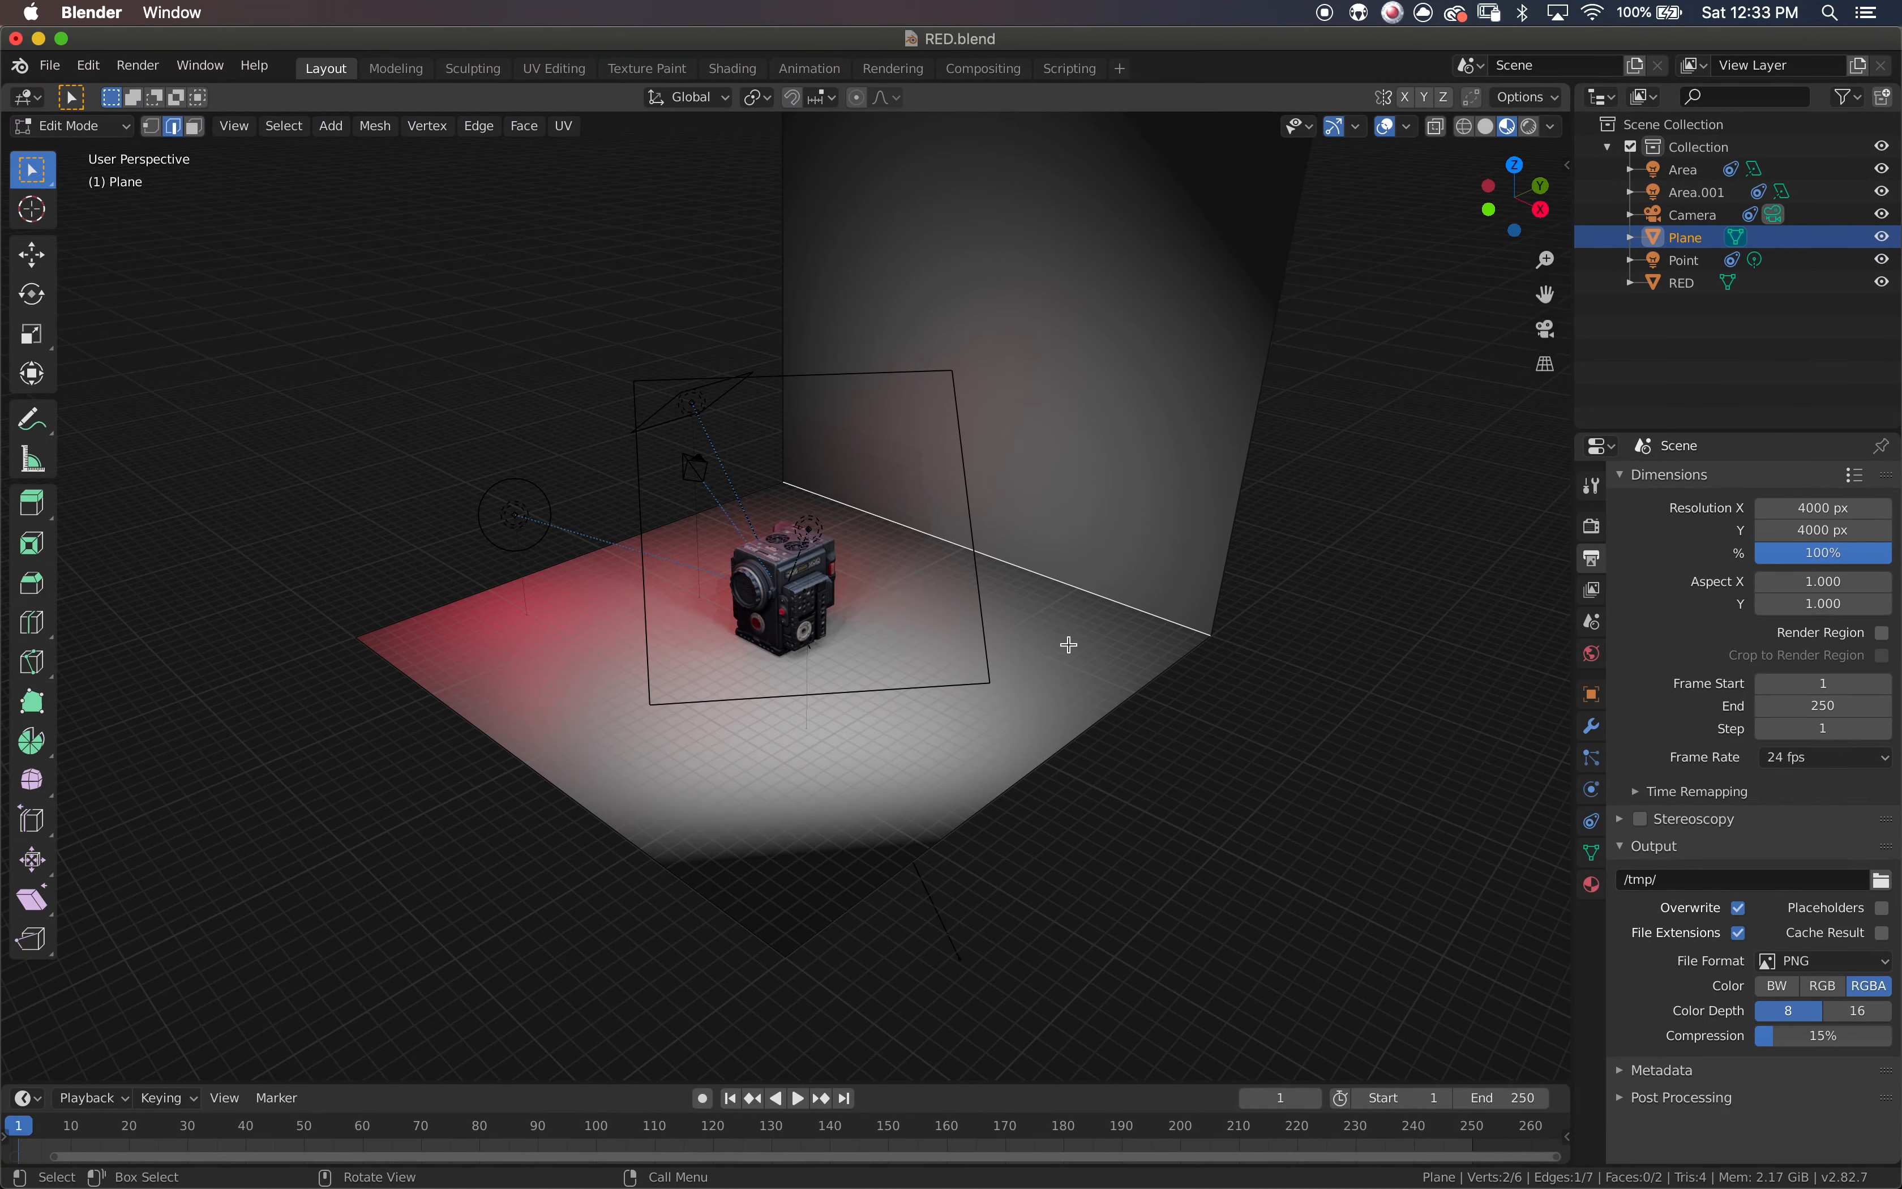
- Return to Object Mode and move the backdrop along the Y axis, farther behind the RED model
{"action": "key", "text": "Tab"}
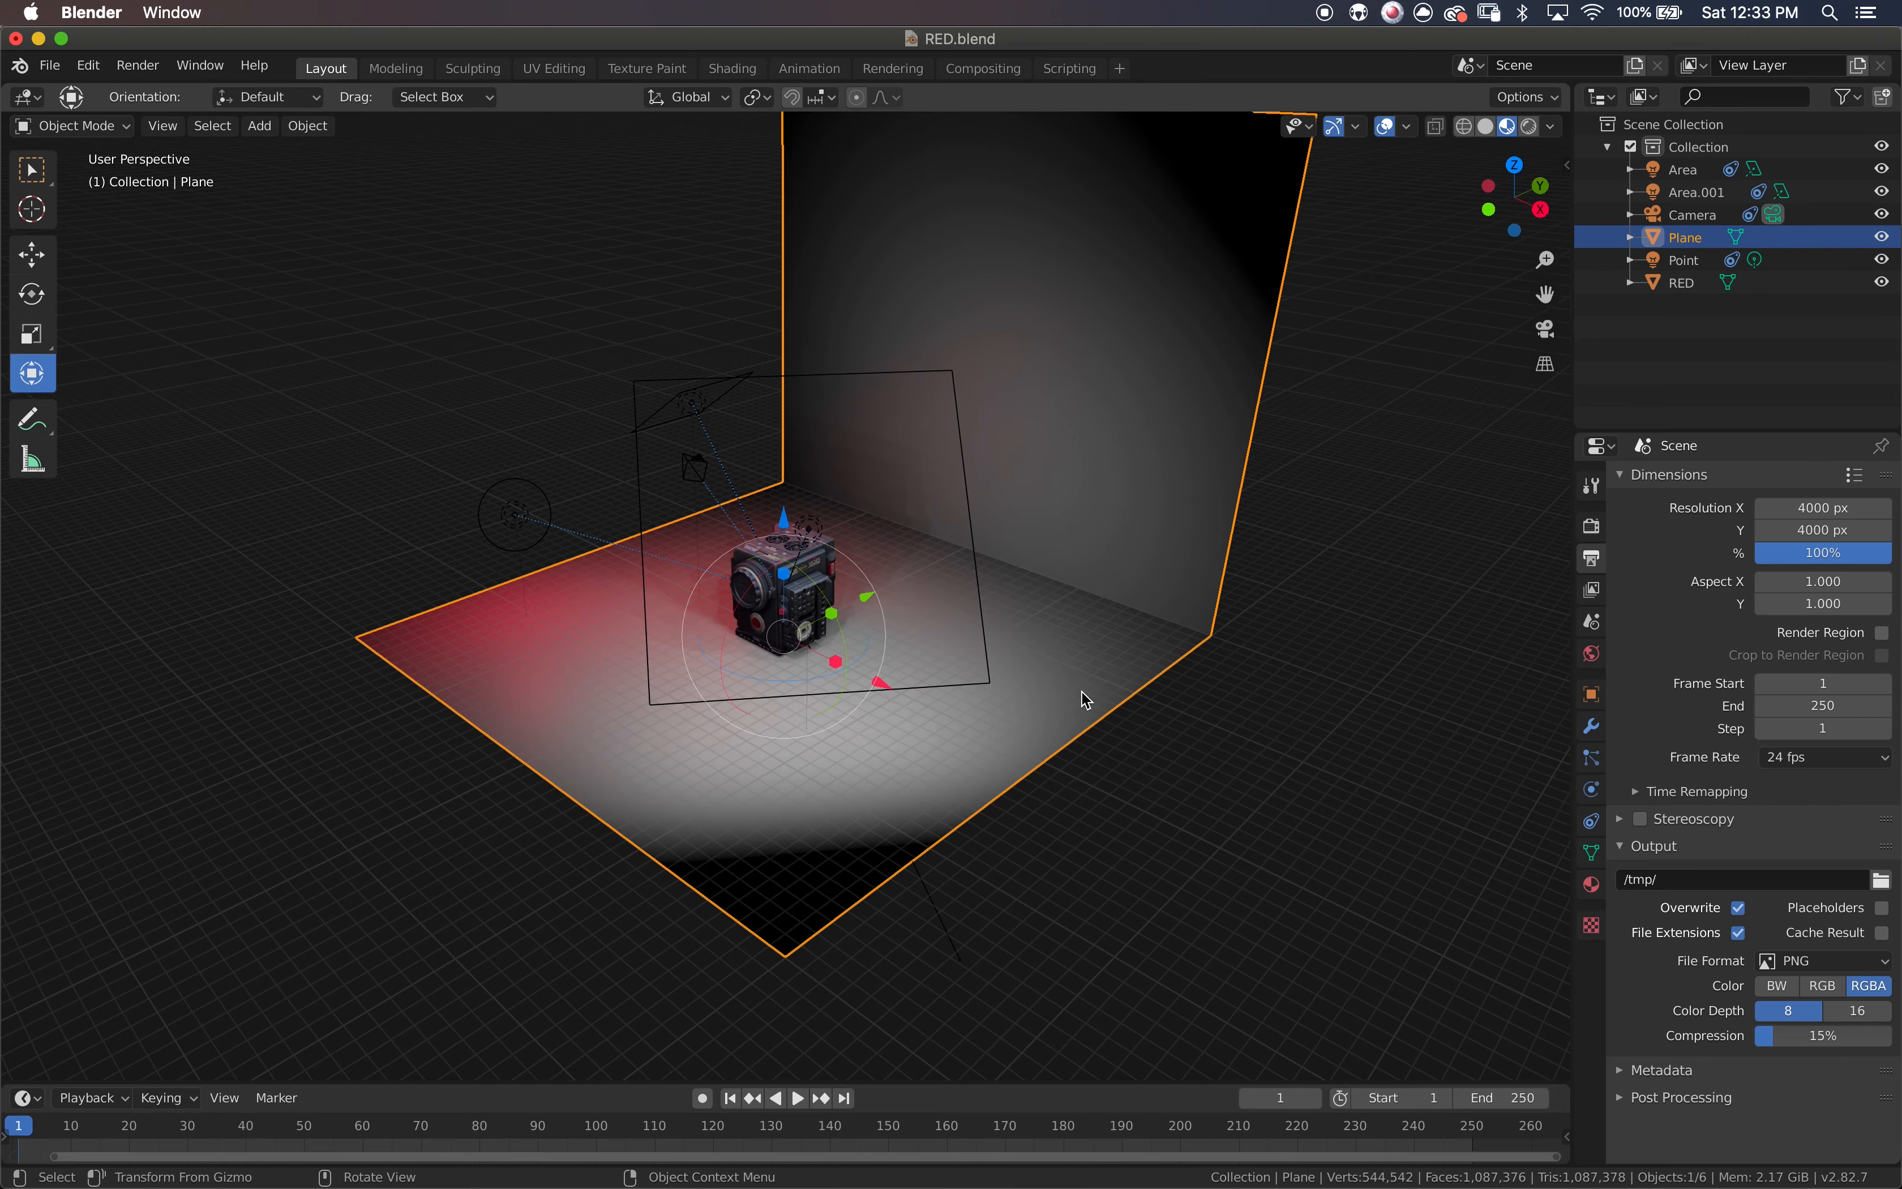
{"action": "left_click_drag", "start_coordinate": [871, 602], "coordinate": [956, 557]}
{"action": "scroll", "coordinate": [1105, 618], "scroll_direction": "left", "scroll_amount": 10}
{"action": "scroll", "coordinate": [1104, 618], "scroll_direction": "down", "scroll_amount": 5}
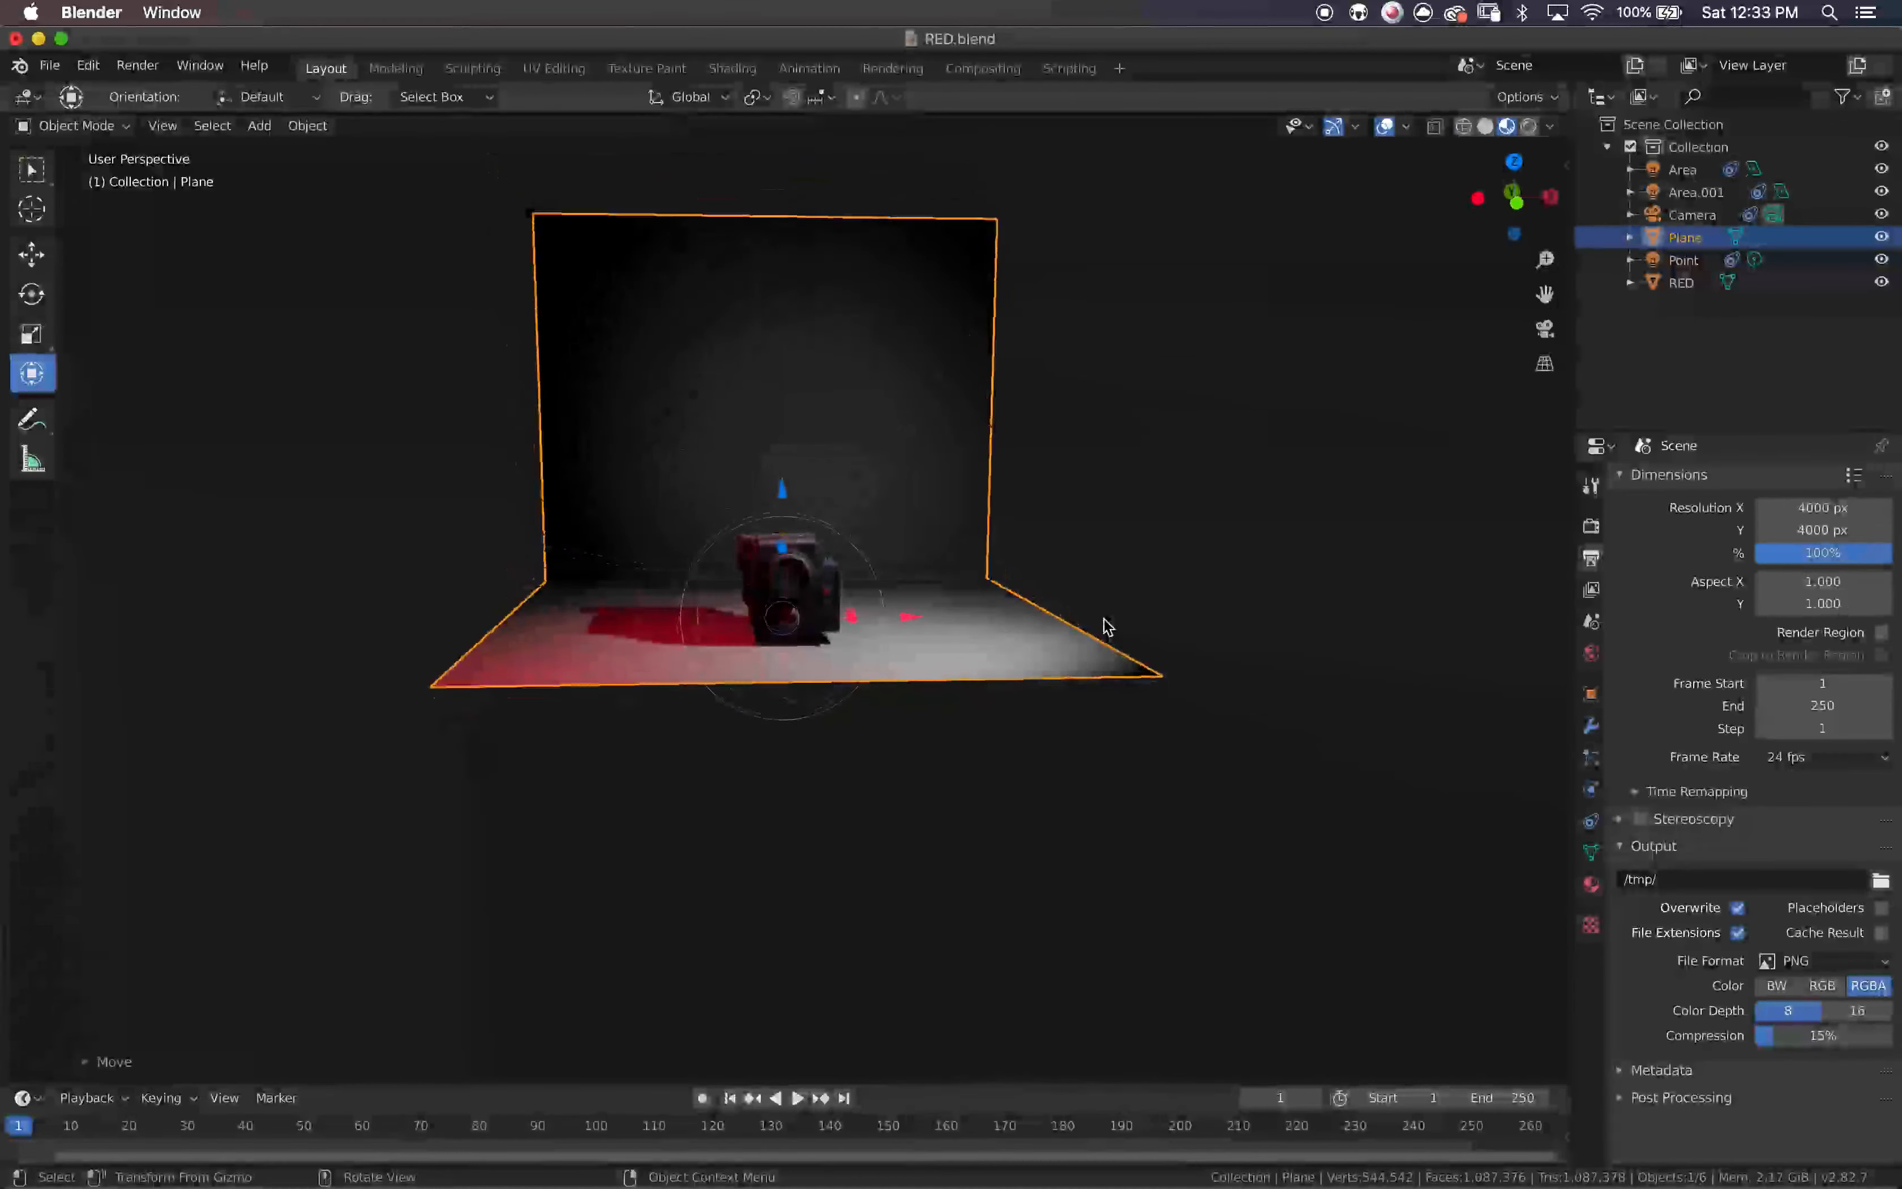
{"action": "scroll", "coordinate": [1104, 618], "scroll_direction": "up", "scroll_amount": 2}
{"action": "scroll", "coordinate": [1104, 618], "scroll_direction": "up", "scroll_amount": 5}
{"action": "scroll", "coordinate": [1105, 618], "scroll_direction": "down", "scroll_amount": 4}
{"action": "scroll", "coordinate": [1104, 618], "scroll_direction": "left", "scroll_amount": 4}
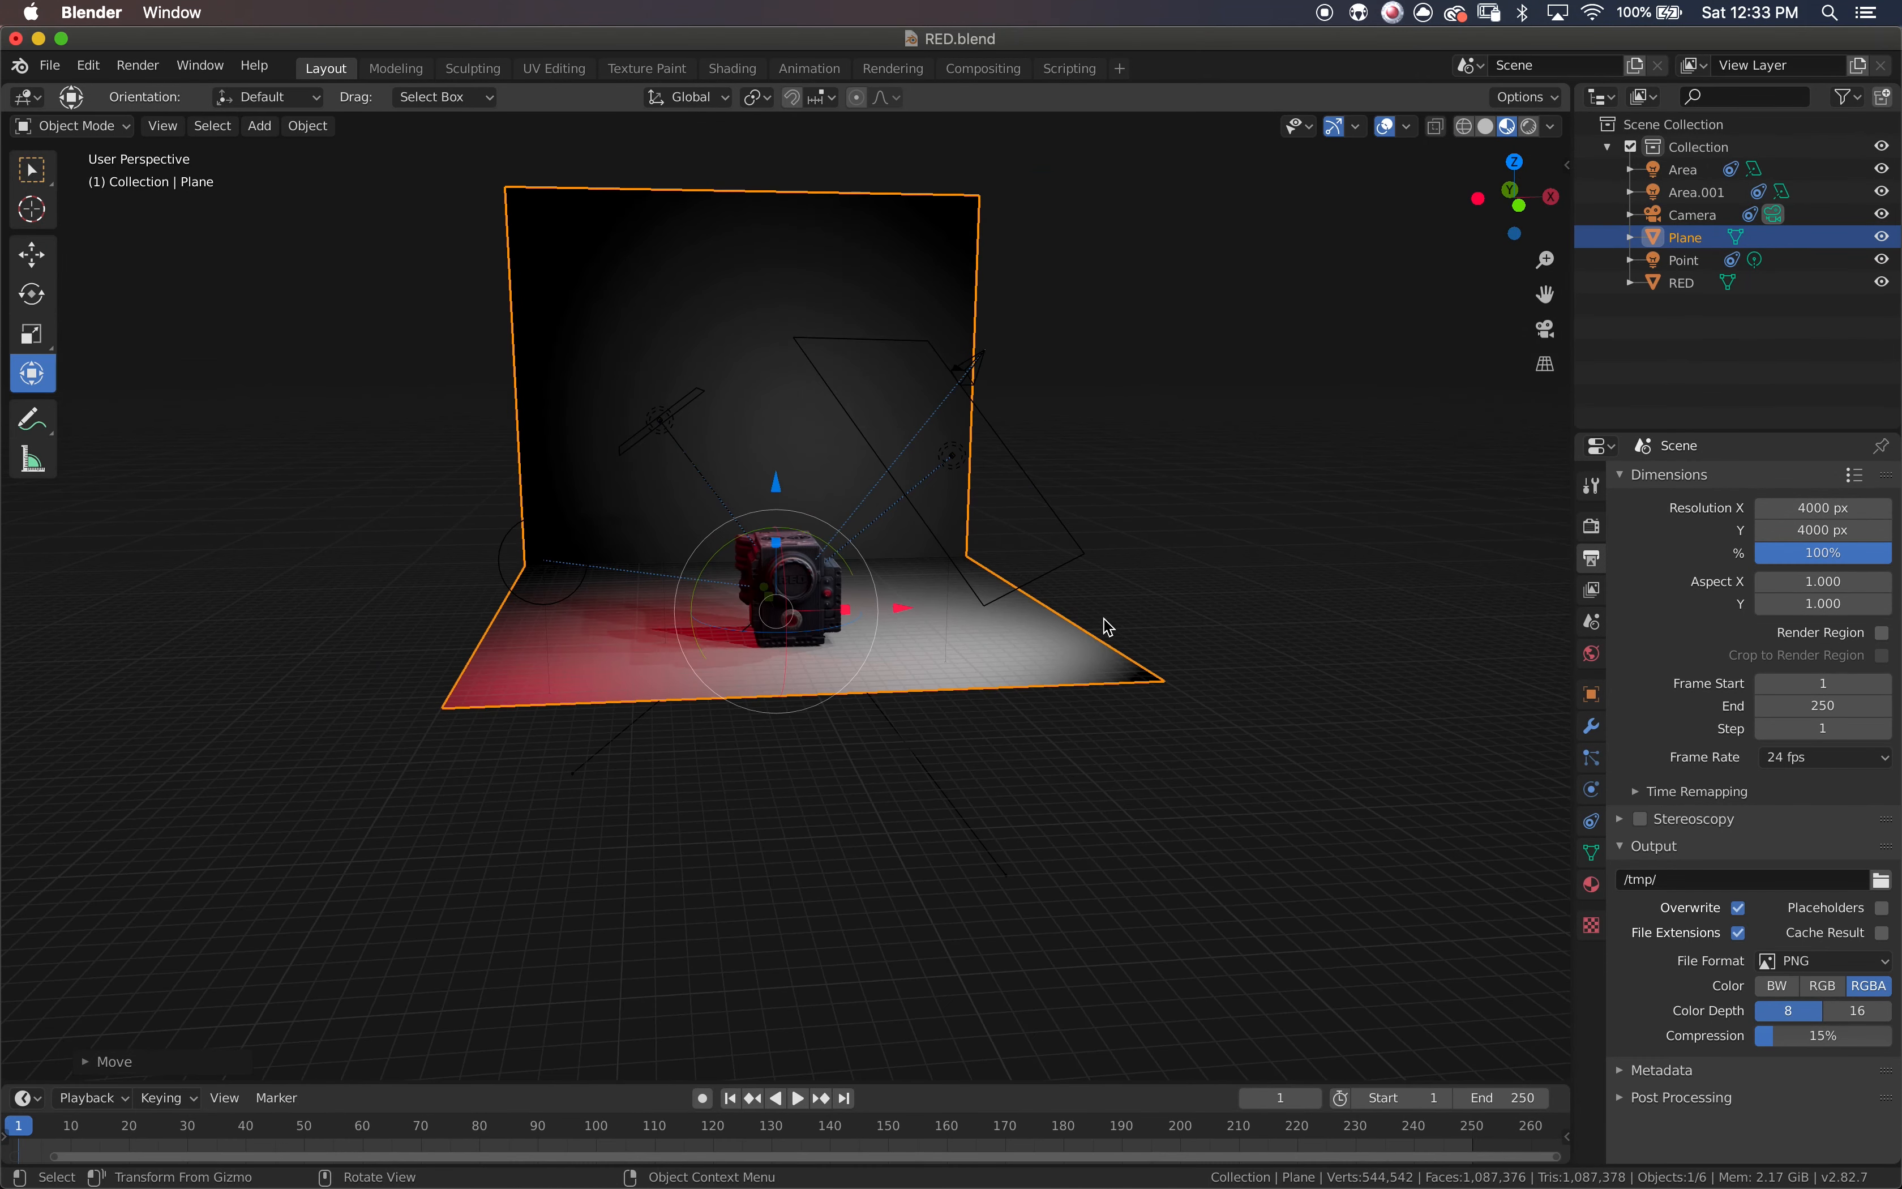
- Add a Subdivision Surface modifier to the plane with 5 render and 3 viewport subdivisions
{"action": "scroll", "coordinate": [872, 632], "scroll_direction": "right", "scroll_amount": 10}
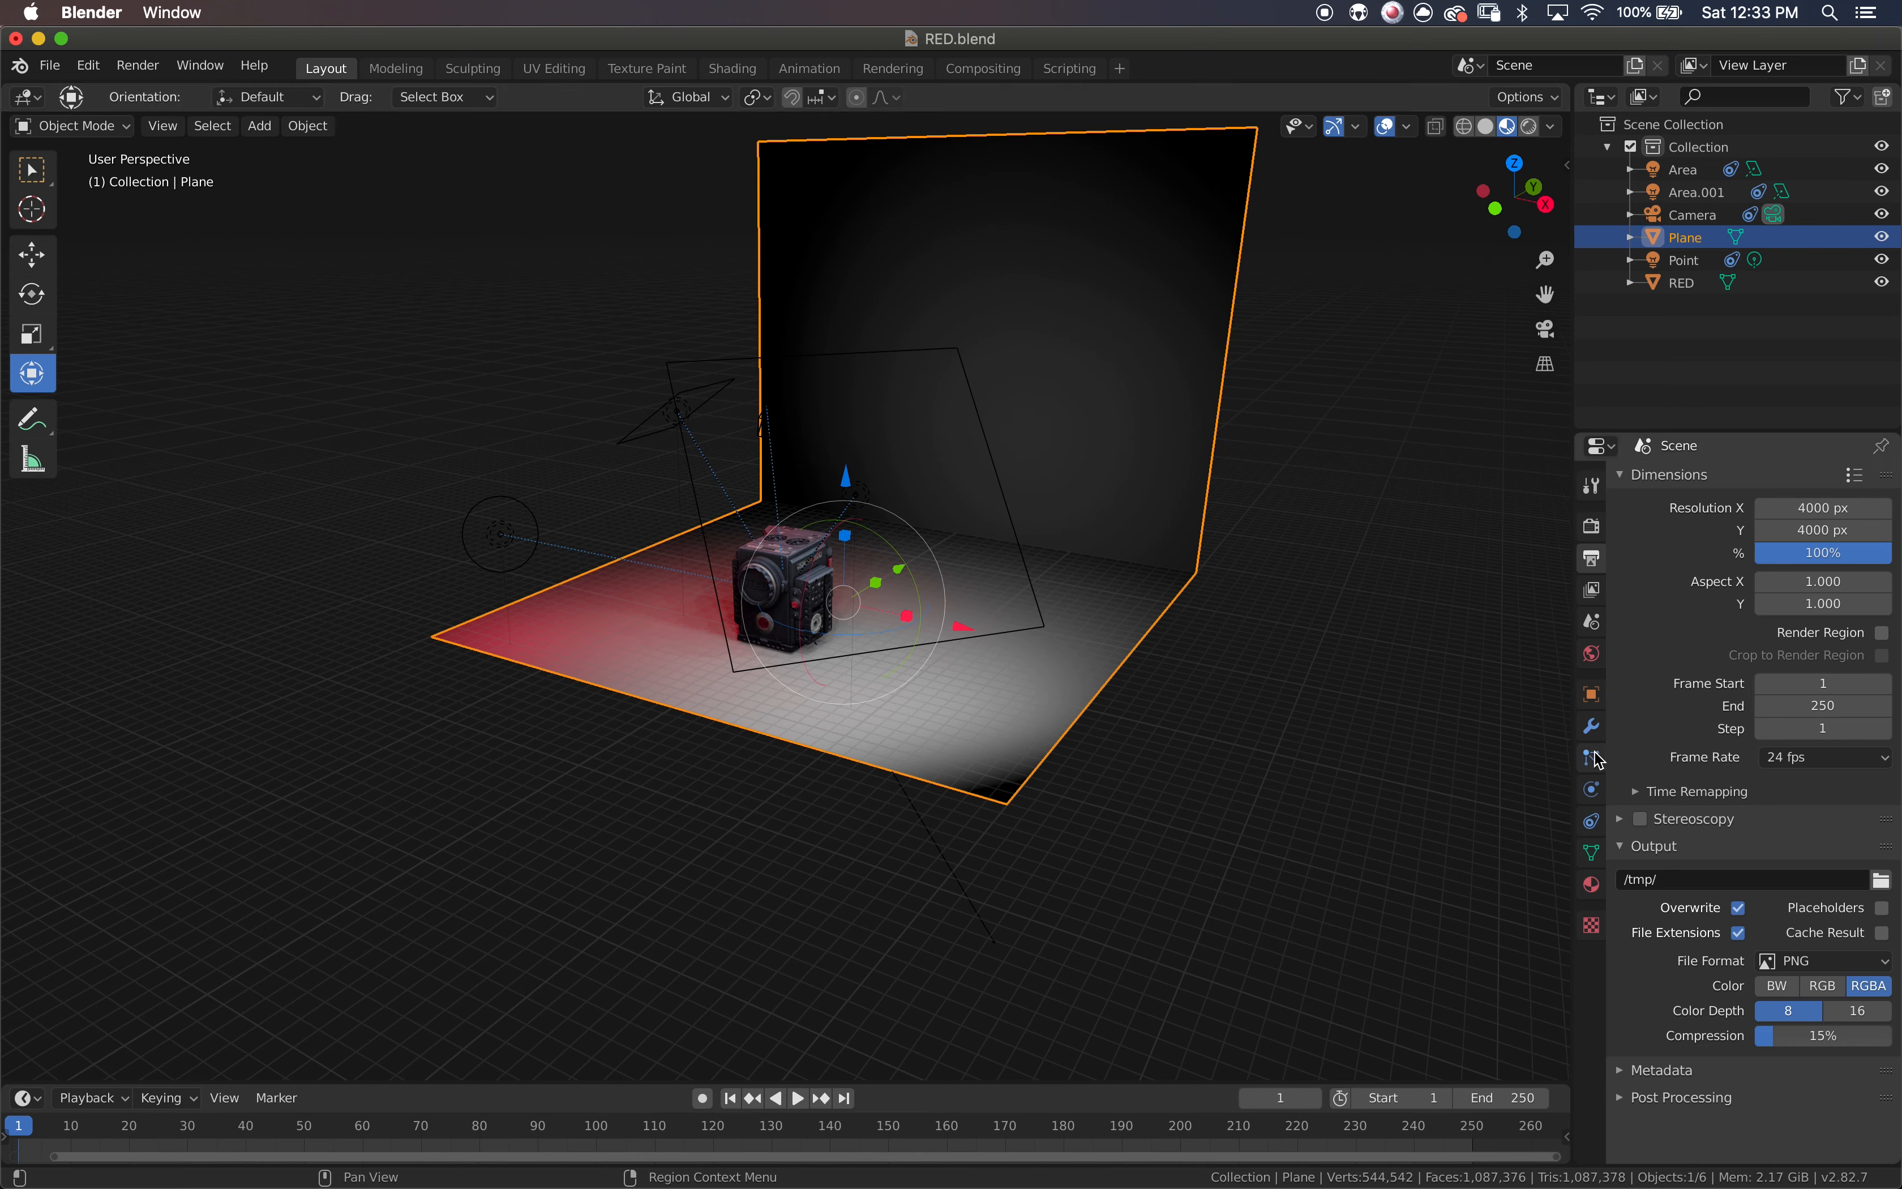
{"action": "left_click", "coordinate": [1592, 886]}
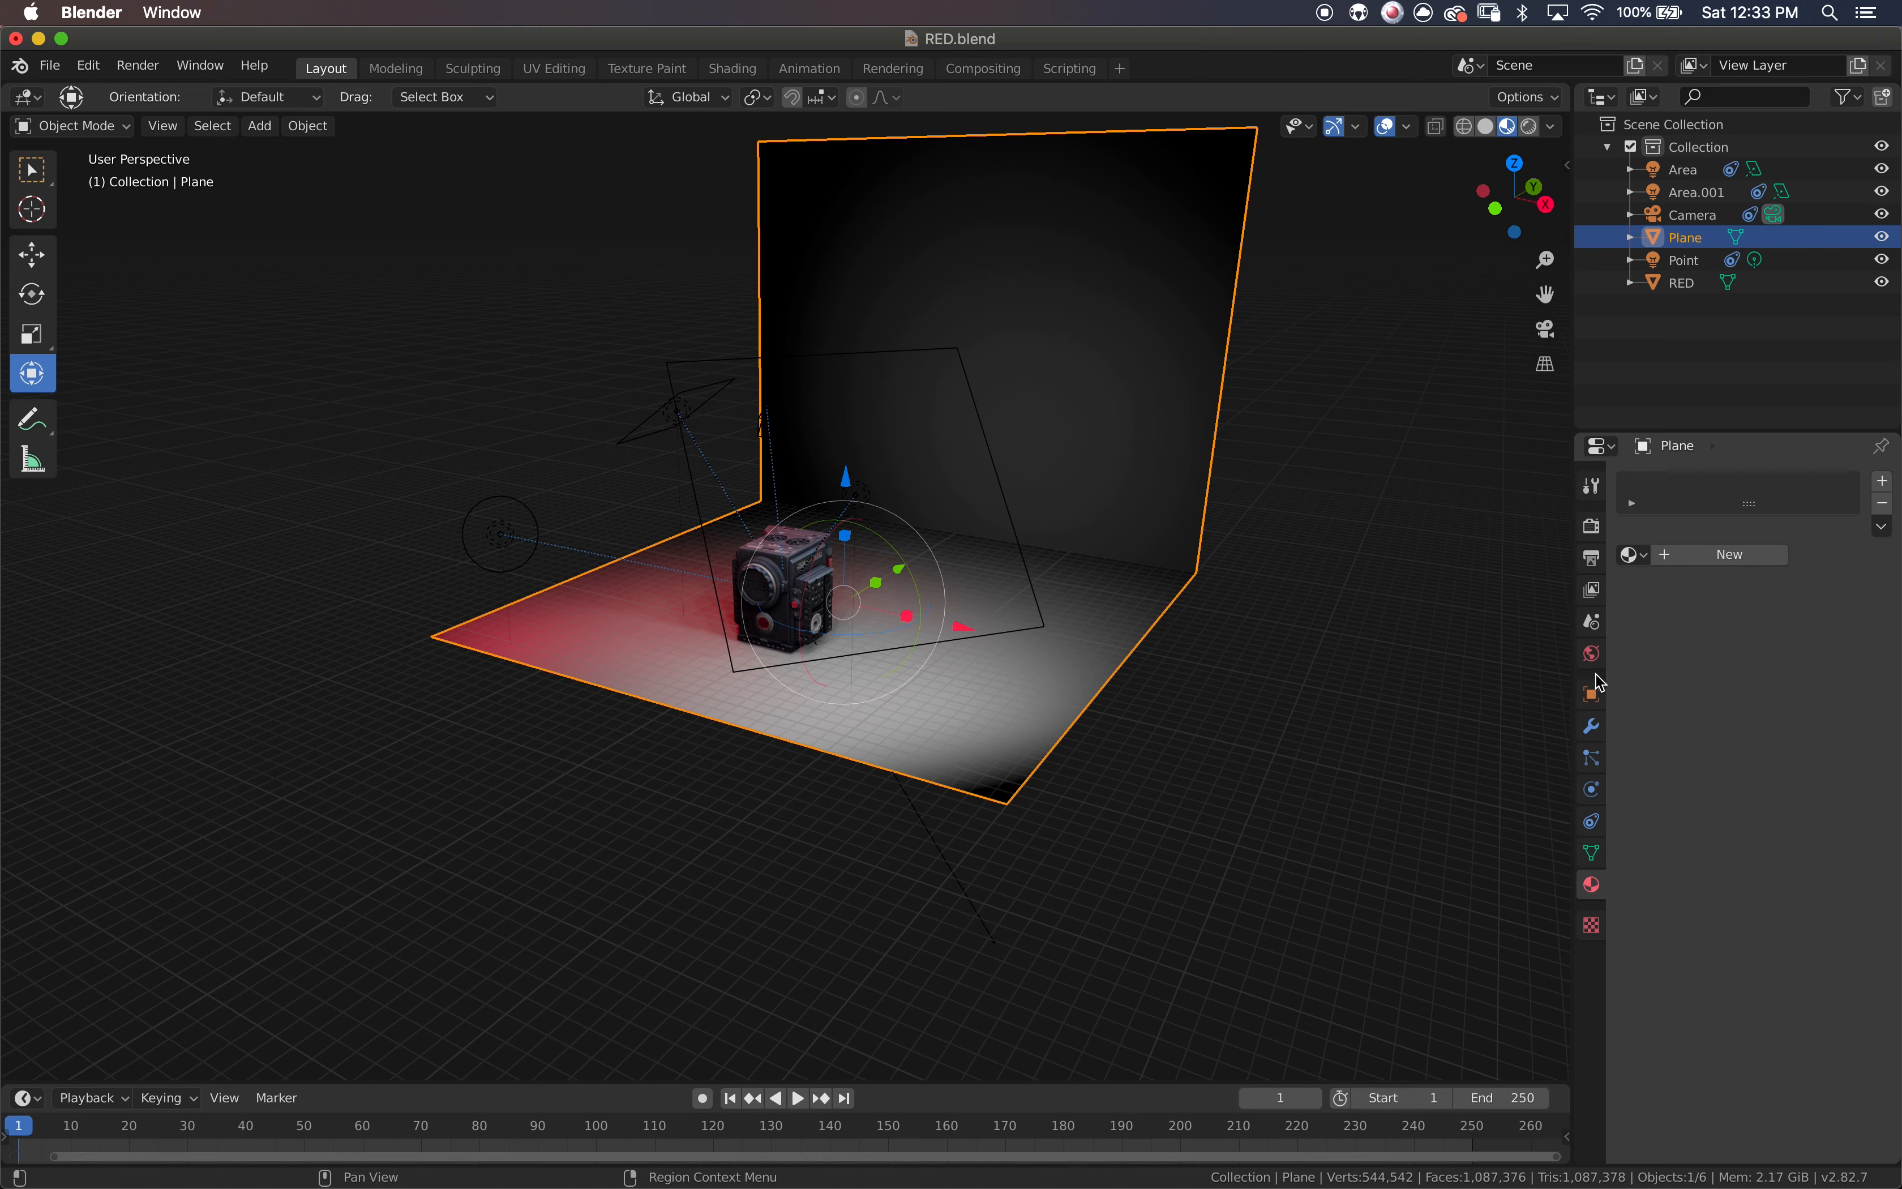
{"action": "left_click", "coordinate": [1593, 726]}
{"action": "left_click", "coordinate": [1734, 481]}
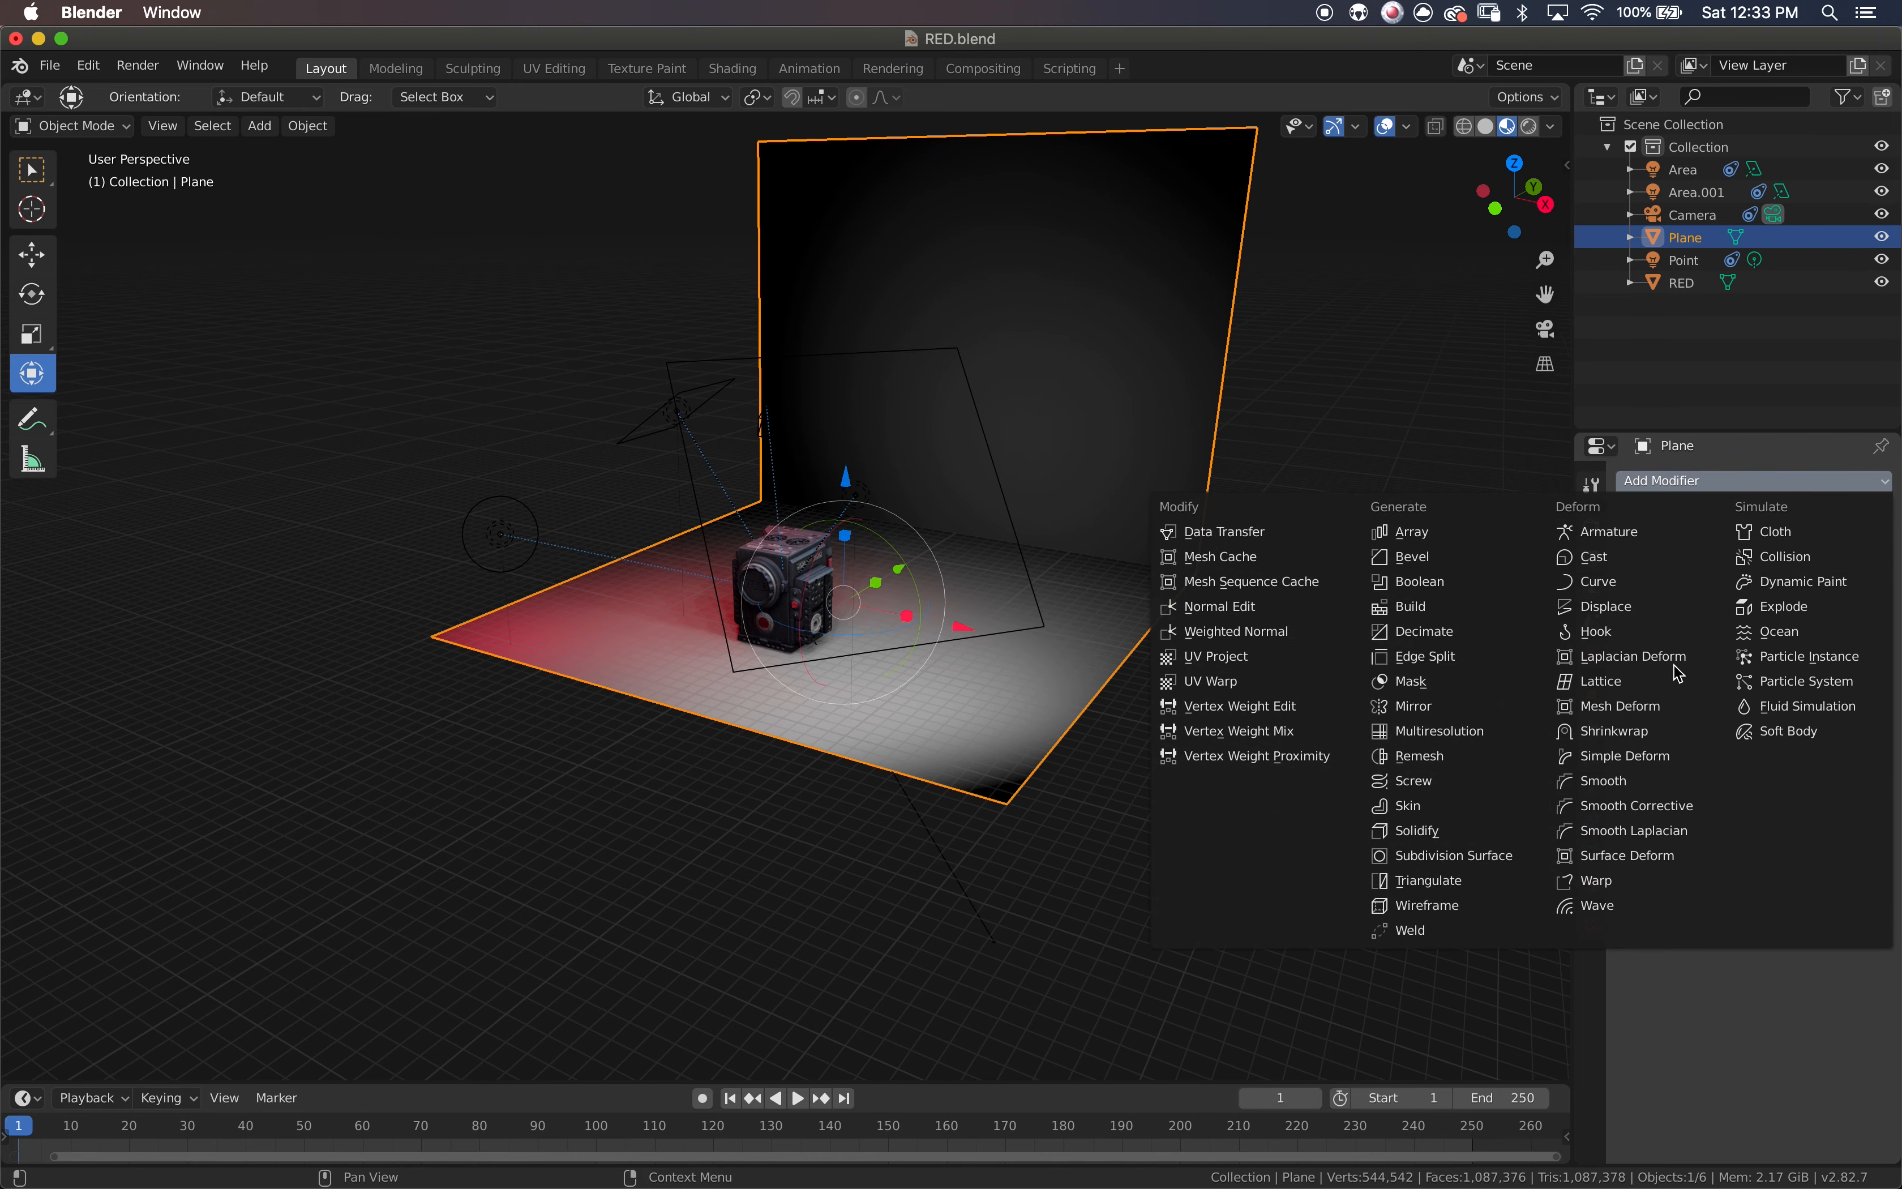
{"action": "left_click", "coordinate": [1483, 859]}
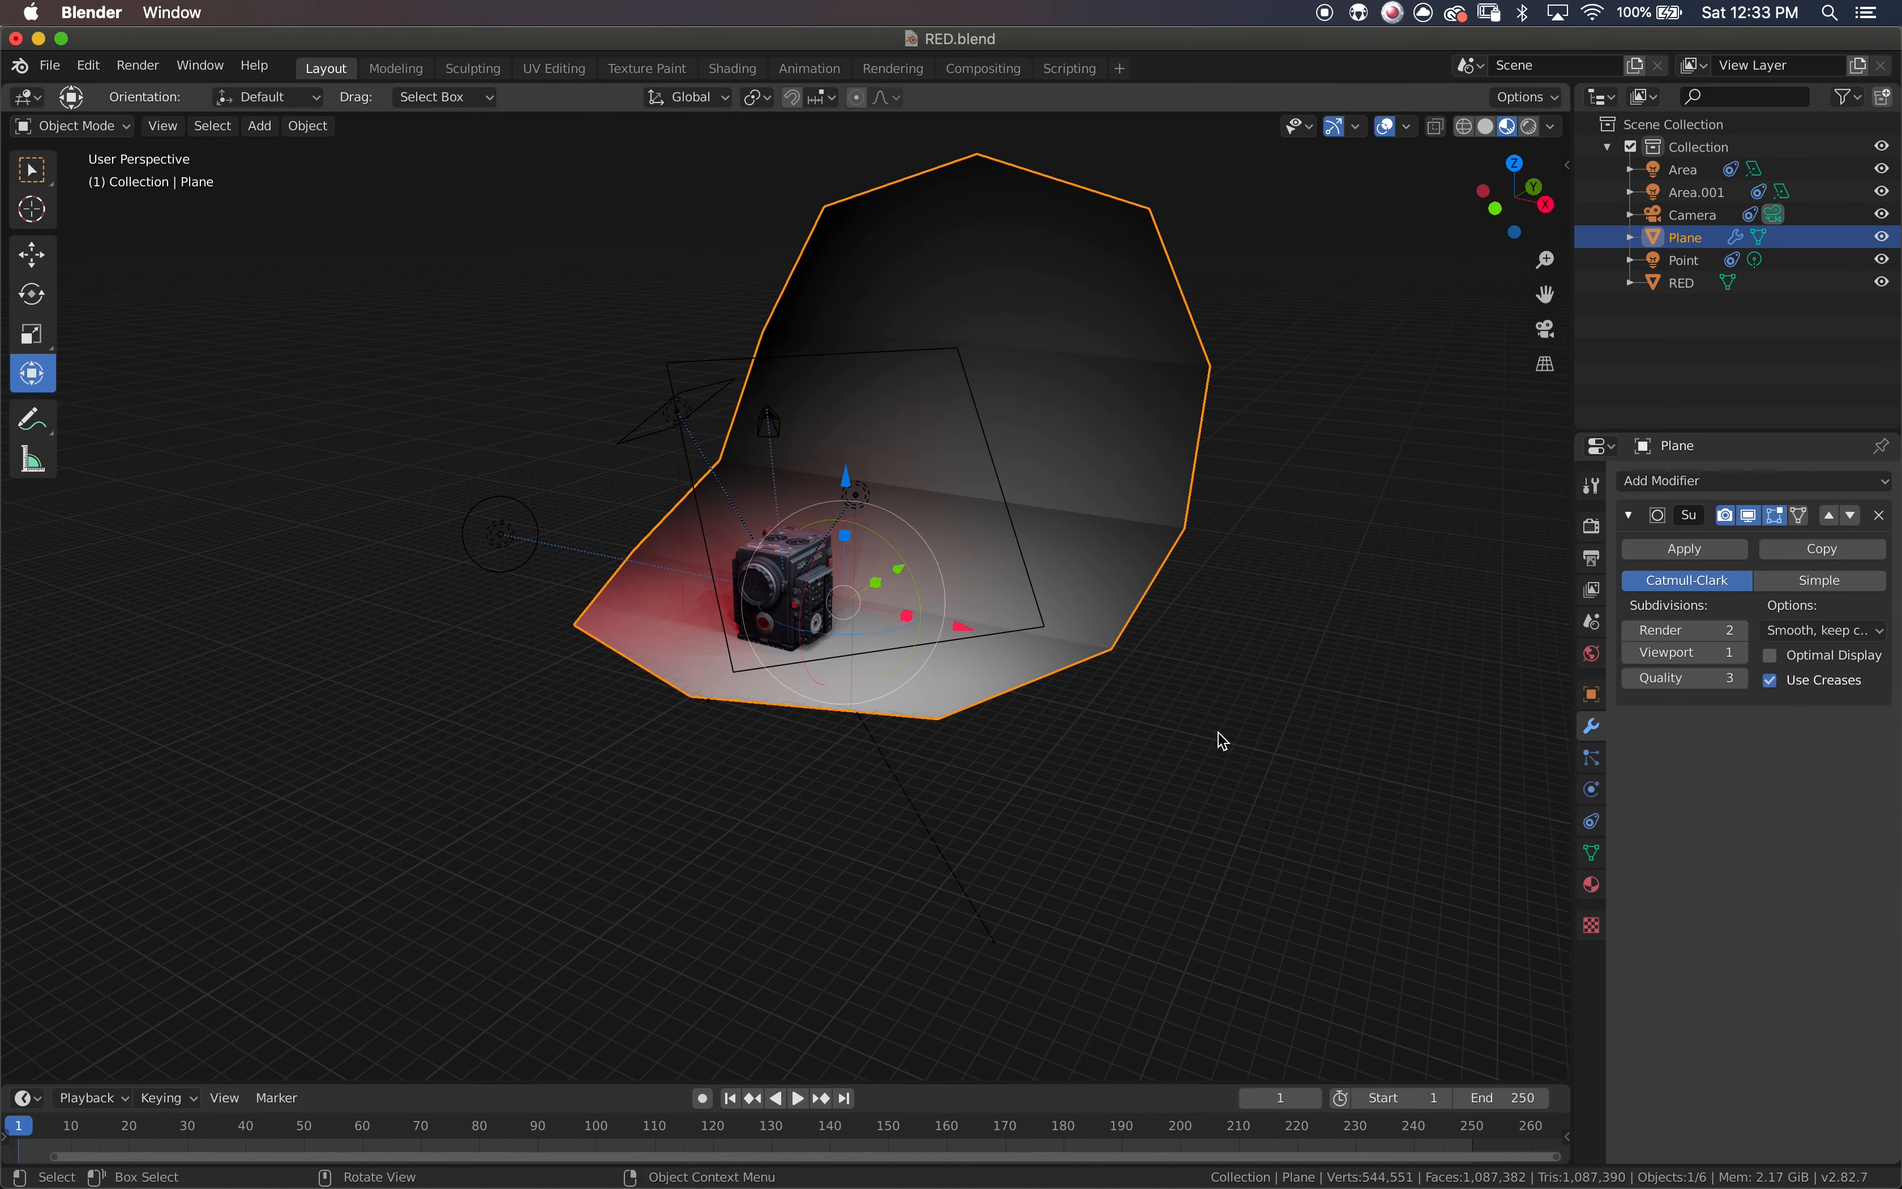
{"action": "left_click", "coordinate": [1741, 653]}
{"action": "left_click", "coordinate": [1741, 653]}
{"action": "left_click", "coordinate": [1742, 653]}
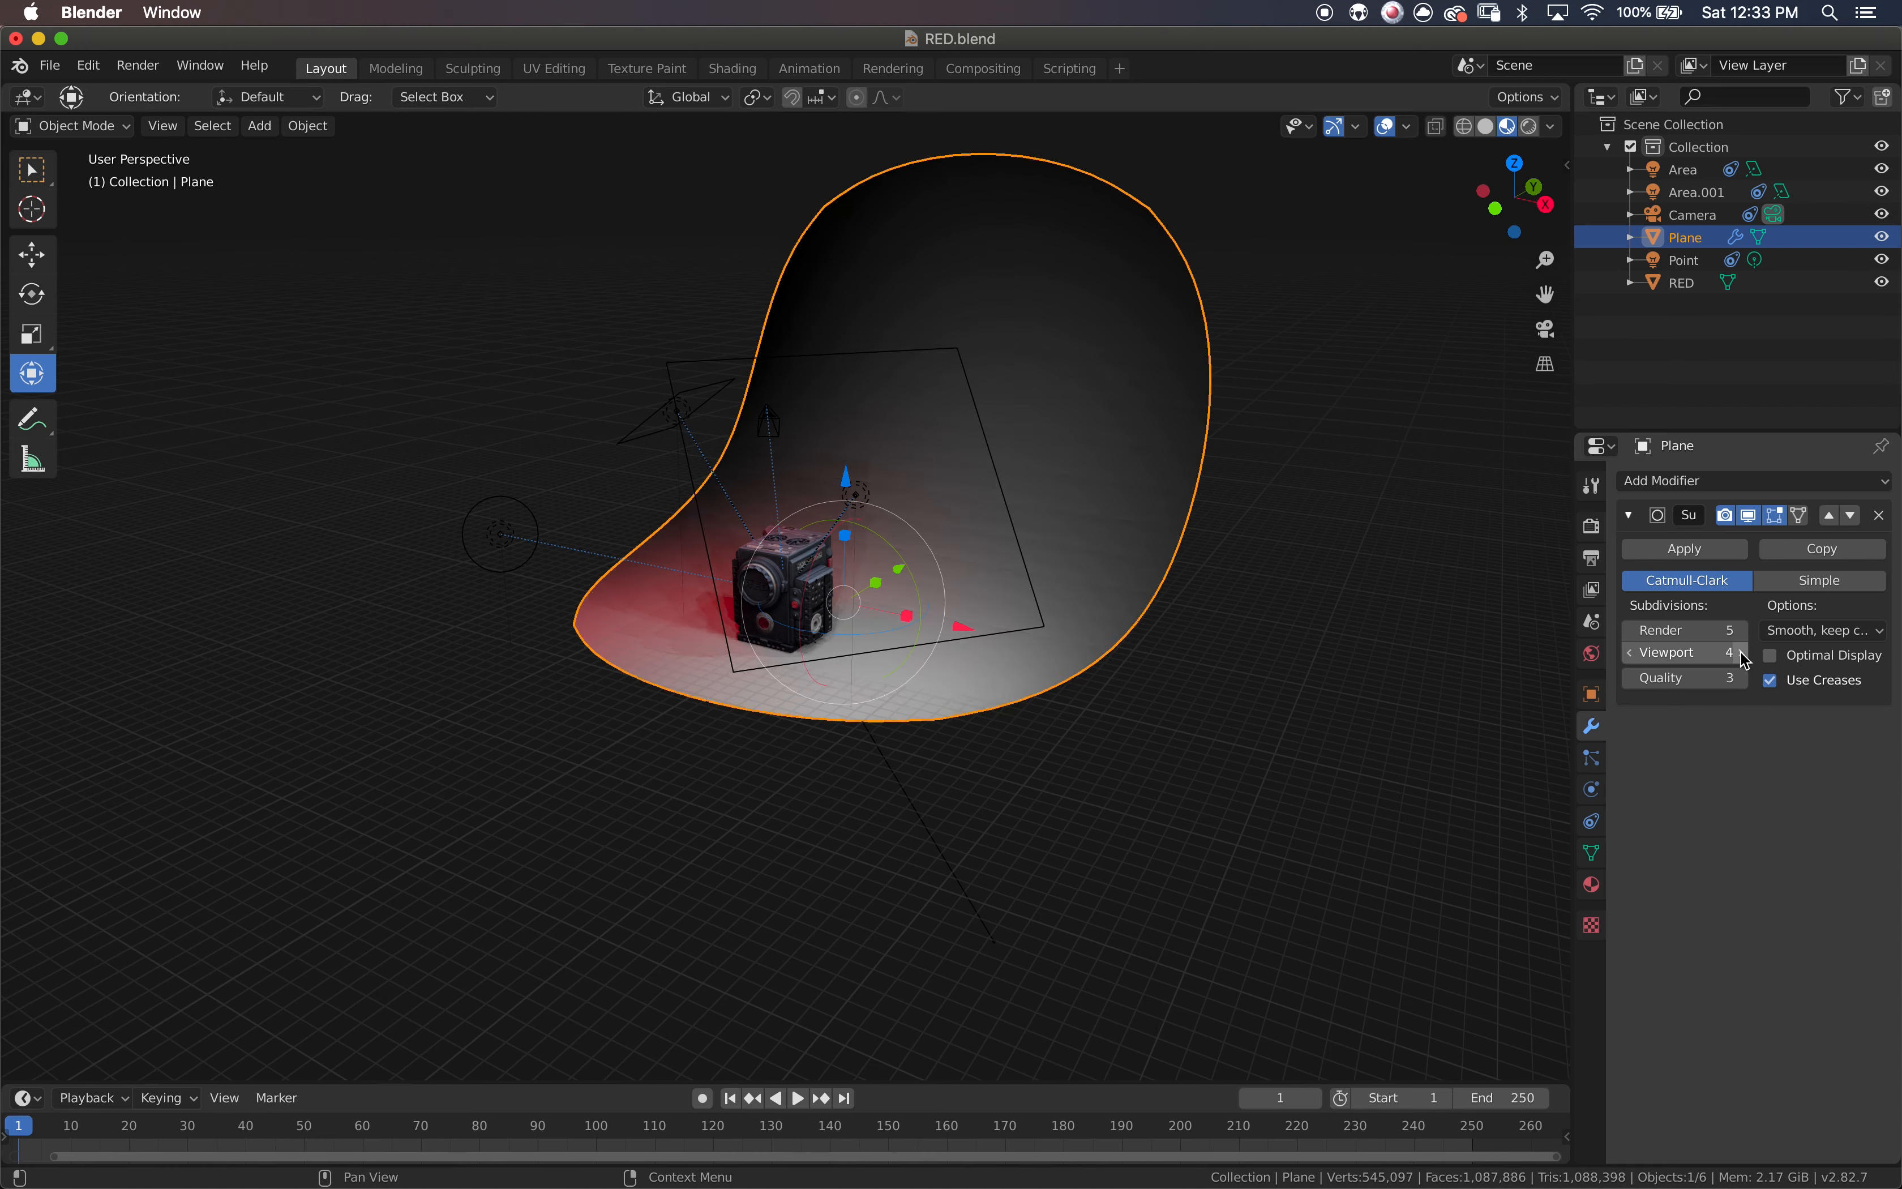
{"action": "left_click", "coordinate": [1633, 659]}
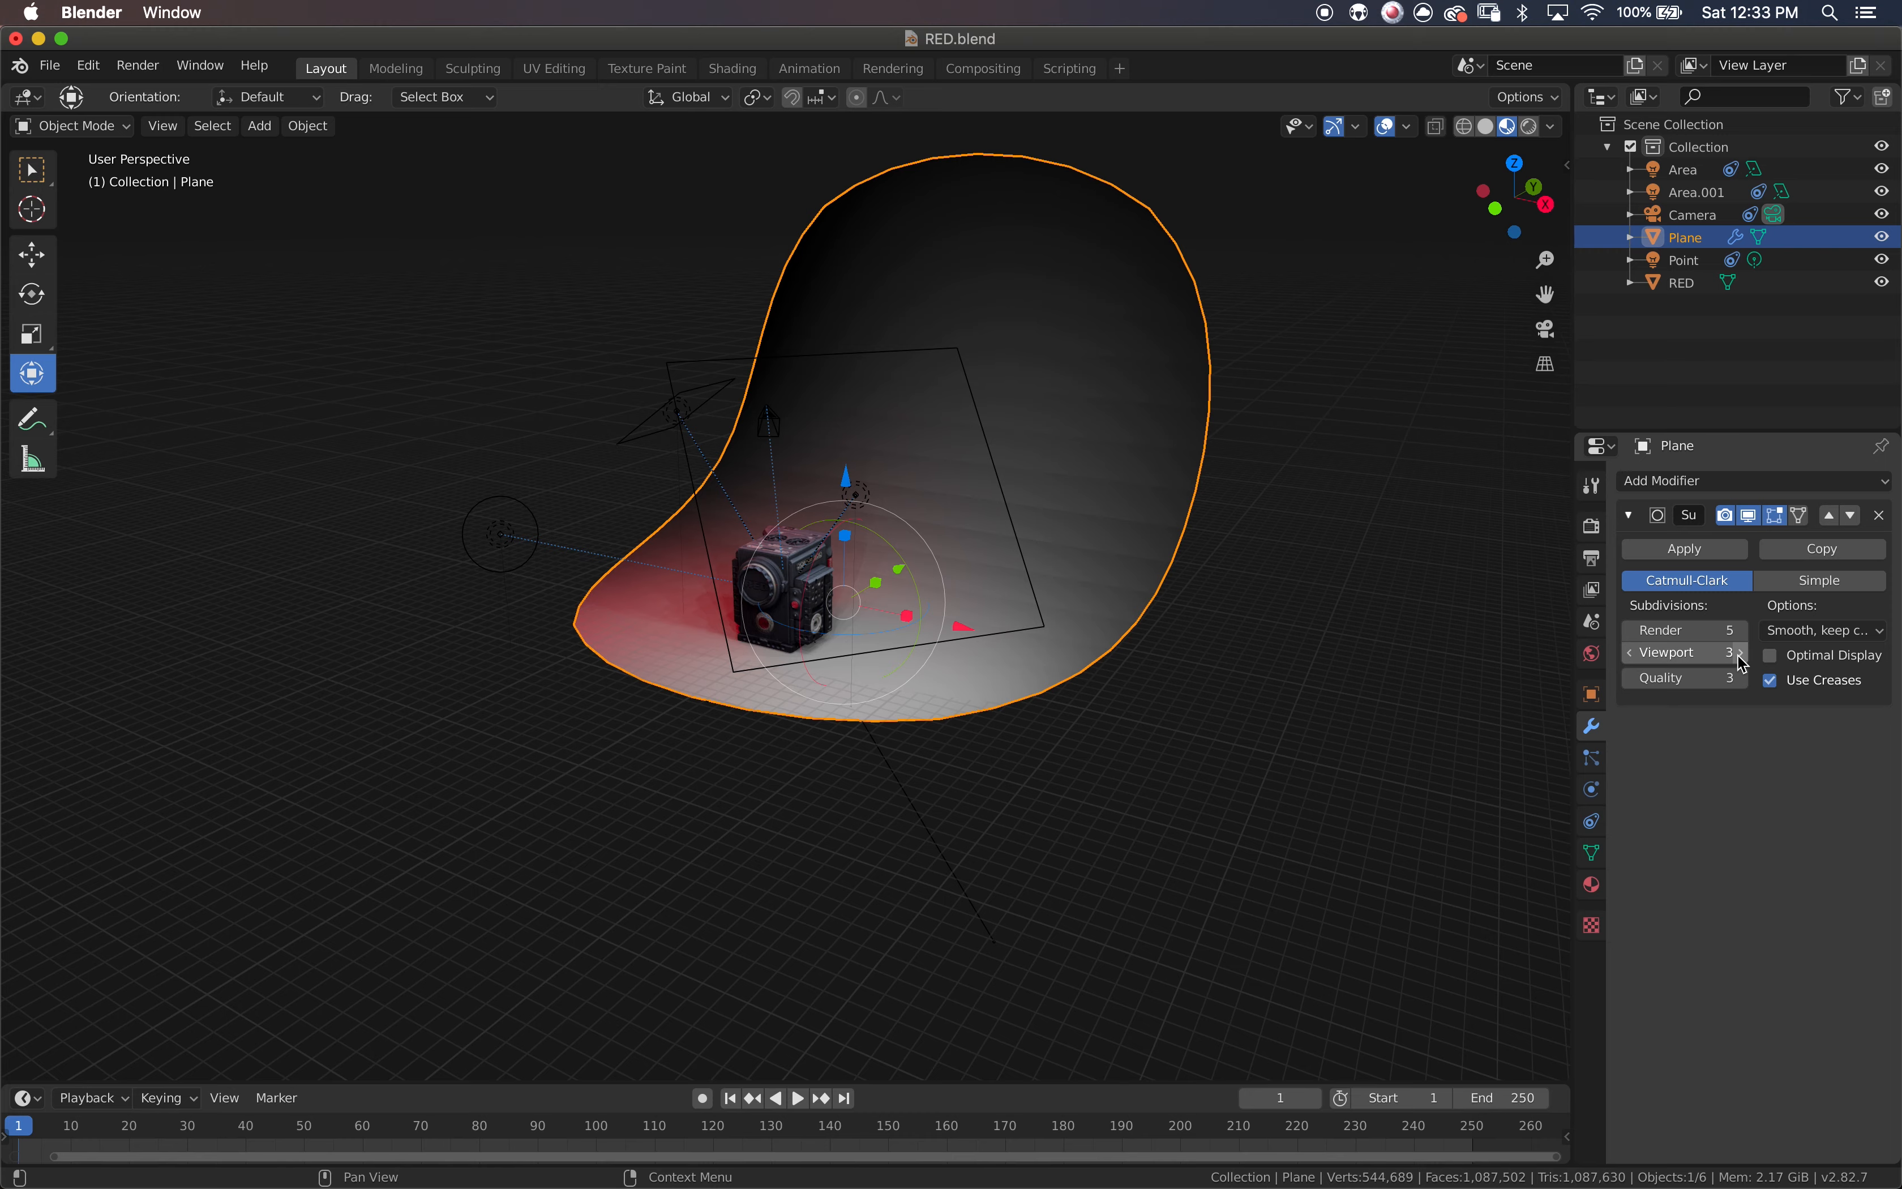
- Add loop cuts across the wall and floor of the backdrop so its outer edges straighten and the bend tightens
{"action": "scroll", "coordinate": [1133, 596], "scroll_direction": "down", "scroll_amount": 3}
{"action": "scroll", "coordinate": [1132, 596], "scroll_direction": "up", "scroll_amount": 8}
{"action": "scroll", "coordinate": [1132, 596], "scroll_direction": "down", "scroll_amount": 5}
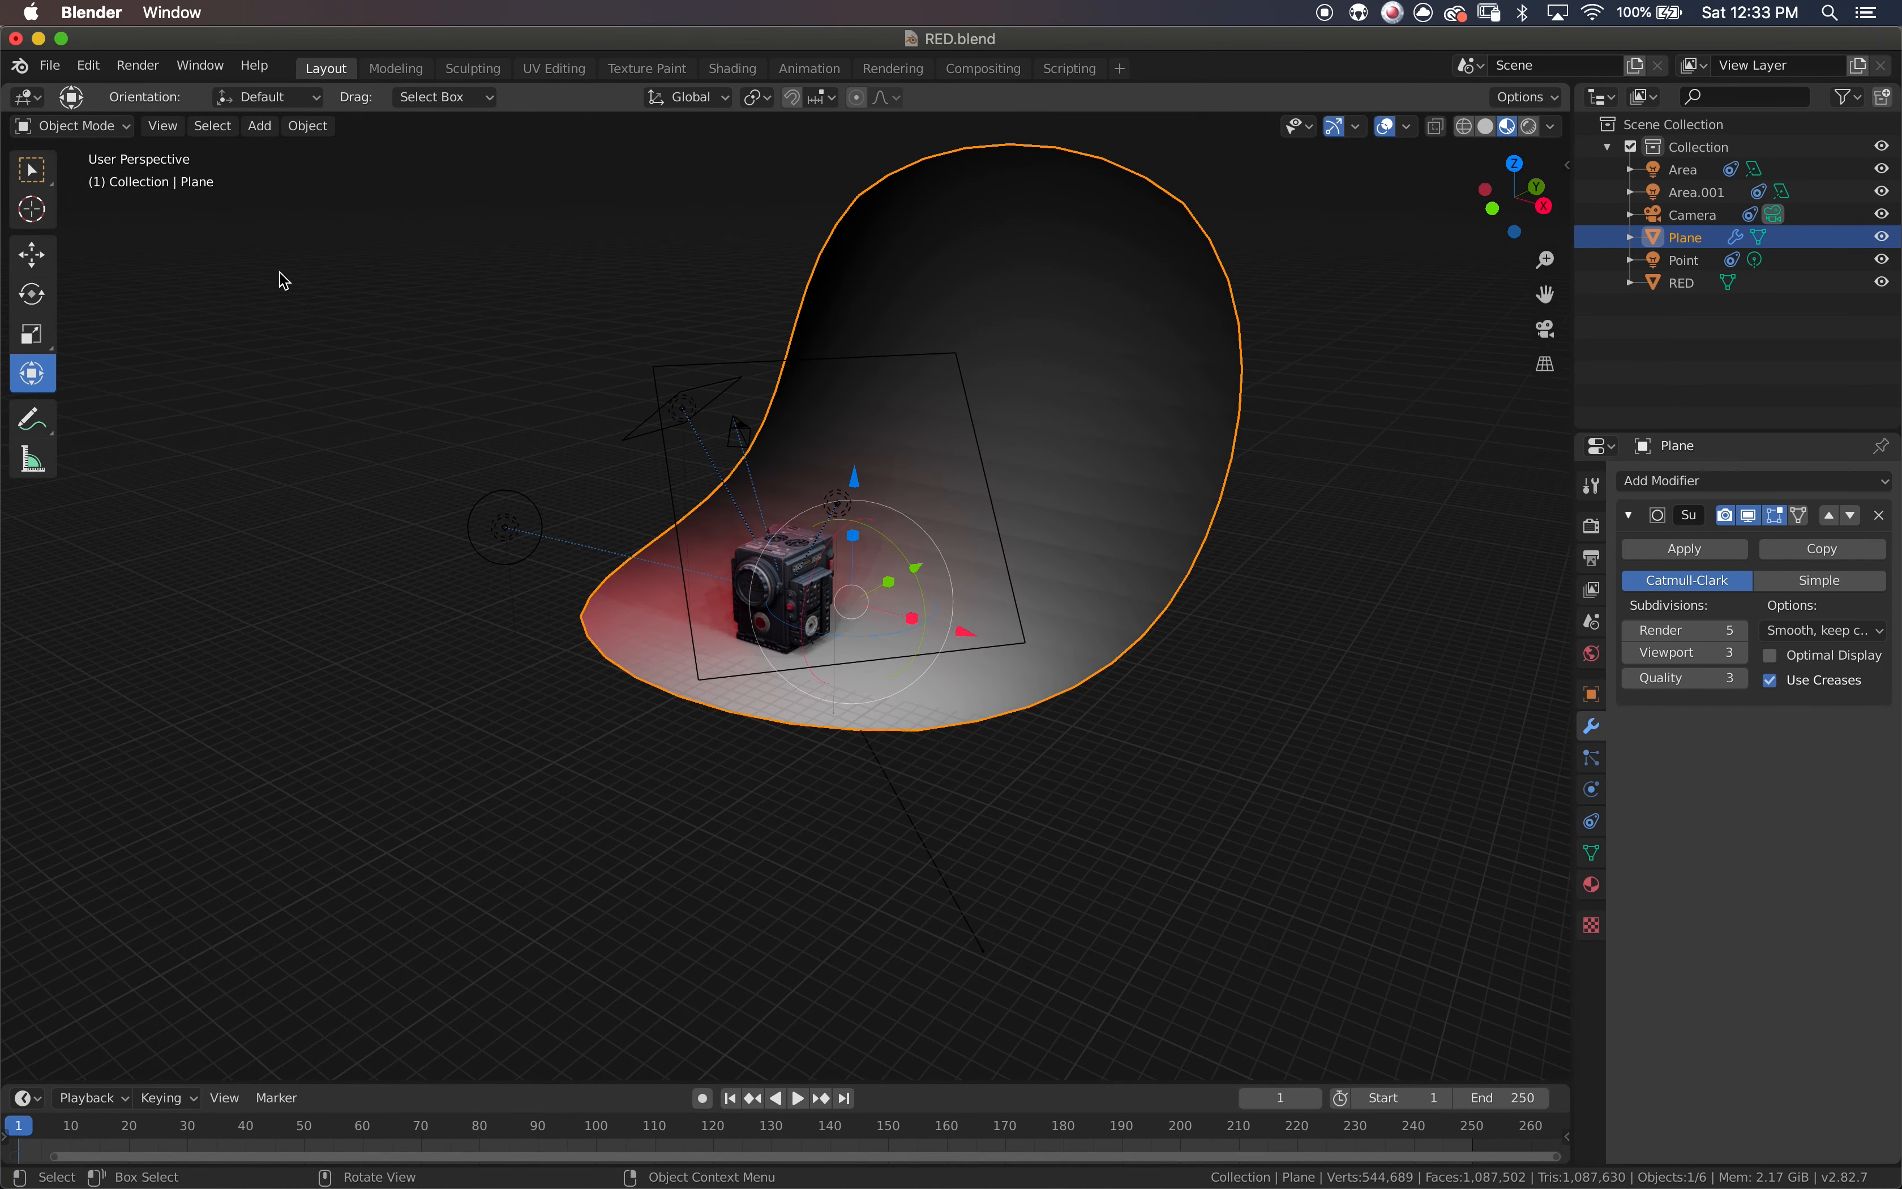
{"action": "key", "text": "Tab"}
{"action": "key", "text": "ctrl+r"}
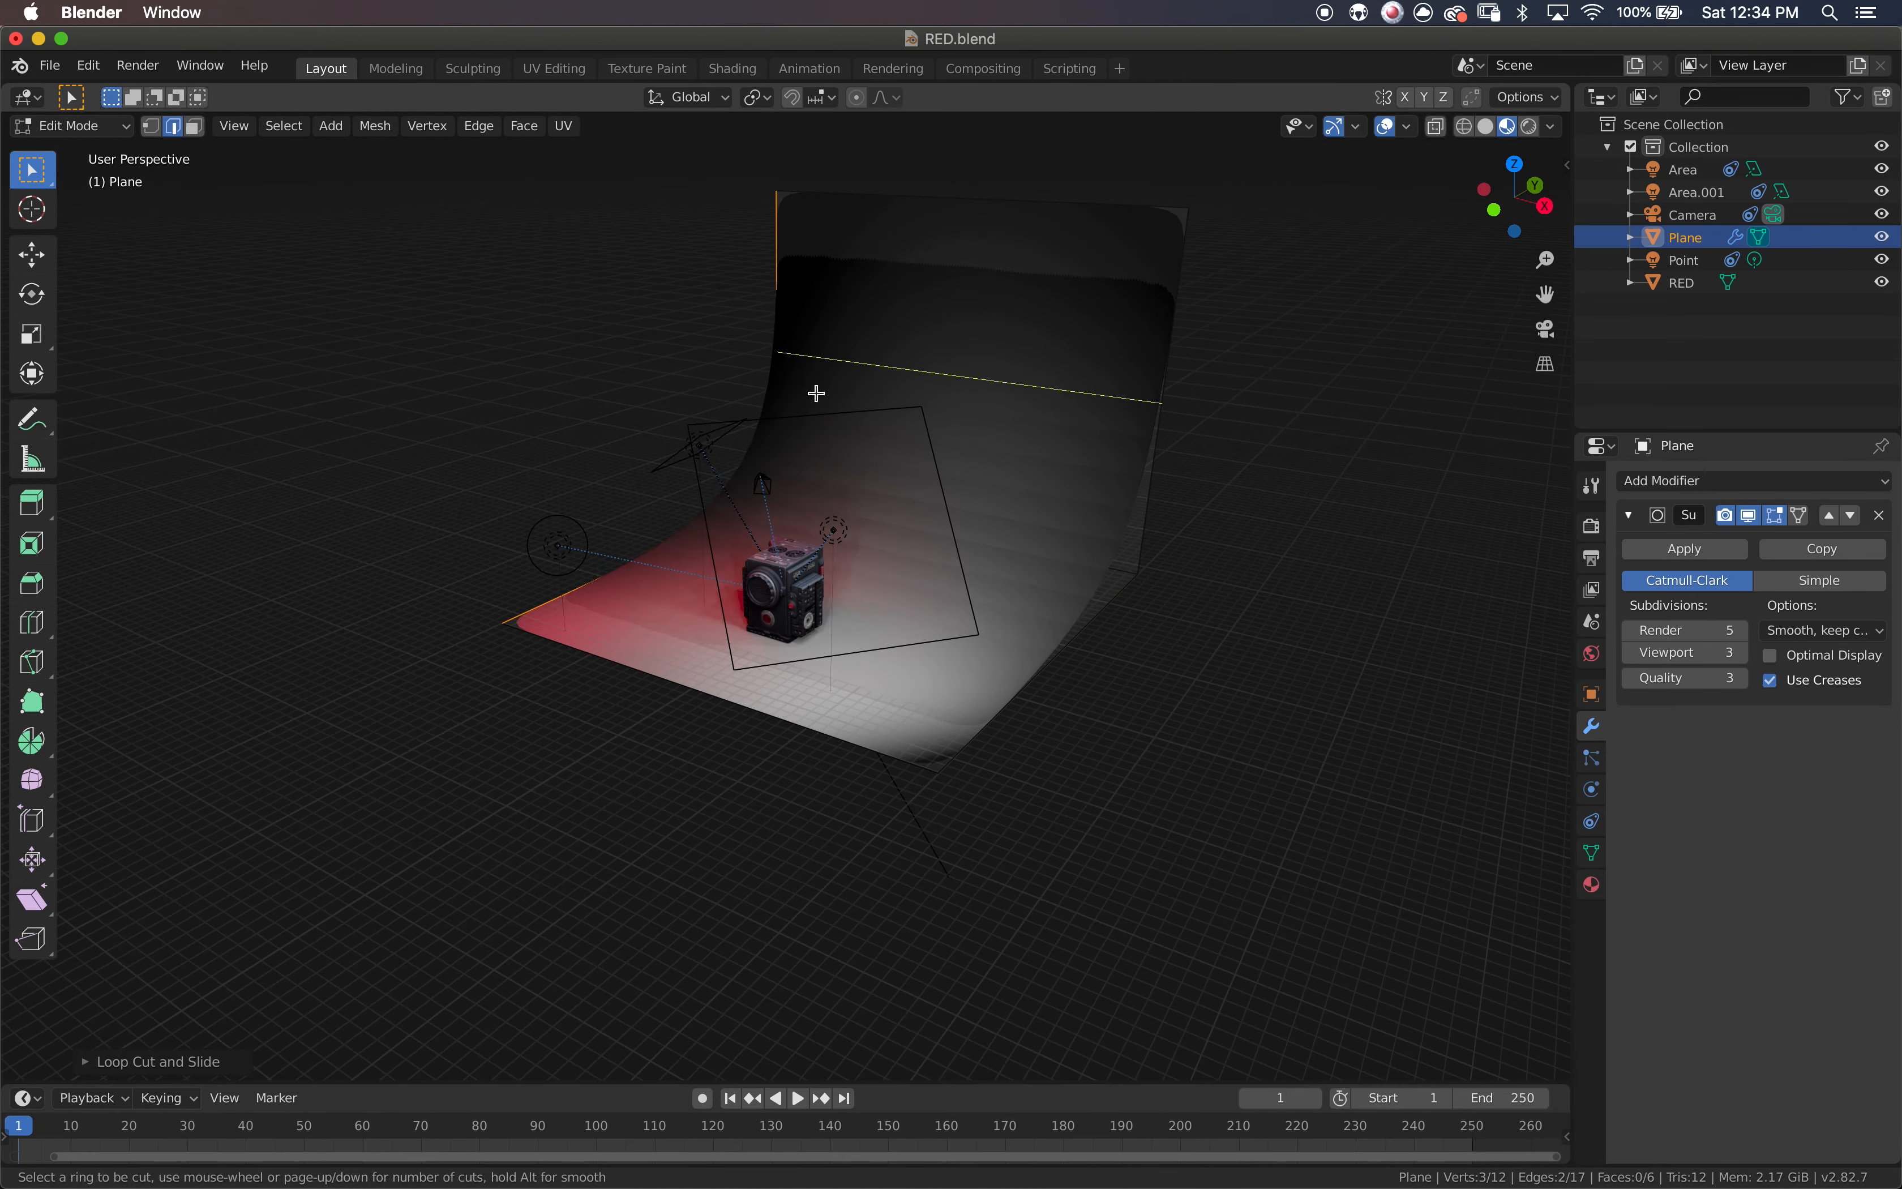
{"action": "left_click", "coordinate": [815, 393]}
{"action": "key", "text": "ctrl+r"}
{"action": "left_click", "coordinate": [815, 412]}
{"action": "key", "text": "ctrl+r"}
{"action": "left_click", "coordinate": [1160, 582]}
{"action": "key", "text": "Tab"}
- Frame the RED model from the front against the backdrop and align the active camera to that view
{"action": "scroll", "coordinate": [823, 690], "scroll_direction": "left", "scroll_amount": 5}
{"action": "scroll", "coordinate": [819, 689], "scroll_direction": "up", "scroll_amount": 3, "text": "ctrl"}
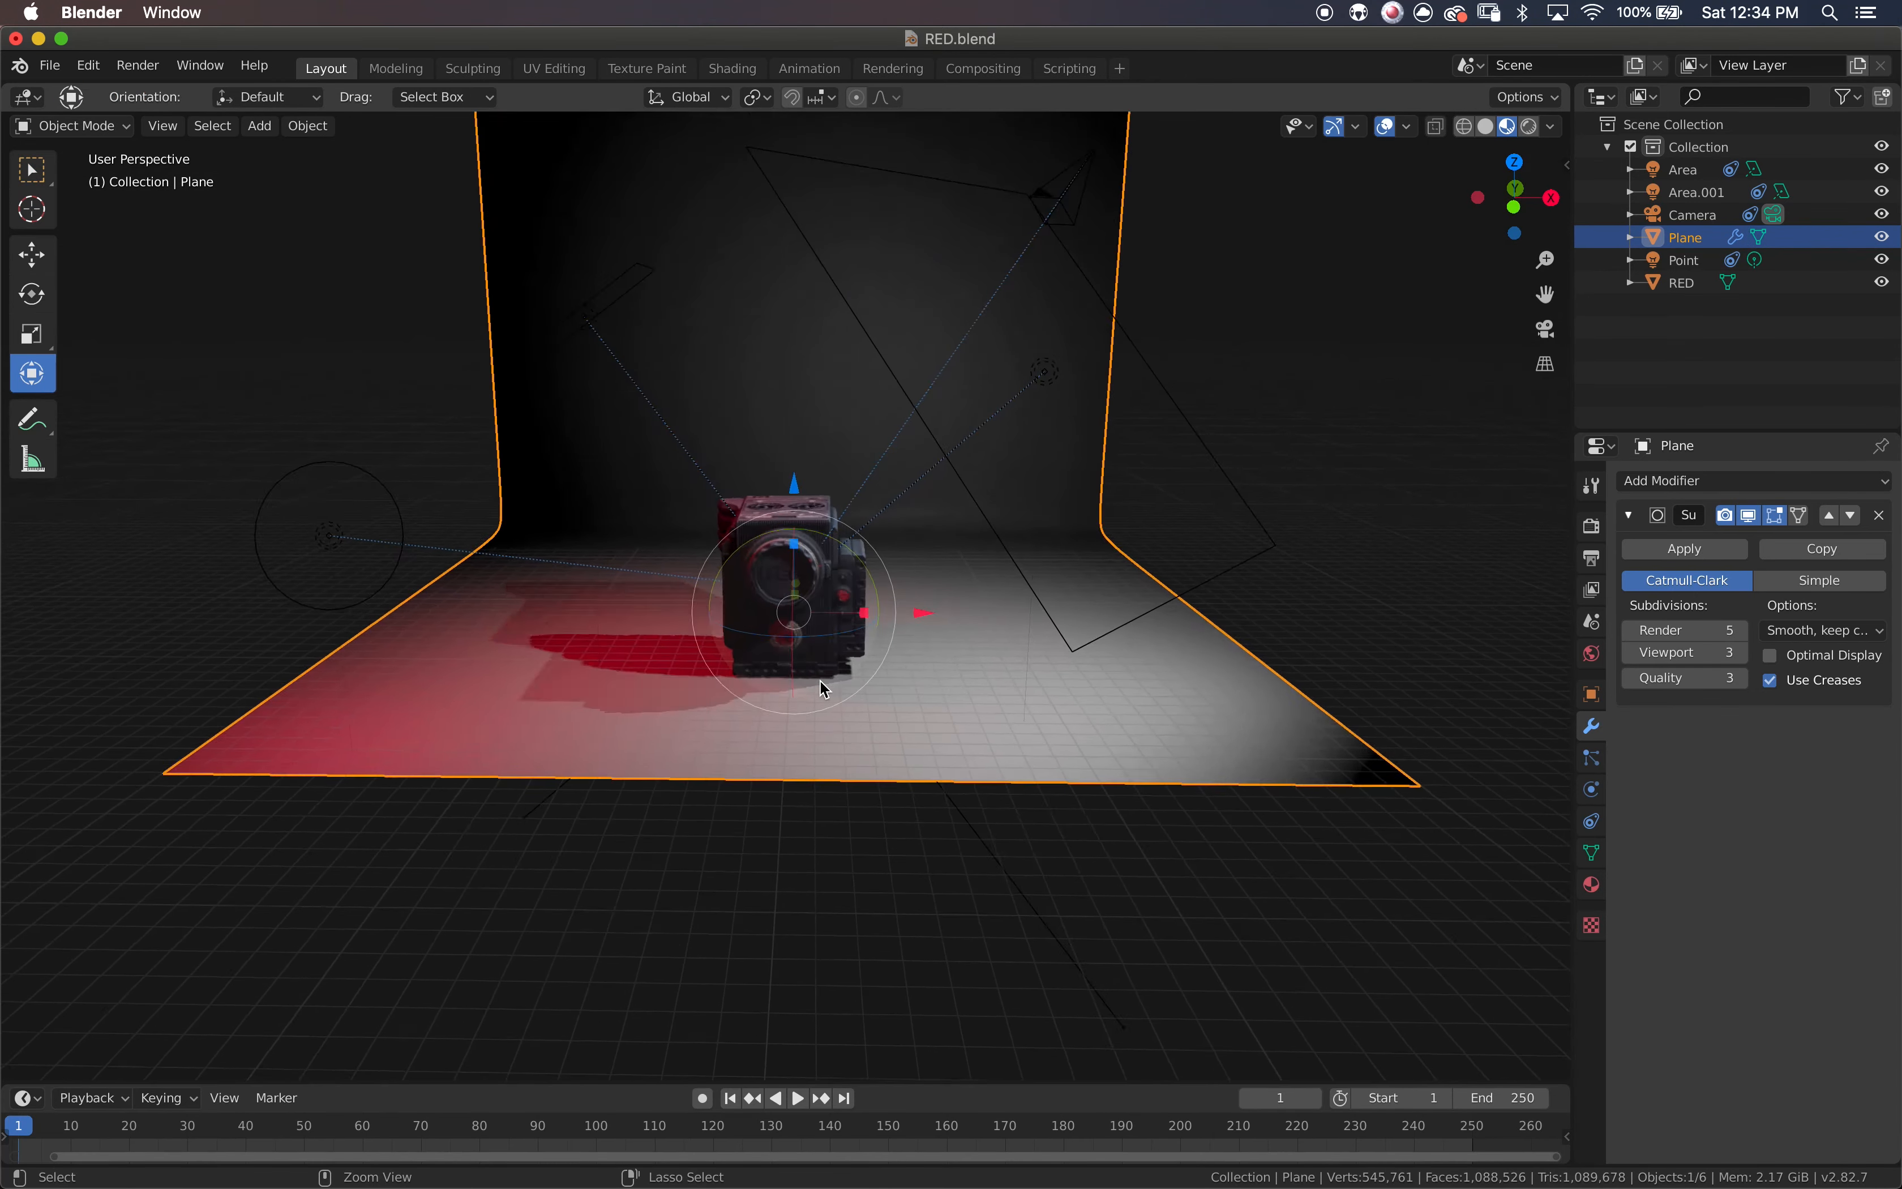
{"action": "scroll", "coordinate": [820, 689], "scroll_direction": "up", "scroll_amount": 5, "text": "ctrl"}
{"action": "scroll", "coordinate": [820, 688], "scroll_direction": "up", "scroll_amount": 3}
{"action": "scroll", "coordinate": [820, 689], "scroll_direction": "down", "scroll_amount": 5}
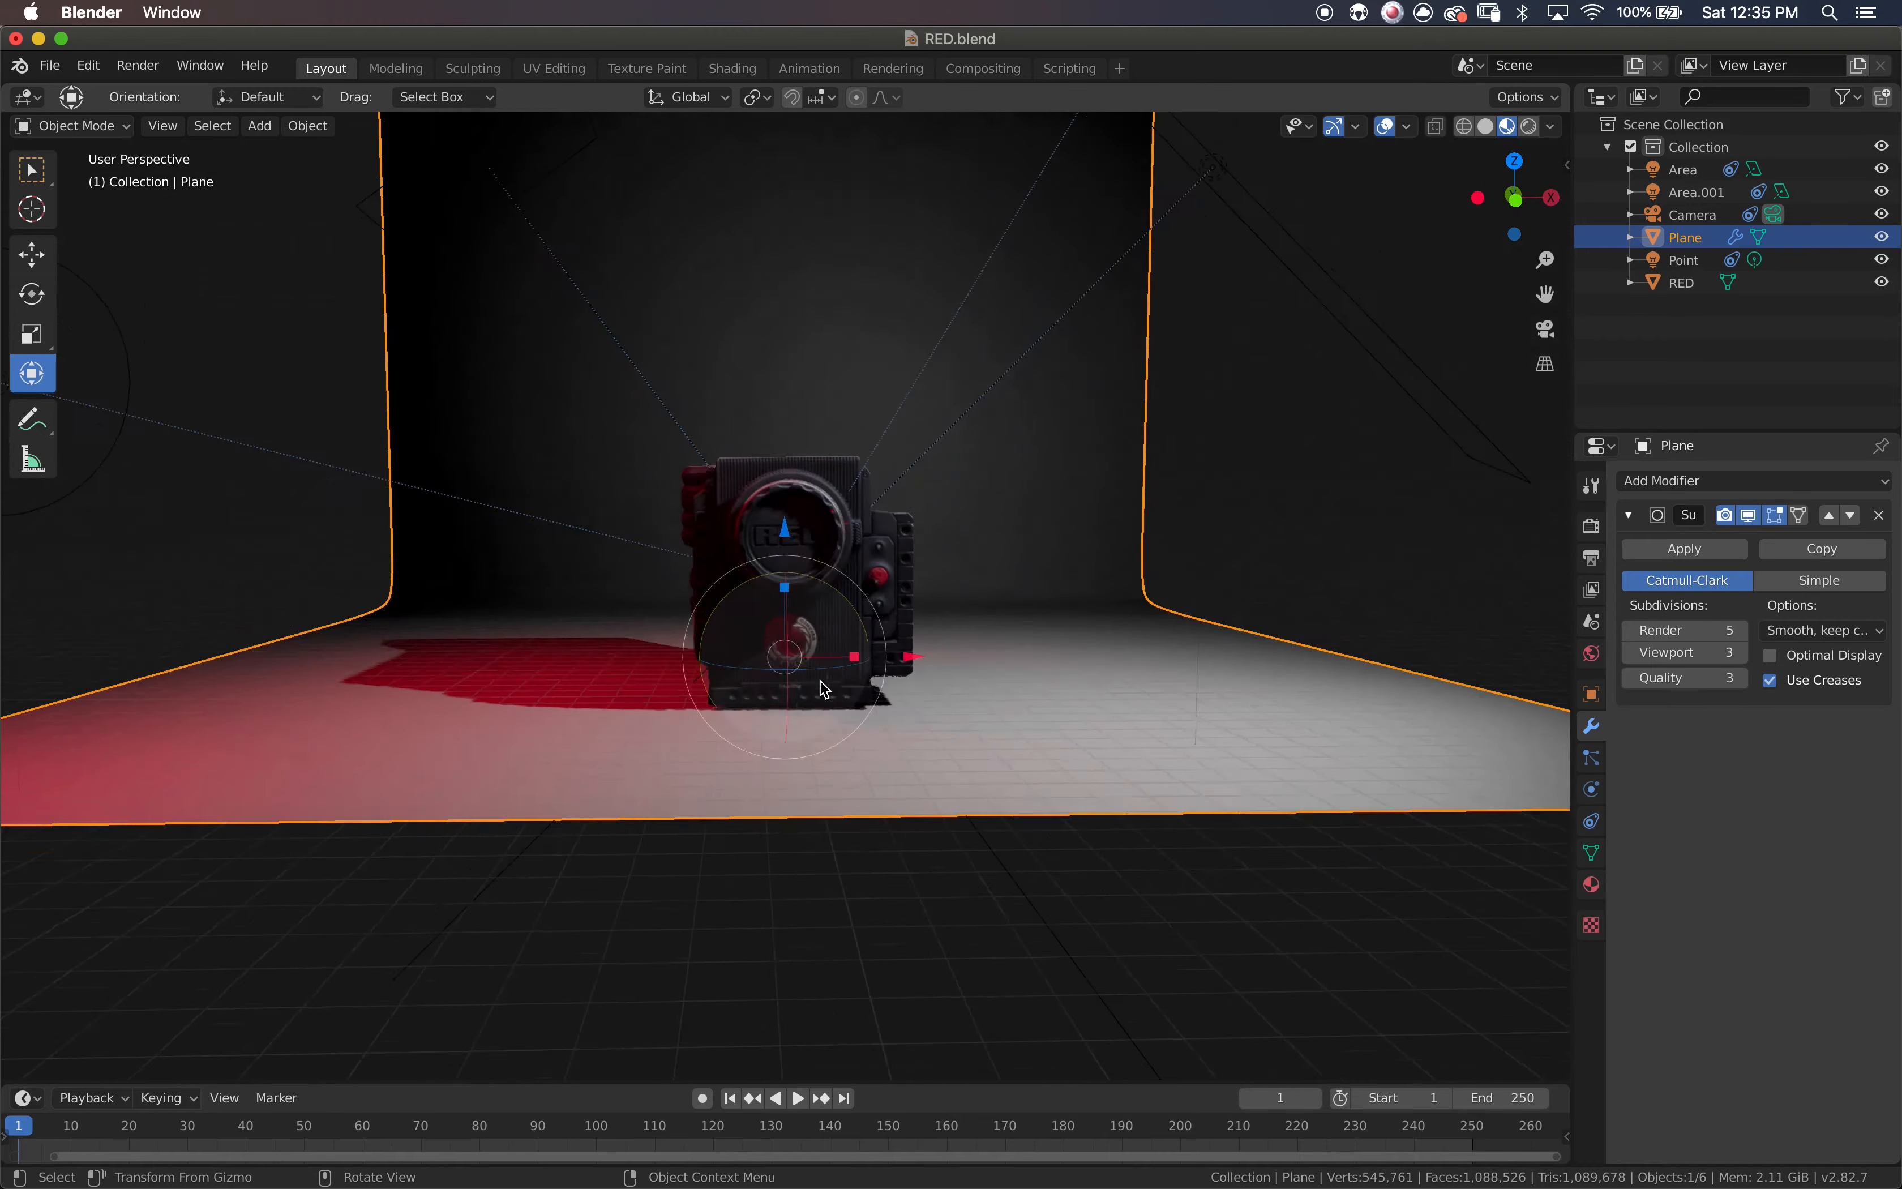
{"action": "scroll", "coordinate": [819, 689], "scroll_direction": "up", "scroll_amount": 3}
{"action": "left_click", "coordinate": [163, 125]}
{"action": "scroll", "coordinate": [849, 607], "scroll_direction": "down", "scroll_amount": 3}
{"action": "scroll", "coordinate": [849, 607], "scroll_direction": "up", "scroll_amount": 4, "text": "ctrl"}
{"action": "left_click_drag", "start_coordinate": [1544, 294], "coordinate": [1552, 417]}
{"action": "left_click", "coordinate": [162, 126]}
{"action": "mouse_move", "coordinate": [302, 437]}
{"action": "left_click", "coordinate": [542, 462]}
- Select the camera and try to rotate it freely while looking through its view
{"action": "key", "text": "r"}
{"action": "key", "text": "Escape"}
{"action": "left_click", "coordinate": [1707, 219]}
{"action": "key", "text": "r"}
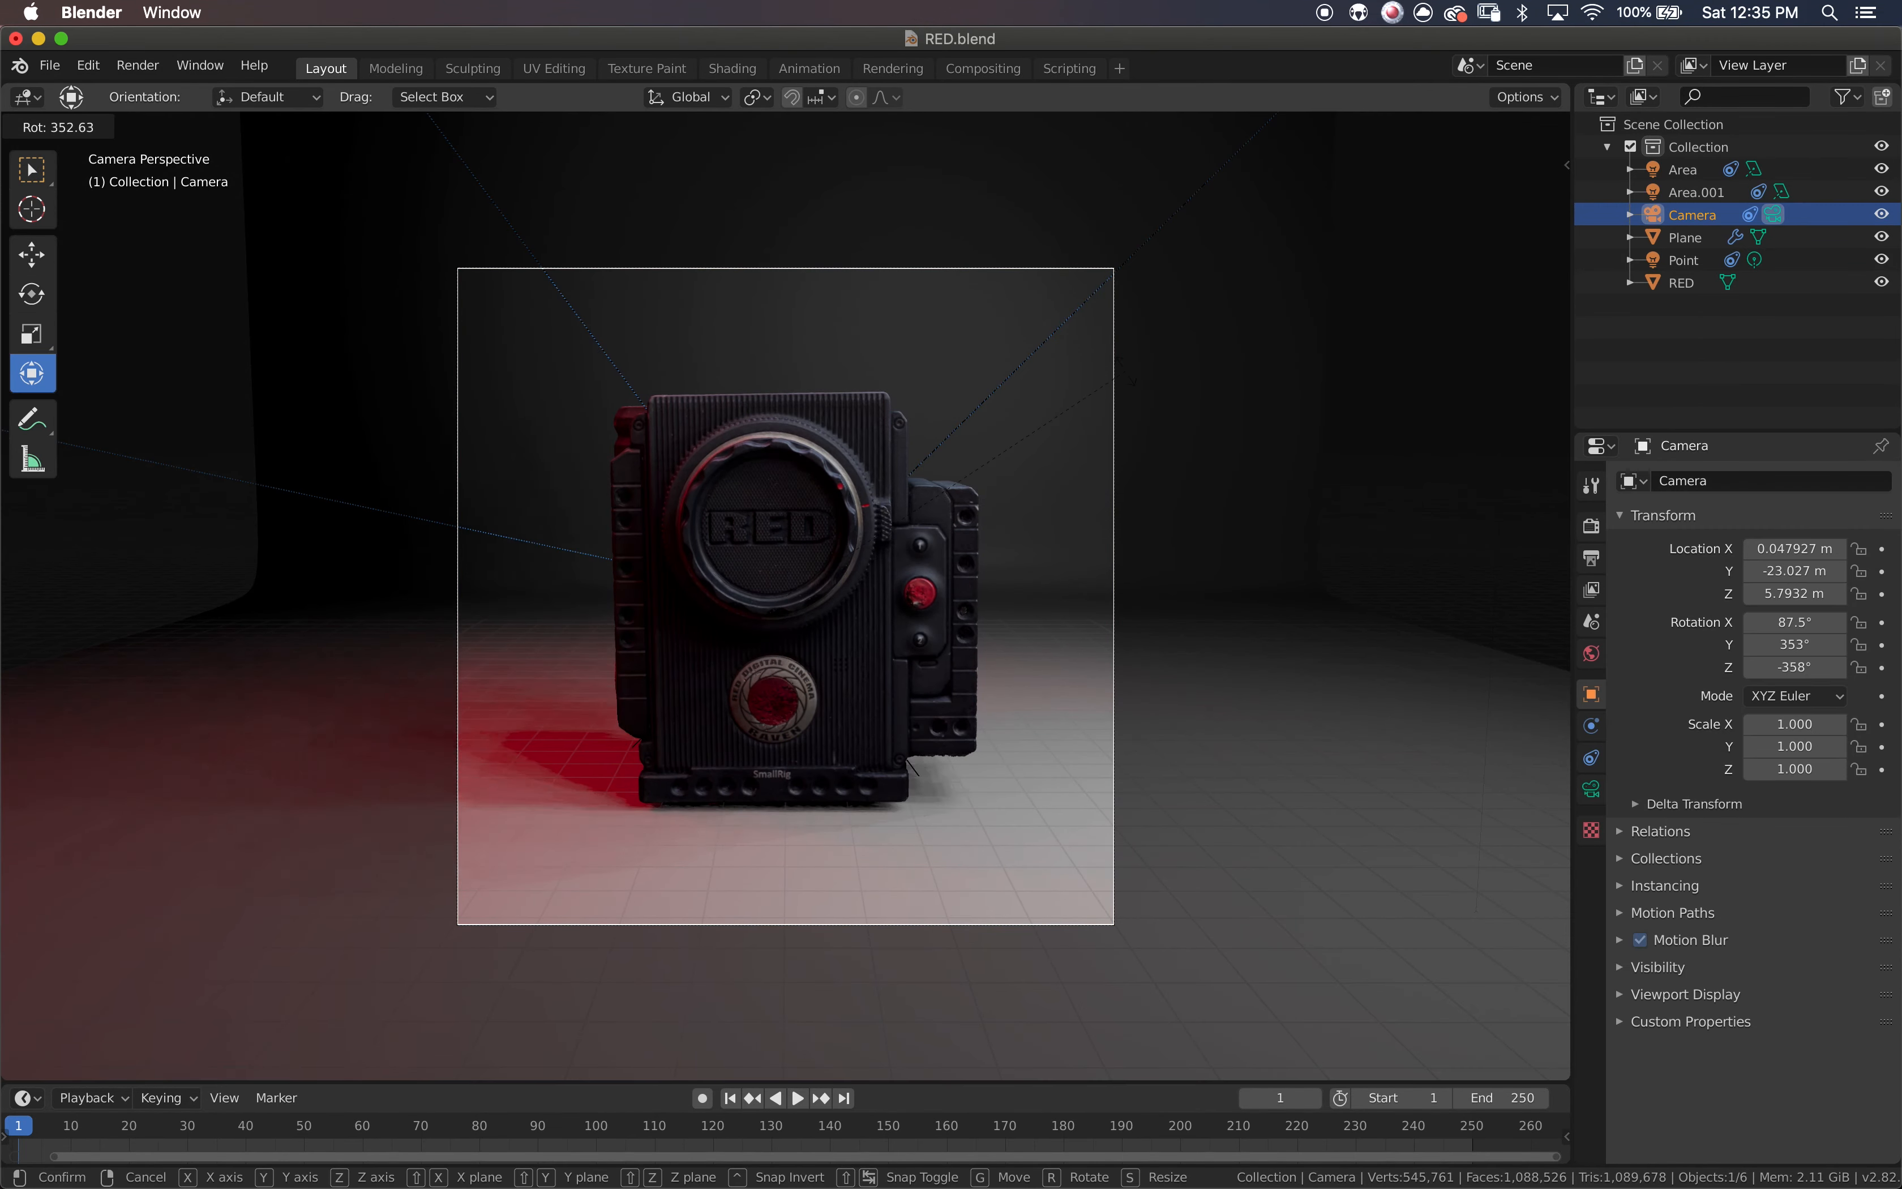
{"action": "left_click", "coordinate": [1125, 370]}
{"action": "key", "text": "g"}
{"action": "key", "text": "r"}
{"action": "key", "text": "r"}
{"action": "left_click", "coordinate": [828, 543]}
{"action": "key", "text": "r"}
{"action": "left_click", "coordinate": [828, 543]}
{"action": "key", "text": "r"}
{"action": "key", "text": "r"}
{"action": "left_click", "coordinate": [1328, 305]}
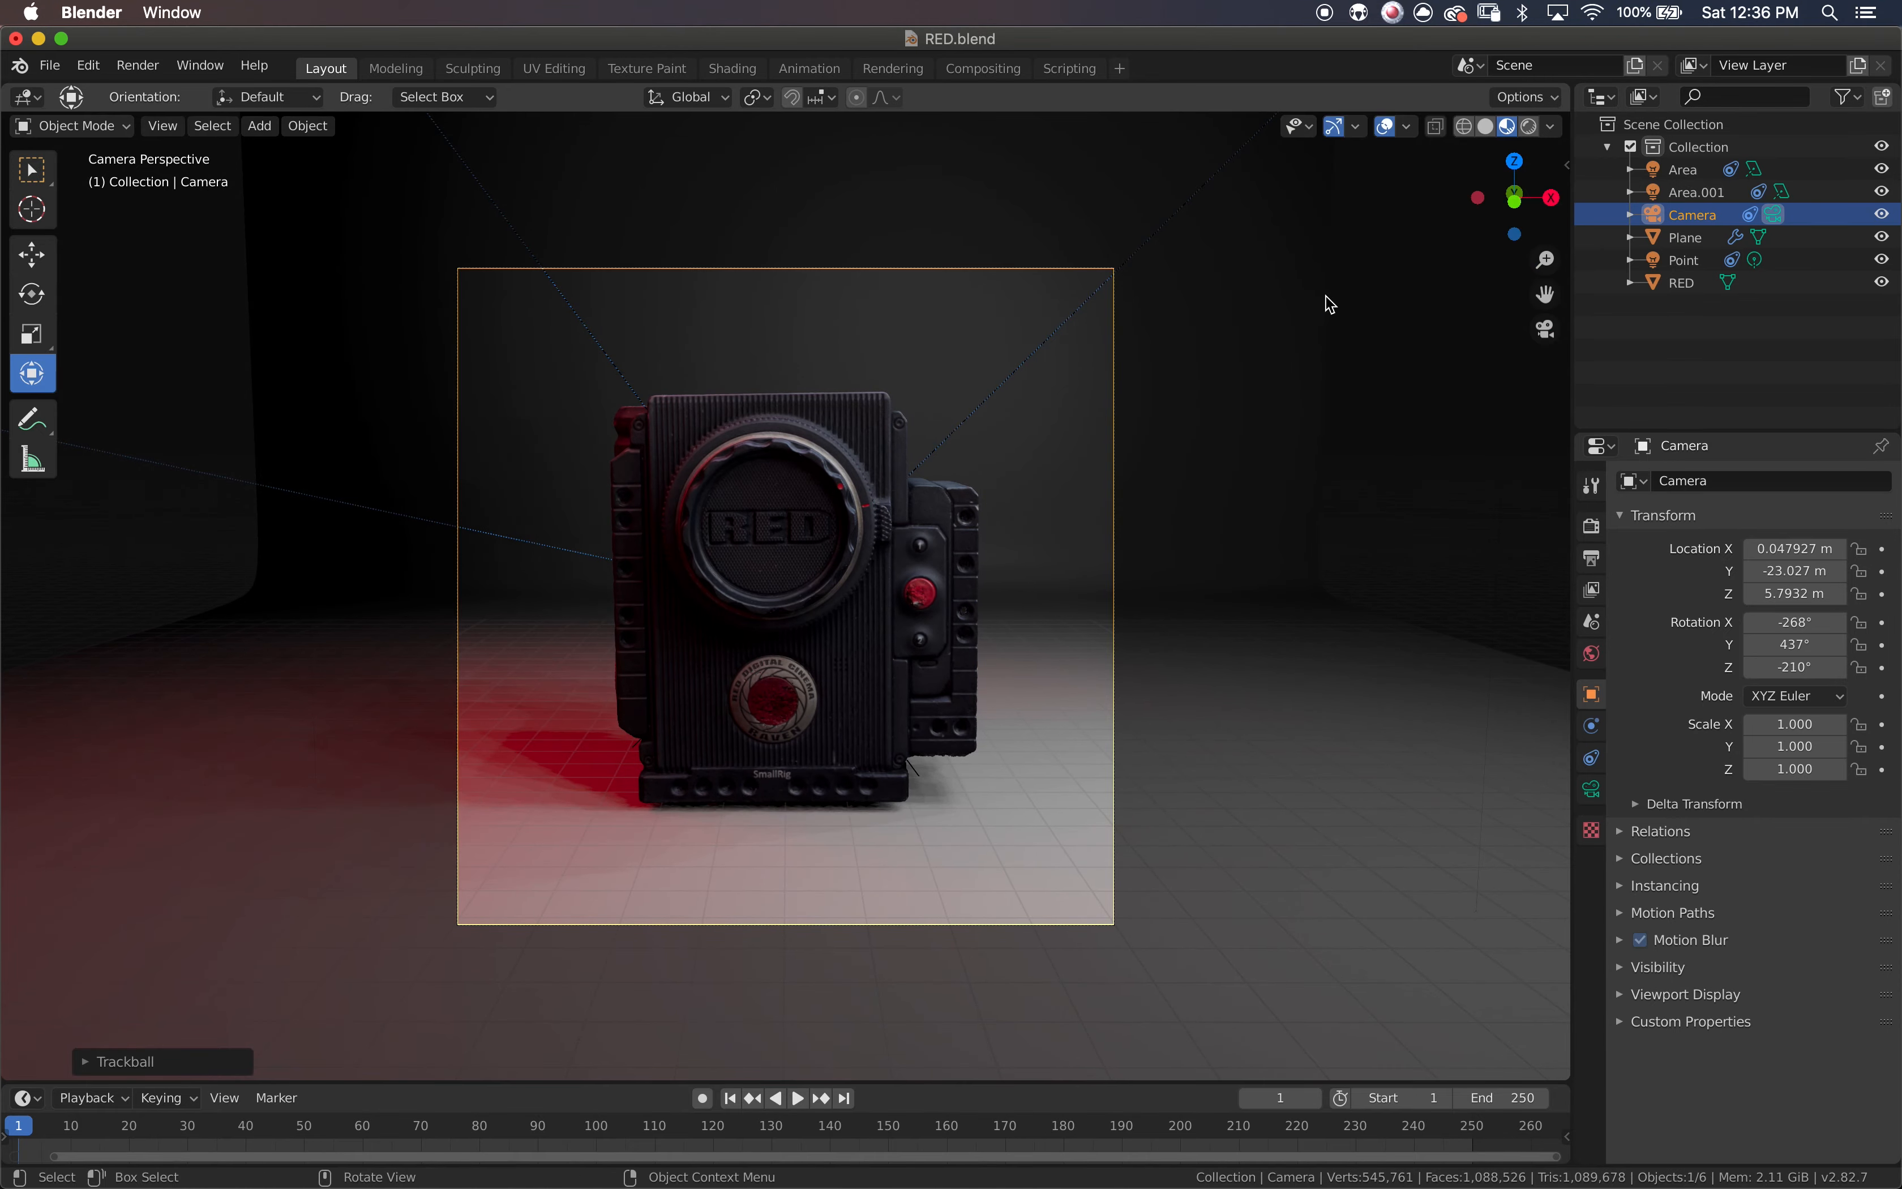
- Rotate the RED model to a three-quarter angle and raise it above the floor, using solid shading while editing
{"action": "left_click", "coordinate": [1484, 125]}
{"action": "scroll", "coordinate": [1031, 625], "scroll_direction": "up", "scroll_amount": 5}
{"action": "scroll", "coordinate": [904, 620], "scroll_direction": "down", "scroll_amount": 5, "text": "ctrl"}
{"action": "scroll", "coordinate": [904, 620], "scroll_direction": "down", "scroll_amount": 3}
{"action": "left_click", "coordinate": [821, 590]}
{"action": "left_click_drag", "start_coordinate": [767, 586], "coordinate": [809, 614]}
{"action": "left_click_drag", "start_coordinate": [785, 477], "coordinate": [785, 402]}
{"action": "left_click", "coordinate": [1507, 125]}
- Hide the existing Point, Area.001 and Area lights in the viewport
{"action": "scroll", "coordinate": [971, 692], "scroll_direction": "down", "scroll_amount": 5}
{"action": "scroll", "coordinate": [972, 403], "scroll_direction": "right", "scroll_amount": 5}
{"action": "left_click", "coordinate": [1881, 261]}
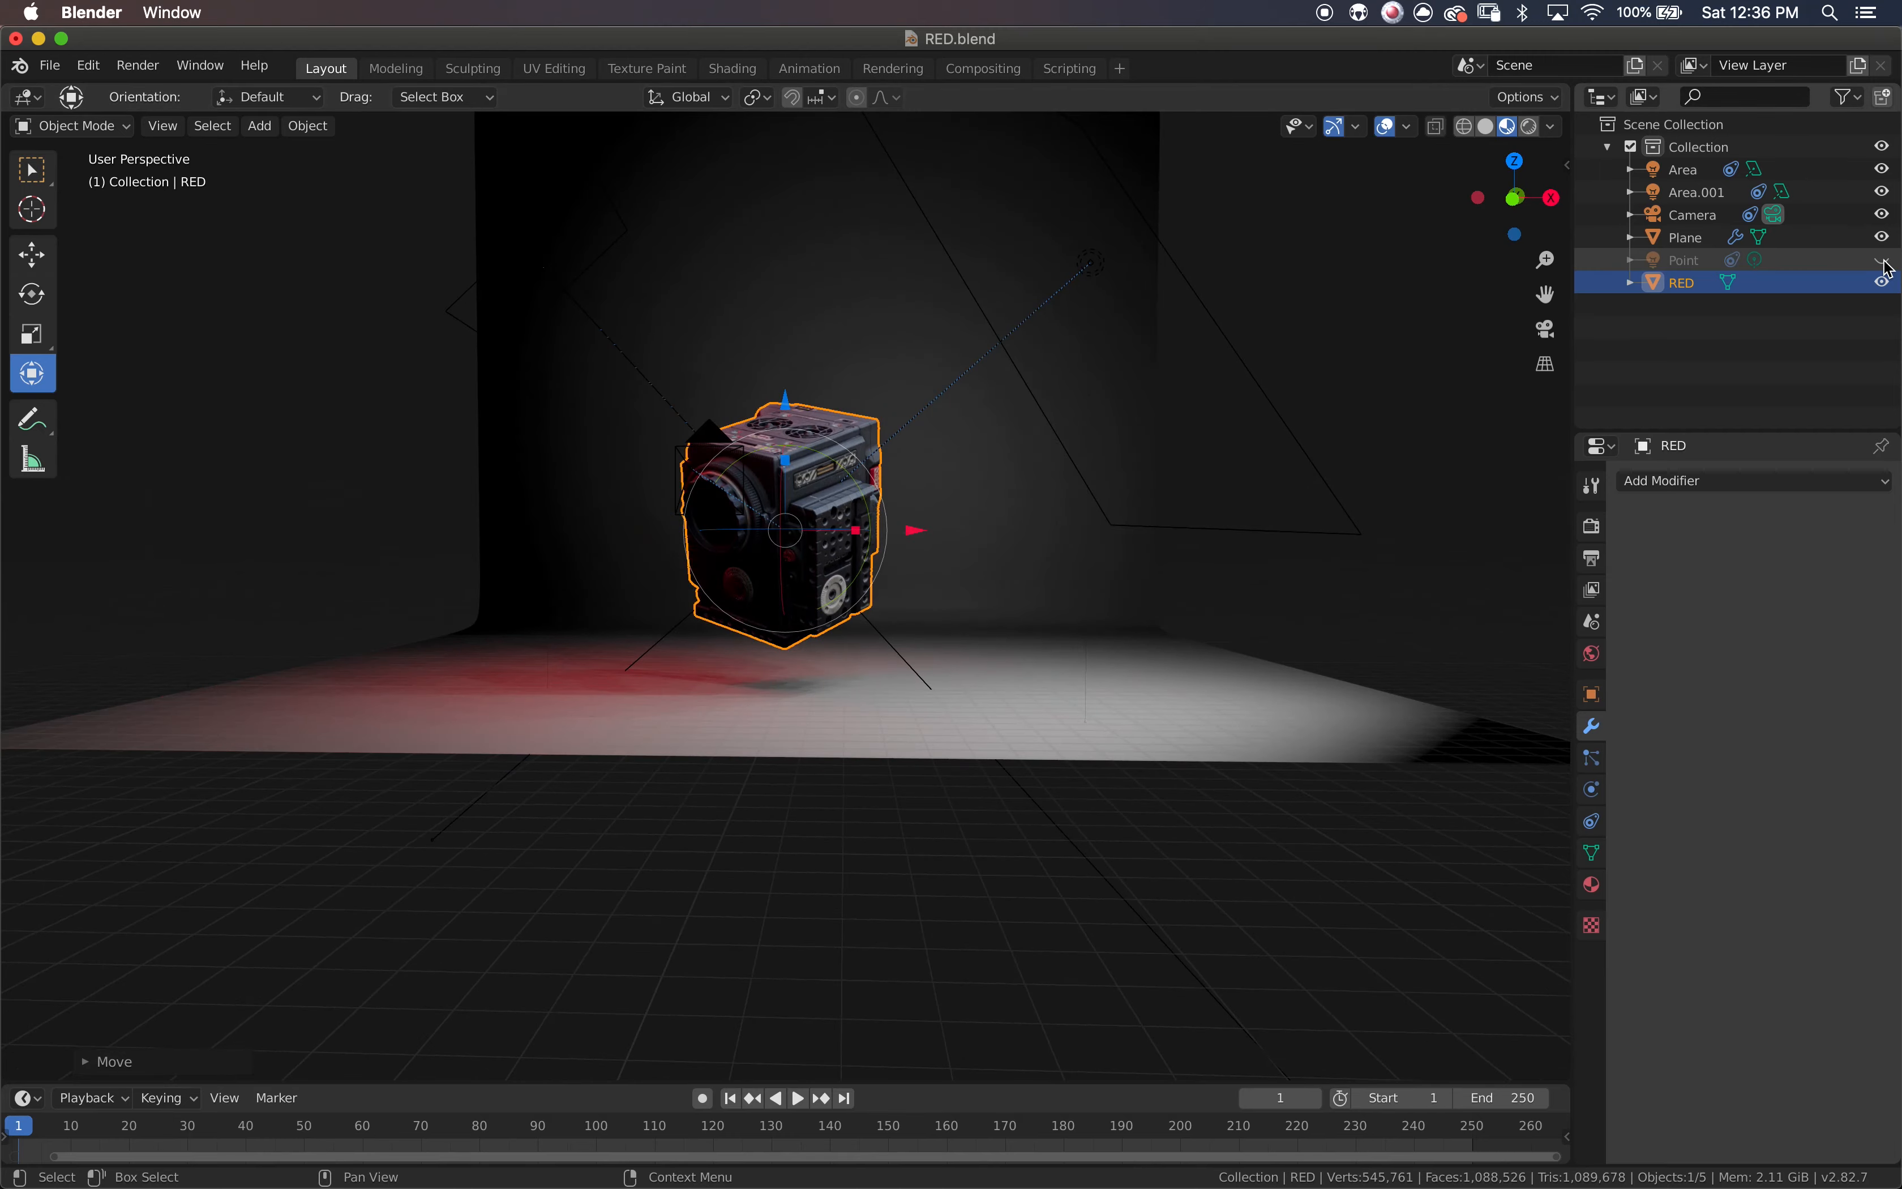
{"action": "left_click", "coordinate": [1881, 192]}
{"action": "left_click", "coordinate": [1881, 170]}
- Add a new point light above the RED model and open its light settings
{"action": "left_click", "coordinate": [259, 126]}
{"action": "mouse_move", "coordinate": [395, 407]}
{"action": "left_click", "coordinate": [467, 407]}
{"action": "left_click", "coordinate": [1592, 789]}
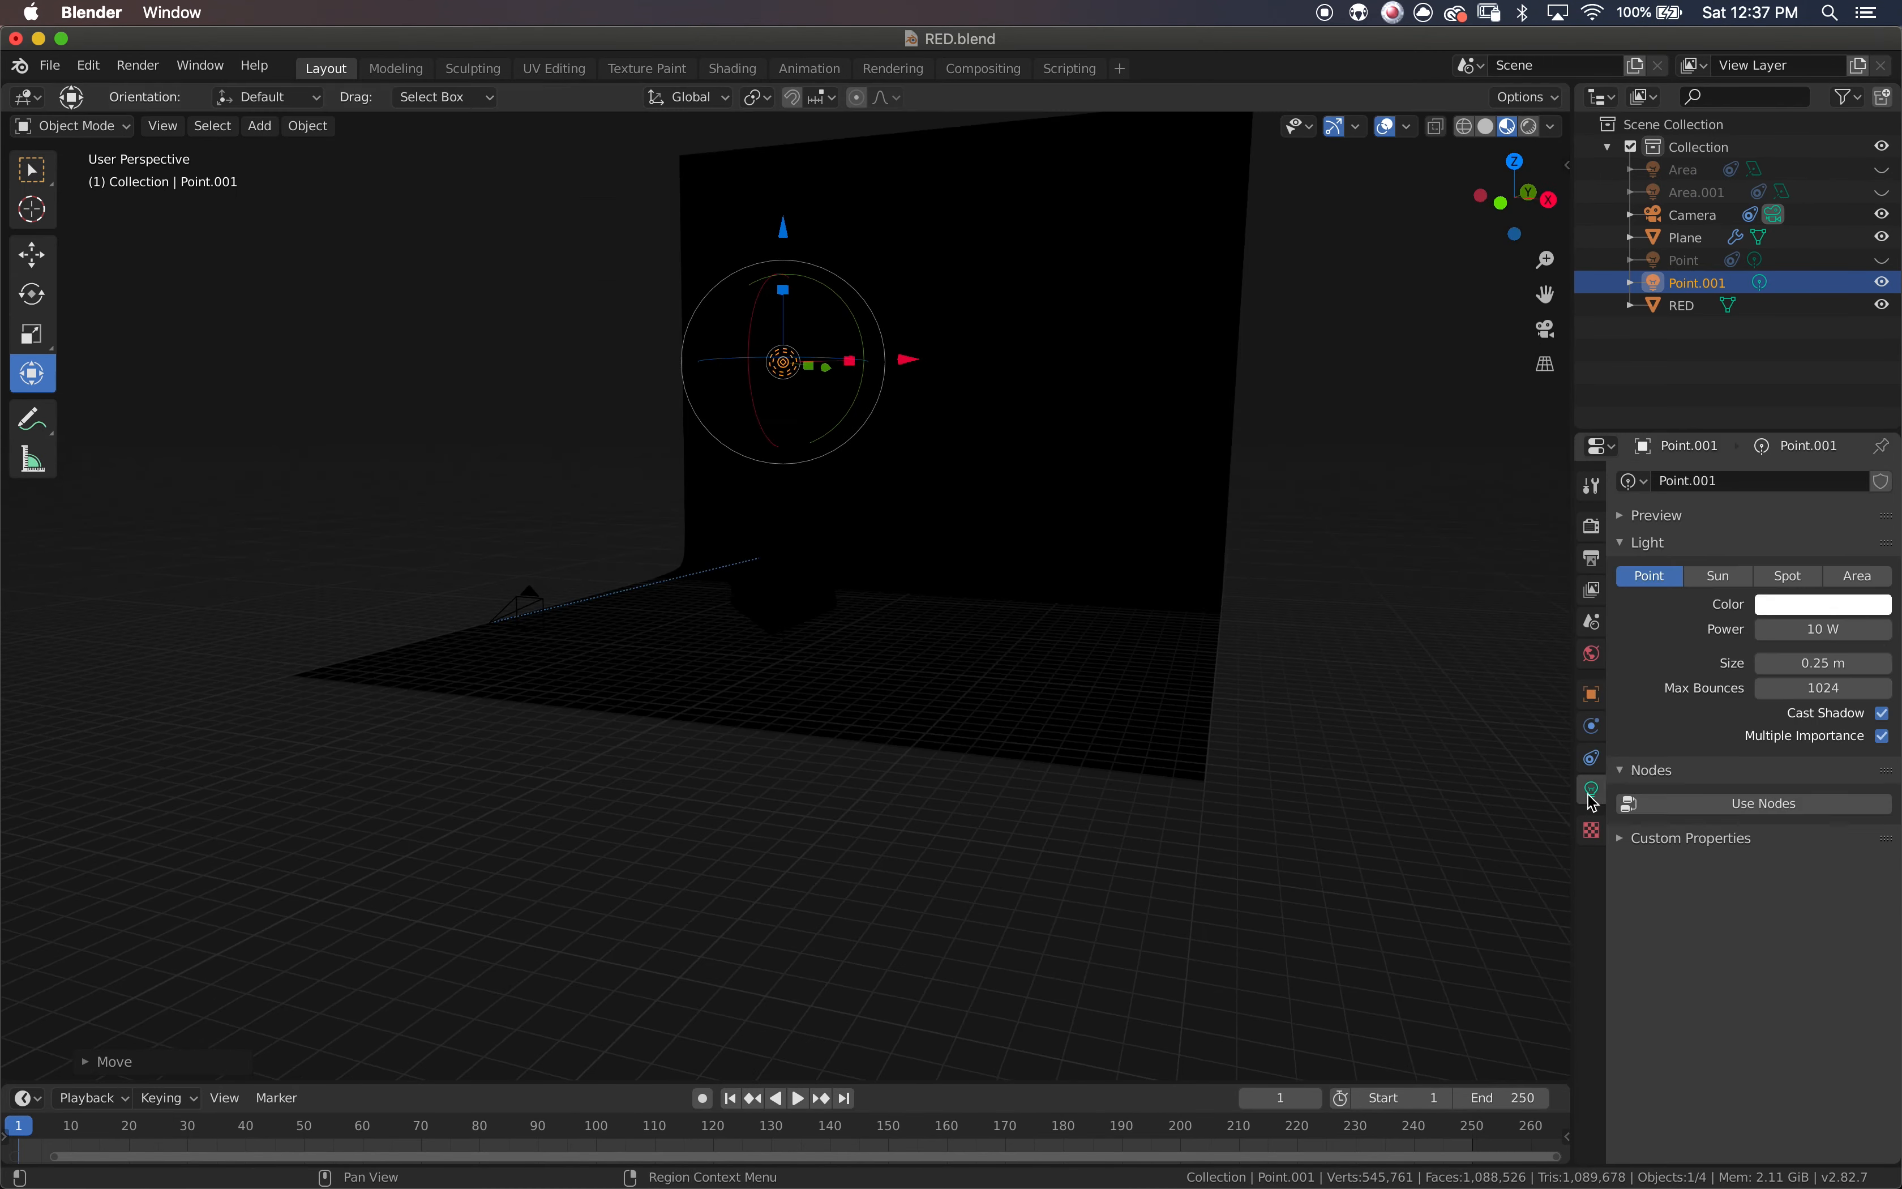
- Set the new point light's power to 3000 W and its color to fully saturated red
{"action": "left_click", "coordinate": [1823, 628]}
{"action": "type", "text": "1000"}
{"action": "key", "text": "Return"}
{"action": "scroll", "coordinate": [1230, 631], "scroll_direction": "left", "scroll_amount": 5}
{"action": "left_click", "coordinate": [1823, 629]}
{"action": "type", "text": "3000"}
{"action": "left_click", "coordinate": [1822, 604]}
{"action": "left_click", "coordinate": [1787, 469]}
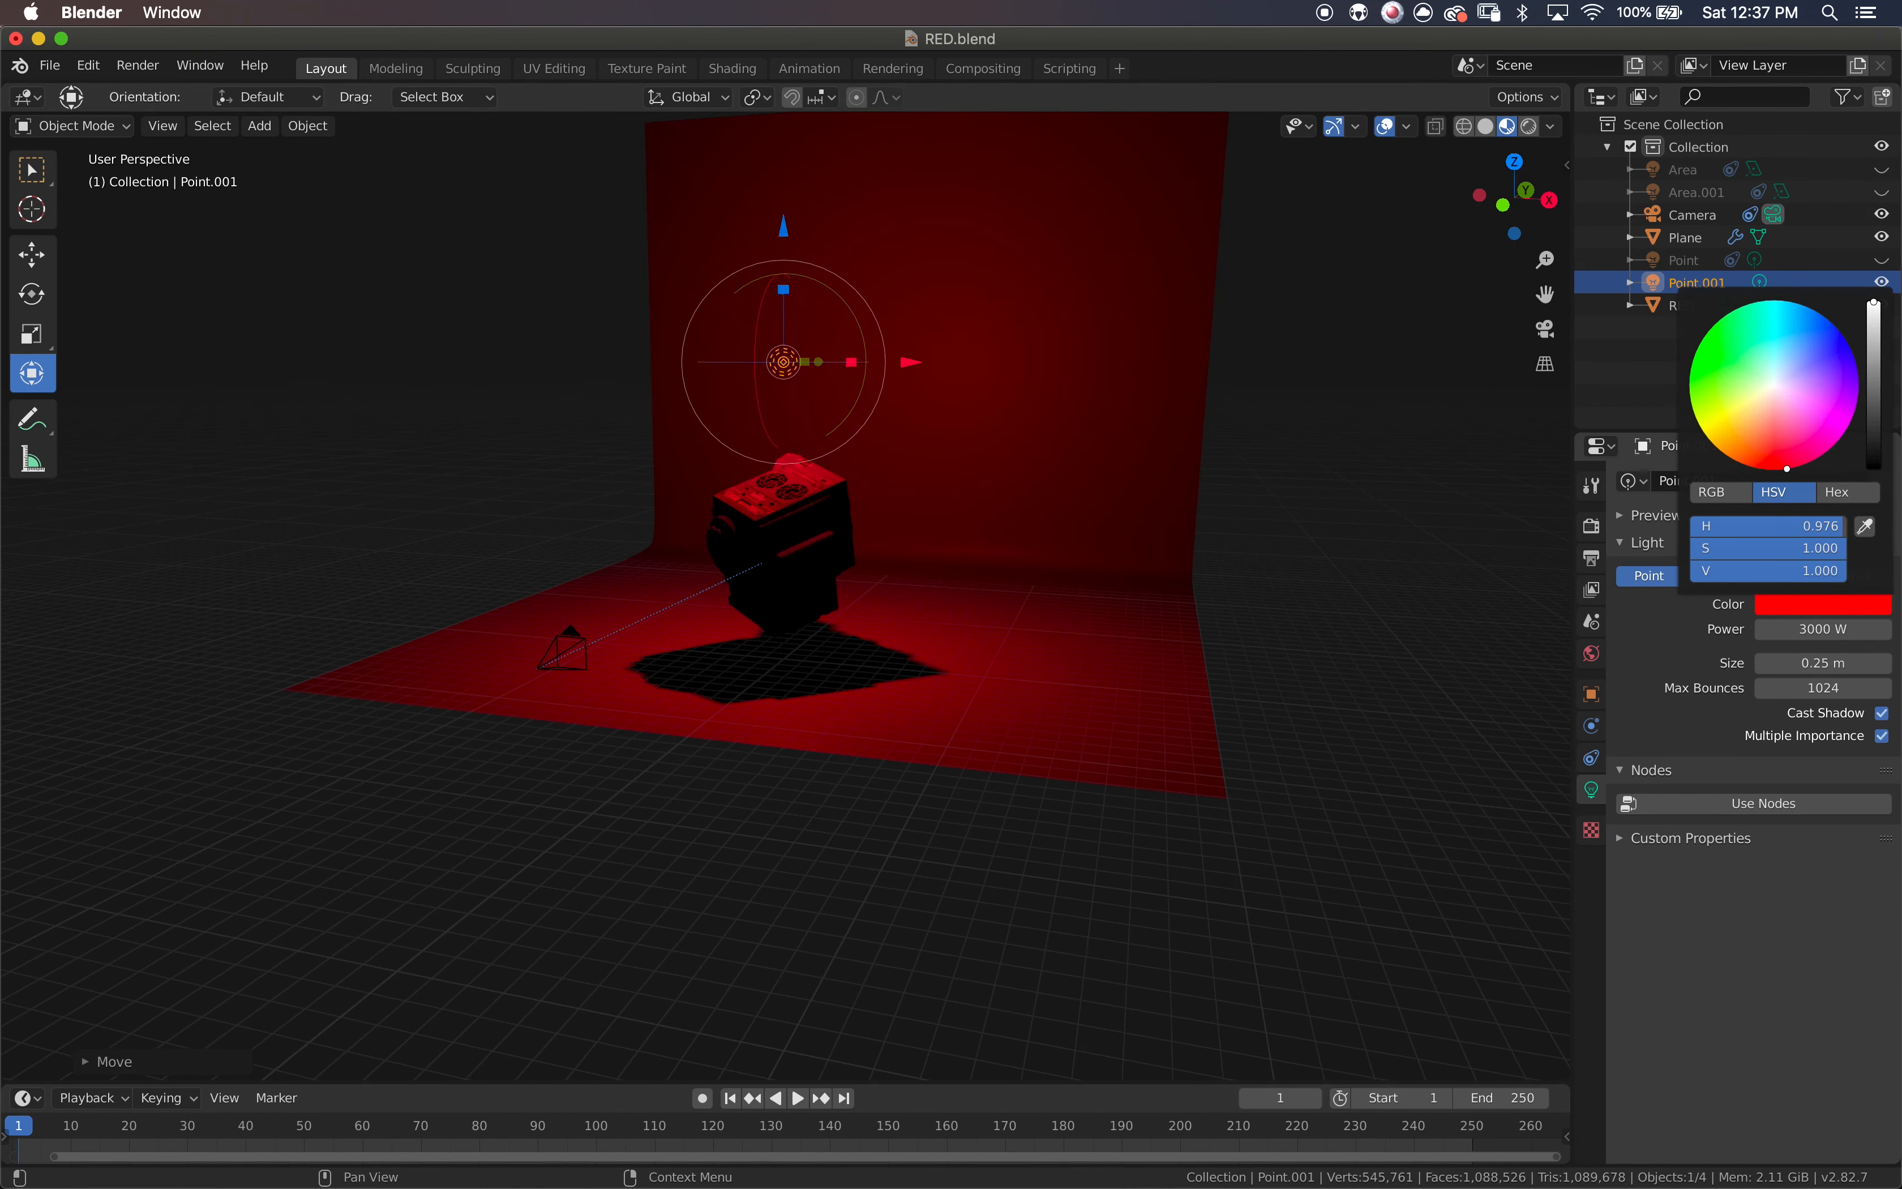
{"action": "scroll", "coordinate": [1155, 560], "scroll_direction": "left", "scroll_amount": 5}
{"action": "scroll", "coordinate": [1154, 560], "scroll_direction": "right", "scroll_amount": 5}
- Raise the red point light high above the RED model, shift it horizontally and enlarge its size to about 10.4 m
{"action": "left_click_drag", "start_coordinate": [1822, 663], "coordinate": [1867, 663]}
{"action": "left_click_drag", "start_coordinate": [783, 227], "coordinate": [783, 145]}
{"action": "left_click_drag", "start_coordinate": [1822, 663], "coordinate": [1882, 663]}
{"action": "scroll", "coordinate": [1385, 707], "scroll_direction": "left", "scroll_amount": 5}
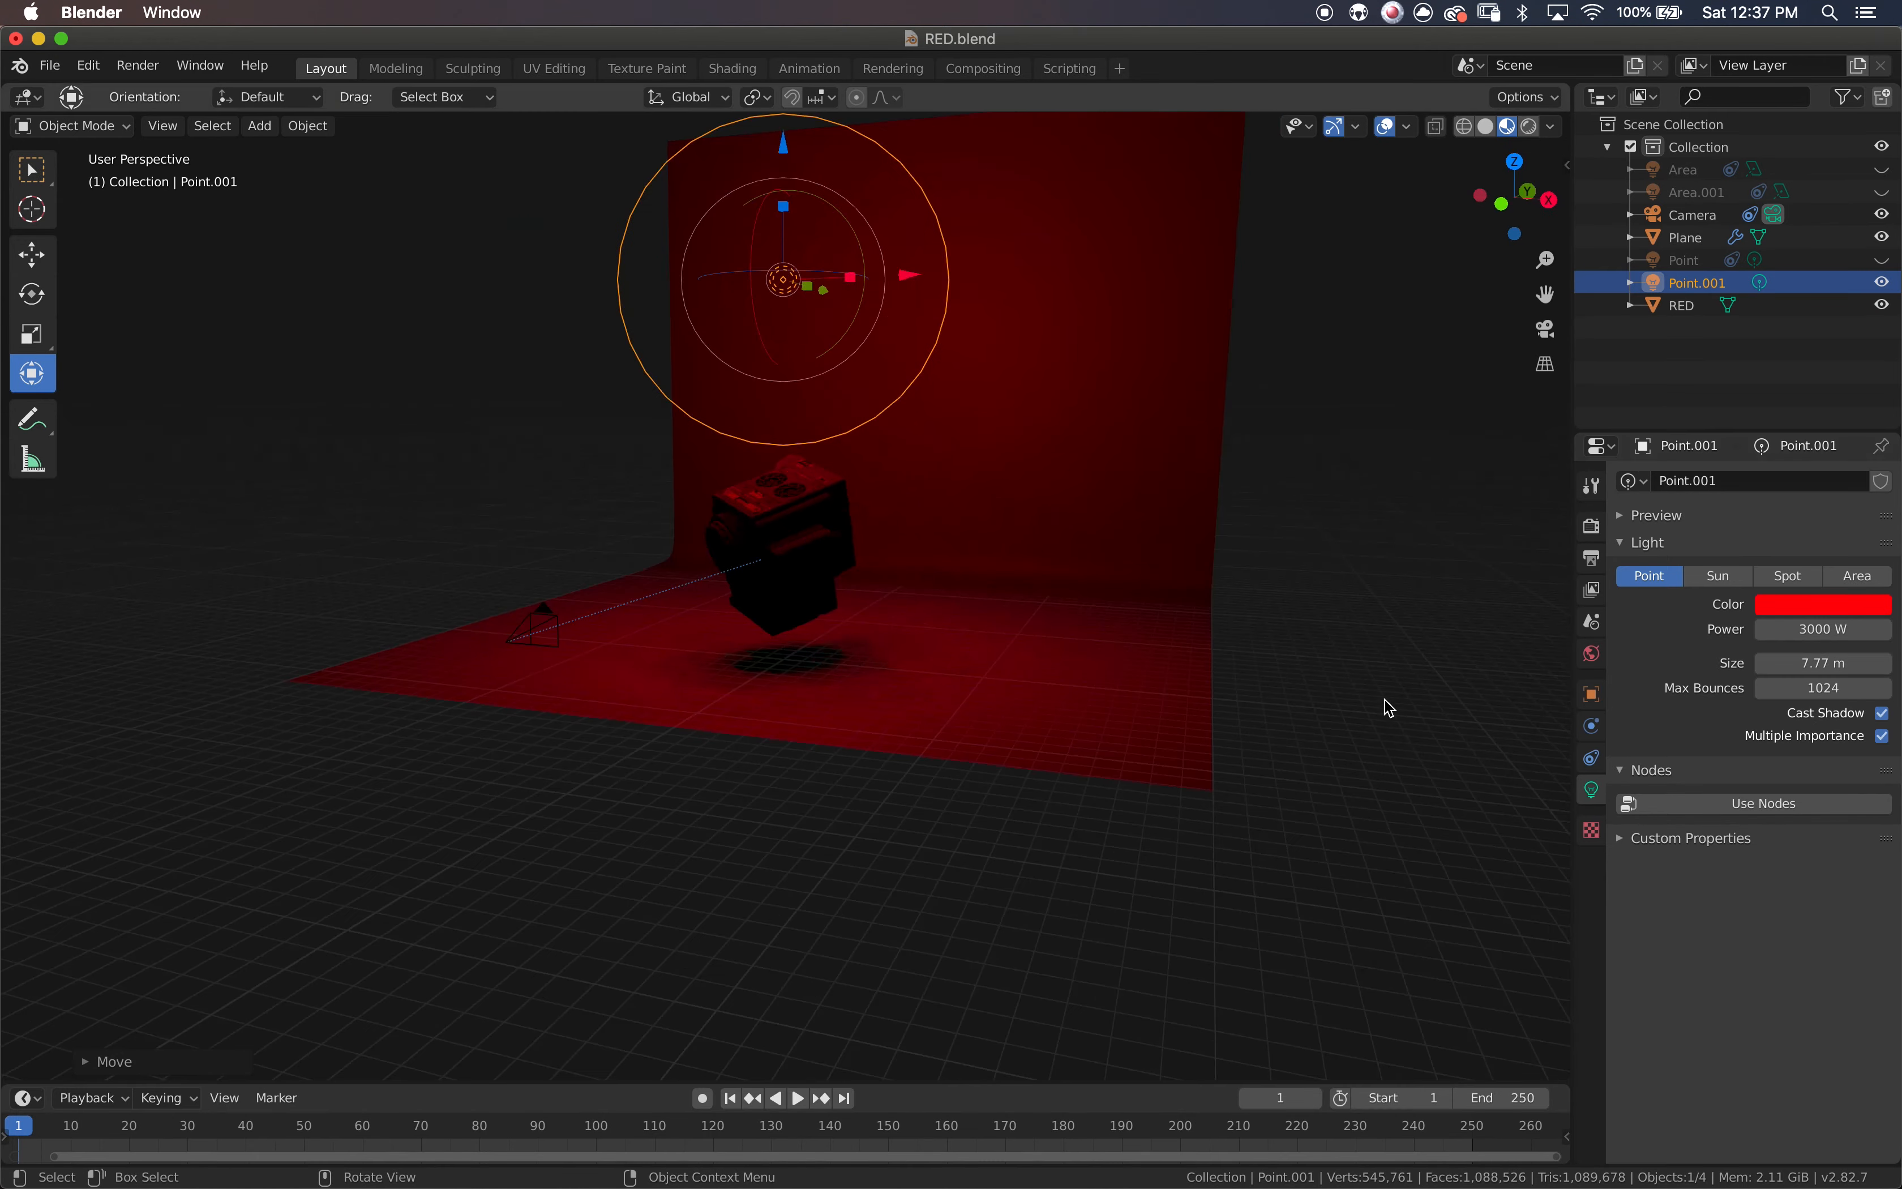
{"action": "left_click_drag", "start_coordinate": [783, 145], "coordinate": [783, 70]}
{"action": "left_click_drag", "start_coordinate": [1822, 662], "coordinate": [1863, 663]}
{"action": "scroll", "coordinate": [1100, 393], "scroll_direction": "right", "scroll_amount": 10}
{"action": "left_click_drag", "start_coordinate": [904, 208], "coordinate": [821, 208]}
{"action": "scroll", "coordinate": [1056, 386], "scroll_direction": "left", "scroll_amount": 10}
{"action": "left_click", "coordinate": [1545, 329]}
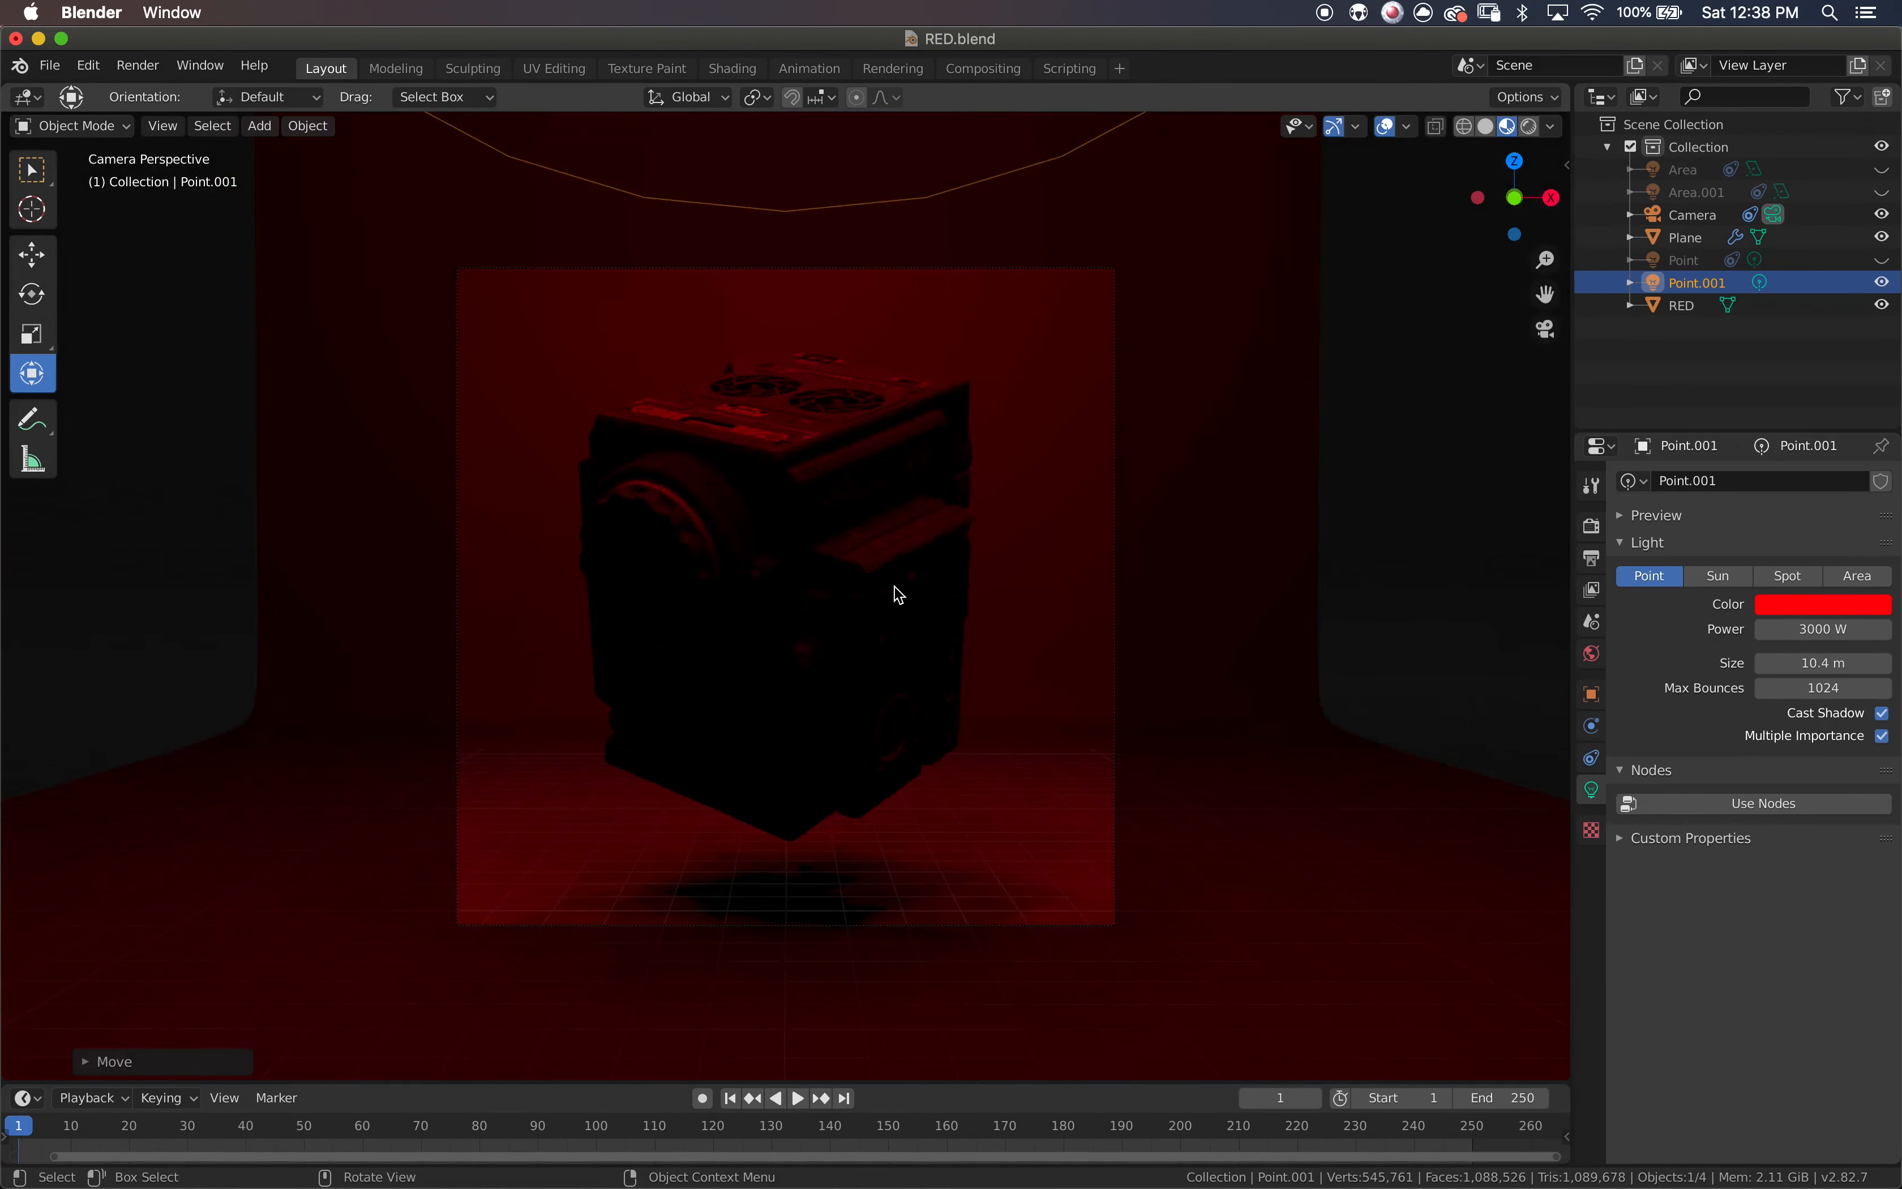
- Save the file and unhide the original Point light
{"action": "scroll", "coordinate": [1210, 522], "scroll_direction": "left", "scroll_amount": 10}
{"action": "scroll", "coordinate": [1210, 522], "scroll_direction": "down", "scroll_amount": 5, "text": "ctrl"}
{"action": "key", "text": "super+s"}
{"action": "left_click", "coordinate": [1713, 261]}
{"action": "scroll", "coordinate": [1210, 522], "scroll_direction": "right", "scroll_amount": 10}
{"action": "left_click", "coordinate": [1881, 260]}
{"action": "scroll", "coordinate": [1336, 472], "scroll_direction": "right", "scroll_amount": 5}
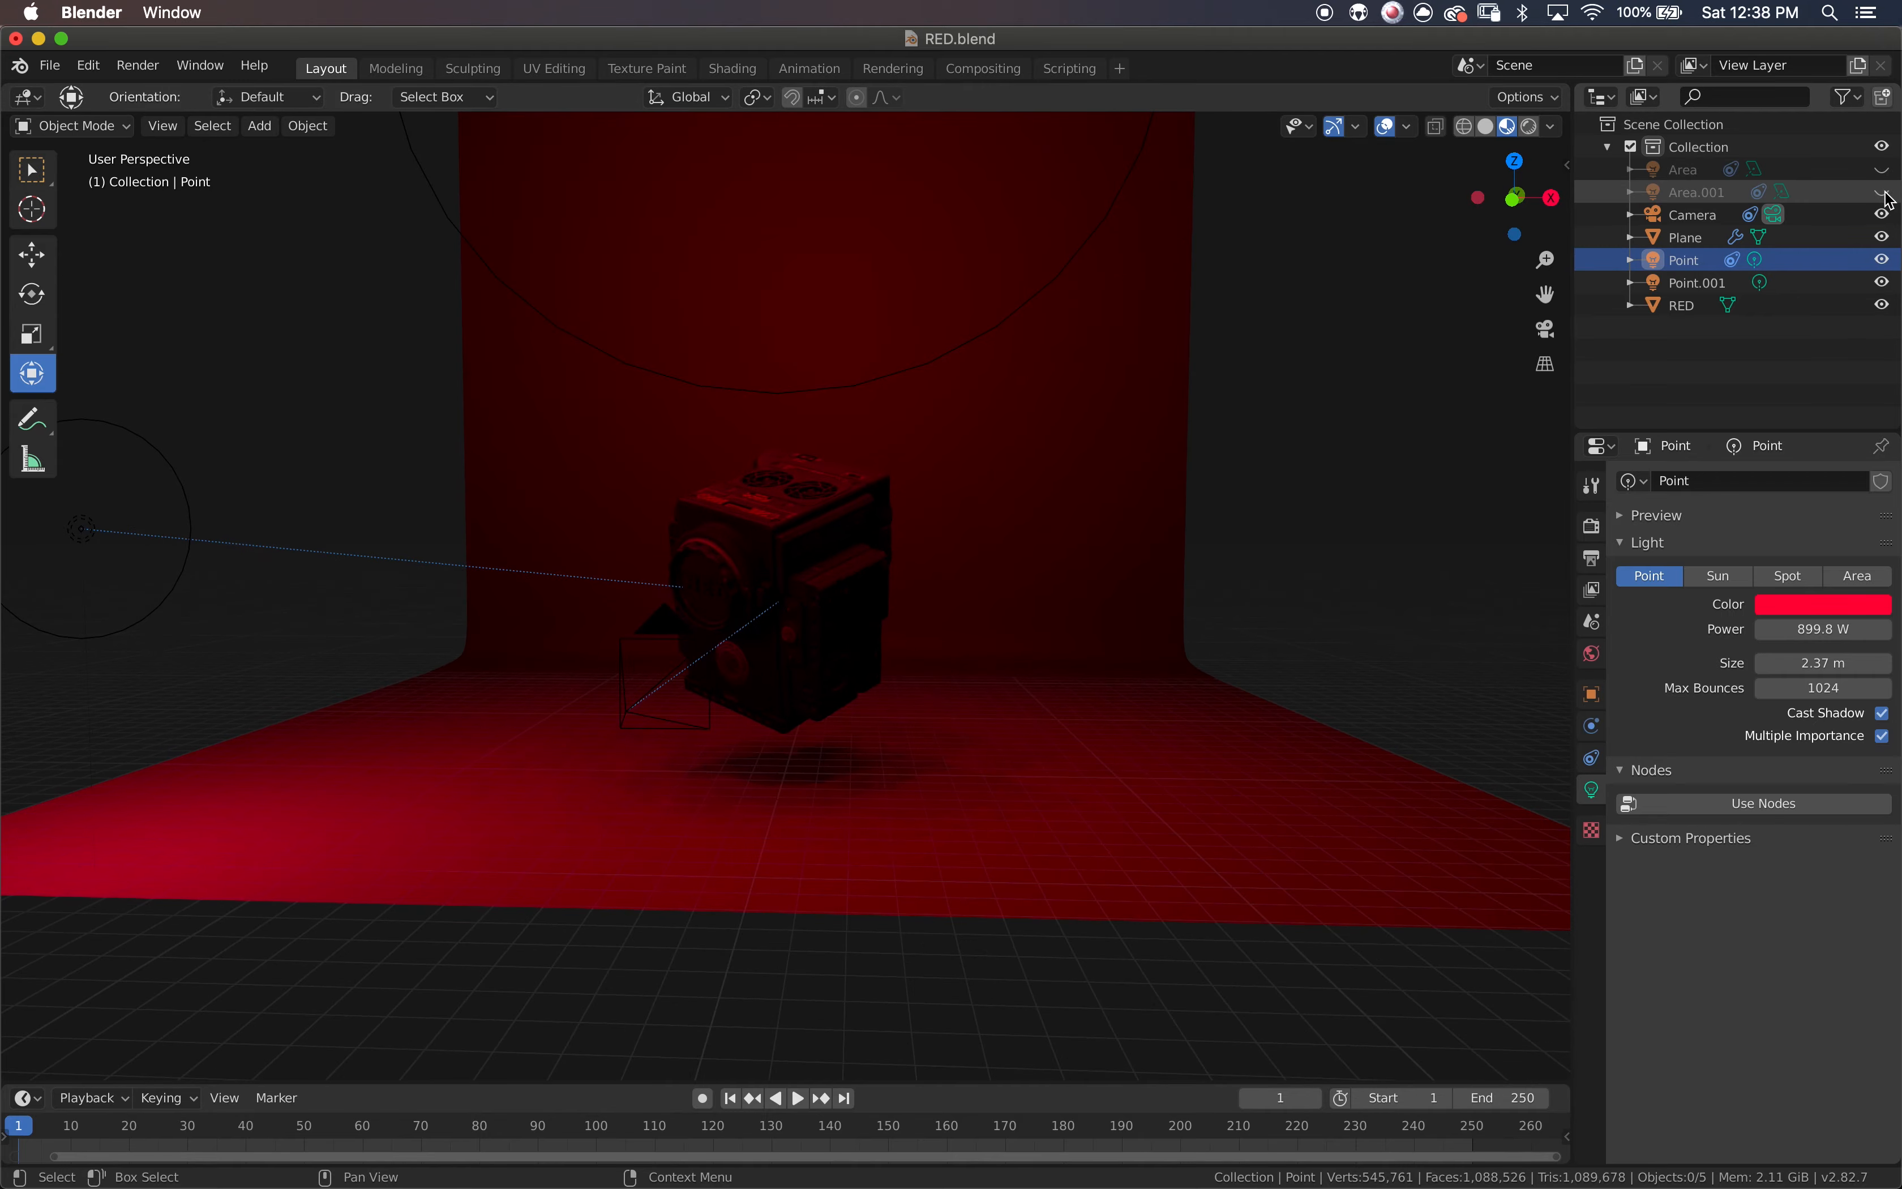
- Delete the Area.001 light and unhide the Area light
{"action": "left_click", "coordinate": [1706, 194]}
{"action": "key", "text": "x"}
{"action": "left_click", "coordinate": [1682, 170]}
{"action": "left_click", "coordinate": [1881, 169]}
- Move the Area light closer to the RED model and set its power to 500 W with a red color
{"action": "scroll", "coordinate": [930, 485], "scroll_direction": "right", "scroll_amount": 10}
{"action": "left_click_drag", "start_coordinate": [983, 471], "coordinate": [825, 511]}
{"action": "double_click", "coordinate": [1823, 628]}
{"action": "type", "text": "500"}
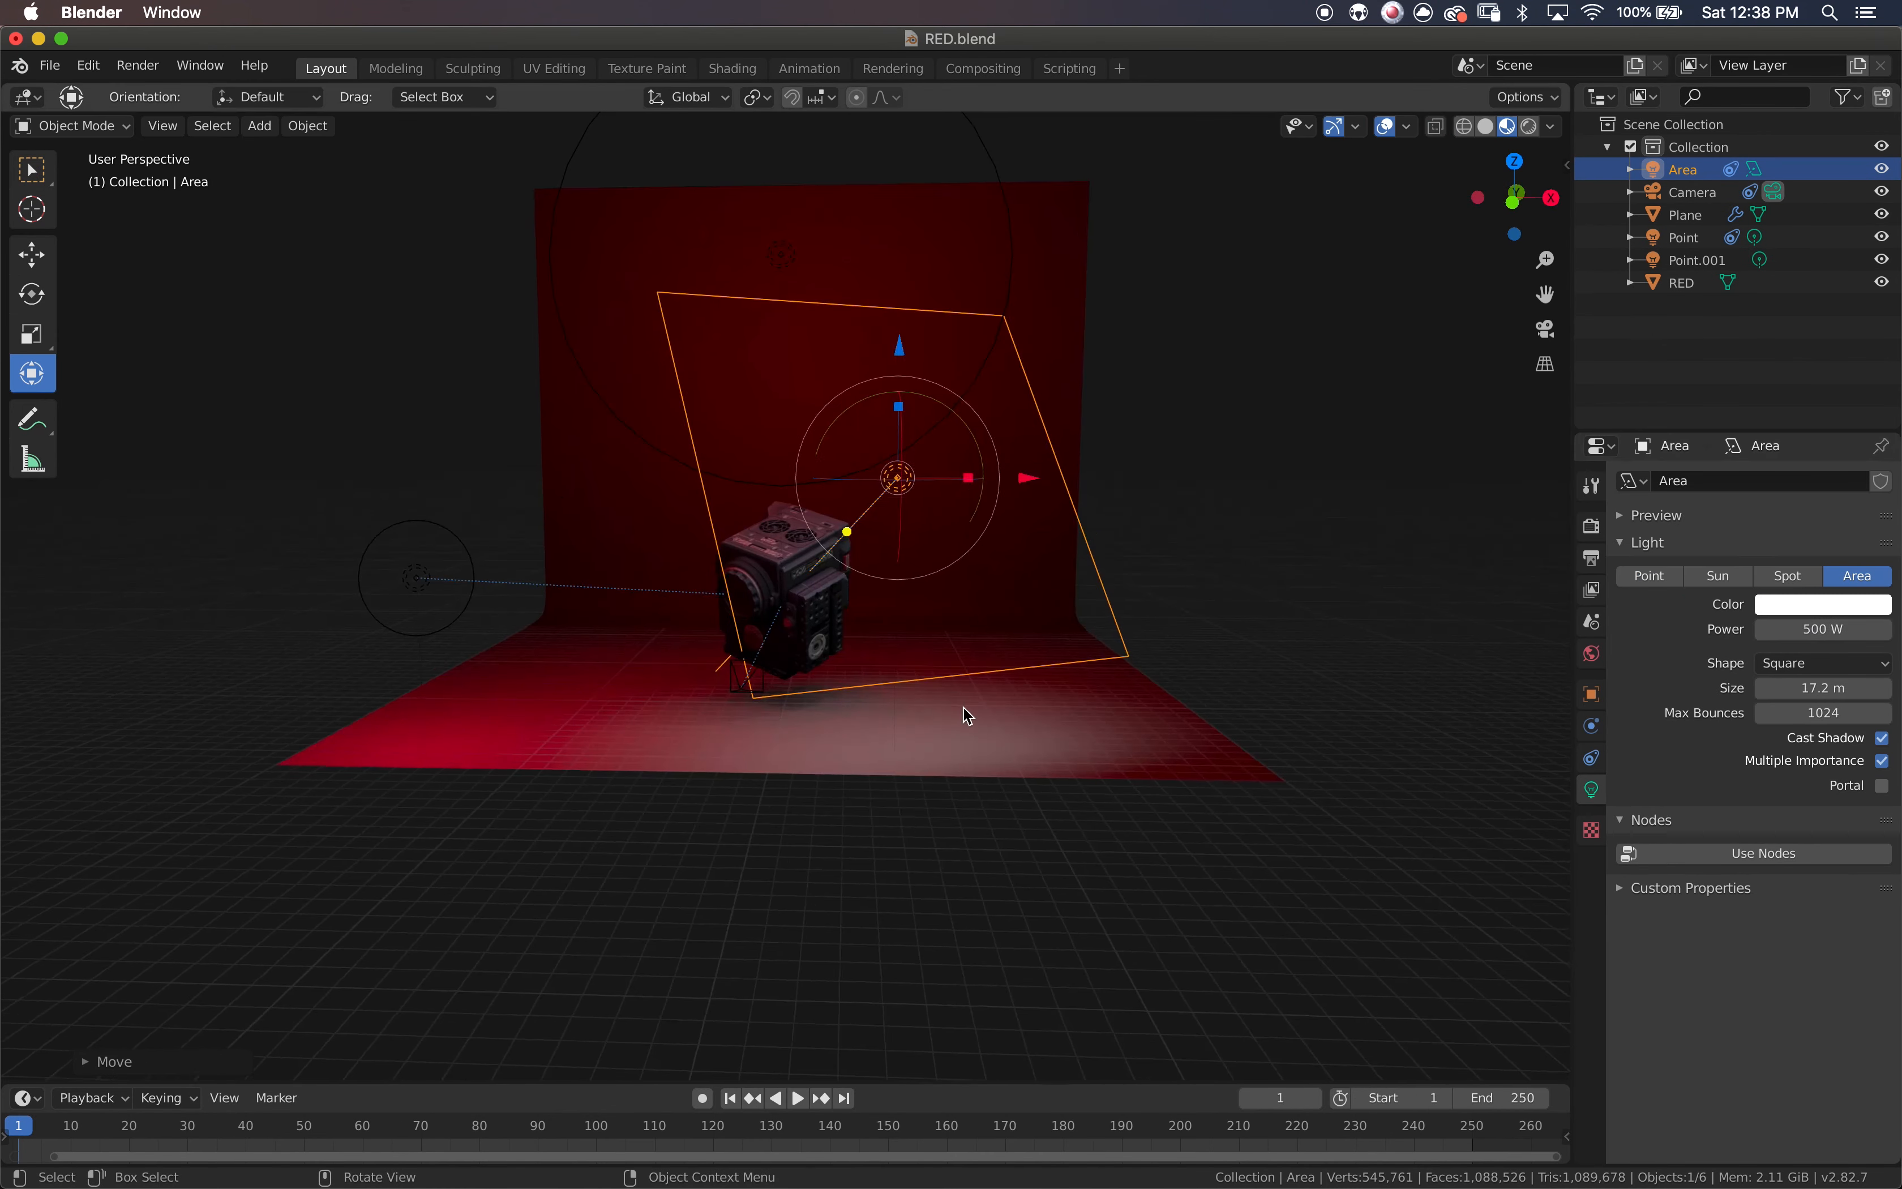
{"action": "left_click", "coordinate": [1823, 605]}
{"action": "left_click_drag", "start_coordinate": [1764, 404], "coordinate": [1774, 459]}
- Preview the red-lit scene through the camera in rendered shading
{"action": "left_click", "coordinate": [1546, 329]}
{"action": "left_click", "coordinate": [1531, 128]}
{"action": "left_click", "coordinate": [1592, 589]}
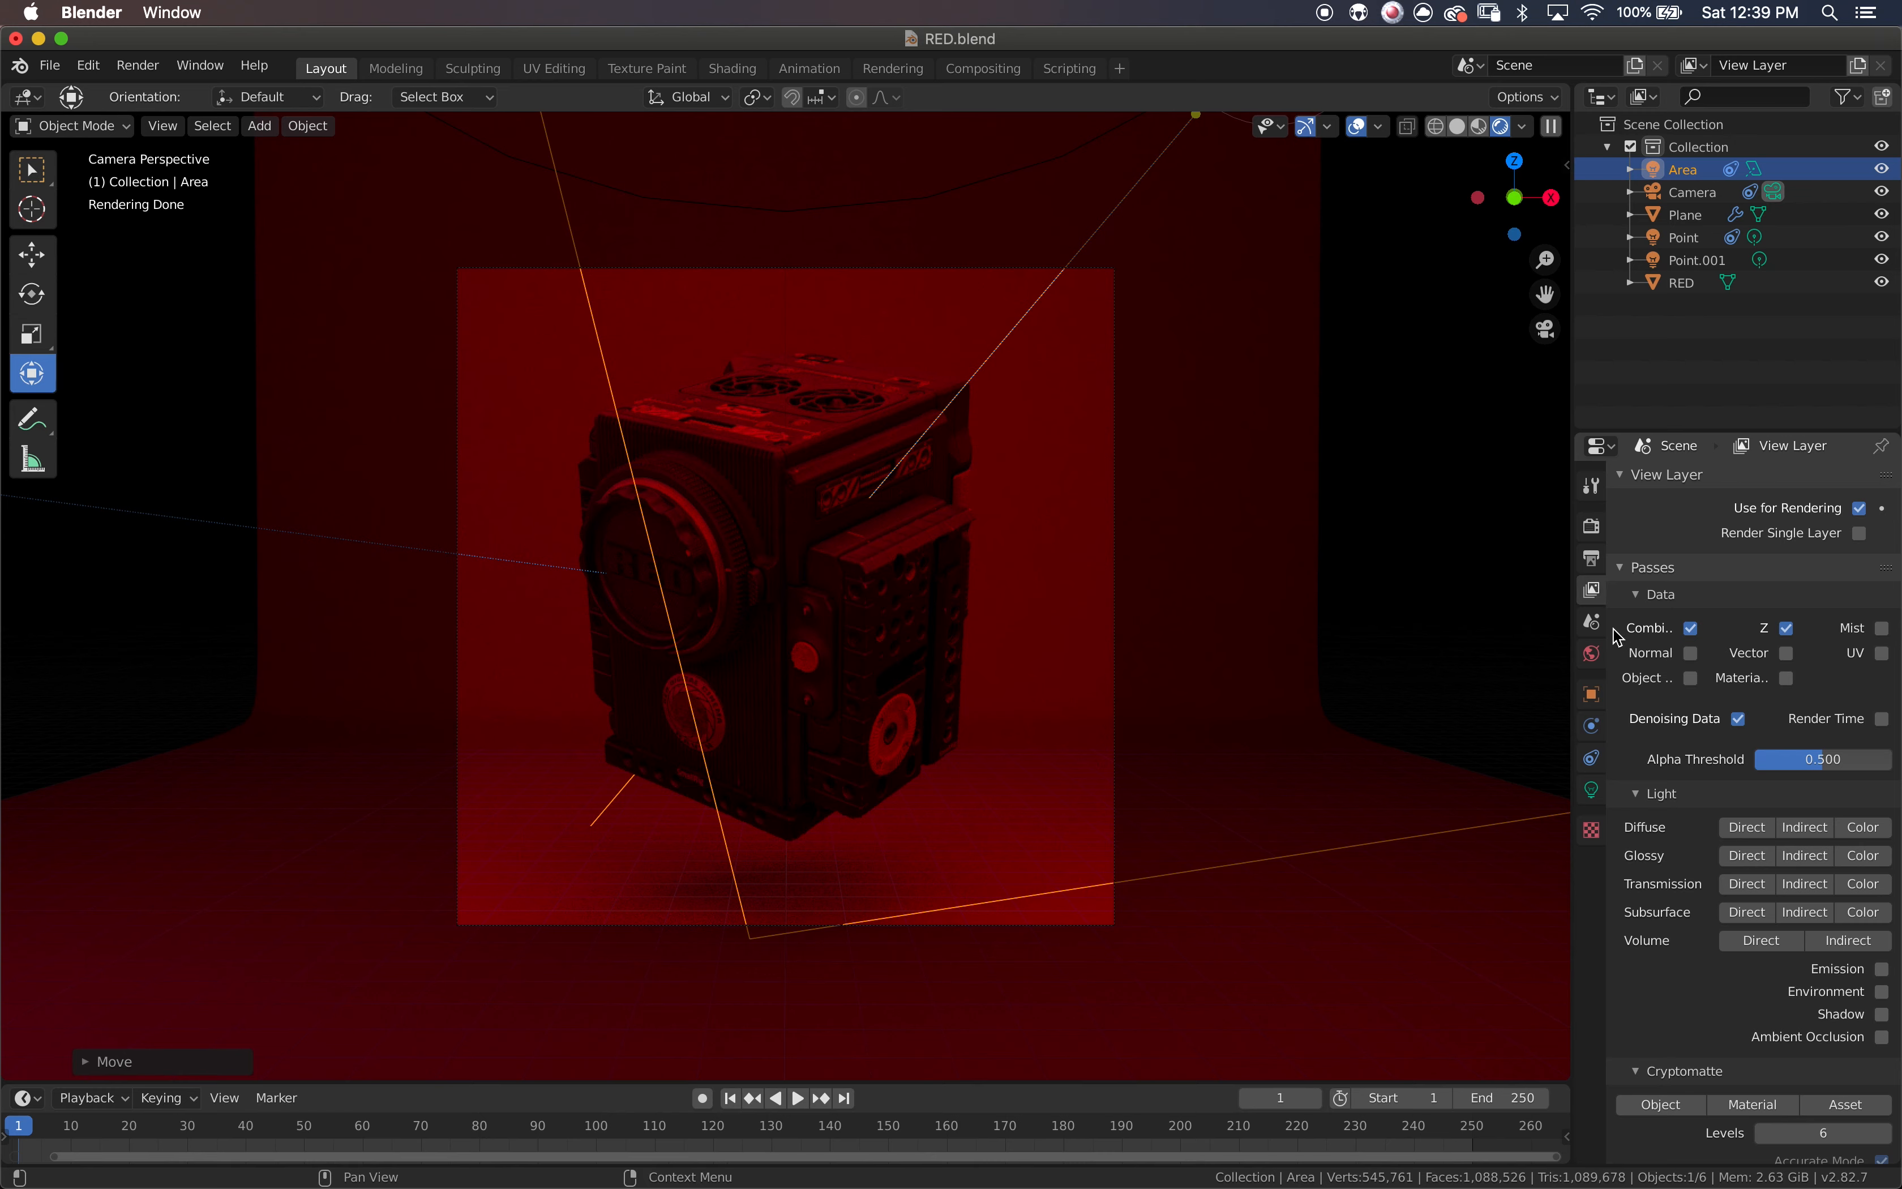
- Set the output resolution to 8000 × 8000 px
{"action": "left_click", "coordinate": [1592, 558]}
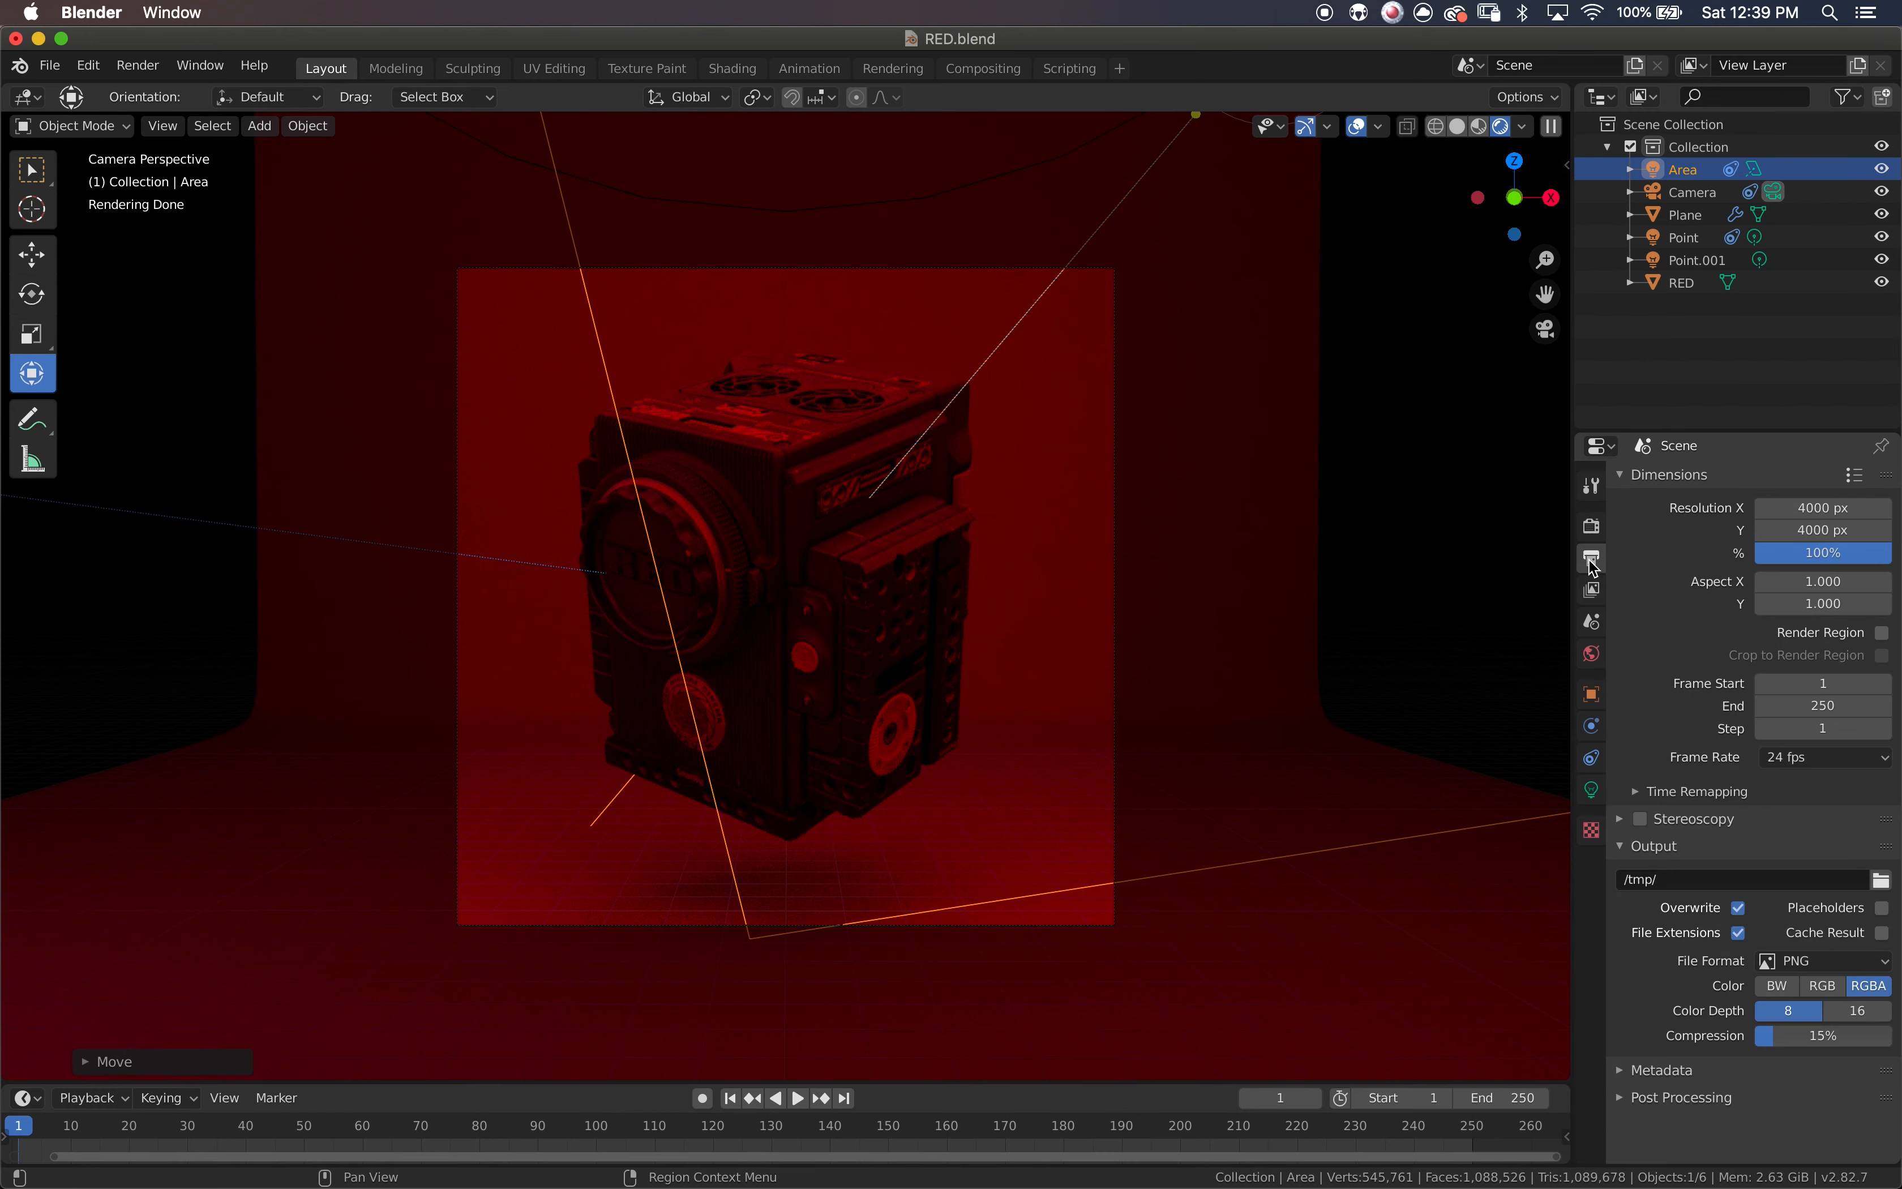
{"action": "left_click", "coordinate": [1815, 514]}
{"action": "type", "text": "8000"}
{"action": "key", "text": "Return"}
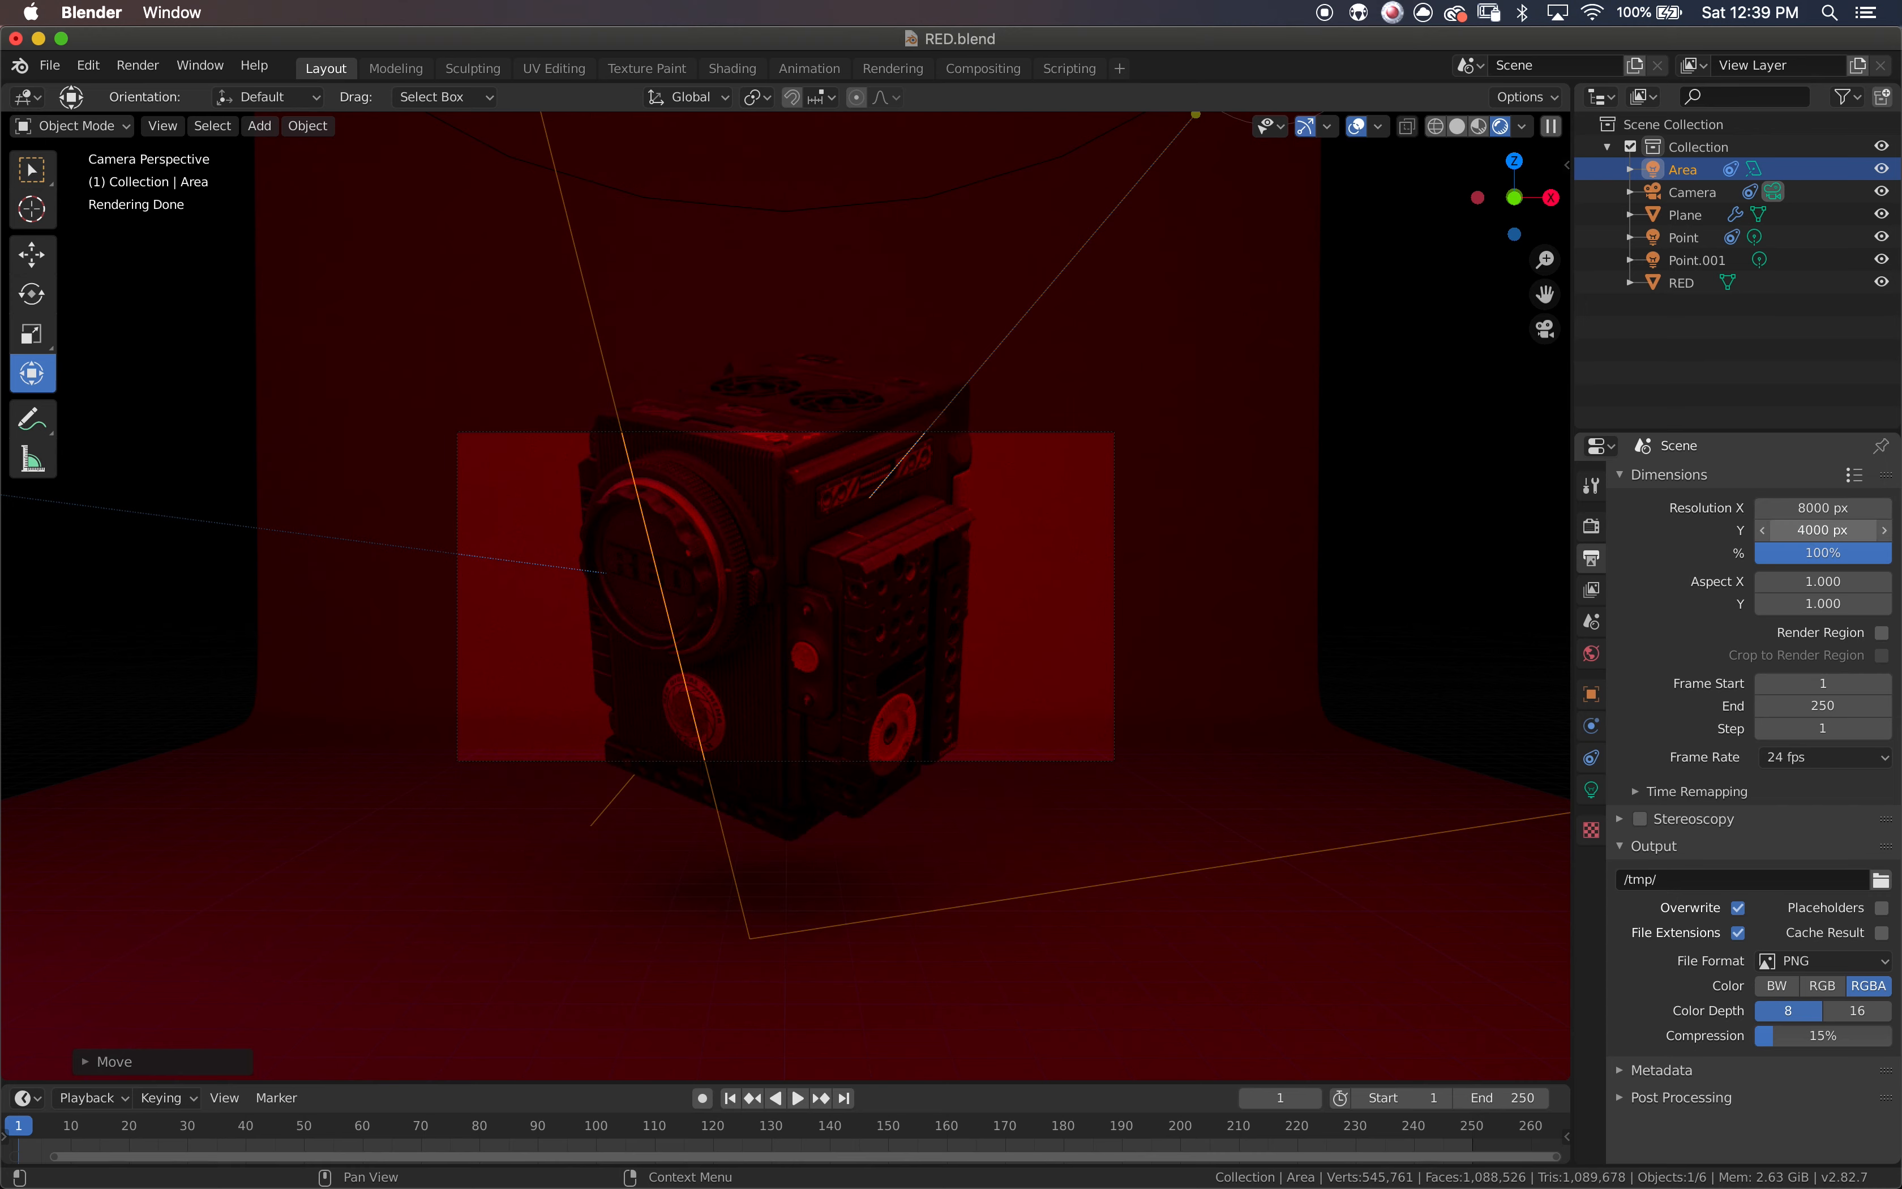
{"action": "left_click", "coordinate": [1812, 532]}
{"action": "type", "text": "8000"}
{"action": "key", "text": "Return"}
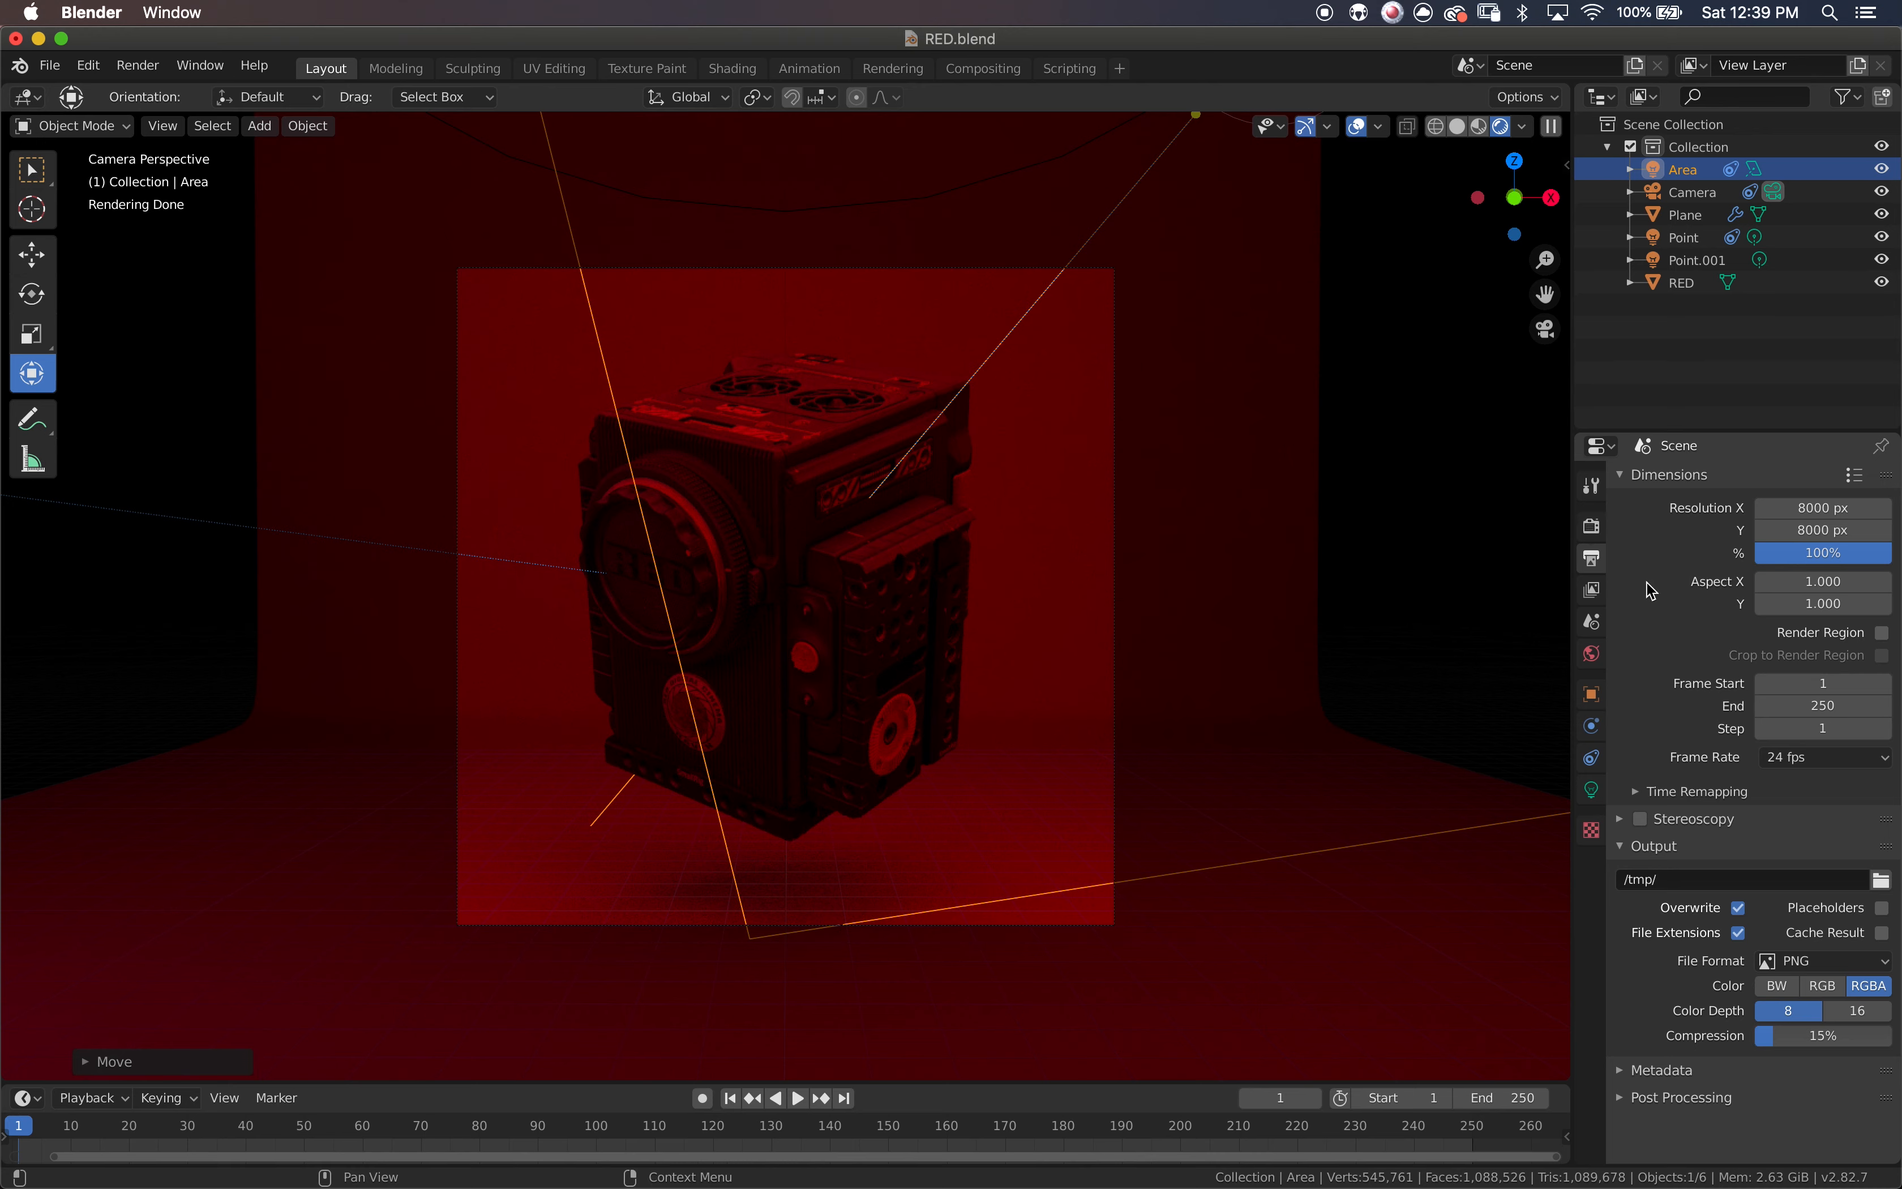
- Switch the Cycles integrator to Branched Path Tracing and open the render sample count for editing
{"action": "left_click", "coordinate": [1592, 527]}
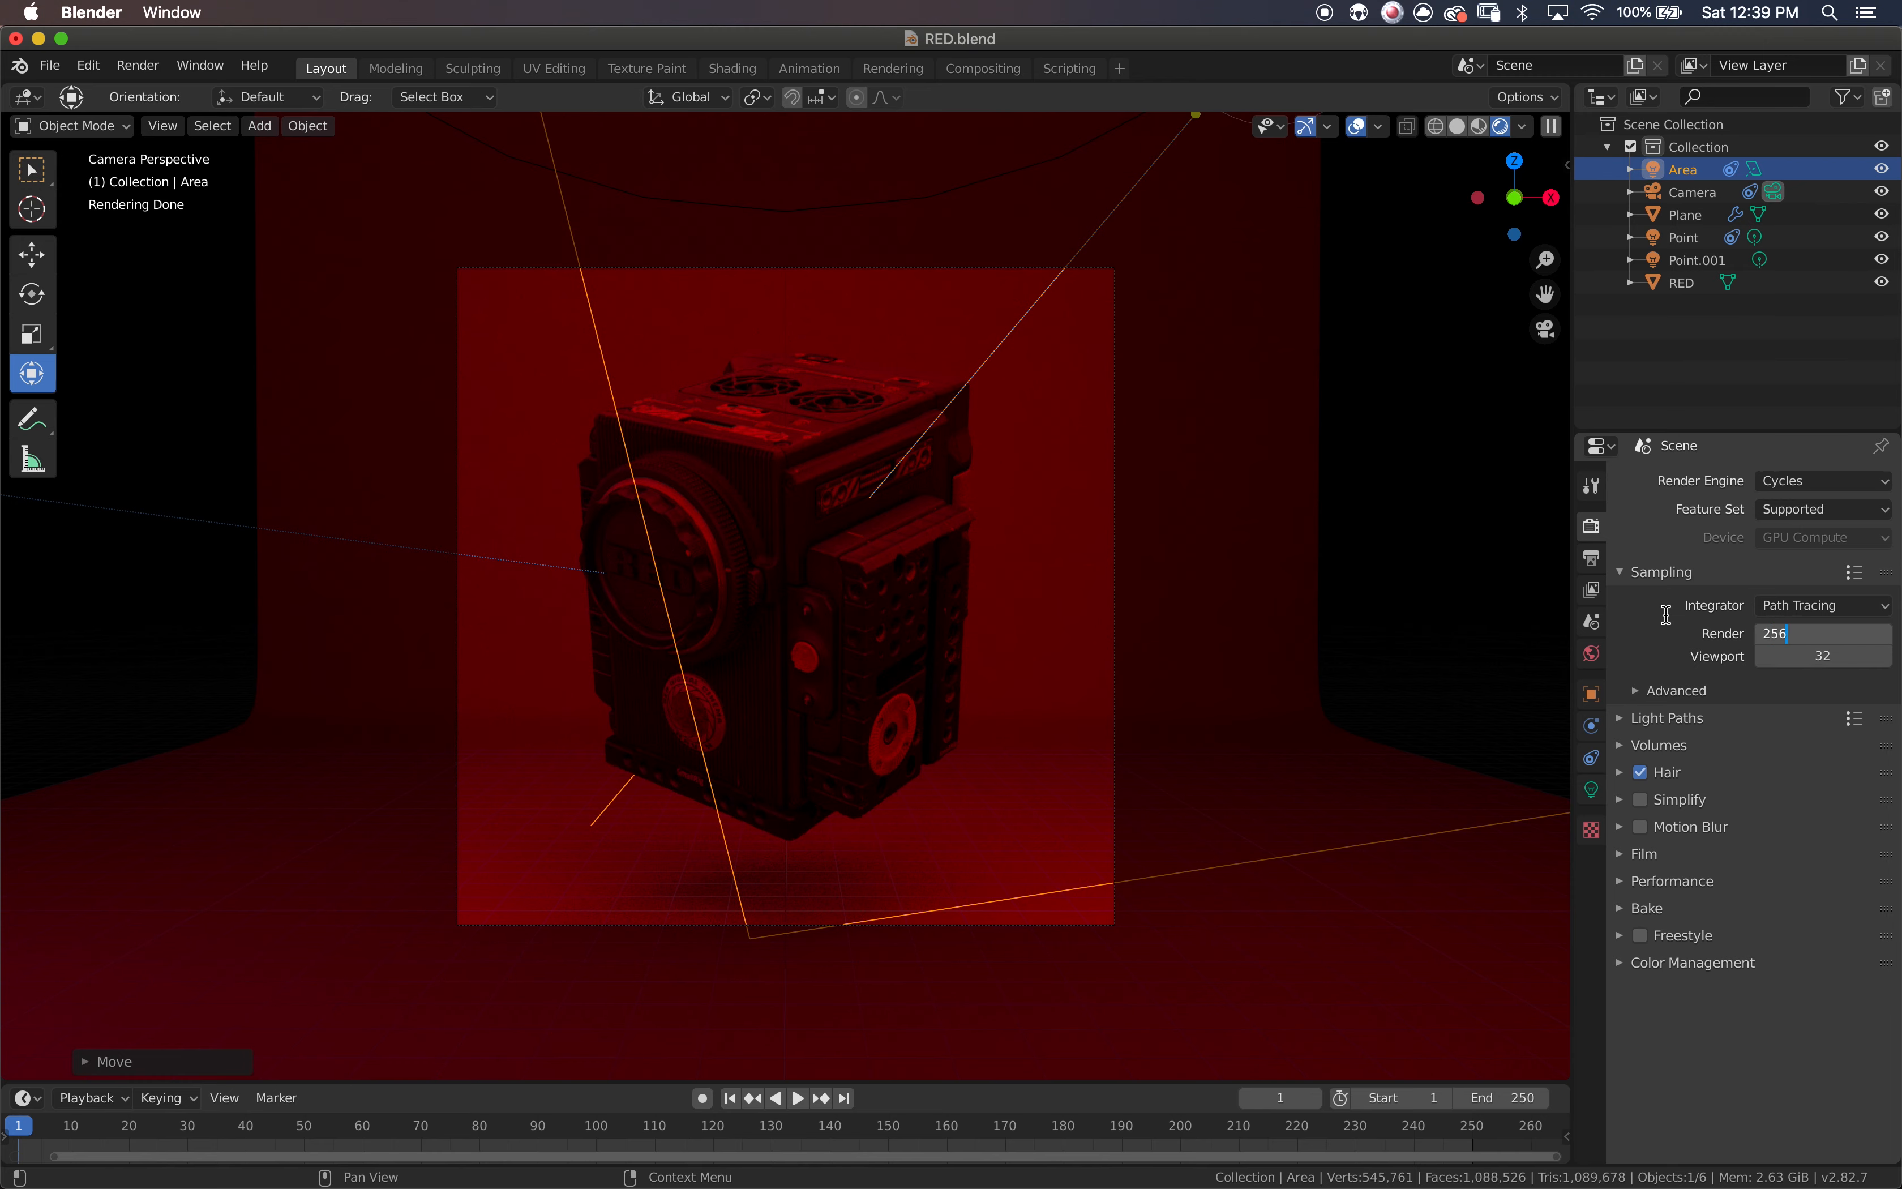
{"action": "left_click", "coordinate": [1828, 606]}
{"action": "left_click", "coordinate": [1800, 632]}
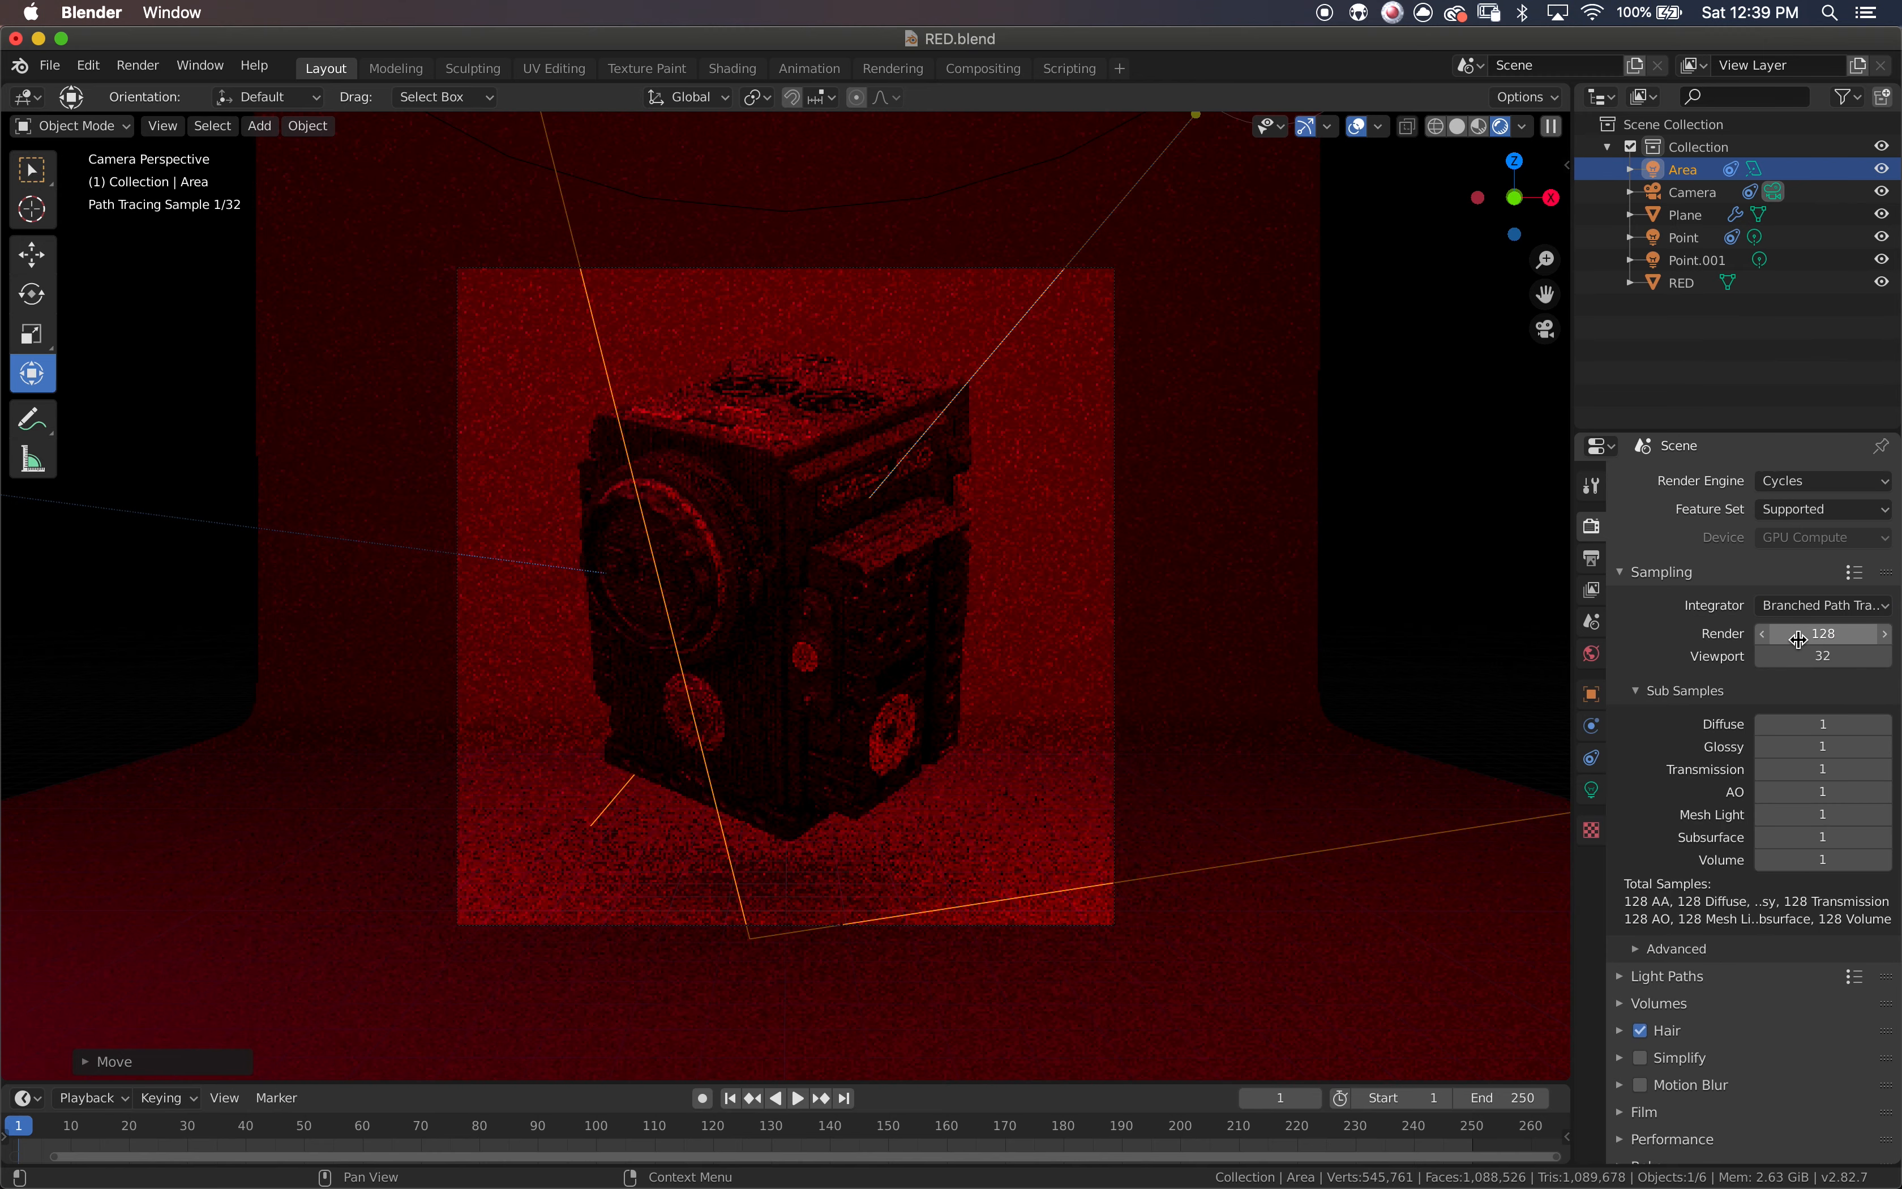